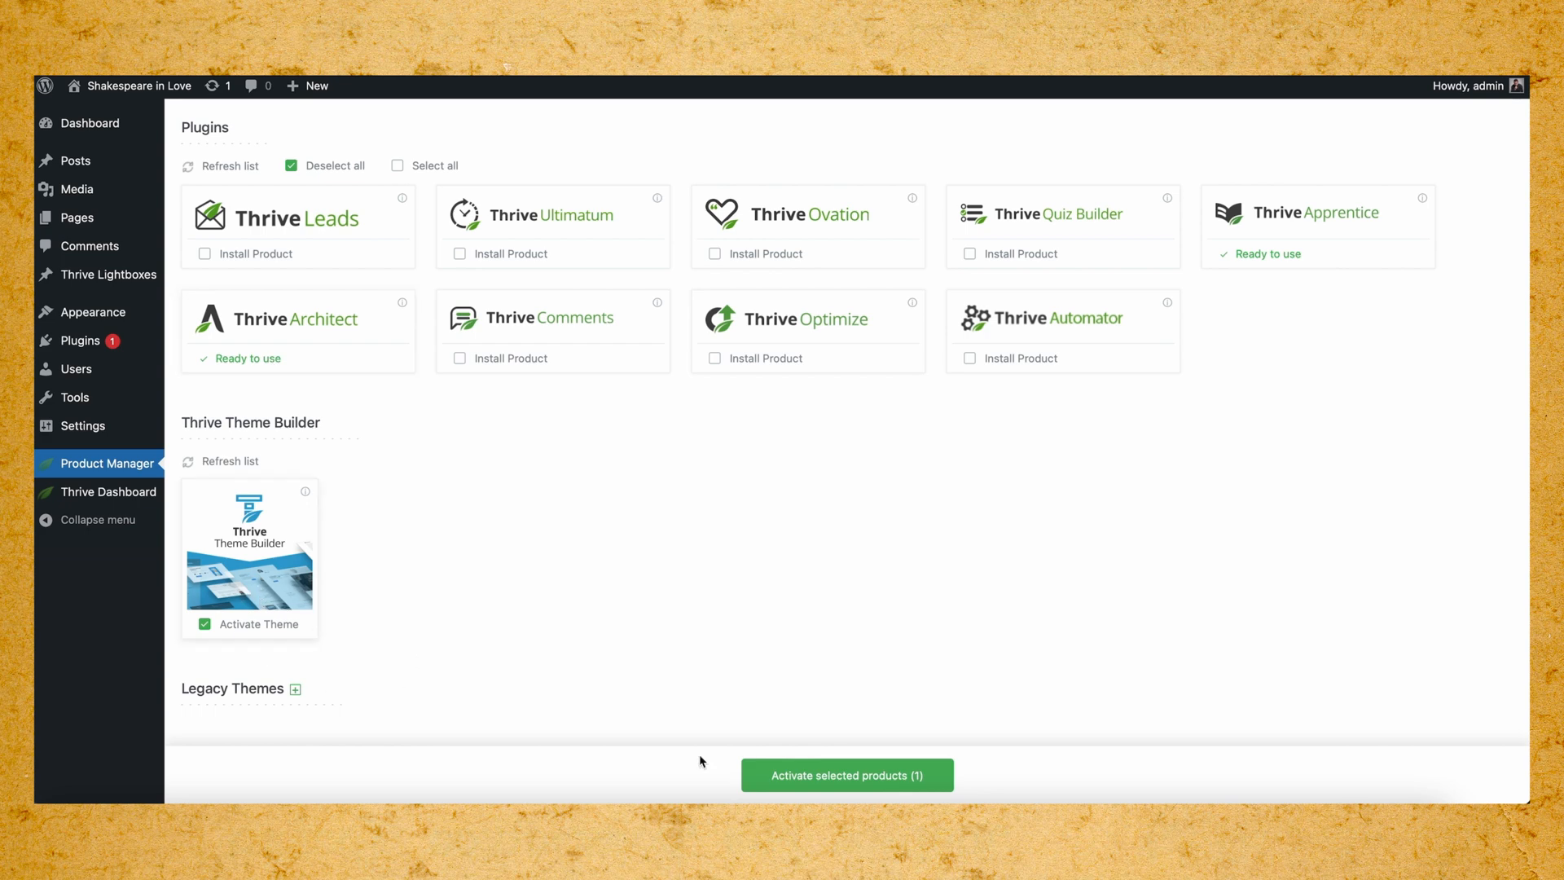
Activate the Thrive Theme Builder product and choose the Bookwise Theme for the site.
{"action": "left_click", "coordinate": [827, 778]}
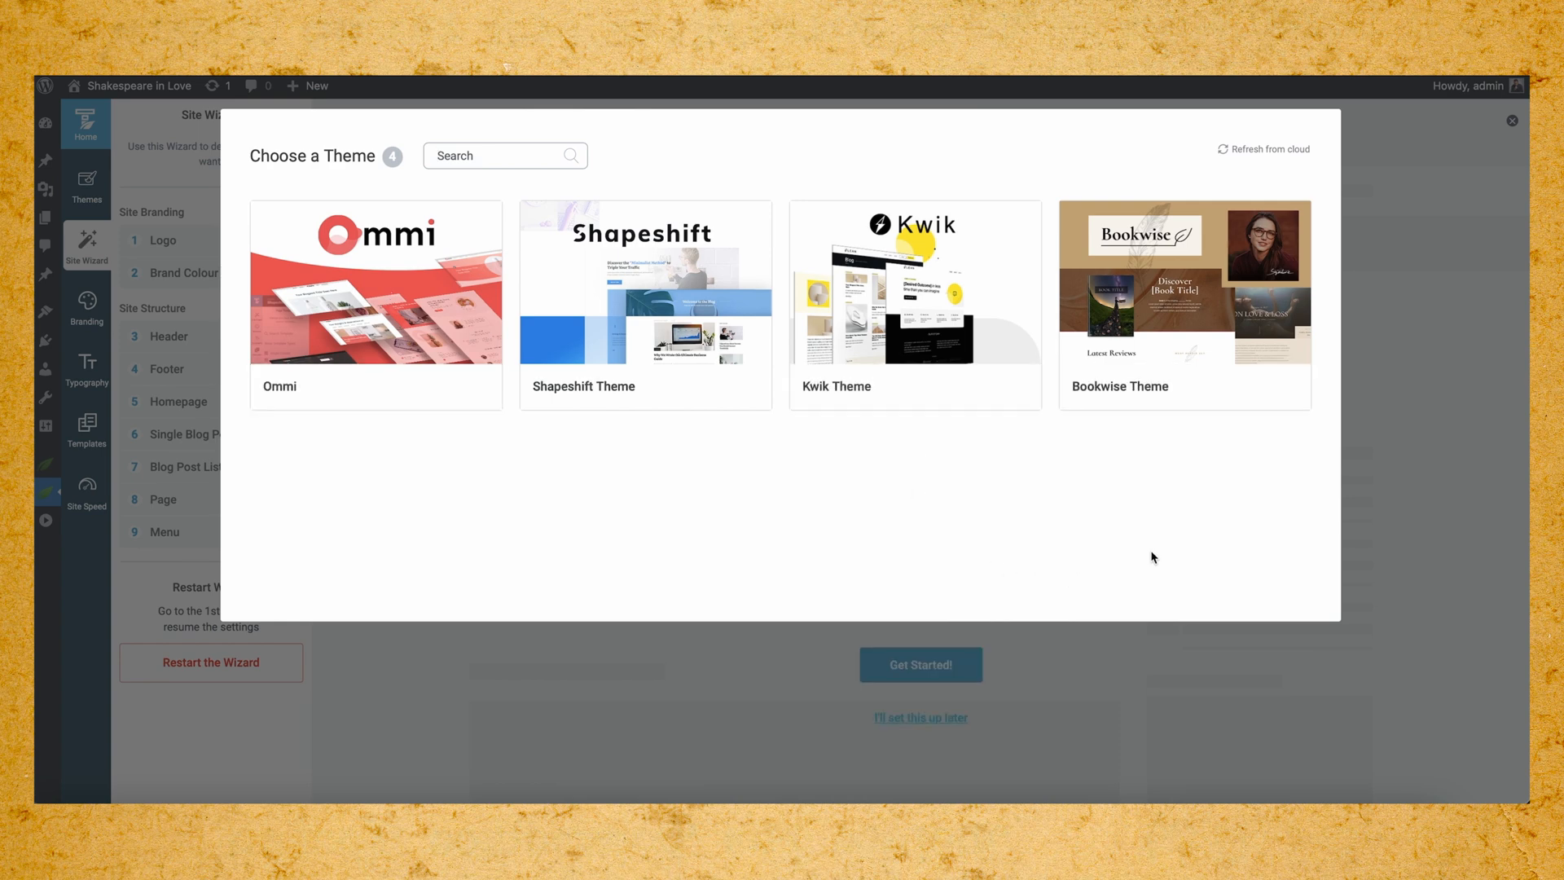
{"action": "mouse_move", "coordinate": [863, 387]}
{"action": "mouse_move", "coordinate": [1123, 391]}
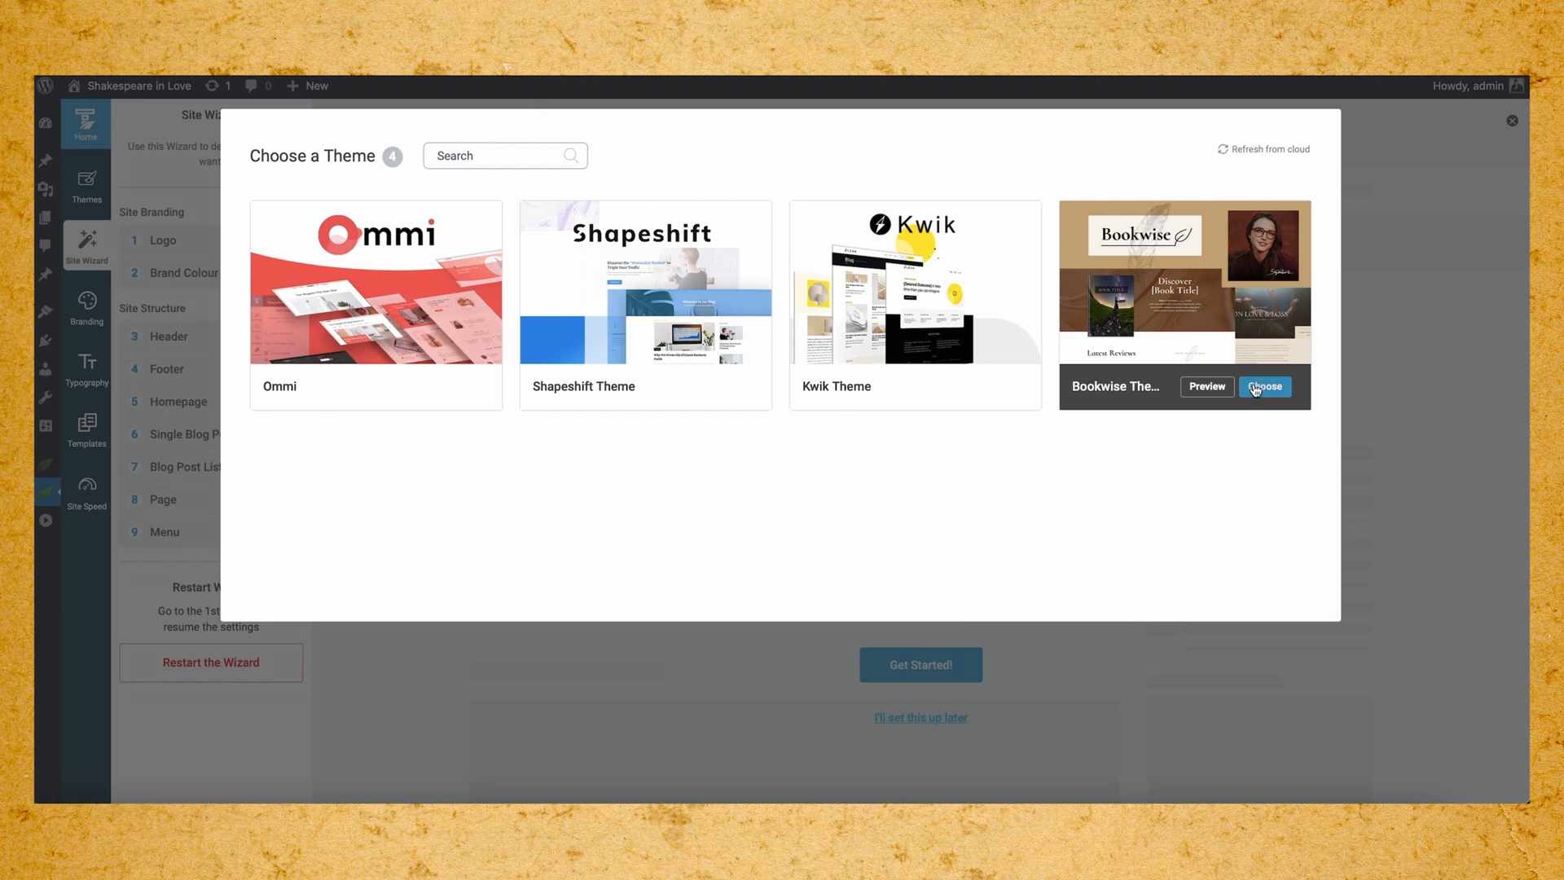
{"action": "left_click", "coordinate": [1253, 389]}
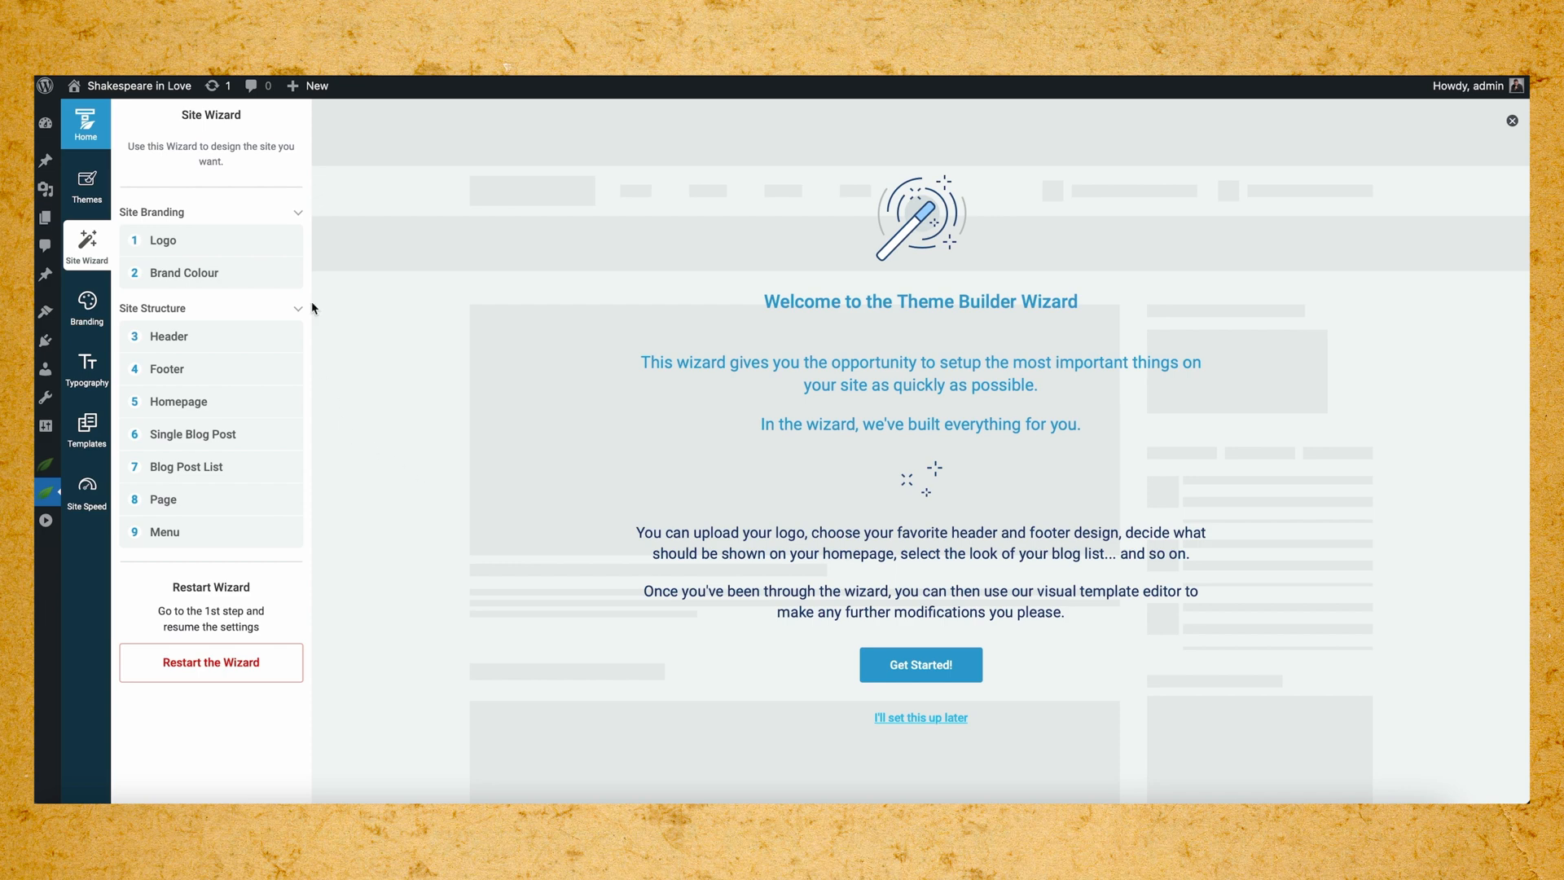
Set the site logo to the william-shakespeare.png image from the media library and continue to the brand colour.
{"action": "left_click", "coordinate": [251, 250]}
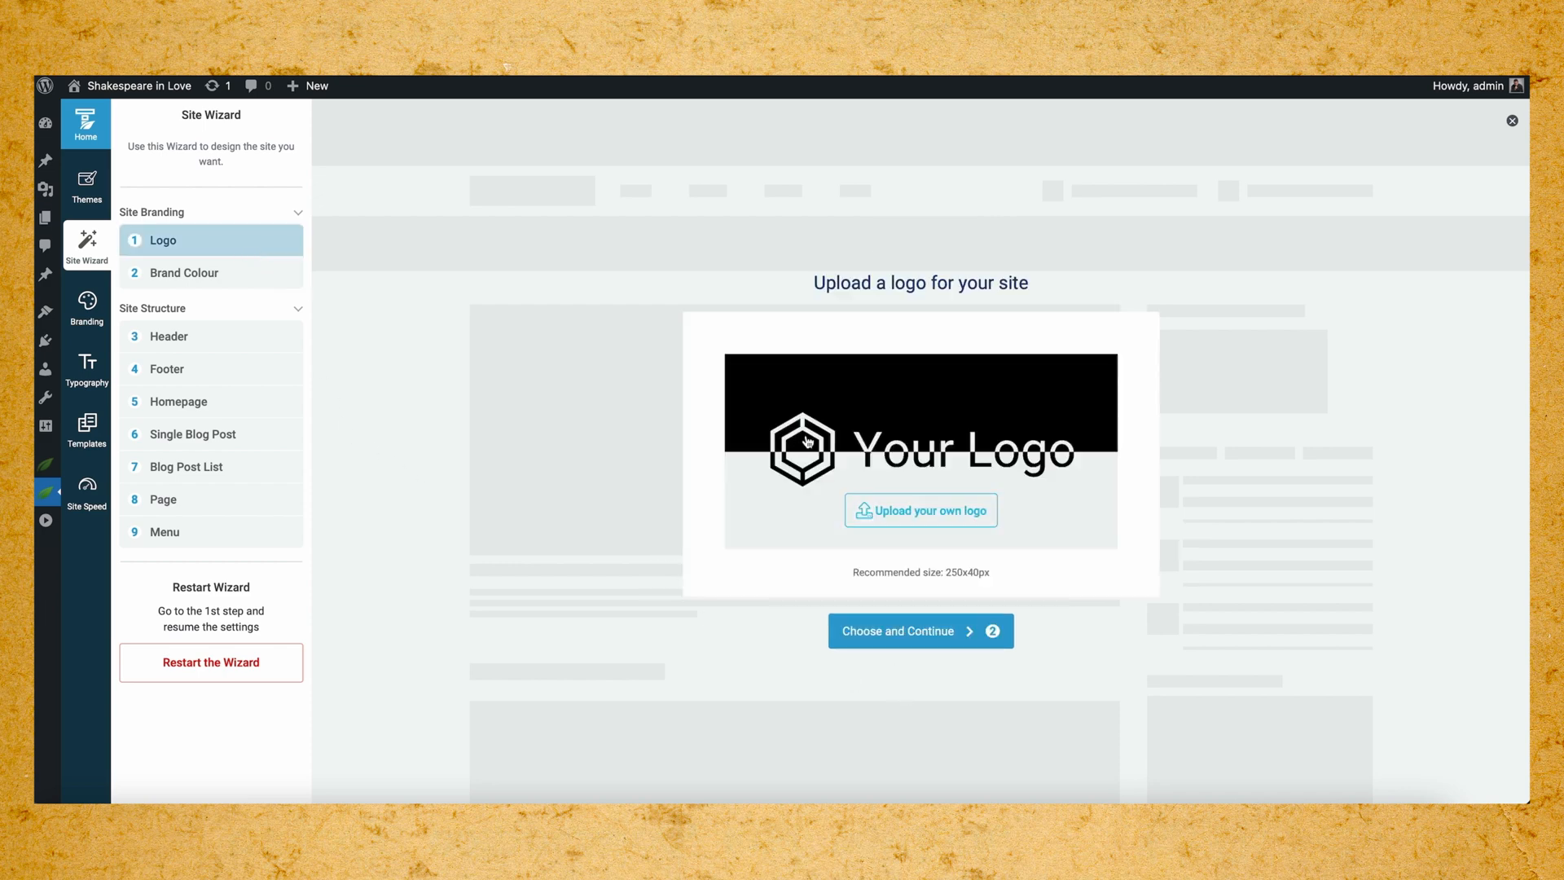
{"action": "left_click", "coordinate": [894, 509]}
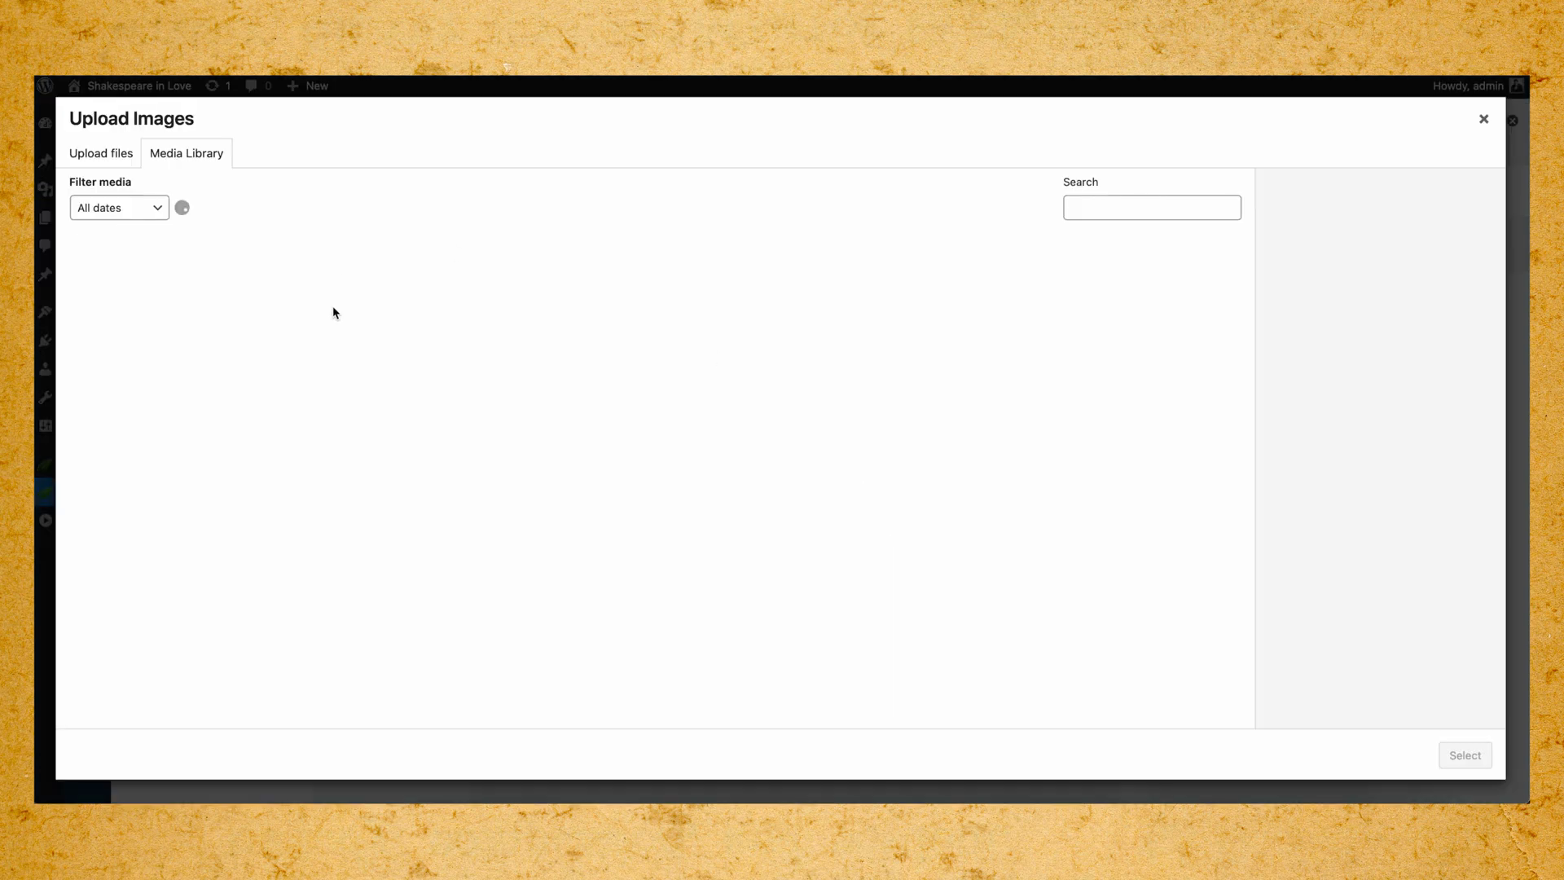
{"action": "left_click", "coordinate": [155, 288]}
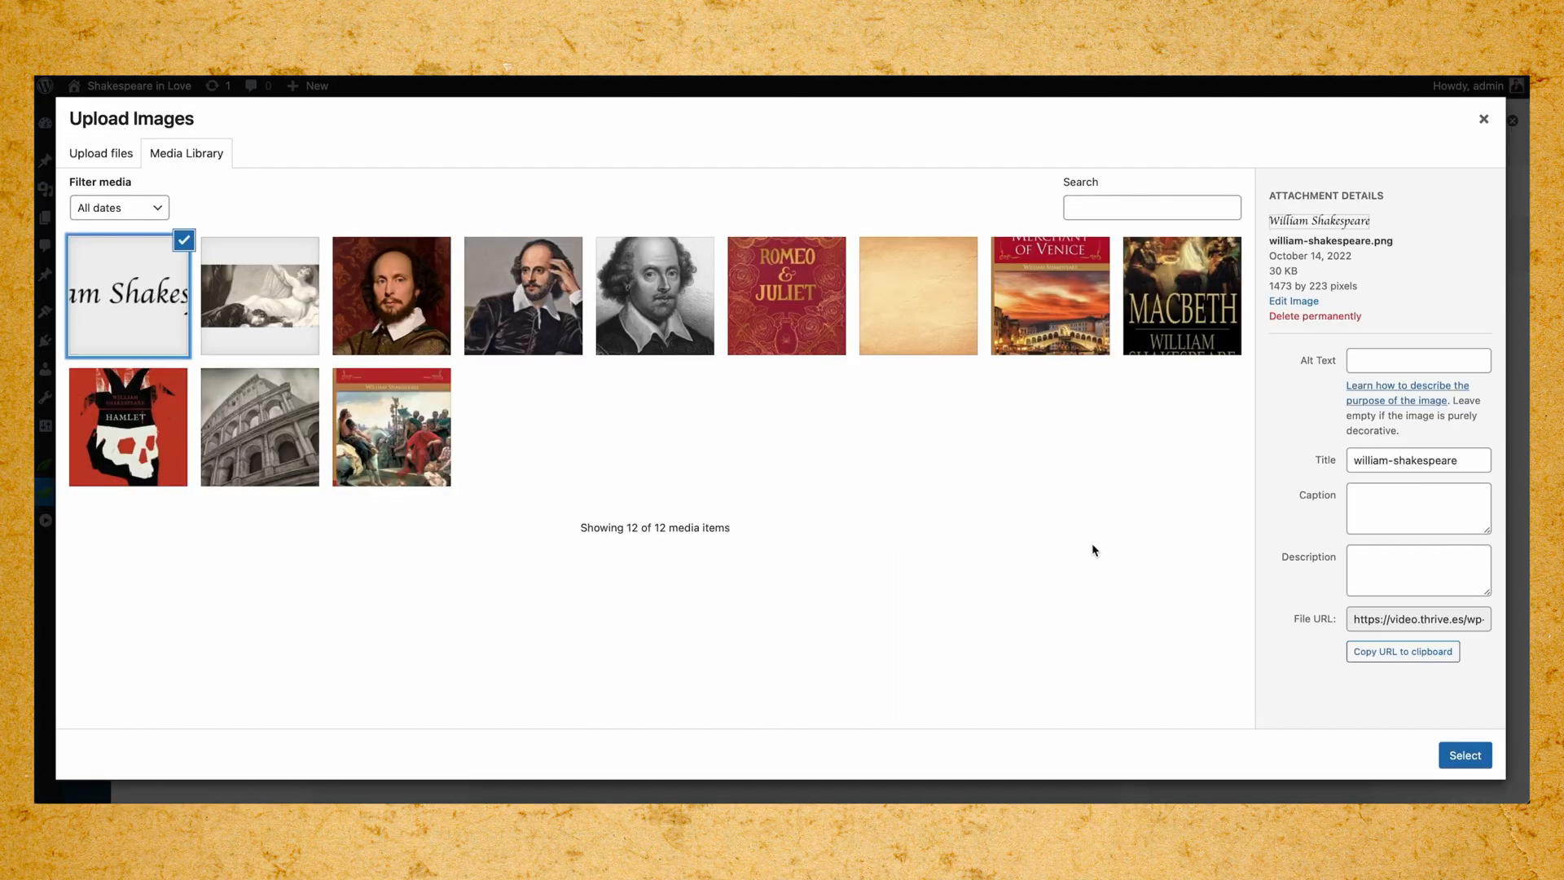
{"action": "left_click", "coordinate": [1480, 751]}
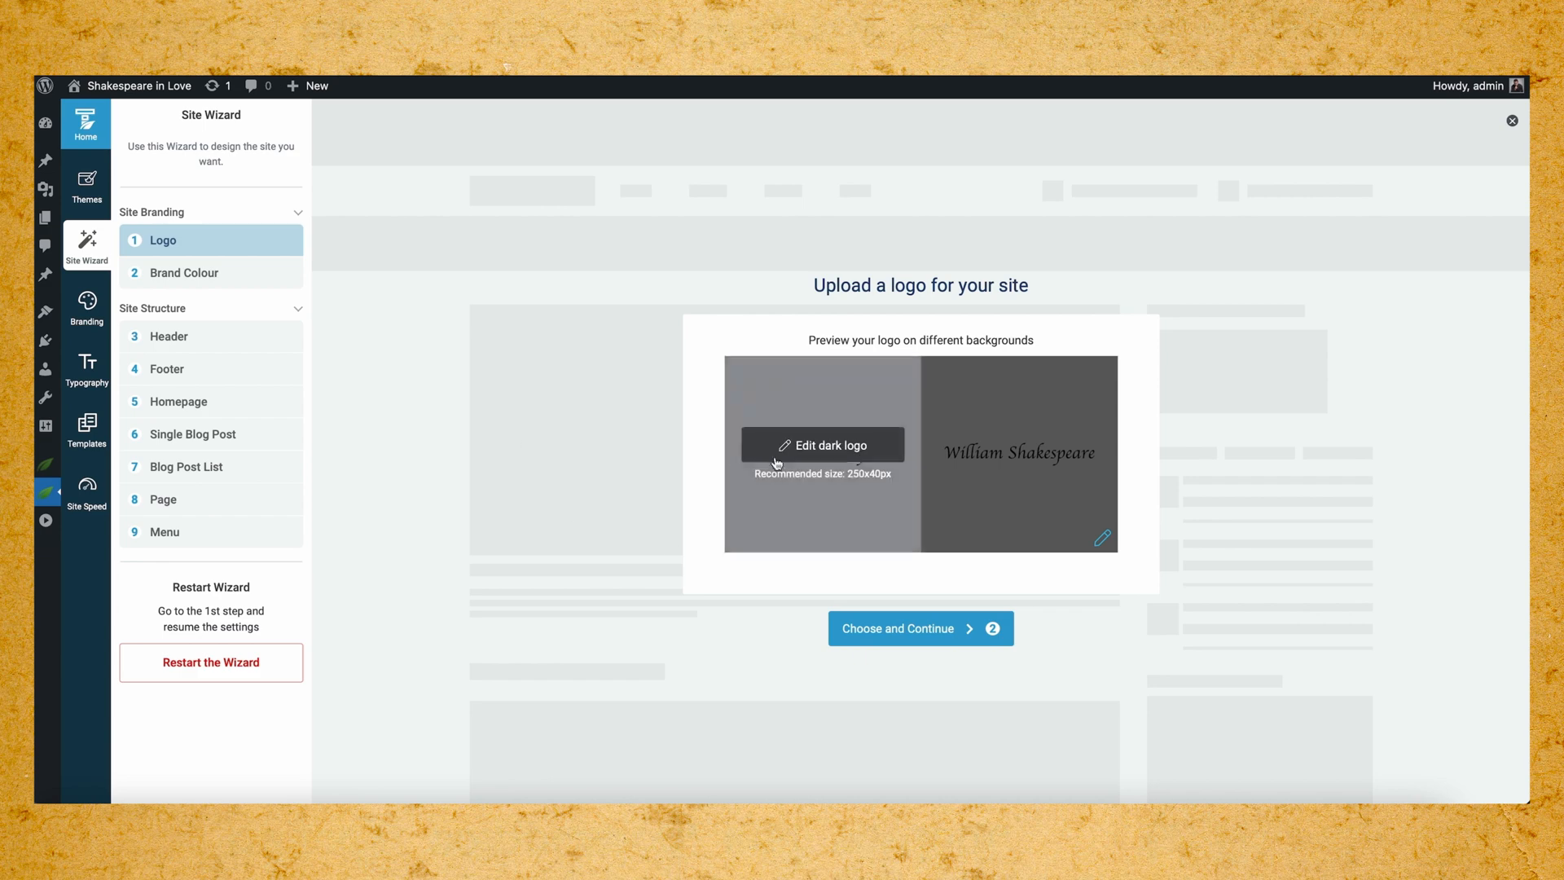
{"action": "left_click", "coordinate": [904, 628]}
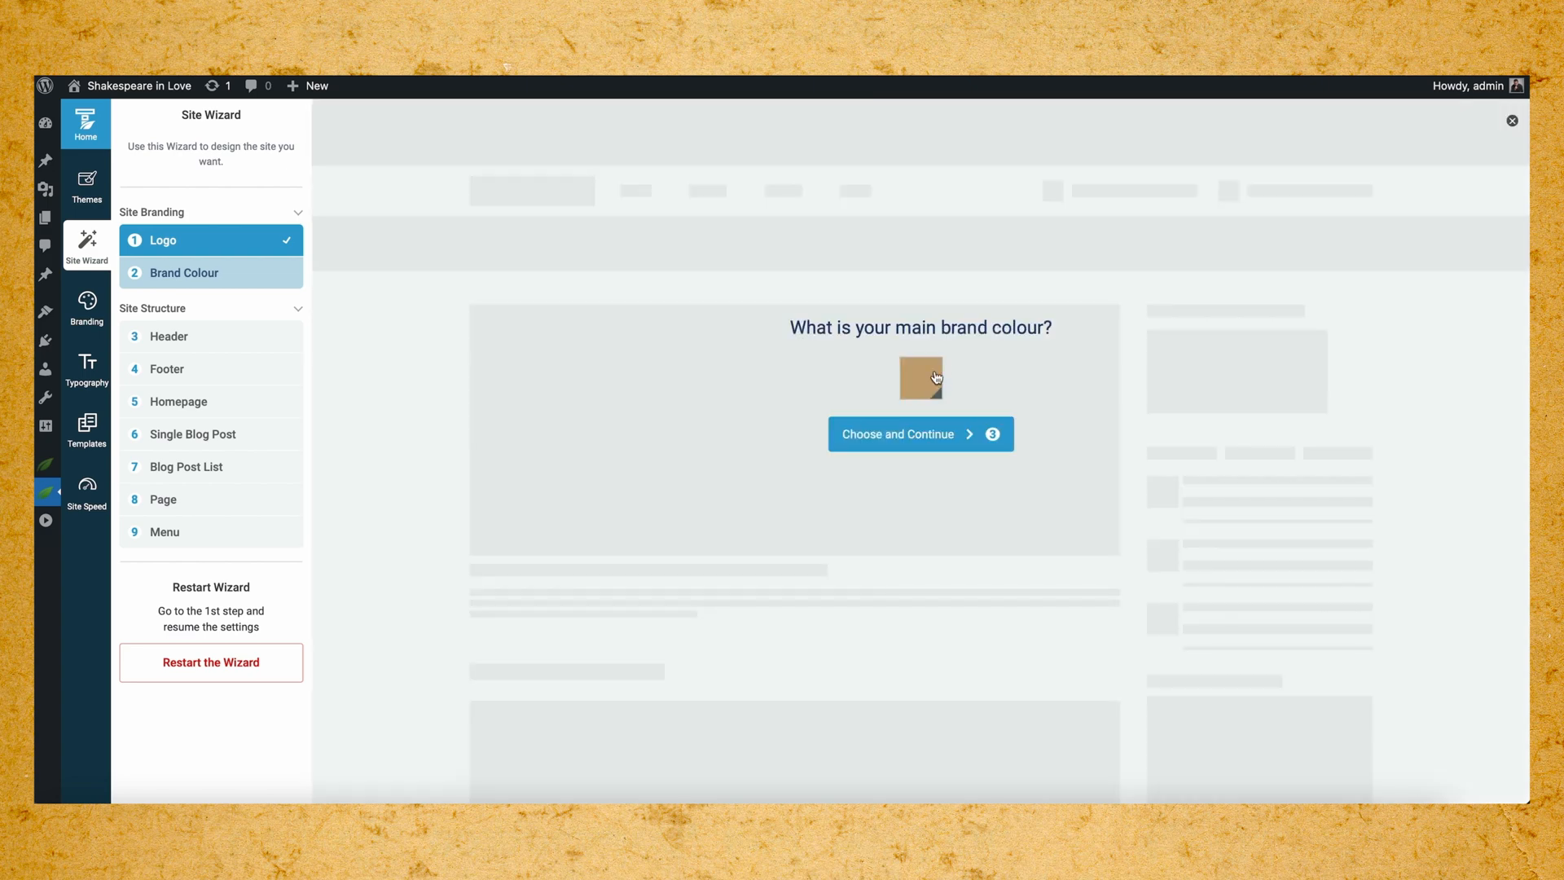
Set the main brand colour to #222222, apply it and continue to the header.
{"action": "left_click", "coordinate": [915, 391]}
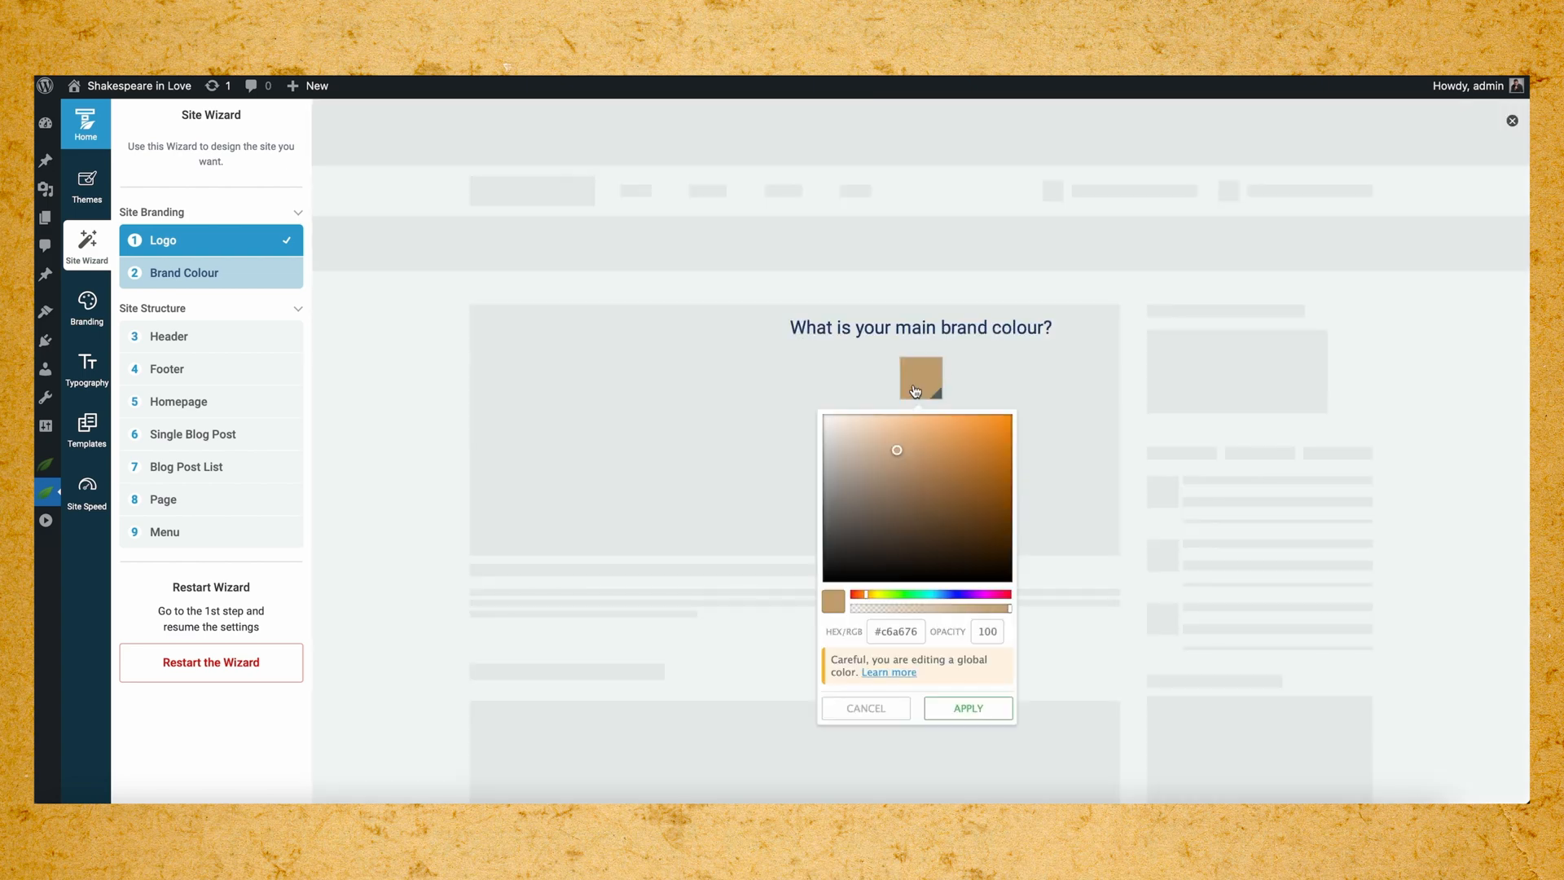
{"action": "double_click", "coordinate": [901, 631]}
{"action": "type", "text": "222222"}
{"action": "left_click", "coordinate": [978, 714]}
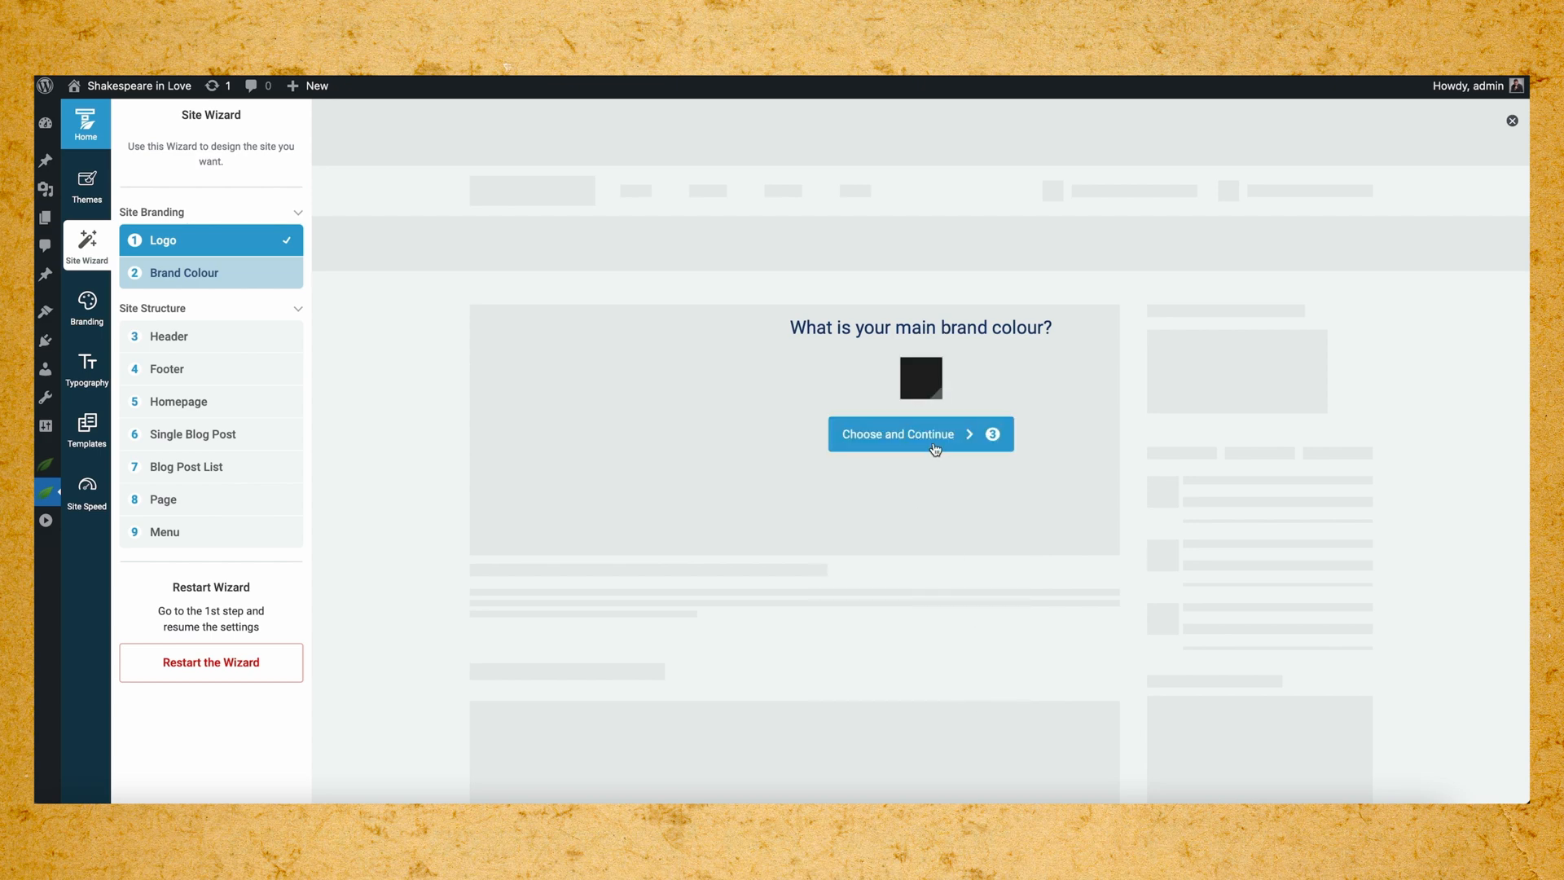
{"action": "left_click", "coordinate": [891, 435]}
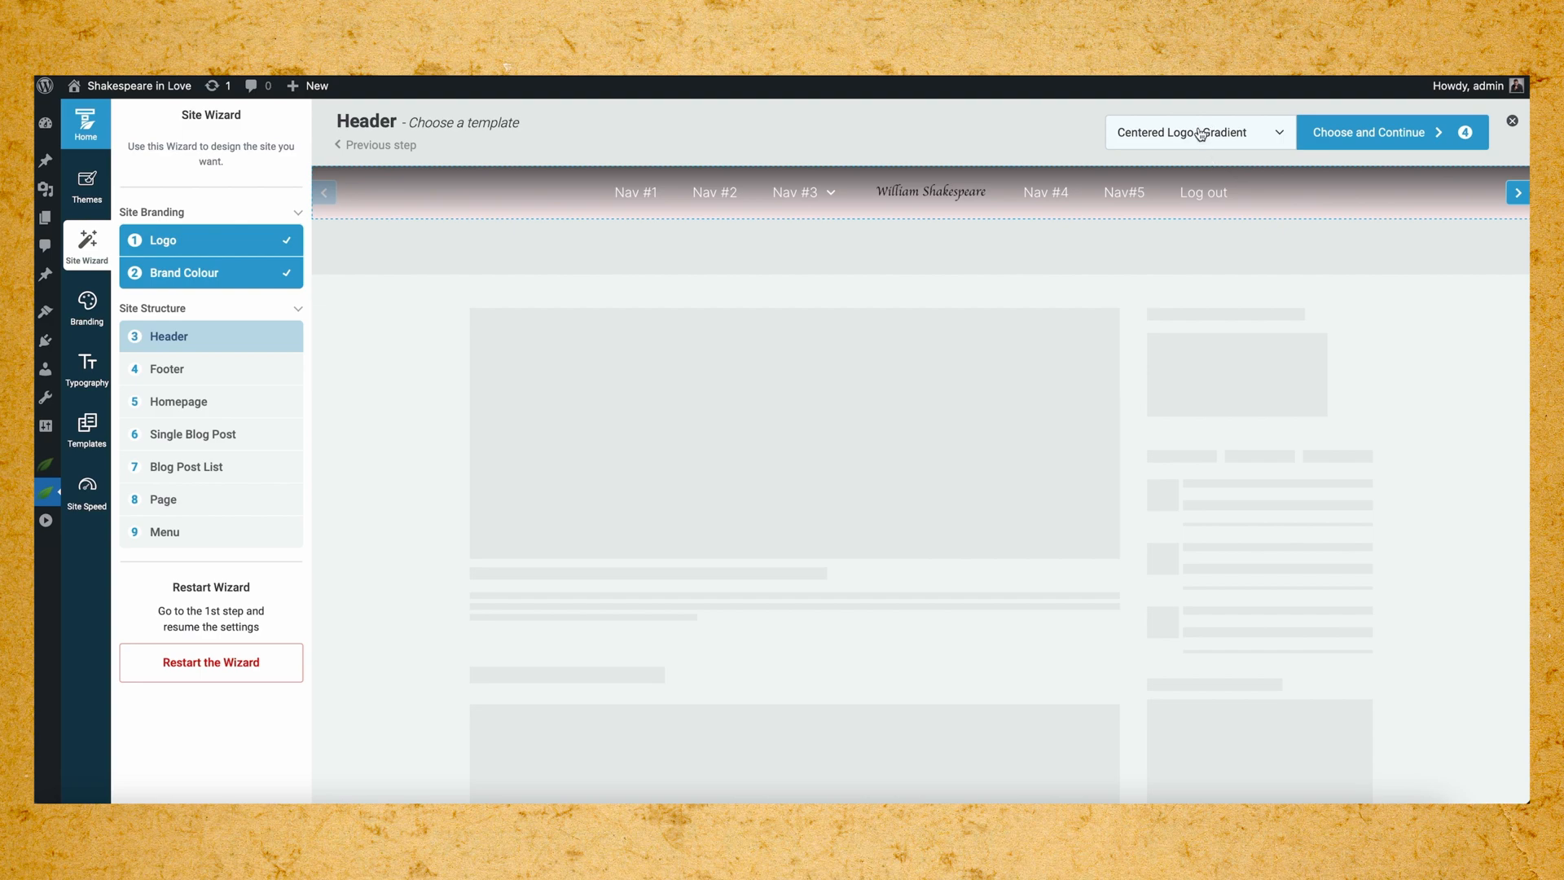
Choose the Logo-Social-CTA-Menu header template and accept the Centered Signature footer template.
{"action": "left_click", "coordinate": [1200, 135]}
{"action": "scroll", "coordinate": [374, 541], "scroll_direction": "down", "scroll_amount": 1}
{"action": "scroll", "coordinate": [638, 590], "scroll_direction": "down", "scroll_amount": 1}
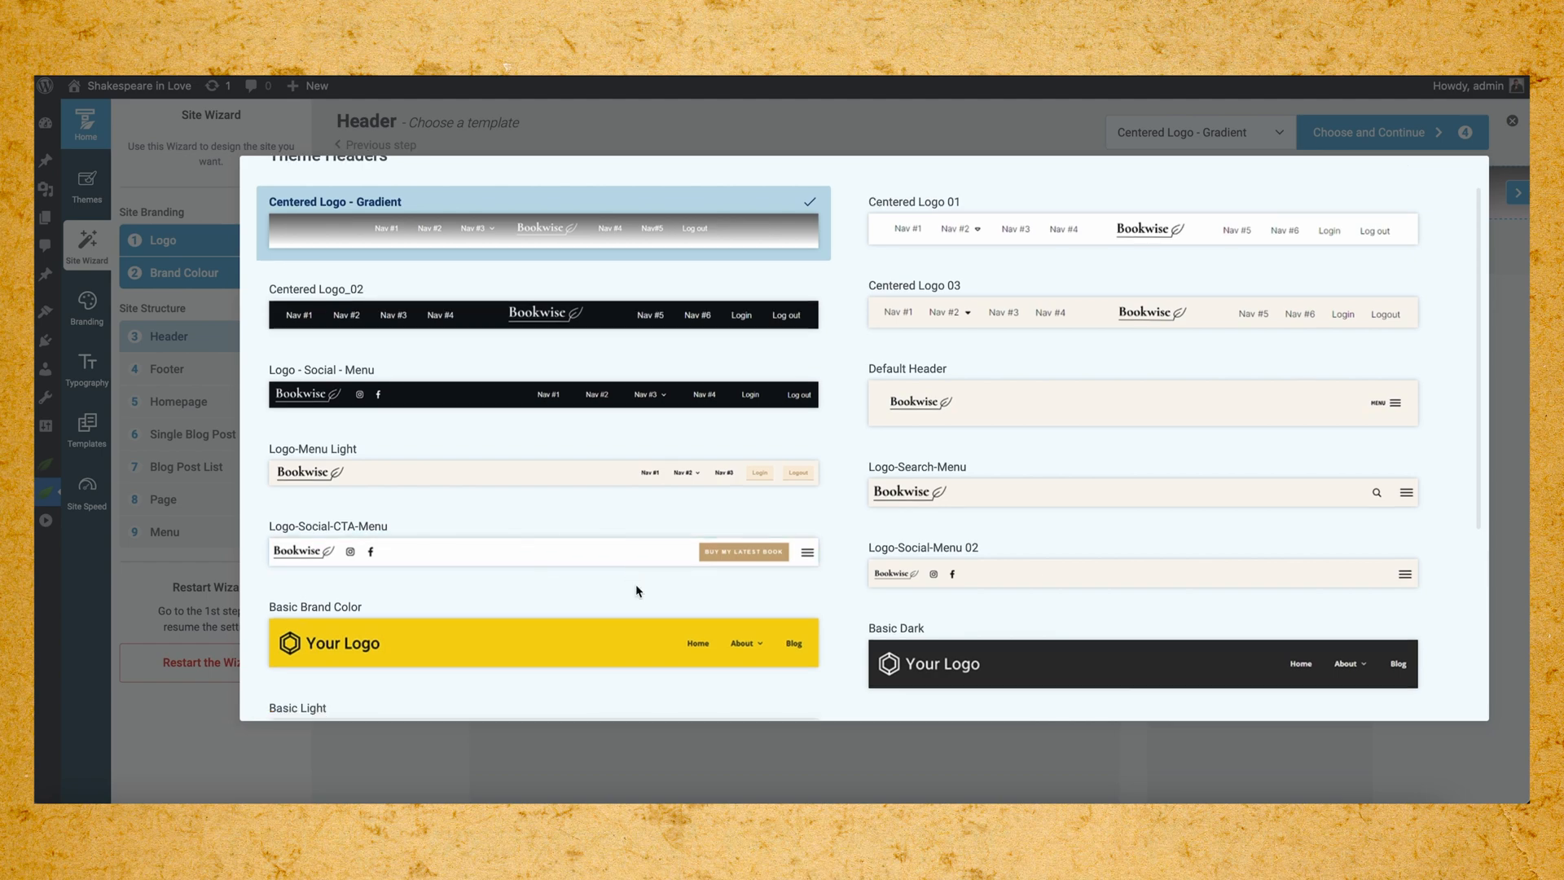
{"action": "scroll", "coordinate": [638, 591], "scroll_direction": "up", "scroll_amount": 2}
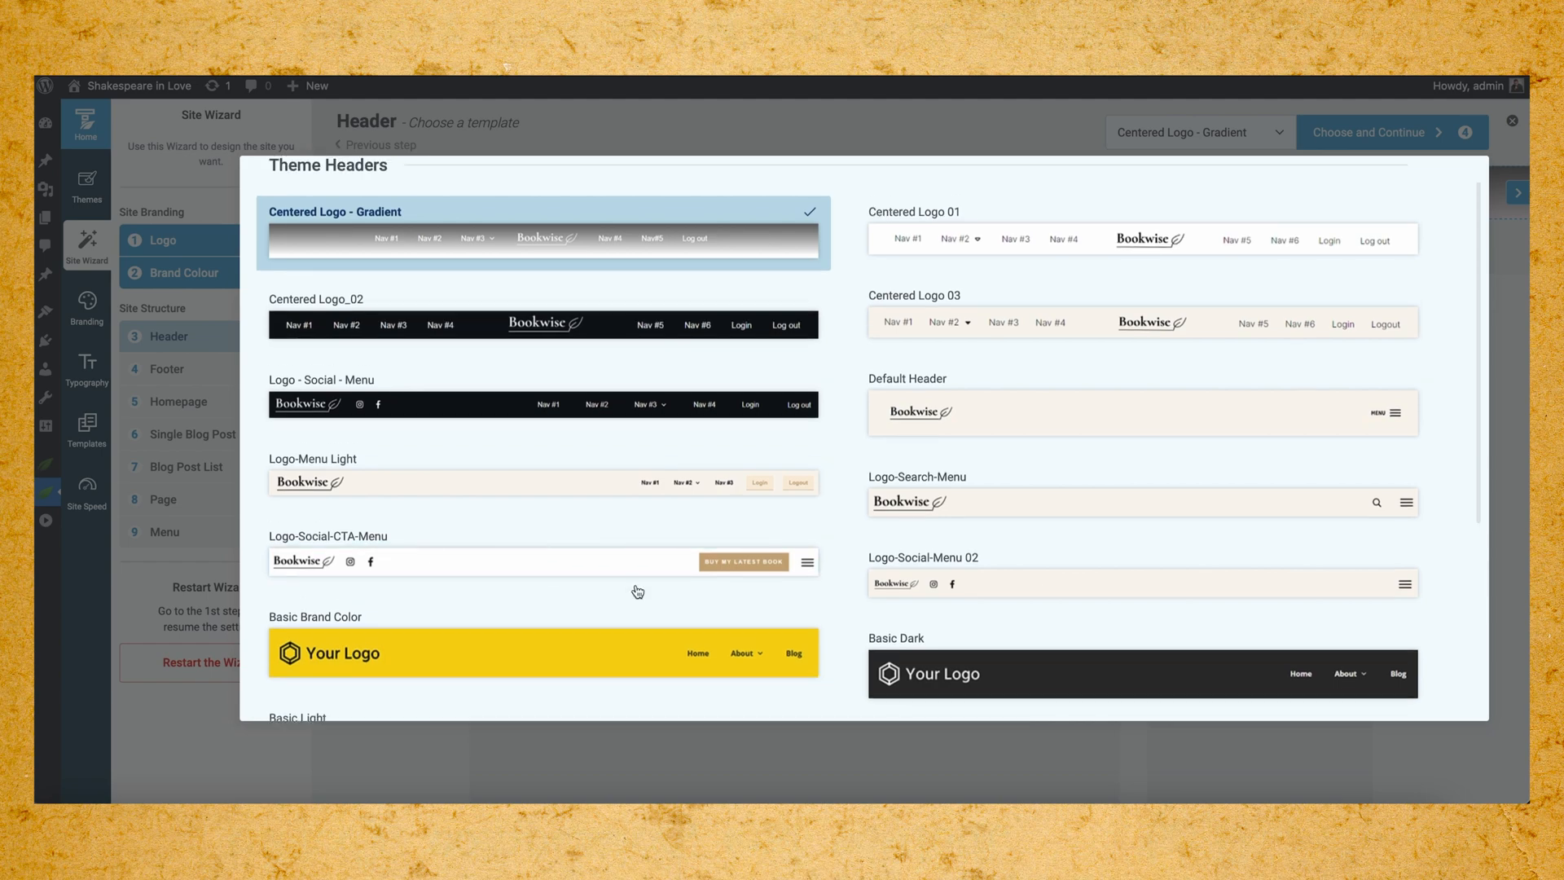
{"action": "scroll", "coordinate": [638, 591], "scroll_direction": "down", "scroll_amount": 6}
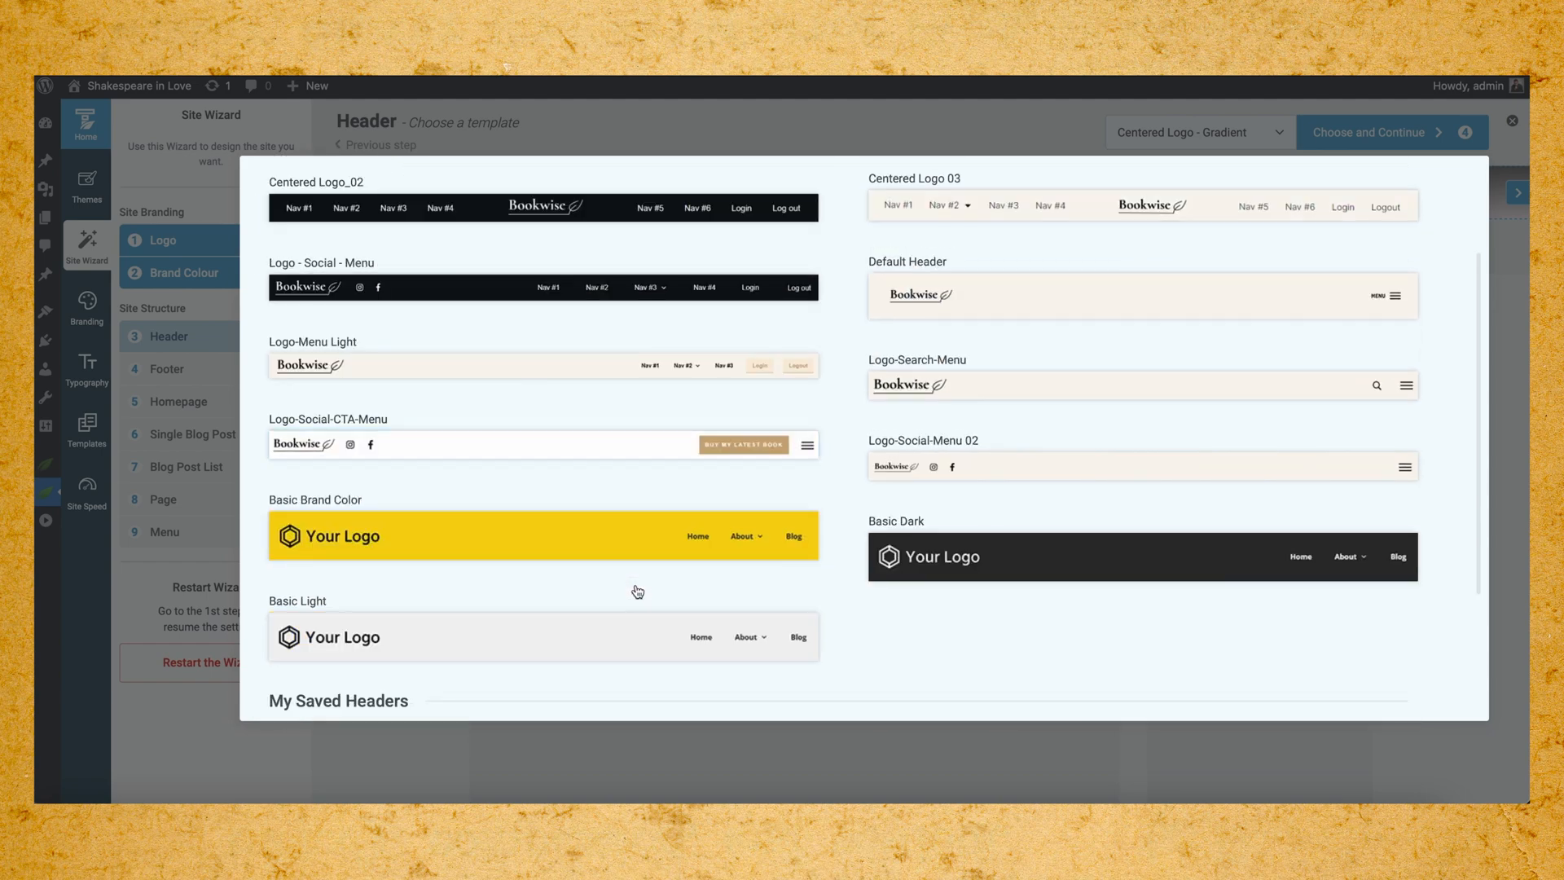
{"action": "scroll", "coordinate": [638, 590], "scroll_direction": "up", "scroll_amount": 4}
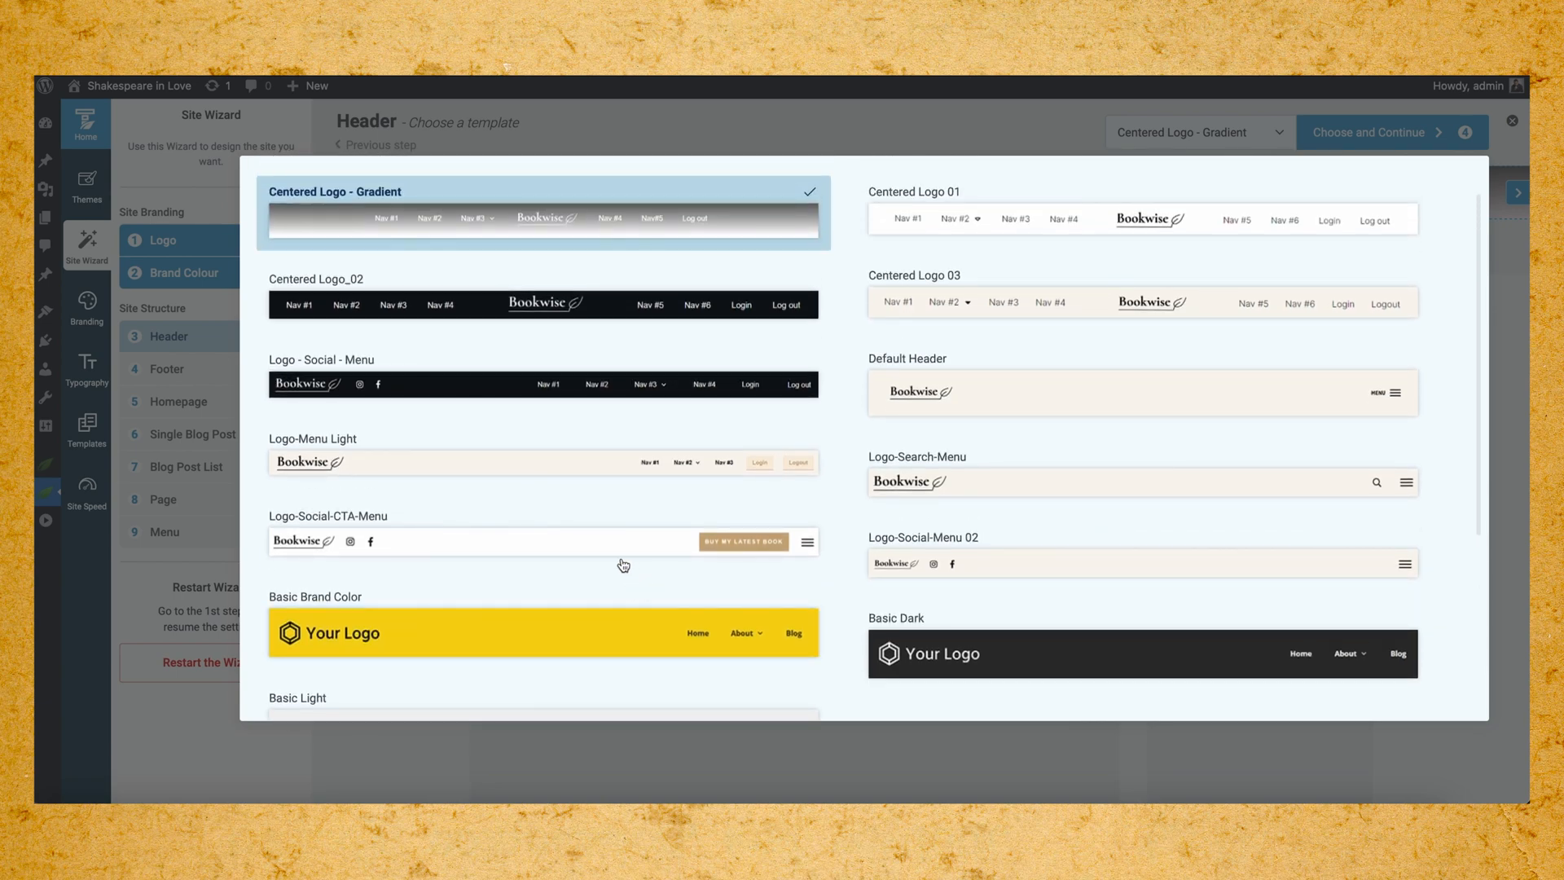
{"action": "left_click", "coordinate": [611, 555]}
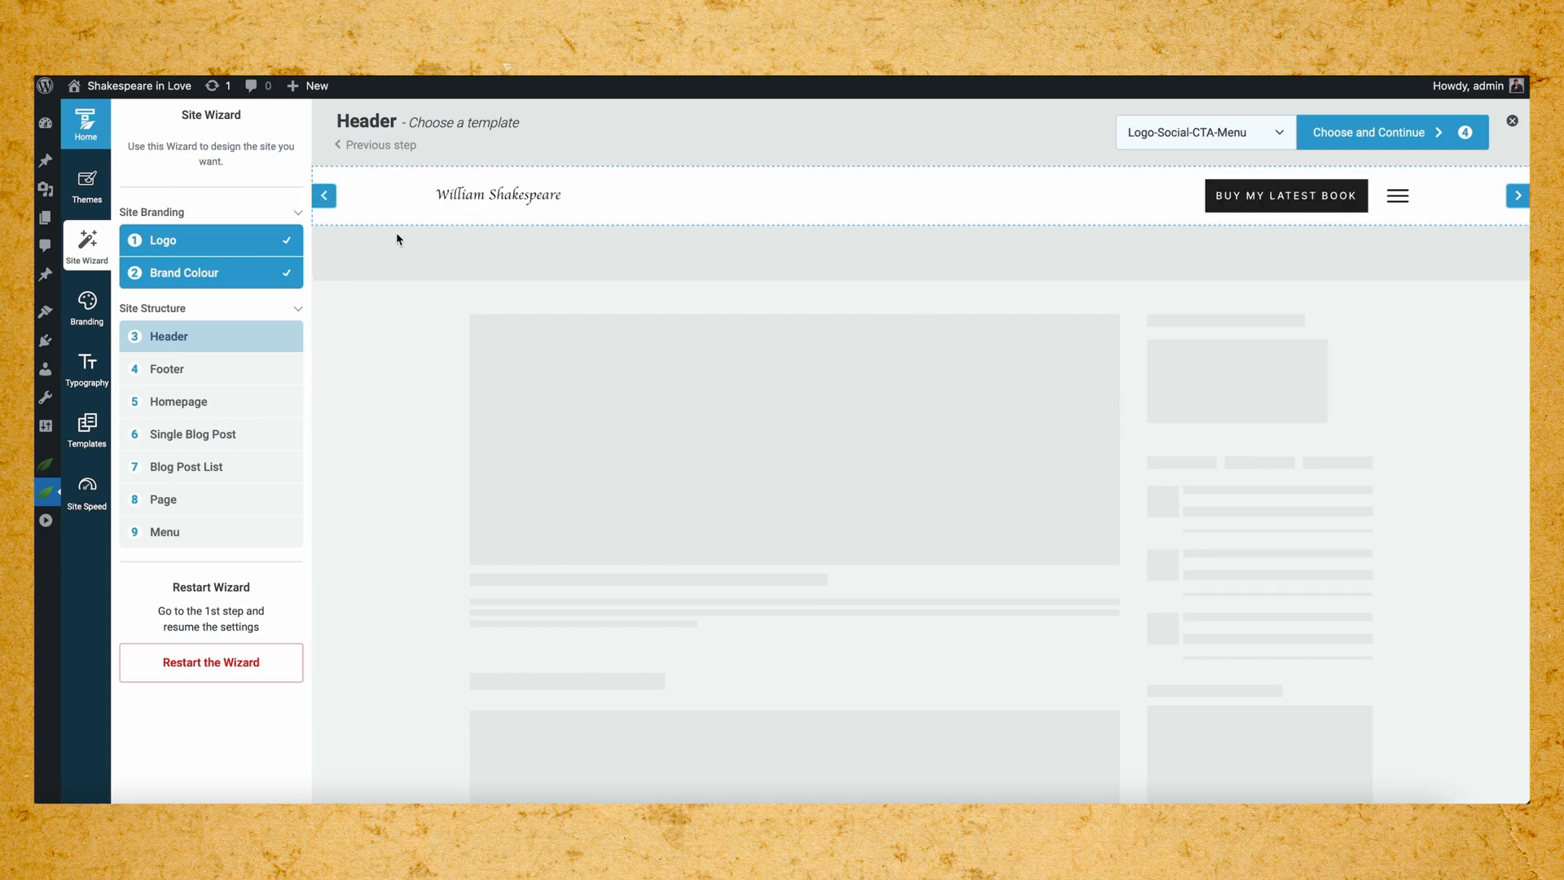
{"action": "left_click", "coordinate": [1440, 137]}
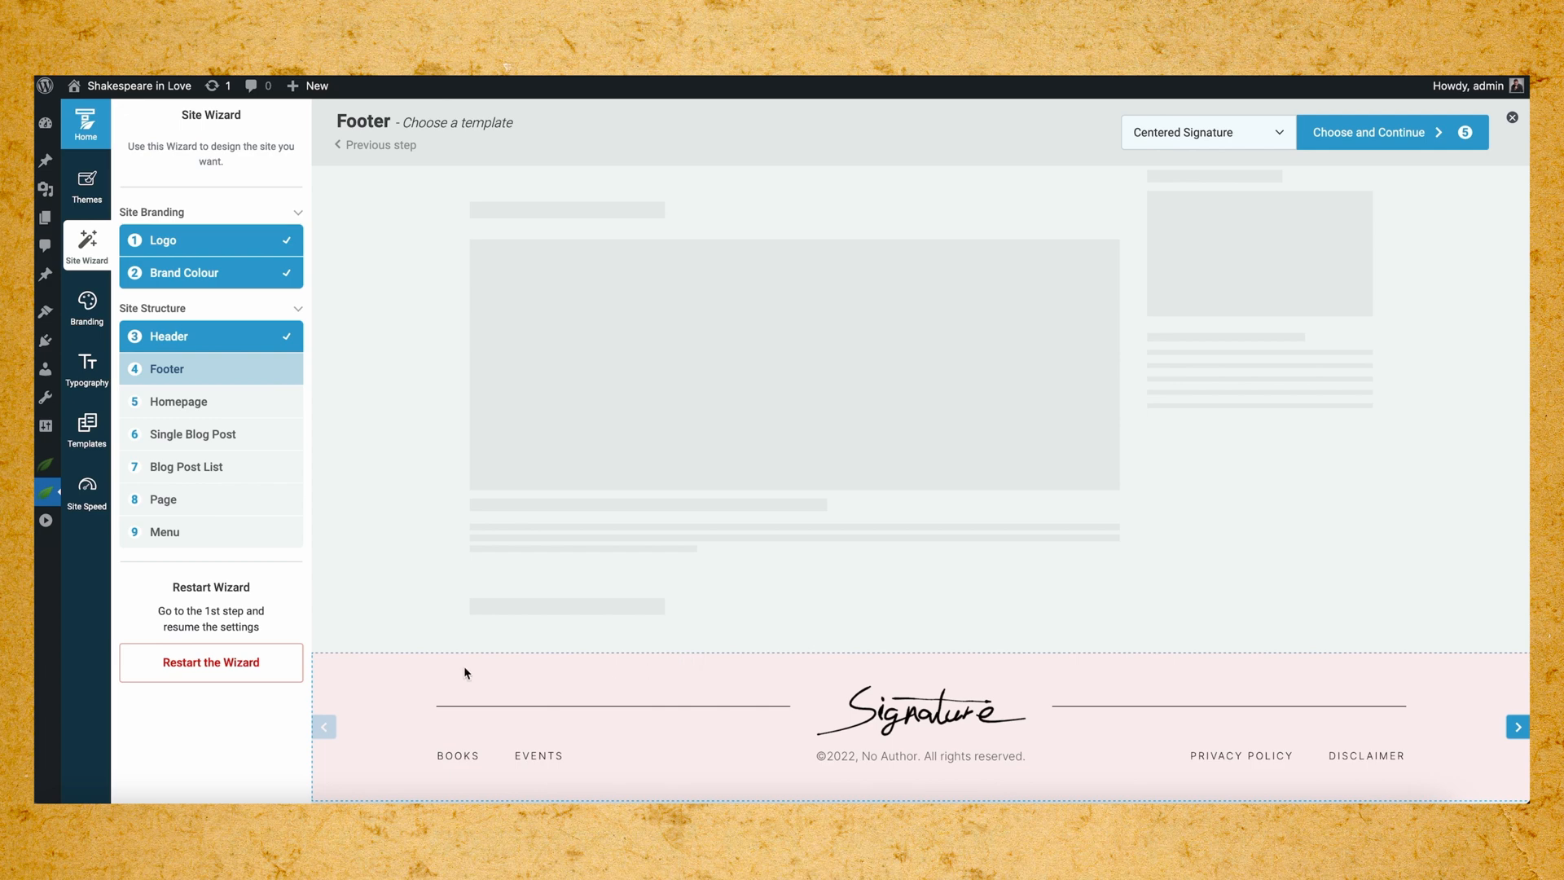
{"action": "scroll", "coordinate": [976, 719], "scroll_direction": "down", "scroll_amount": 1}
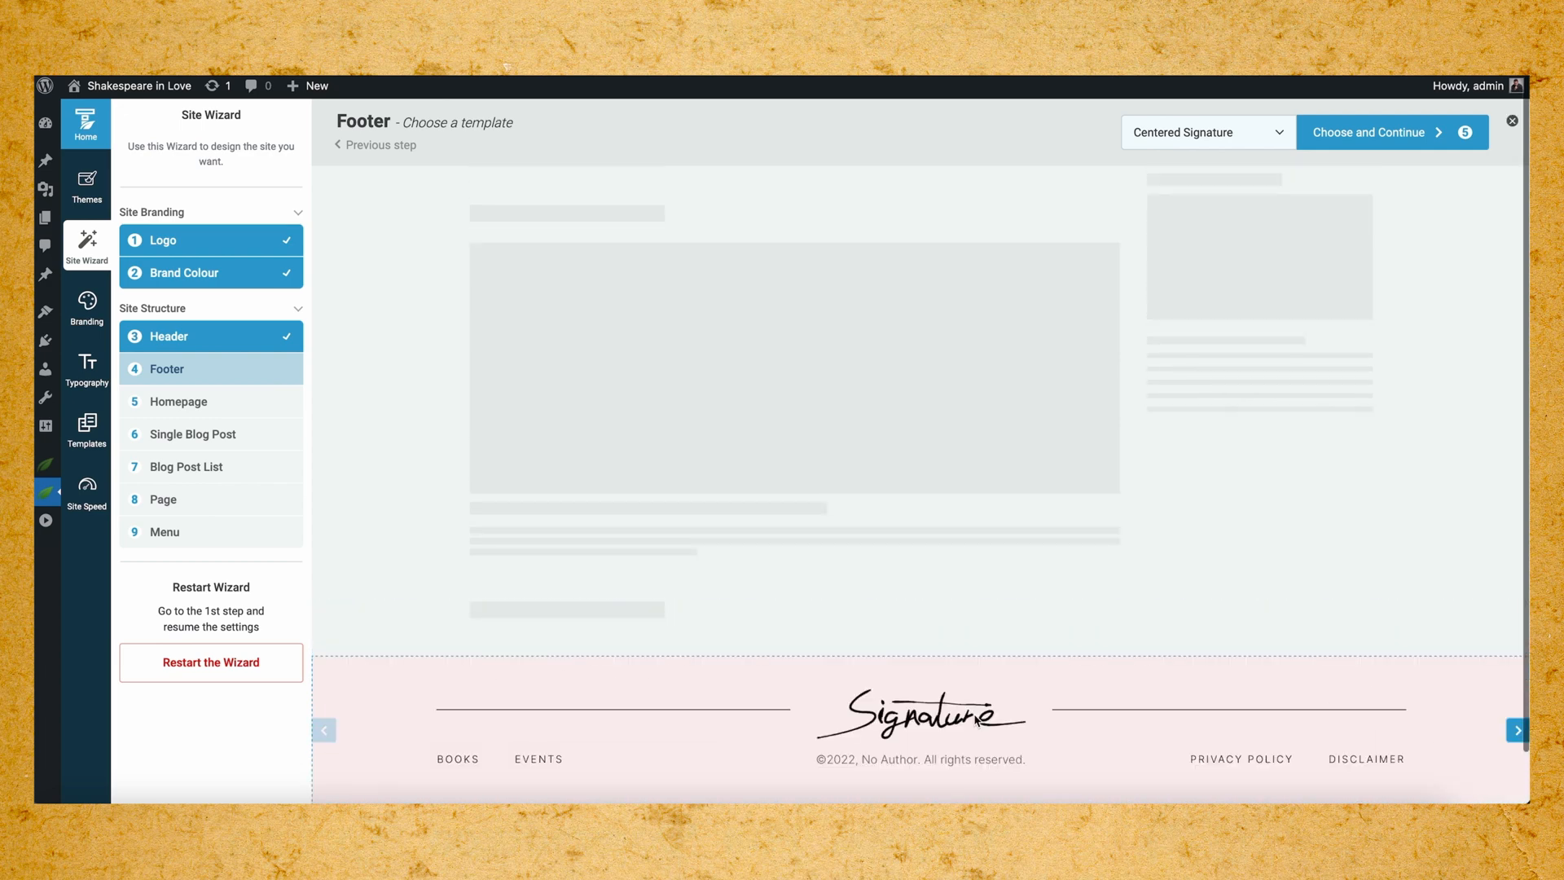
{"action": "left_click", "coordinate": [1404, 140]}
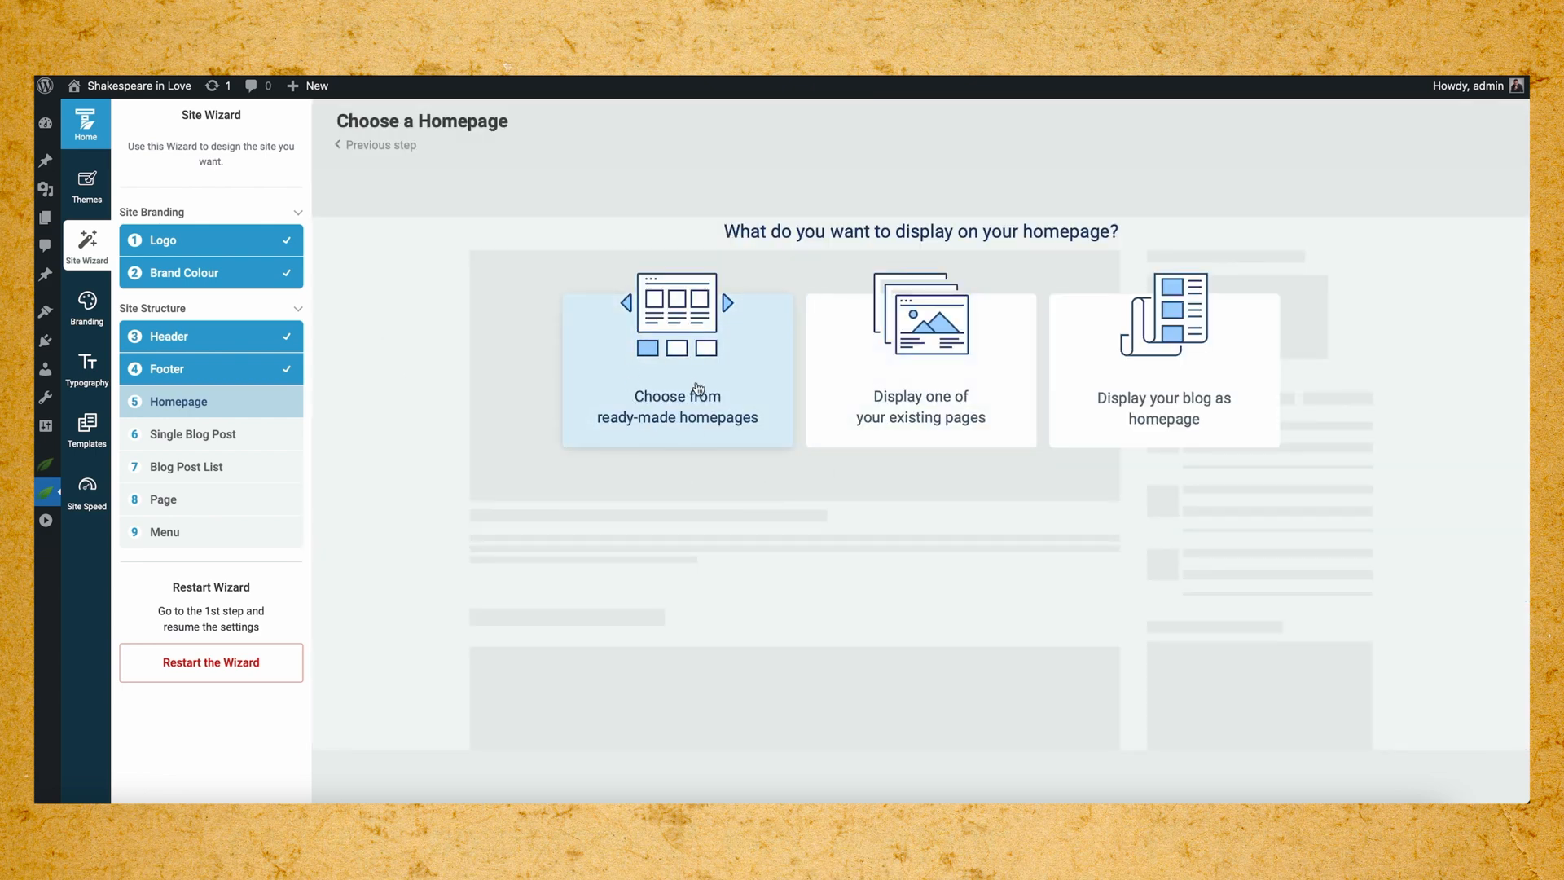
Use a ready-made homepage, review the Homepage – Author Focused design and accept it.
{"action": "left_click", "coordinate": [696, 385]}
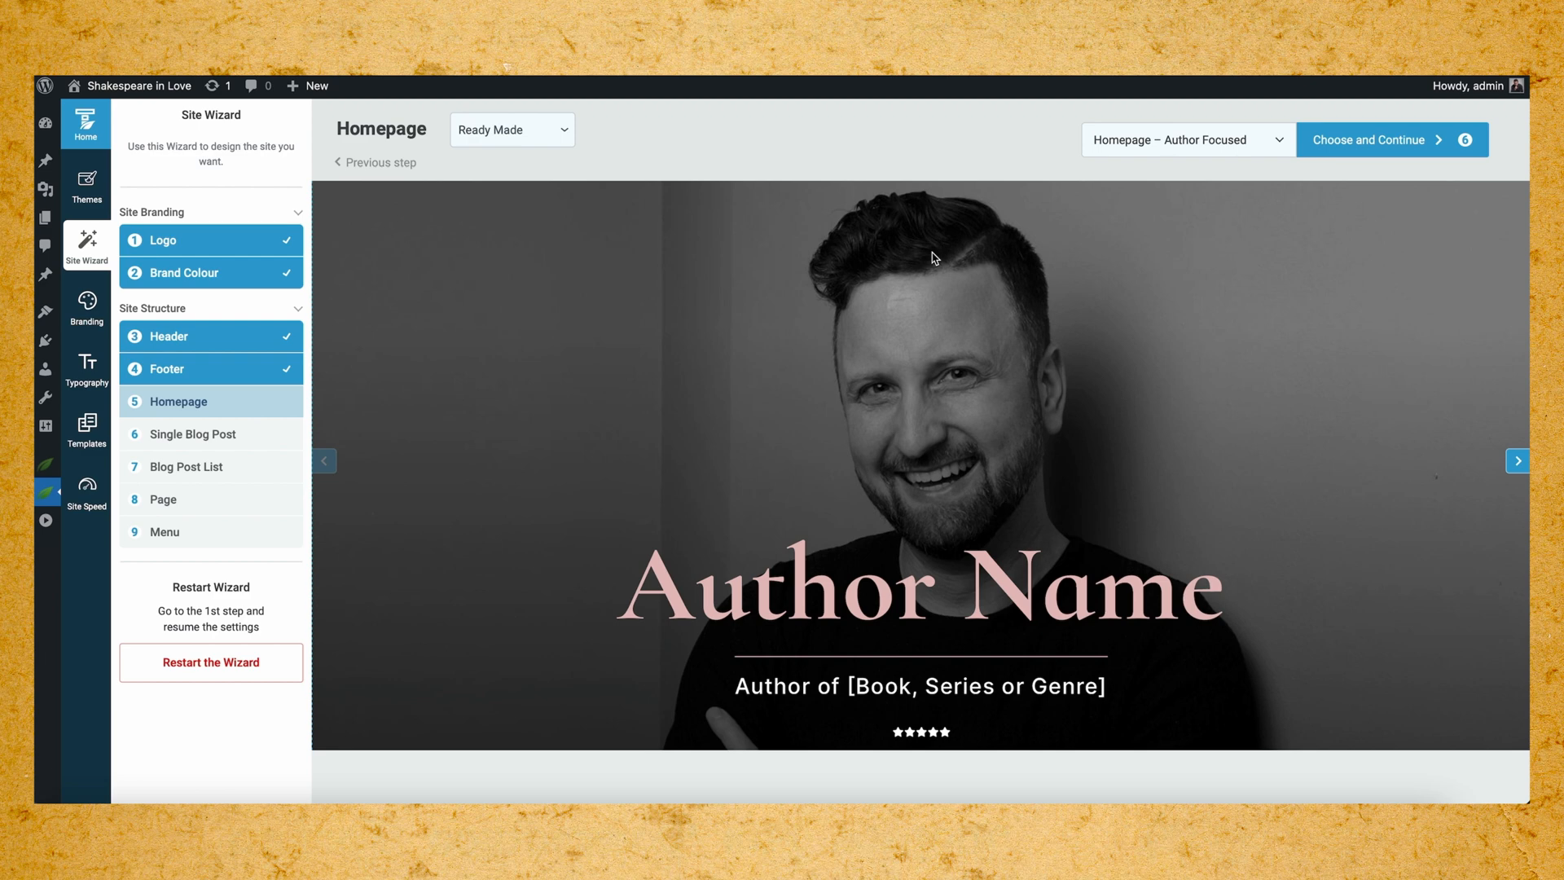
{"action": "scroll", "coordinate": [1039, 452], "scroll_direction": "down", "scroll_amount": 1}
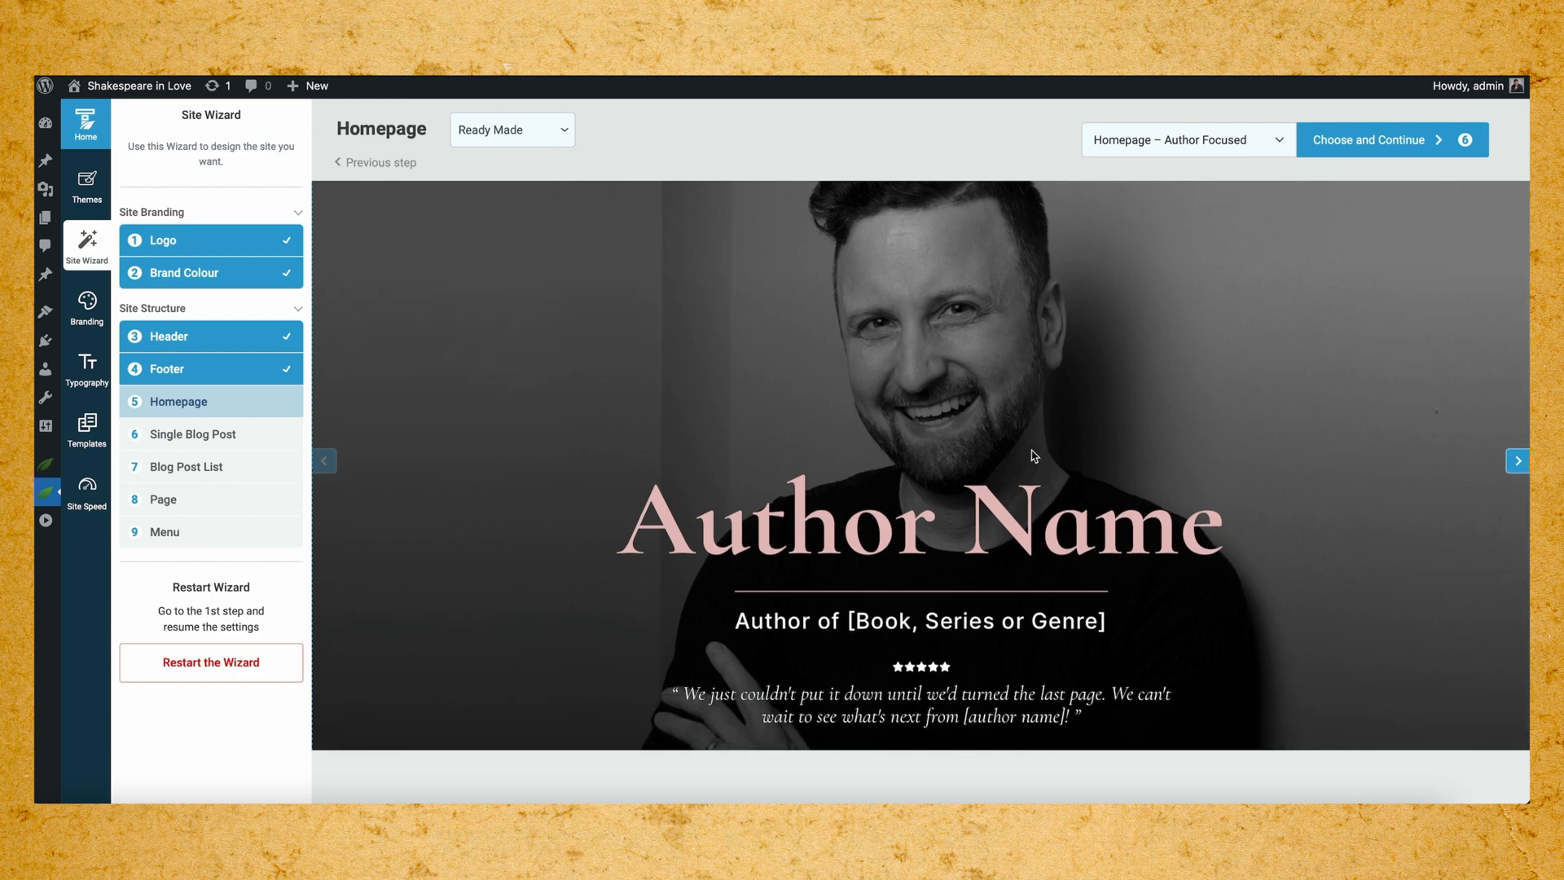
{"action": "scroll", "coordinate": [1033, 454], "scroll_direction": "down", "scroll_amount": 10}
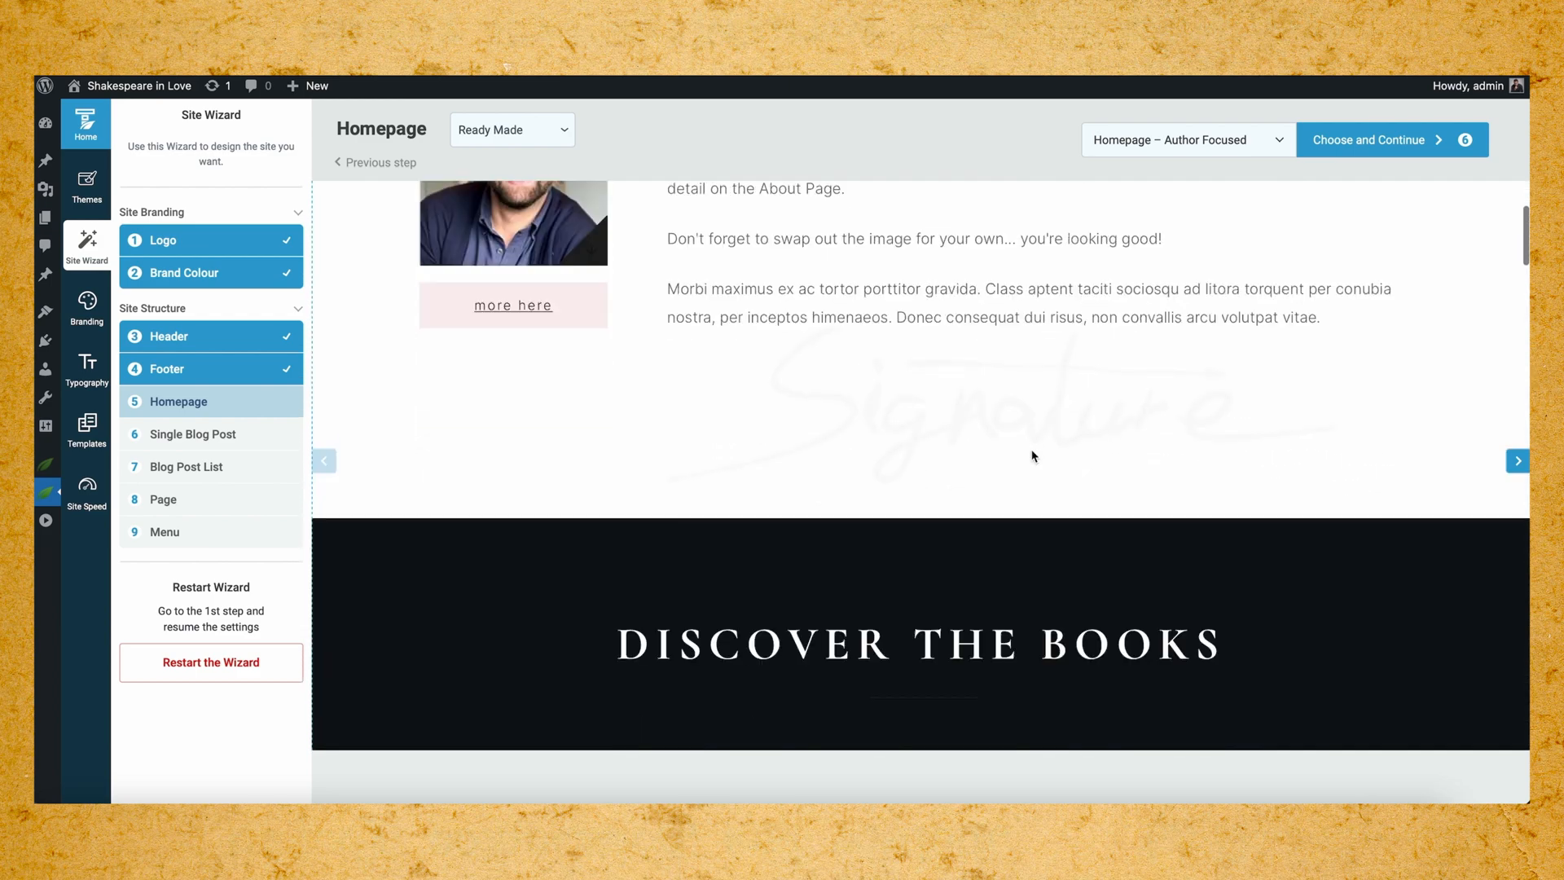
{"action": "scroll", "coordinate": [1033, 455], "scroll_direction": "down", "scroll_amount": 3}
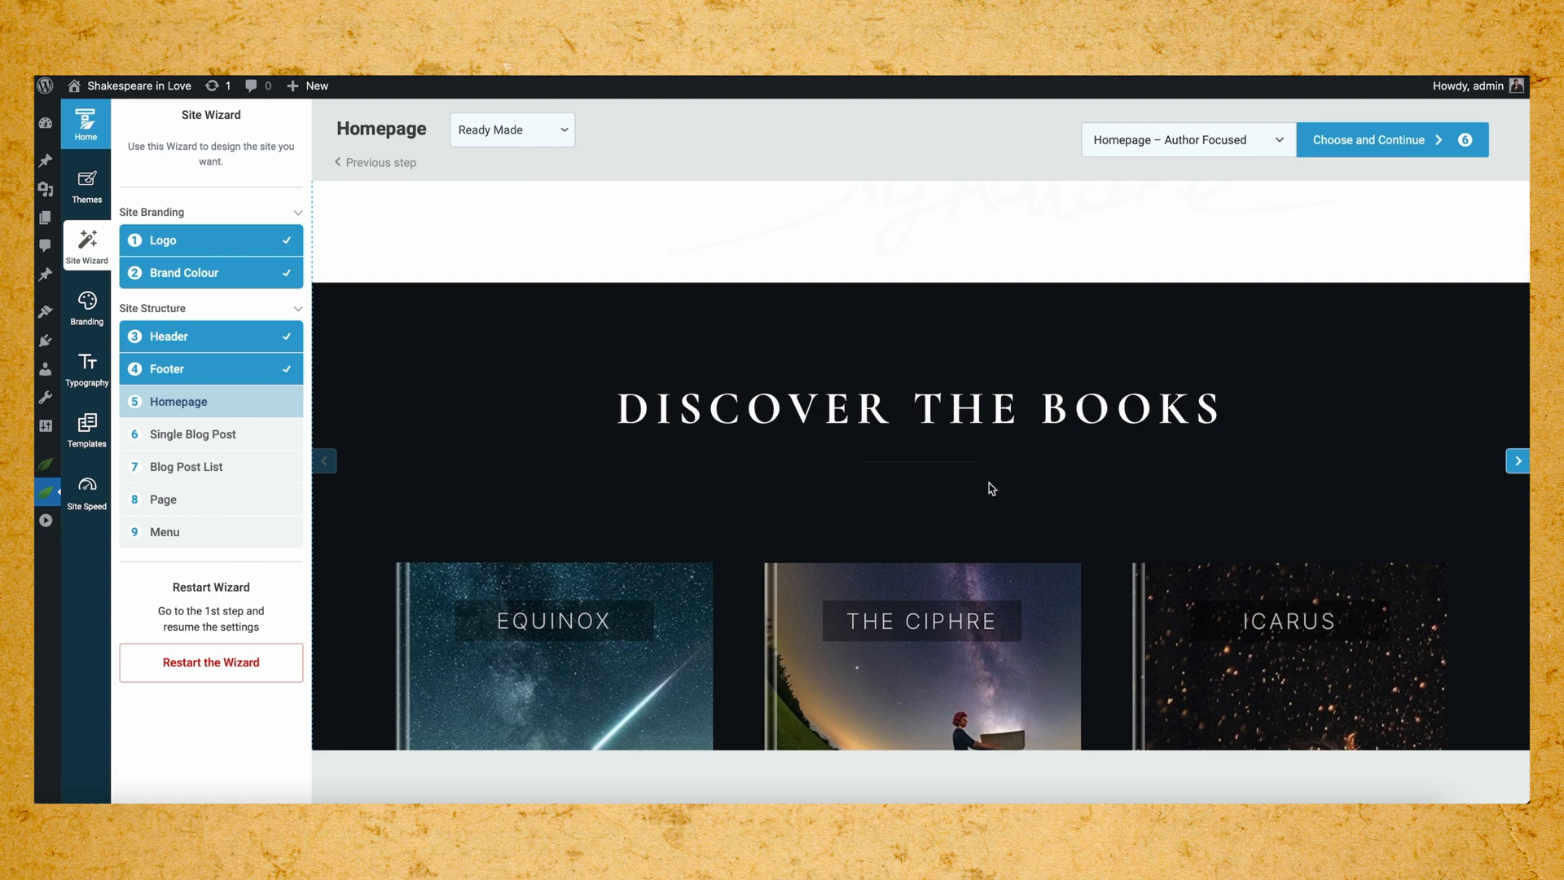
{"action": "scroll", "coordinate": [991, 488], "scroll_direction": "down", "scroll_amount": 1}
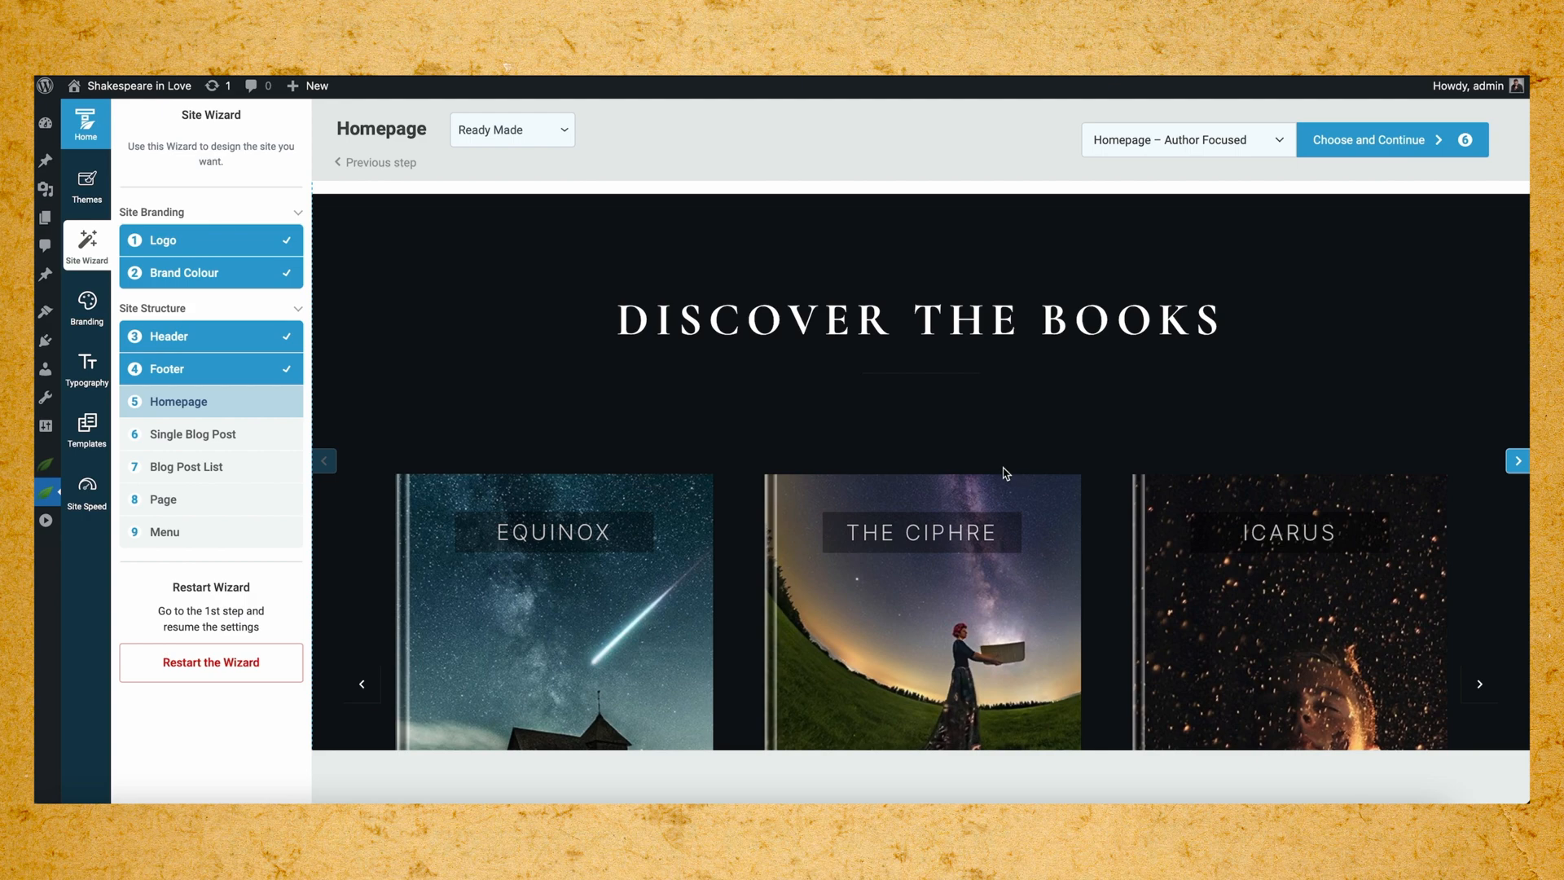
{"action": "scroll", "coordinate": [1010, 570], "scroll_direction": "down", "scroll_amount": 10}
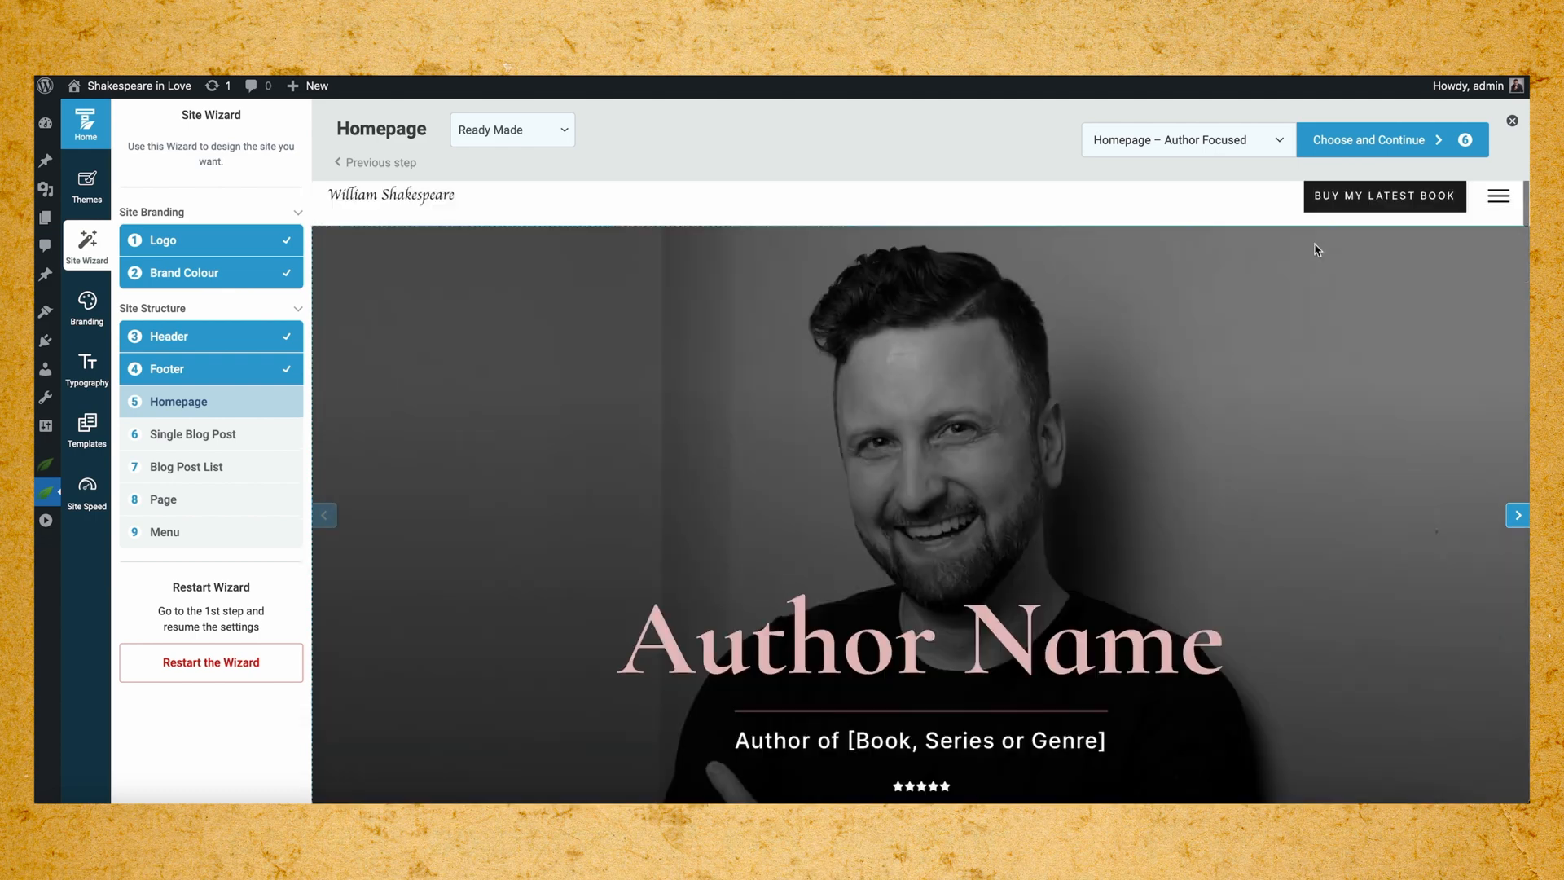
{"action": "left_click", "coordinate": [1396, 145]}
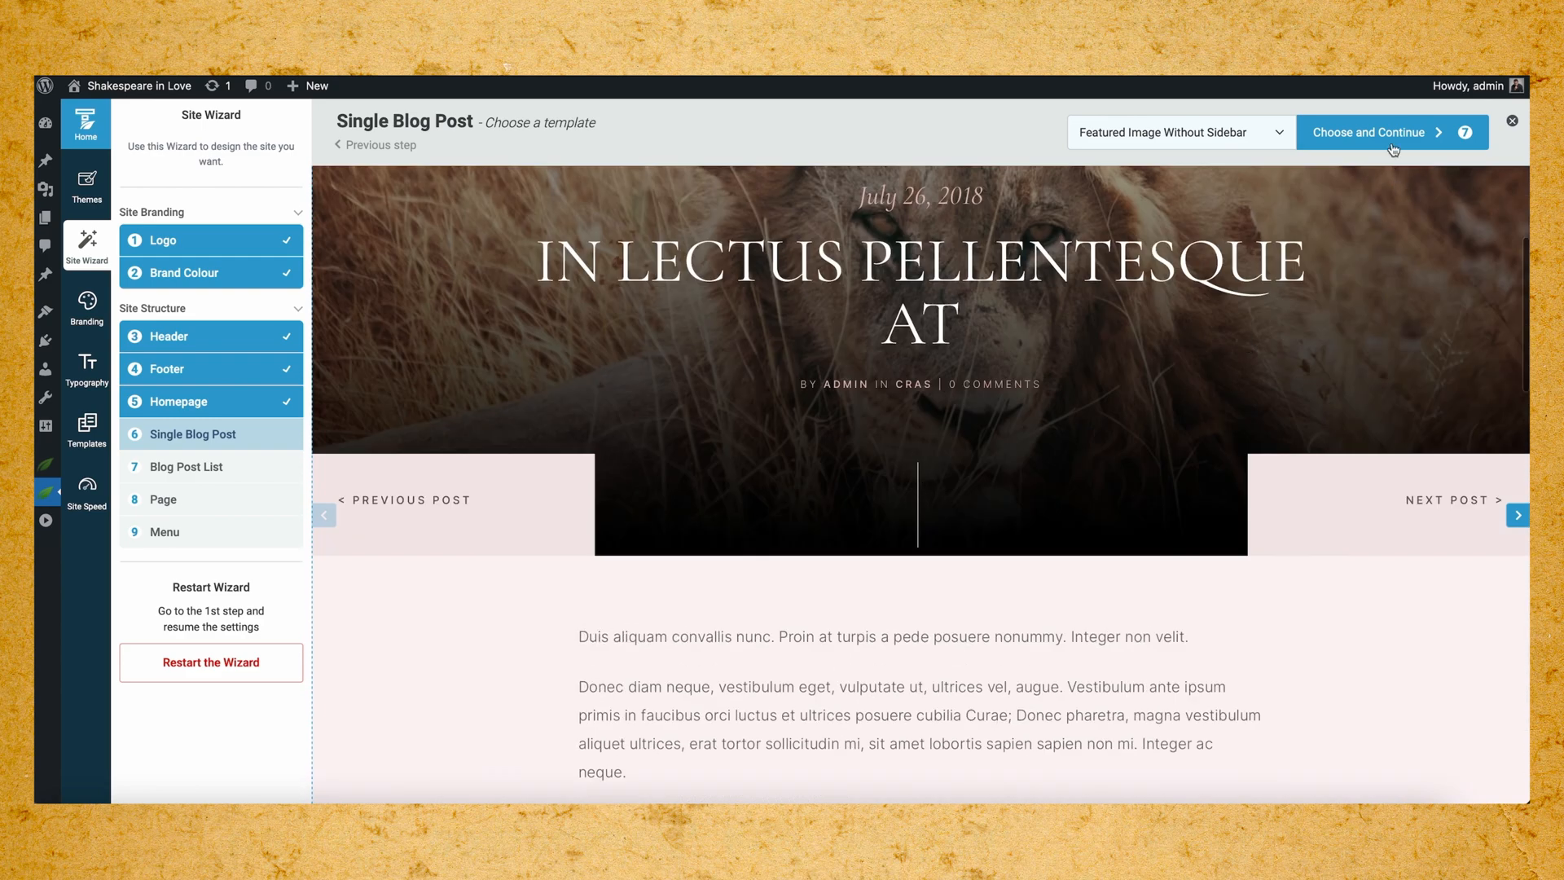
Accept the Featured Image Without Sidebar blog post template and choose Grid Layout - Featured Post for the blog post list.
{"action": "left_click", "coordinate": [1376, 132]}
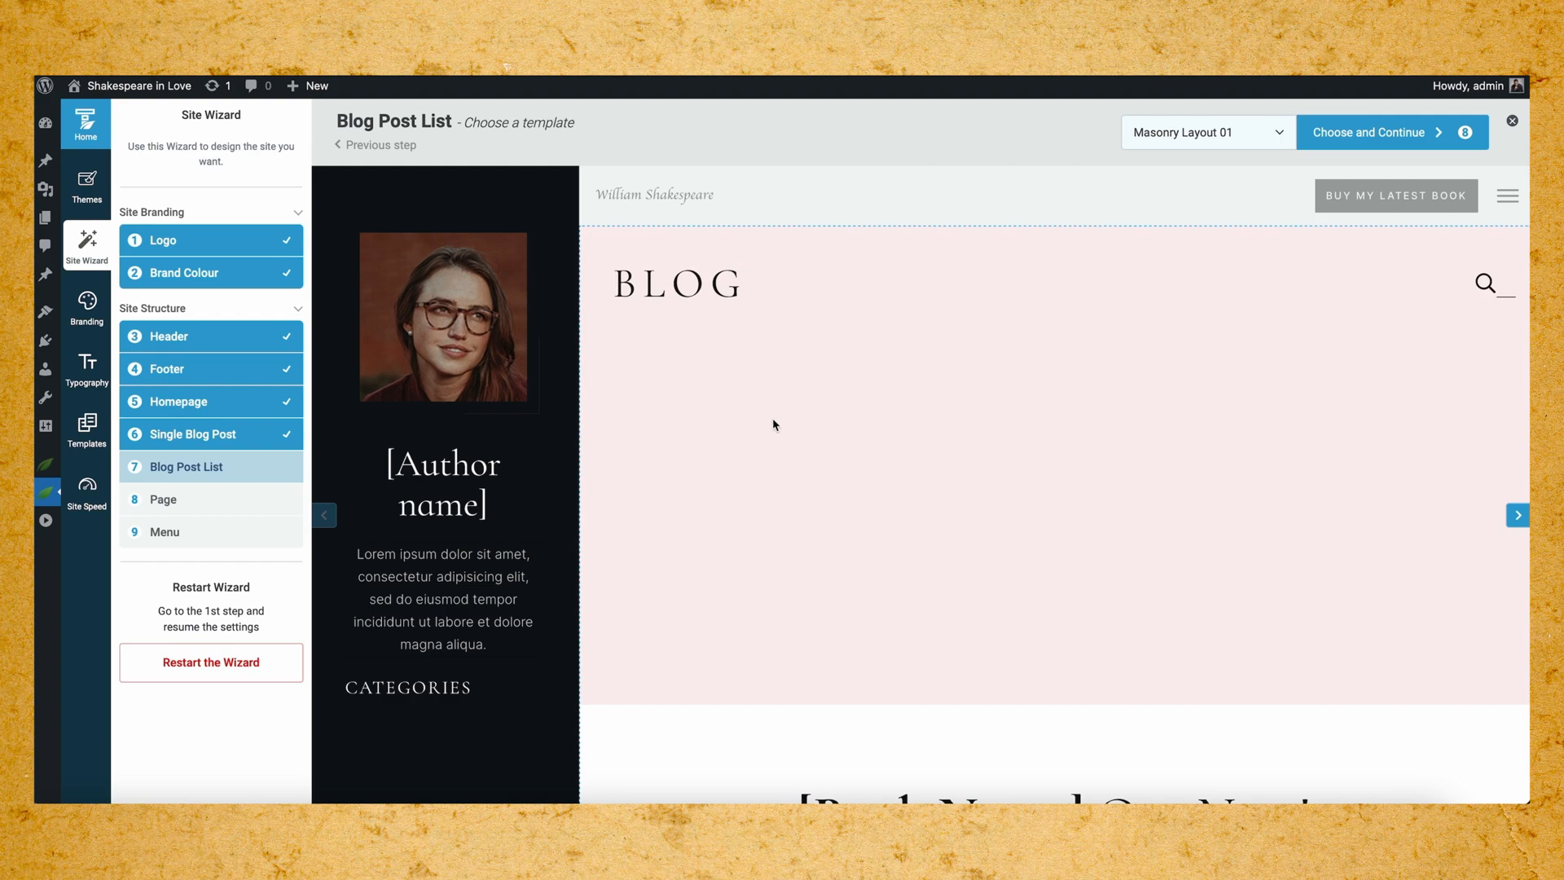
{"action": "left_click", "coordinate": [1174, 136]}
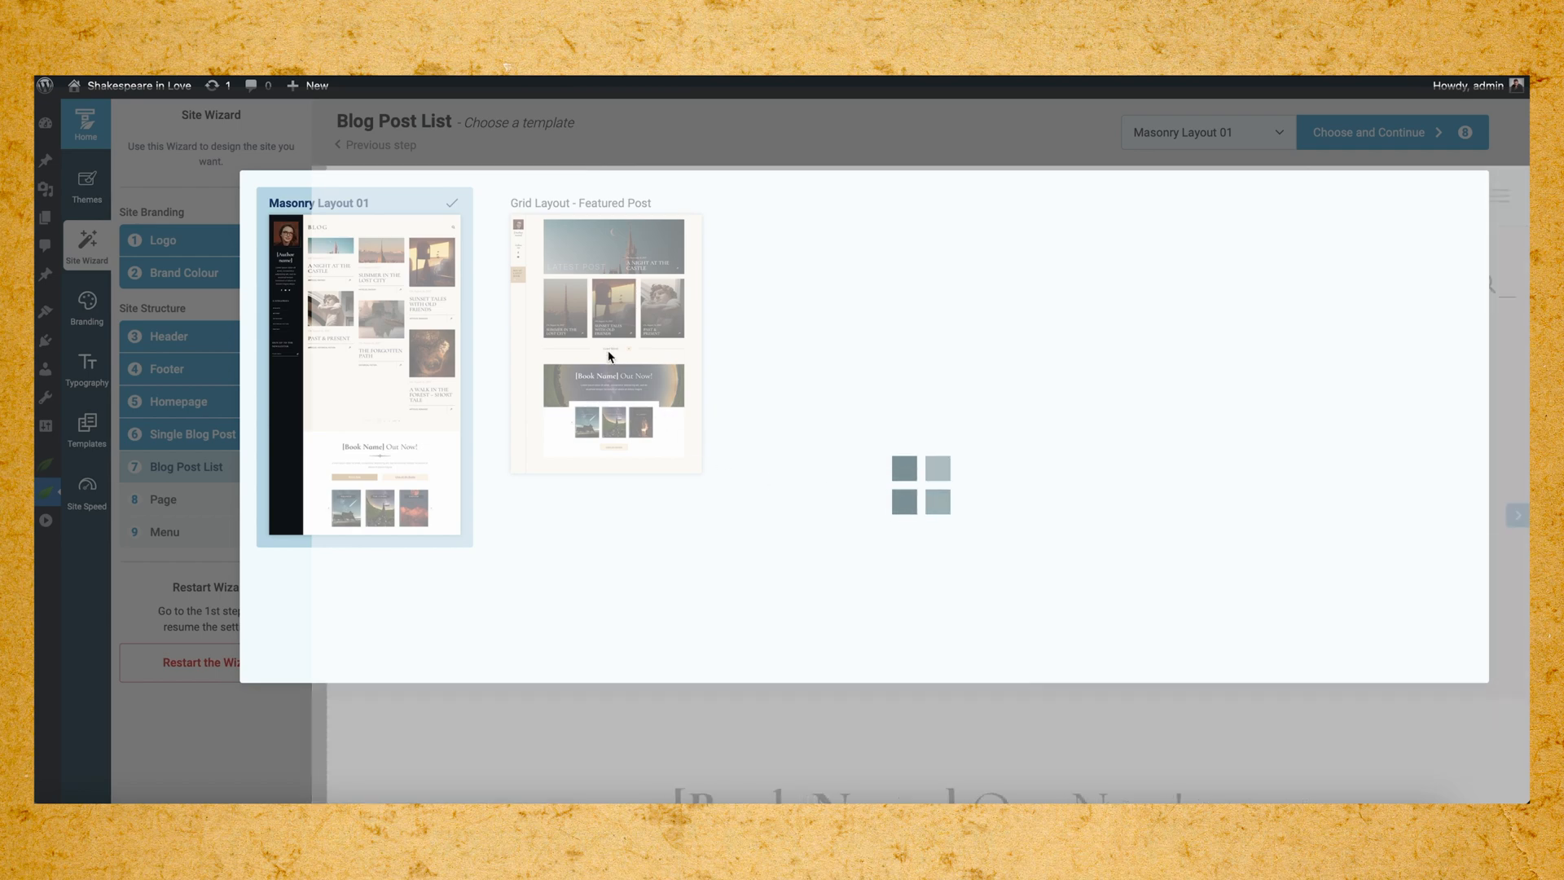
{"action": "left_click", "coordinate": [633, 357]}
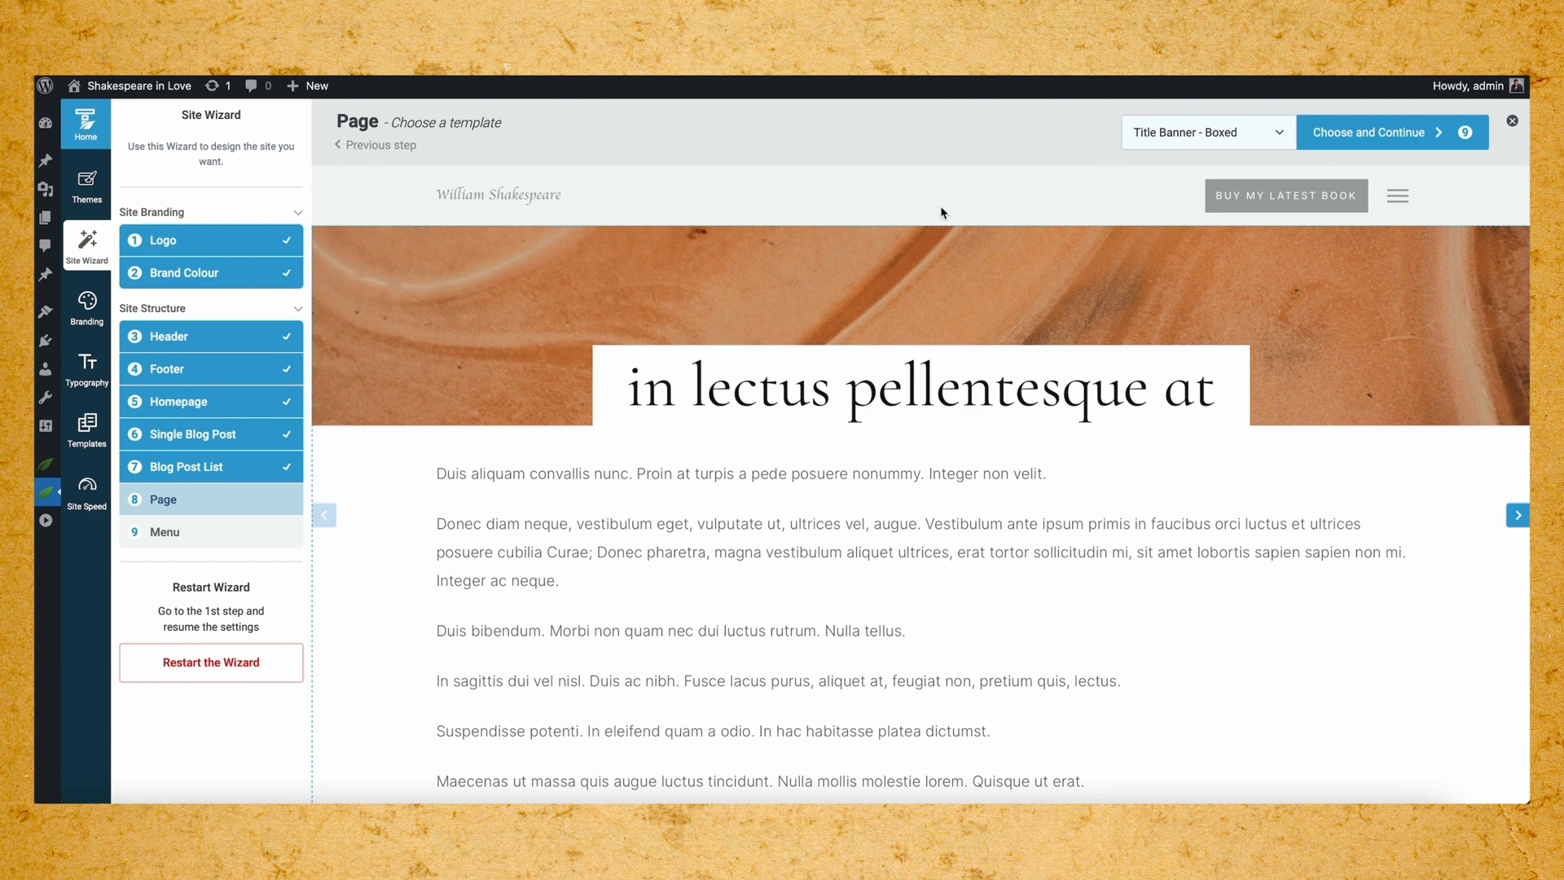
Choose the Full Width - Book Page Template as the page template, review its layout and continue.
{"action": "left_click", "coordinate": [1244, 144]}
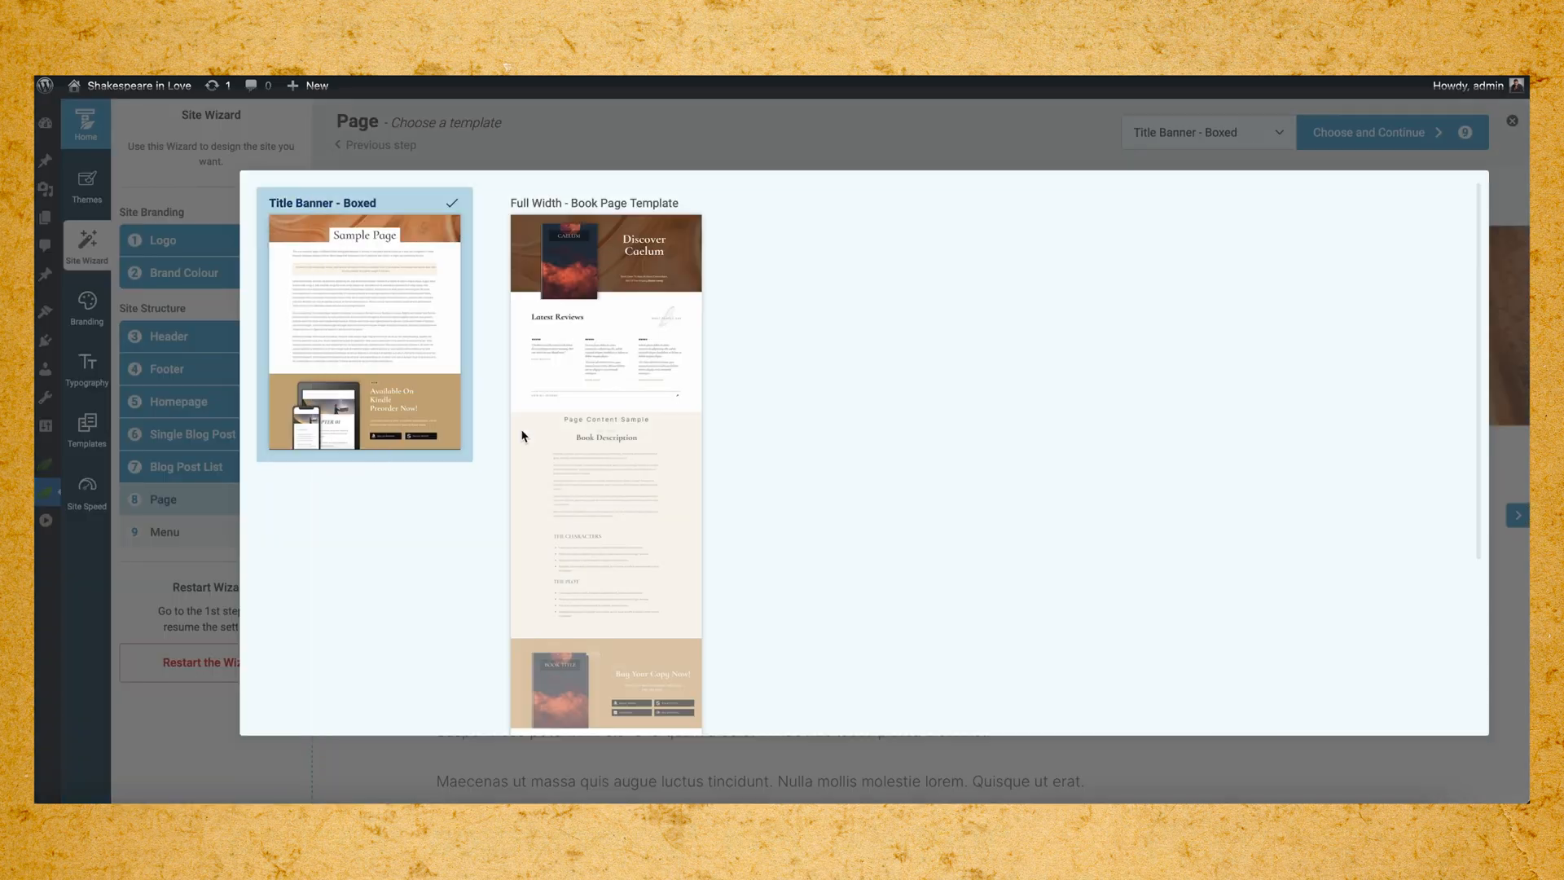
{"action": "left_click", "coordinate": [638, 359]}
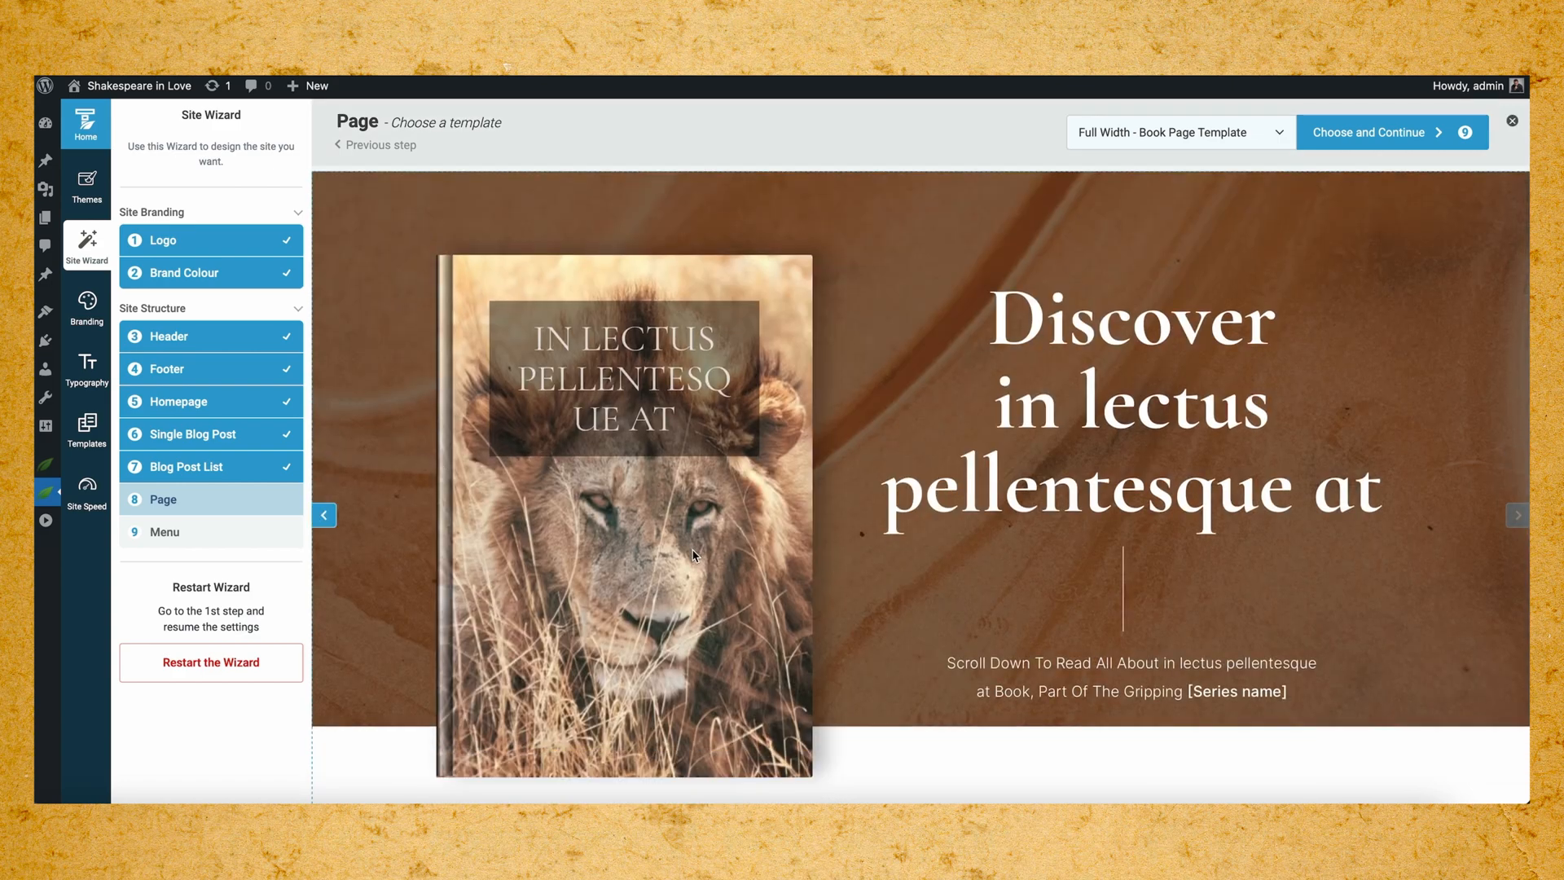
{"action": "scroll", "coordinate": [694, 555], "scroll_direction": "down", "scroll_amount": 8}
{"action": "scroll", "coordinate": [692, 552], "scroll_direction": "up", "scroll_amount": 7}
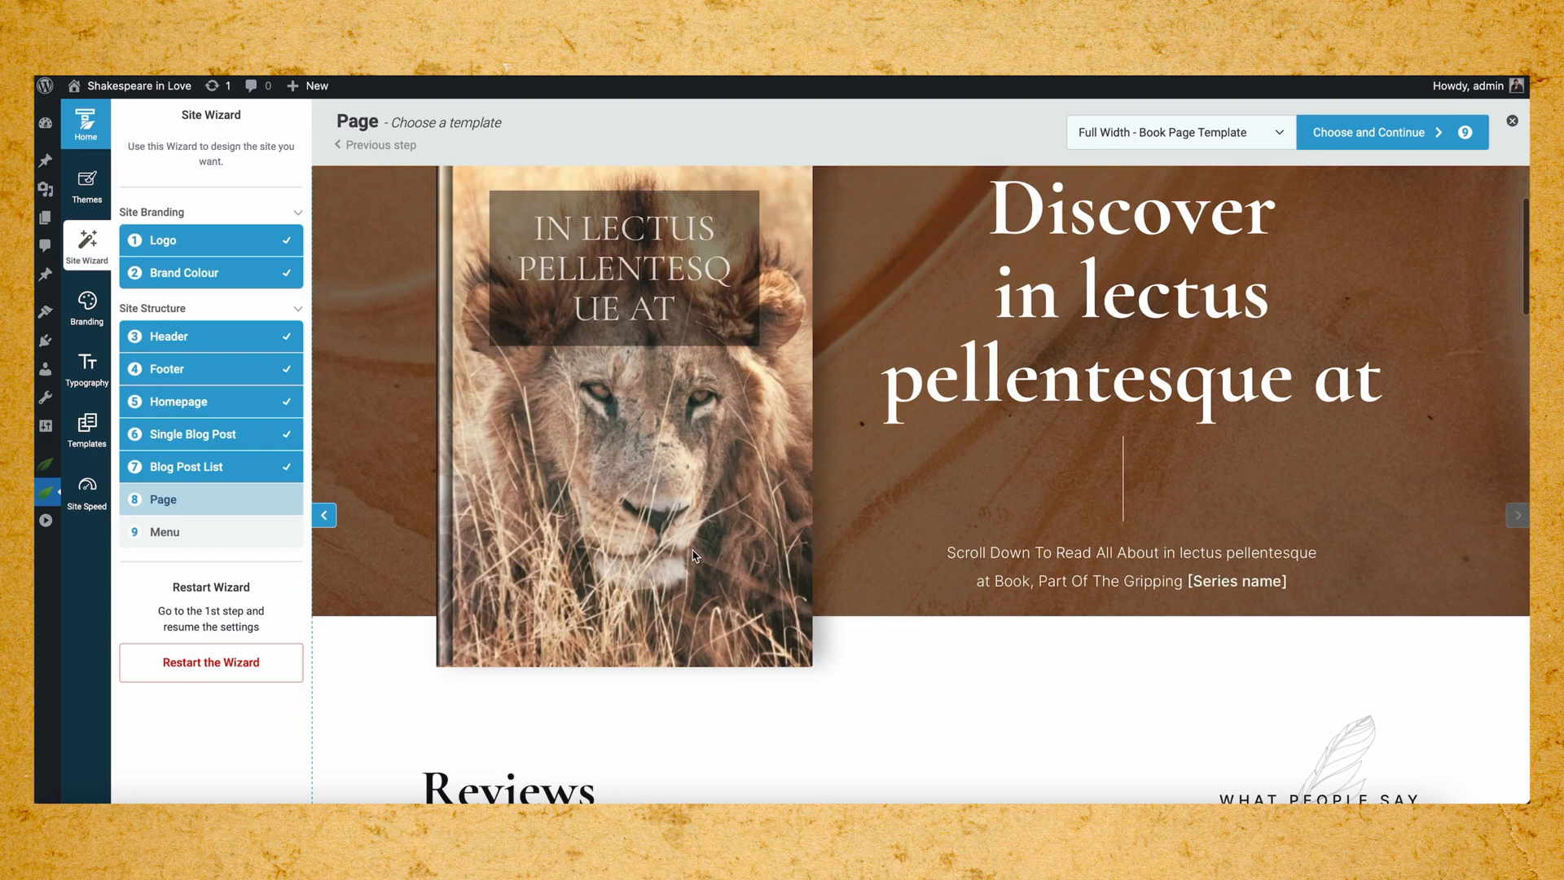
{"action": "scroll", "coordinate": [694, 555], "scroll_direction": "up", "scroll_amount": 2}
{"action": "left_click", "coordinate": [1372, 132]}
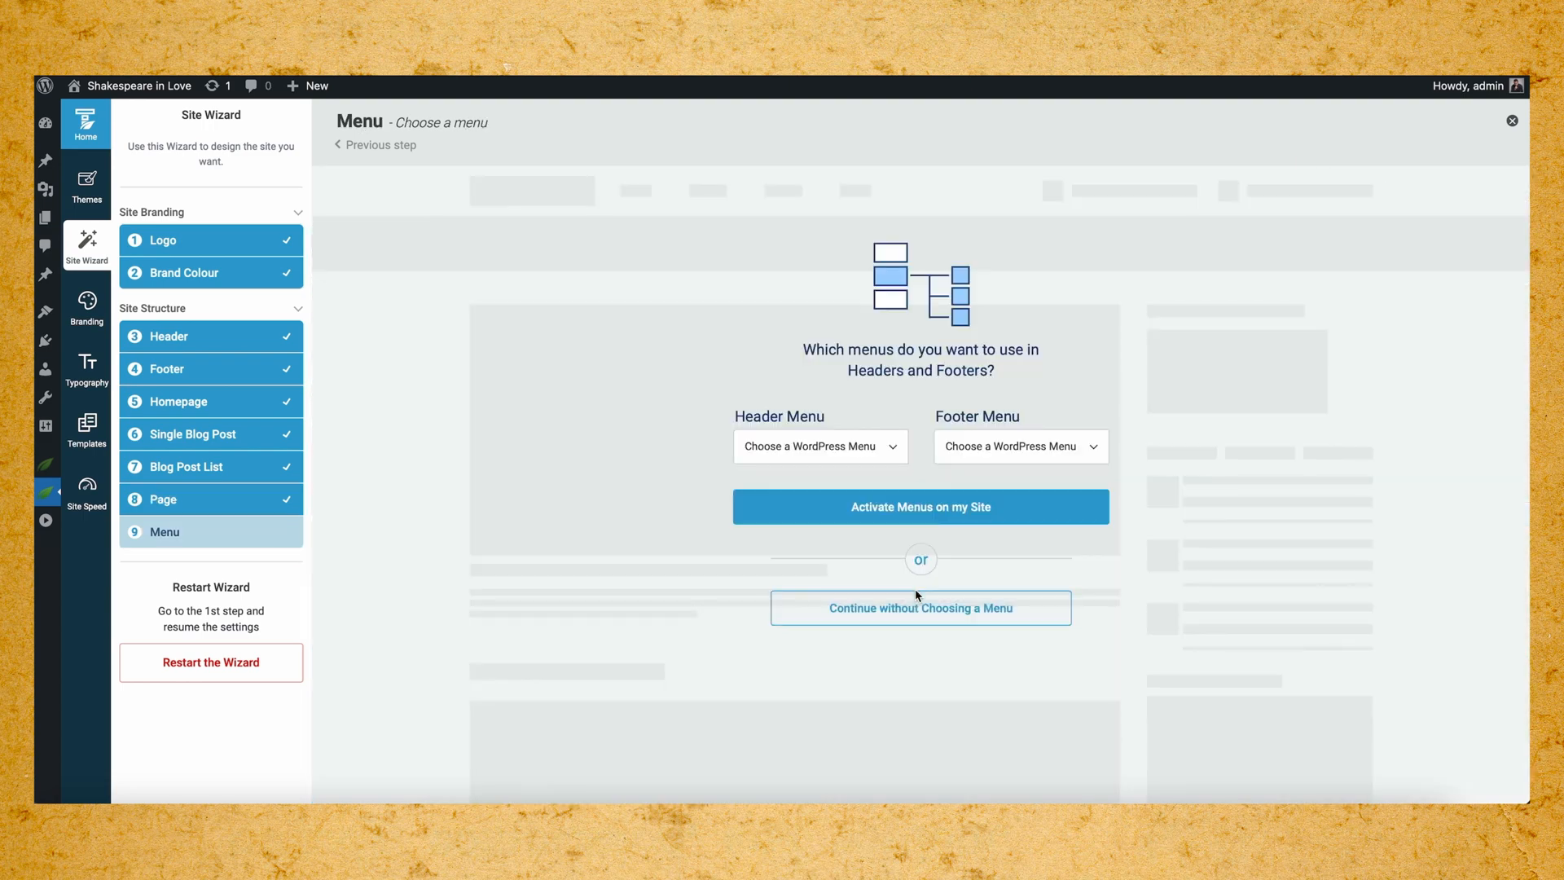
Finish the site wizard without choosing a menu and open the theme's branding settings.
{"action": "left_click", "coordinate": [878, 610]}
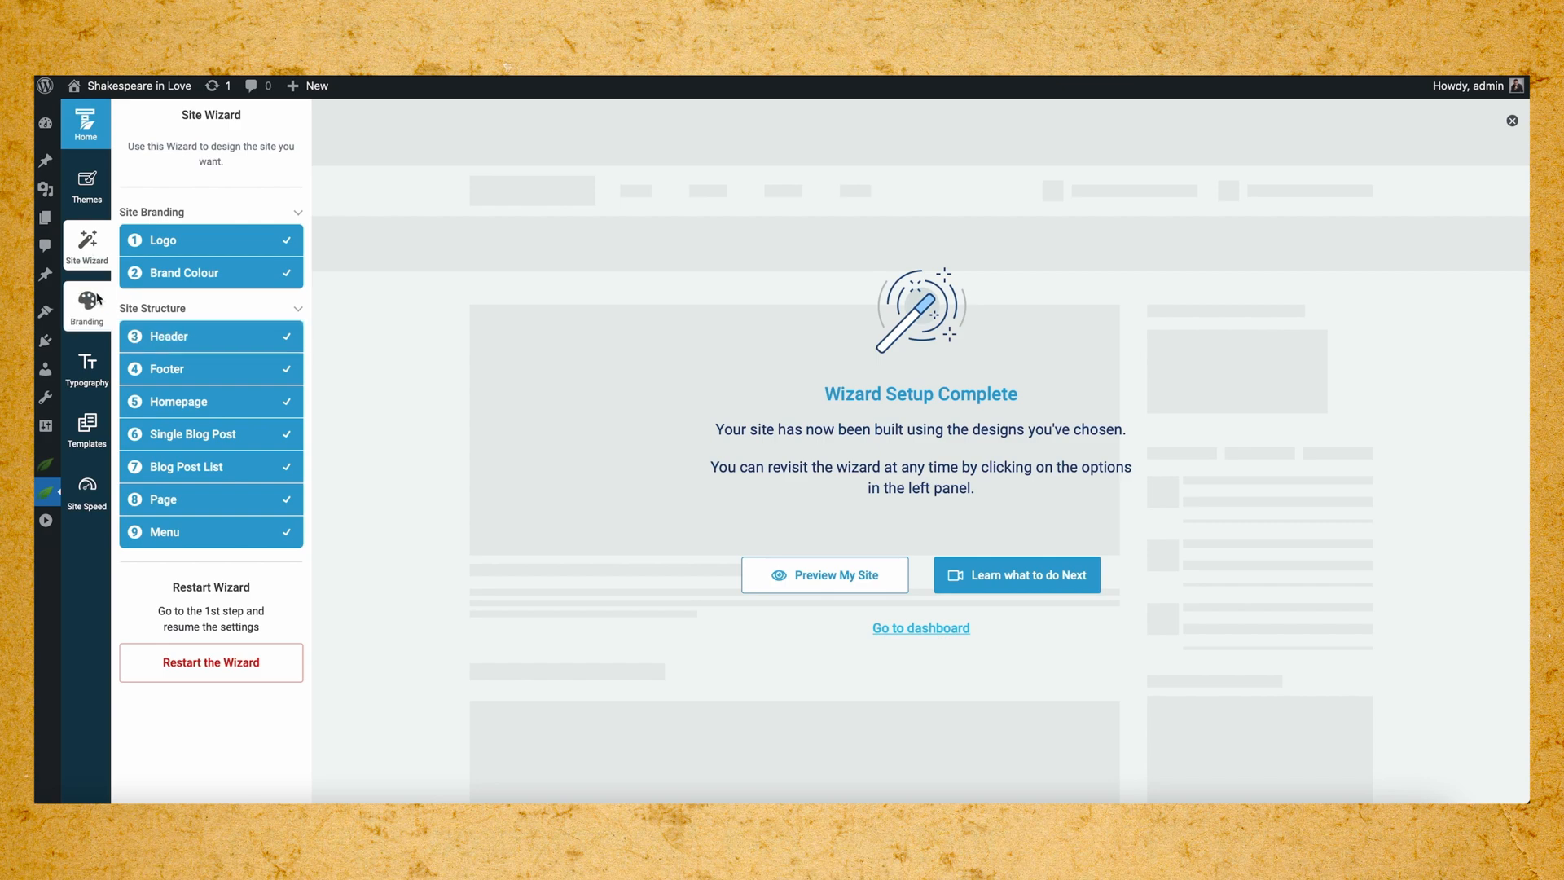
{"action": "left_click", "coordinate": [114, 253]}
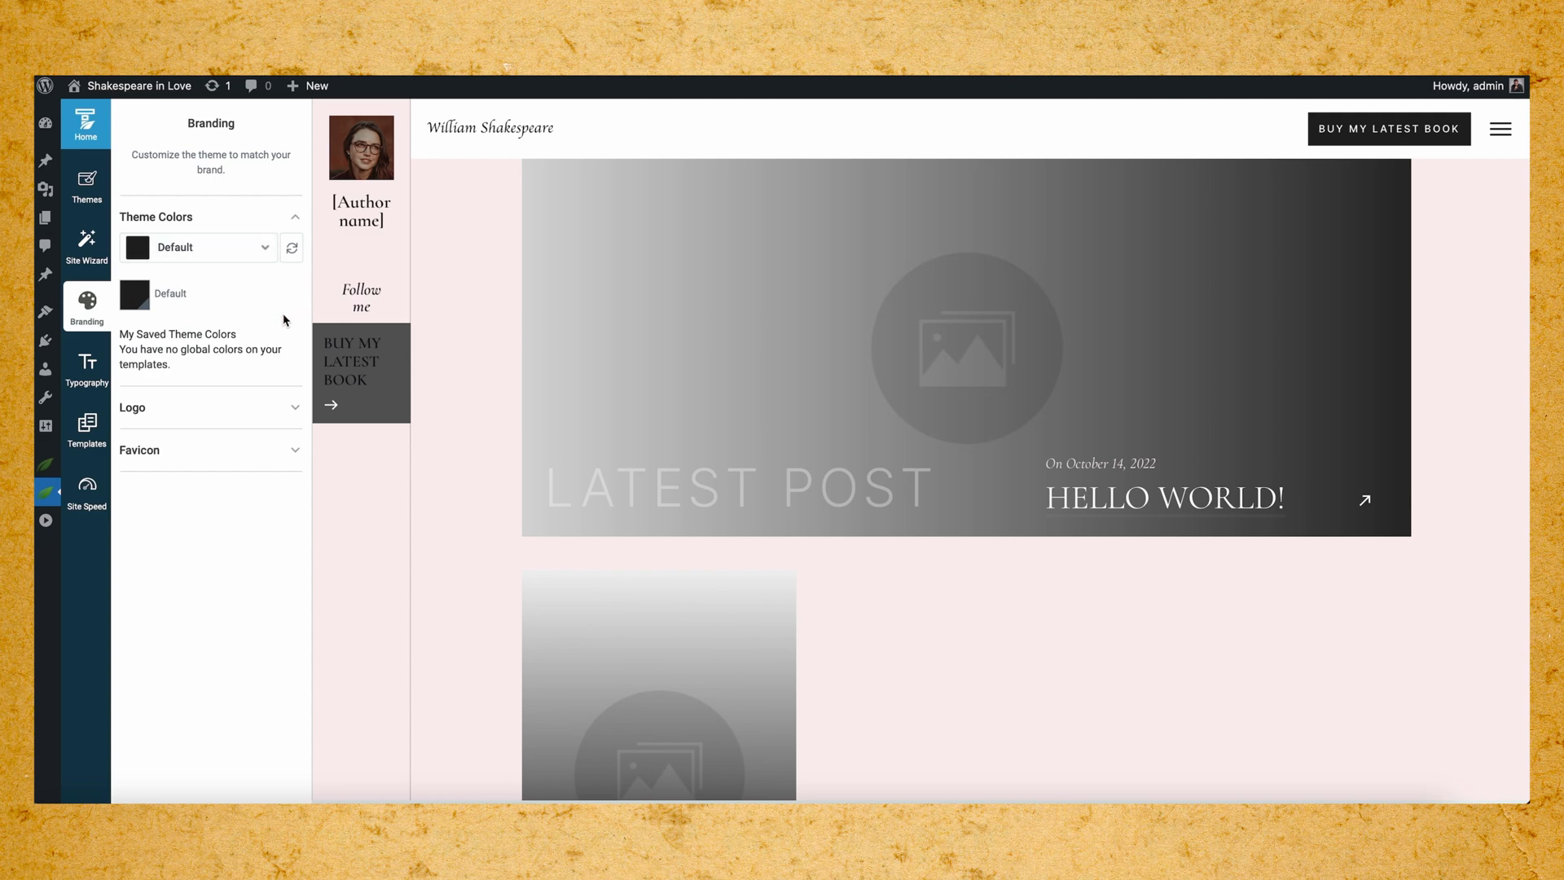
Review the theme's branding options for the favicon, the dark and light logo versions and the theme colors.
{"action": "left_click", "coordinate": [232, 452]}
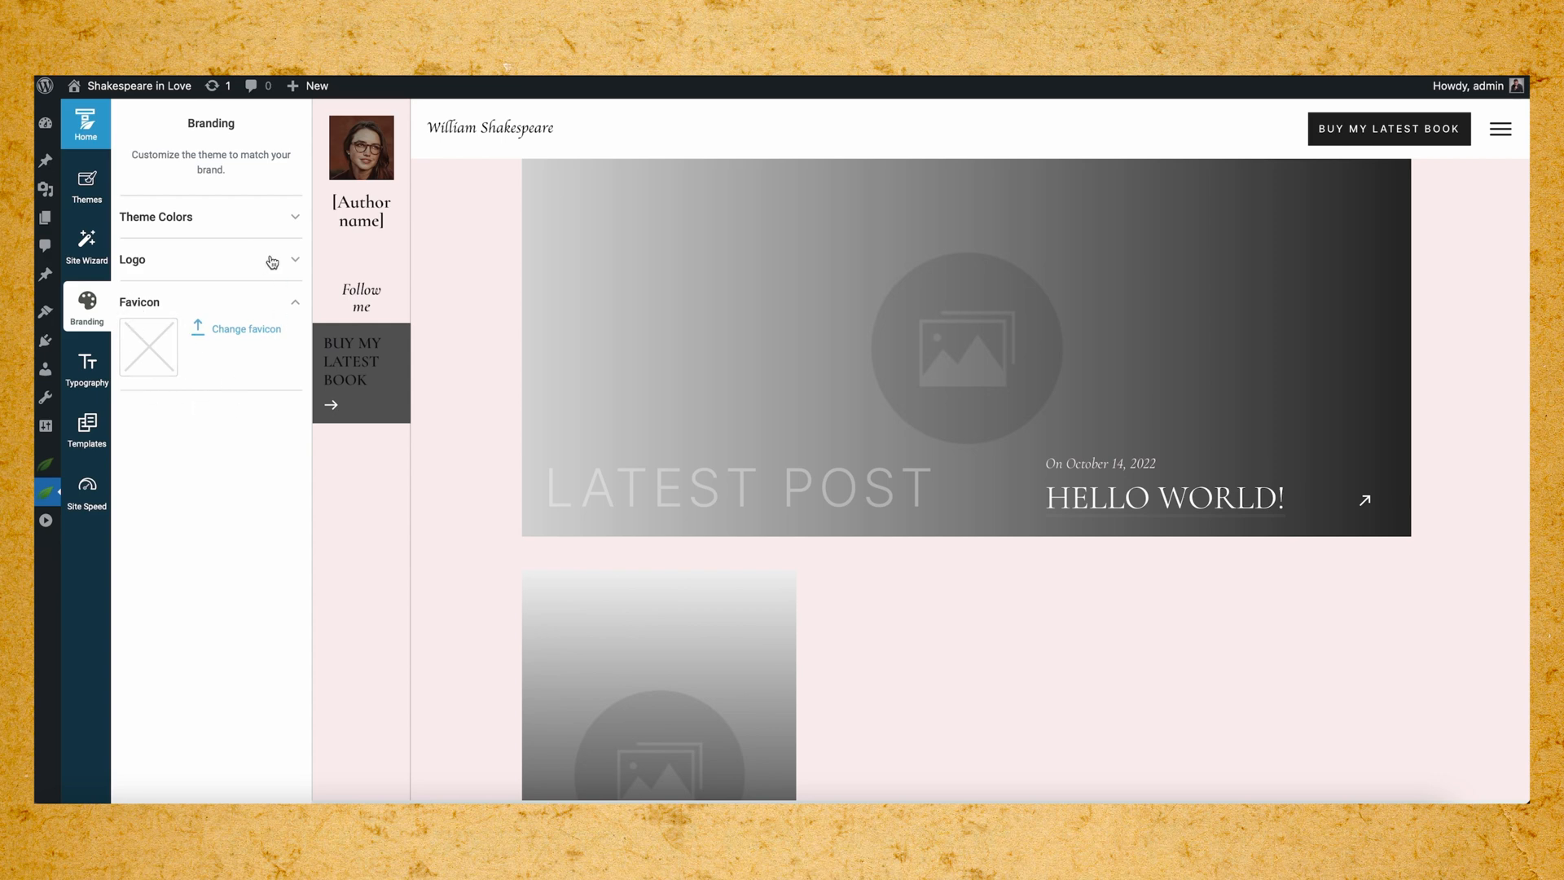
{"action": "left_click", "coordinate": [204, 257]}
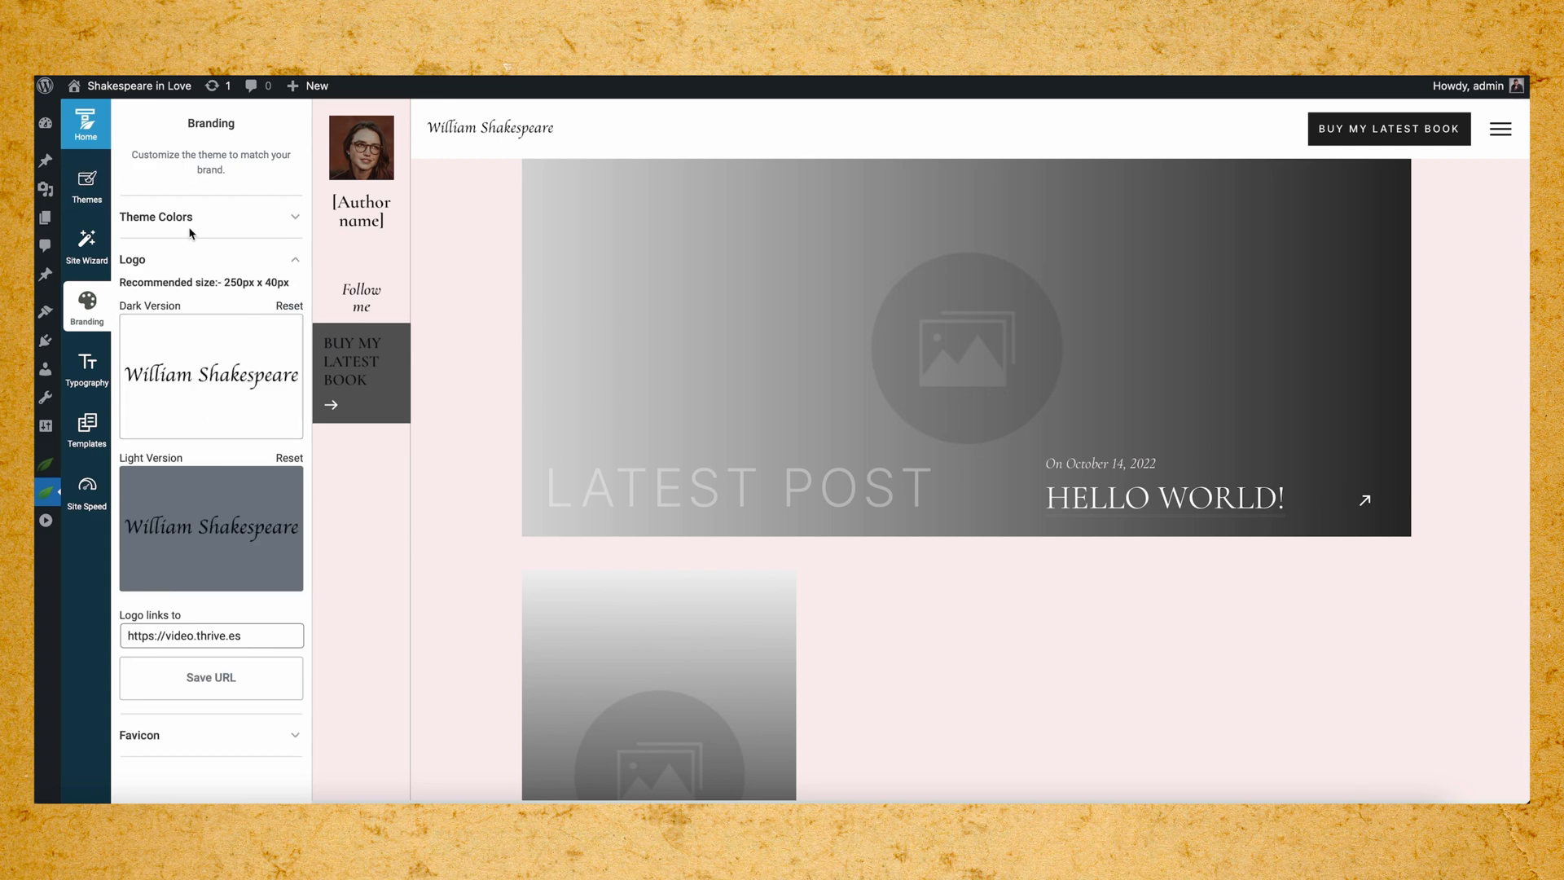
{"action": "scroll", "coordinate": [298, 544], "scroll_direction": "down", "scroll_amount": 1}
{"action": "left_click", "coordinate": [255, 222]}
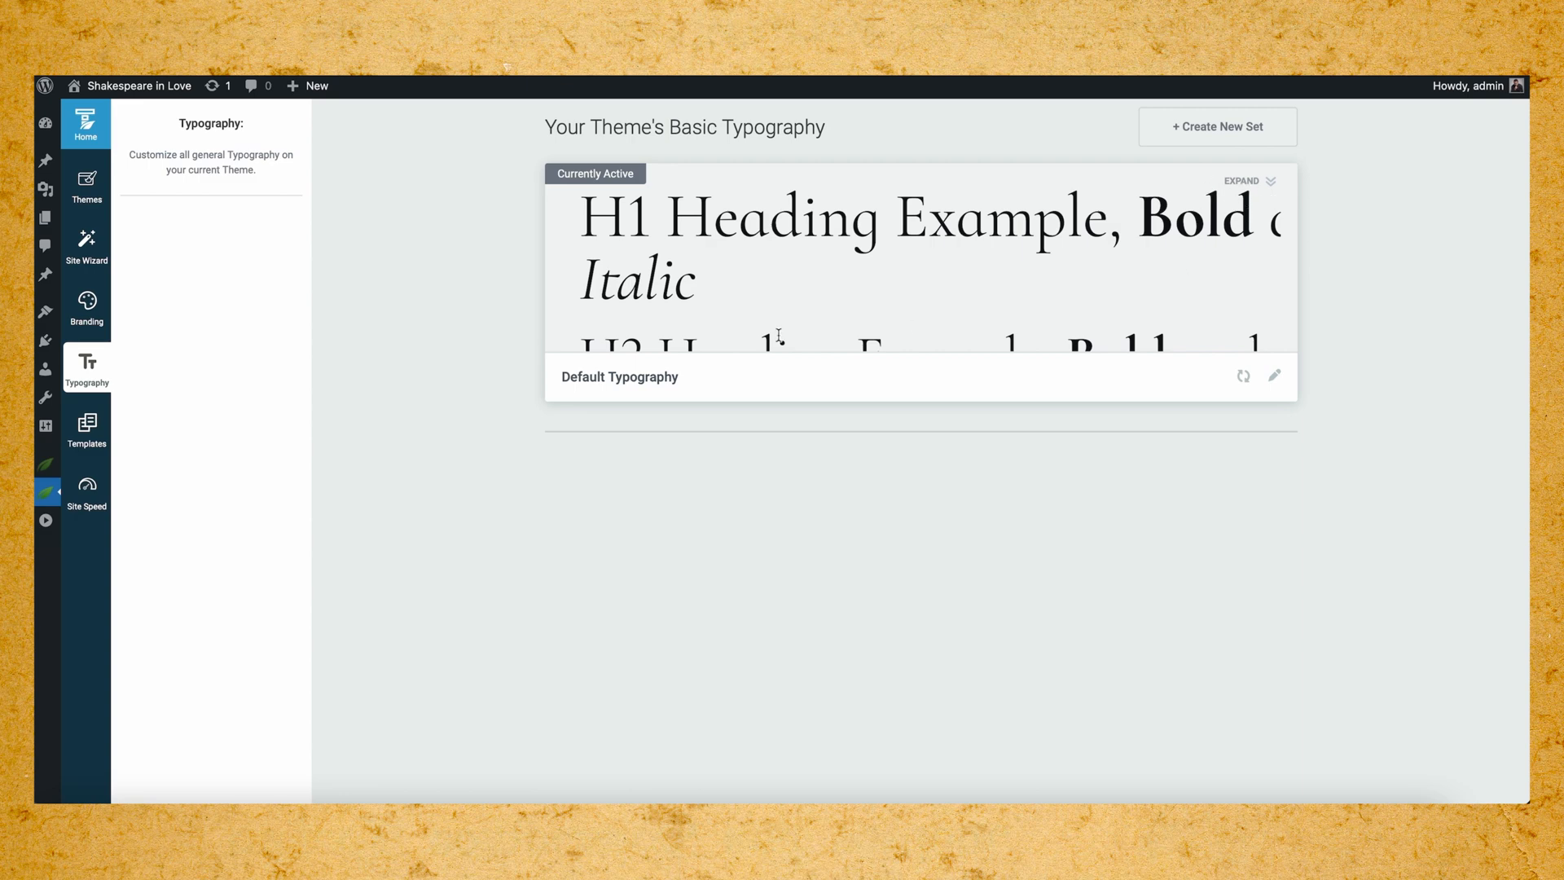
Open the Default Typography set in its editor and look through the heading and text styles.
{"action": "left_click", "coordinate": [1274, 375]}
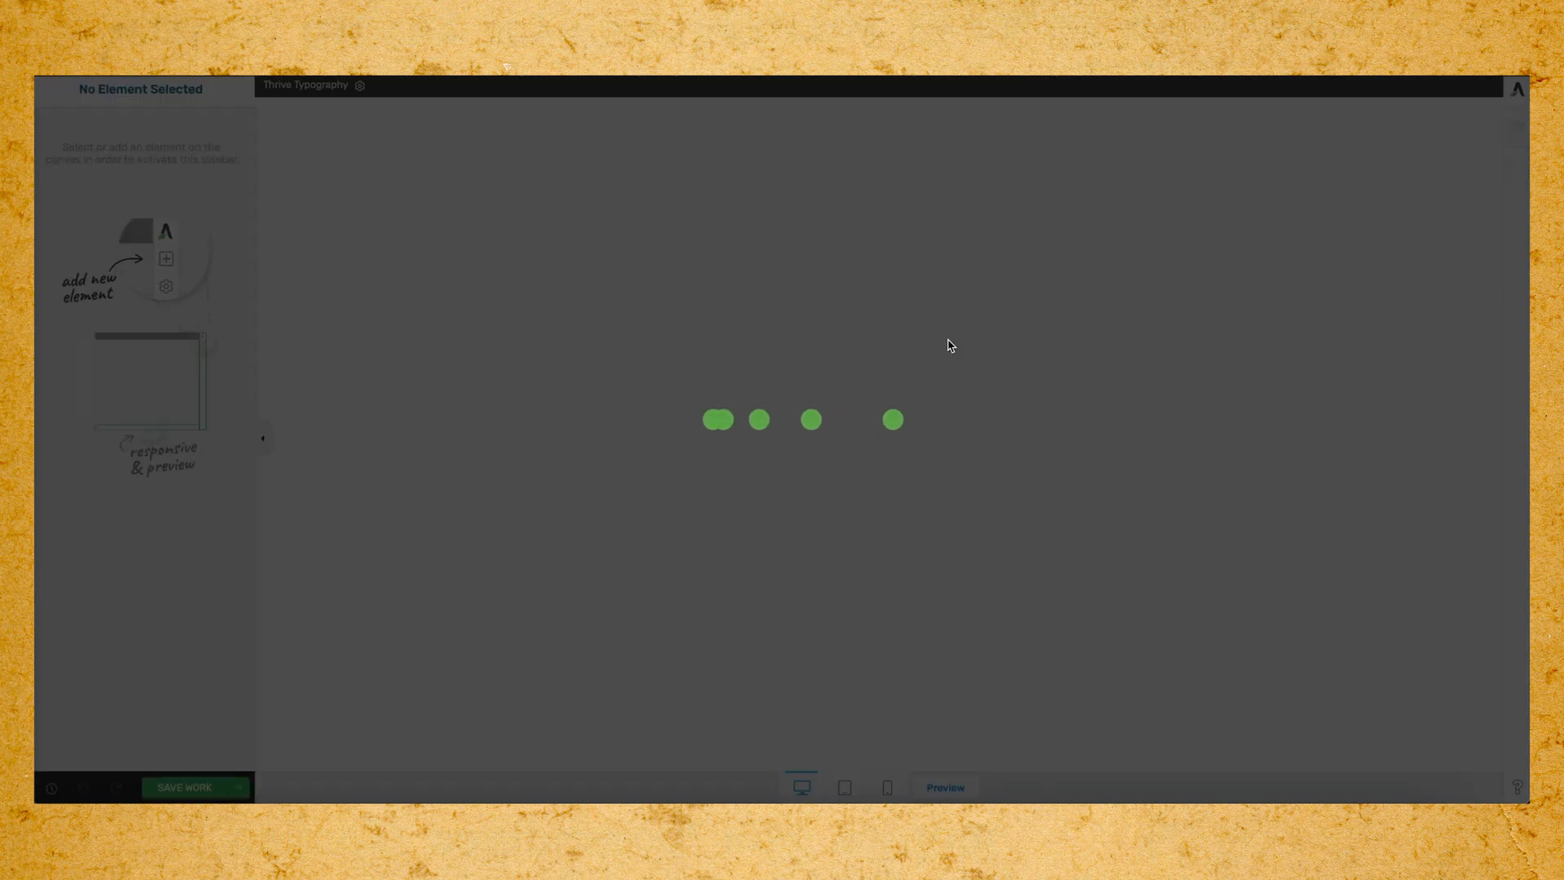
{"action": "scroll", "coordinate": [978, 412], "scroll_direction": "down", "scroll_amount": 5}
{"action": "scroll", "coordinate": [994, 410], "scroll_direction": "up", "scroll_amount": 5}
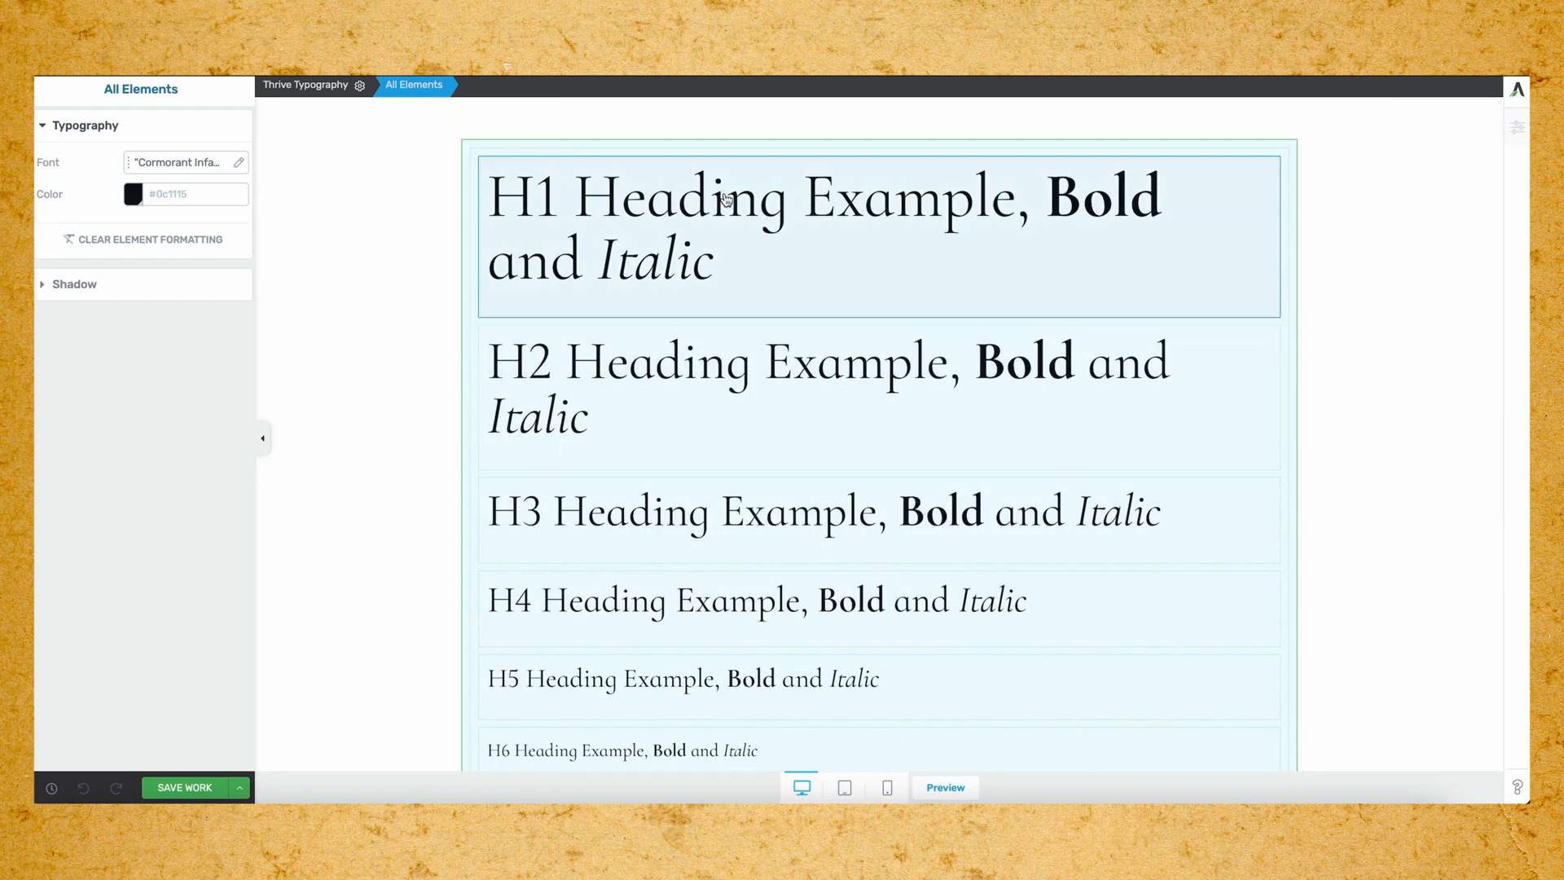
Return to the WordPress admin, show the list of all pages and edit the Generated Homepage with Thrive Architect.
{"action": "mouse_move", "coordinate": [739, 78]}
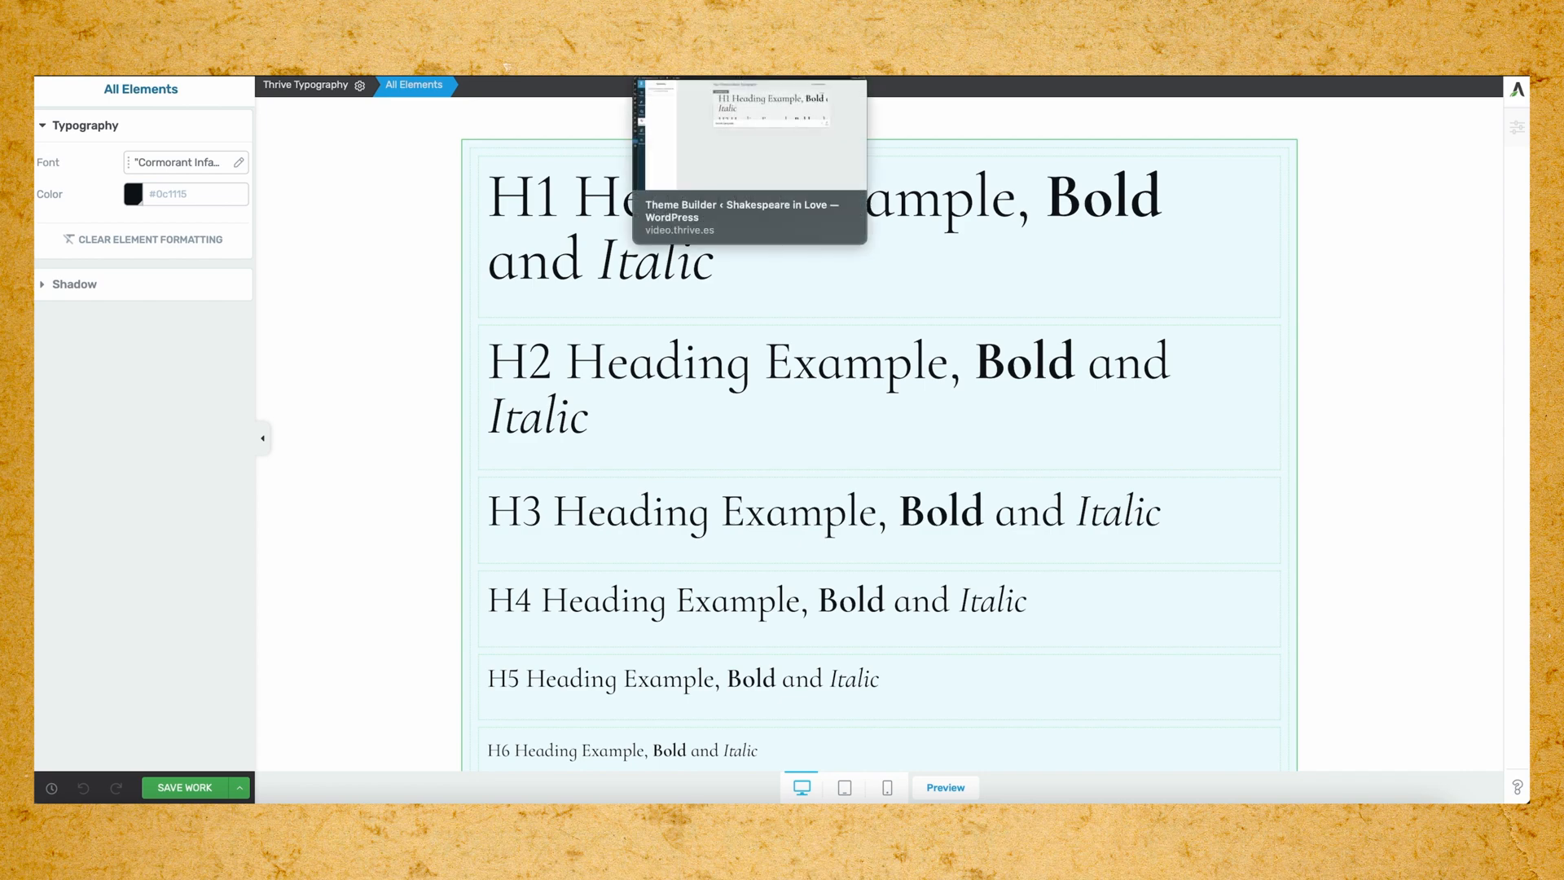
{"action": "left_click", "coordinate": [740, 78]}
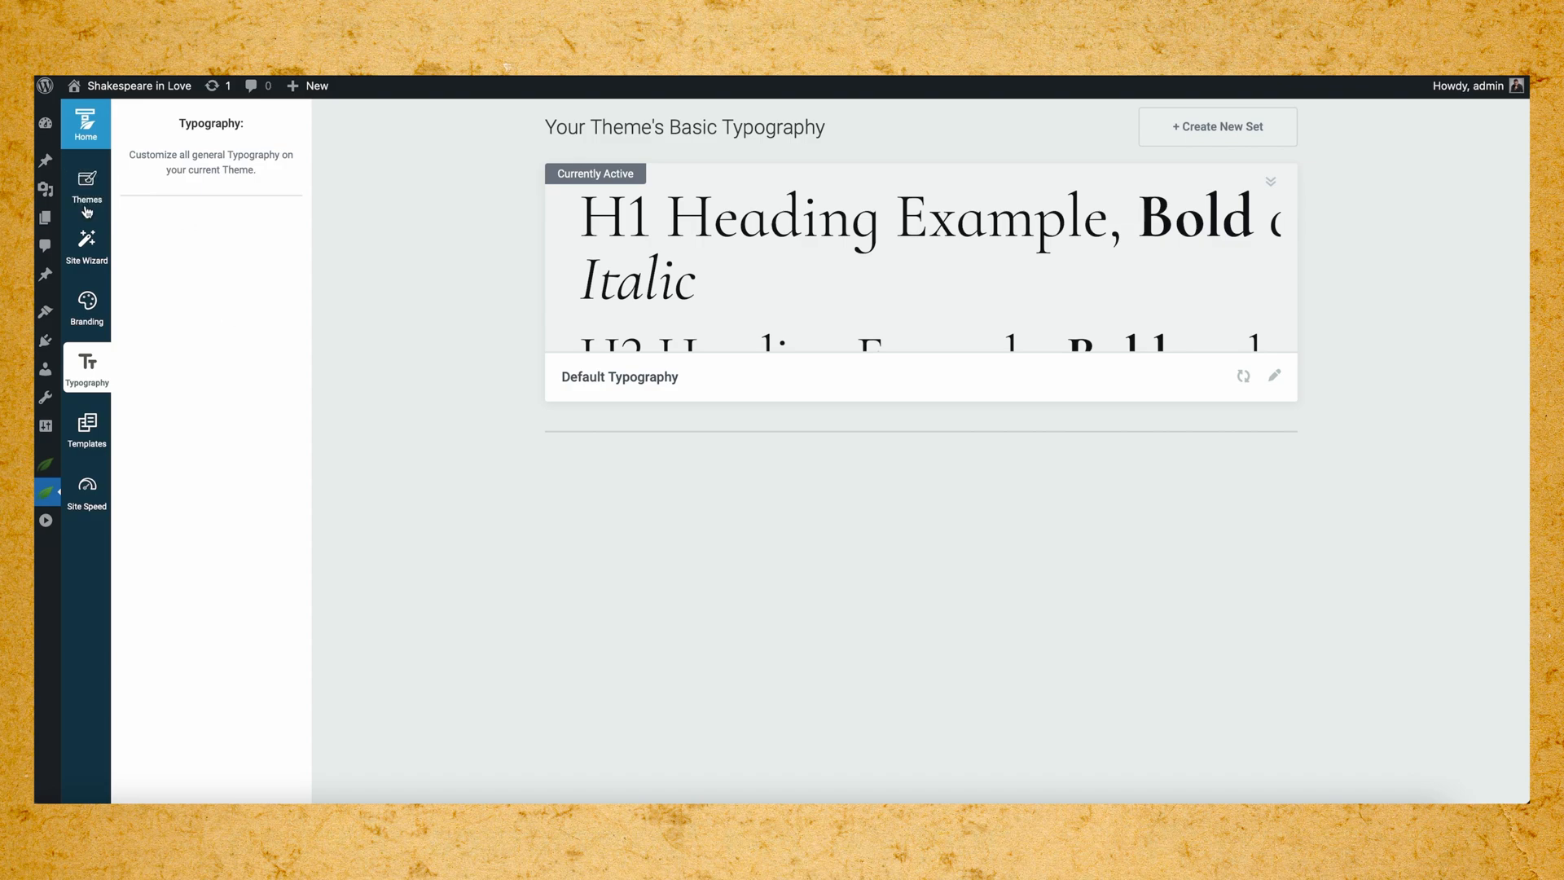
{"action": "mouse_move", "coordinate": [45, 222]}
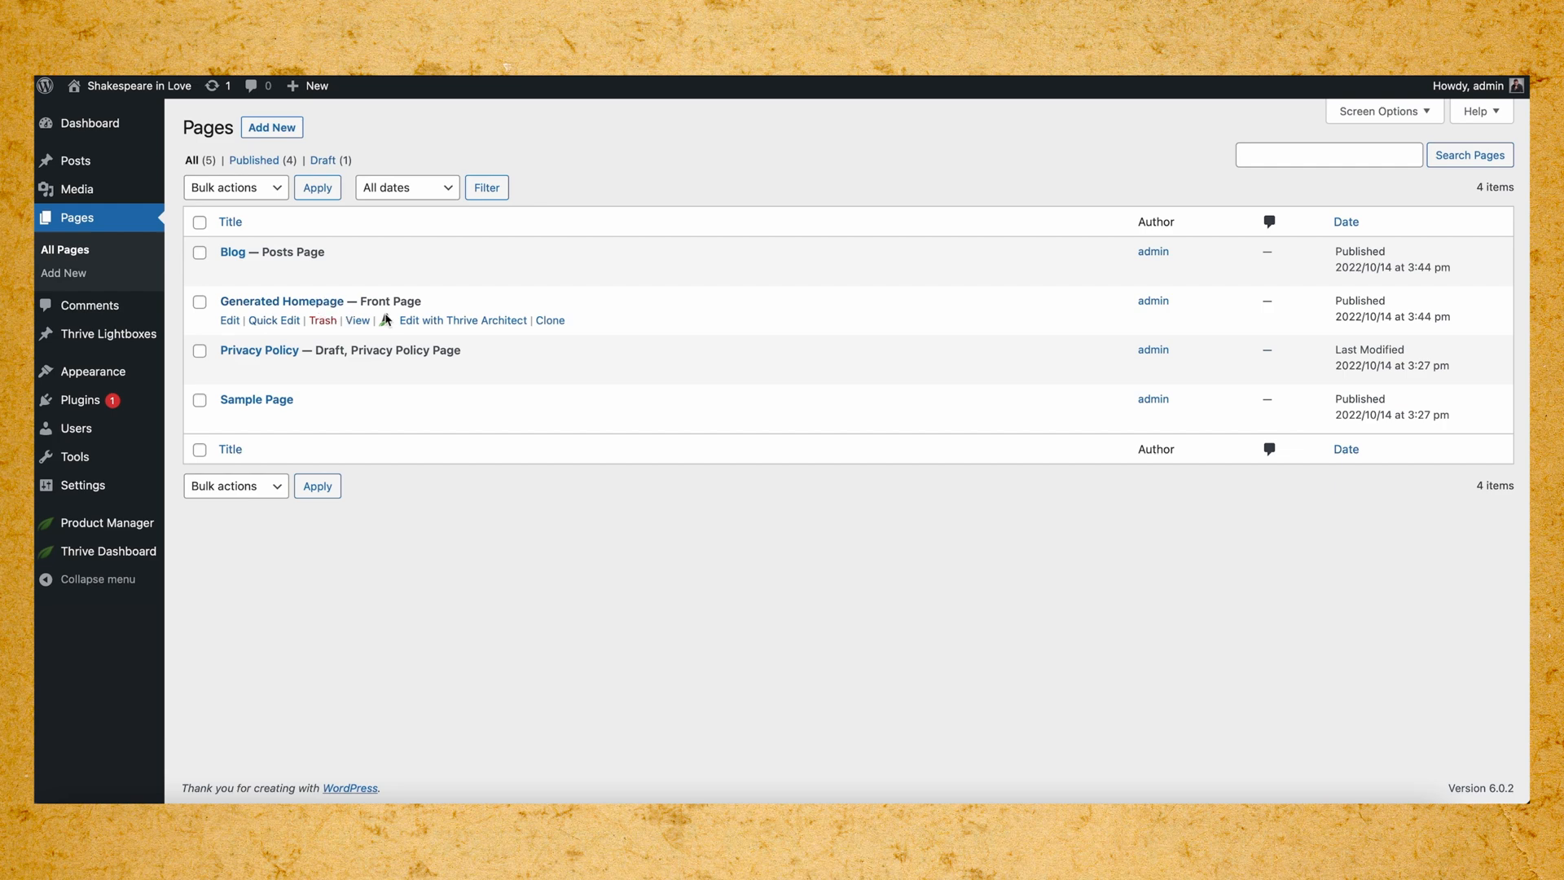
{"action": "left_click", "coordinate": [454, 324]}
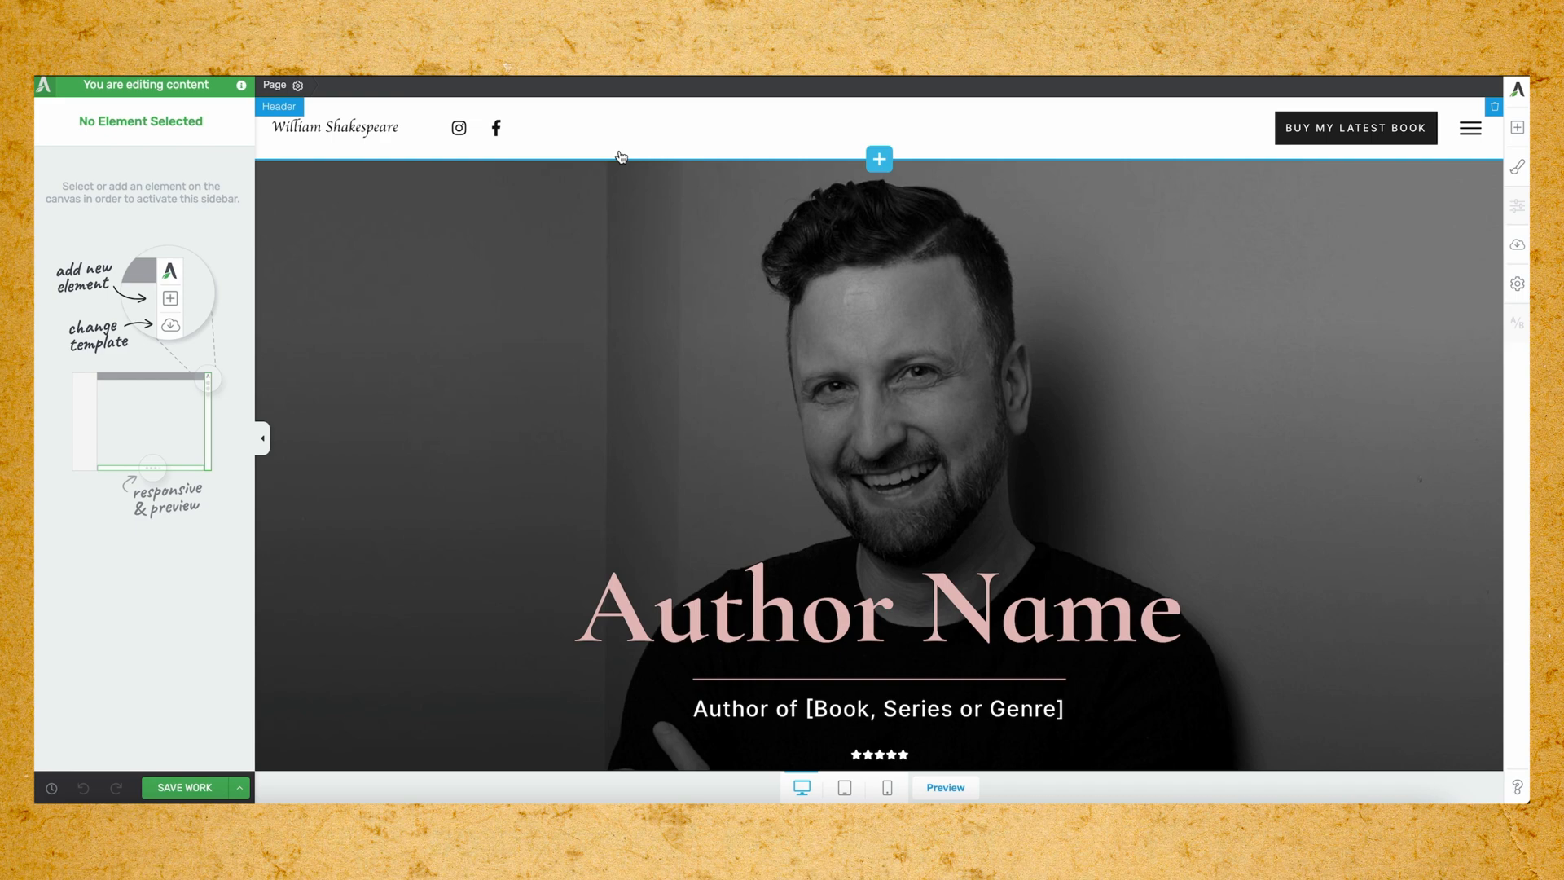
Edit the homepage header, move the social media icons slightly closer to the logo and finish header editing.
{"action": "left_click", "coordinate": [482, 149]}
{"action": "left_click", "coordinate": [84, 644]}
{"action": "left_click_drag", "start_coordinate": [436, 132], "coordinate": [408, 133]}
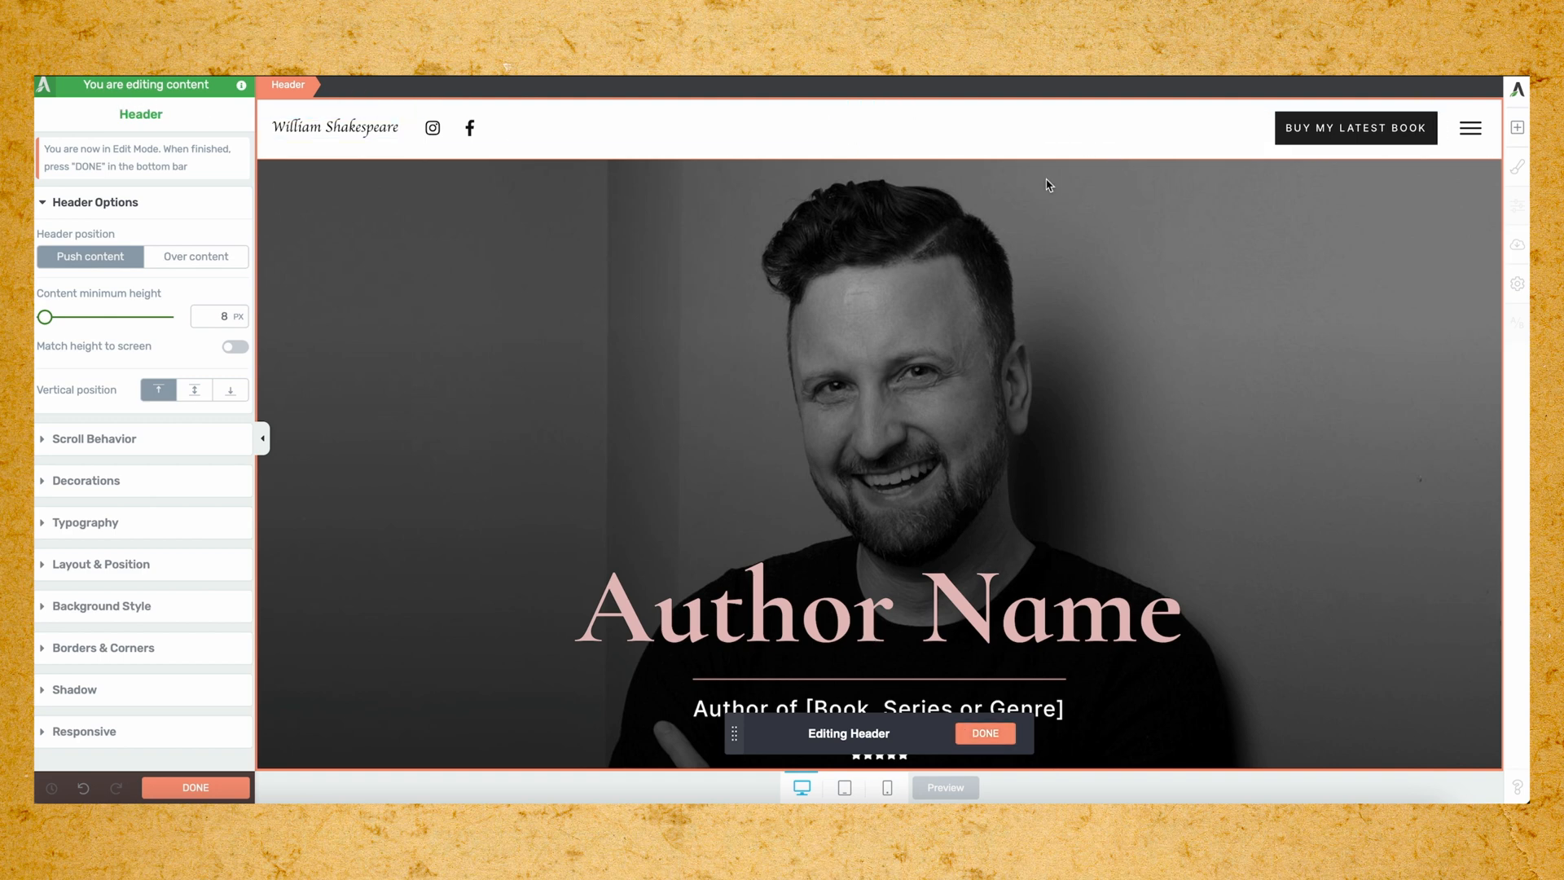
{"action": "left_click", "coordinate": [984, 734]}
Replace the hero section's background image with shakespeare-escritor-vida-familia-teatro-standar.jpg from the media library and apply it.
{"action": "scroll", "coordinate": [455, 447], "scroll_direction": "down", "scroll_amount": 2}
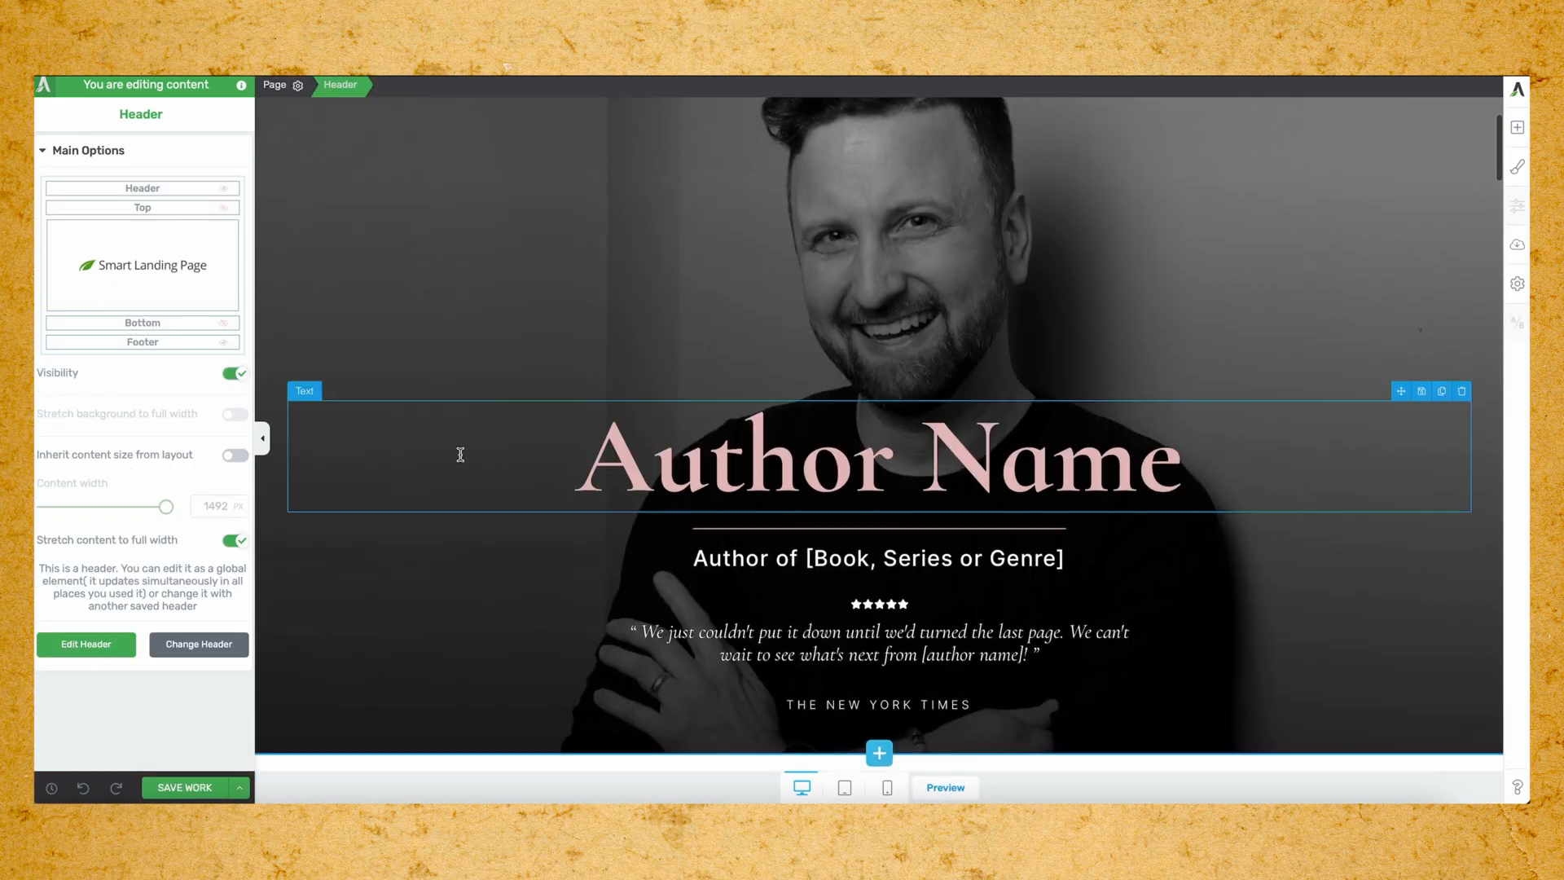
{"action": "scroll", "coordinate": [461, 455], "scroll_direction": "up", "scroll_amount": 2}
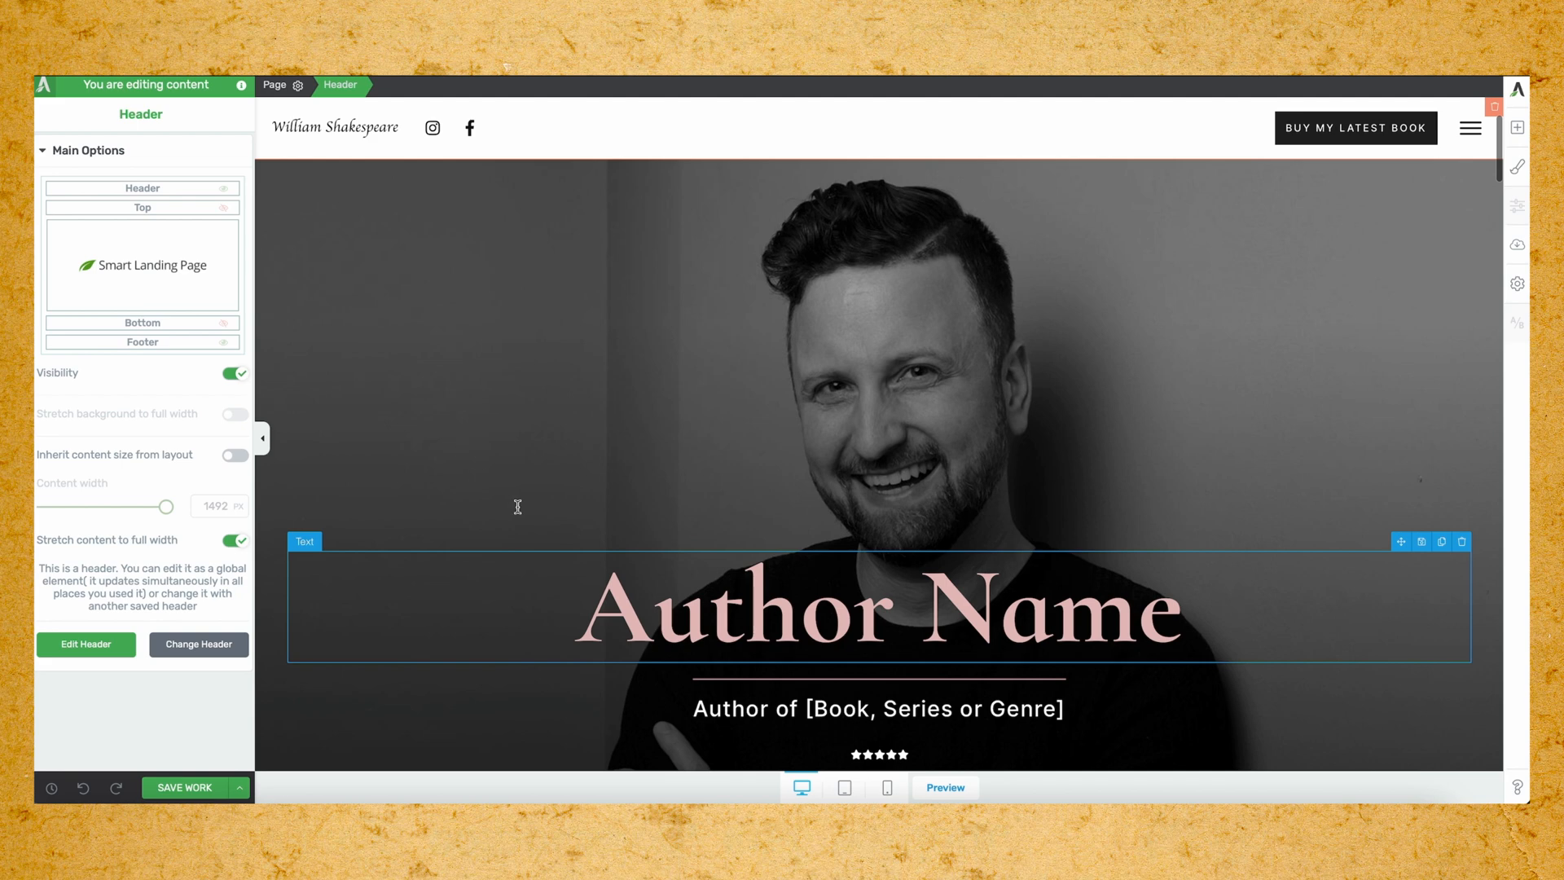
{"action": "left_click", "coordinate": [467, 397]}
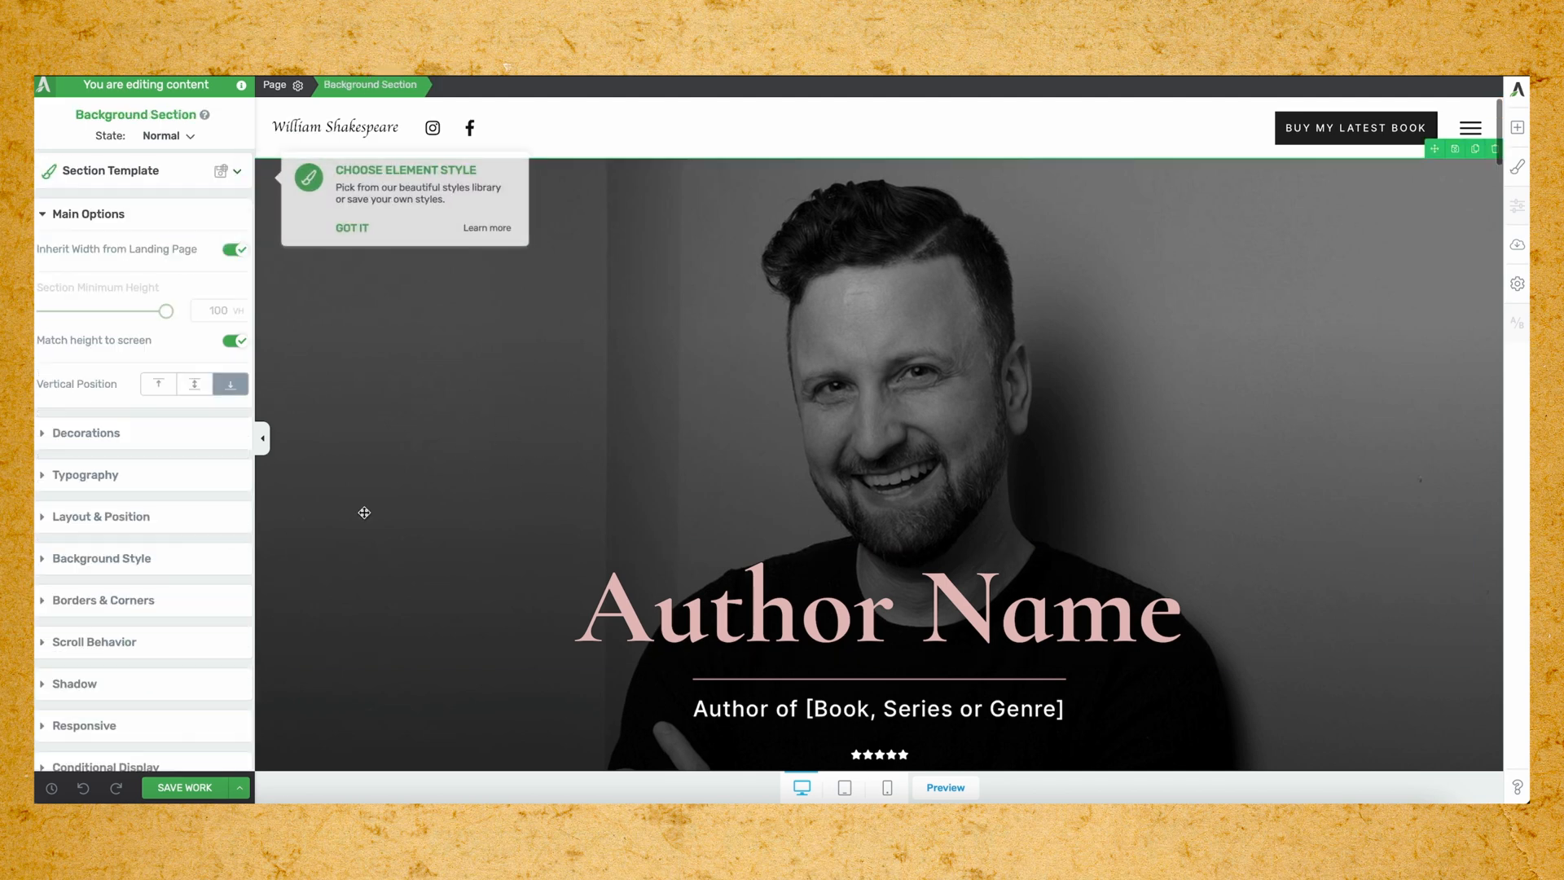
{"action": "scroll", "coordinate": [159, 595], "scroll_direction": "down", "scroll_amount": 1}
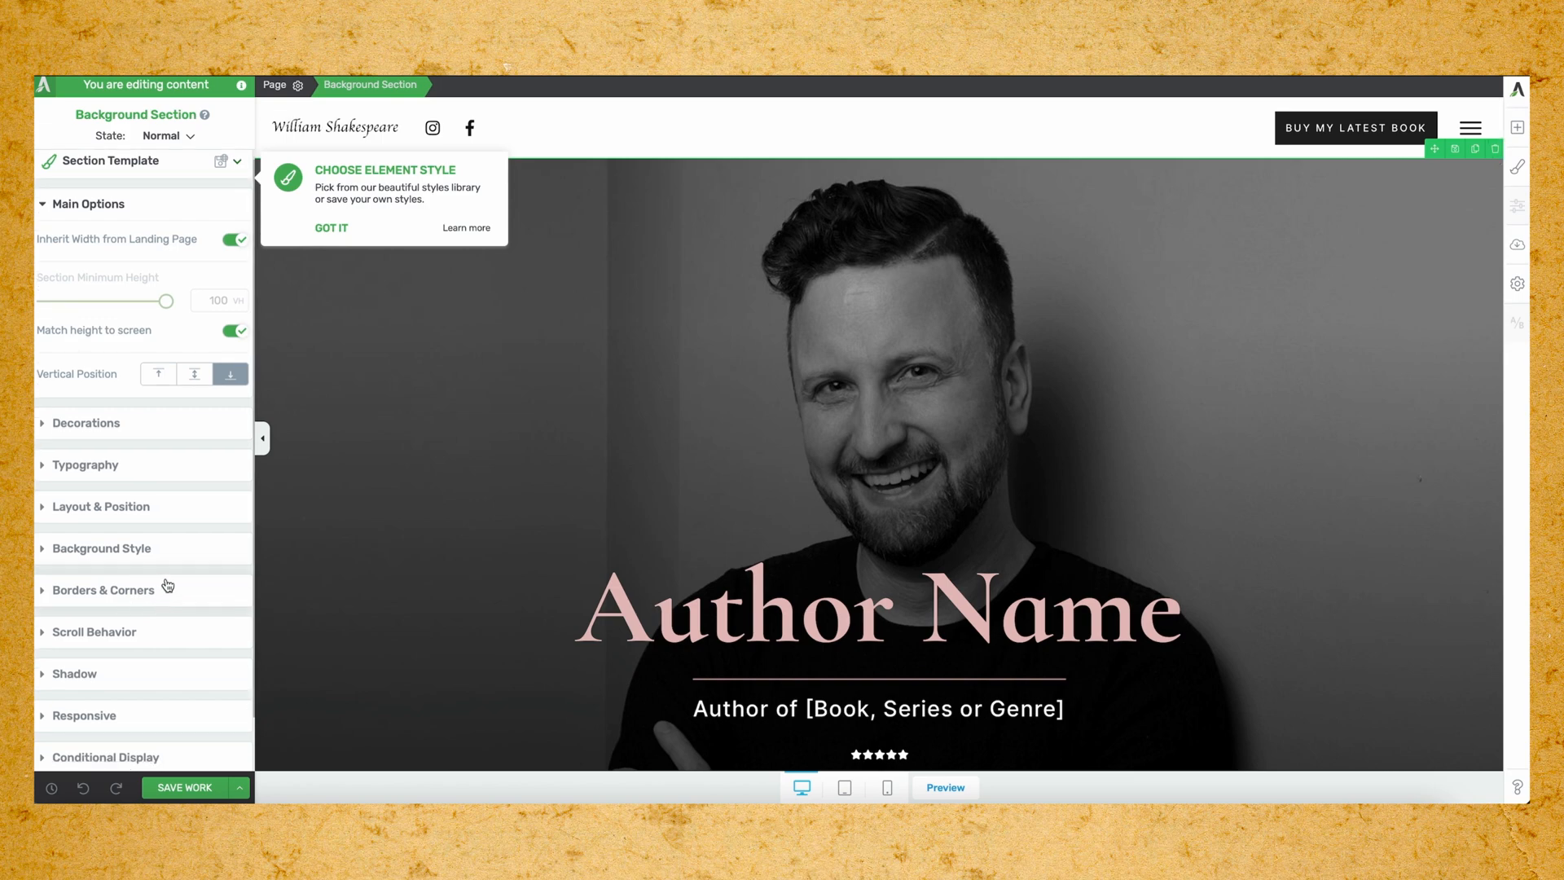
{"action": "scroll", "coordinate": [159, 562], "scroll_direction": "down", "scroll_amount": 1}
{"action": "left_click", "coordinate": [151, 542]}
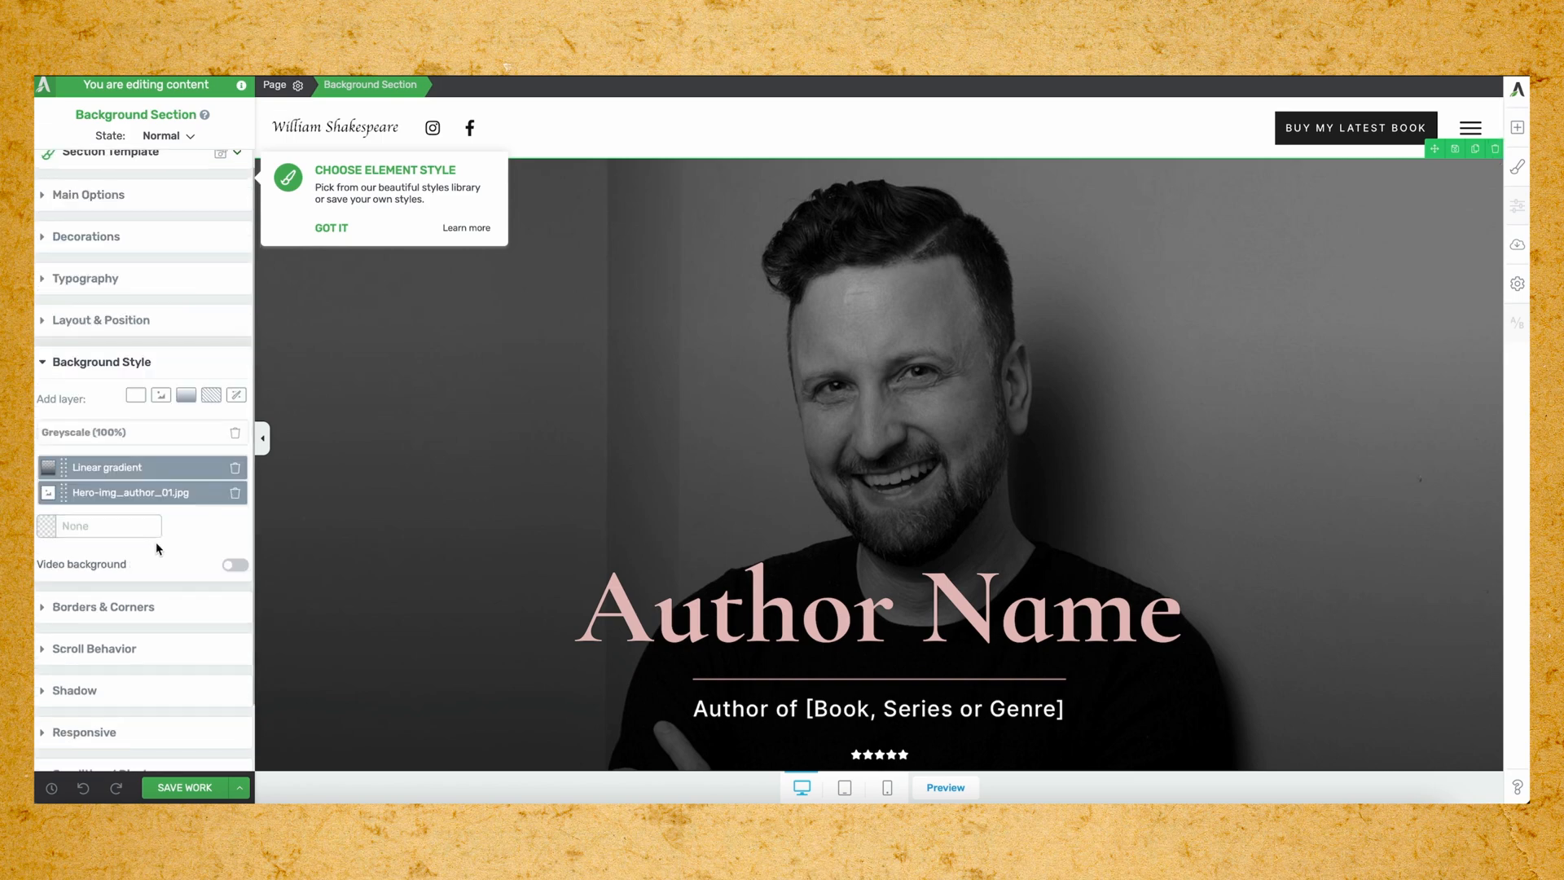
{"action": "left_click", "coordinate": [128, 495]}
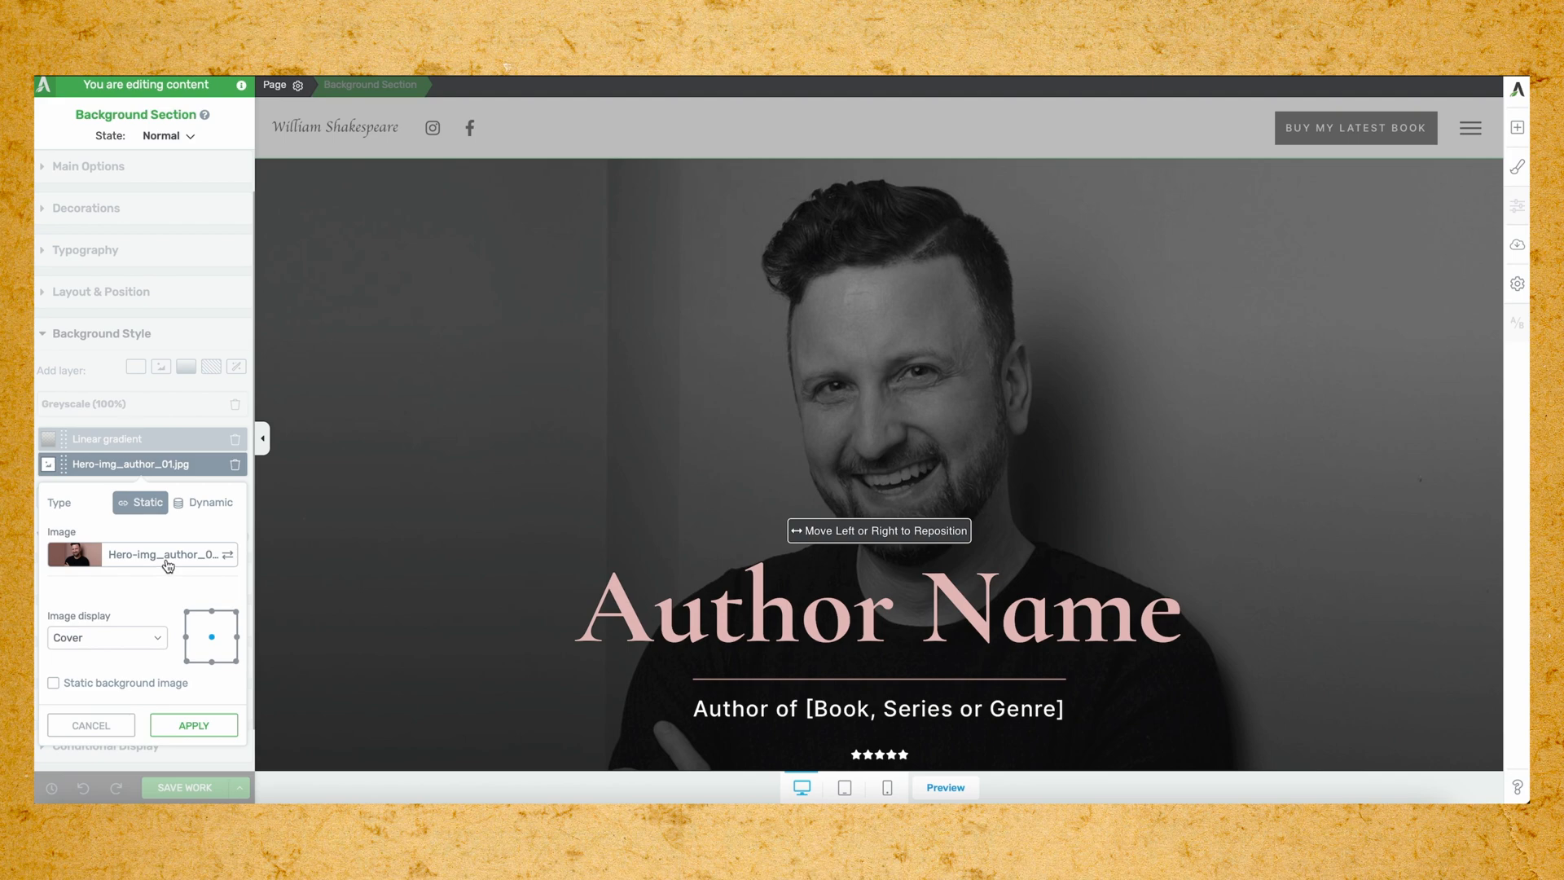
{"action": "left_click", "coordinate": [164, 561]}
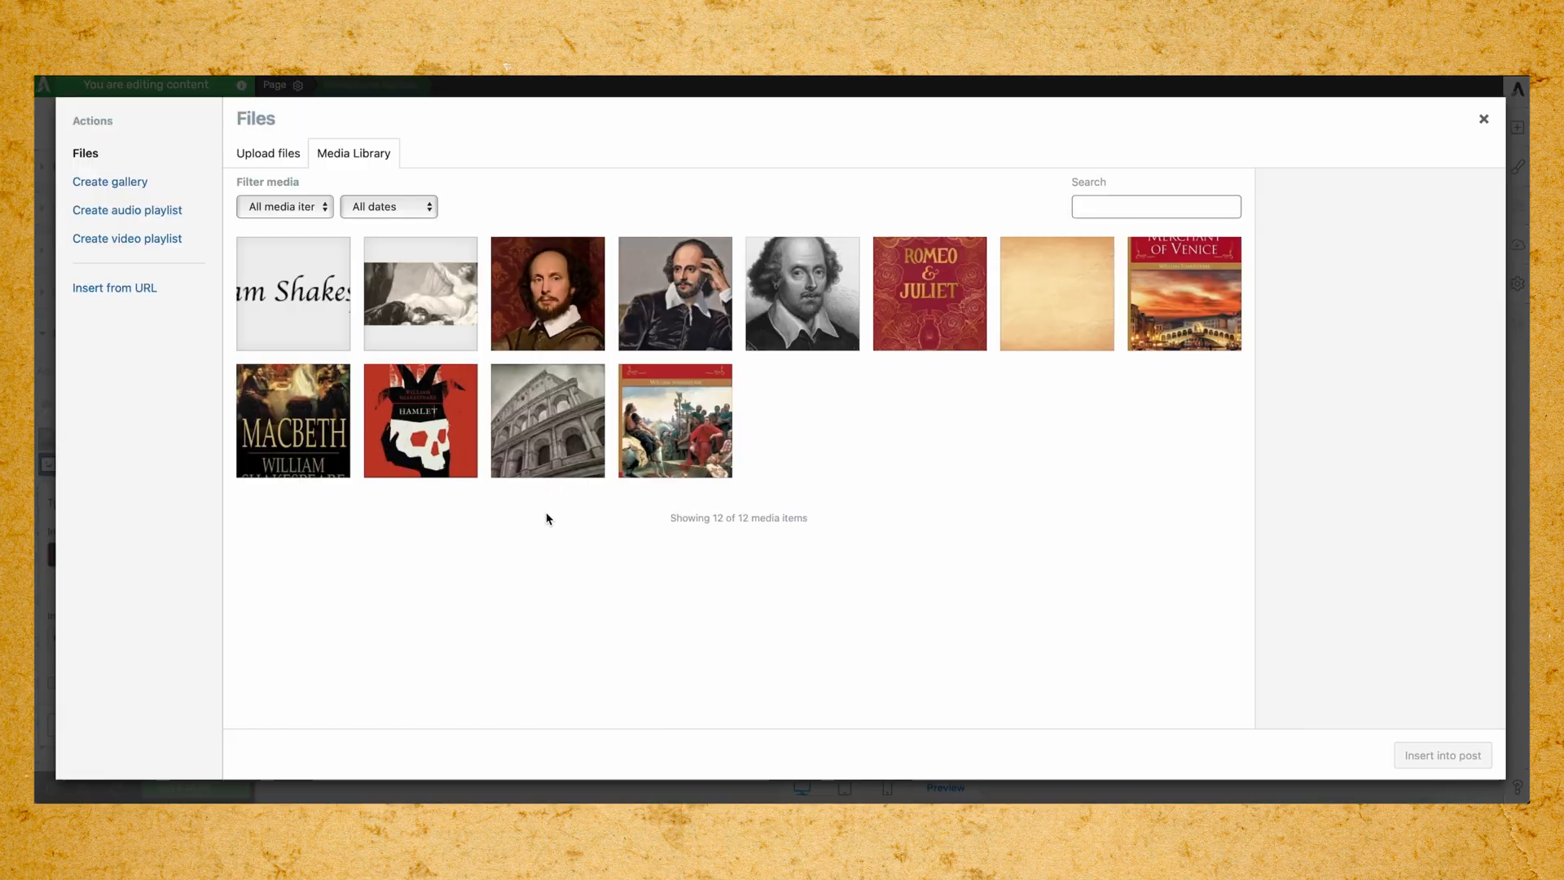
{"action": "left_click", "coordinate": [690, 283]}
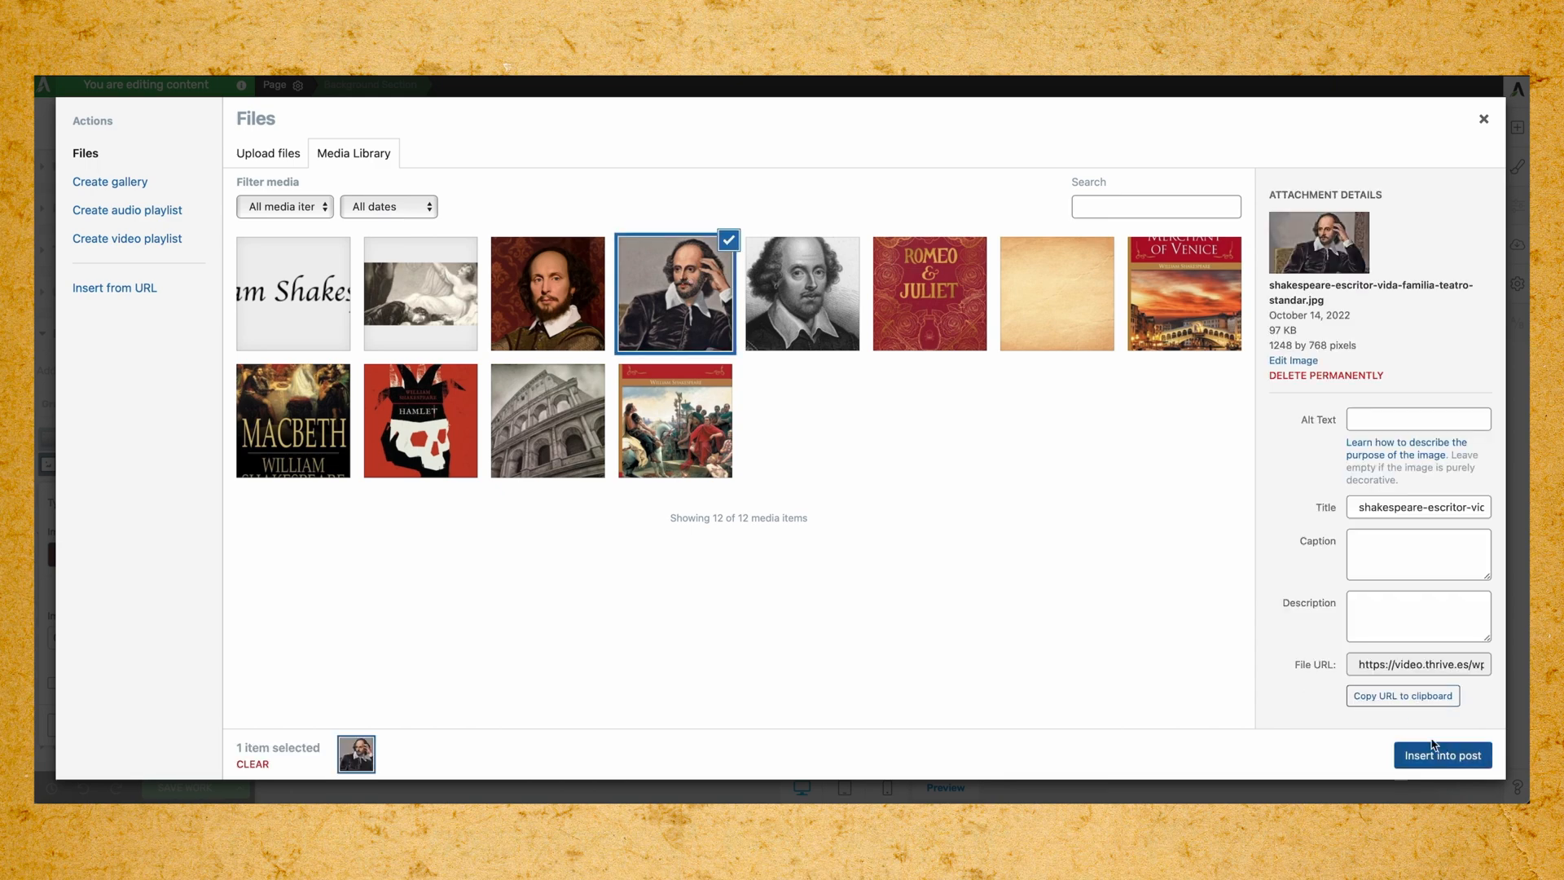
{"action": "left_click", "coordinate": [1439, 755]}
{"action": "scroll", "coordinate": [636, 538], "scroll_direction": "down", "scroll_amount": 4}
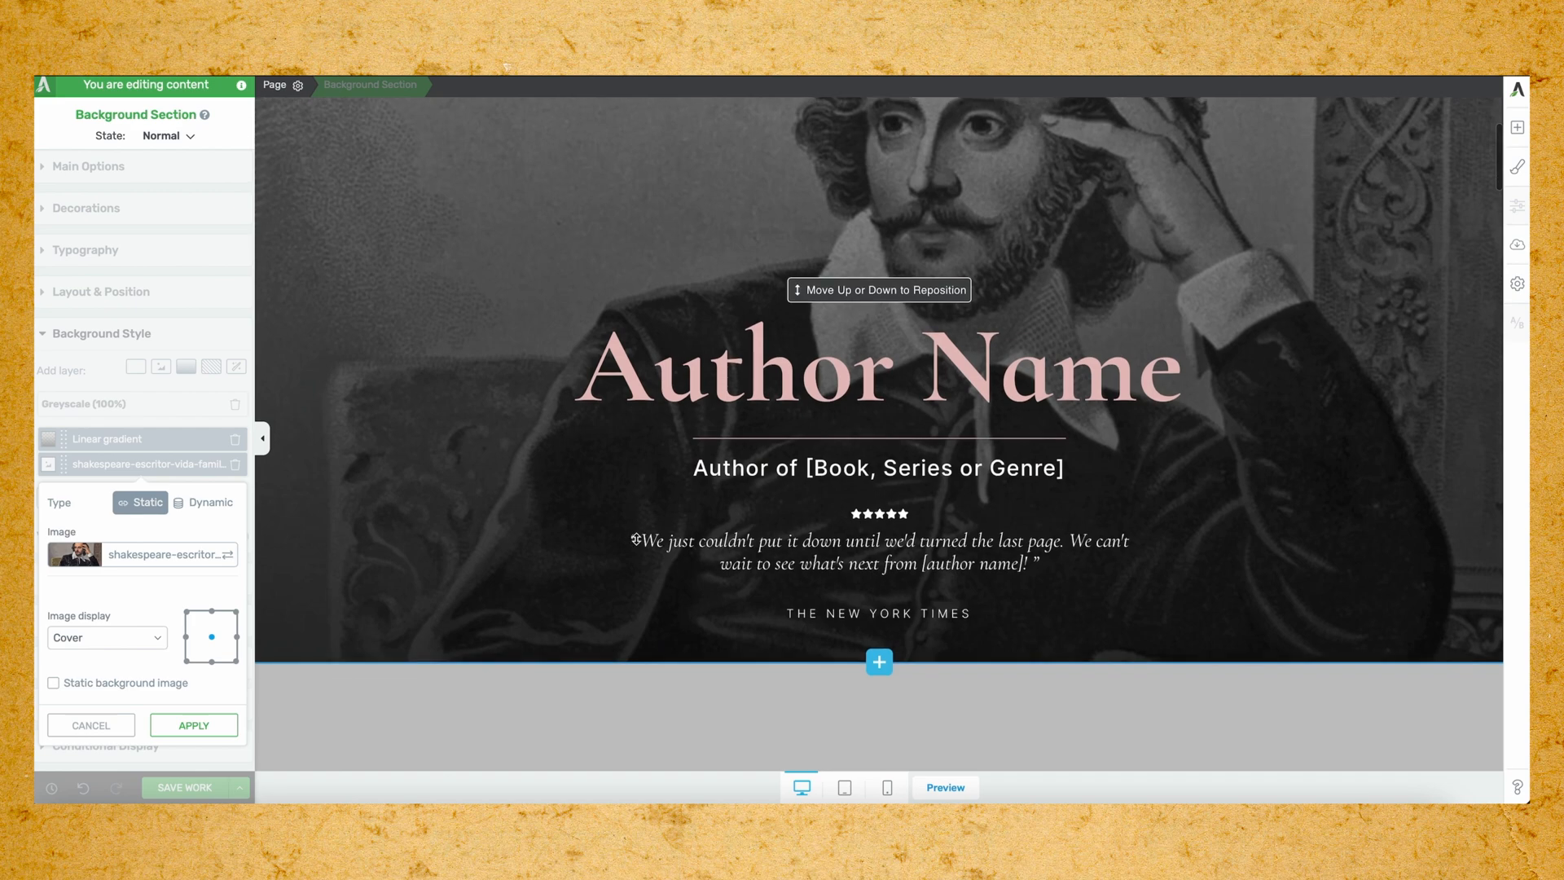
{"action": "scroll", "coordinate": [636, 539], "scroll_direction": "up", "scroll_amount": 4}
{"action": "left_click", "coordinate": [234, 726]}
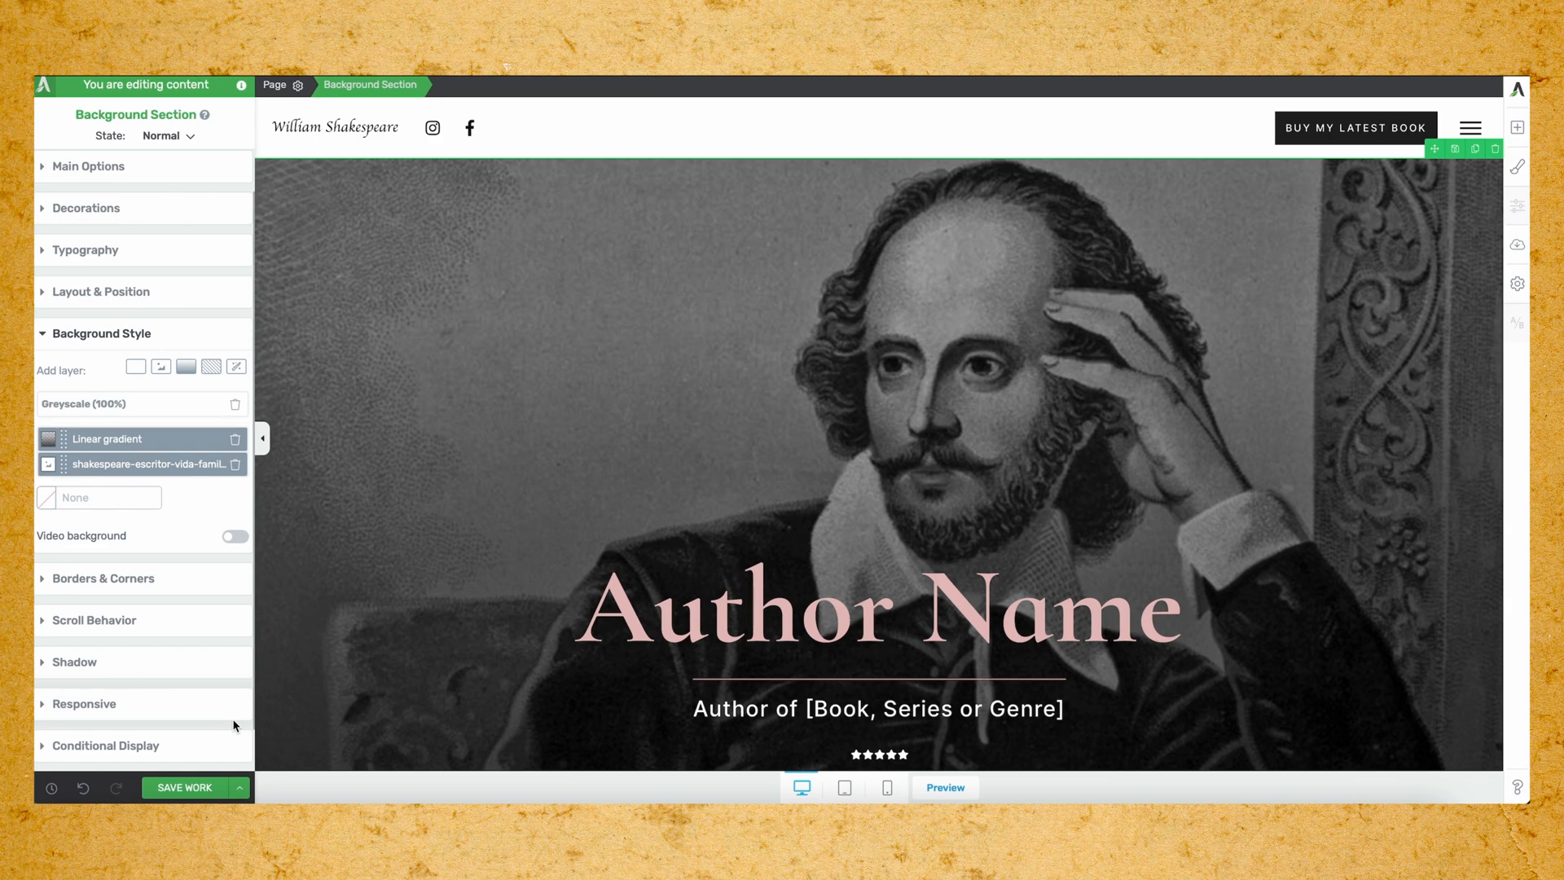
{"action": "scroll", "coordinate": [456, 587], "scroll_direction": "down", "scroll_amount": 1}
{"action": "scroll", "coordinate": [464, 605], "scroll_direction": "down", "scroll_amount": 1}
{"action": "scroll", "coordinate": [464, 606], "scroll_direction": "up", "scroll_amount": 2}
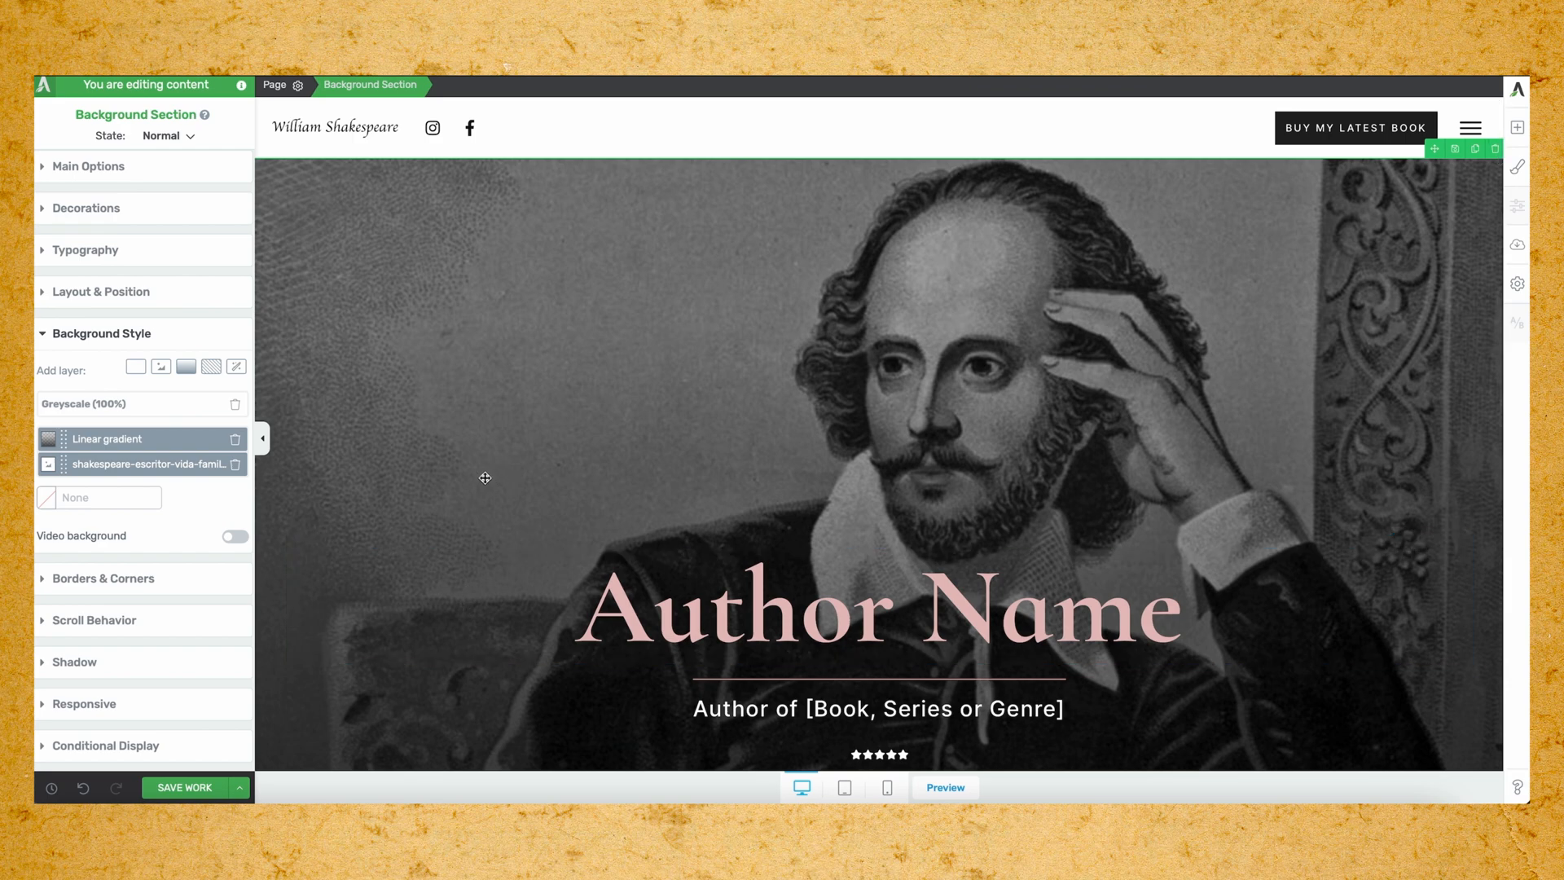
{"action": "scroll", "coordinate": [460, 460], "scroll_direction": "down", "scroll_amount": 2}
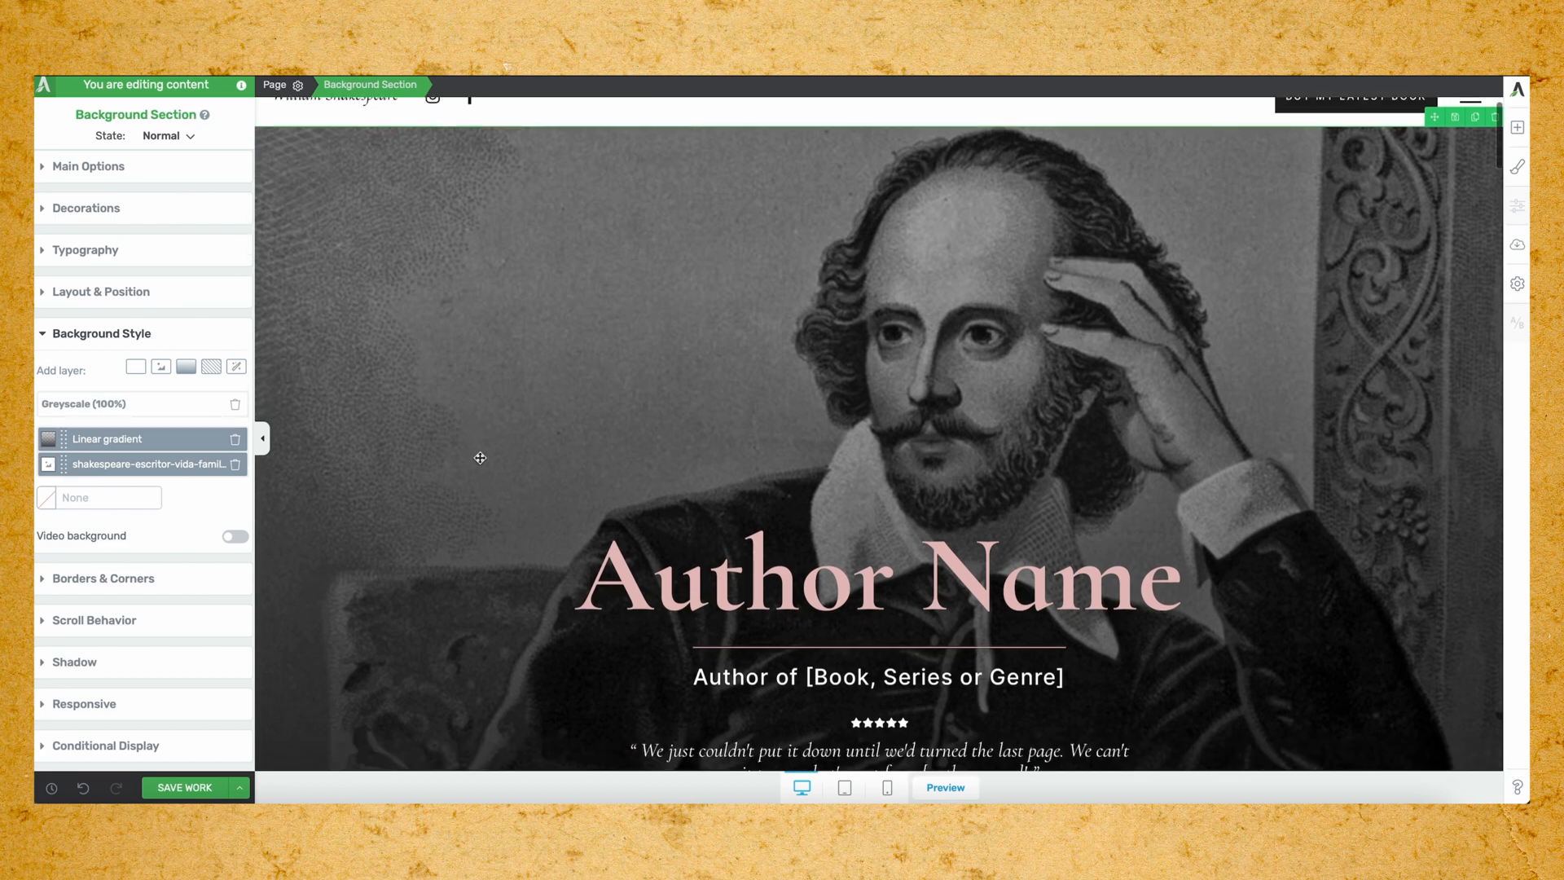
{"action": "scroll", "coordinate": [480, 457], "scroll_direction": "up", "scroll_amount": 2}
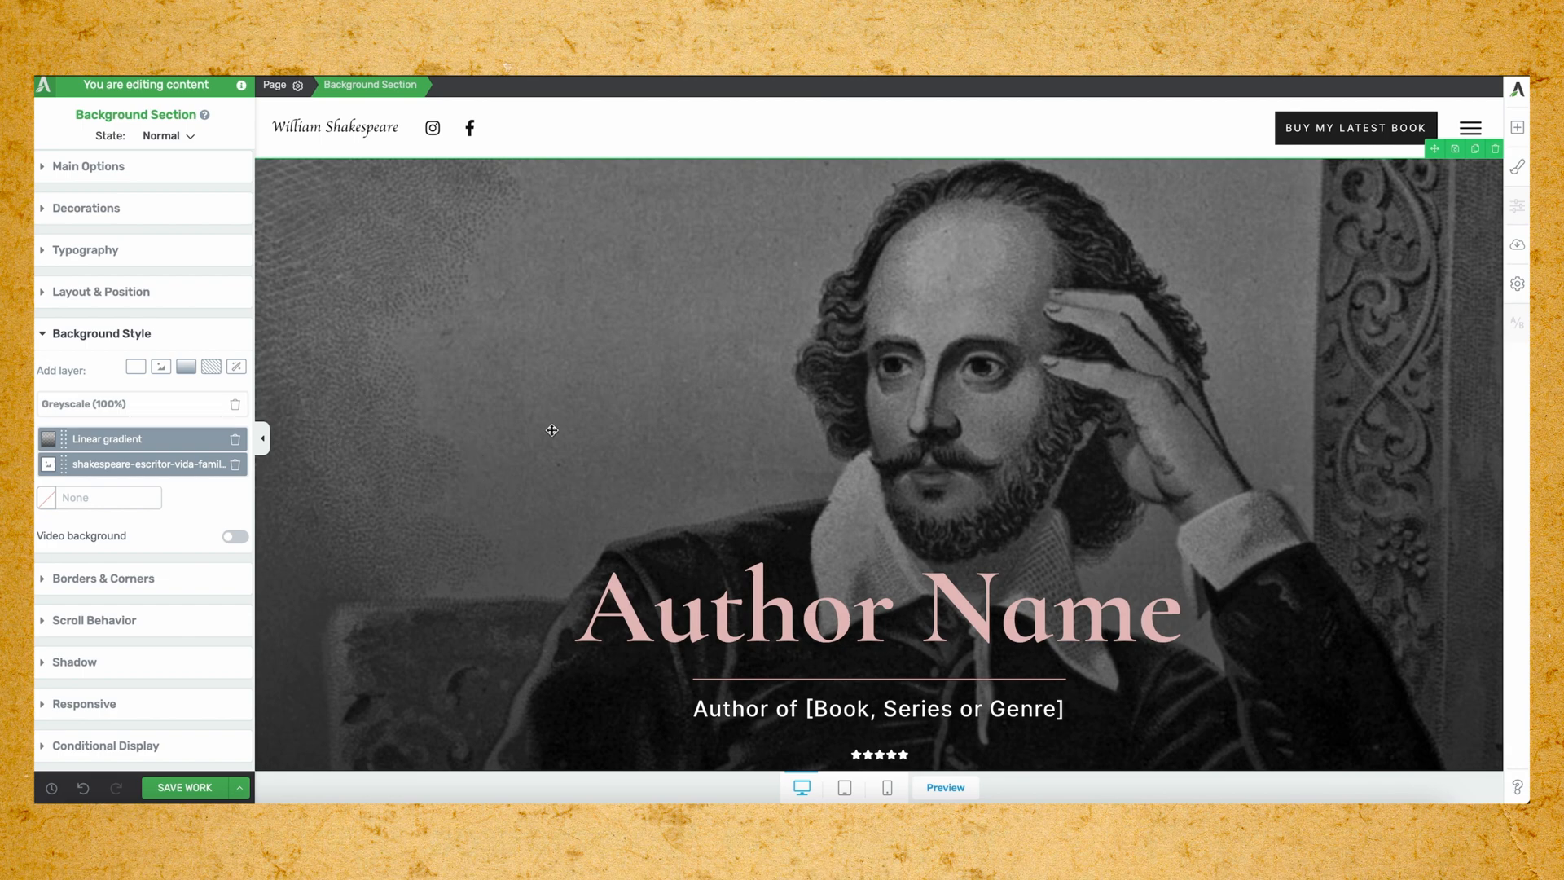
{"action": "scroll", "coordinate": [536, 519], "scroll_direction": "down", "scroll_amount": 2}
{"action": "scroll", "coordinate": [536, 520], "scroll_direction": "up", "scroll_amount": 2}
Replace the hero heading's placeholder text with "William Shakespeare".
{"action": "scroll", "coordinate": [480, 505], "scroll_direction": "down", "scroll_amount": 1}
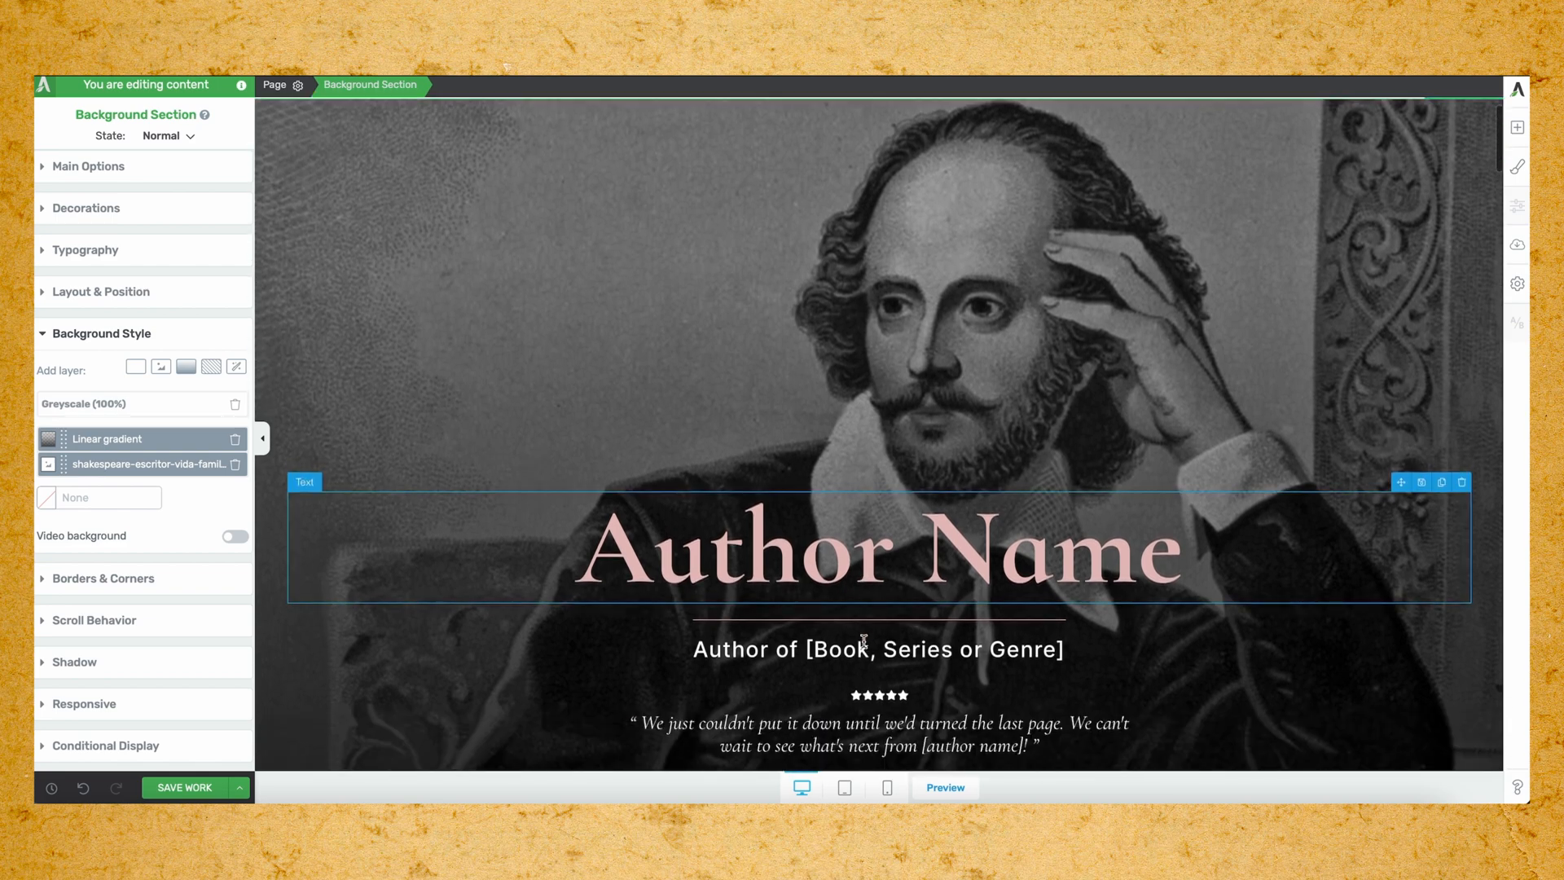
{"action": "left_click", "coordinate": [835, 558]}
{"action": "double_click", "coordinate": [835, 558]}
{"action": "triple_click", "coordinate": [835, 558]}
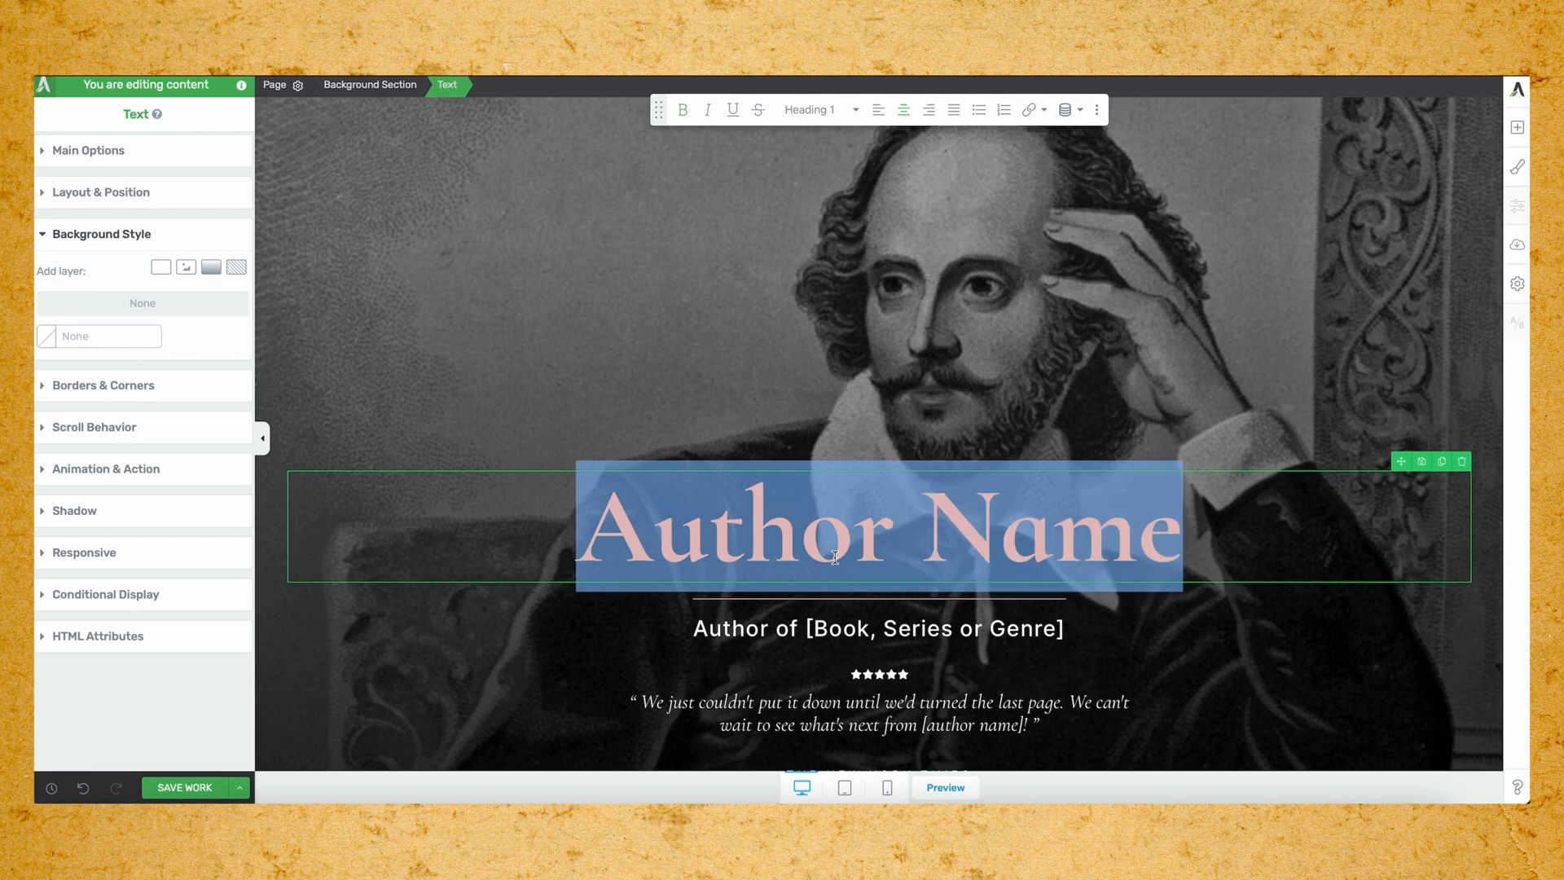
{"action": "type", "text": "William Sha"}
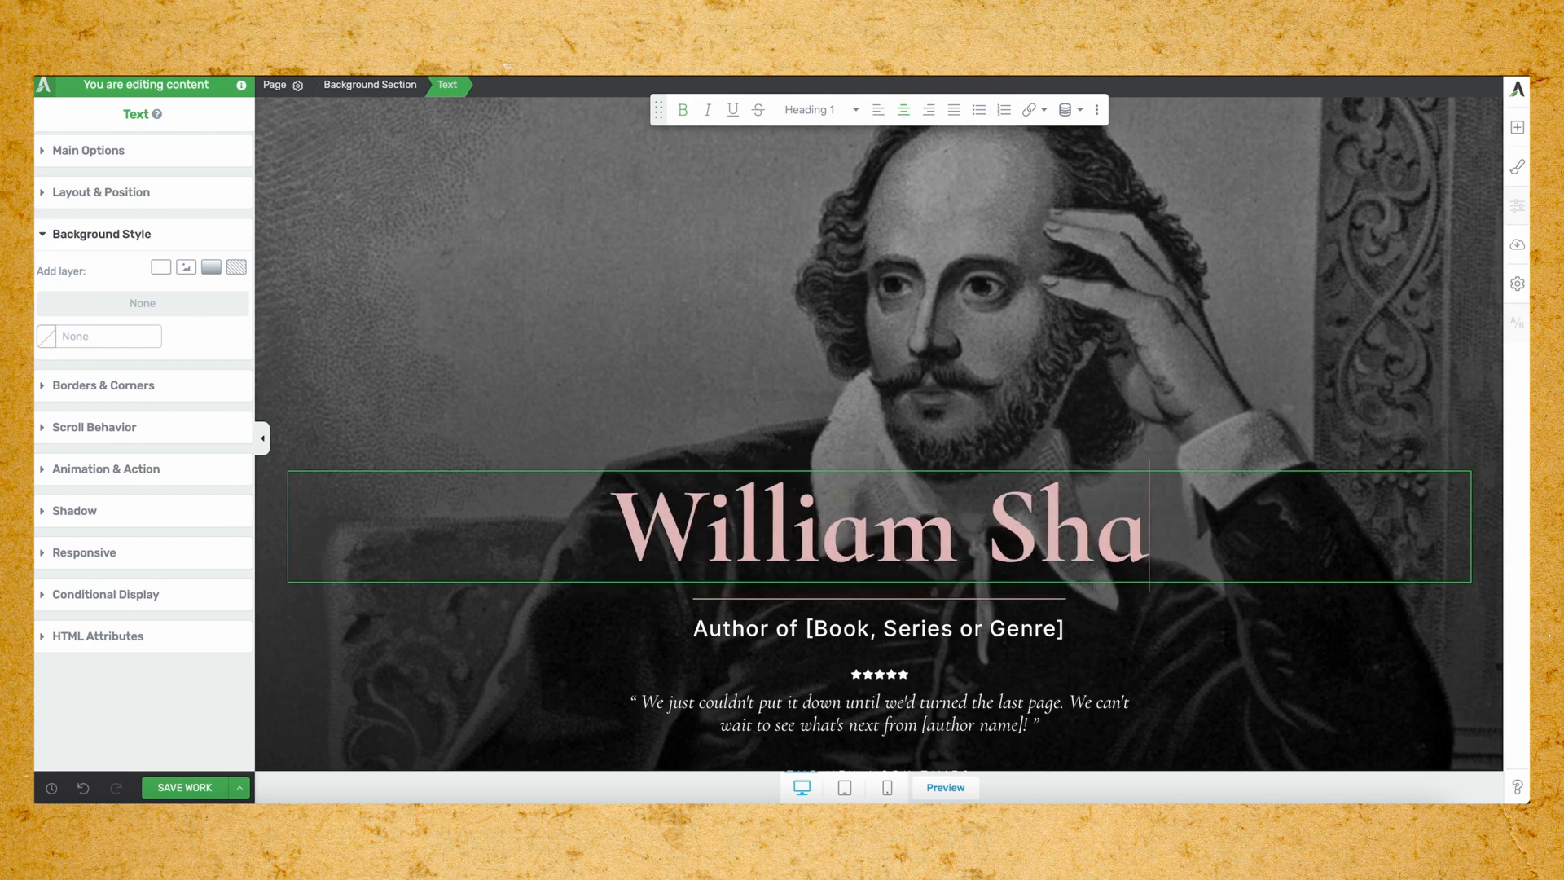
{"action": "type", "text": "kespeare"}
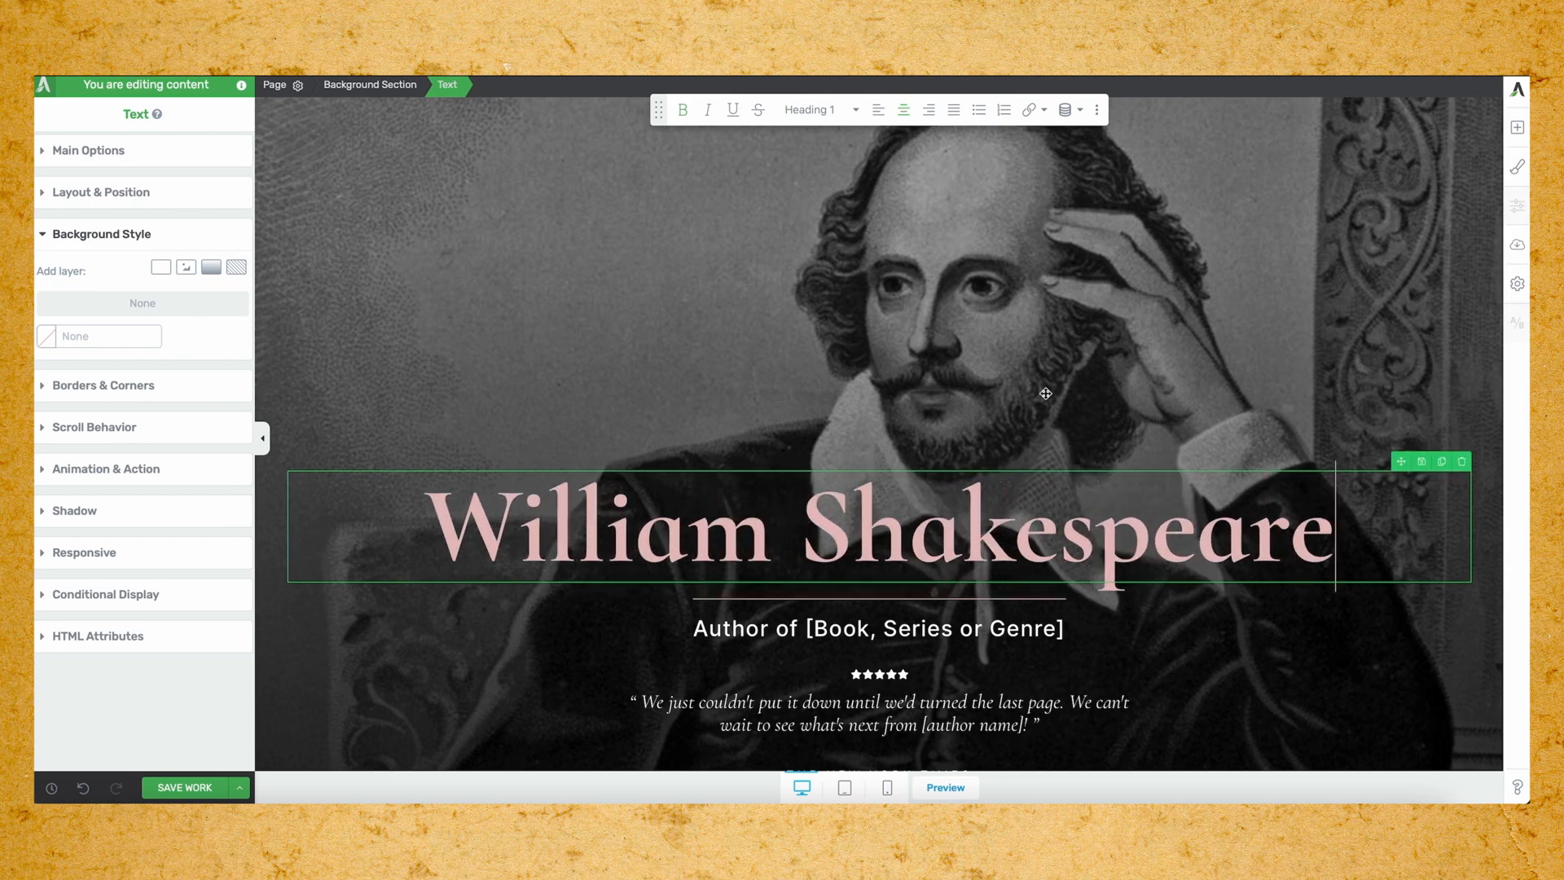
{"action": "left_click", "coordinate": [1046, 394]}
Change the hero subtitle to "Author of Romeo & Juliet" and italicize the book title.
{"action": "scroll", "coordinate": [1105, 579], "scroll_direction": "down", "scroll_amount": 1}
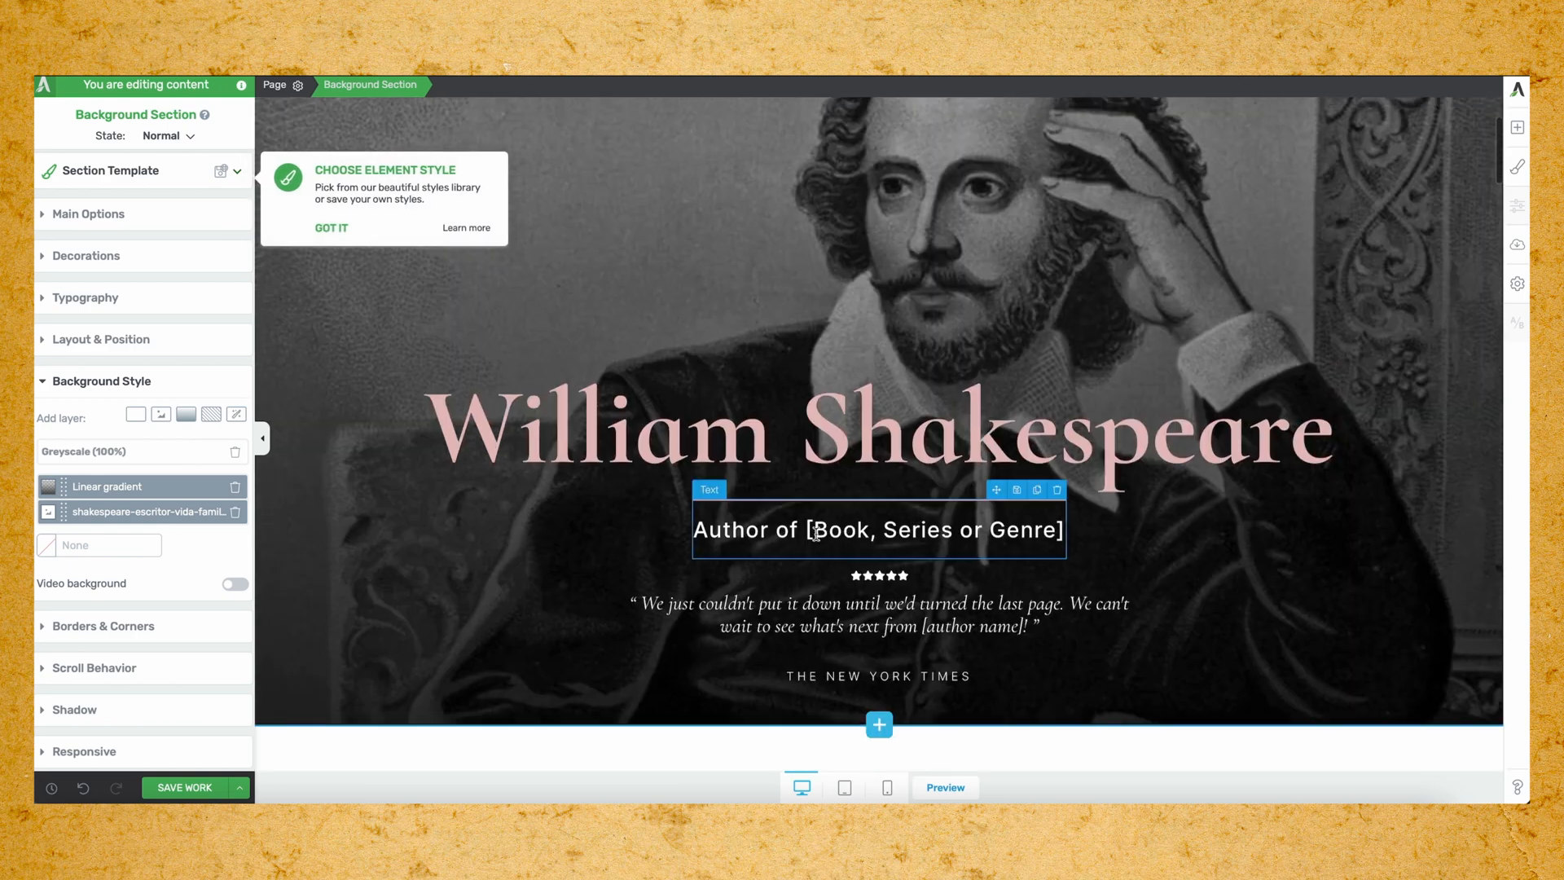
{"action": "left_click", "coordinate": [812, 532]}
{"action": "left_click_drag", "start_coordinate": [809, 531], "coordinate": [1067, 531]}
{"action": "type", "text": "Romeo & Juliet"}
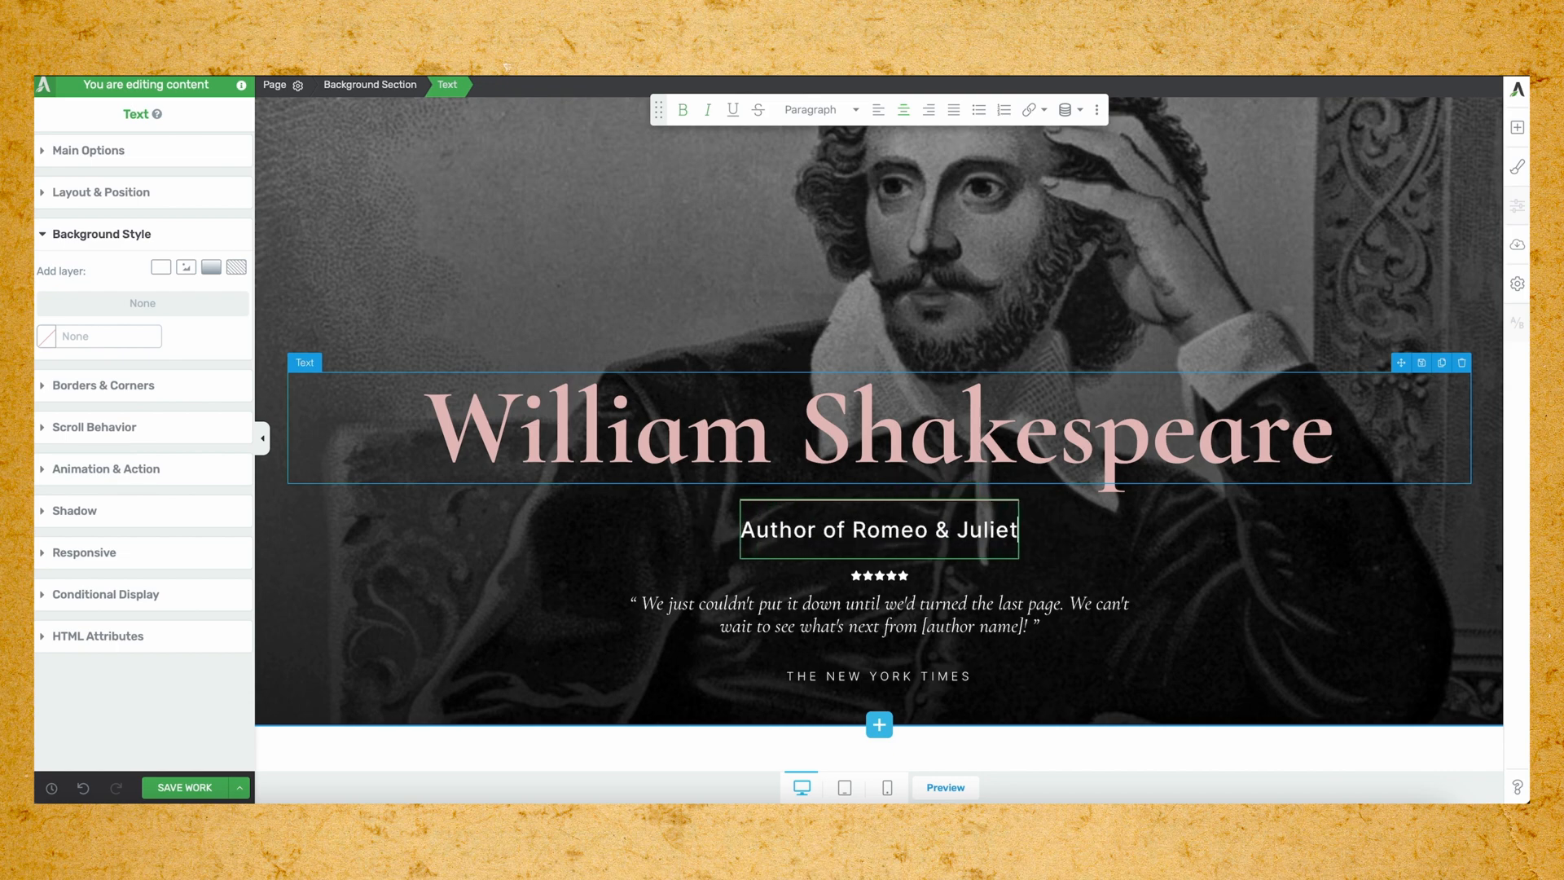
{"action": "left_click_drag", "start_coordinate": [853, 525], "coordinate": [1024, 528]}
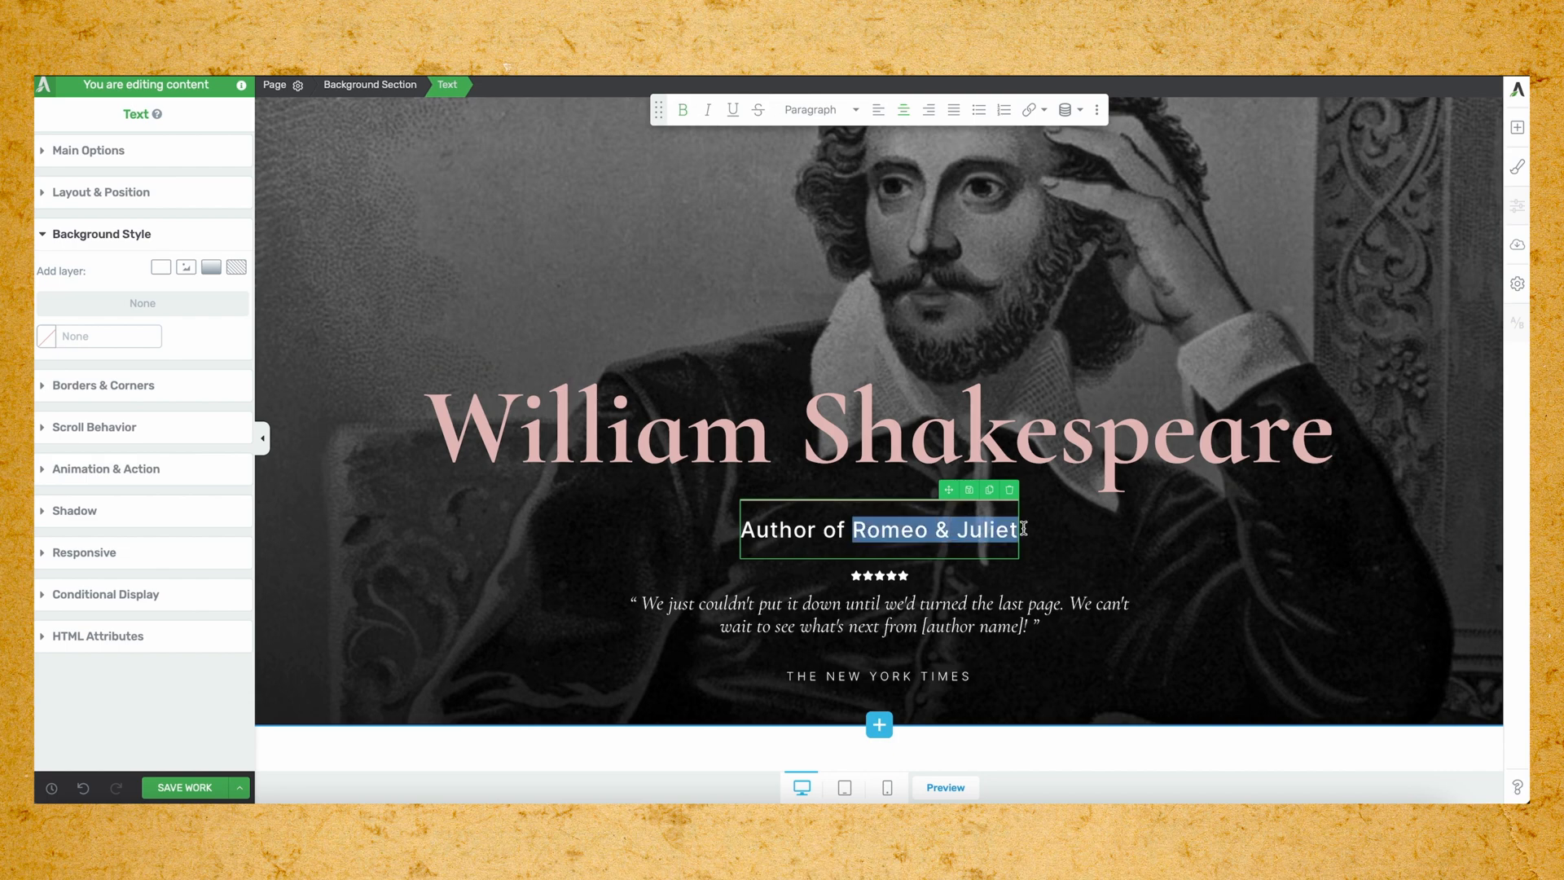
{"action": "key", "text": "ctrl+i"}
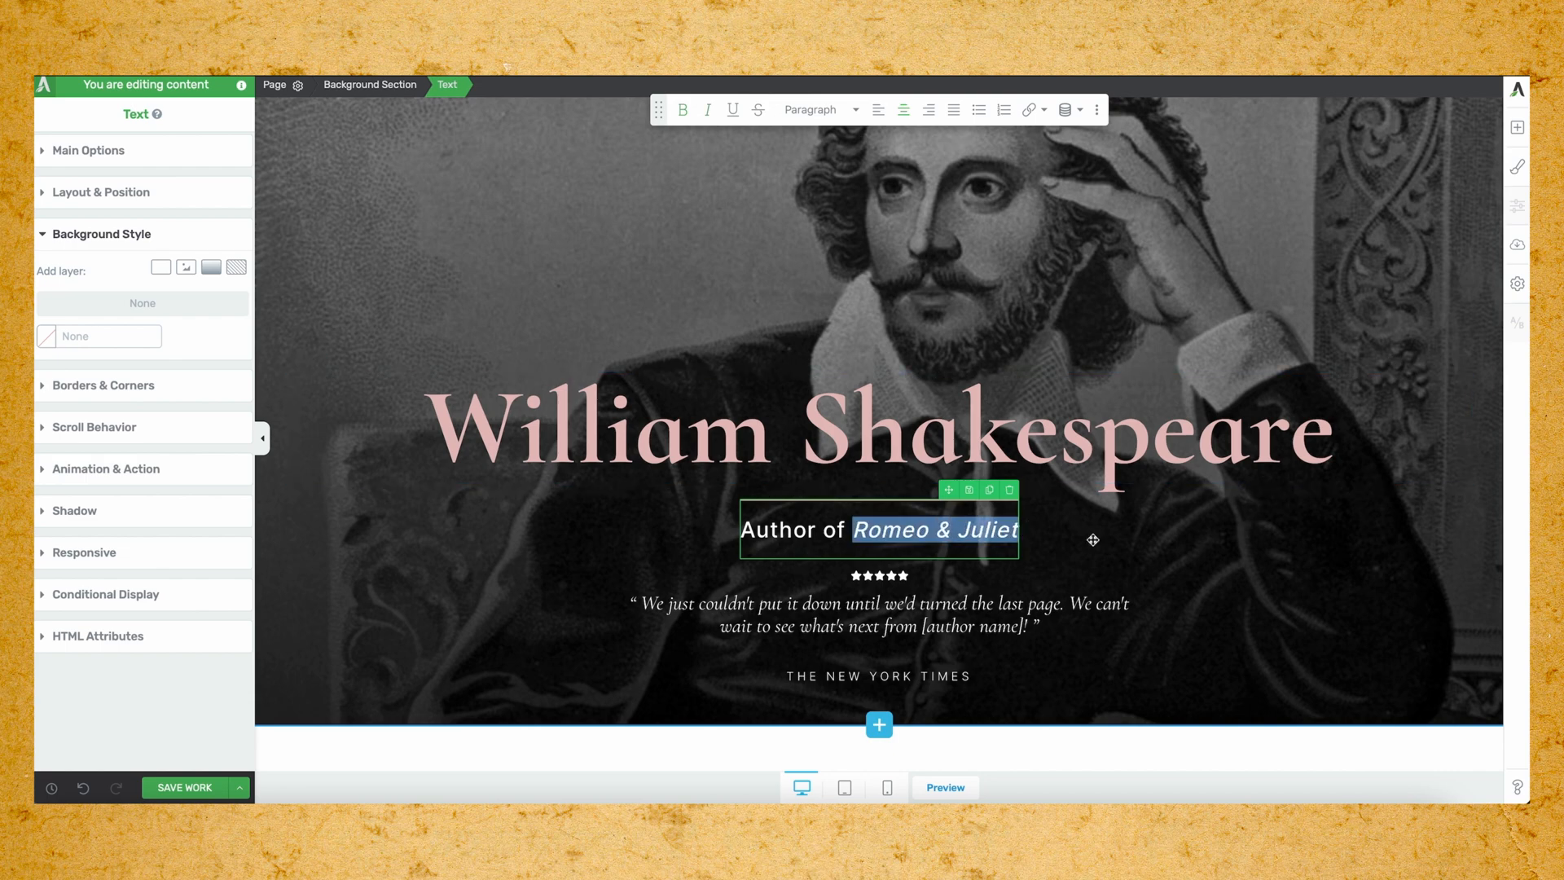
{"action": "left_click", "coordinate": [541, 559]}
Review the edited hero section, including its heading, subtitle and testimonial quote, and select its background section.
{"action": "scroll", "coordinate": [522, 552], "scroll_direction": "down", "scroll_amount": 1}
{"action": "scroll", "coordinate": [517, 549], "scroll_direction": "up", "scroll_amount": 5}
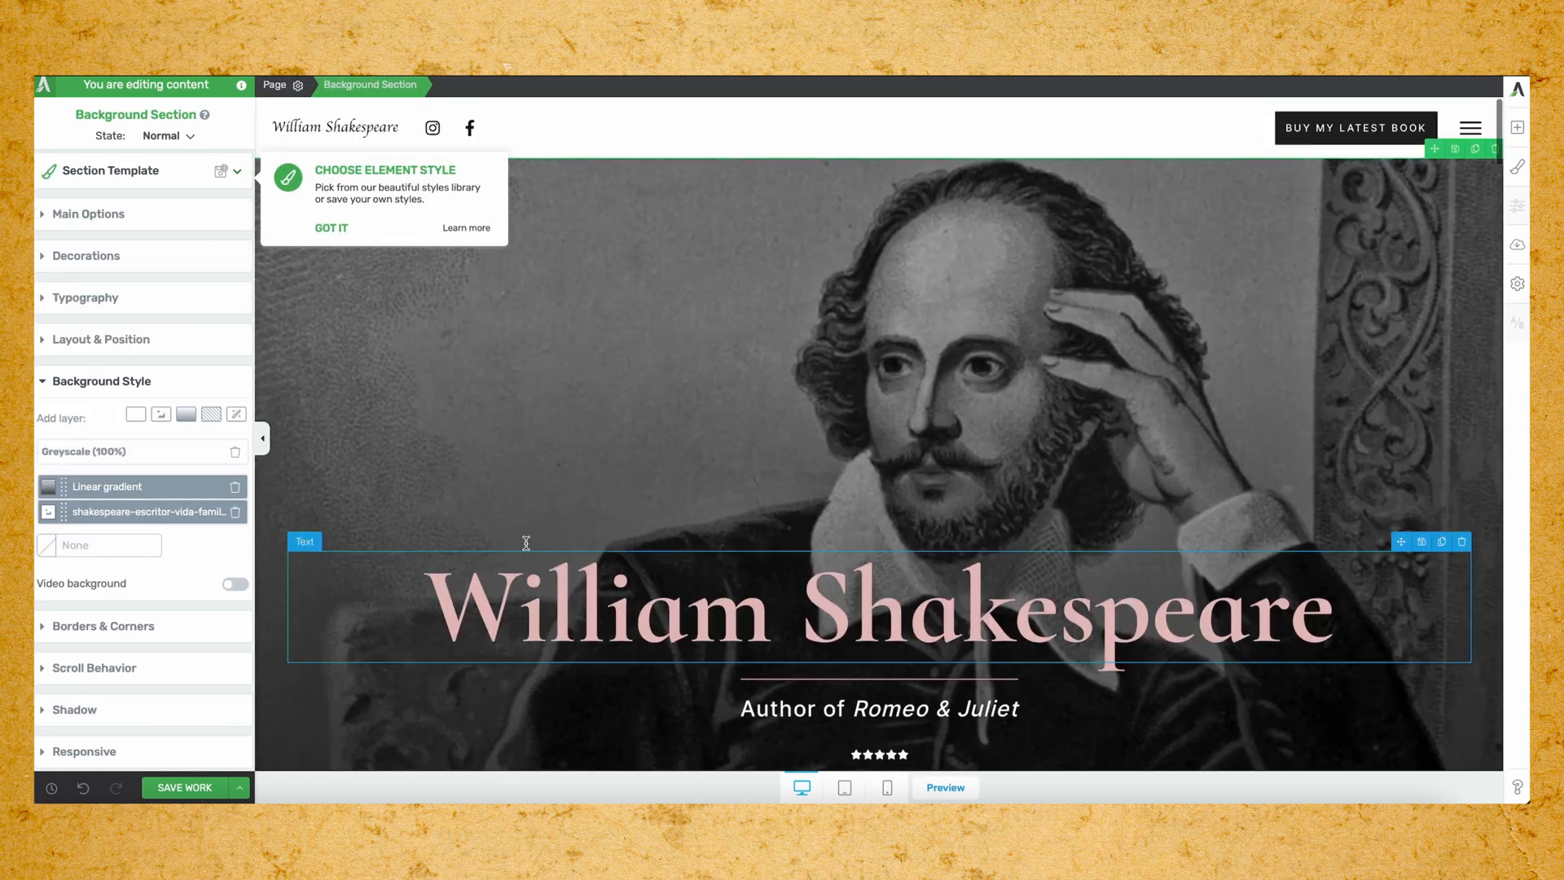
{"action": "scroll", "coordinate": [571, 562], "scroll_direction": "down", "scroll_amount": 1}
{"action": "scroll", "coordinate": [574, 563], "scroll_direction": "down", "scroll_amount": 6}
{"action": "scroll", "coordinate": [576, 565], "scroll_direction": "up", "scroll_amount": 7}
{"action": "scroll", "coordinate": [575, 565], "scroll_direction": "down", "scroll_amount": 3}
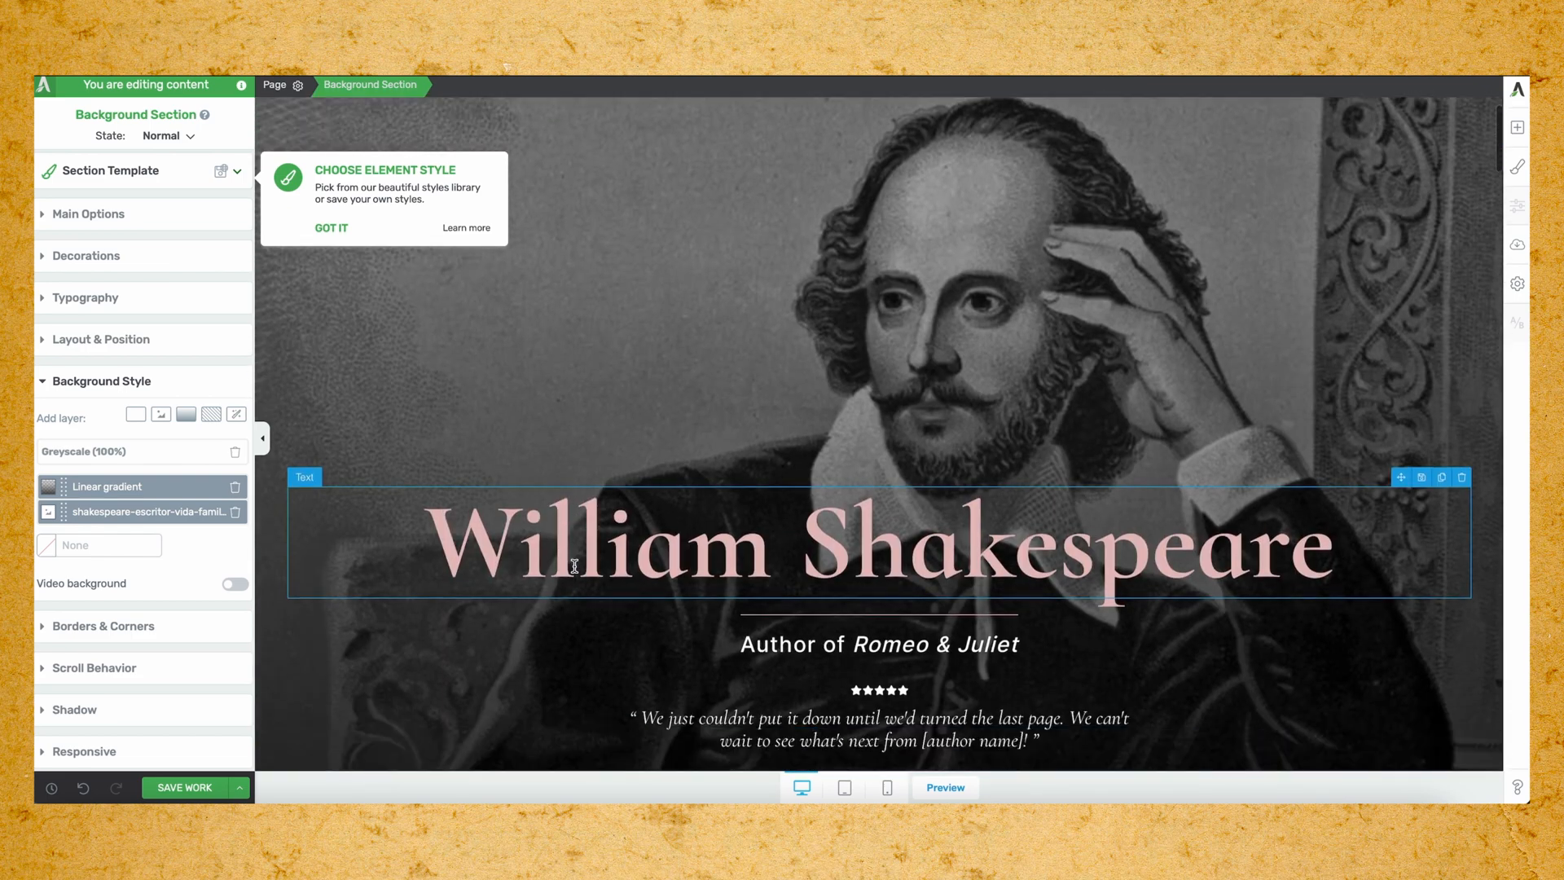
{"action": "scroll", "coordinate": [730, 618], "scroll_direction": "up", "scroll_amount": 1}
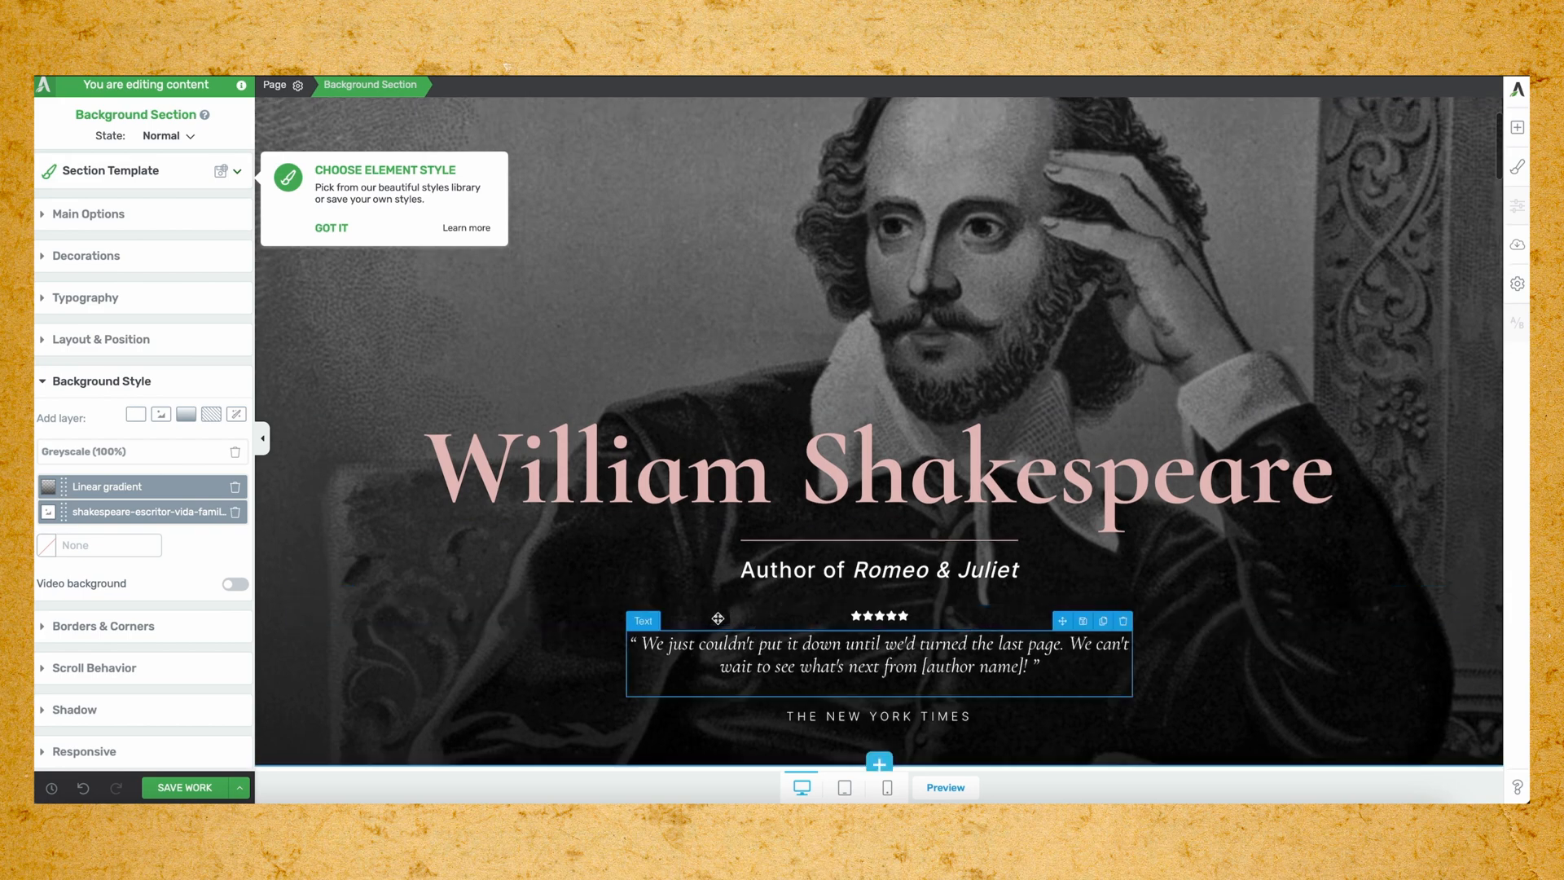
{"action": "scroll", "coordinate": [570, 559], "scroll_direction": "up", "scroll_amount": 1}
{"action": "scroll", "coordinate": [575, 564], "scroll_direction": "down", "scroll_amount": 1}
{"action": "left_click", "coordinate": [628, 578]}
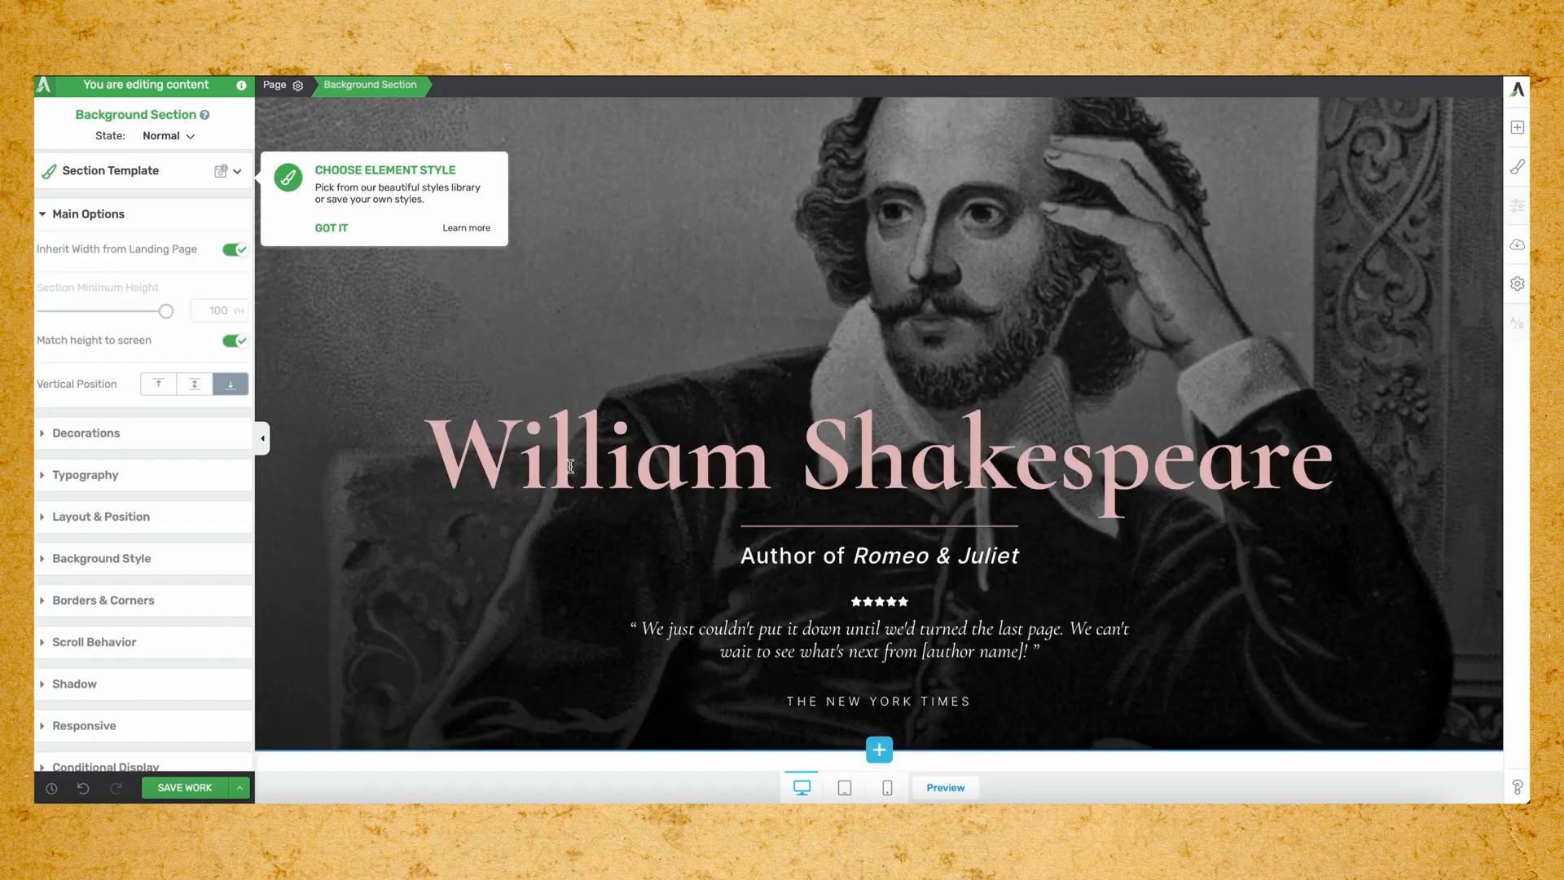
Change the hero heading's text color to #d2baa1 and apply it.
{"action": "left_click", "coordinate": [520, 468]}
{"action": "scroll", "coordinate": [739, 634], "scroll_direction": "up", "scroll_amount": 2}
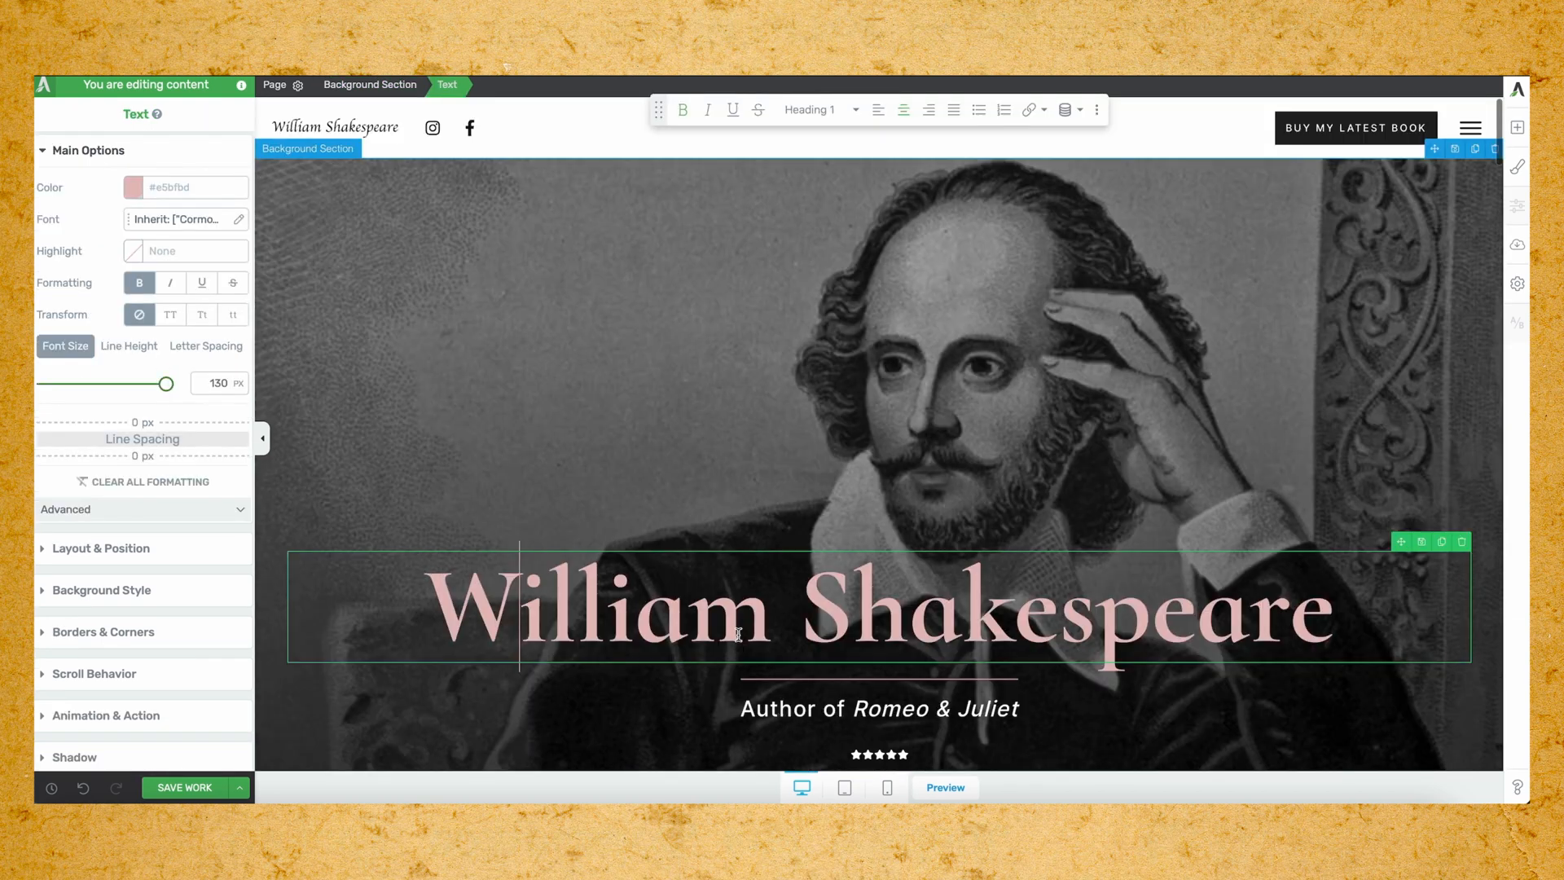
{"action": "triple_click", "coordinate": [698, 612]}
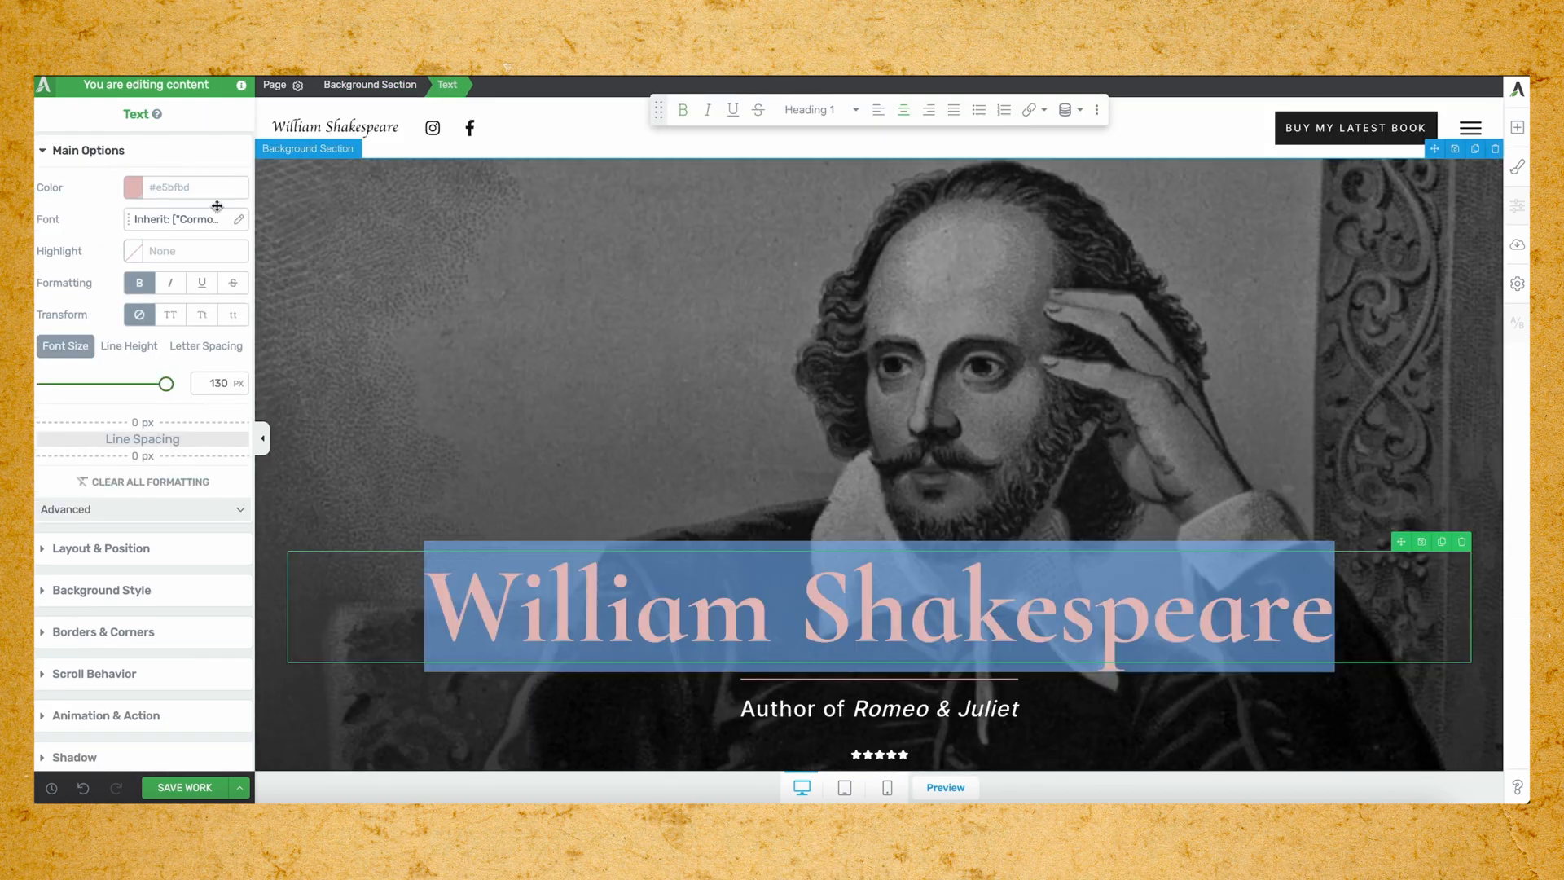
{"action": "left_click", "coordinate": [132, 188]}
{"action": "left_click", "coordinate": [213, 509]}
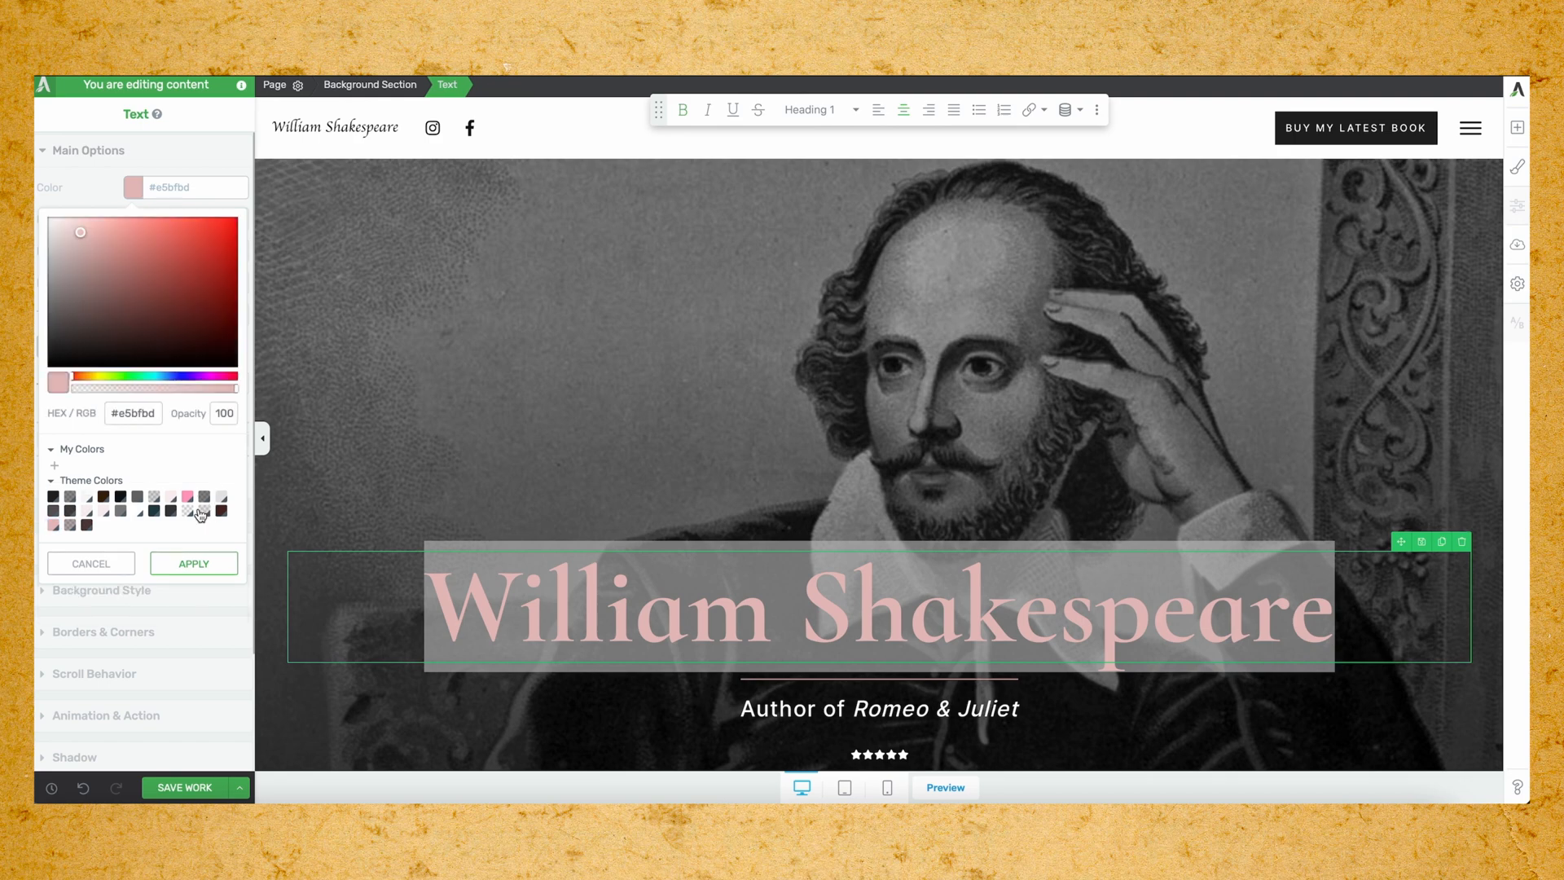
{"action": "double_click", "coordinate": [130, 413]}
{"action": "type", "text": "d2baa1"}
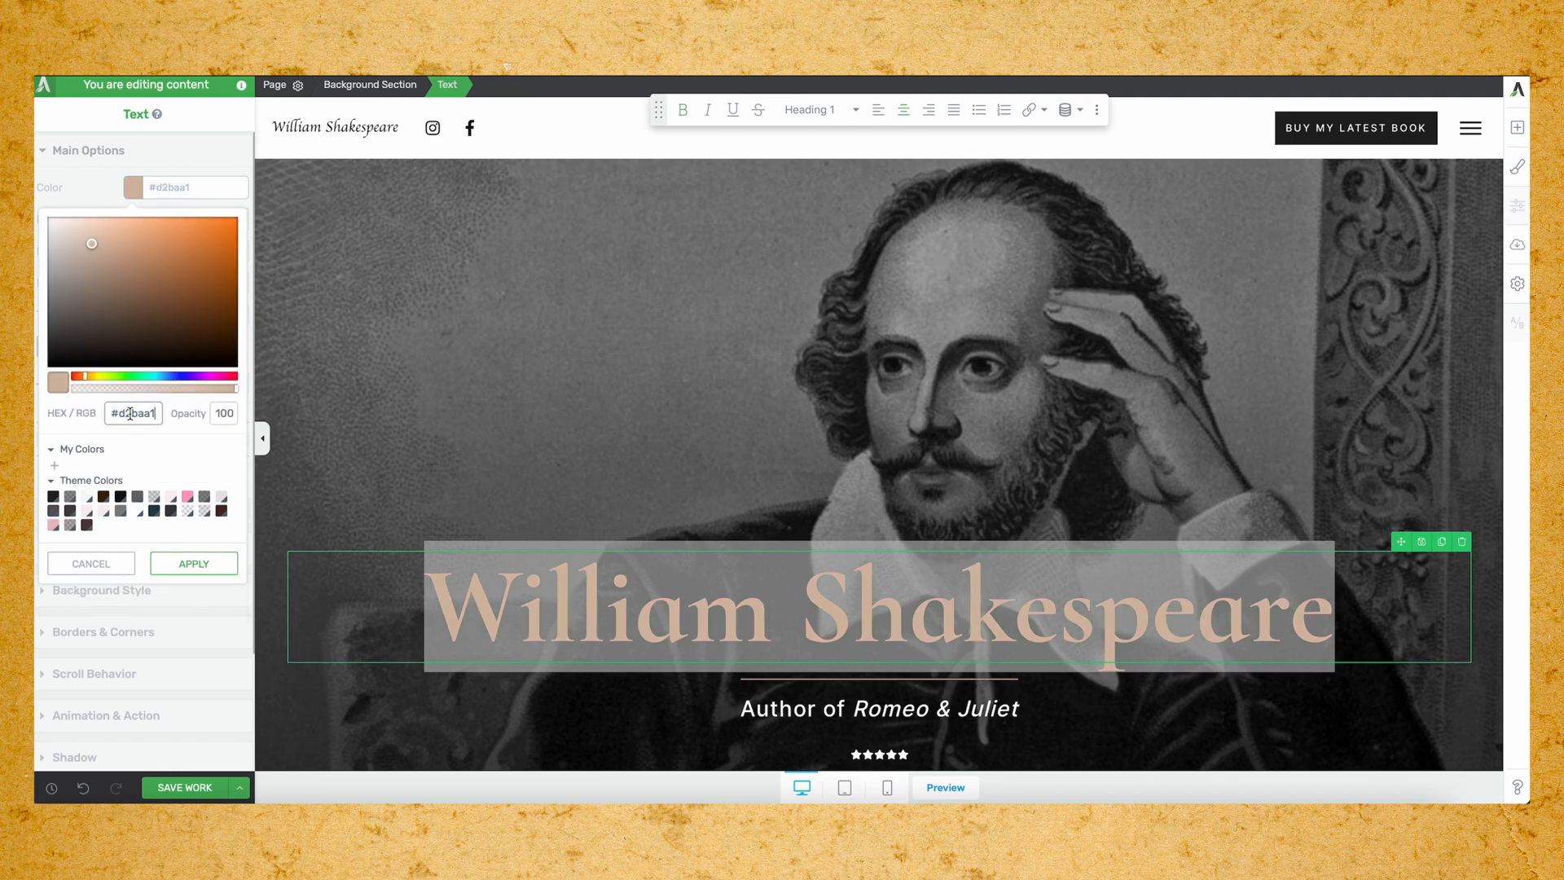
{"action": "left_click", "coordinate": [194, 563]}
{"action": "scroll", "coordinate": [562, 552], "scroll_direction": "down", "scroll_amount": 1}
{"action": "left_click", "coordinate": [562, 552]}
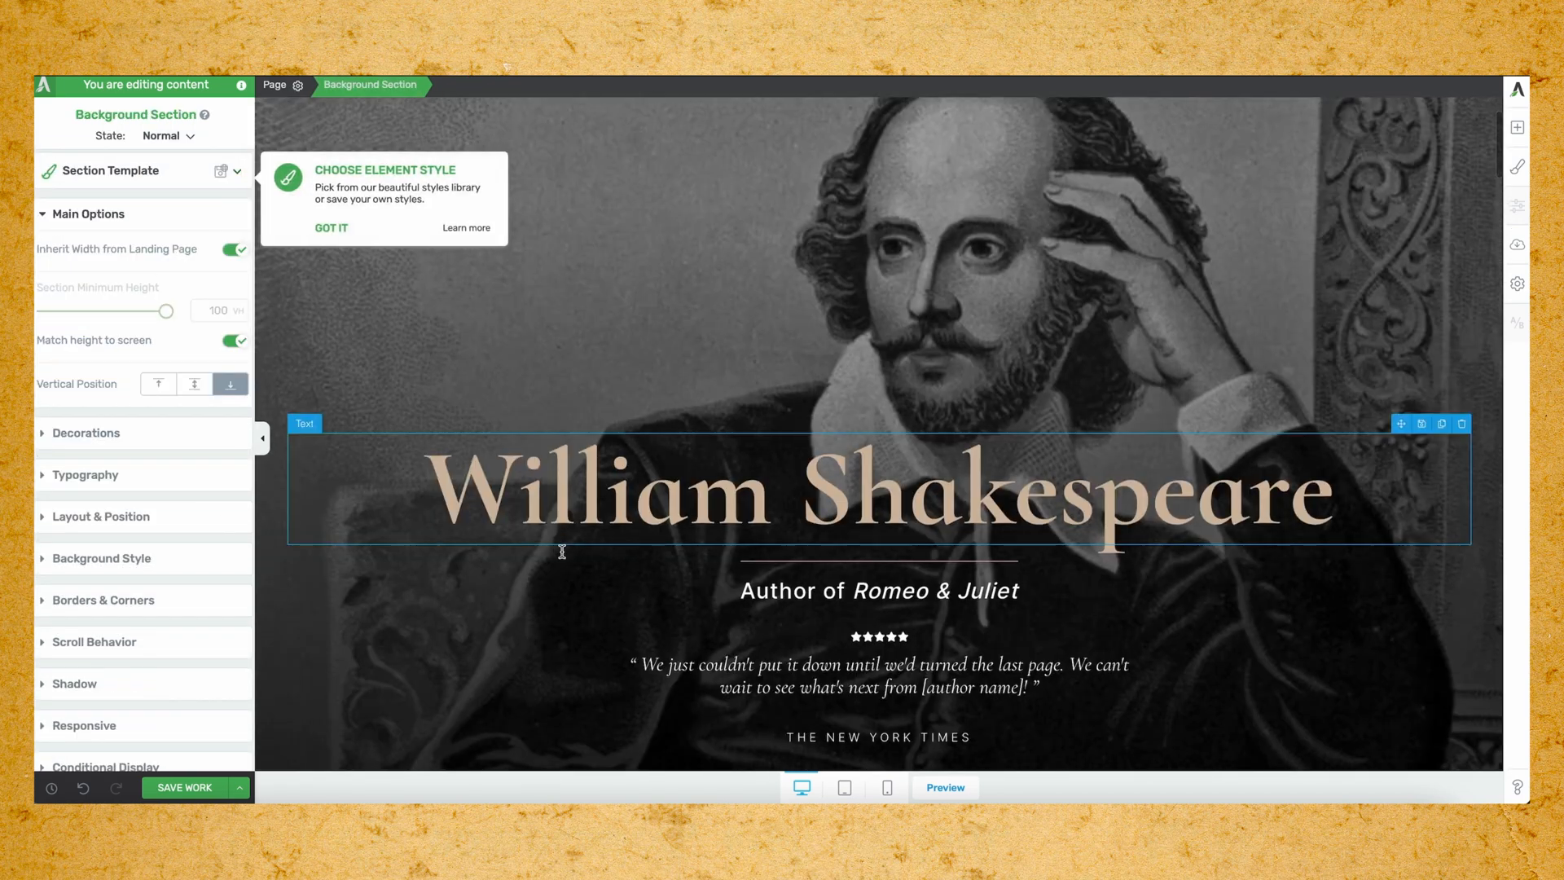
Unlink the subtitle's border color from the theme color, set it to #d2baa1, save that color to My Colors and apply it.
{"action": "left_click", "coordinate": [801, 564]}
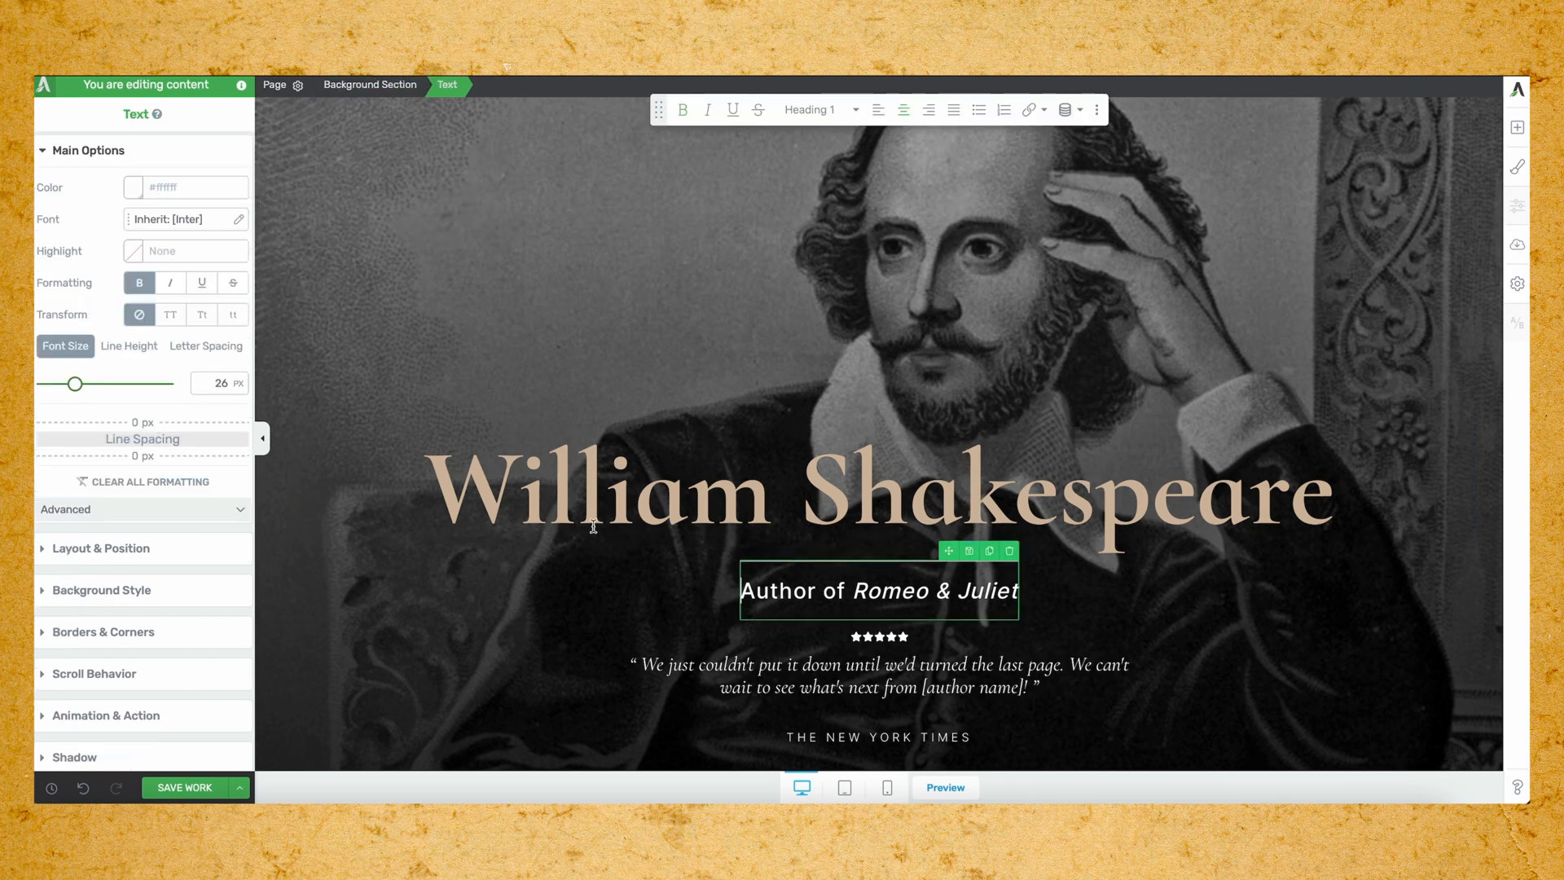
{"action": "left_click", "coordinate": [829, 640]}
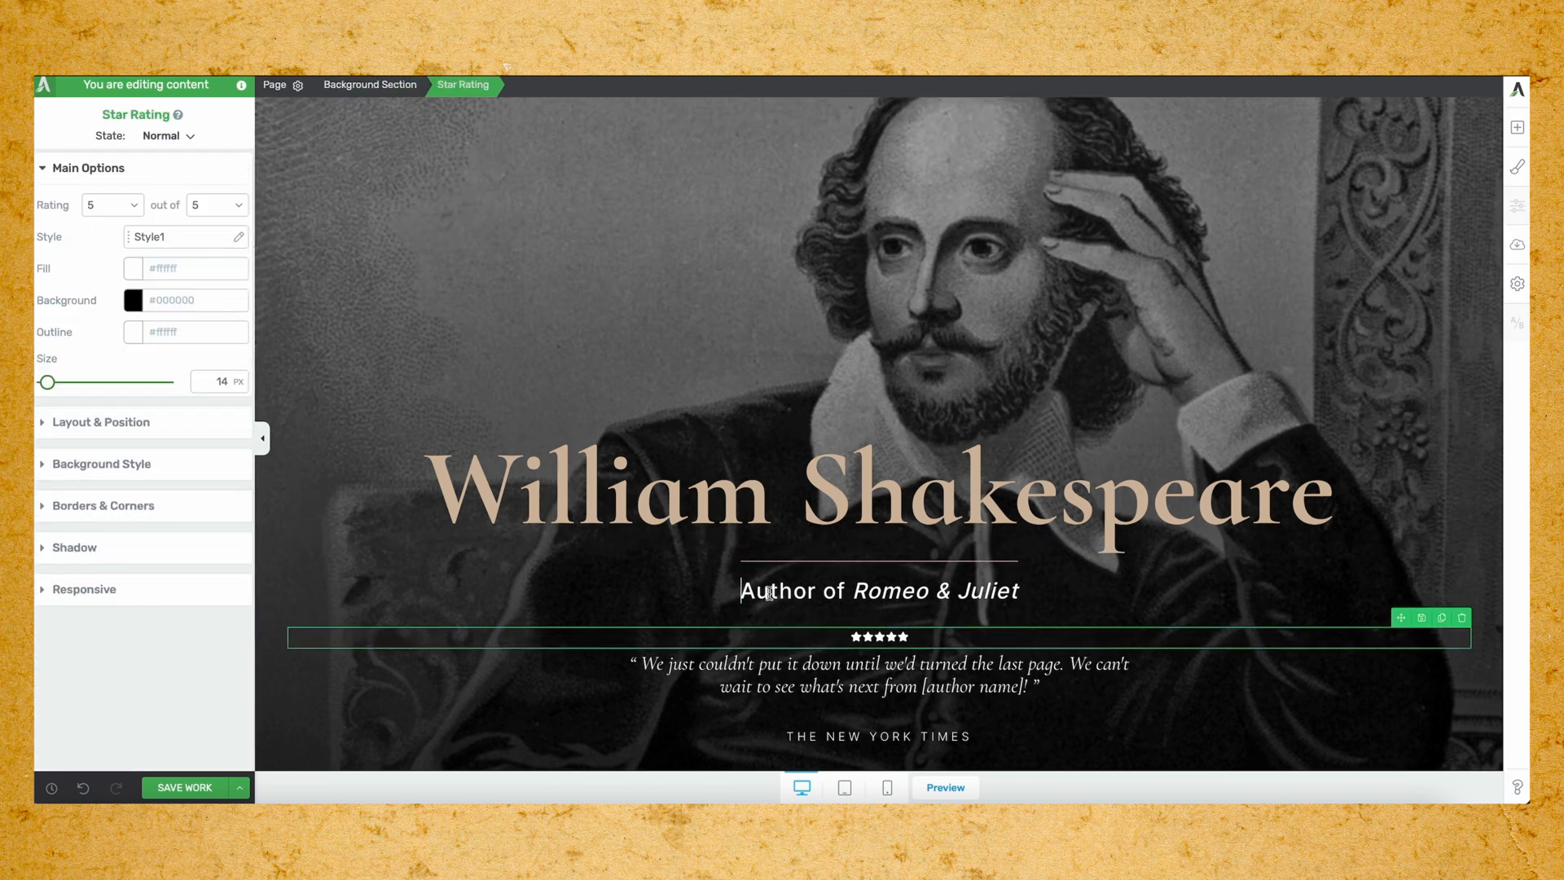
{"action": "left_click", "coordinate": [794, 574]}
{"action": "triple_click", "coordinate": [794, 575]}
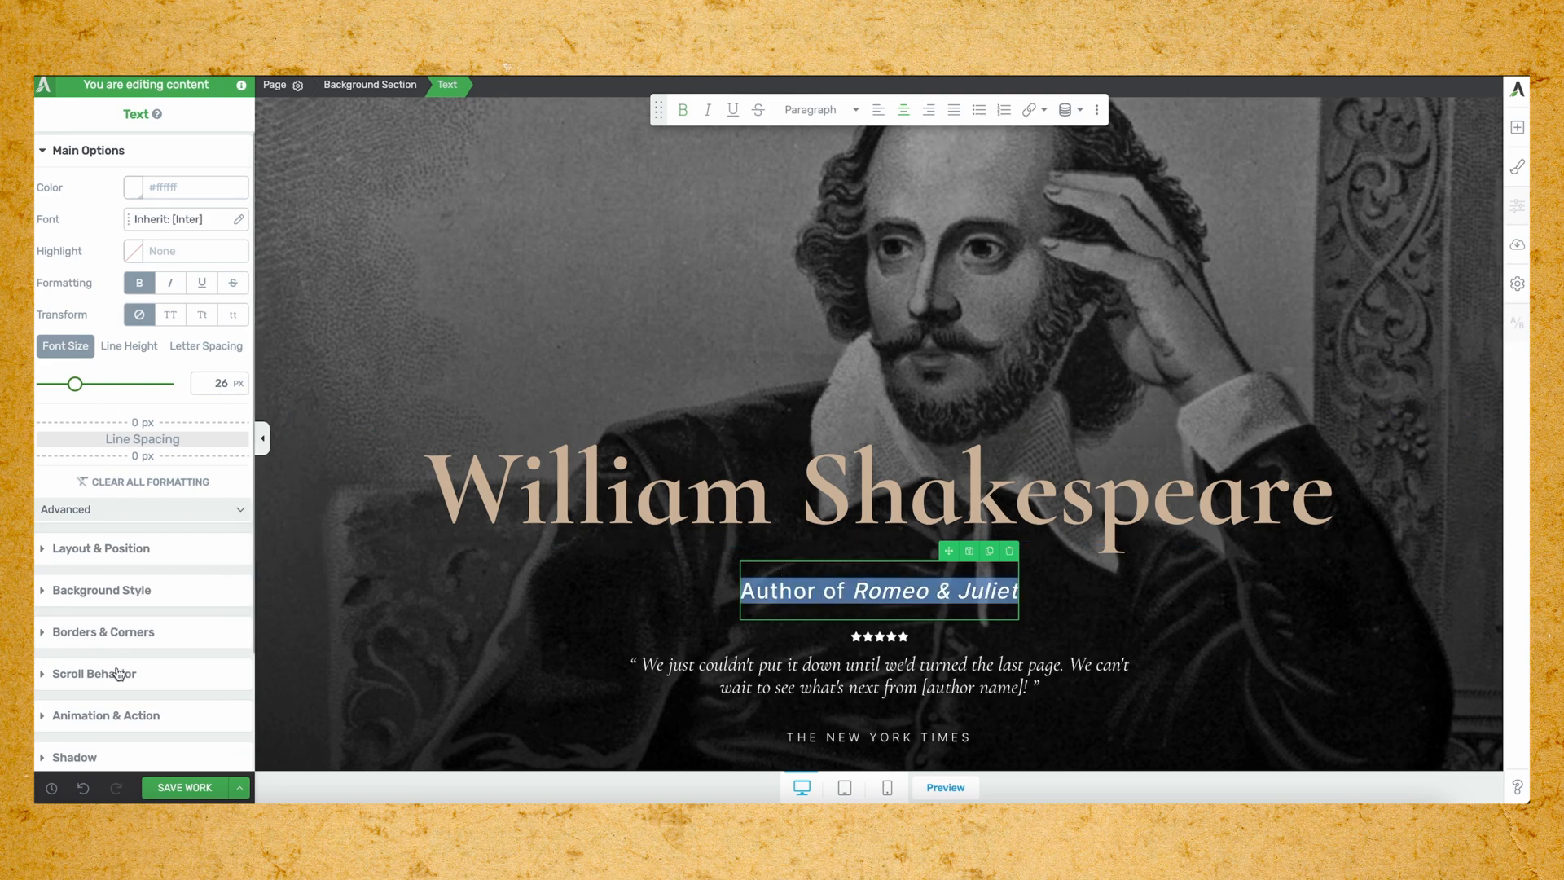
{"action": "left_click", "coordinate": [114, 634]}
{"action": "left_click", "coordinate": [132, 316]}
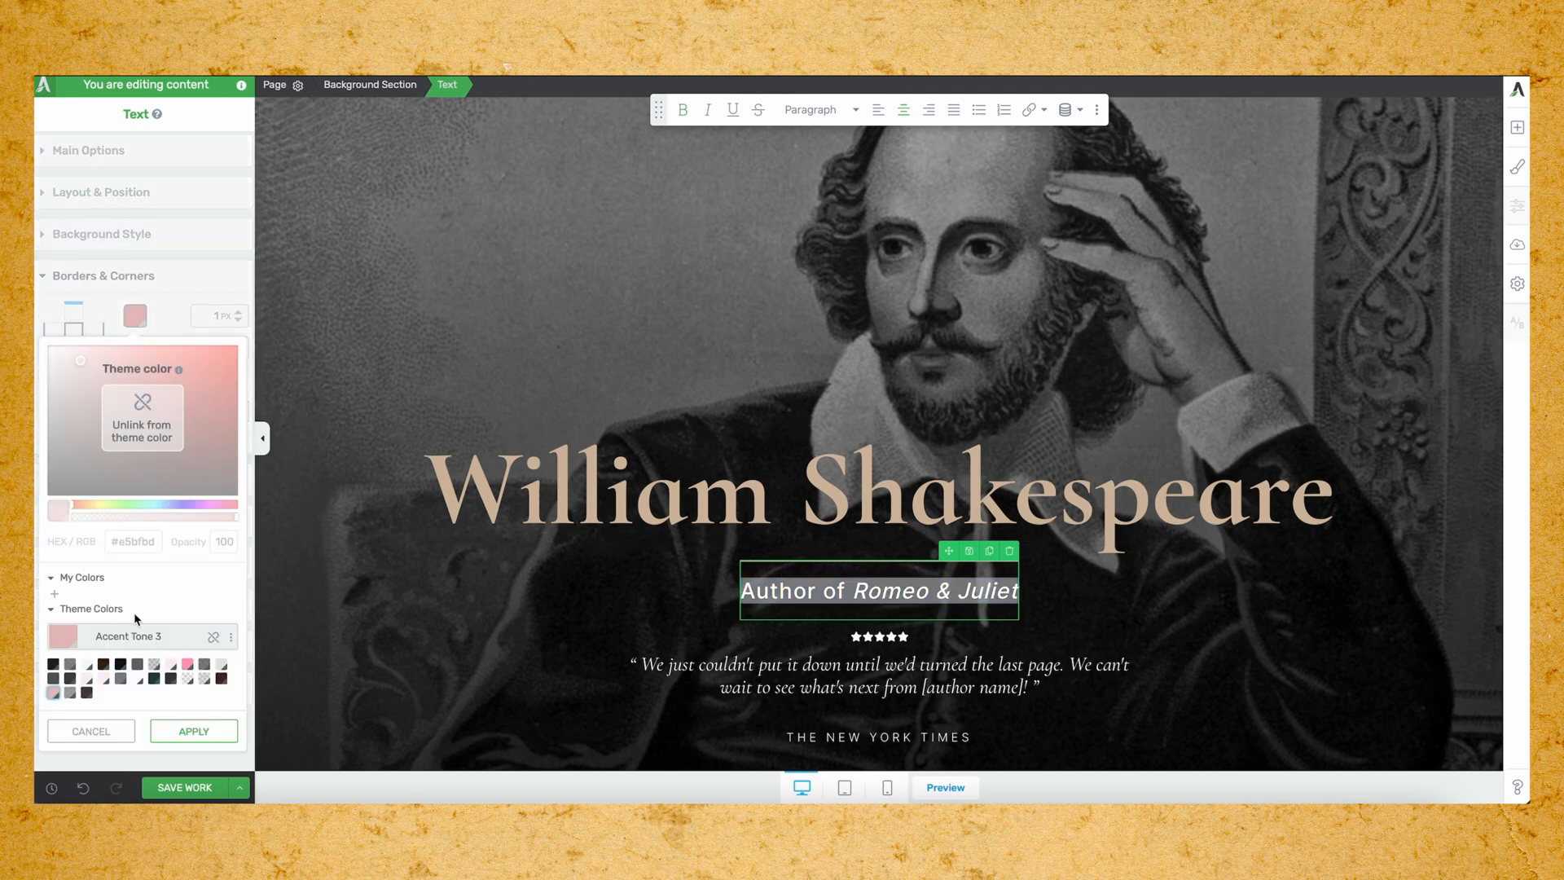
{"action": "left_click", "coordinate": [213, 637]}
{"action": "triple_click", "coordinate": [134, 542]}
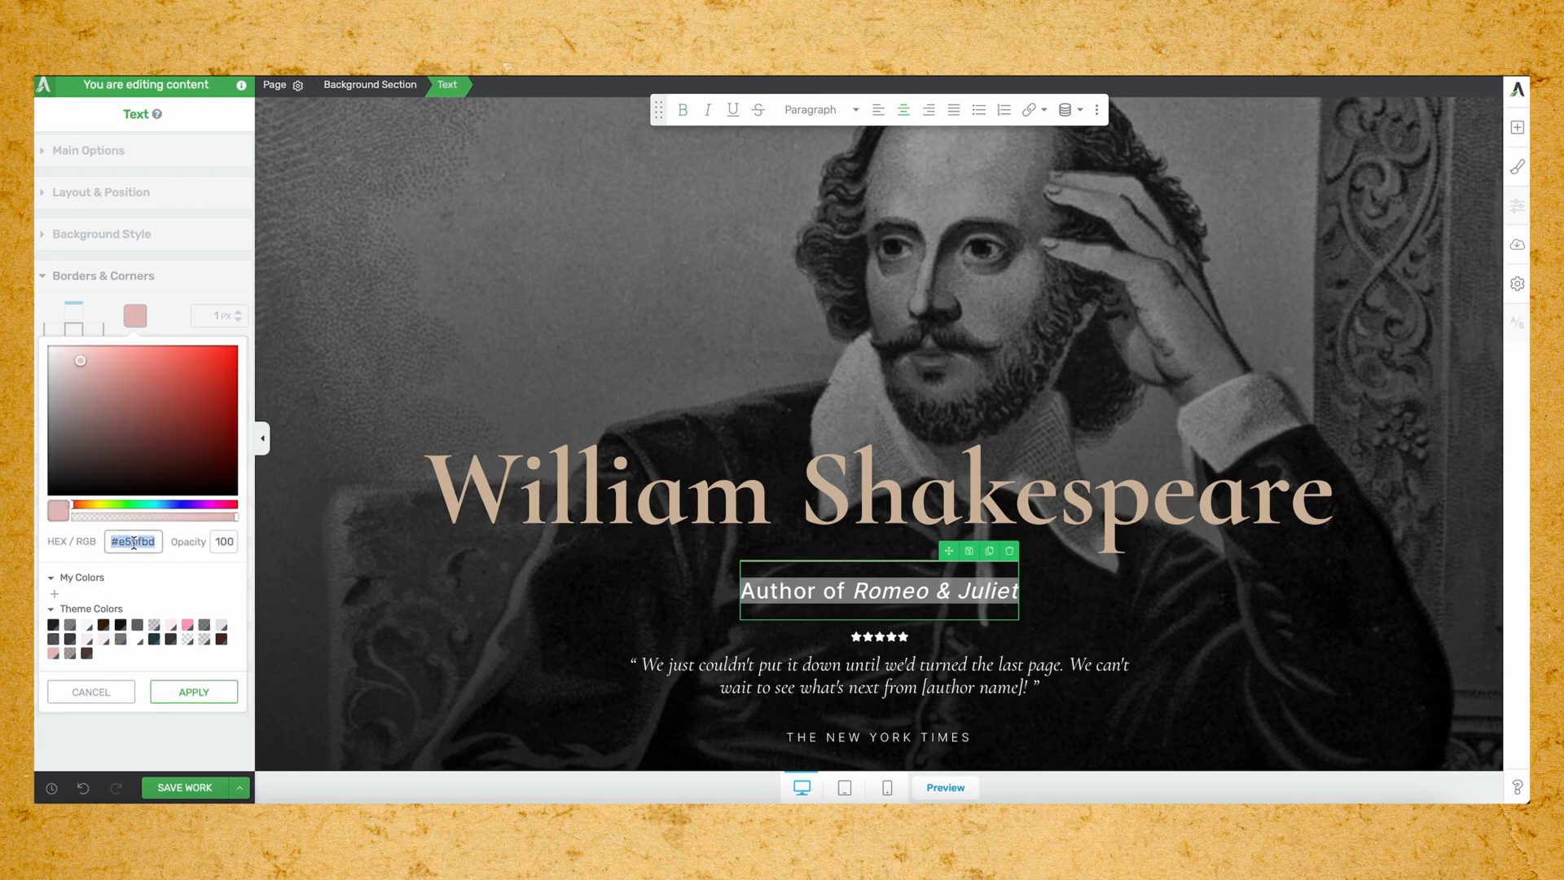
{"action": "type", "text": "#d2baa1"}
{"action": "left_click", "coordinate": [56, 594]}
{"action": "left_click", "coordinate": [199, 607]}
{"action": "left_click", "coordinate": [194, 731]}
{"action": "left_click", "coordinate": [622, 566]}
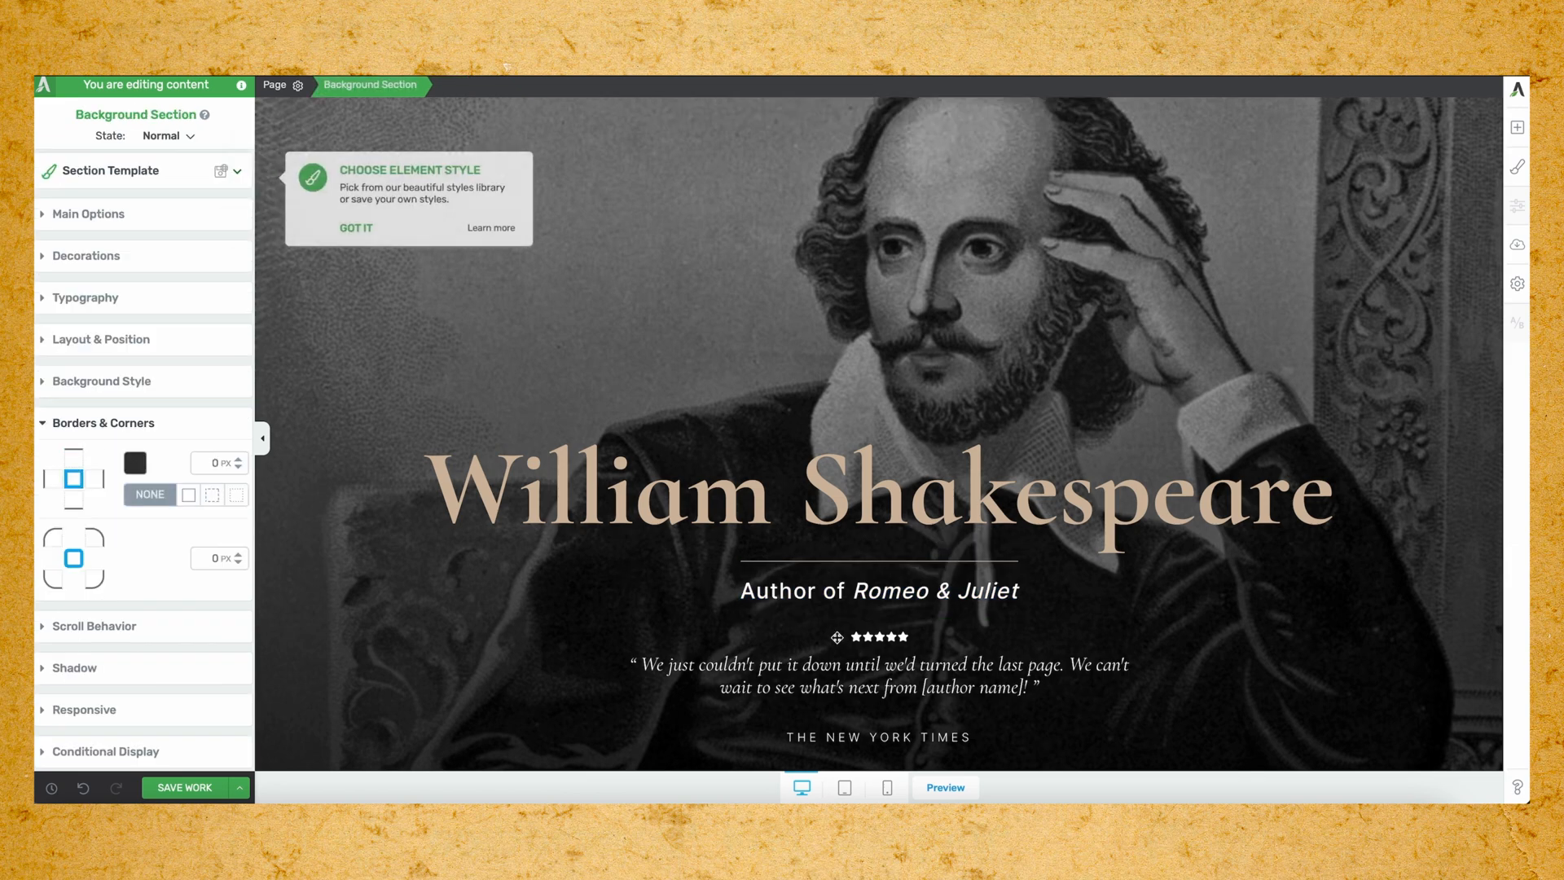
Darken the hero background's linear gradient by setting its 22% black color stop to 45 opacity, and apply it.
{"action": "scroll", "coordinate": [647, 423], "scroll_direction": "up", "scroll_amount": 2}
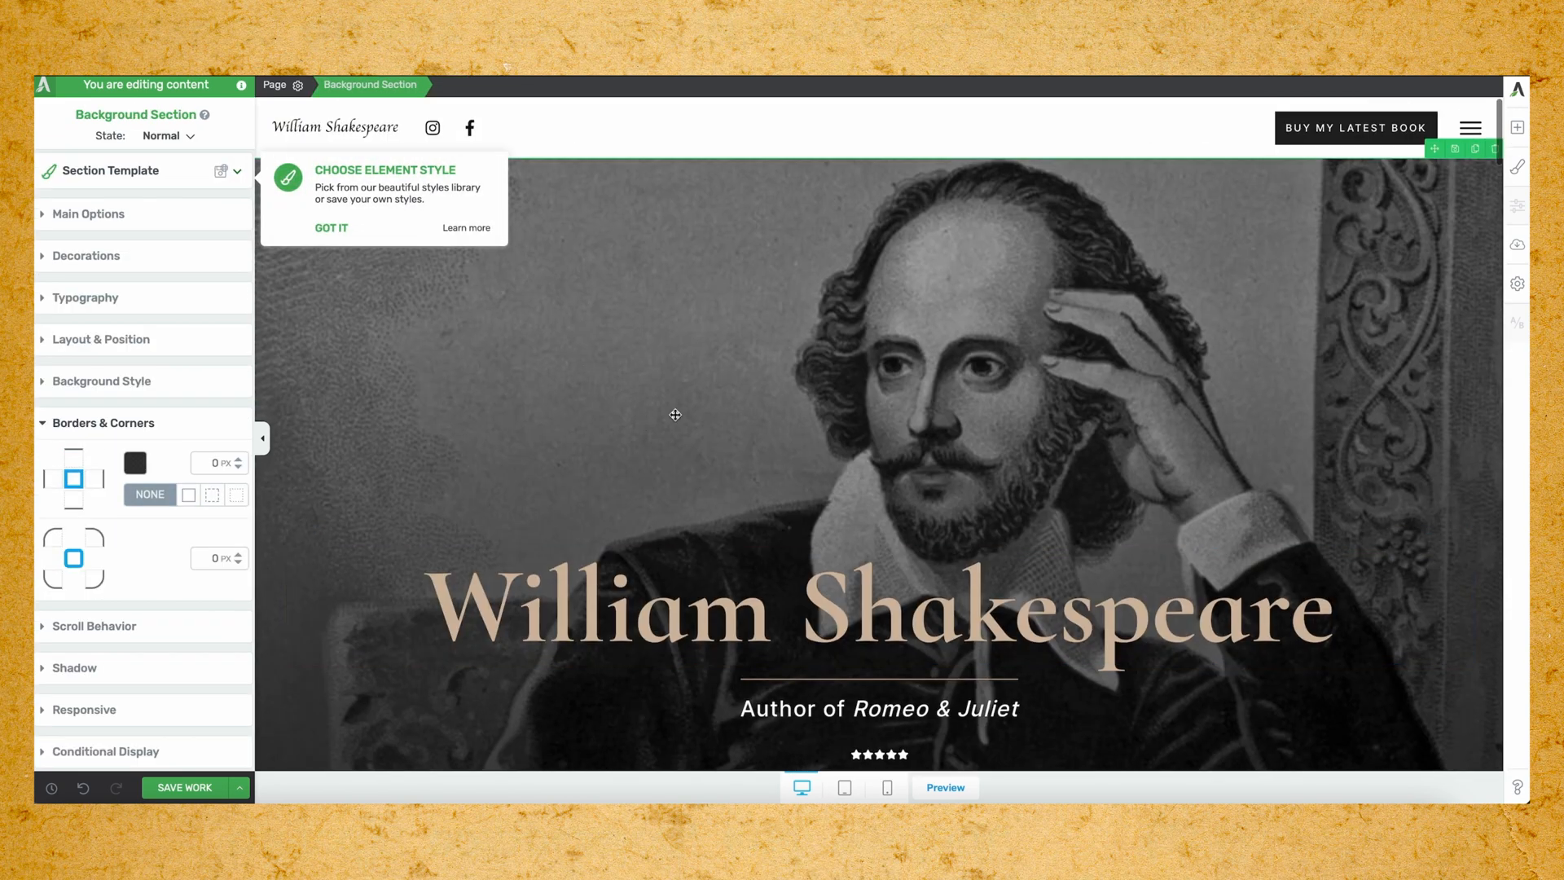
{"action": "scroll", "coordinate": [719, 460], "scroll_direction": "down", "scroll_amount": 3}
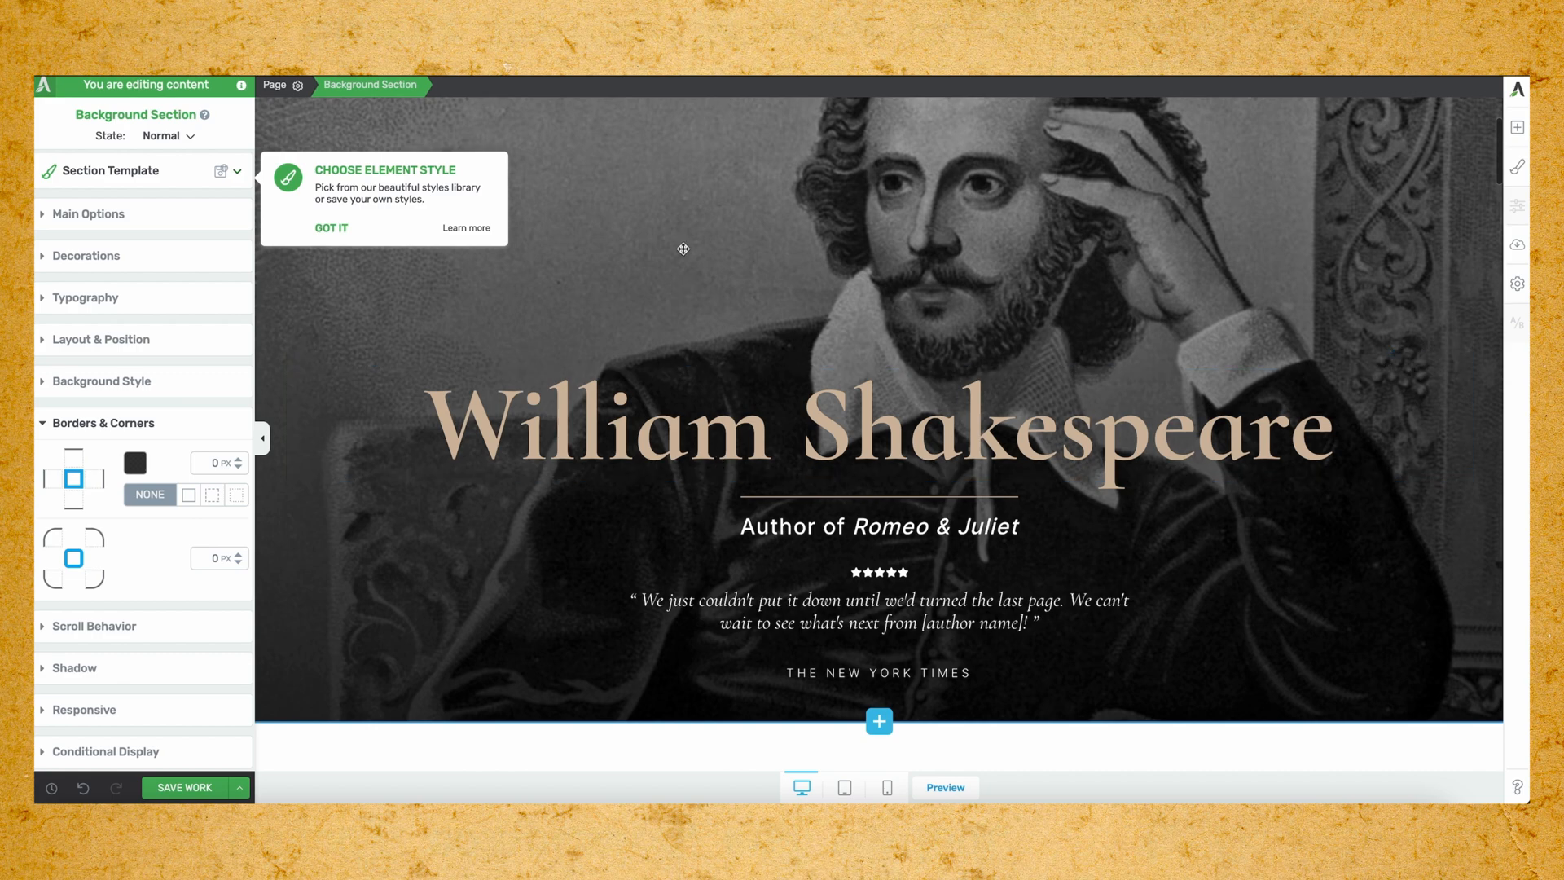
{"action": "left_click", "coordinate": [104, 379]}
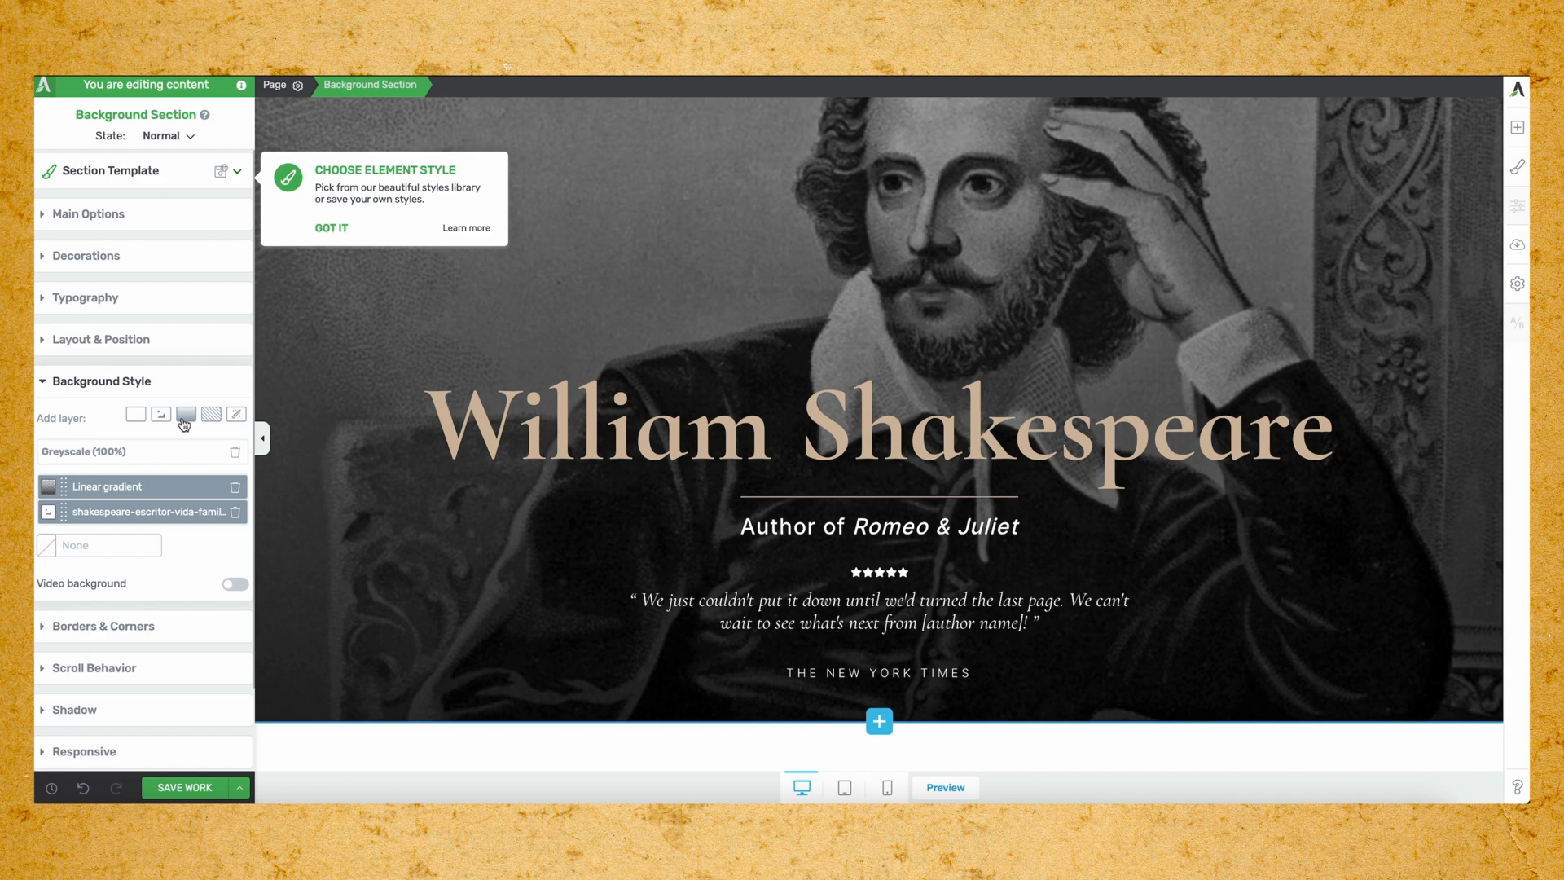
{"action": "left_click", "coordinate": [134, 489]}
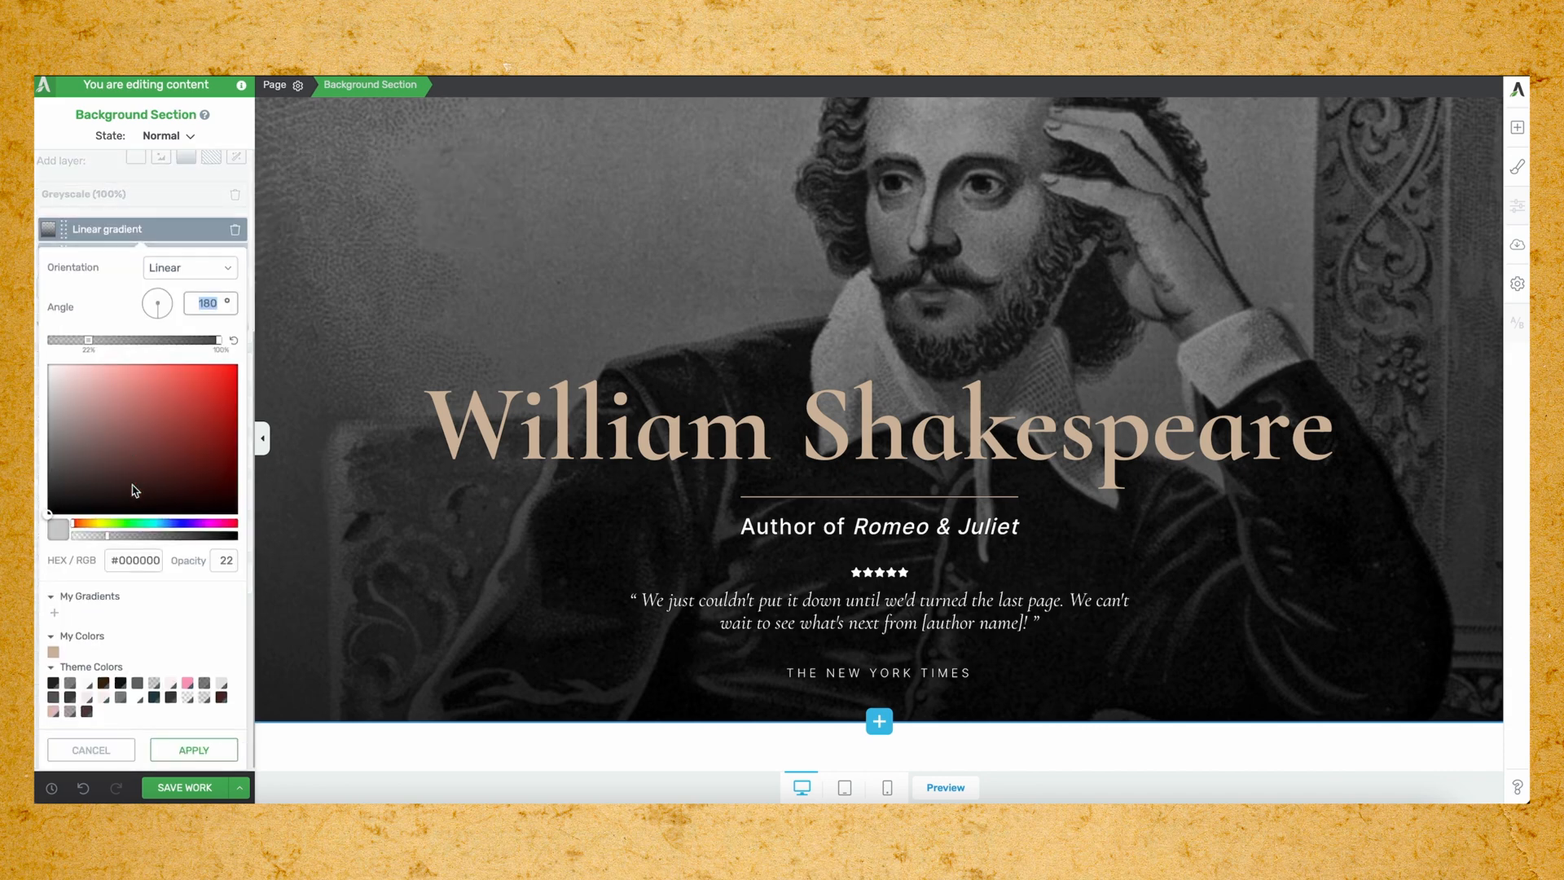
{"action": "left_click", "coordinate": [88, 339]}
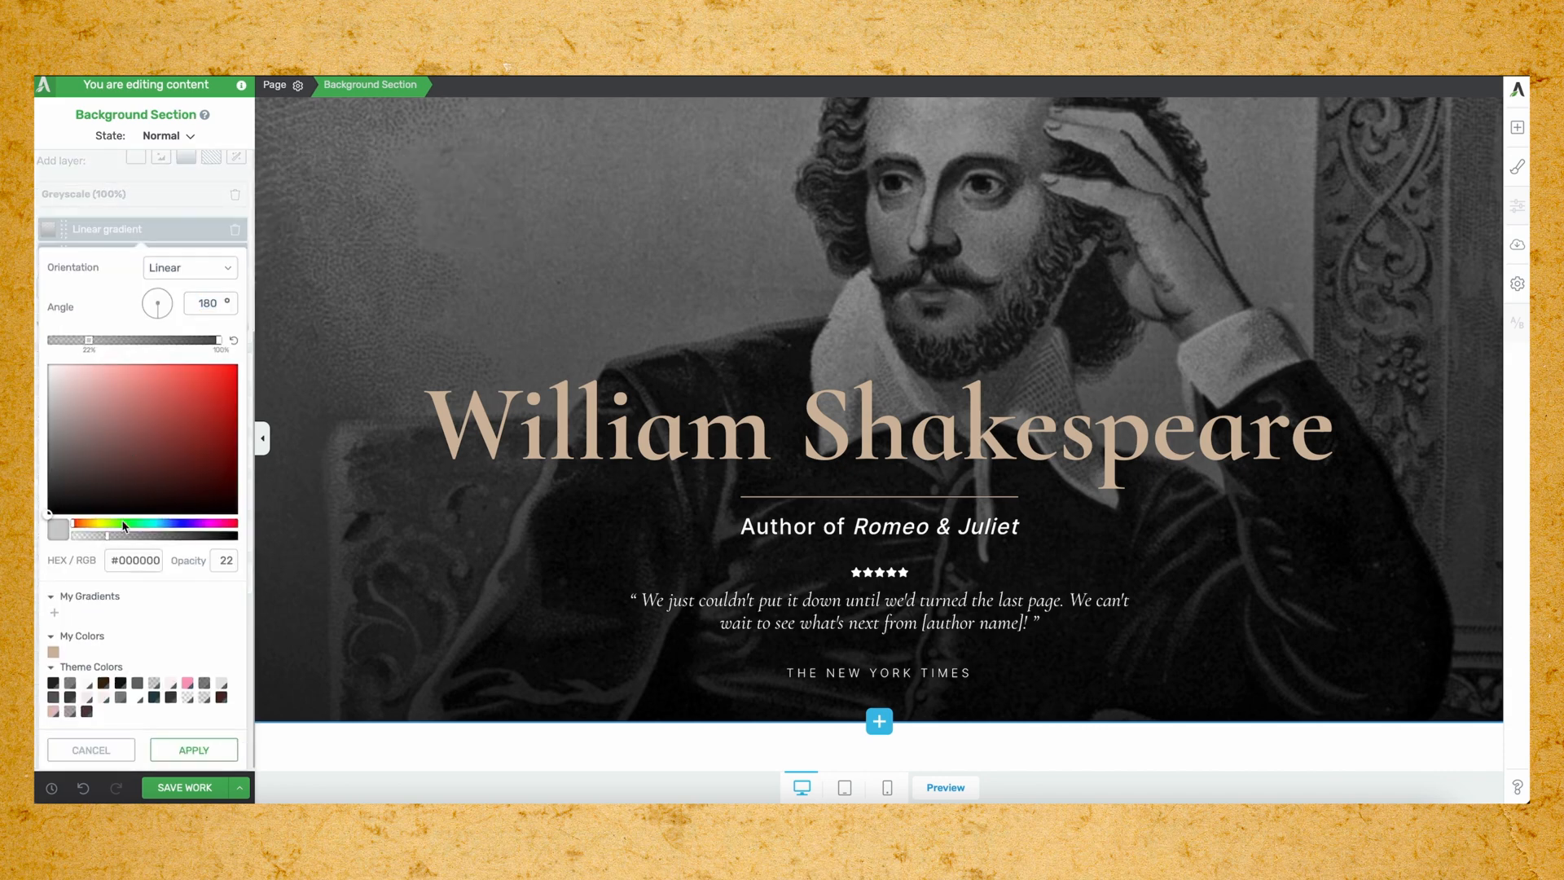
{"action": "left_click_drag", "start_coordinate": [113, 540], "coordinate": [148, 544]}
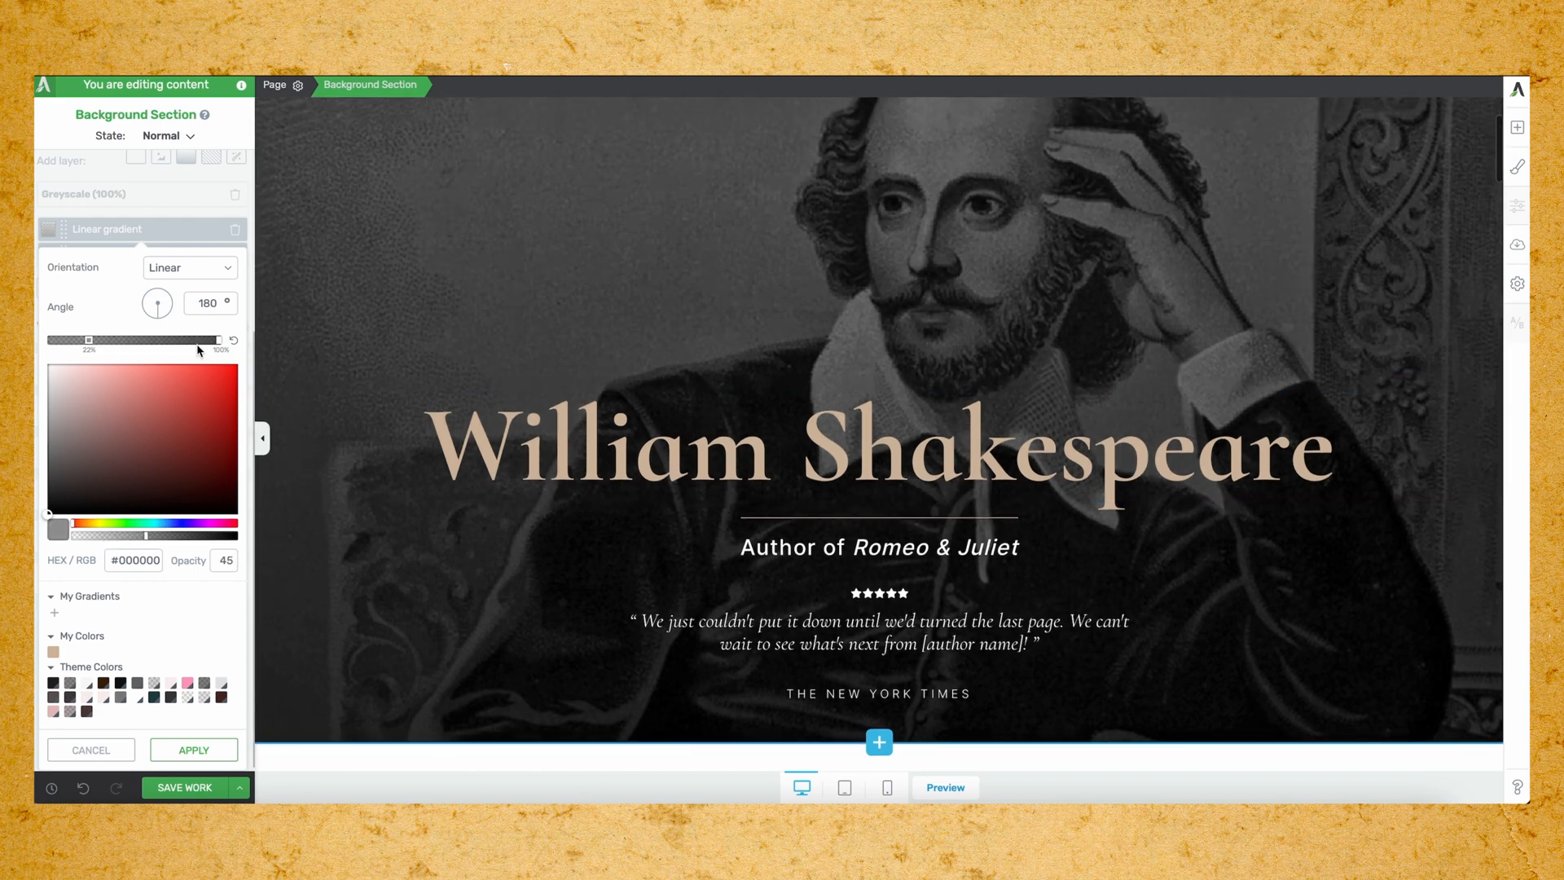
{"action": "scroll", "coordinate": [495, 650], "scroll_direction": "up", "scroll_amount": 2}
{"action": "scroll", "coordinate": [495, 651], "scroll_direction": "up", "scroll_amount": 1}
{"action": "scroll", "coordinate": [496, 650], "scroll_direction": "down", "scroll_amount": 3}
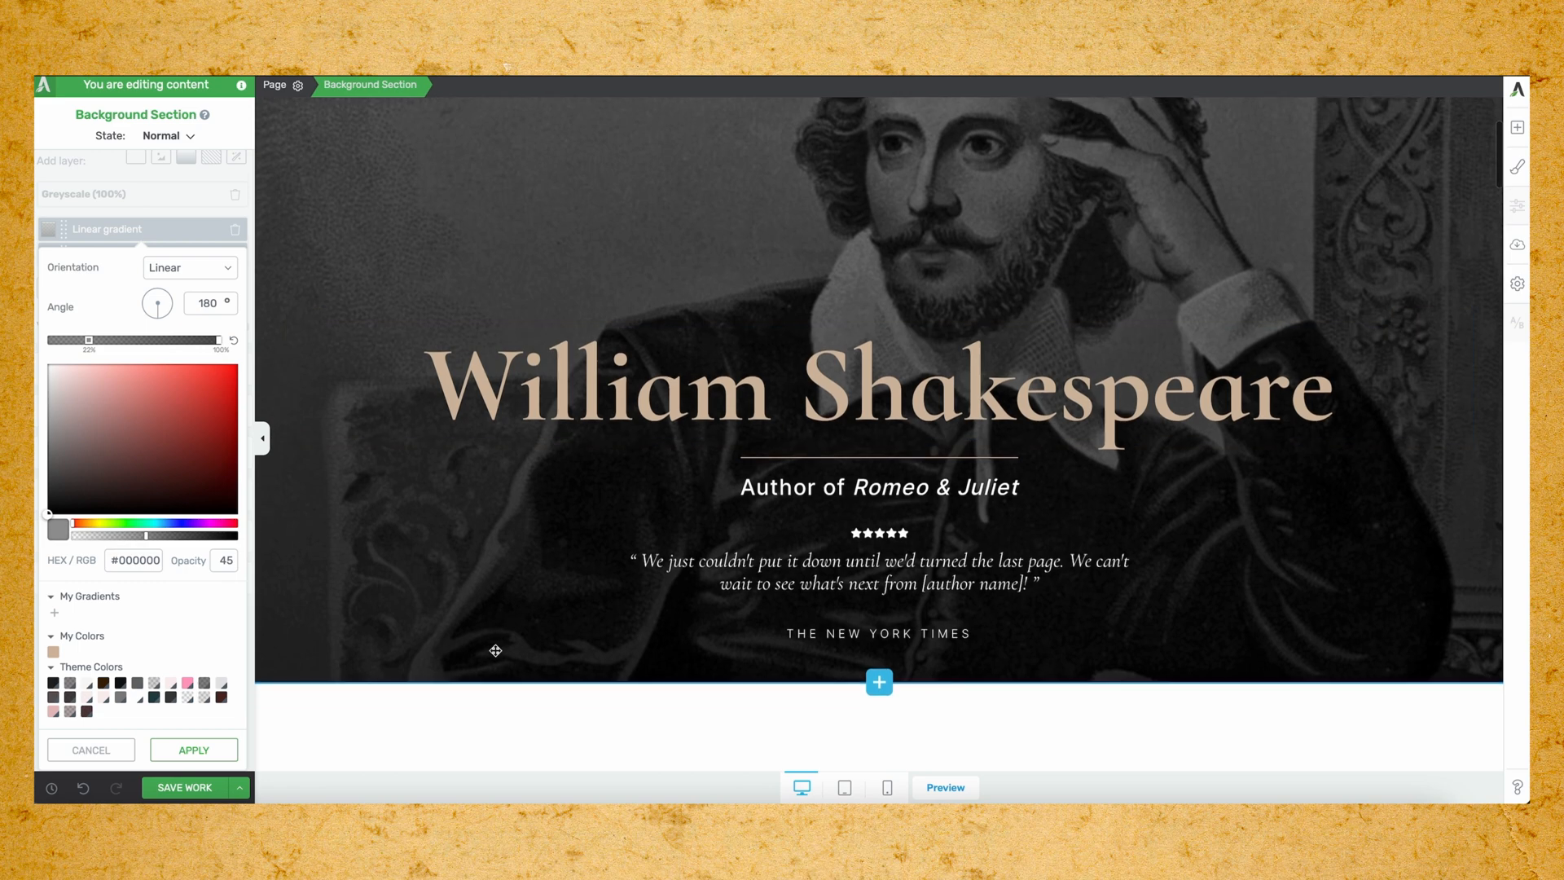
{"action": "scroll", "coordinate": [495, 650], "scroll_direction": "up", "scroll_amount": 3}
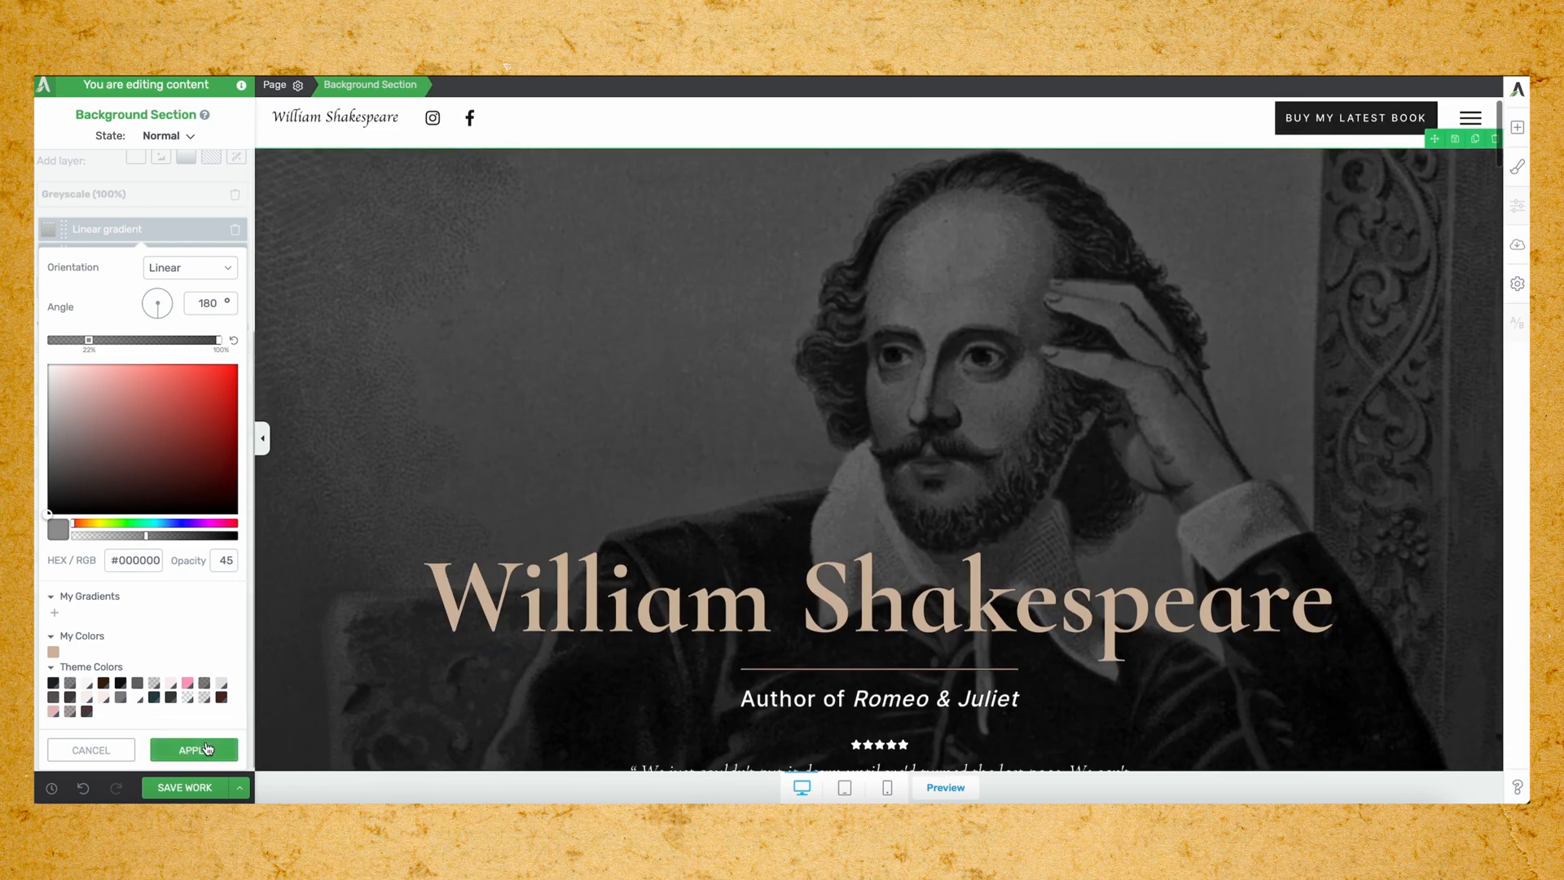
{"action": "left_click", "coordinate": [203, 748]}
{"action": "scroll", "coordinate": [426, 691], "scroll_direction": "down", "scroll_amount": 2}
{"action": "scroll", "coordinate": [440, 685], "scroll_direction": "up", "scroll_amount": 3}
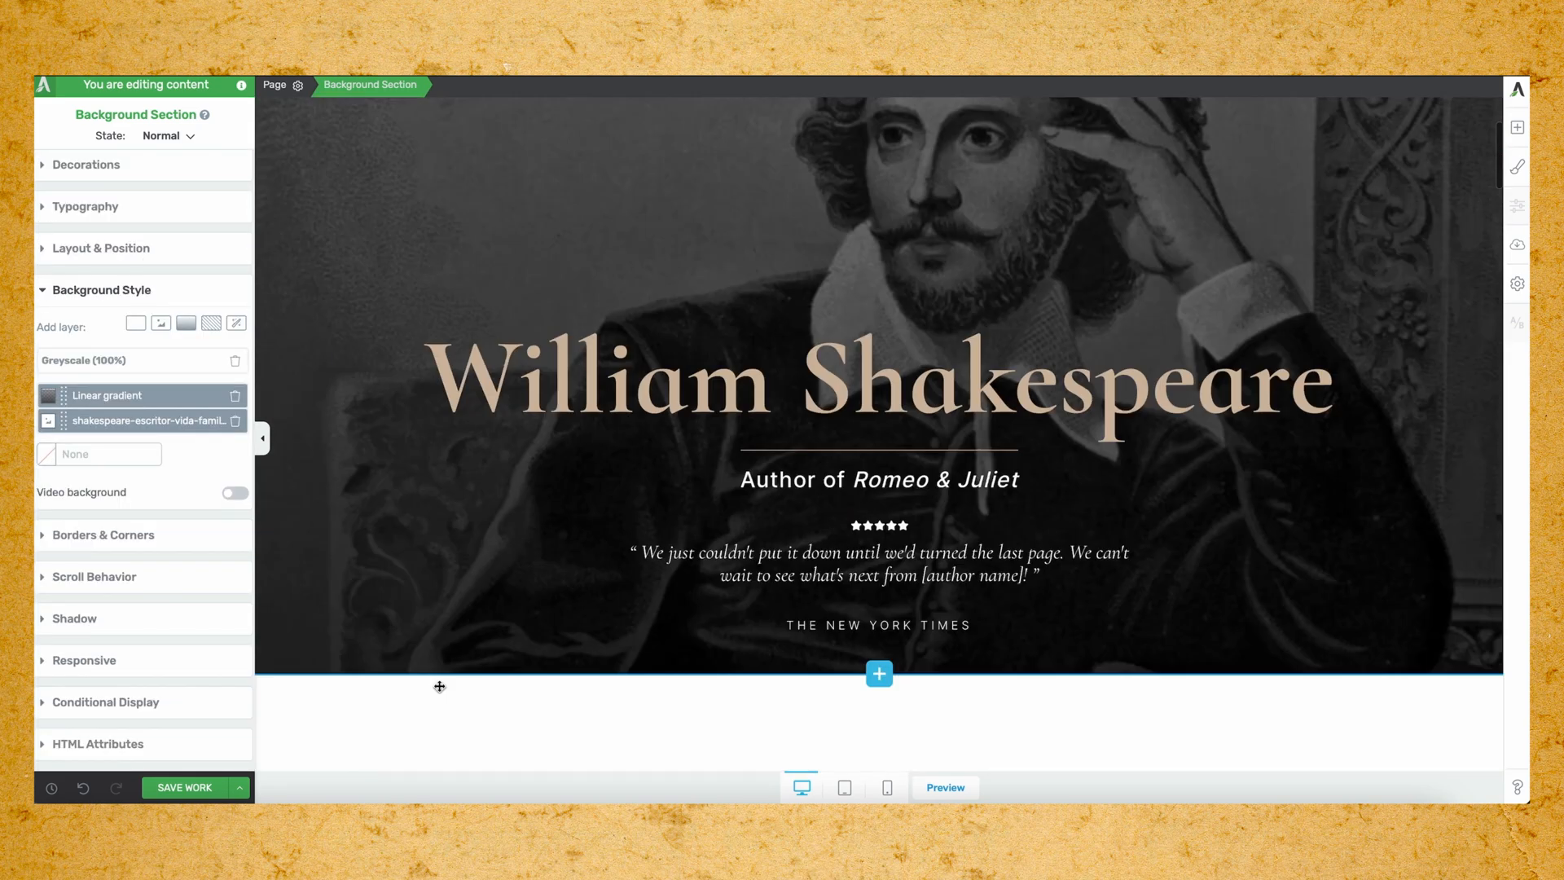
Replace the author photo in the introduction section with shakespeare.jpg from the media library and apply it.
{"action": "scroll", "coordinate": [444, 687], "scroll_direction": "down", "scroll_amount": 5}
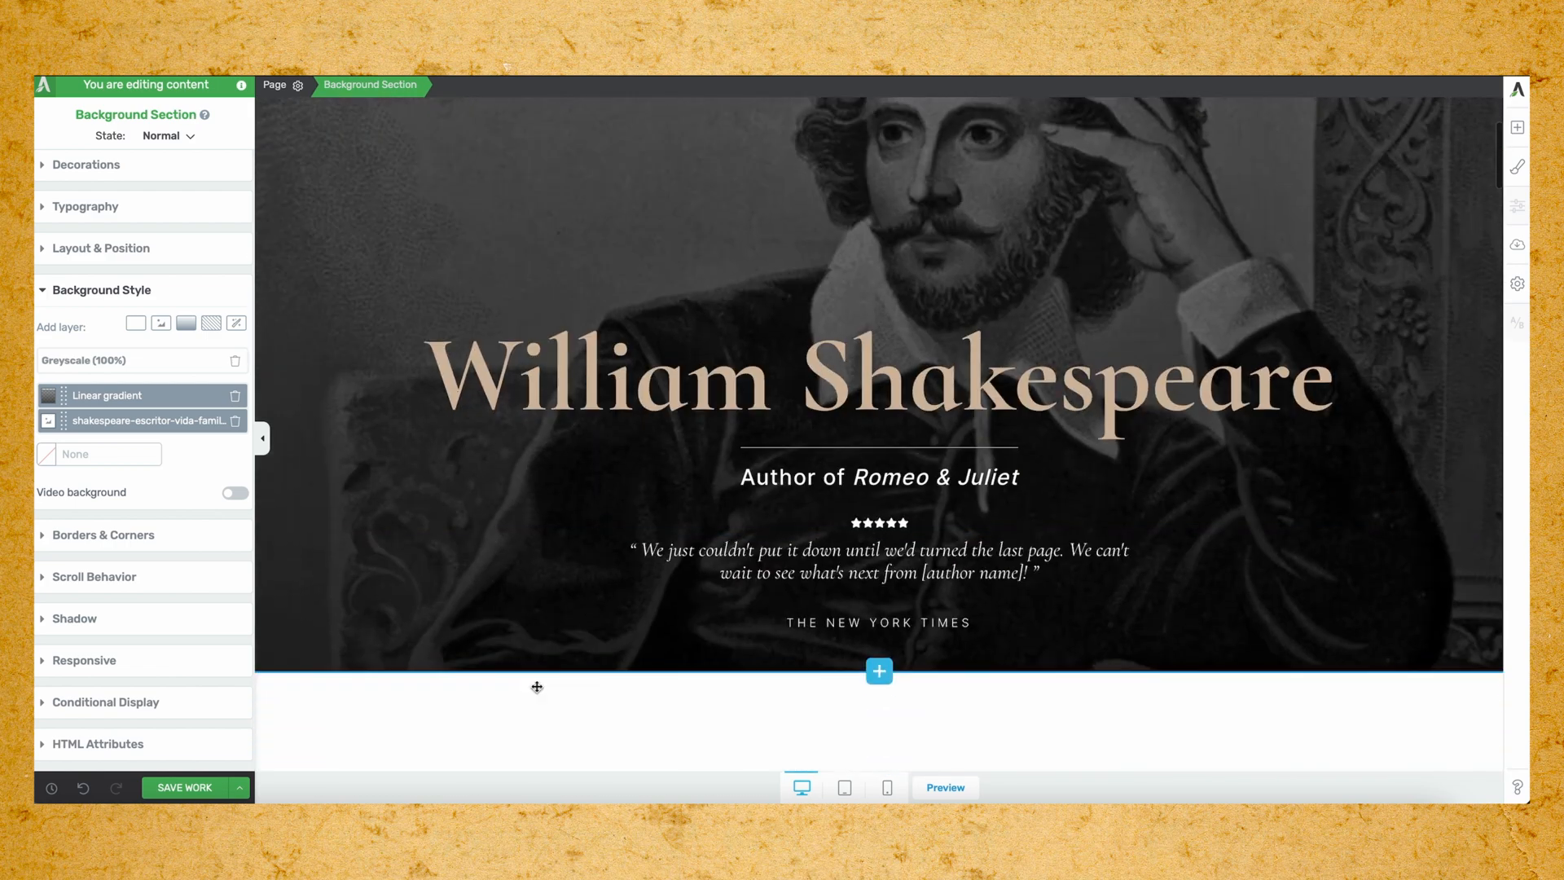
{"action": "scroll", "coordinate": [522, 699], "scroll_direction": "down", "scroll_amount": 1}
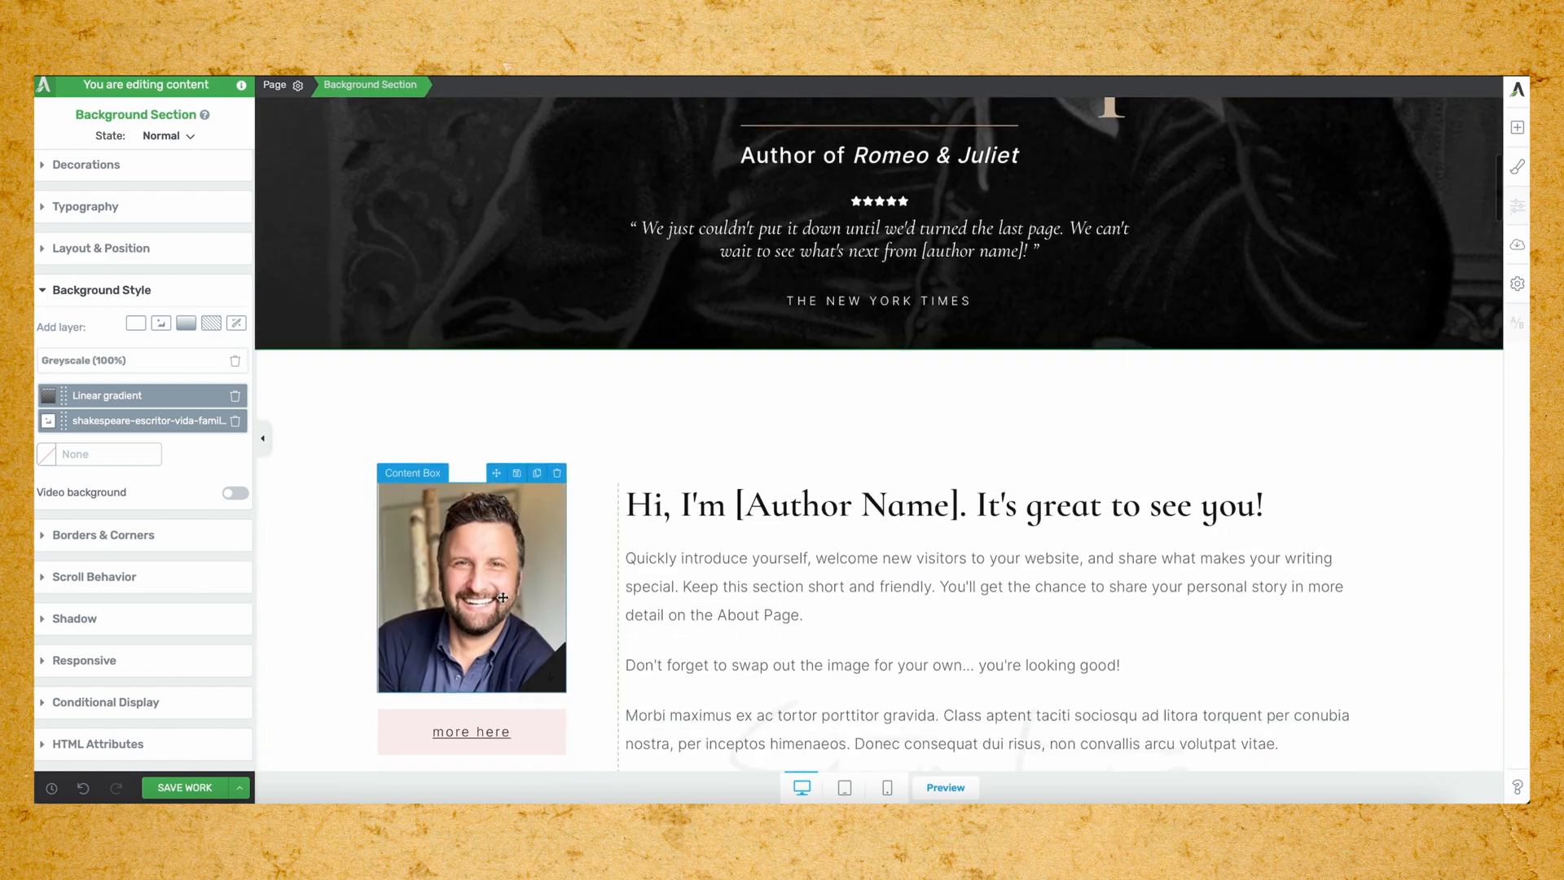
{"action": "left_click", "coordinate": [497, 595]}
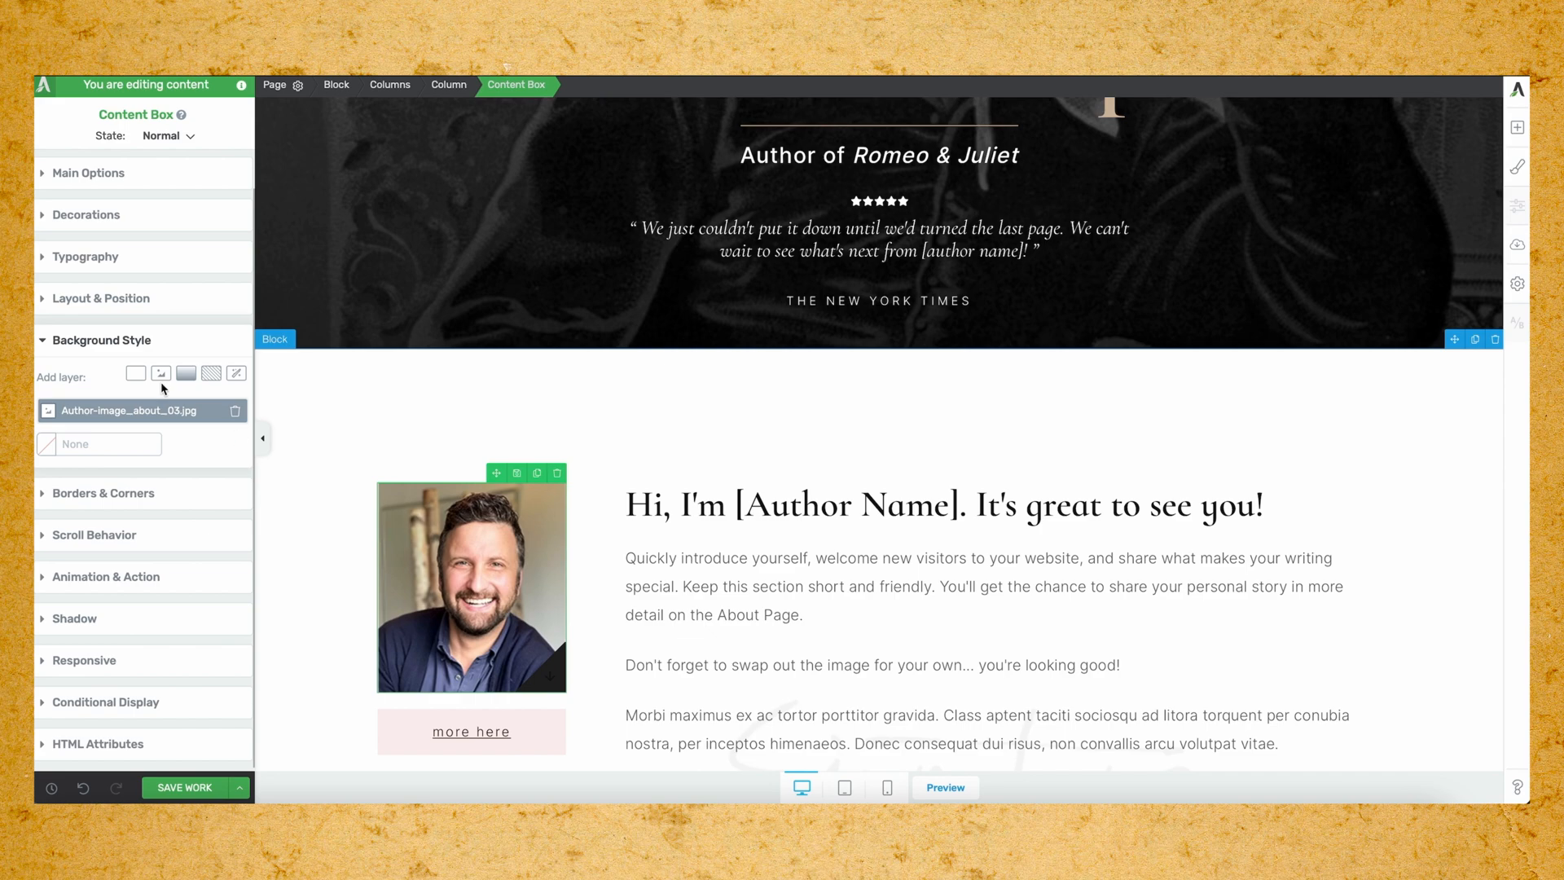
{"action": "left_click", "coordinate": [97, 419]}
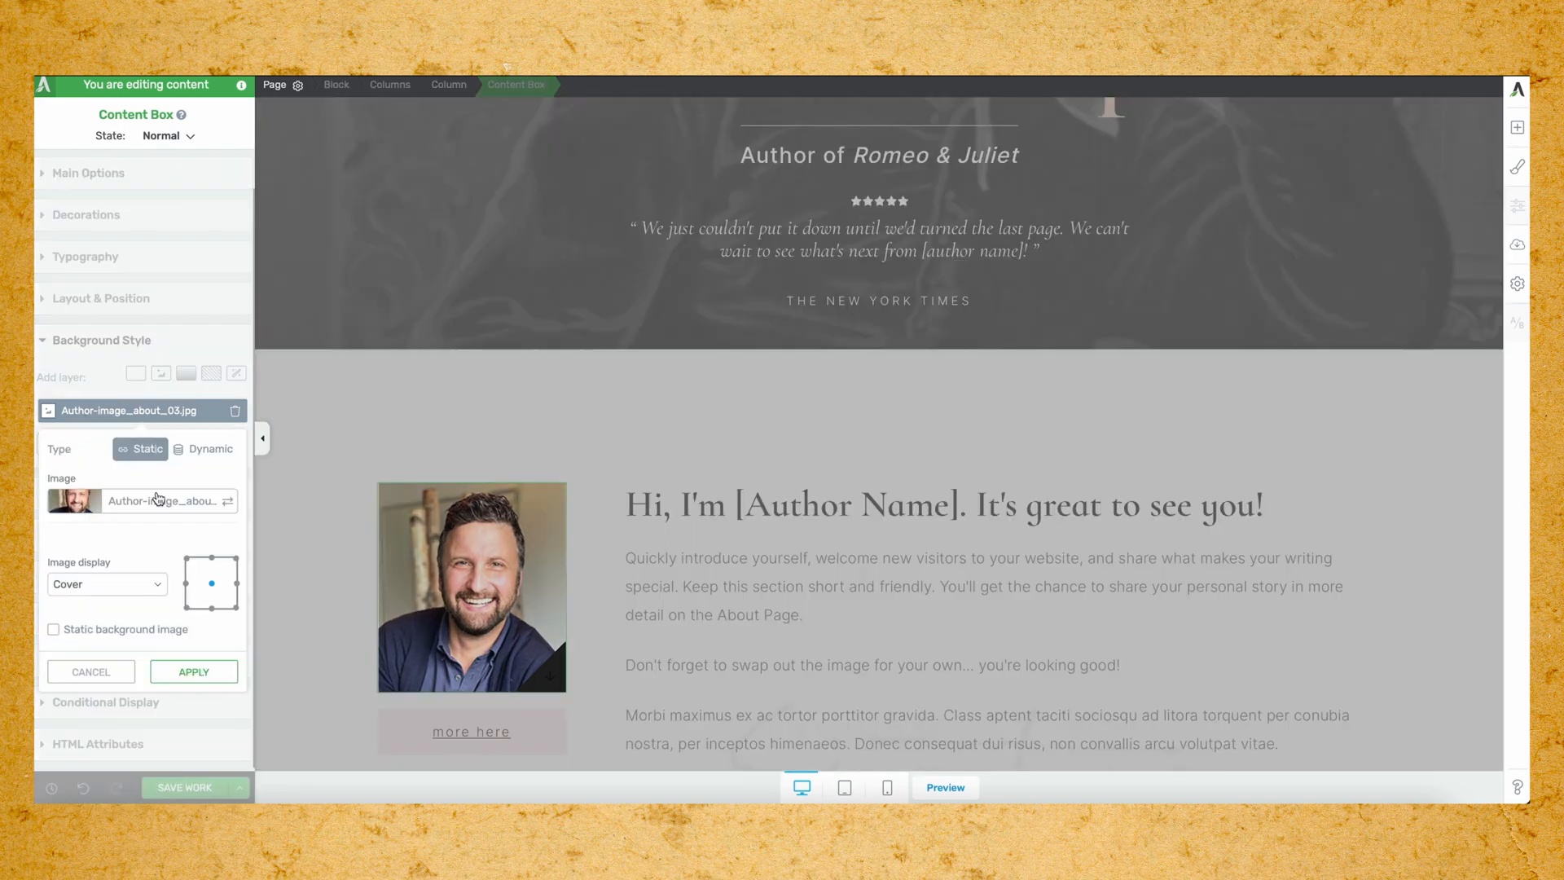
{"action": "left_click", "coordinate": [158, 498]}
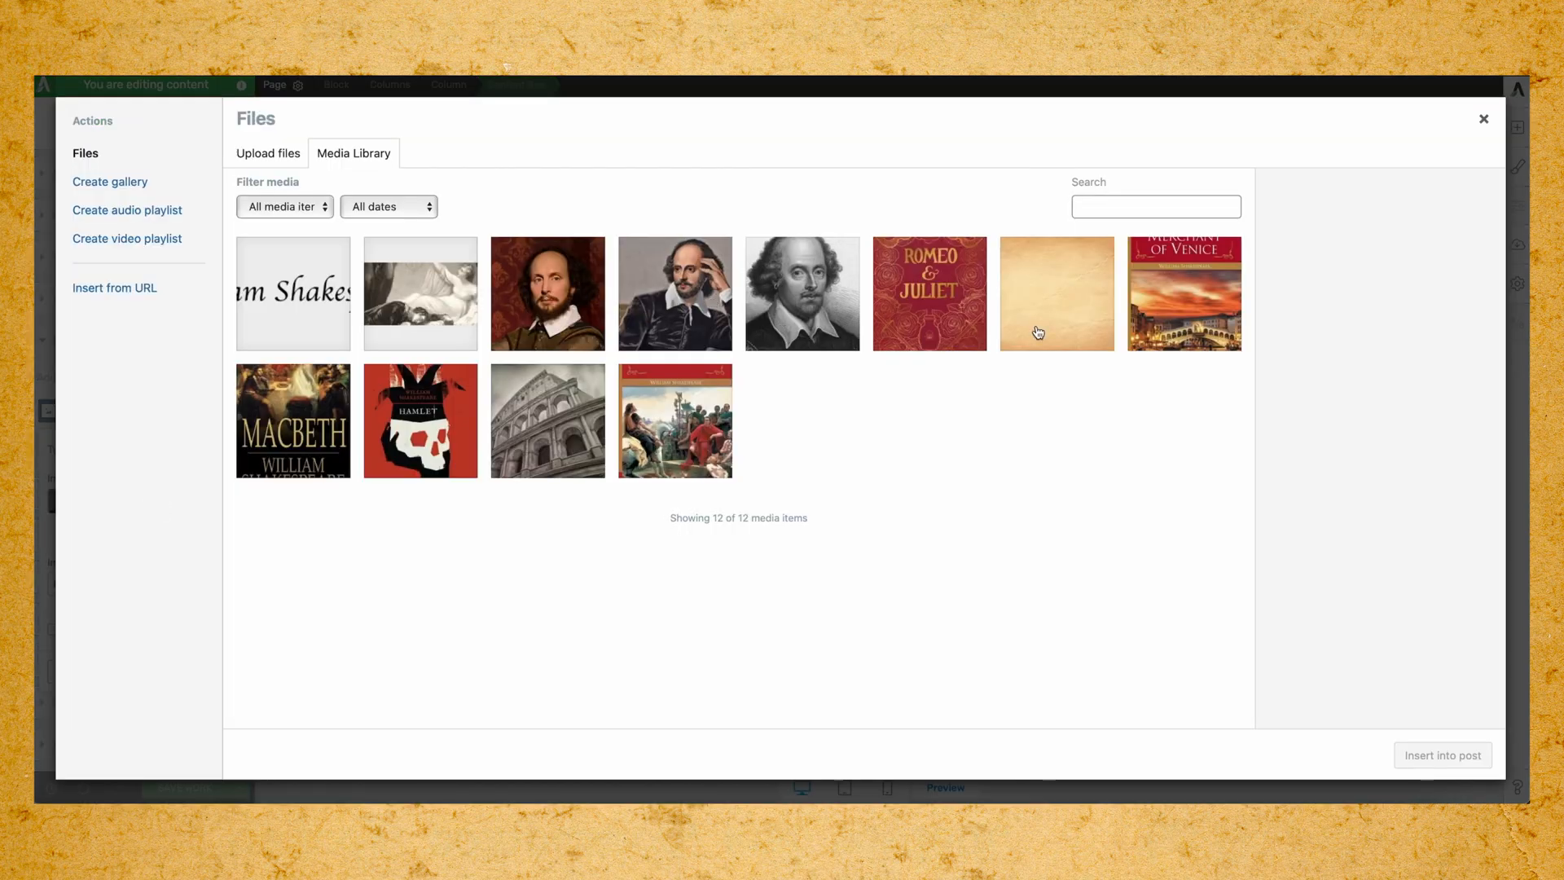
{"action": "left_click", "coordinate": [558, 295]}
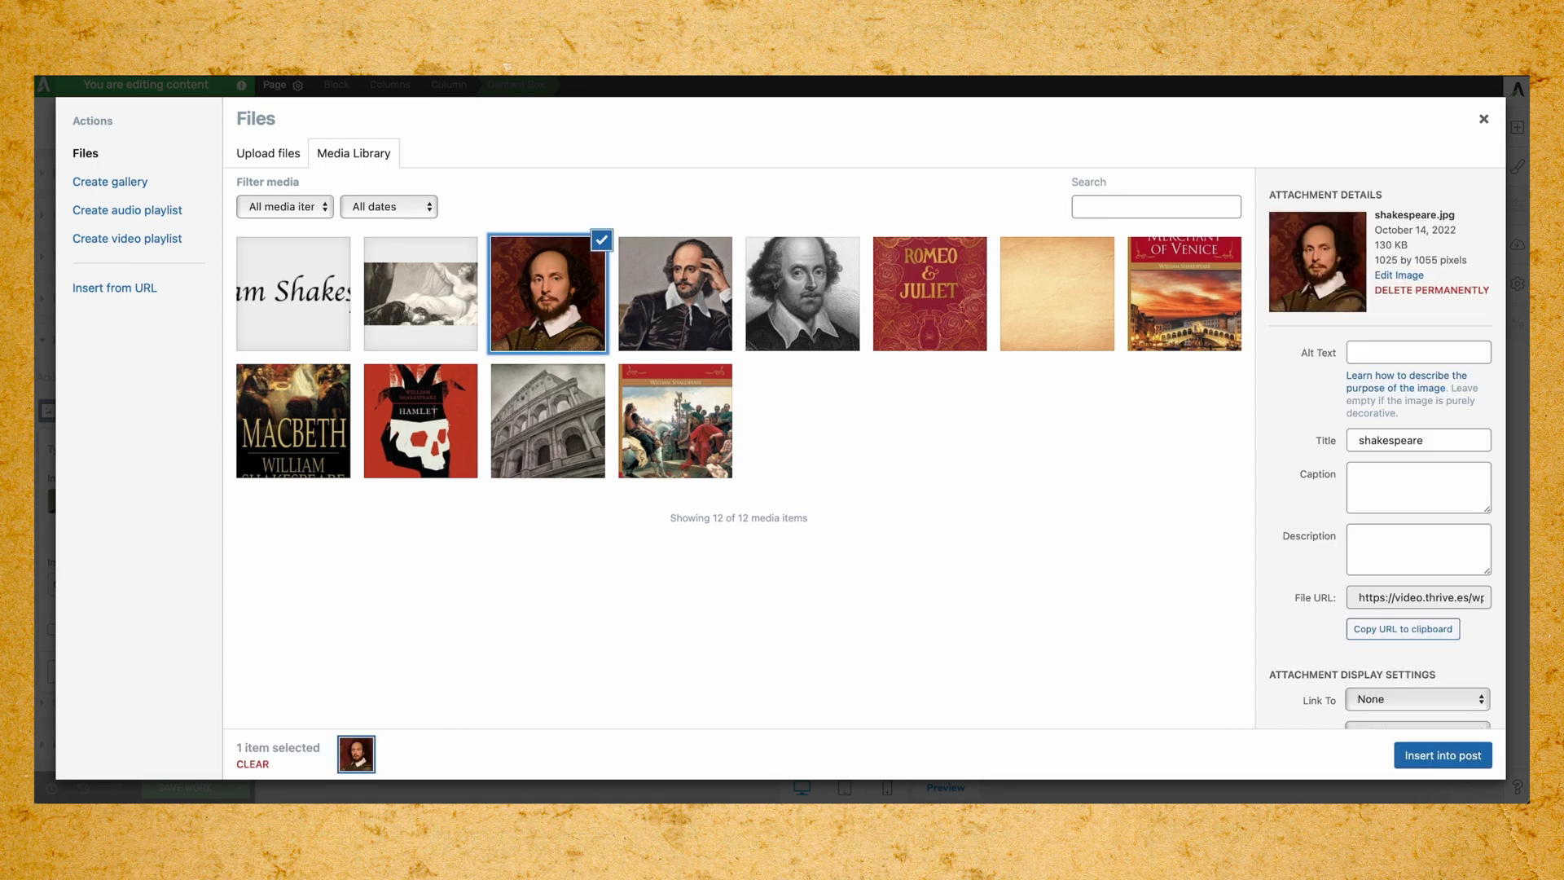
{"action": "left_click", "coordinate": [1443, 754]}
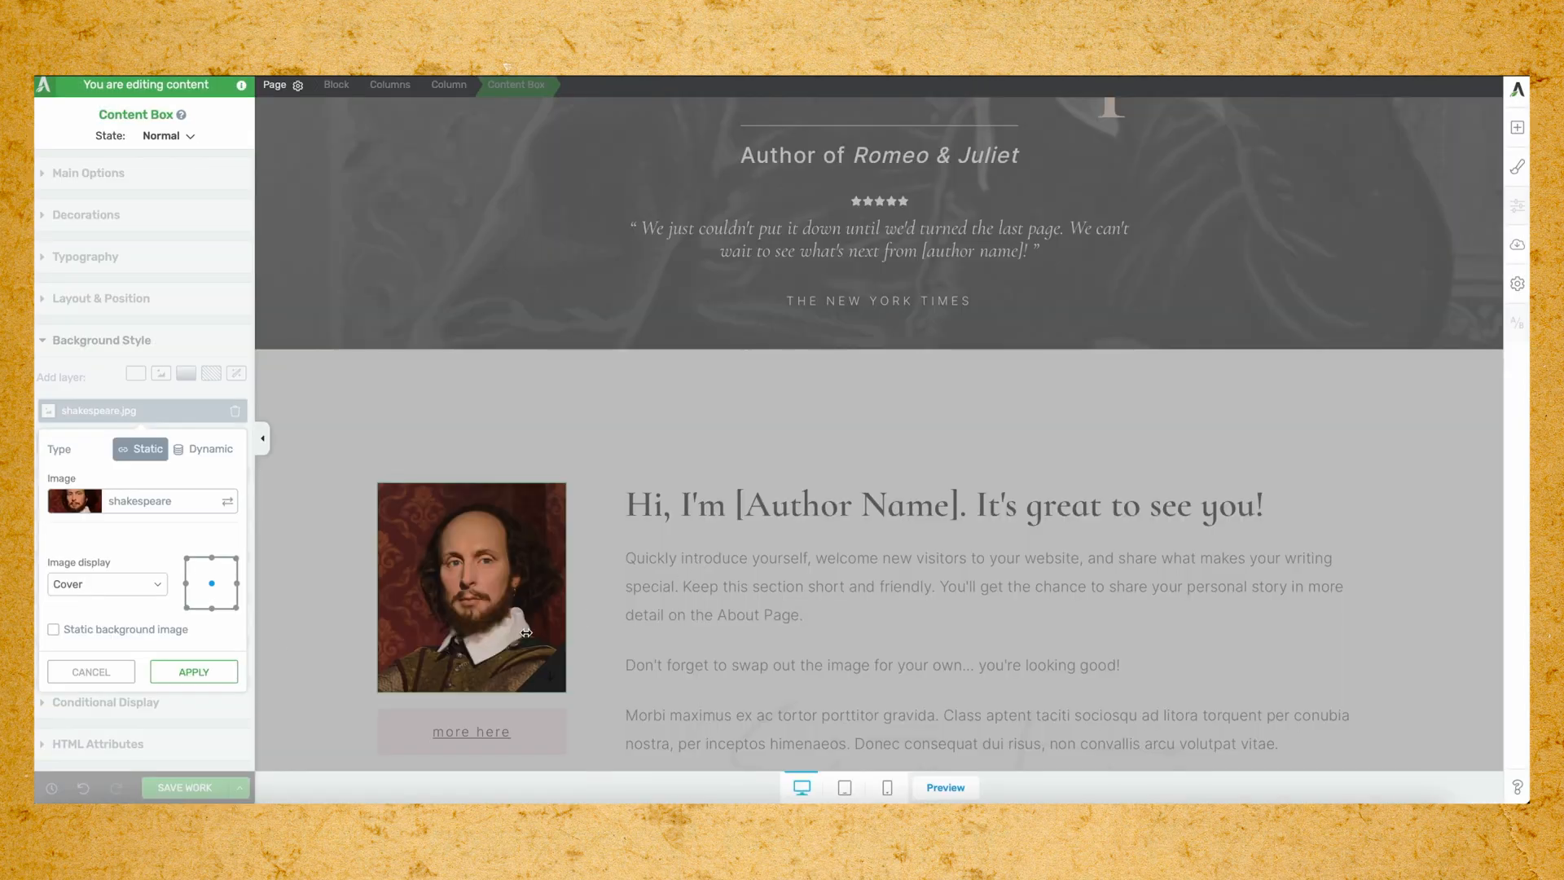
{"action": "left_click", "coordinate": [194, 671]}
Set the "more here" button's background color to the saved custom color #d2baa1 and apply it.
{"action": "scroll", "coordinate": [571, 613], "scroll_direction": "down", "scroll_amount": 2}
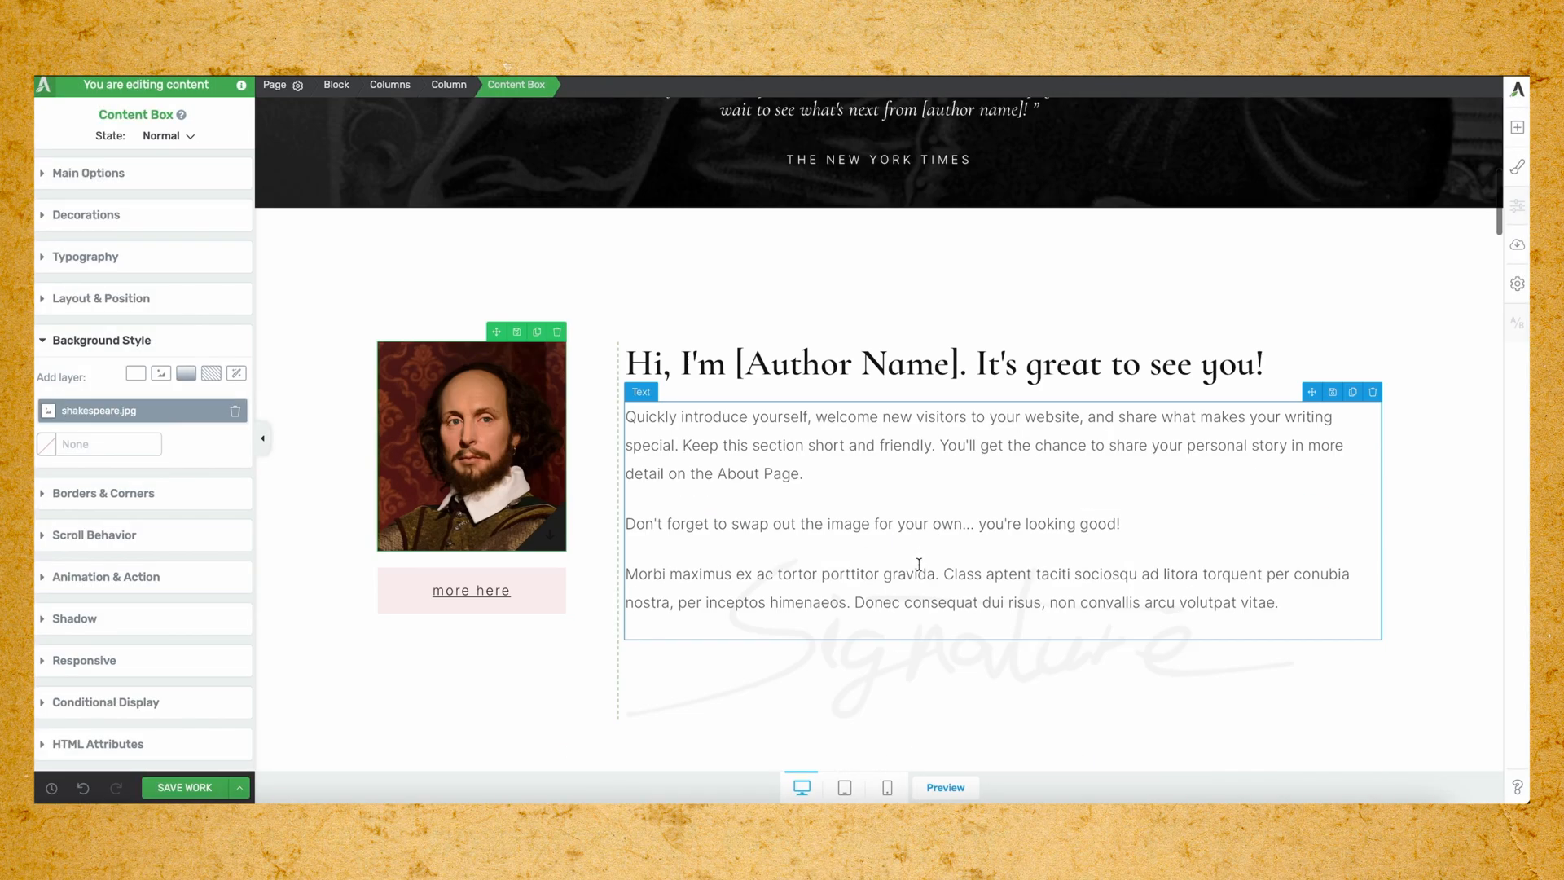
{"action": "left_click", "coordinate": [559, 605]}
{"action": "left_click", "coordinate": [47, 441]}
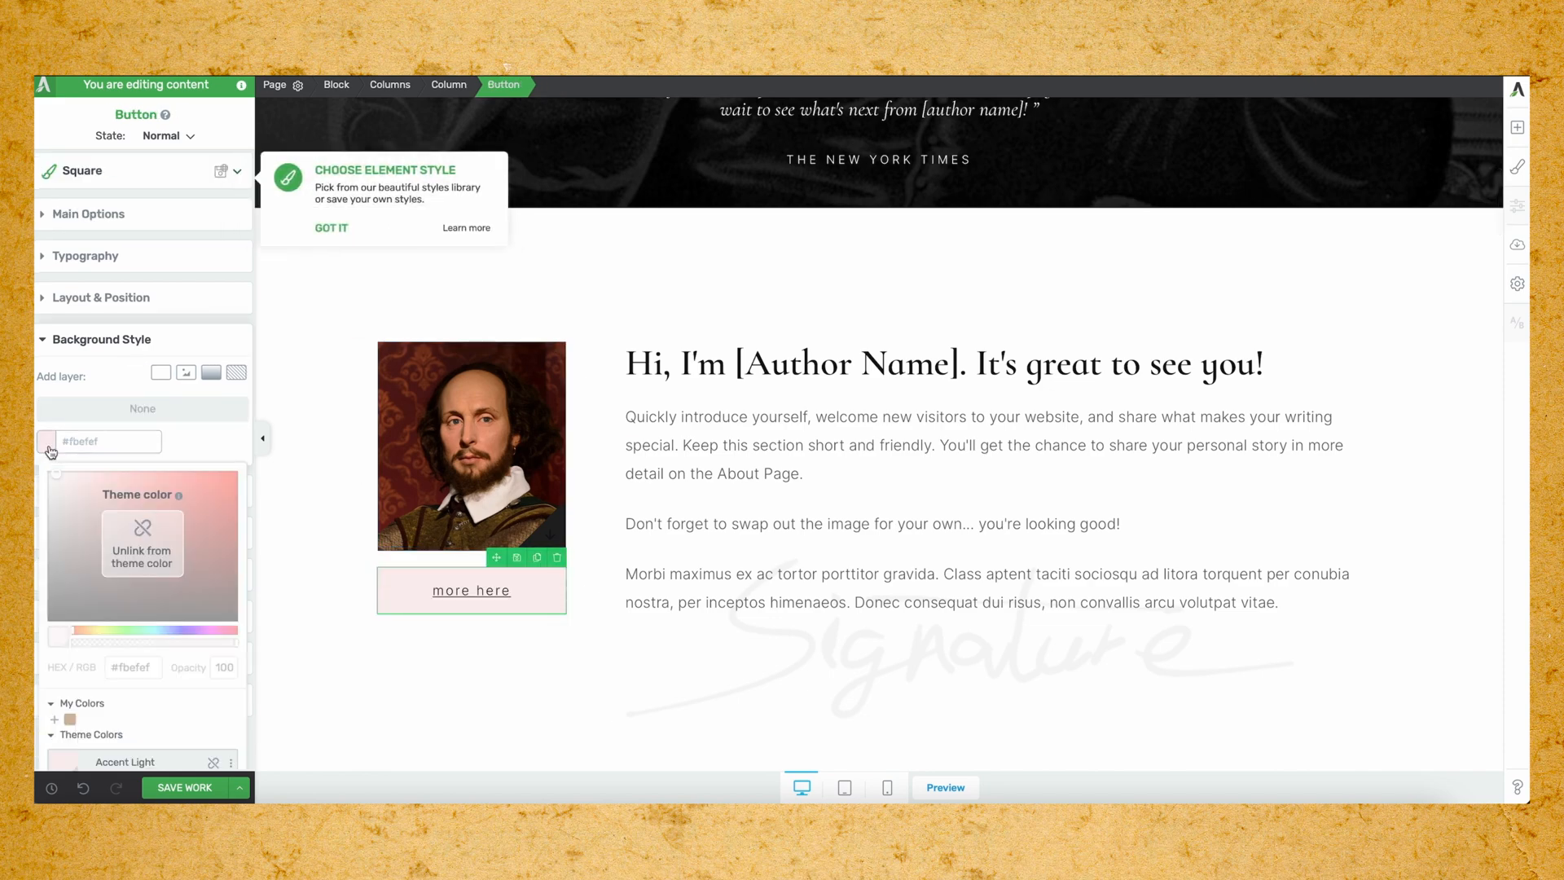
{"action": "scroll", "coordinate": [49, 450], "scroll_direction": "down", "scroll_amount": 2}
{"action": "left_click", "coordinate": [70, 613]}
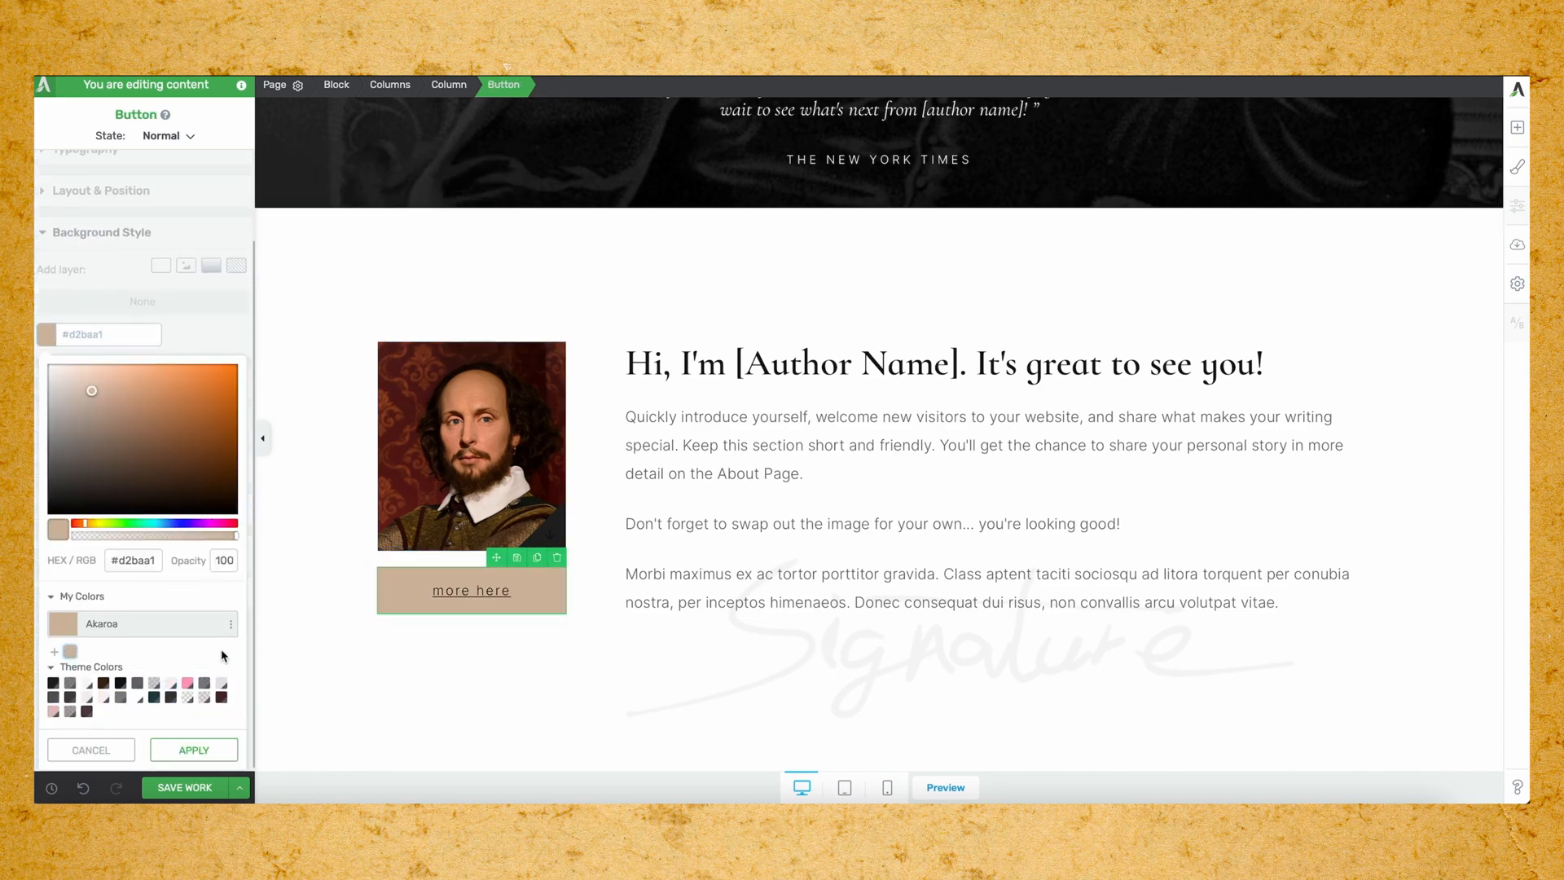
{"action": "left_click", "coordinate": [193, 756]}
{"action": "left_click", "coordinate": [878, 705]}
Replace the [Author Name] placeholder in the introduction heading with "William Shakespeare".
{"action": "scroll", "coordinate": [706, 756], "scroll_direction": "up", "scroll_amount": 1}
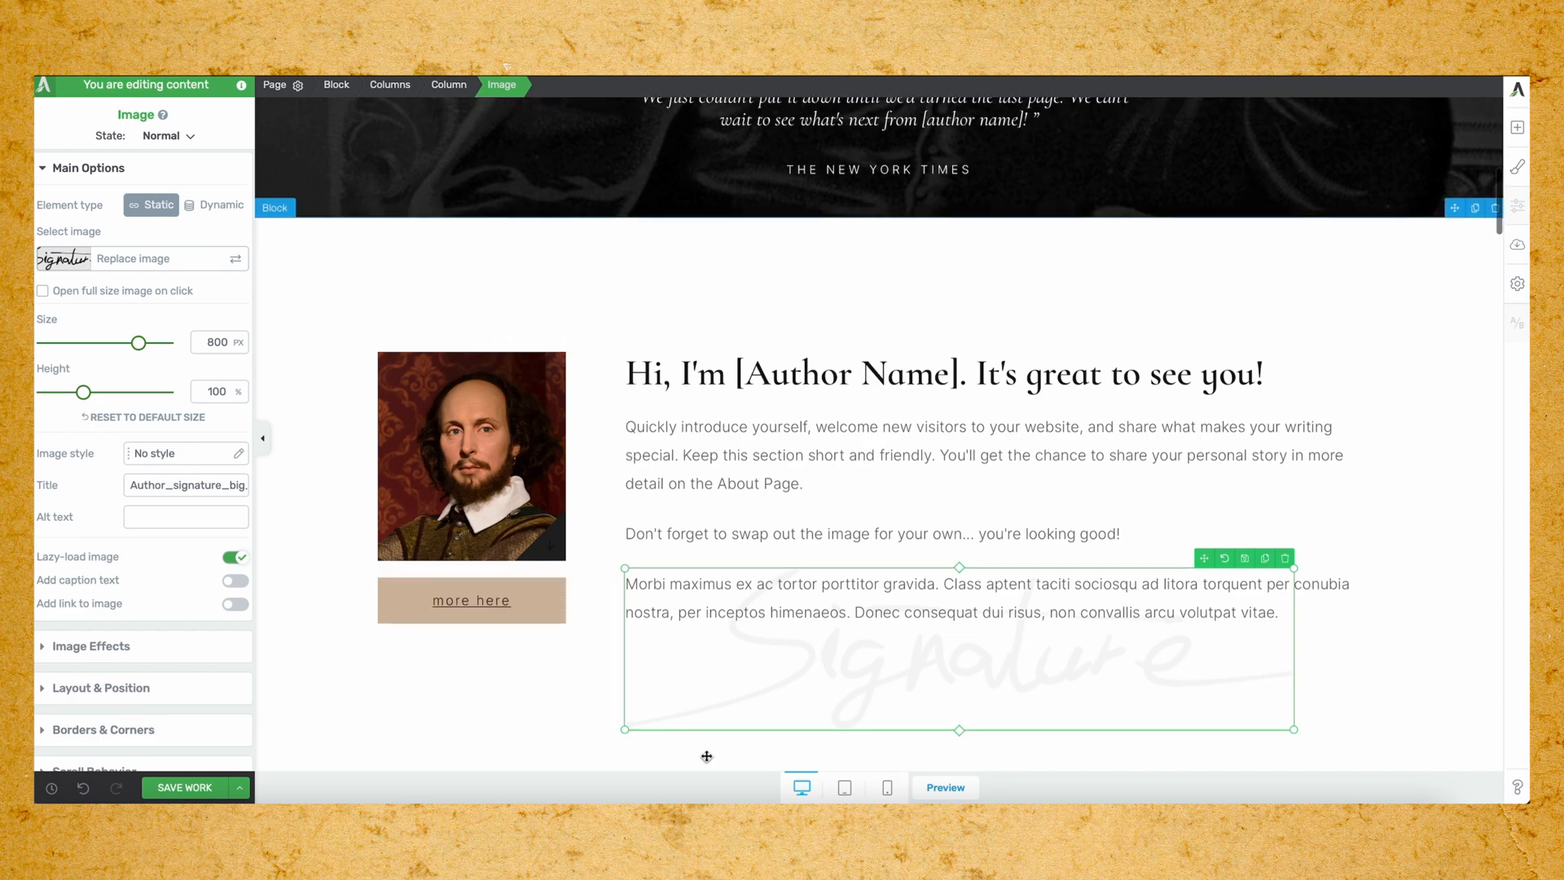
{"action": "scroll", "coordinate": [707, 756], "scroll_direction": "down", "scroll_amount": 2}
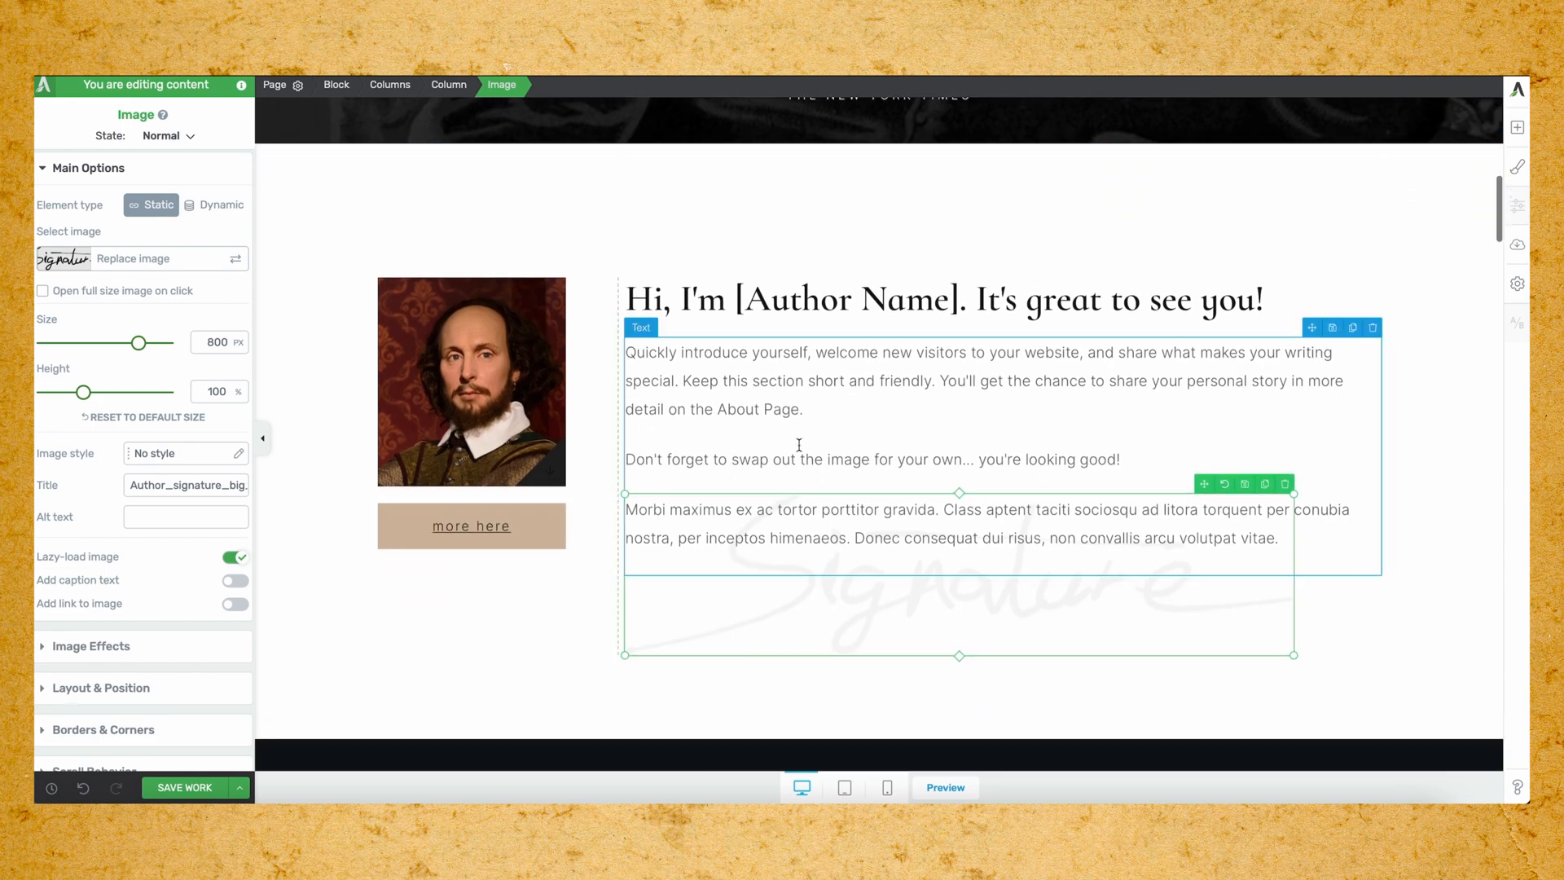
{"action": "left_click", "coordinate": [737, 299]}
{"action": "left_click_drag", "start_coordinate": [736, 299], "coordinate": [959, 305]}
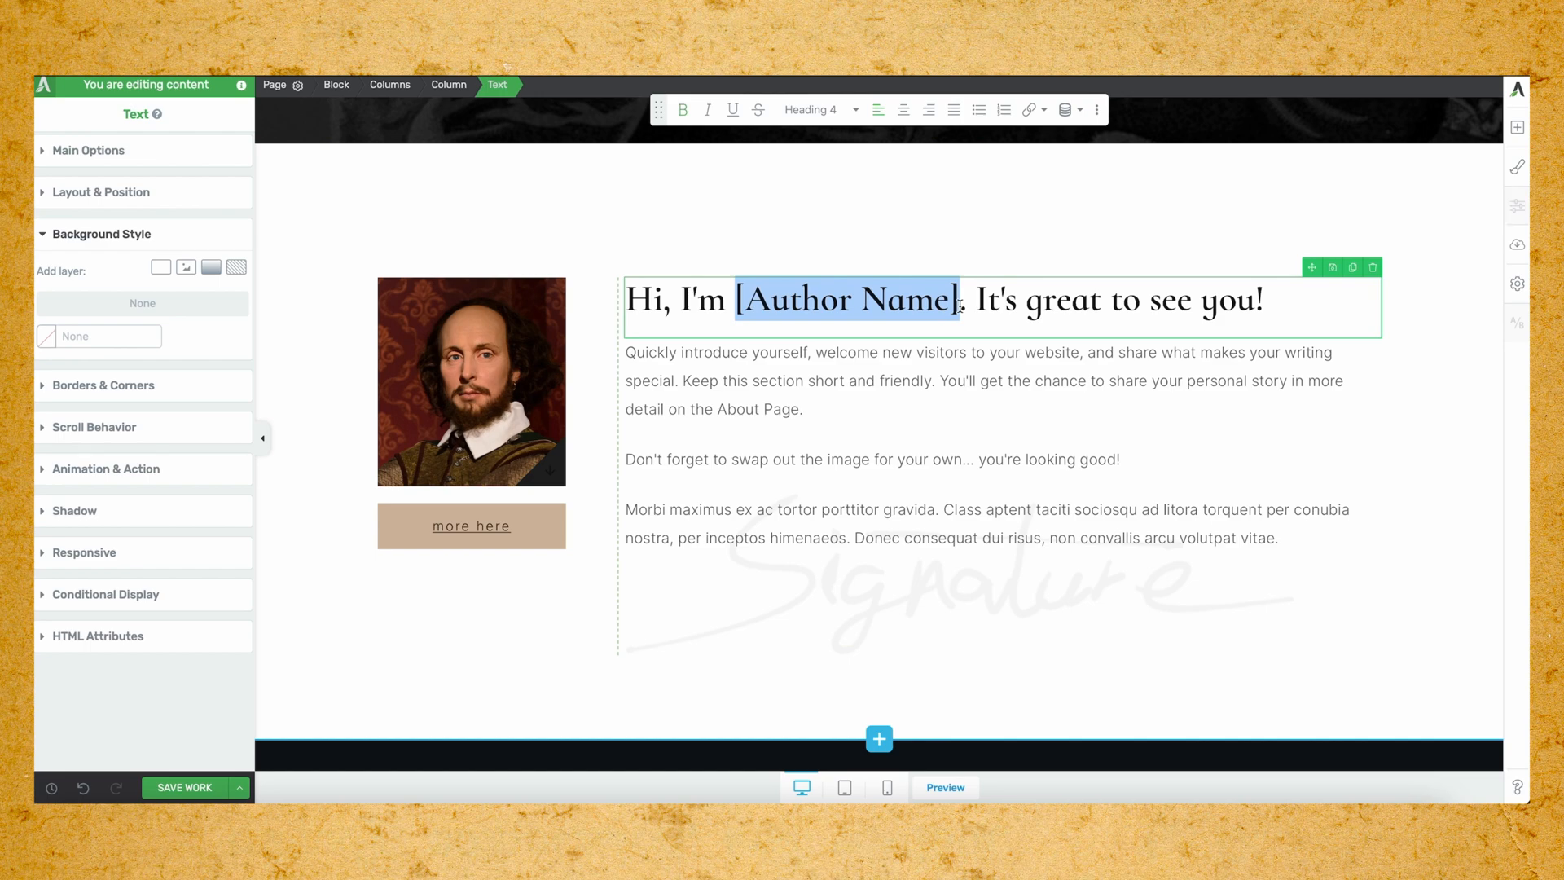
{"action": "type", "text": "William Shakespe"}
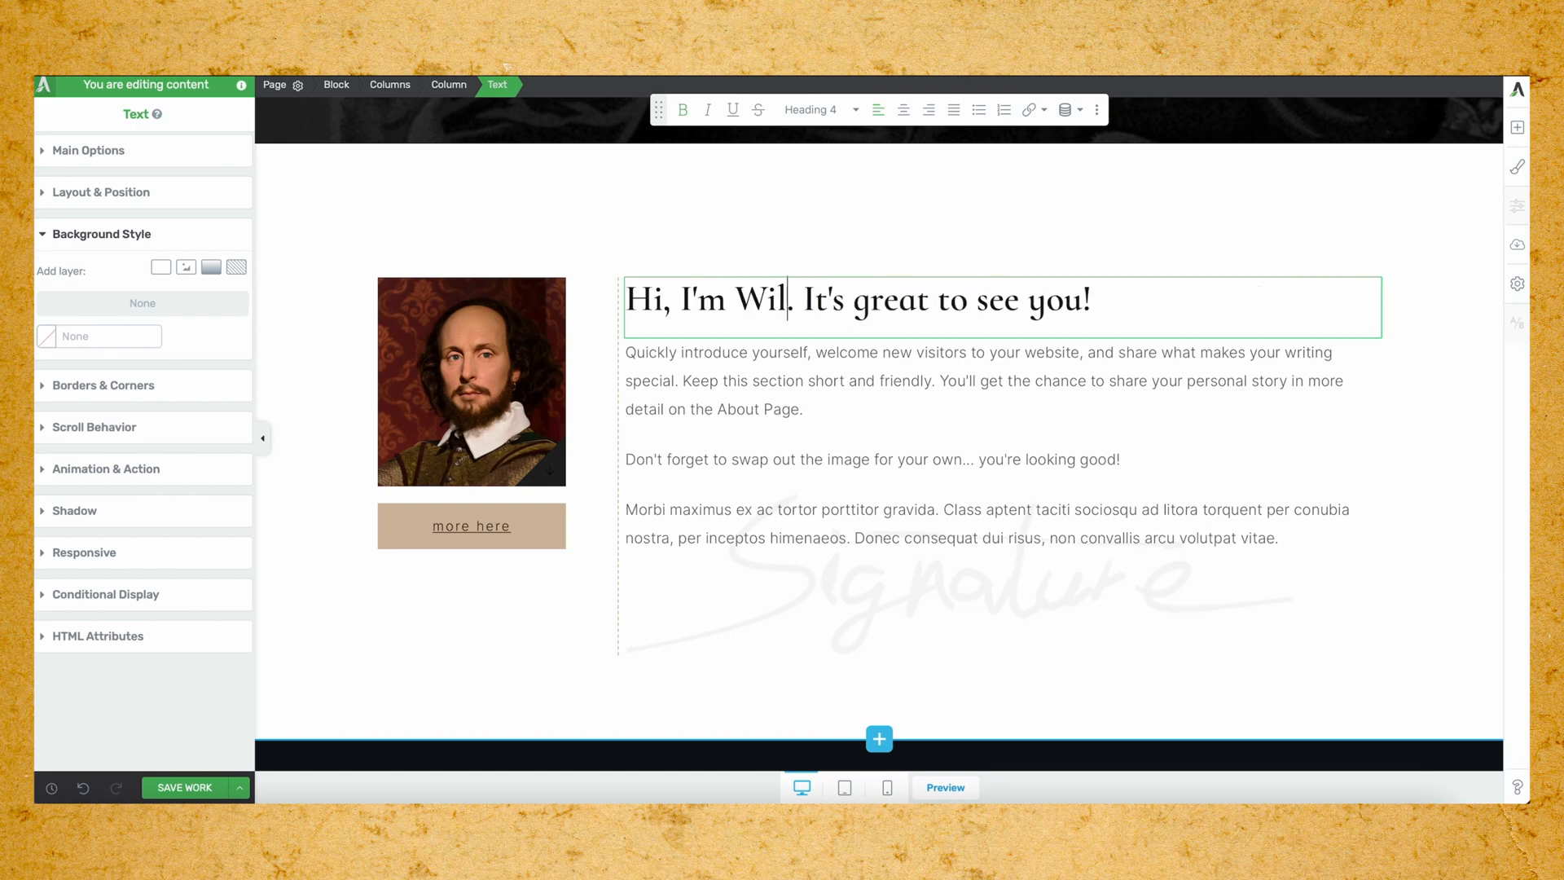
{"action": "type", "text": "are"}
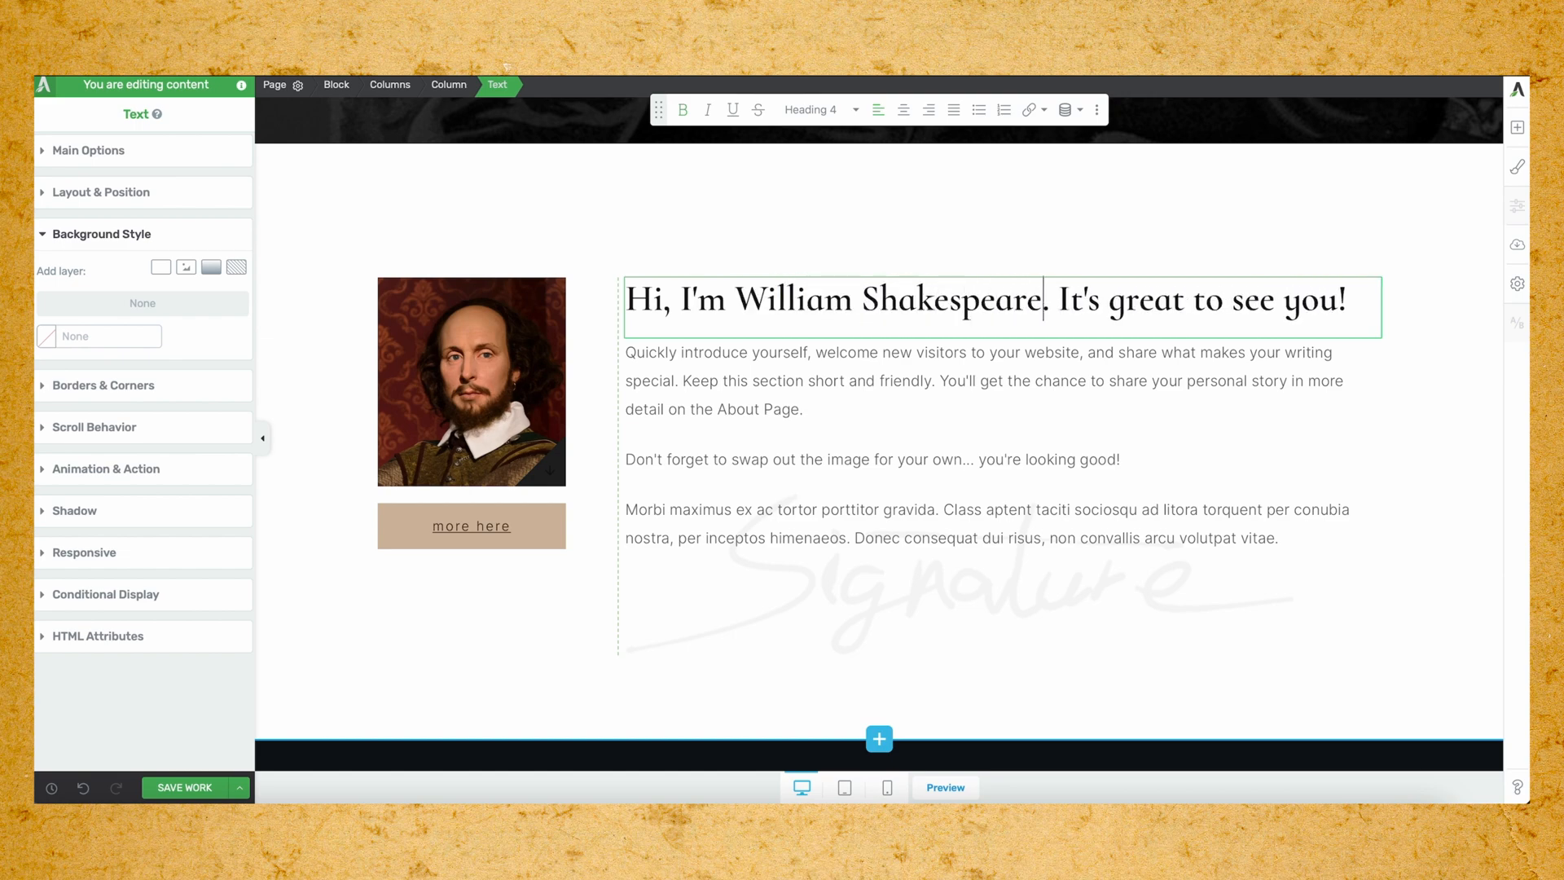
Review the customized hero and introduction sections, and open the main options of the book image gallery under Discover the Books.
{"action": "scroll", "coordinate": [921, 440], "scroll_direction": "up", "scroll_amount": 10}
{"action": "scroll", "coordinate": [922, 440], "scroll_direction": "down", "scroll_amount": 1}
{"action": "scroll", "coordinate": [922, 440], "scroll_direction": "down", "scroll_amount": 10}
{"action": "scroll", "coordinate": [922, 440], "scroll_direction": "up", "scroll_amount": 11}
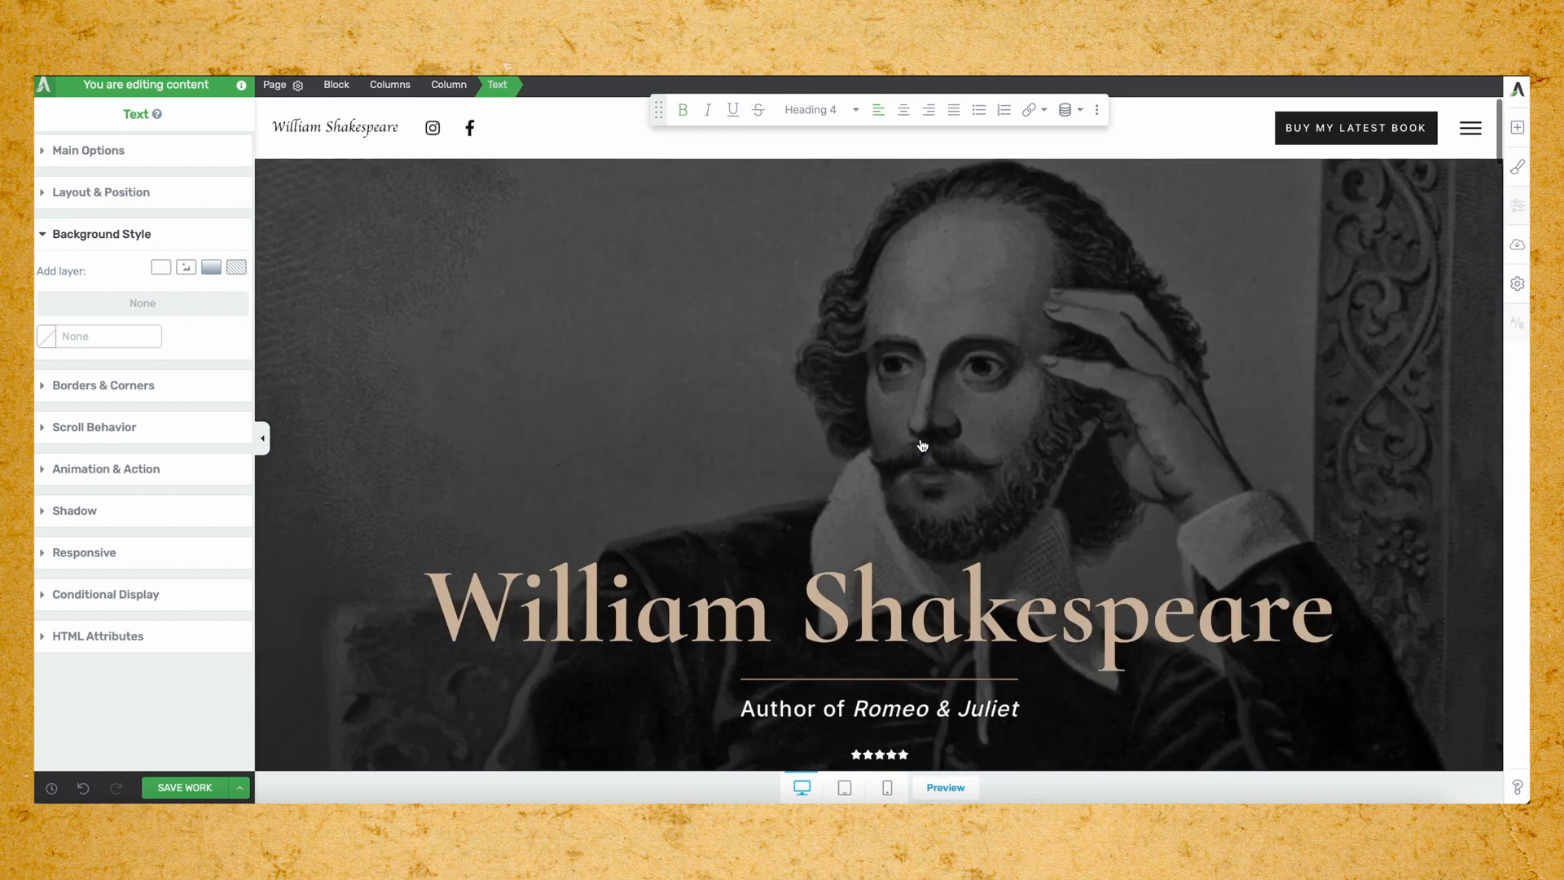
{"action": "scroll", "coordinate": [734, 466], "scroll_direction": "down", "scroll_amount": 8}
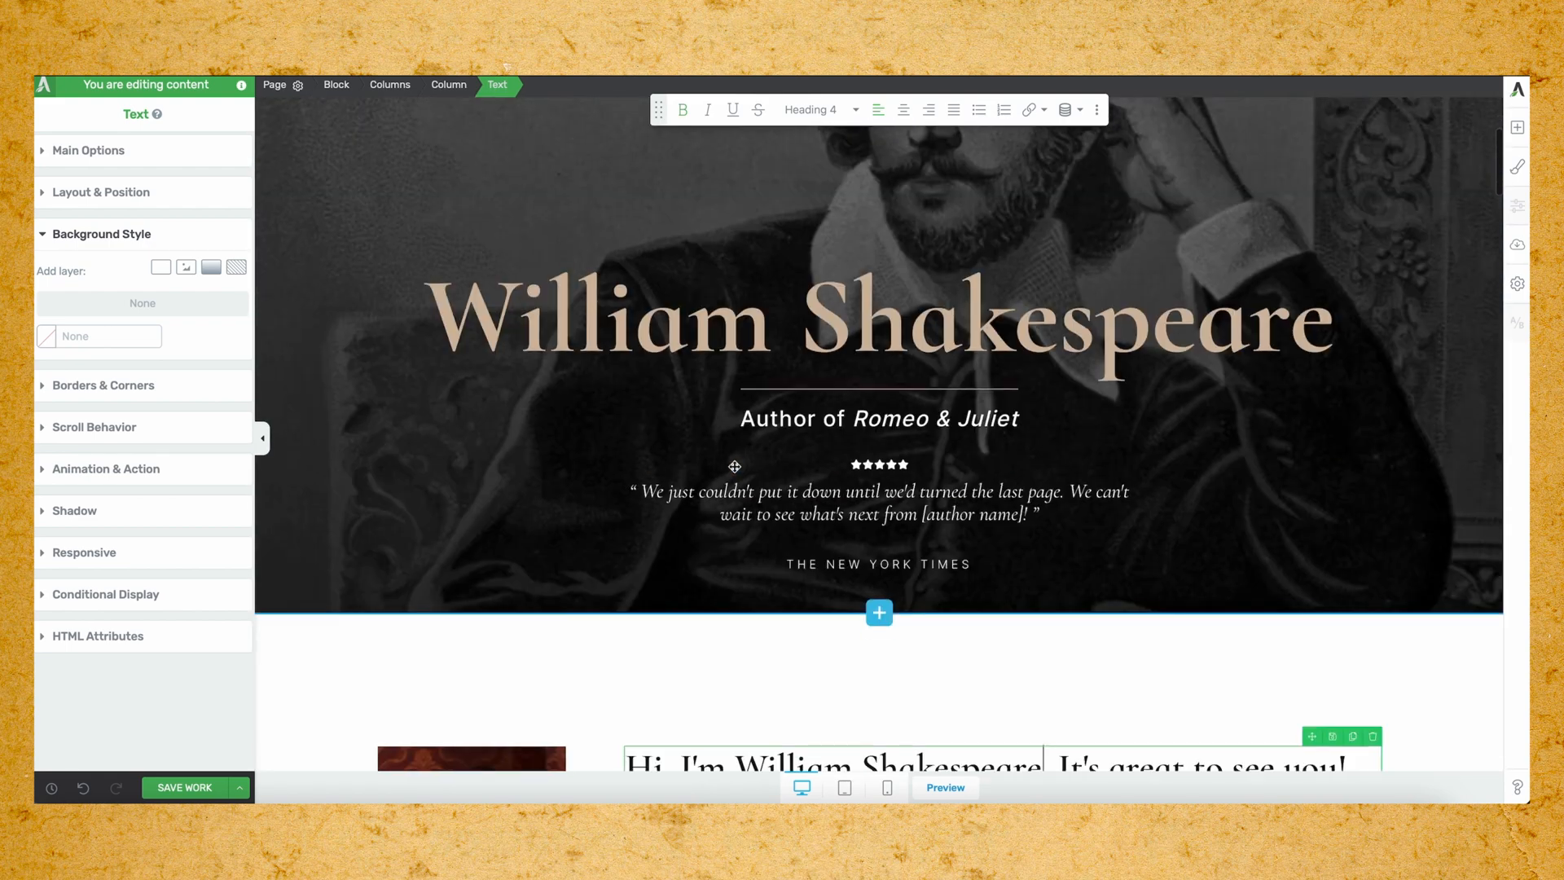
{"action": "scroll", "coordinate": [734, 466], "scroll_direction": "down", "scroll_amount": 5}
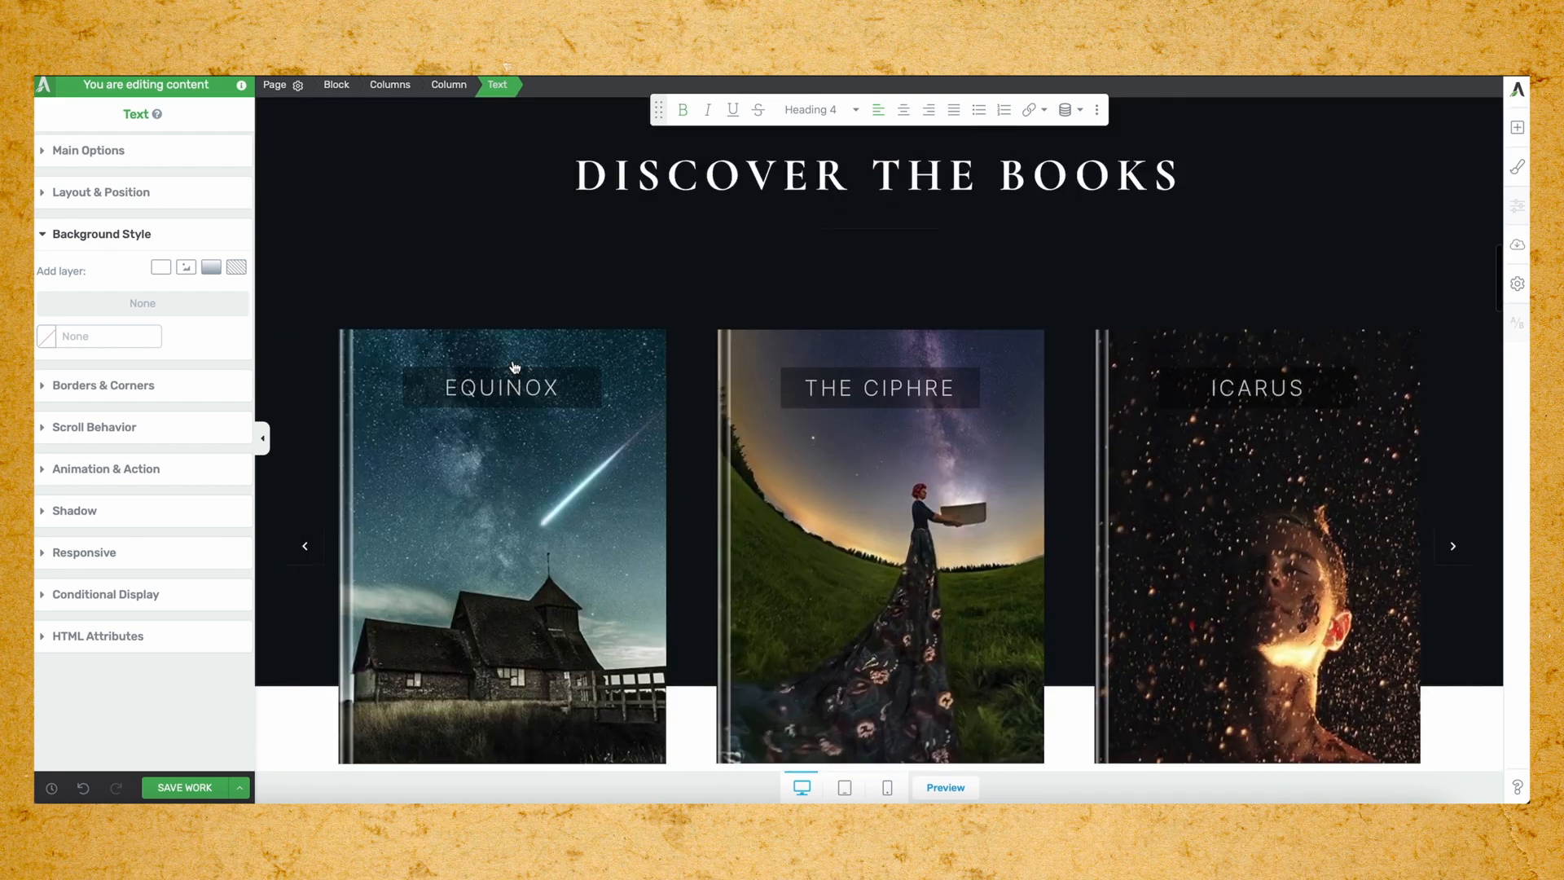
{"action": "left_click", "coordinate": [454, 477]}
{"action": "left_click", "coordinate": [89, 150]}
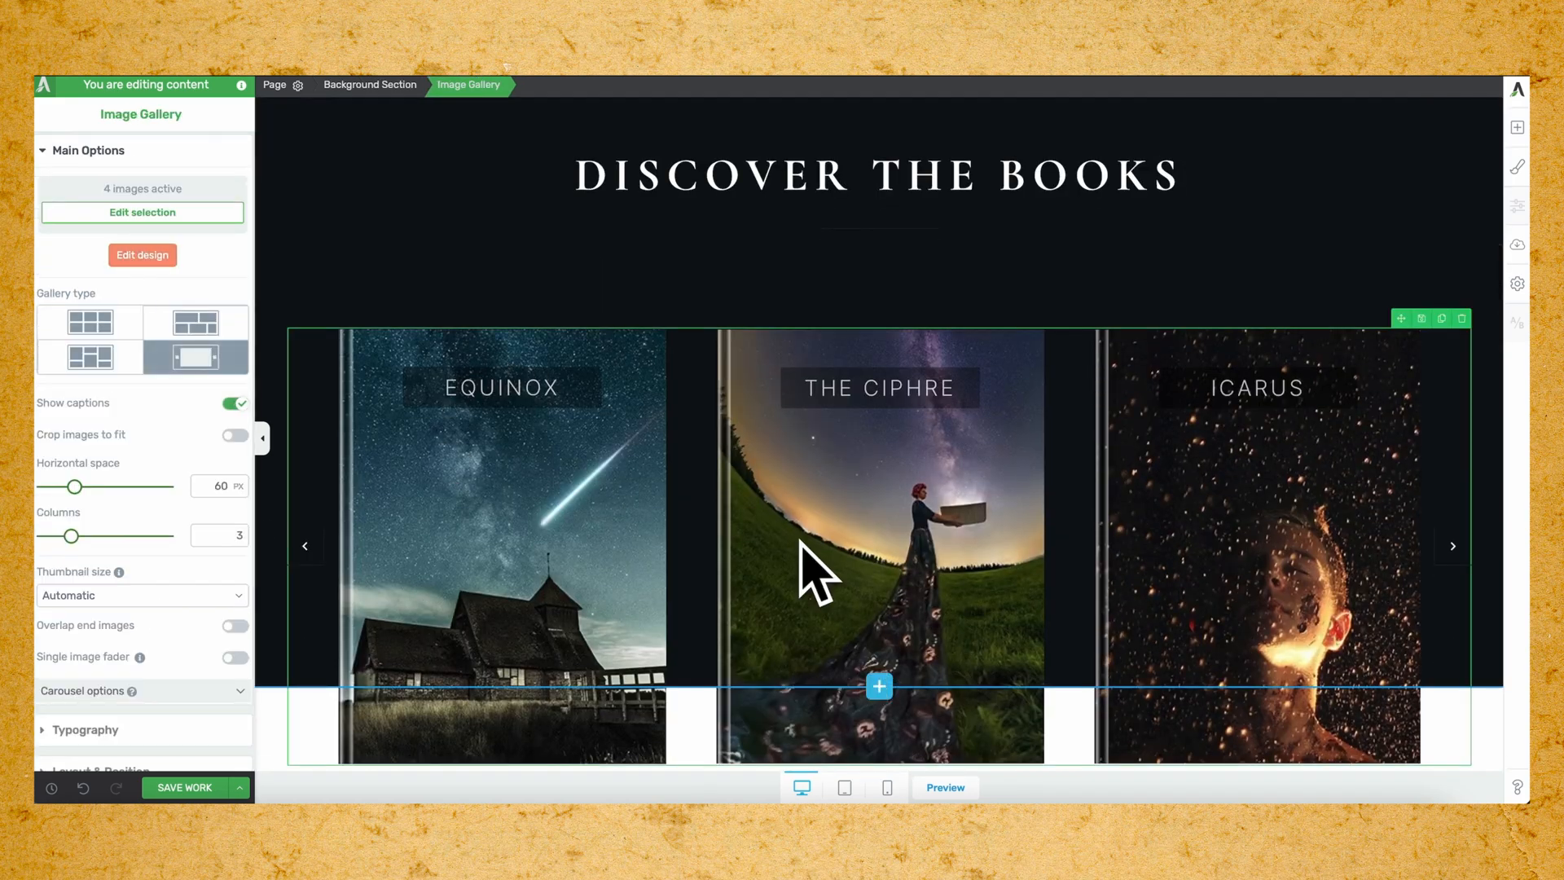
{"action": "scroll", "coordinate": [595, 502], "scroll_direction": "down", "scroll_amount": 1}
{"action": "scroll", "coordinate": [596, 506], "scroll_direction": "up", "scroll_amount": 1}
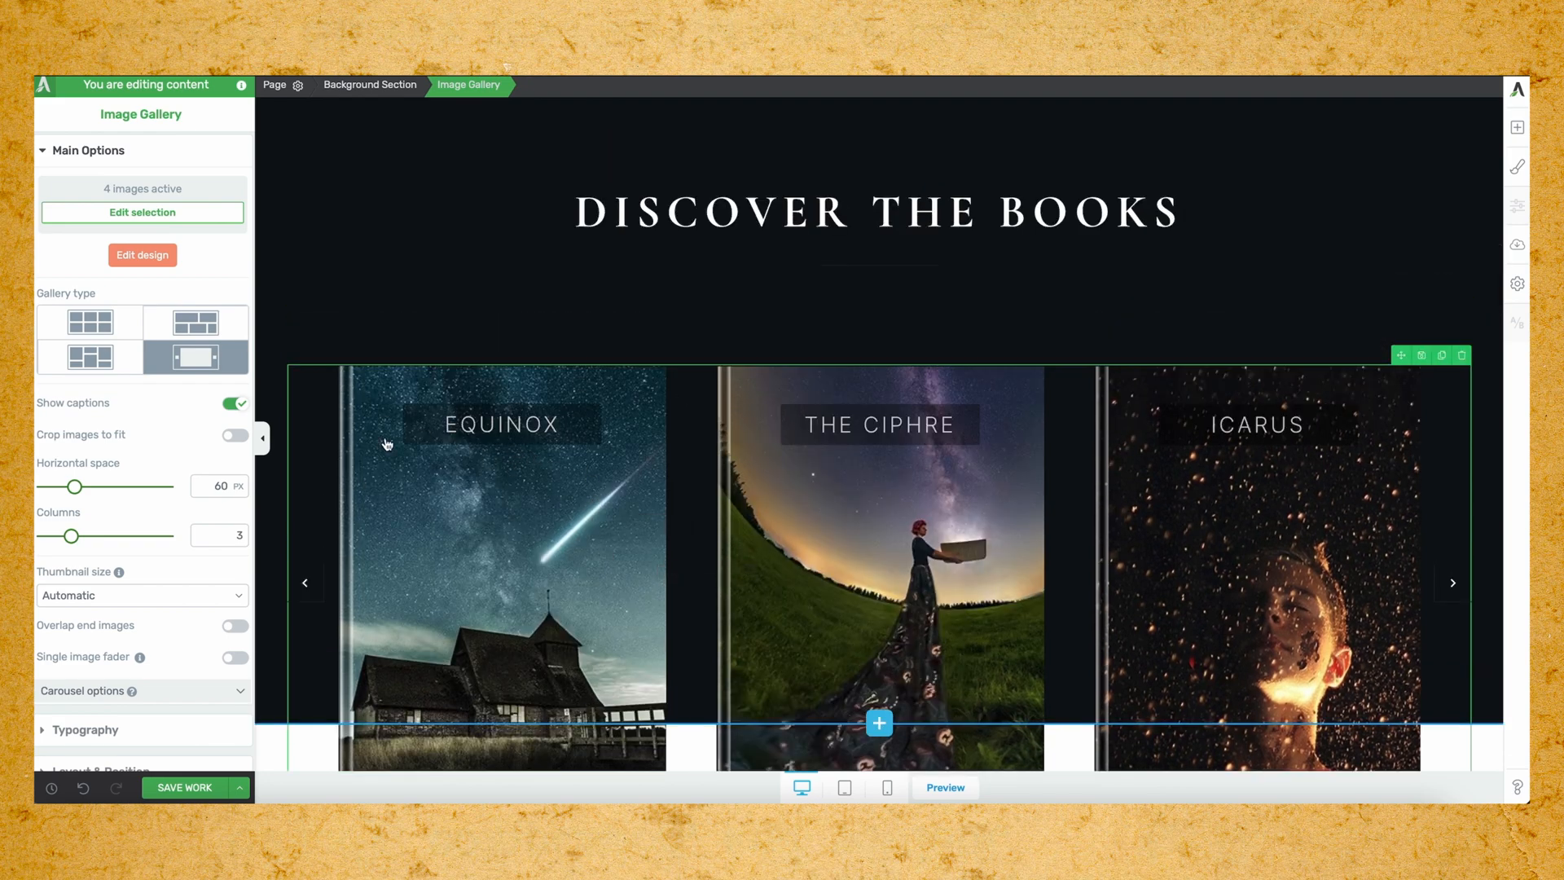
Inspect the caption and image settings in the book gallery's design edit mode, and exit that mode.
{"action": "left_click", "coordinate": [159, 263]}
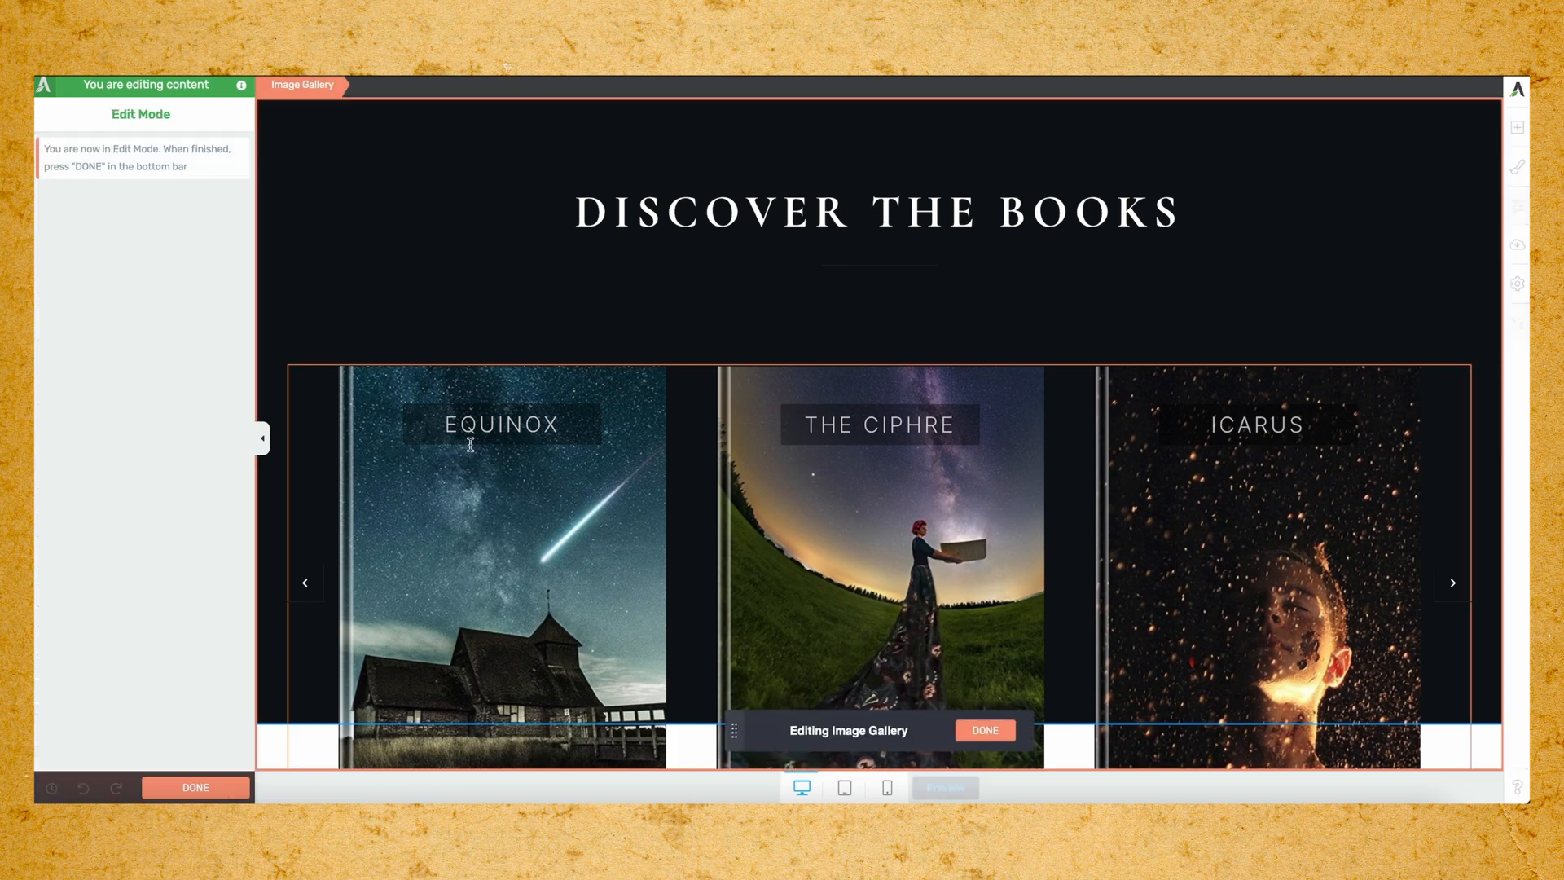
{"action": "left_click", "coordinate": [578, 428]}
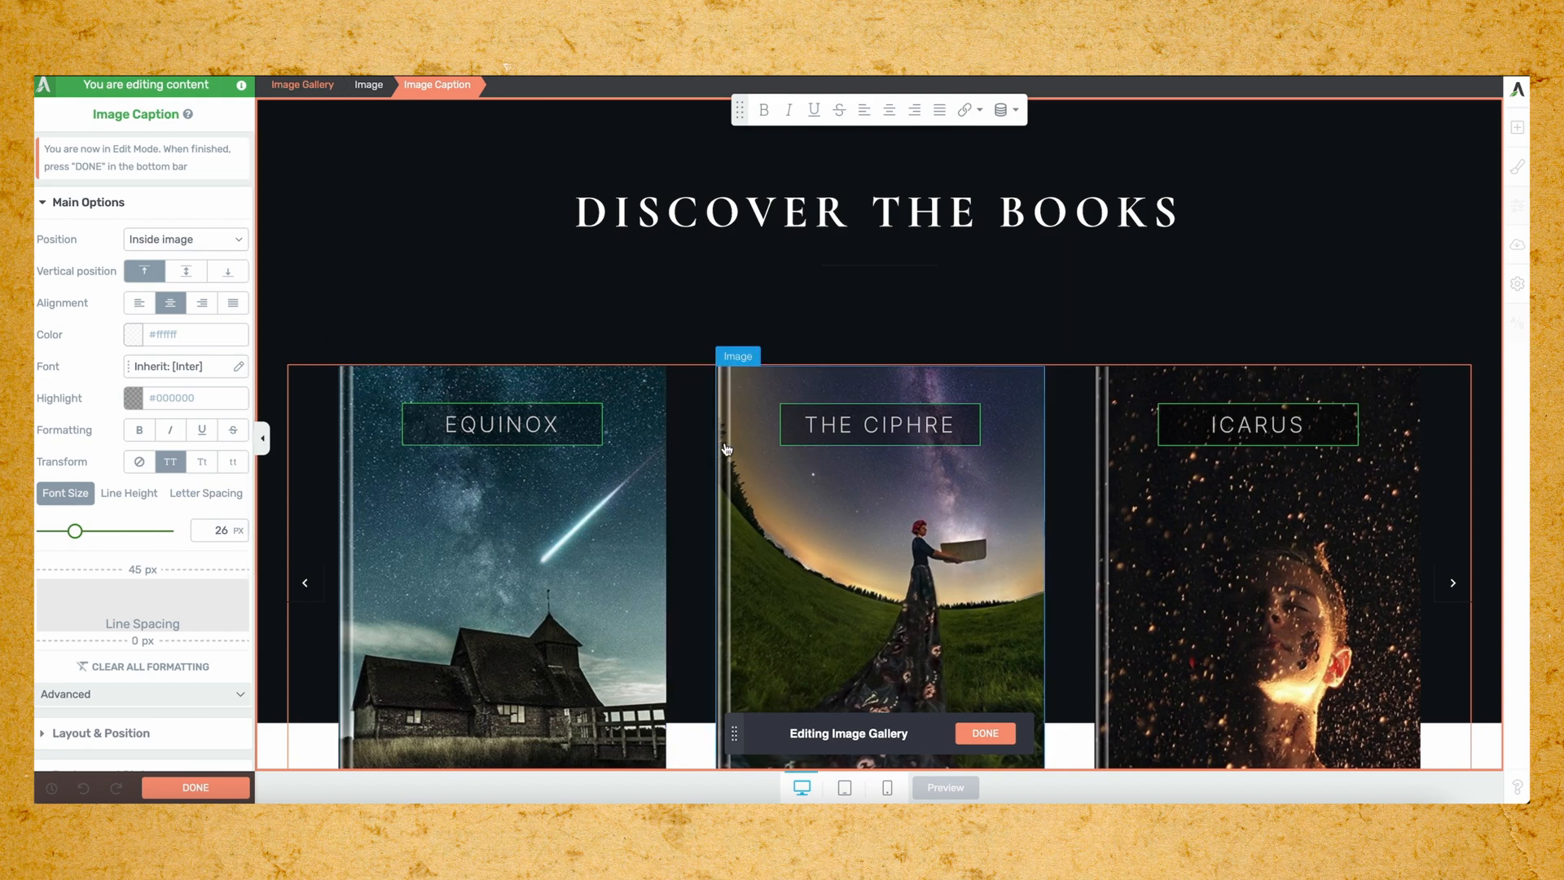
{"action": "left_click", "coordinate": [869, 410]}
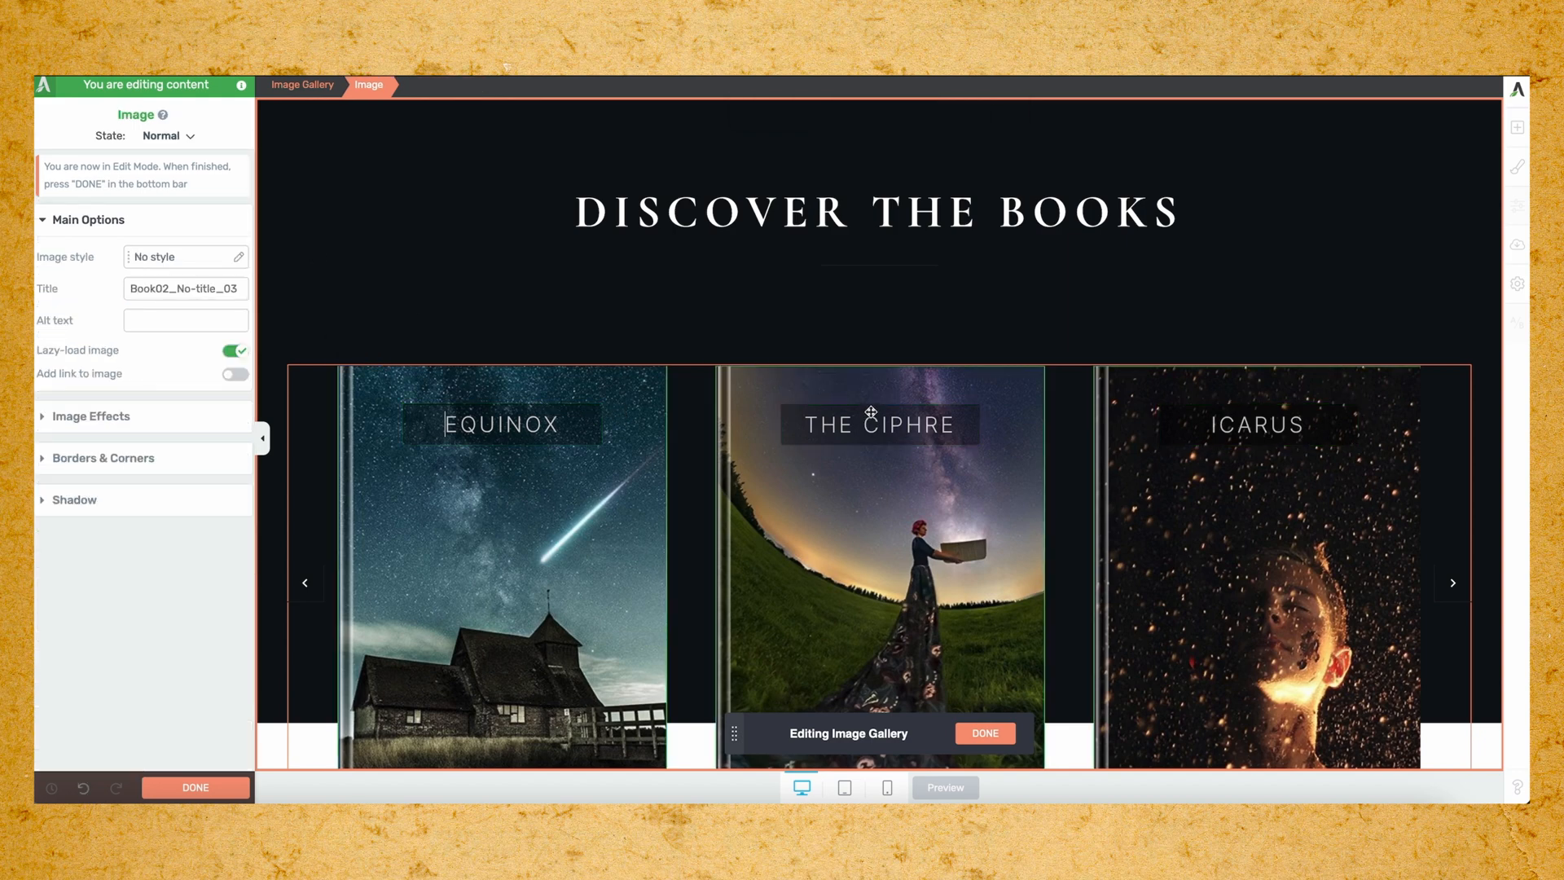
{"action": "left_click", "coordinate": [594, 440]}
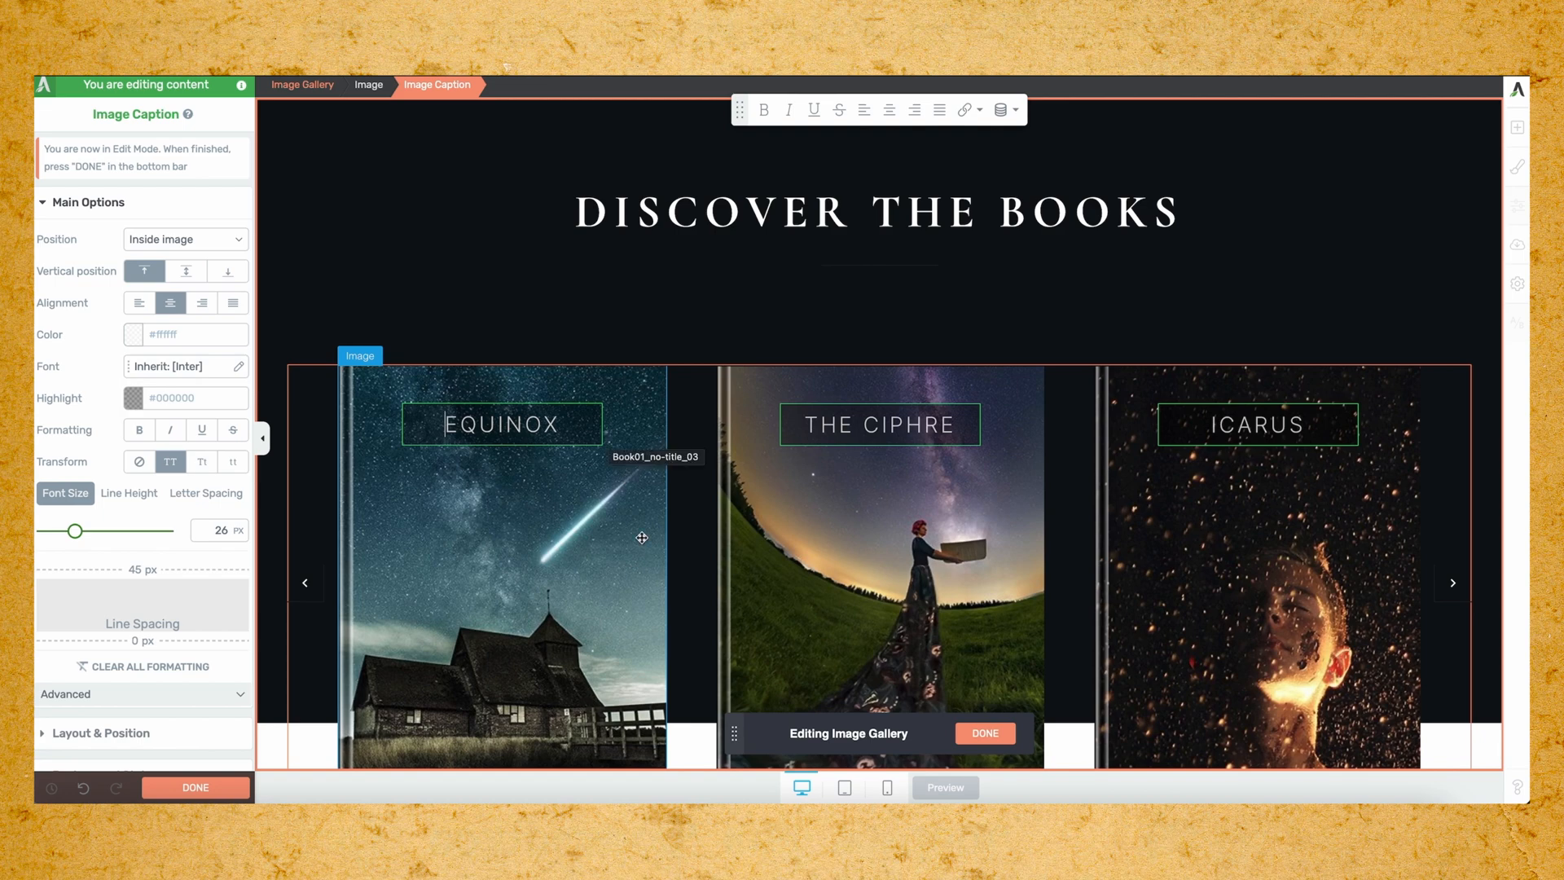
{"action": "scroll", "coordinate": [642, 538], "scroll_direction": "down", "scroll_amount": 3}
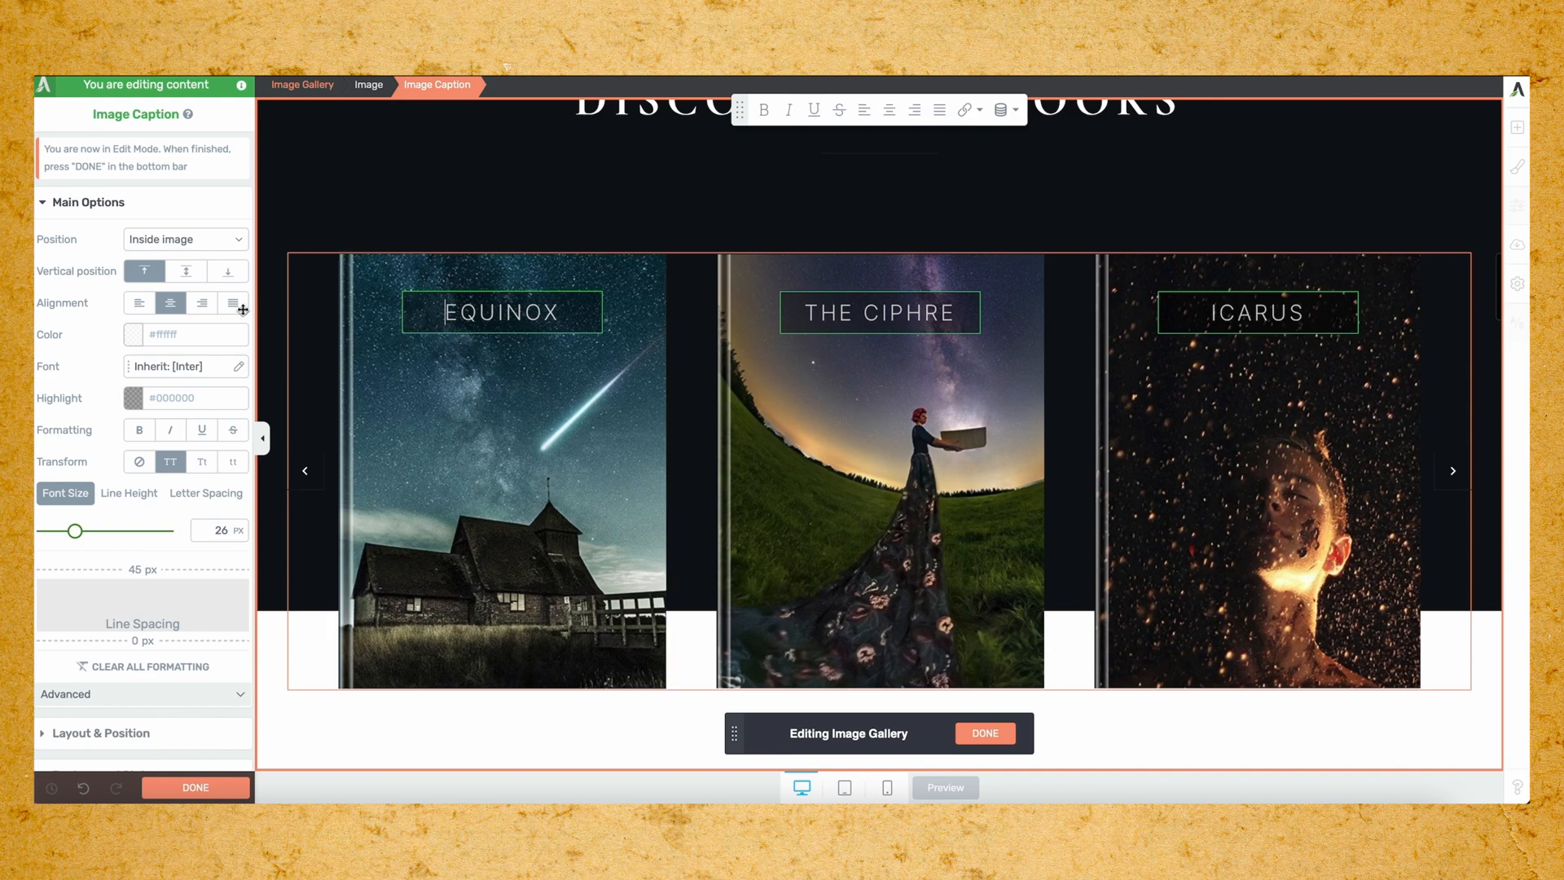
{"action": "left_click", "coordinate": [287, 328]}
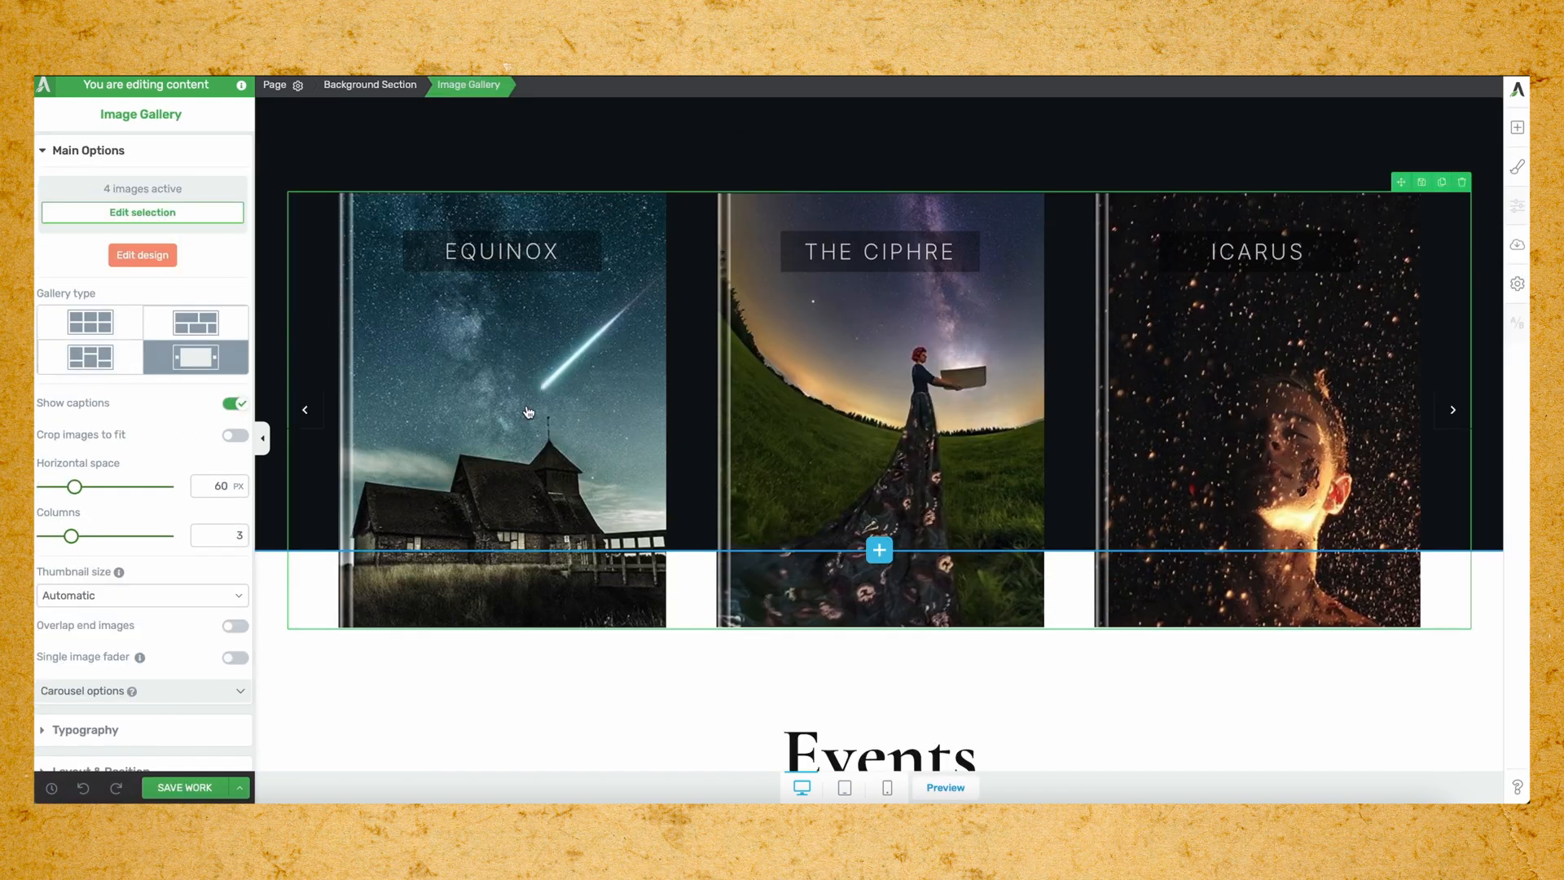
Turn off the book gallery's captions and remove all four placeholder images from its selection.
{"action": "left_click", "coordinate": [236, 404]}
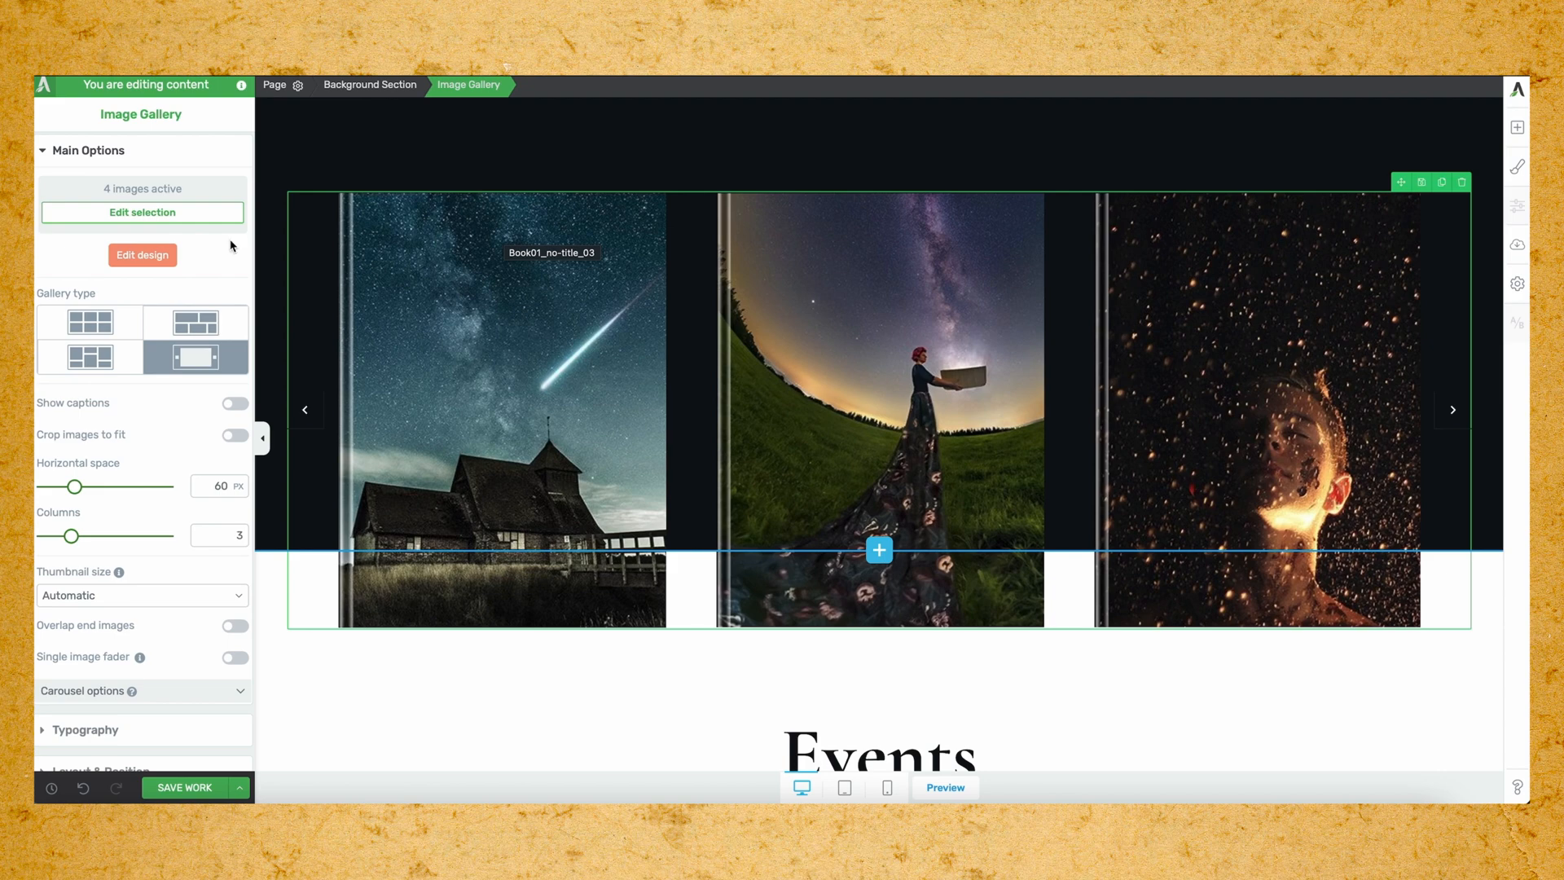
{"action": "left_click", "coordinate": [143, 212]}
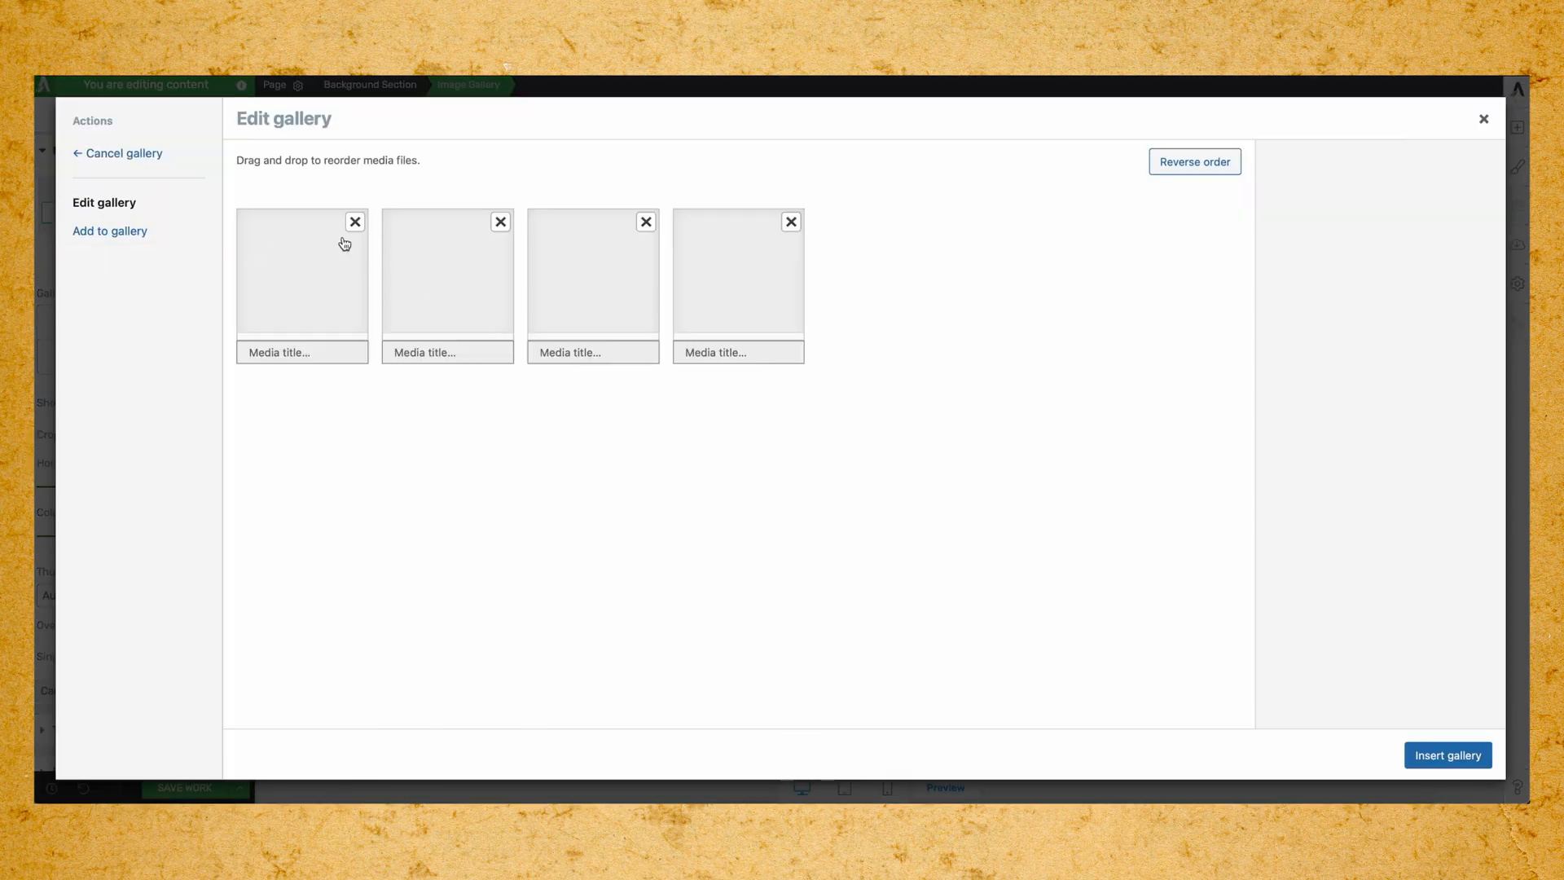
{"action": "left_click", "coordinate": [351, 224]}
{"action": "left_click", "coordinate": [351, 224]}
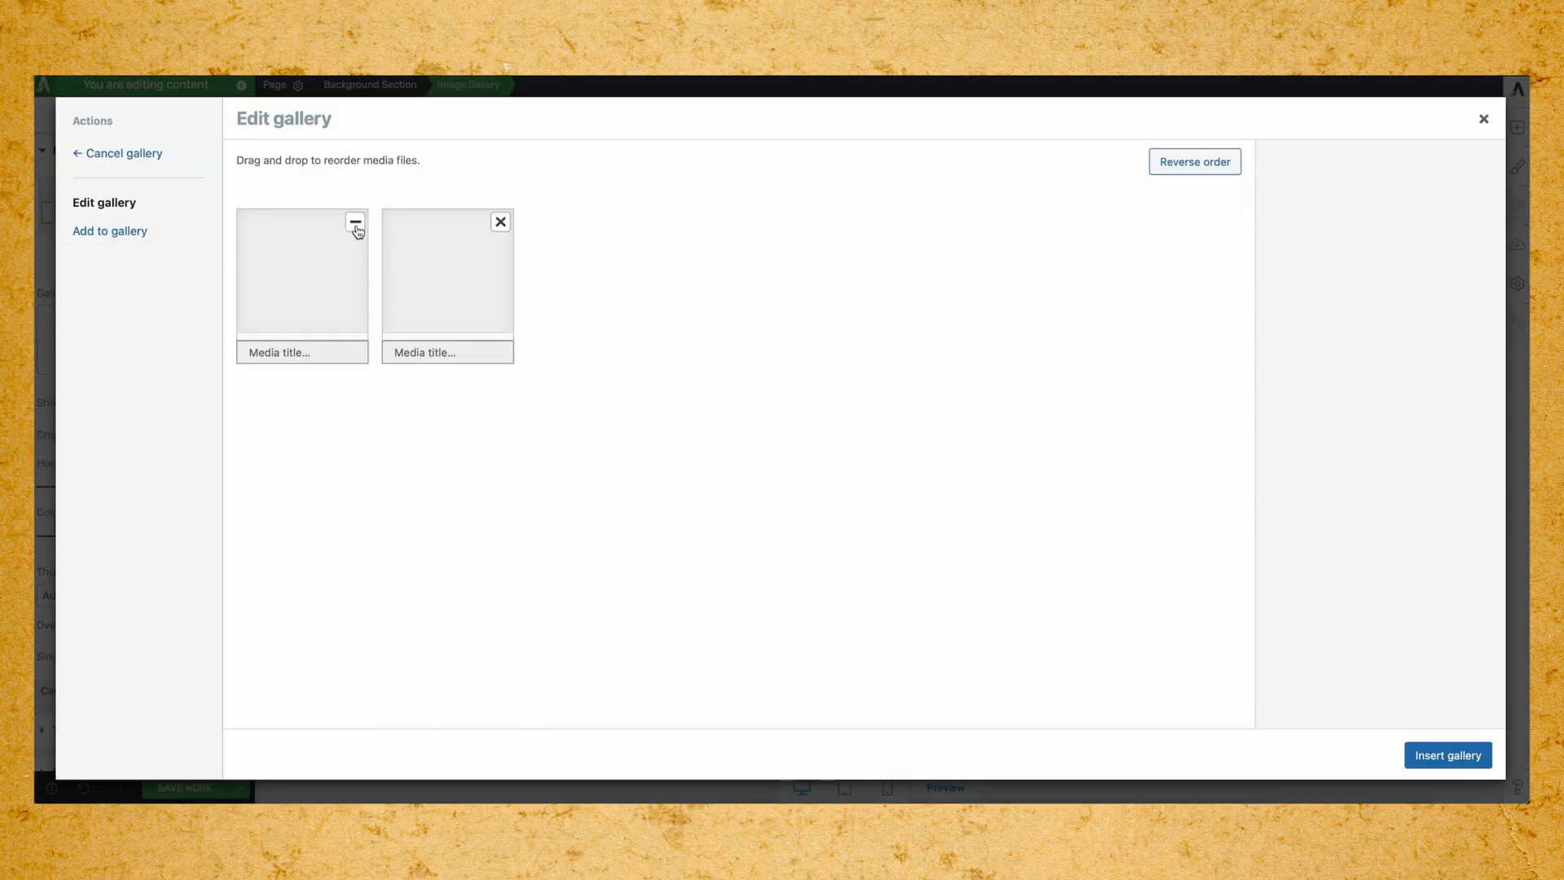
{"action": "left_click", "coordinate": [351, 224]}
{"action": "left_click", "coordinate": [351, 224]}
Add the Romeo & Juliet cover (romeo.jpg) and the Macbeth cover from the media library to the gallery selection.
{"action": "left_click", "coordinate": [161, 233]}
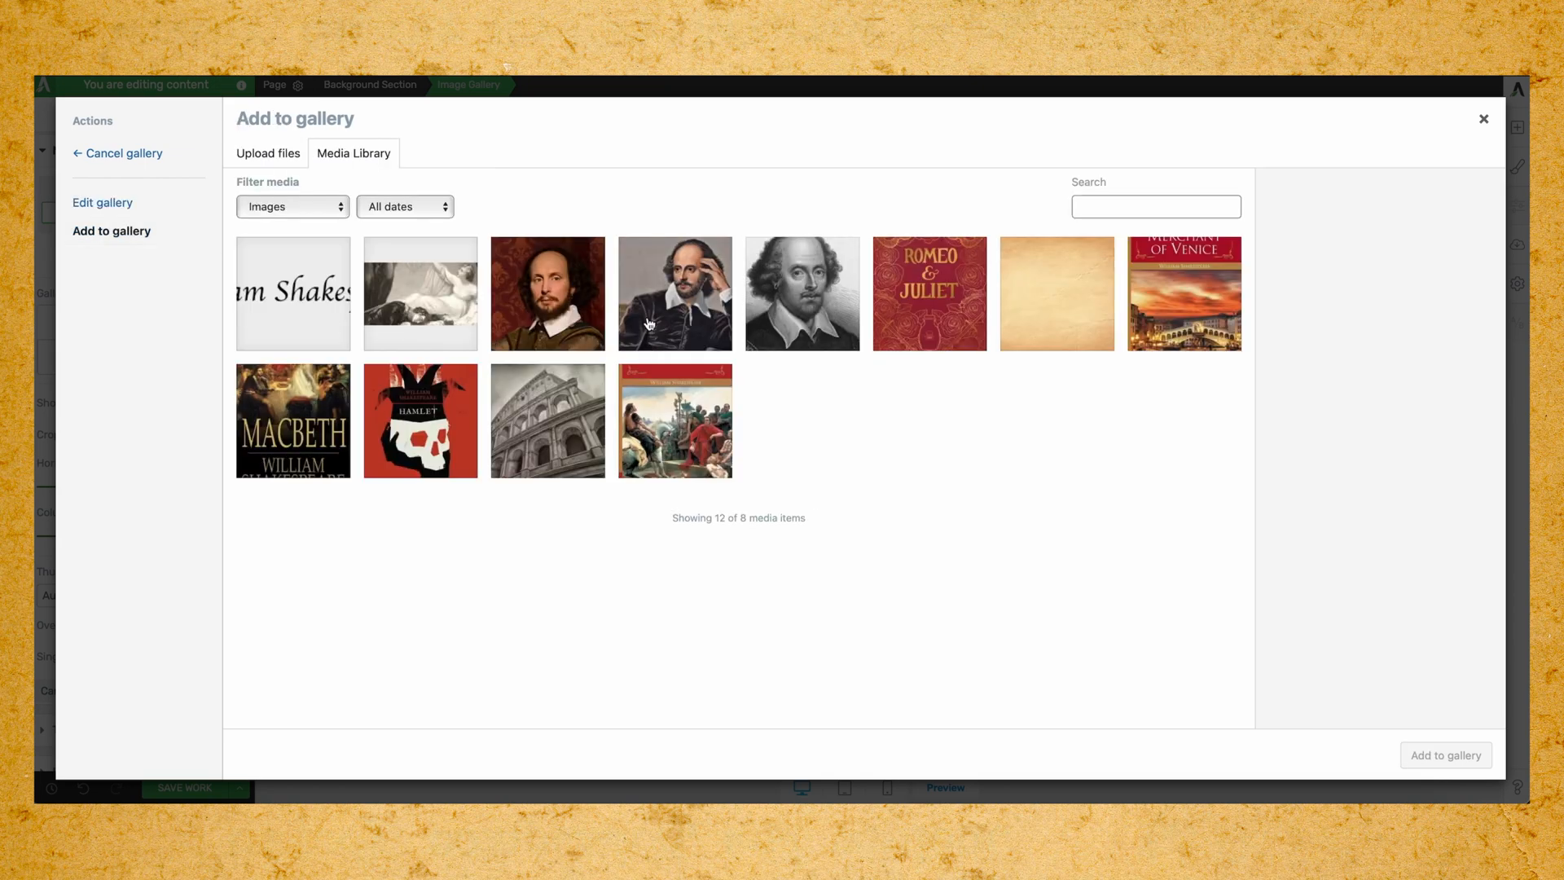
{"action": "left_click", "coordinate": [941, 310]}
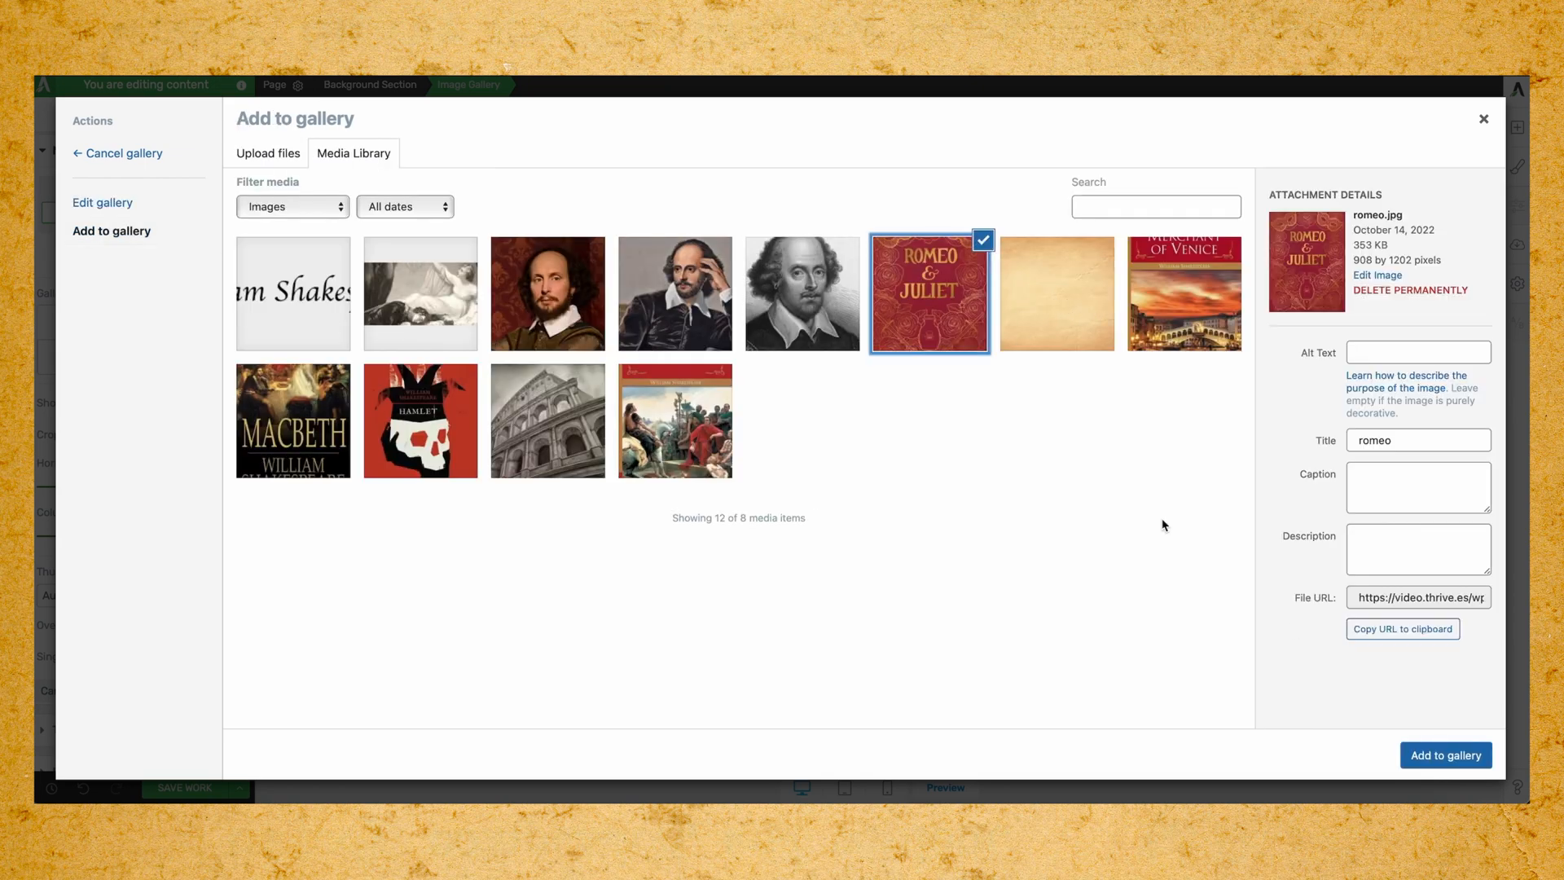
{"action": "left_click", "coordinate": [1447, 755]}
{"action": "left_click", "coordinate": [134, 231]}
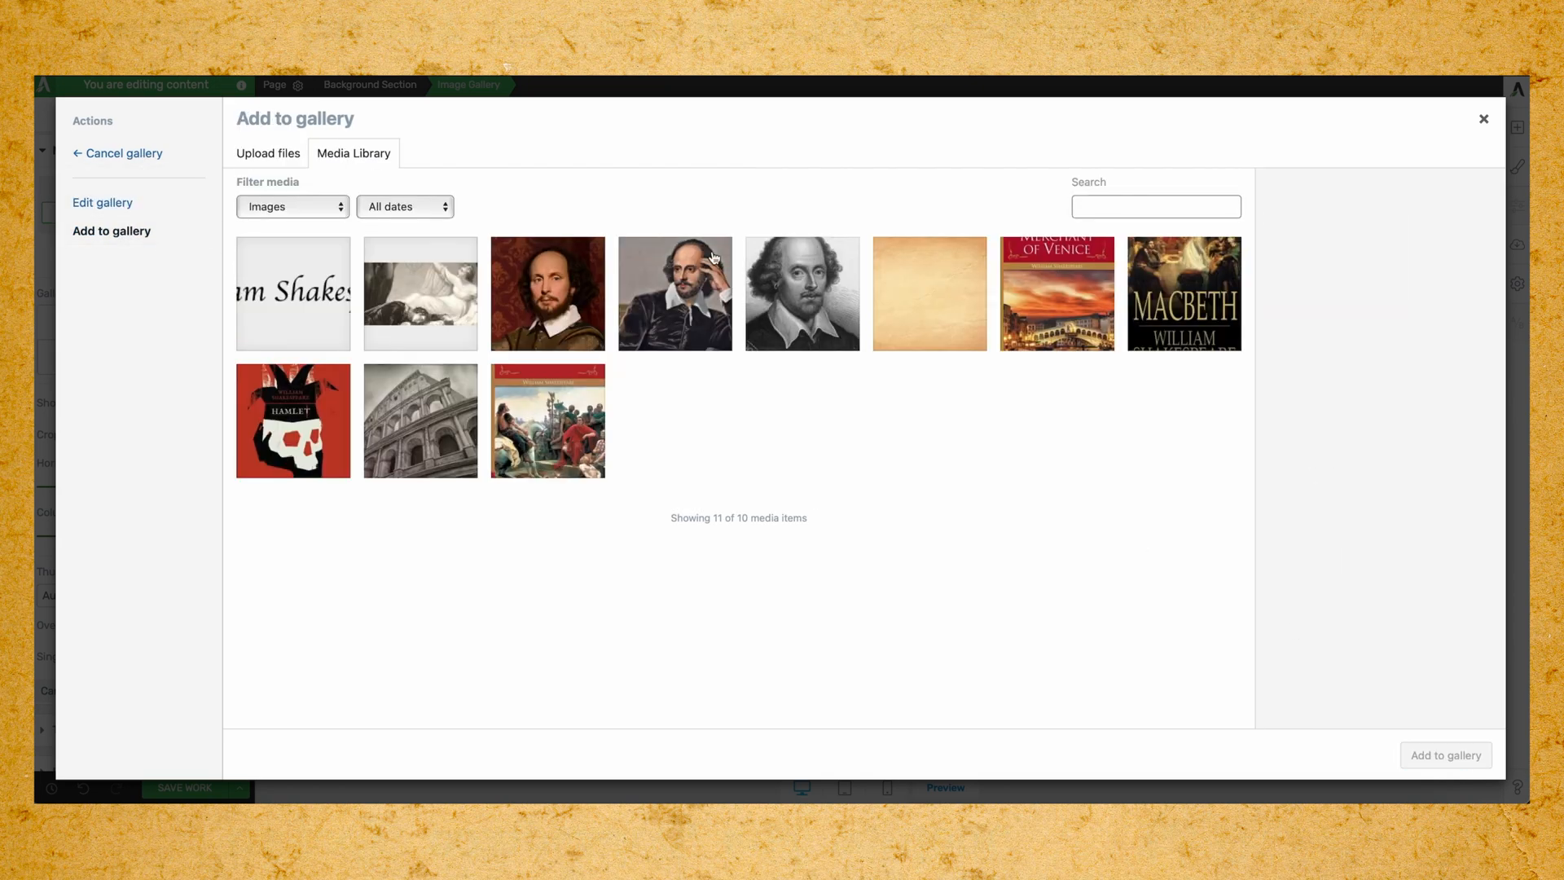
{"action": "left_click", "coordinate": [1234, 285]}
{"action": "left_click", "coordinate": [1447, 754]}
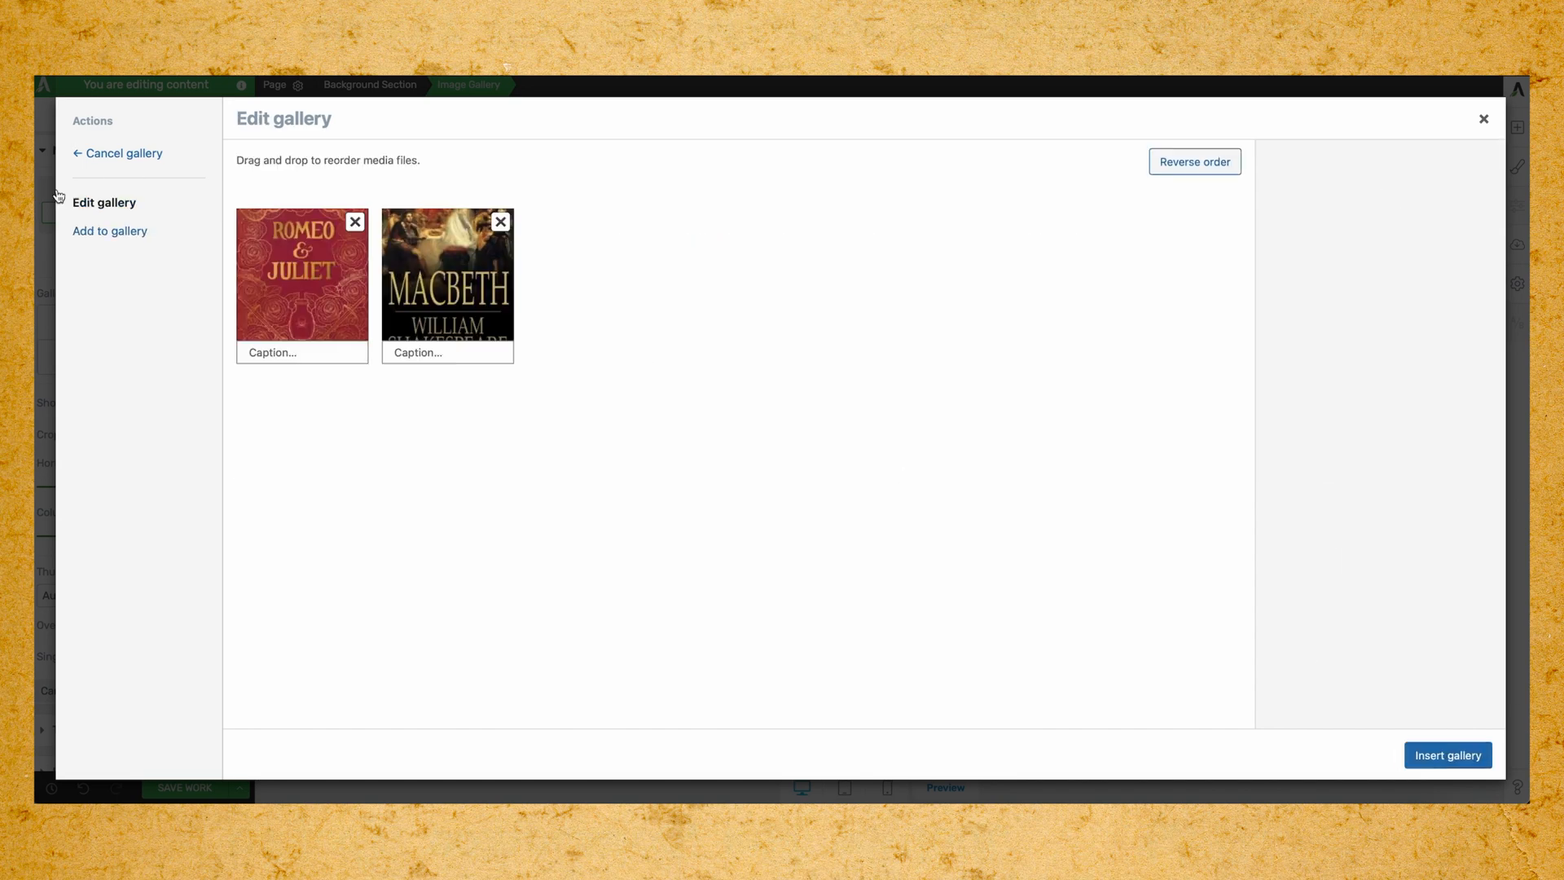
Add ceaser.jpg and the Hamlet cover from the media library to the selection, and insert the gallery into the page.
{"action": "left_click", "coordinate": [124, 236]}
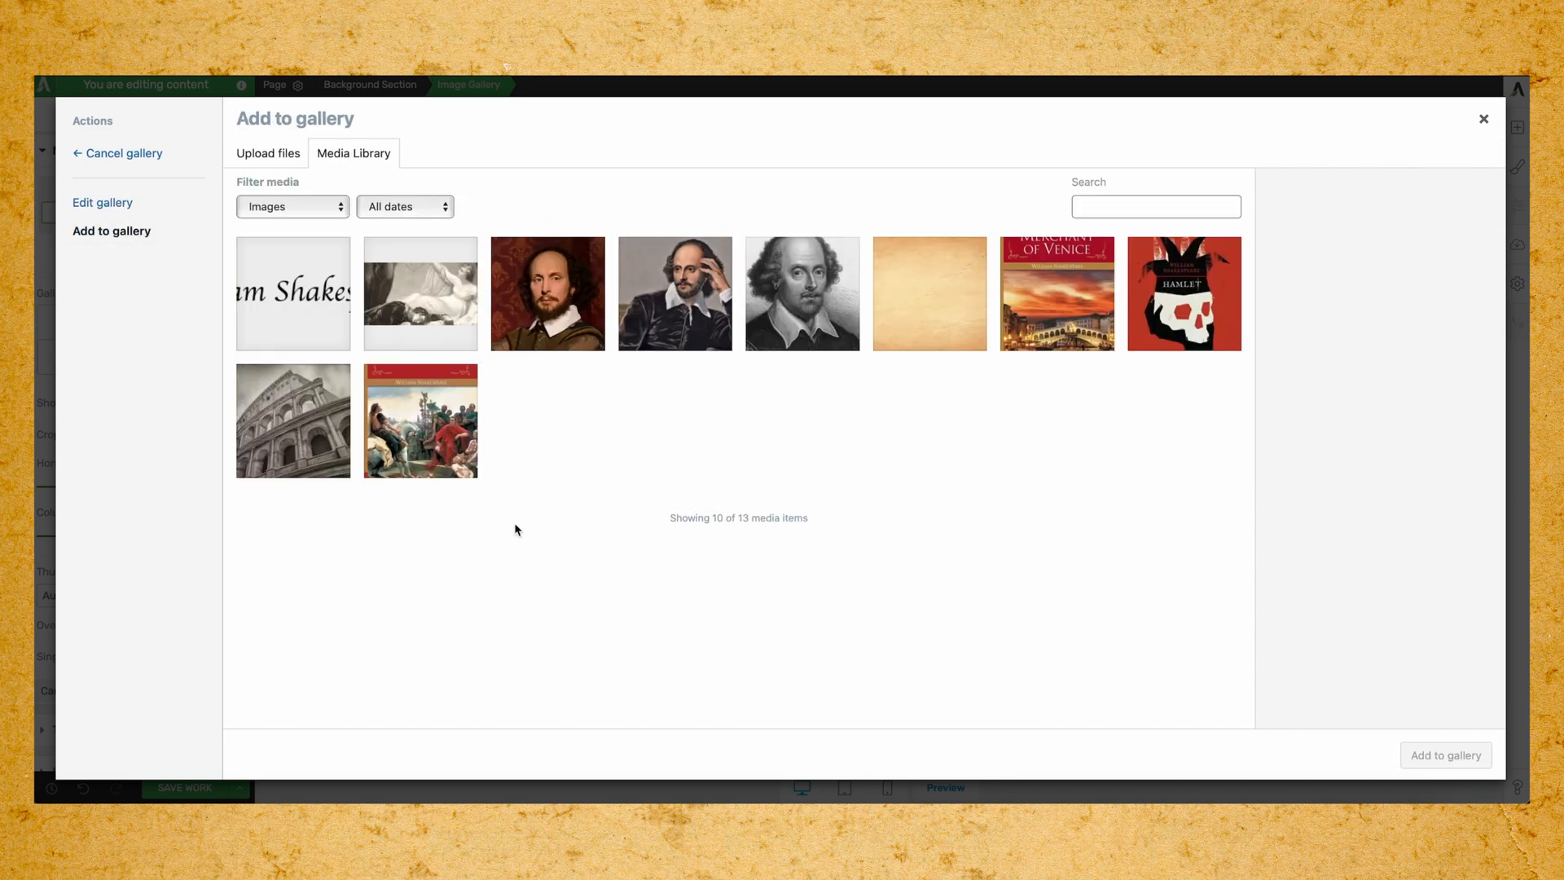
{"action": "left_click", "coordinate": [381, 449]}
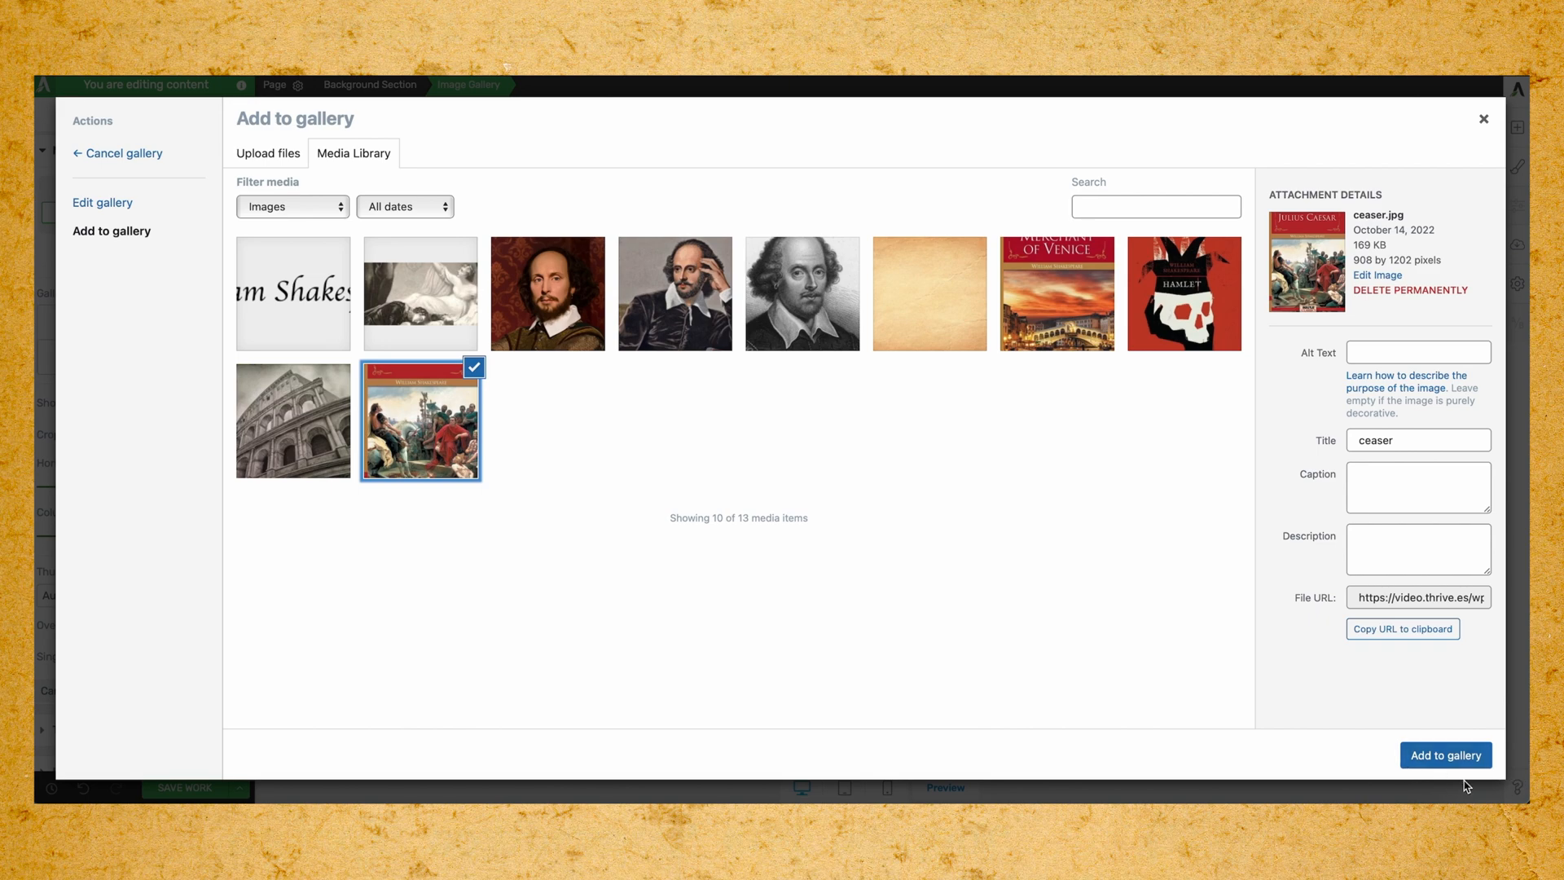
{"action": "left_click", "coordinate": [1447, 755]}
{"action": "left_click", "coordinate": [122, 231]}
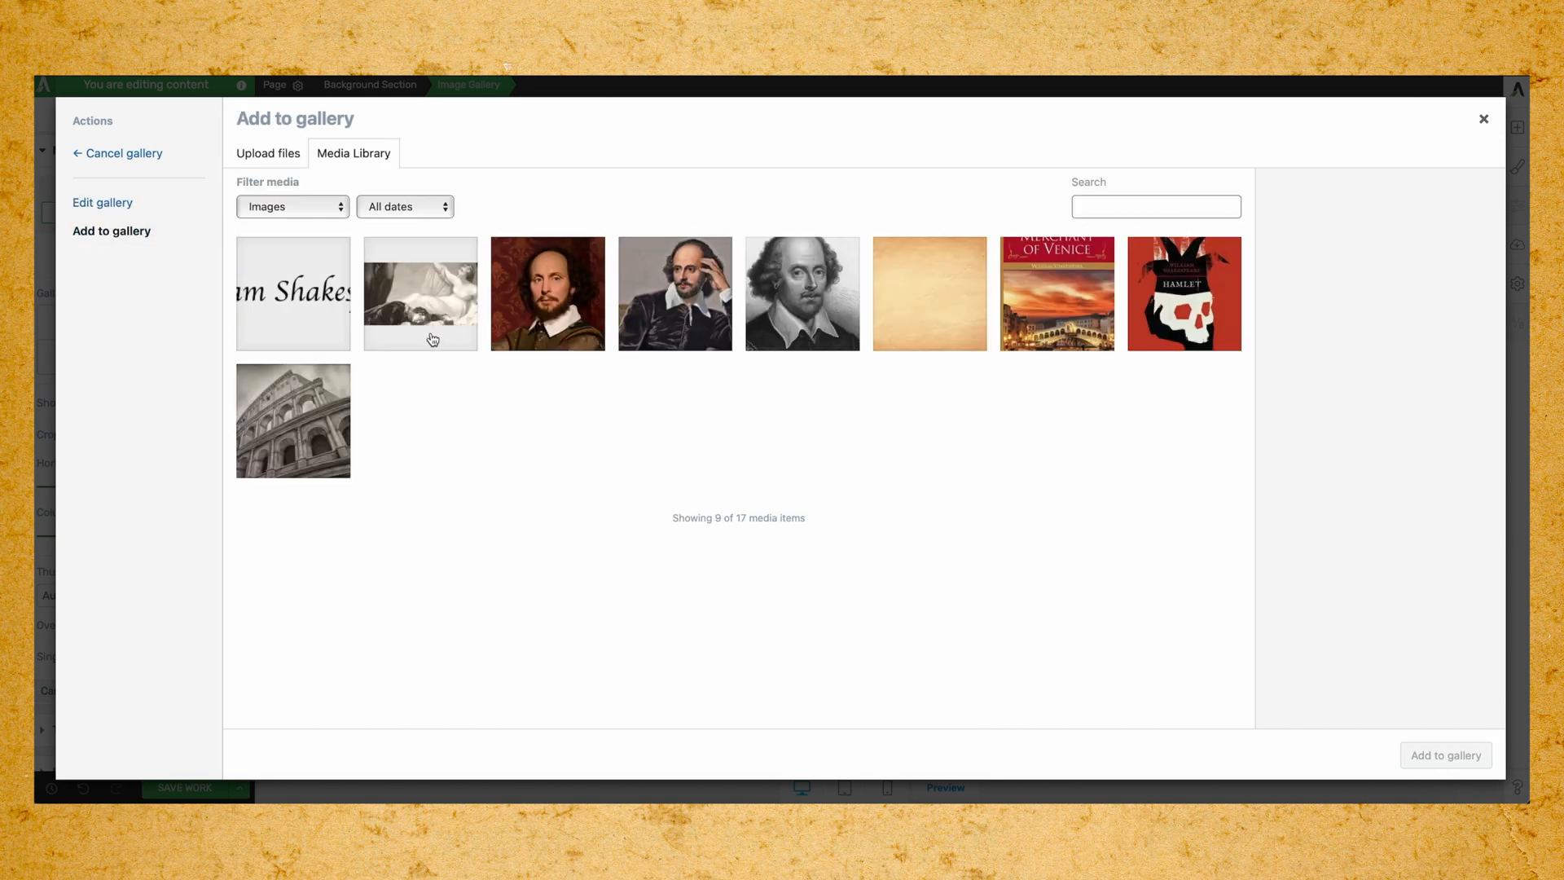
{"action": "left_click", "coordinate": [1184, 302]}
{"action": "left_click", "coordinate": [1486, 759]}
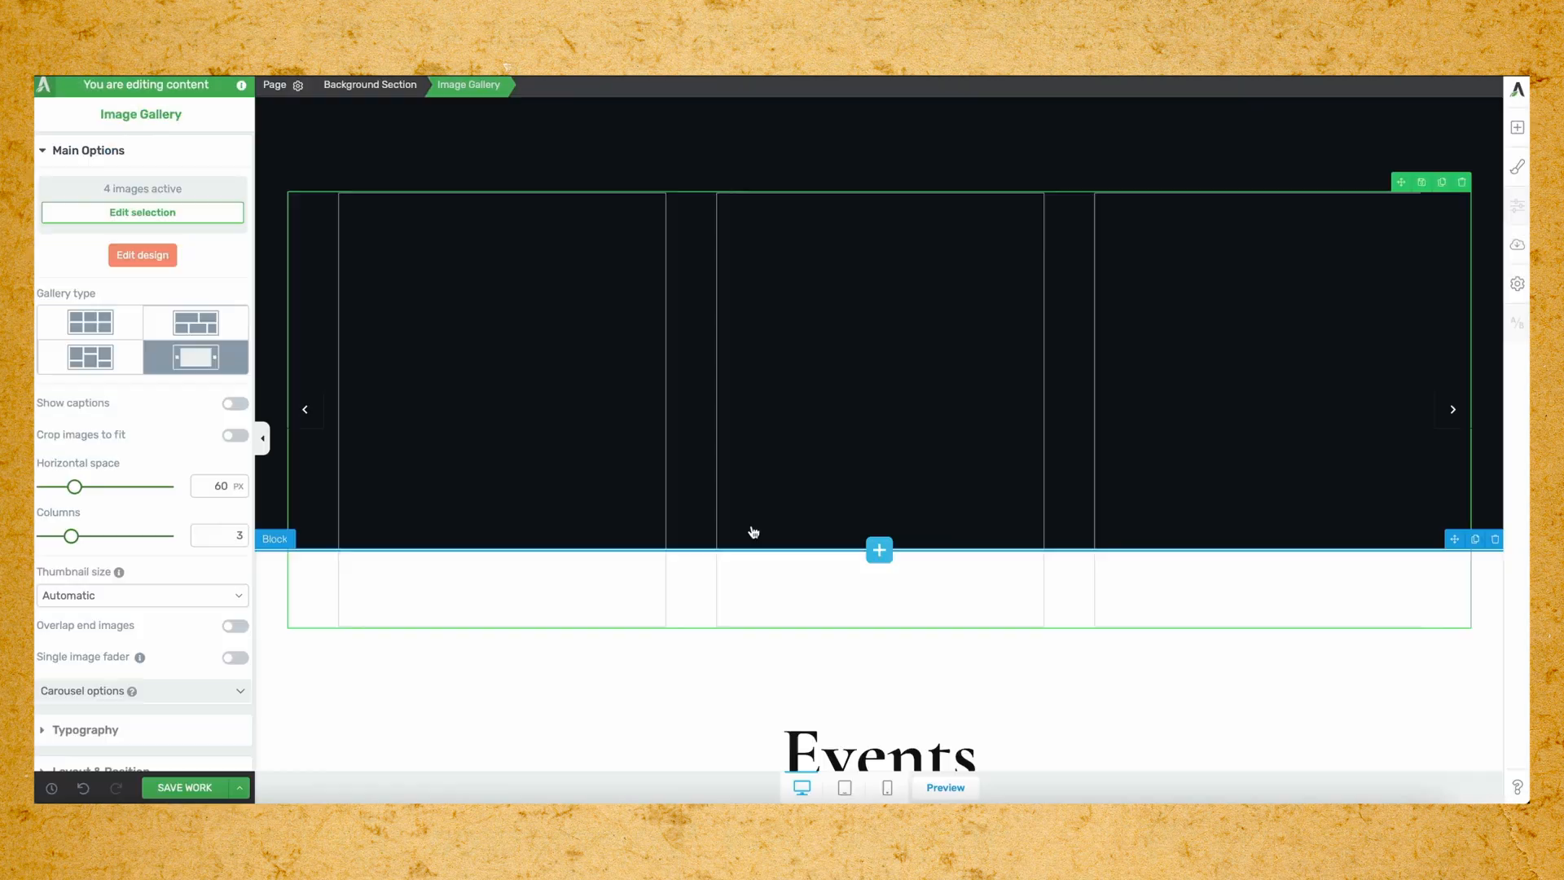
Replace the [Author Name] placeholder in the line below the Events heading with "William Shakespeare".
{"action": "scroll", "coordinate": [705, 592], "scroll_direction": "down", "scroll_amount": 1}
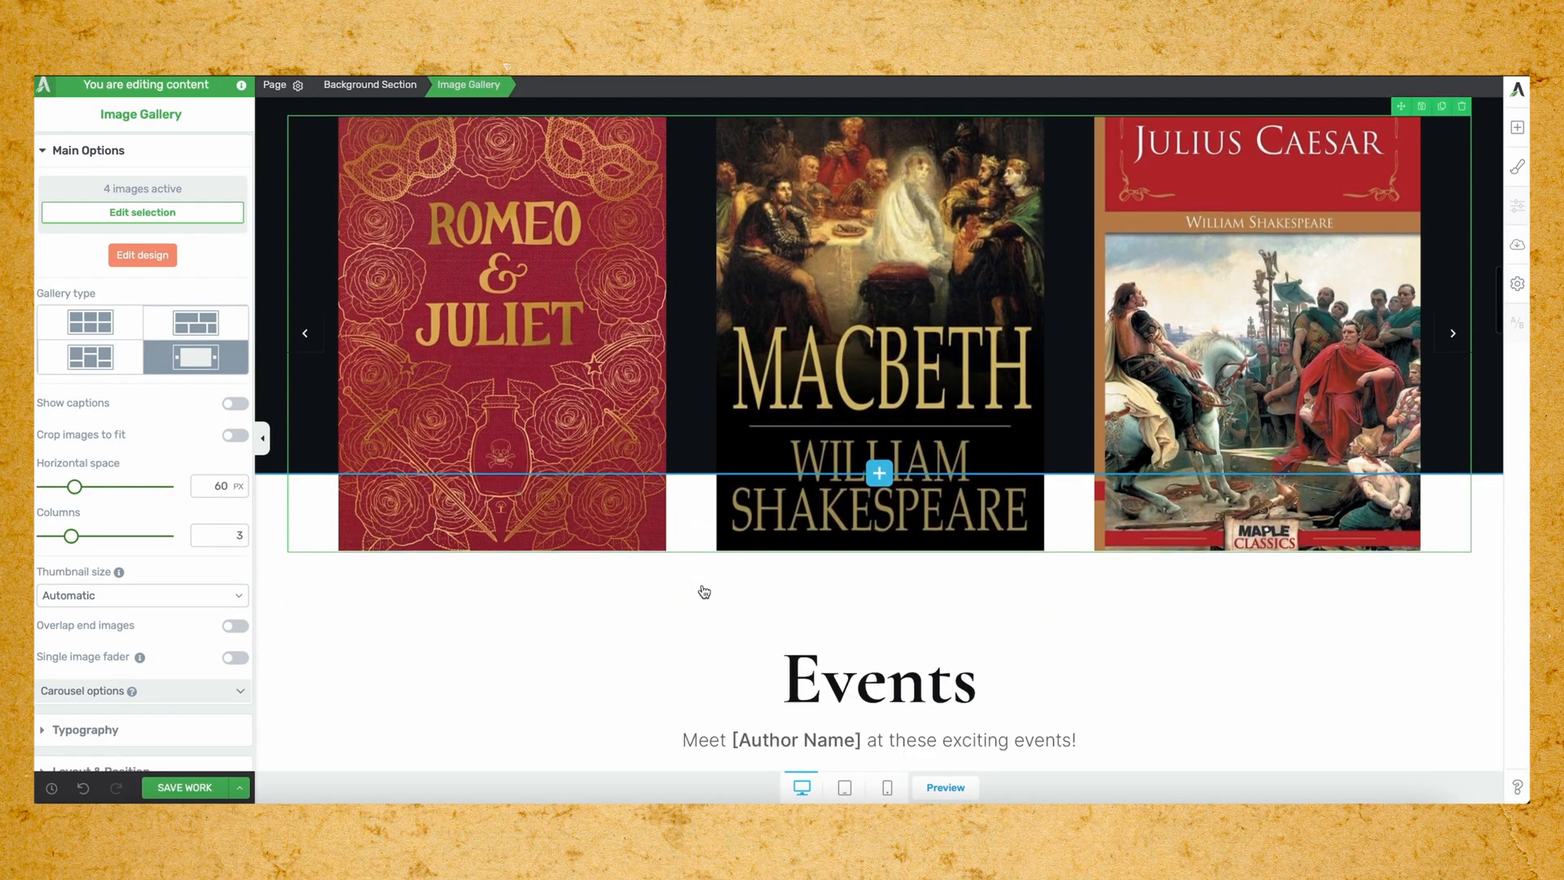
{"action": "scroll", "coordinate": [704, 591], "scroll_direction": "up", "scroll_amount": 6}
{"action": "scroll", "coordinate": [704, 586], "scroll_direction": "down", "scroll_amount": 3}
{"action": "scroll", "coordinate": [703, 586], "scroll_direction": "down", "scroll_amount": 6}
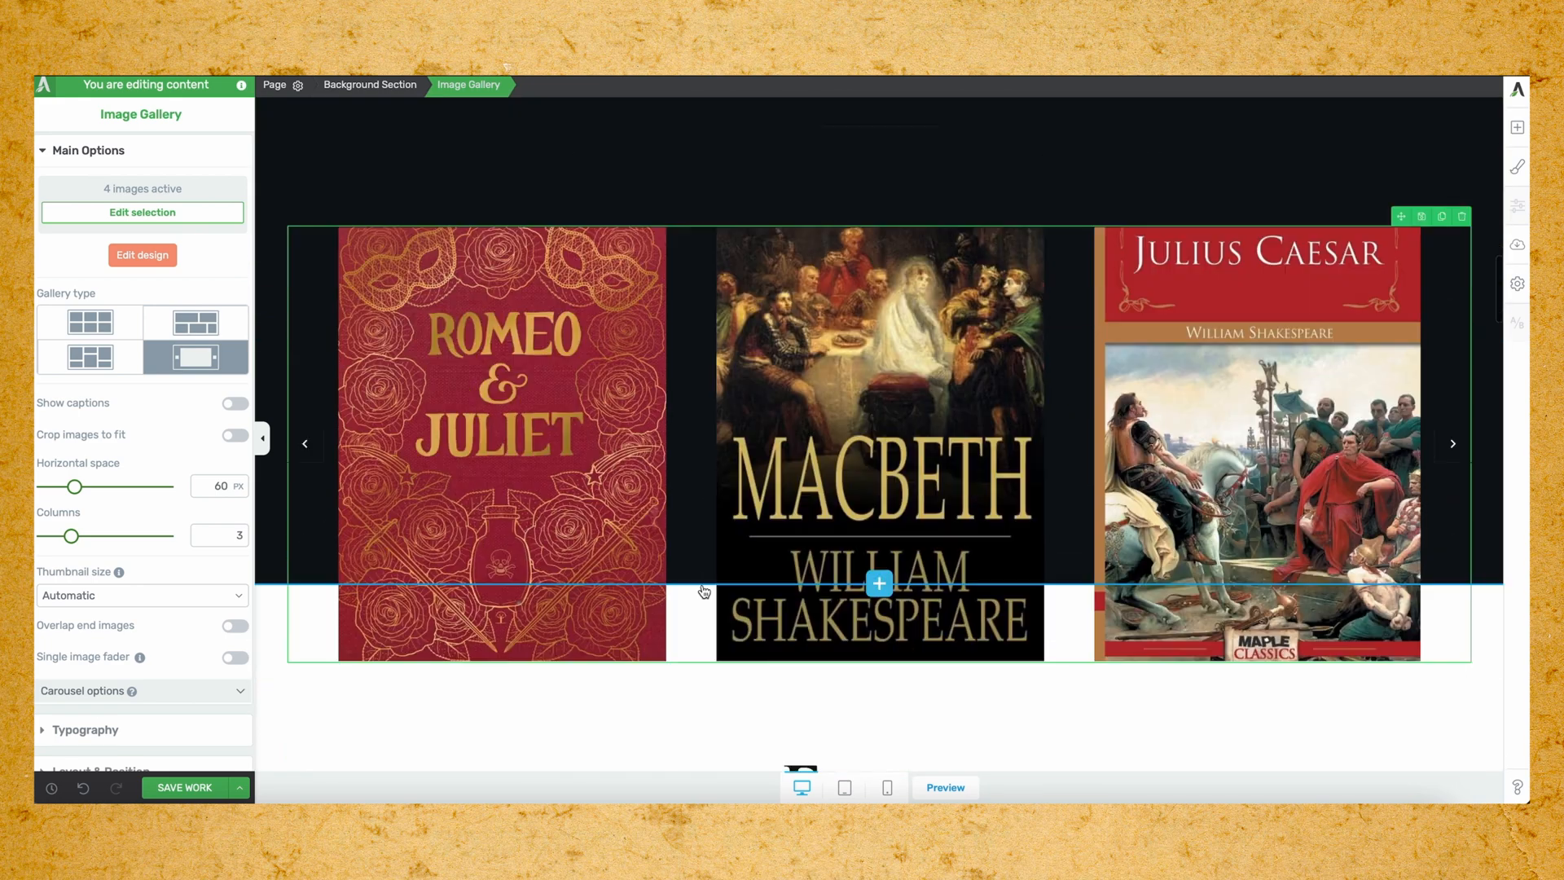
{"action": "scroll", "coordinate": [508, 597], "scroll_direction": "down", "scroll_amount": 1}
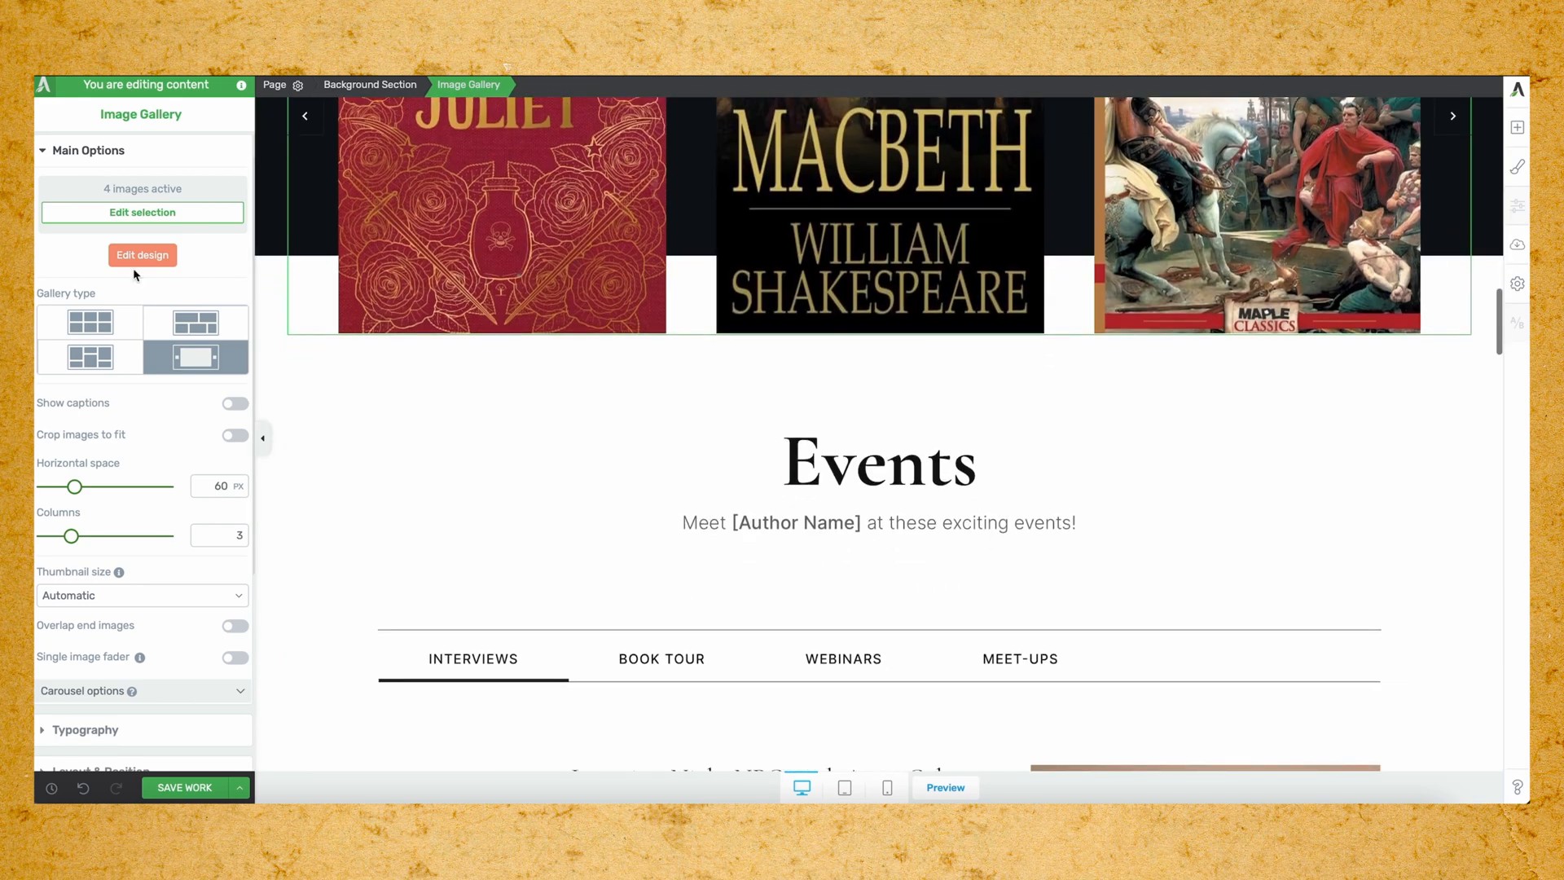
{"action": "scroll", "coordinate": [724, 744], "scroll_direction": "down", "scroll_amount": 1}
{"action": "scroll", "coordinate": [765, 506], "scroll_direction": "down", "scroll_amount": 2}
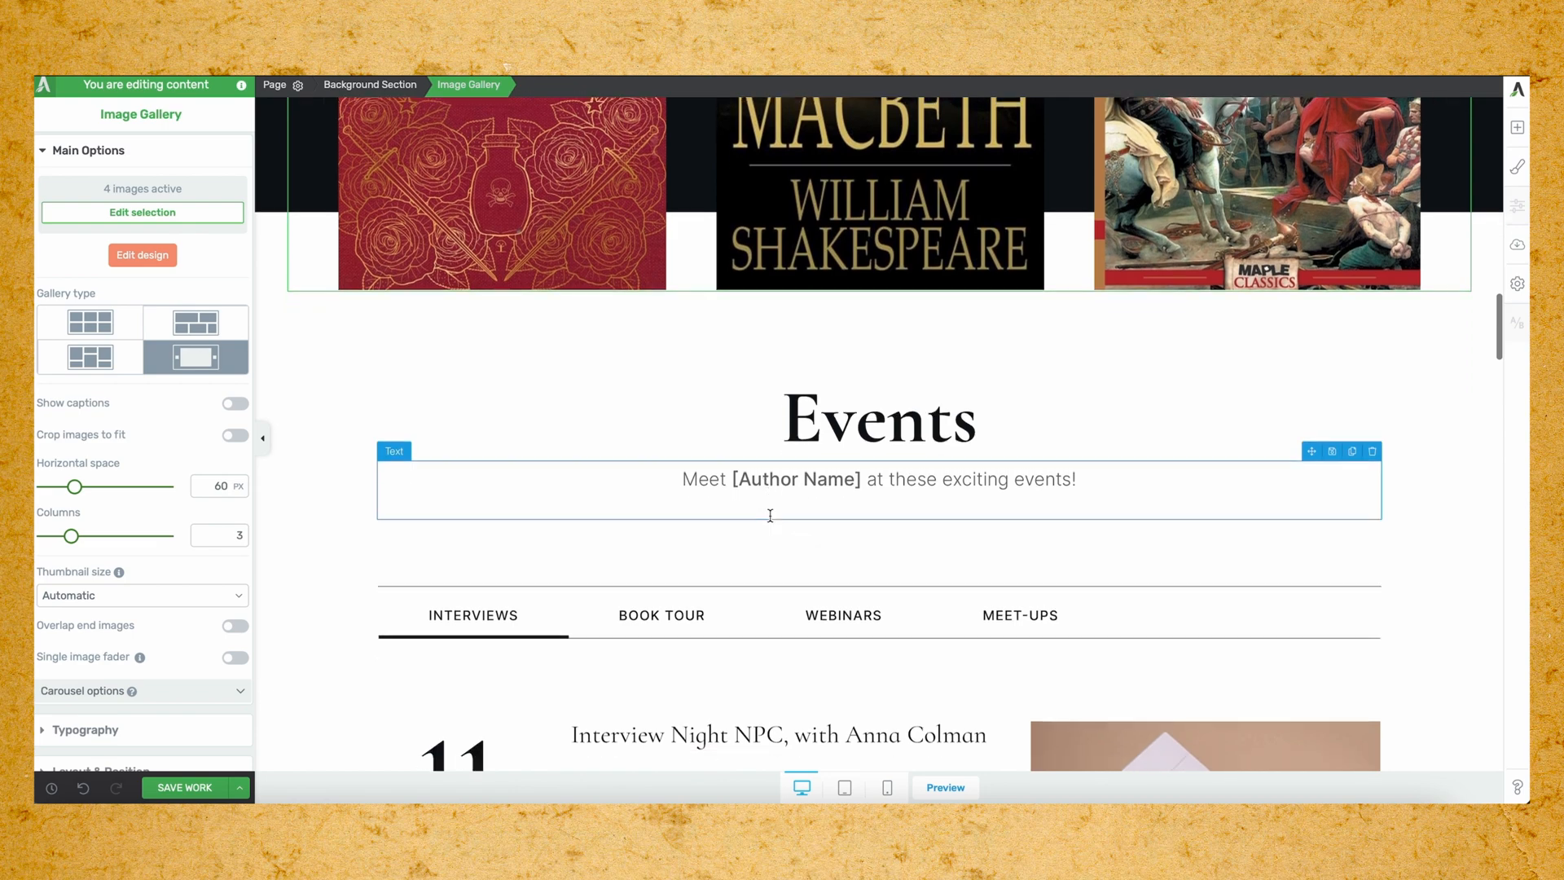
{"action": "left_click", "coordinate": [789, 454]}
{"action": "left_click_drag", "start_coordinate": [733, 446], "coordinate": [861, 444]}
{"action": "scroll", "coordinate": [965, 497], "scroll_direction": "down", "scroll_amount": 1}
{"action": "scroll", "coordinate": [965, 497], "scroll_direction": "down", "scroll_amount": 2}
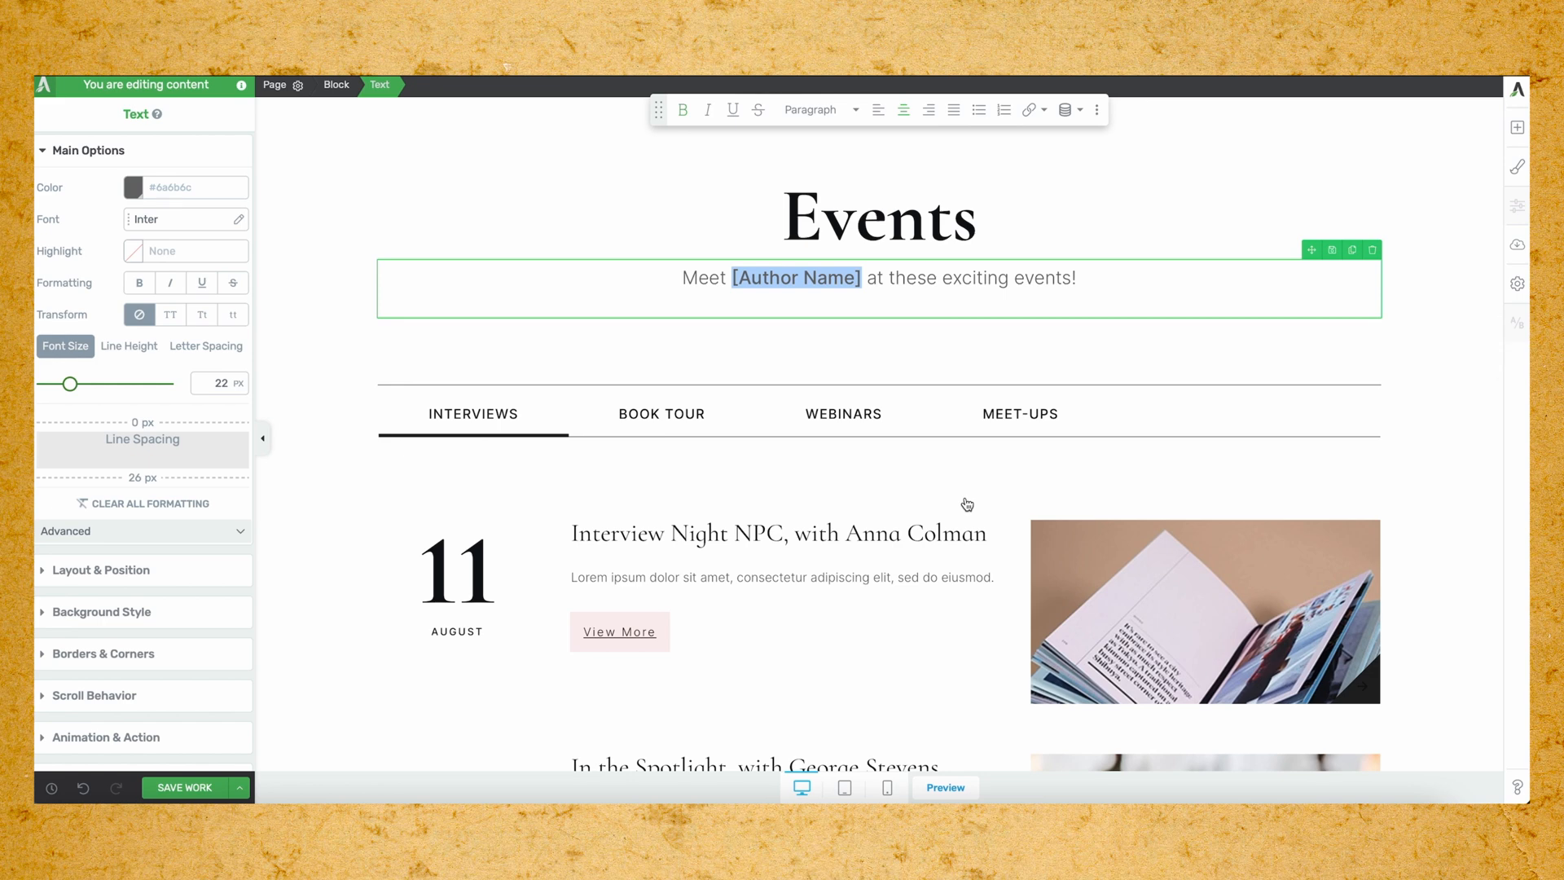
{"action": "type", "text": "William Shakespeare"}
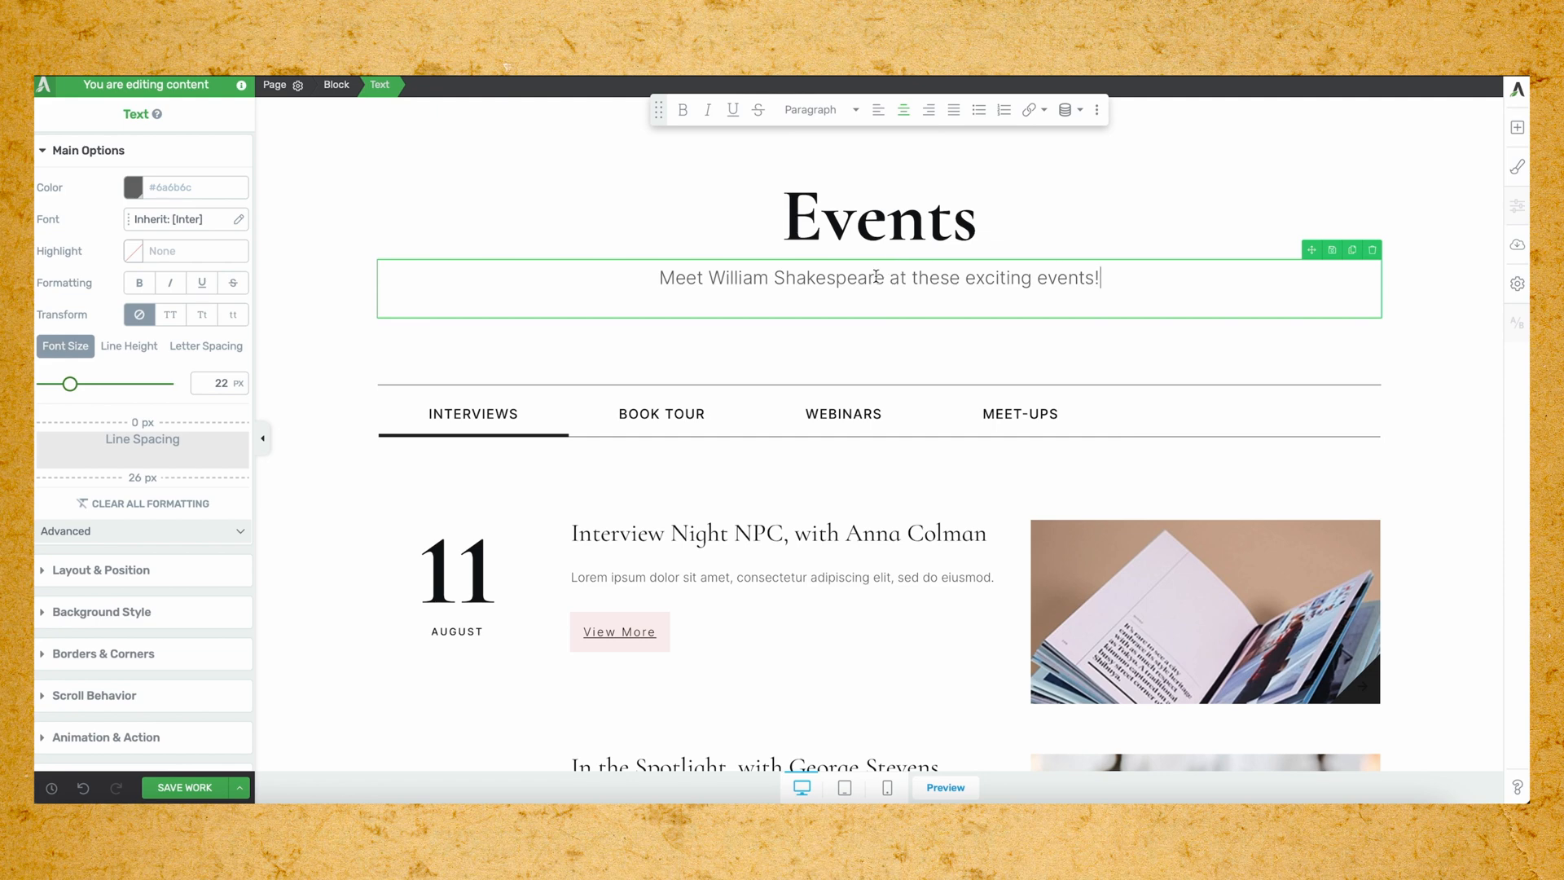
Explore replacing "William Shakespeare" in the Events subheading with dynamic text from the Page source's Author name, and leave without inserting it.
{"action": "left_click_drag", "start_coordinate": [885, 275], "coordinate": [726, 267]}
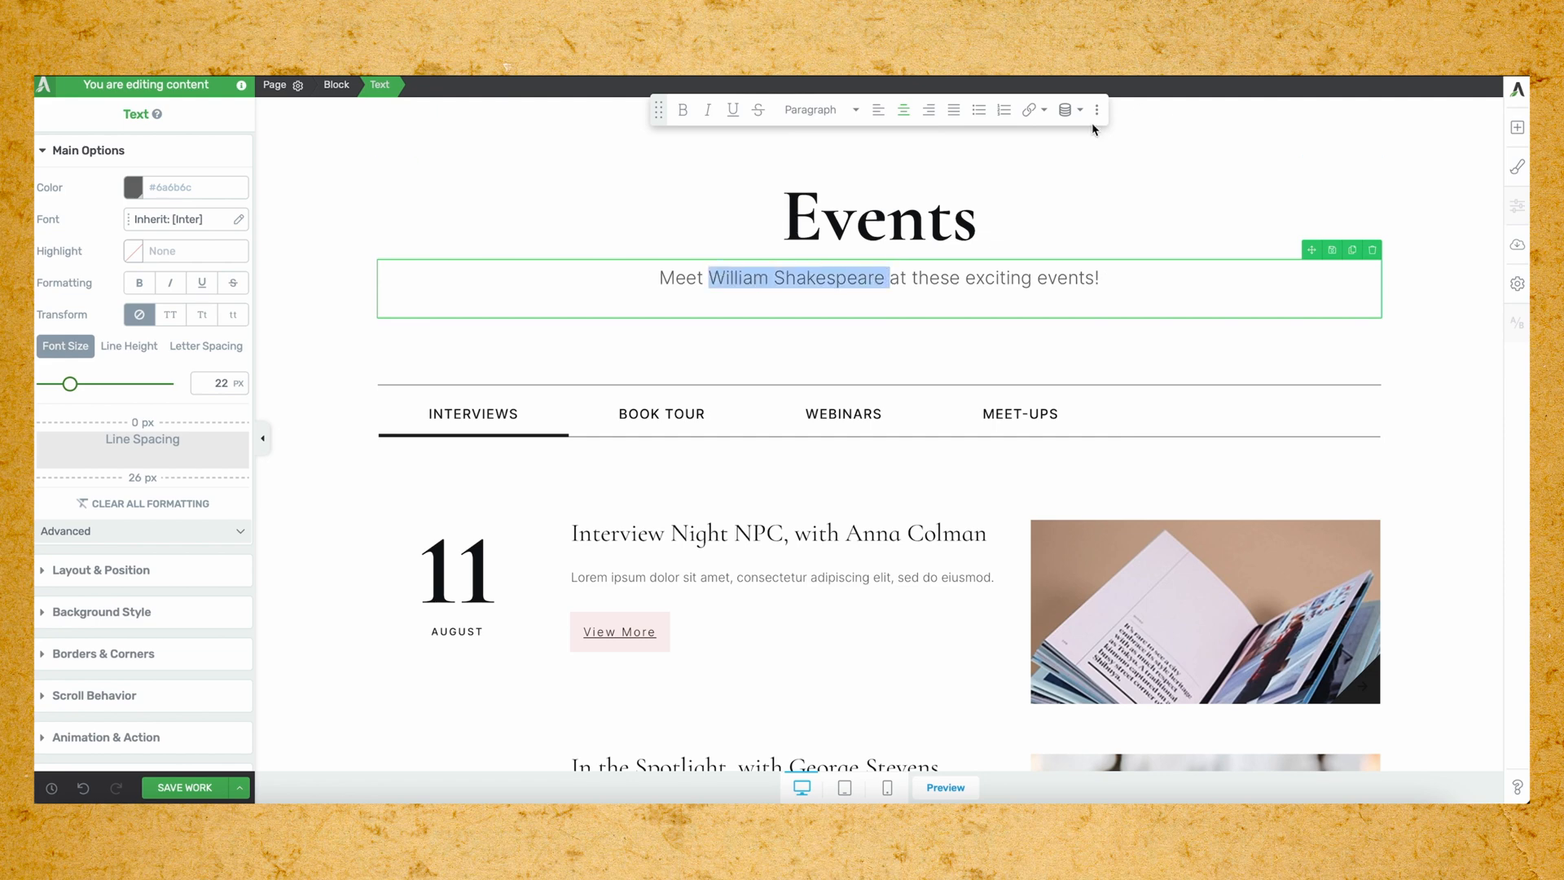
{"action": "mouse_move", "coordinate": [891, 278]}
{"action": "left_mouse_down"}
{"action": "mouse_move", "coordinate": [708, 277]}
{"action": "mouse_move", "coordinate": [880, 279]}
{"action": "left_mouse_up"}
{"action": "left_click", "coordinate": [703, 280]}
{"action": "left_click", "coordinate": [1065, 109]}
{"action": "left_click", "coordinate": [978, 167]}
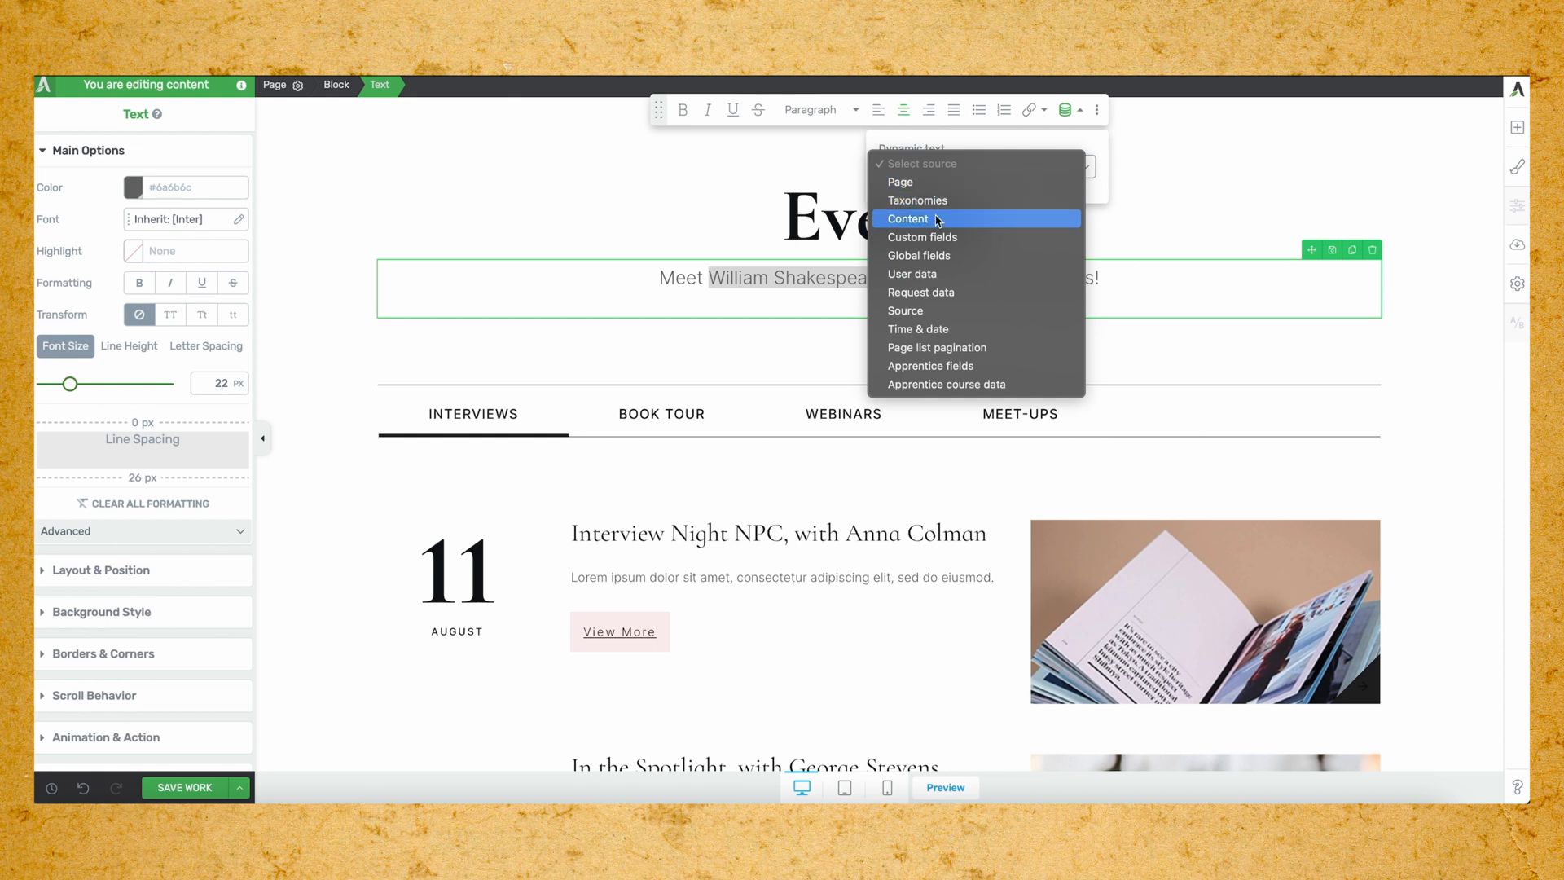
{"action": "left_click", "coordinate": [900, 181]}
{"action": "left_click", "coordinate": [900, 202]}
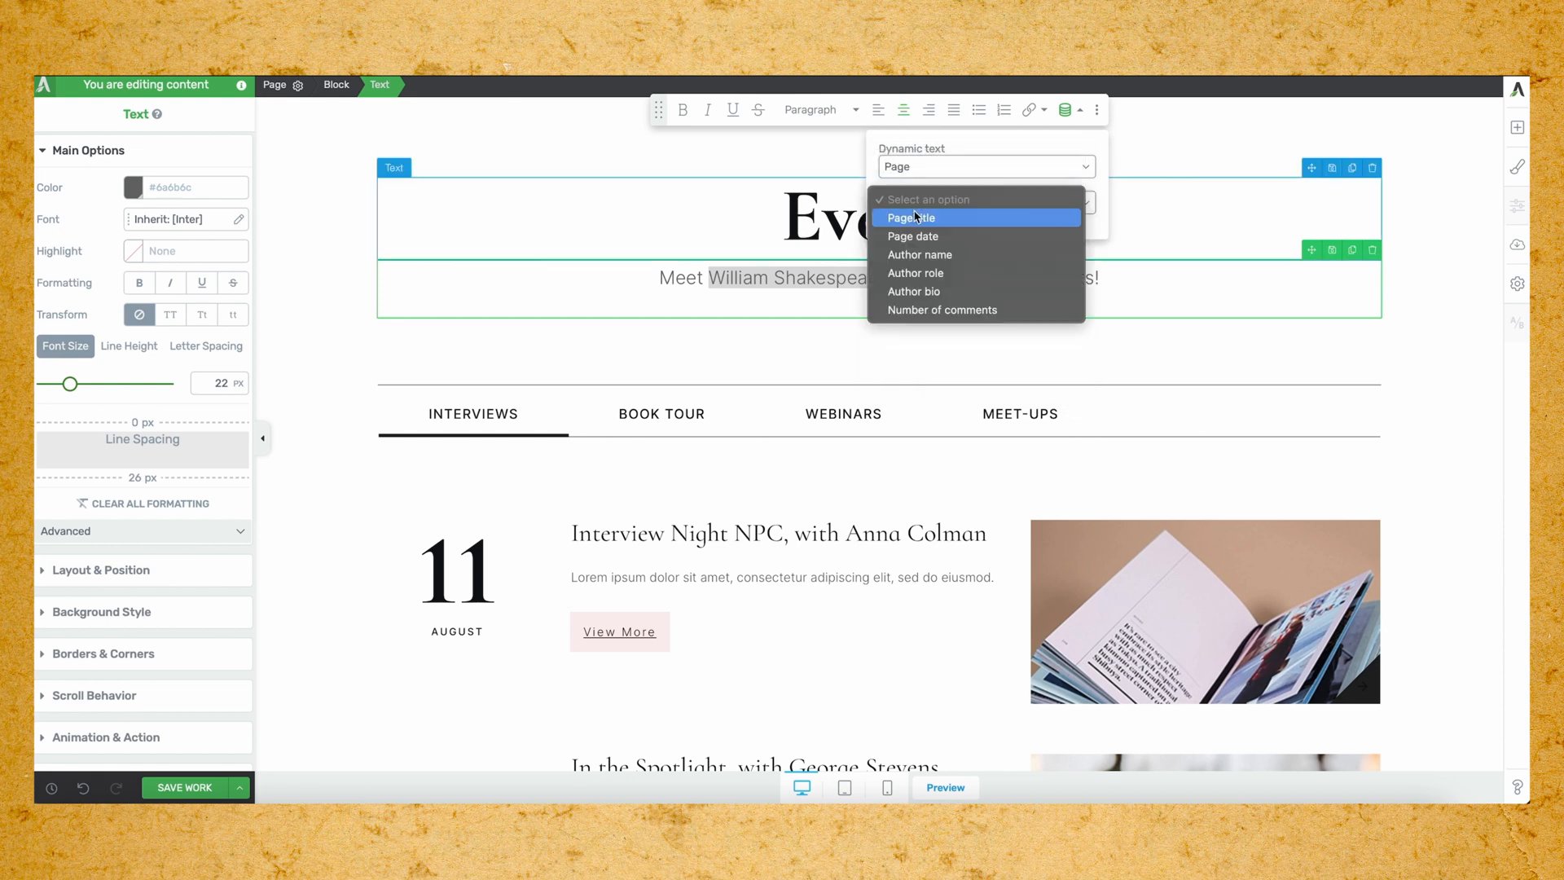
{"action": "left_click", "coordinate": [918, 255]}
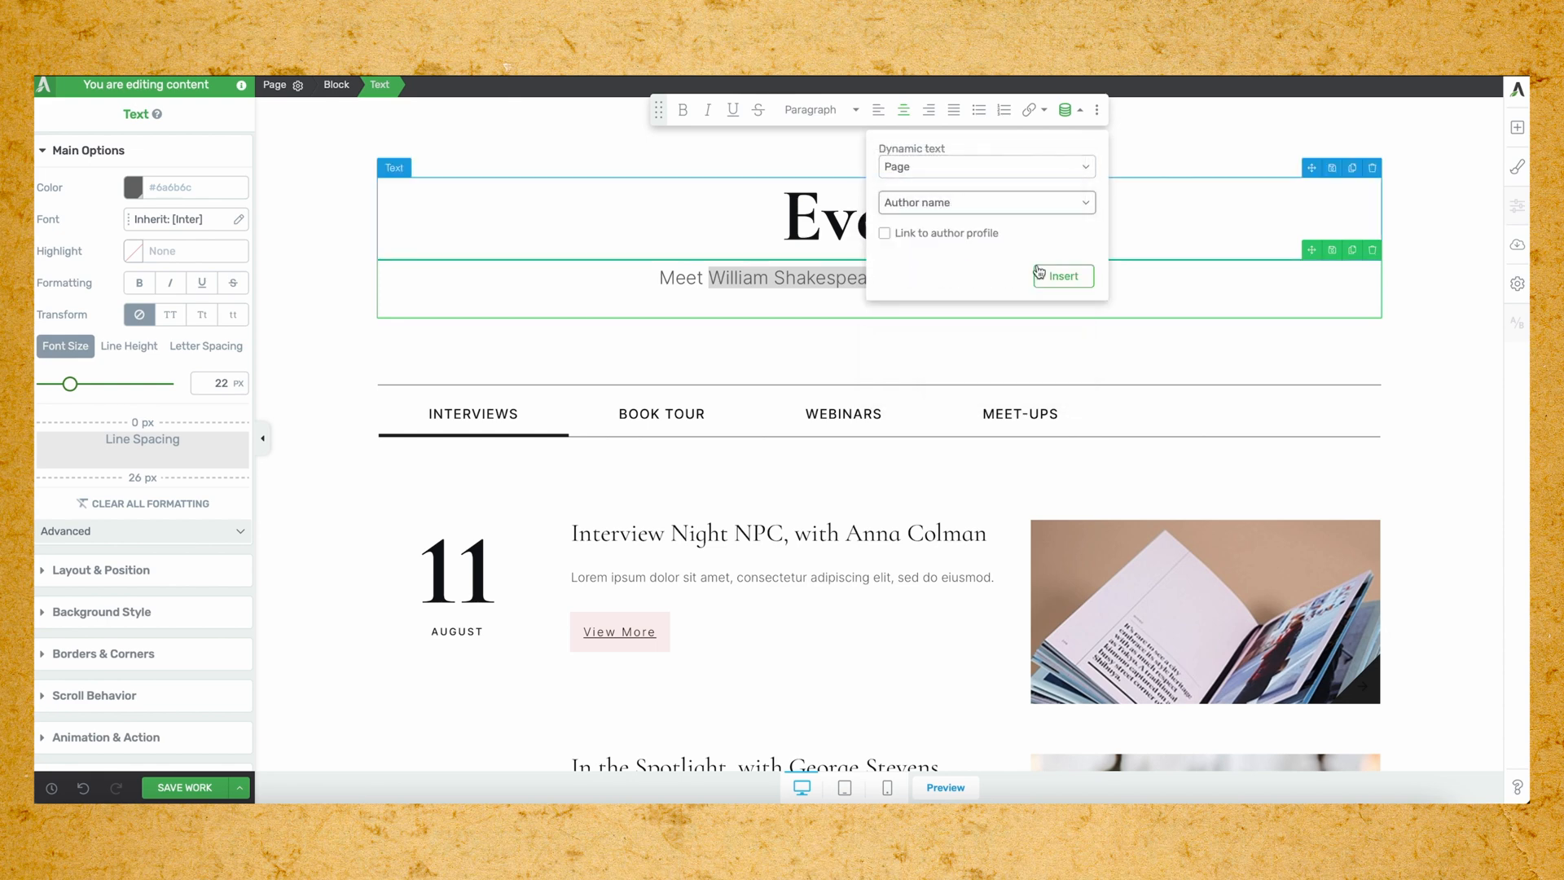
{"action": "left_click", "coordinate": [1210, 157]}
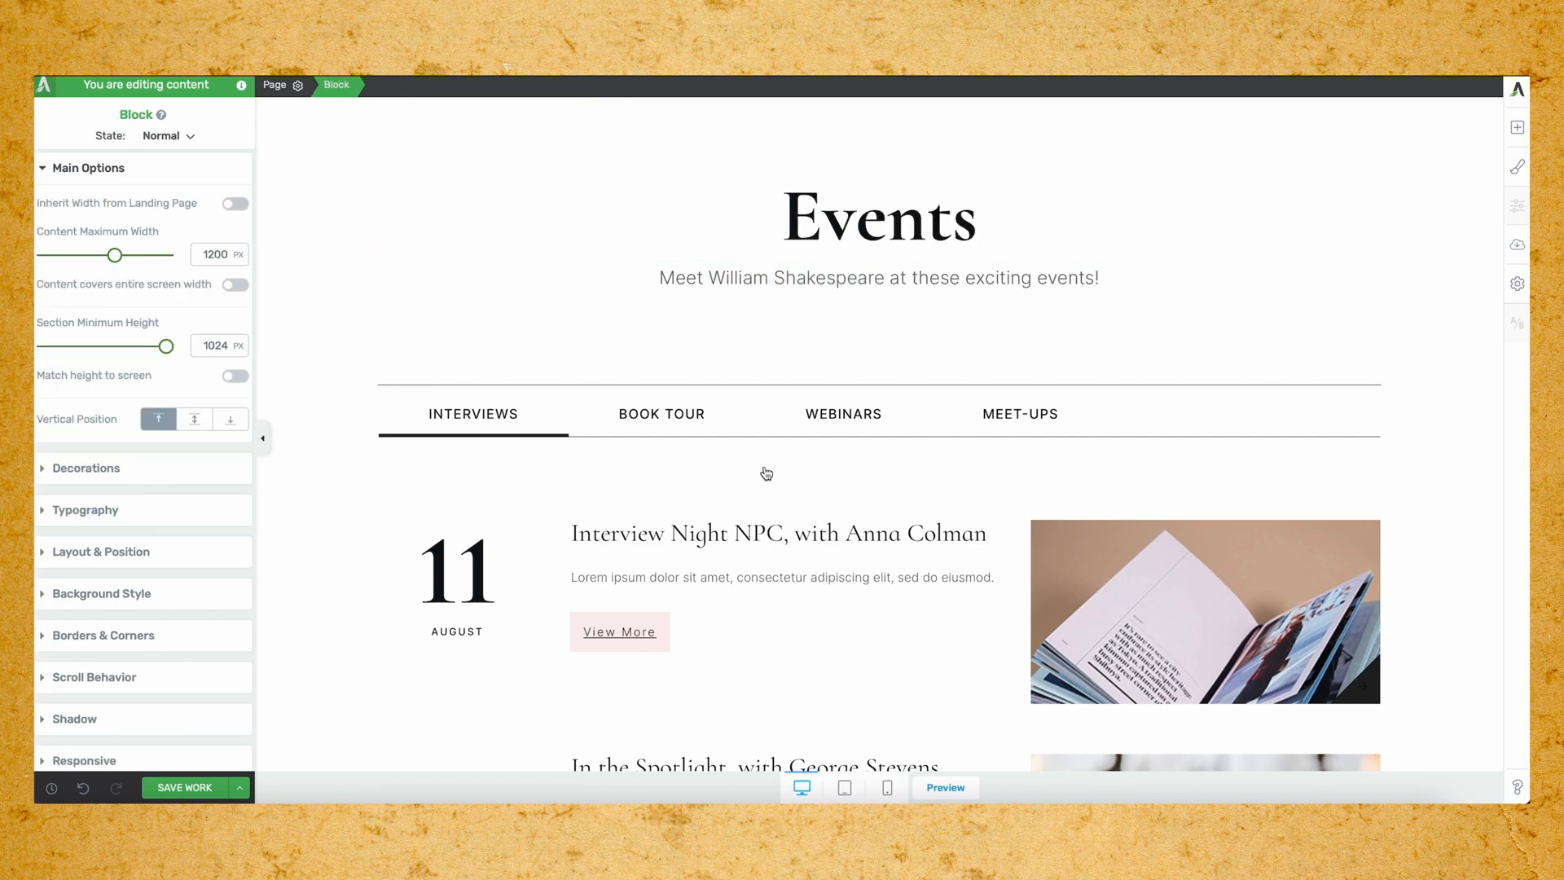
Look over the Events tab entries, leave tab editing, and examine the placeholder testimonials in the Book Reviews section.
{"action": "scroll", "coordinate": [762, 473], "scroll_direction": "down", "scroll_amount": 5}
{"action": "scroll", "coordinate": [762, 473], "scroll_direction": "up", "scroll_amount": 4}
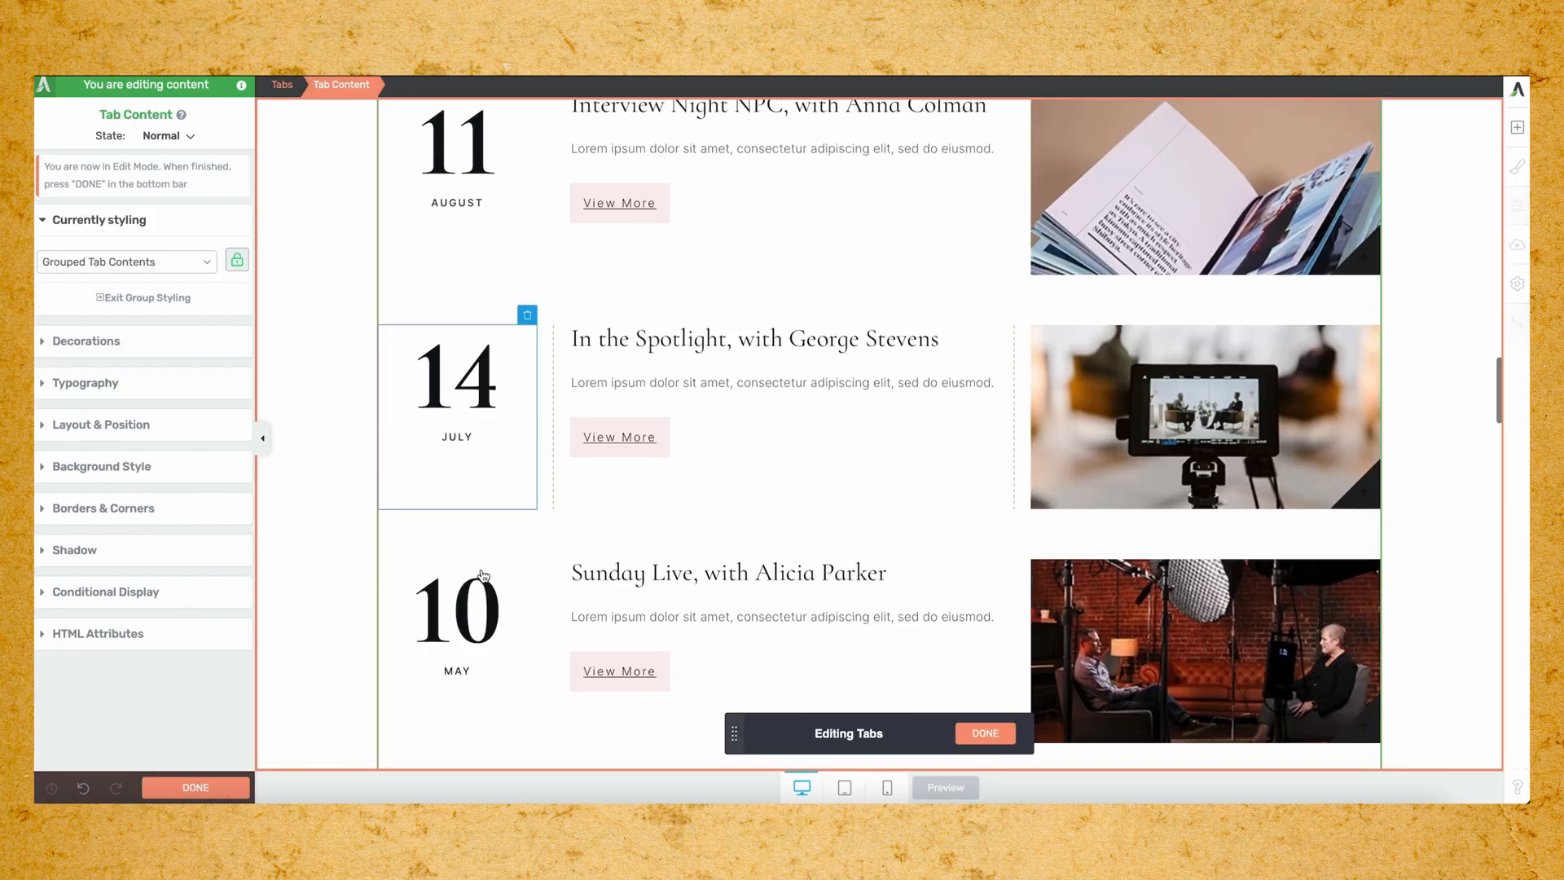
{"action": "scroll", "coordinate": [482, 575], "scroll_direction": "down", "scroll_amount": 5}
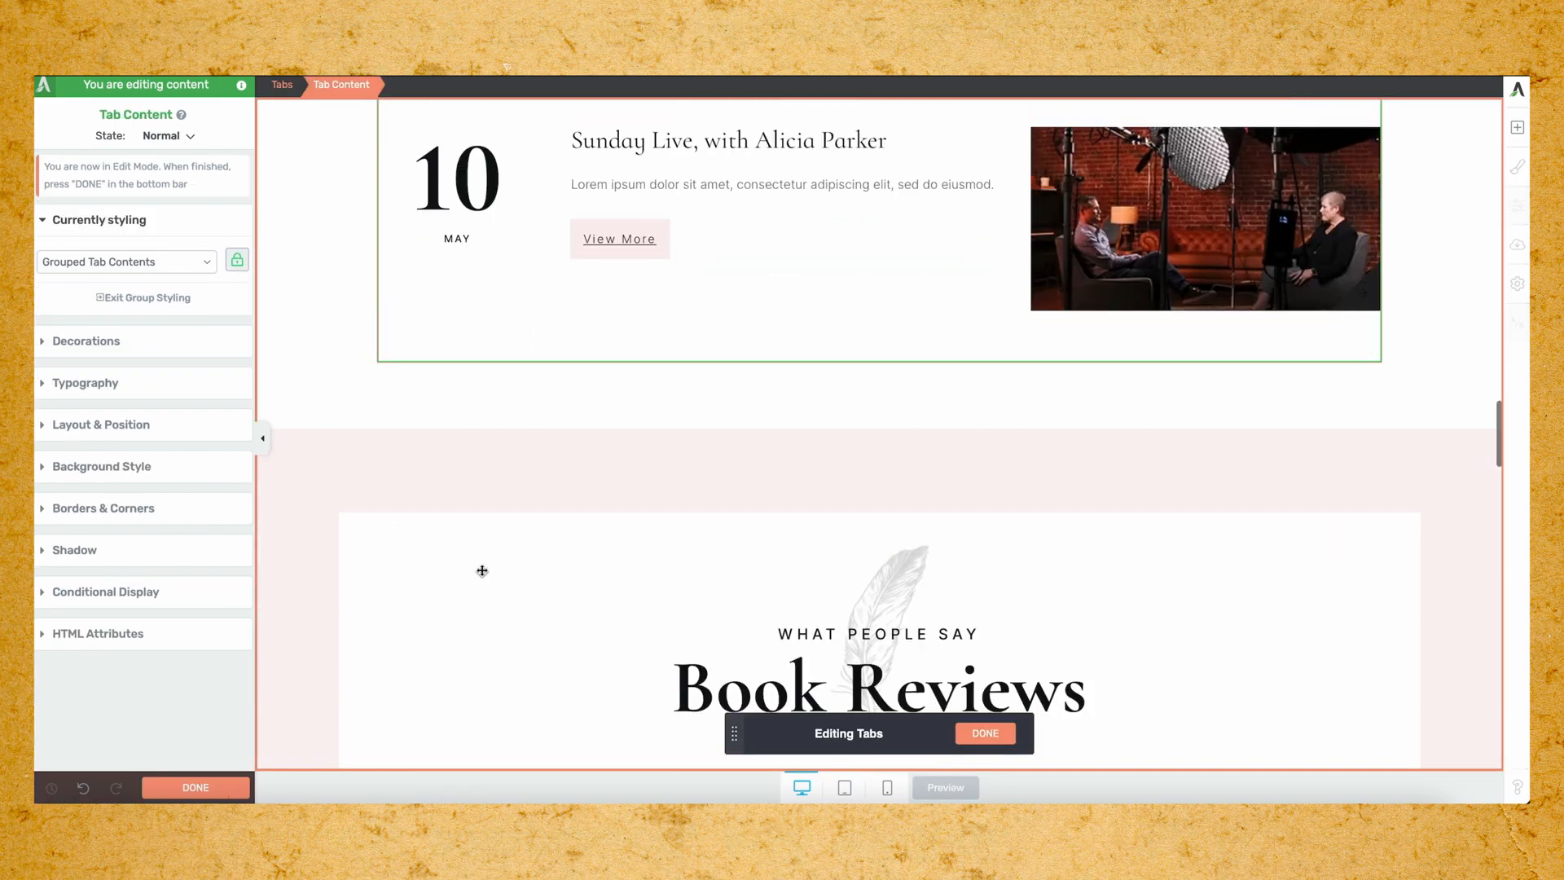
{"action": "left_click", "coordinate": [986, 733]}
{"action": "scroll", "coordinate": [602, 569], "scroll_direction": "down", "scroll_amount": 4}
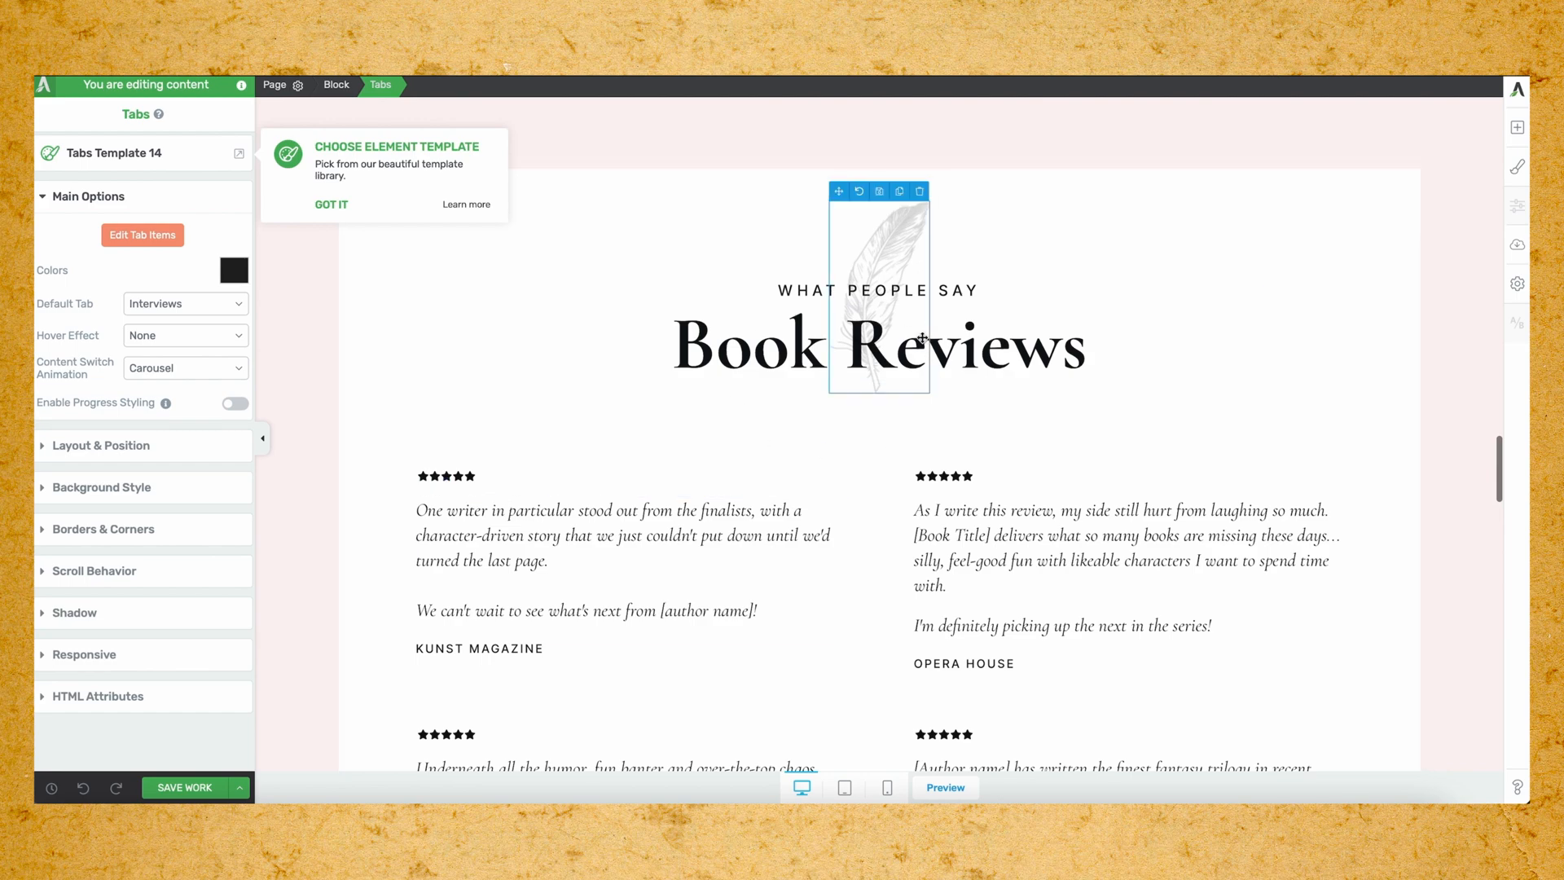
{"action": "scroll", "coordinate": [775, 483], "scroll_direction": "down", "scroll_amount": 1}
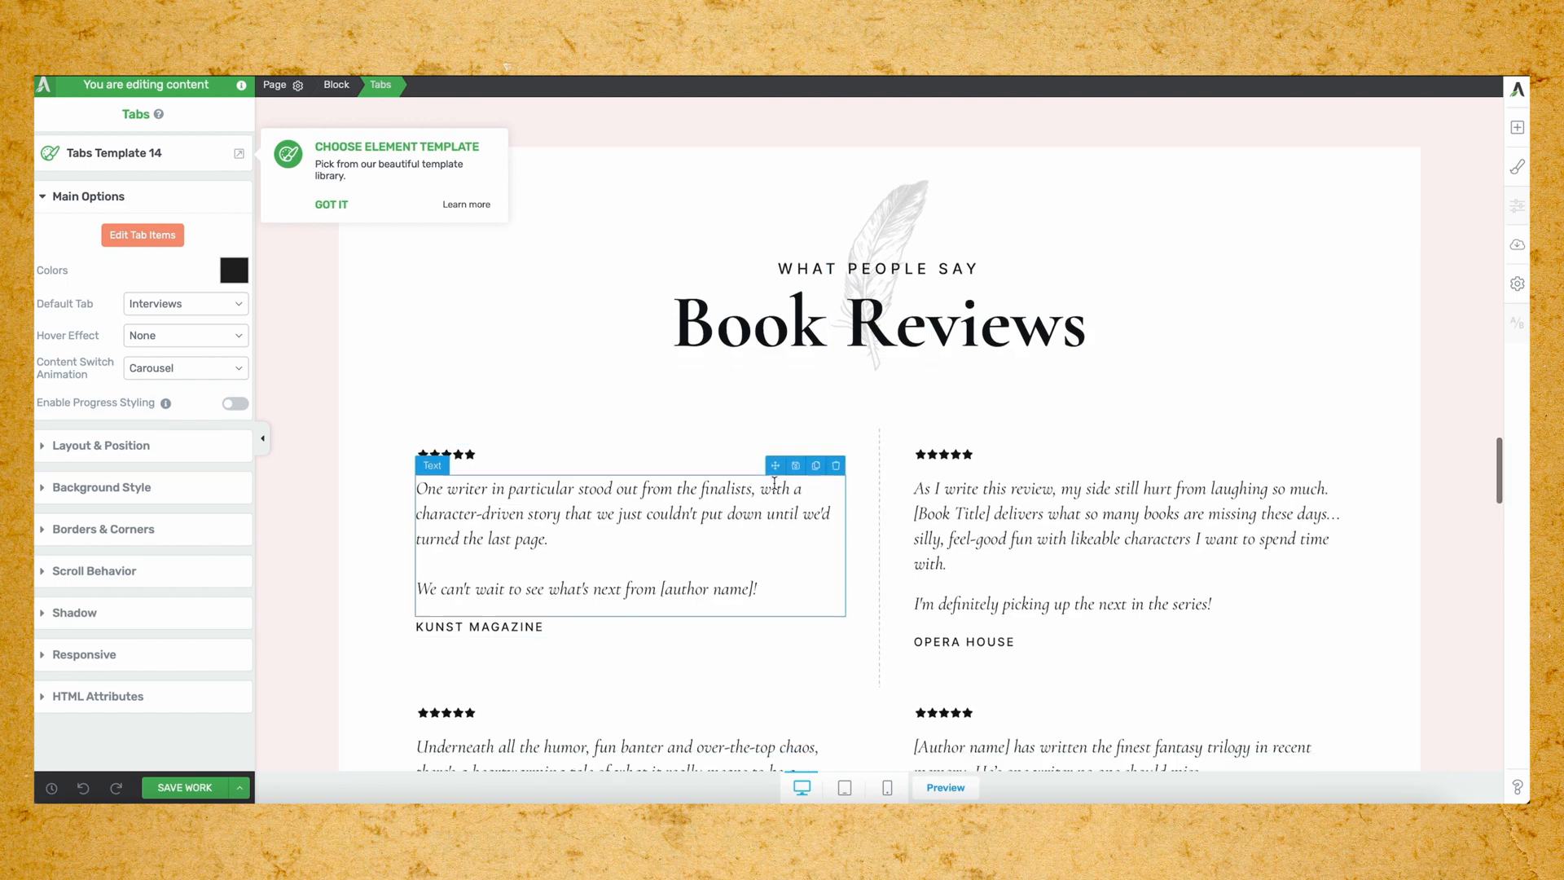
{"action": "scroll", "coordinate": [775, 483], "scroll_direction": "down", "scroll_amount": 3}
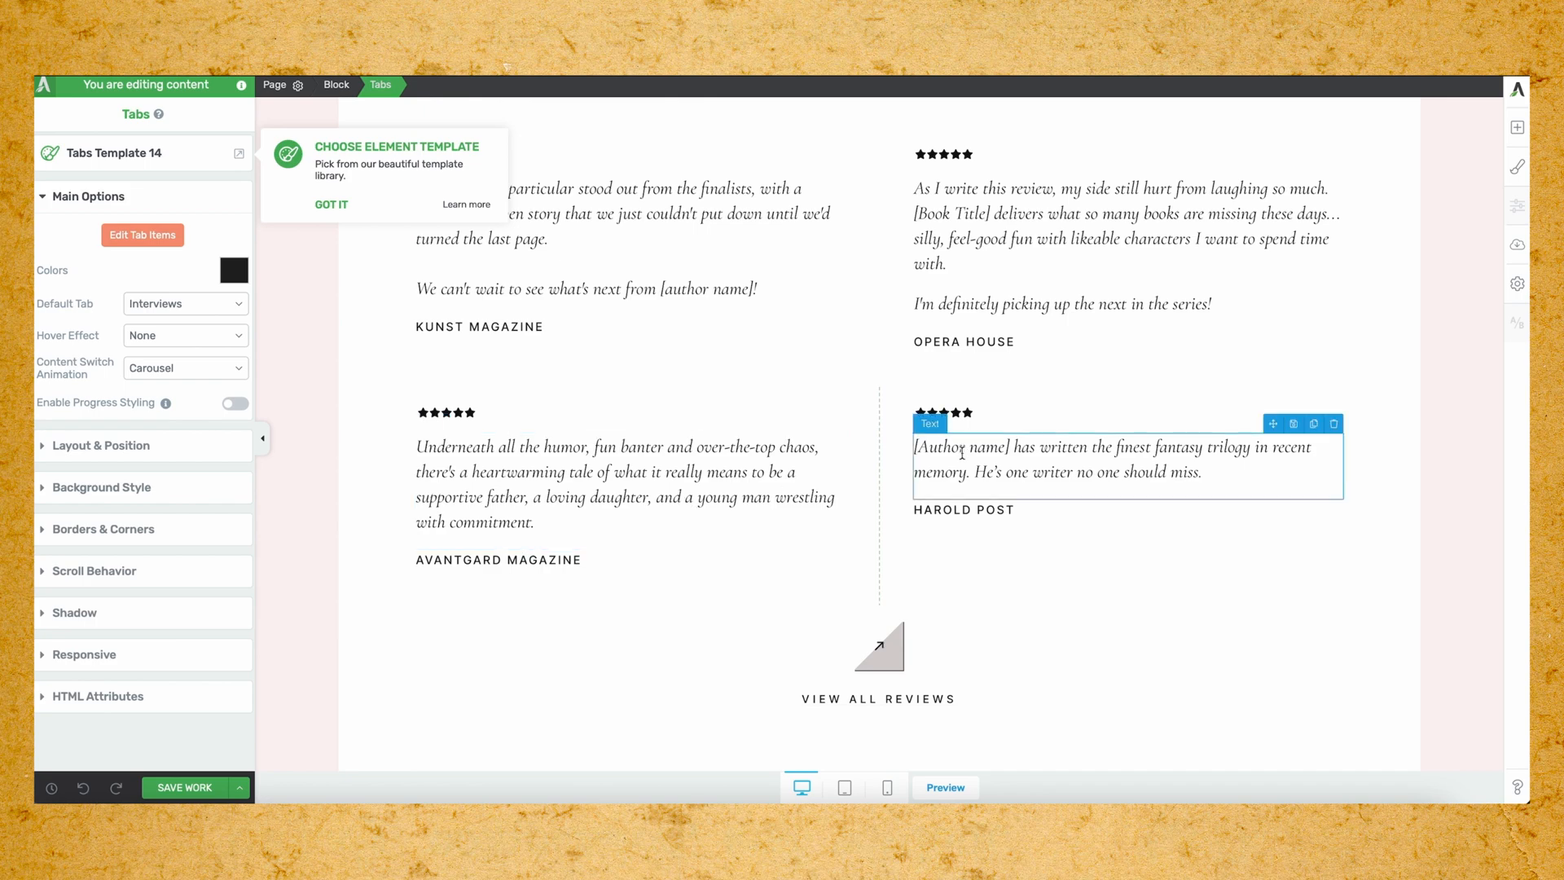
{"action": "scroll", "coordinate": [950, 472], "scroll_direction": "down", "scroll_amount": 3}
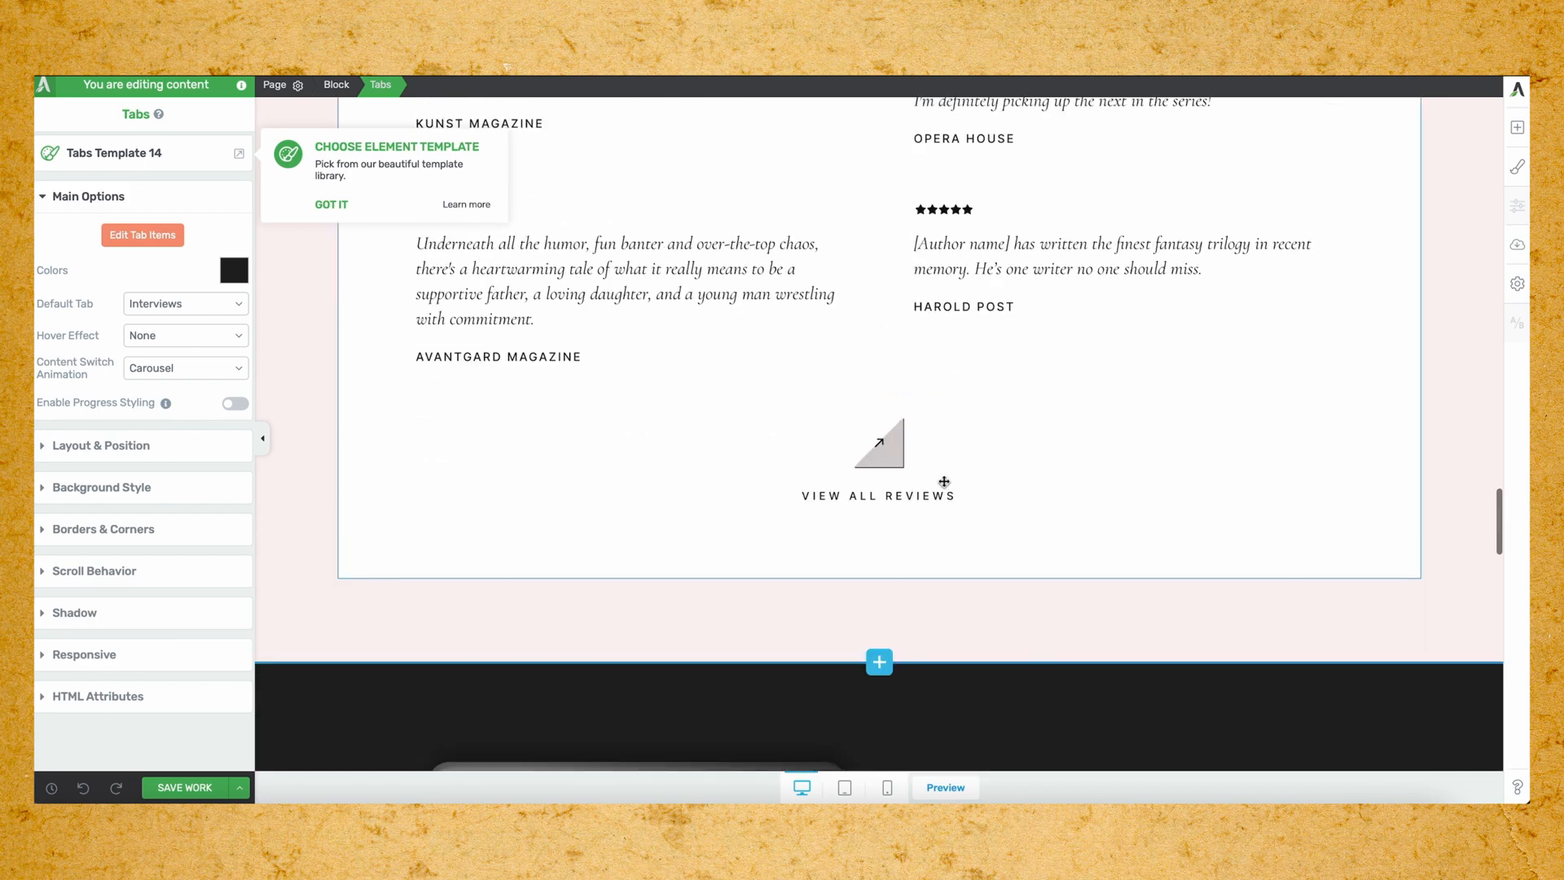
Replace the banner image above the chapter heading on the tablet mockup with teaser-banner.jpg from the media library.
{"action": "scroll", "coordinate": [944, 479], "scroll_direction": "down", "scroll_amount": 6}
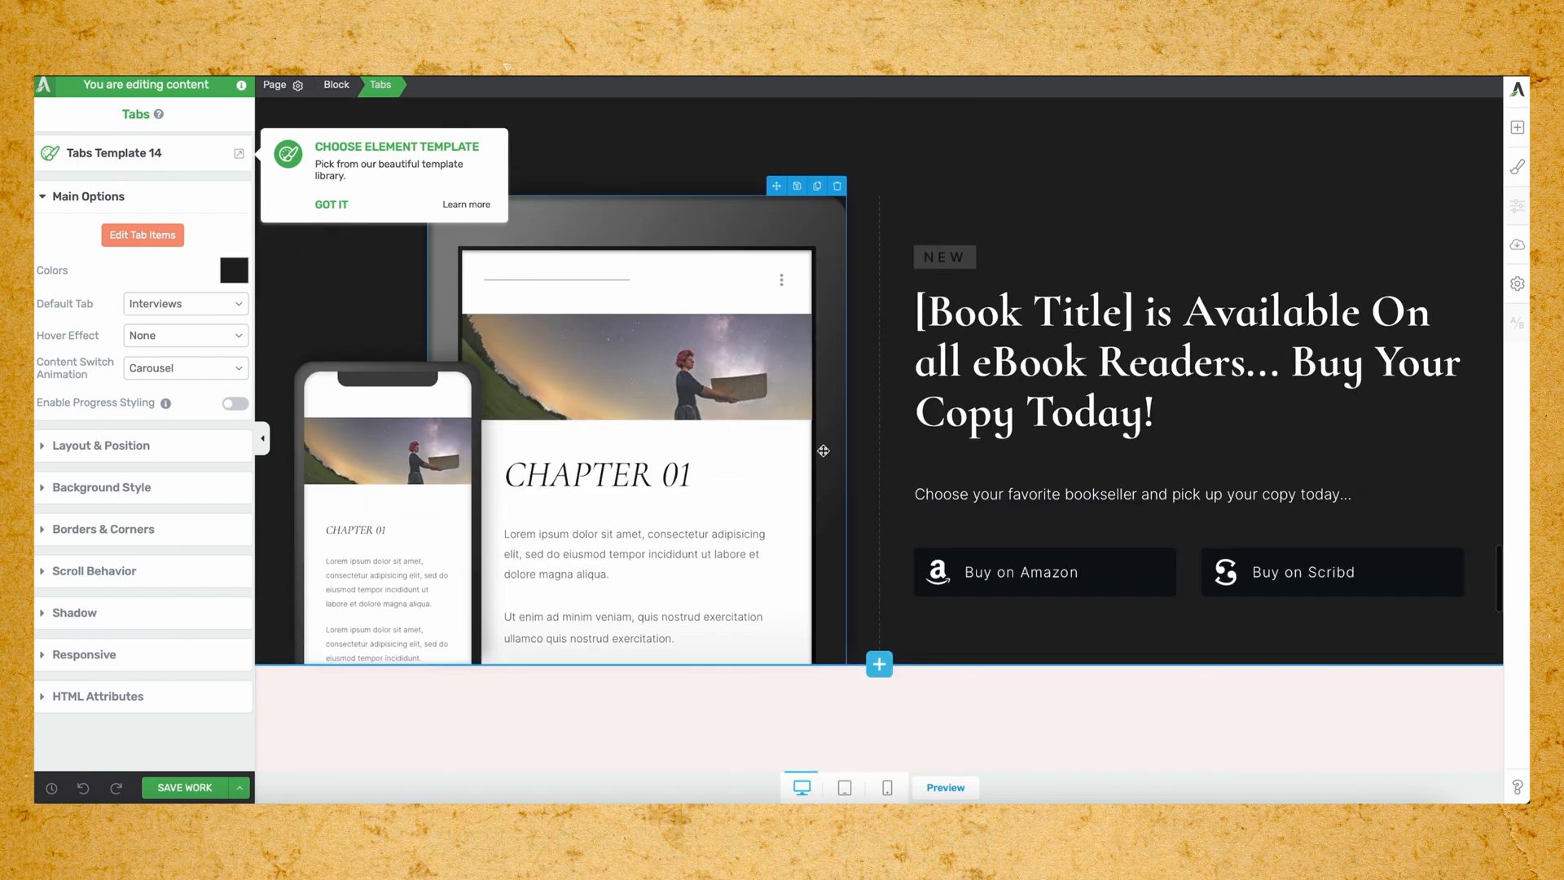
{"action": "scroll", "coordinate": [819, 486], "scroll_direction": "up", "scroll_amount": 1}
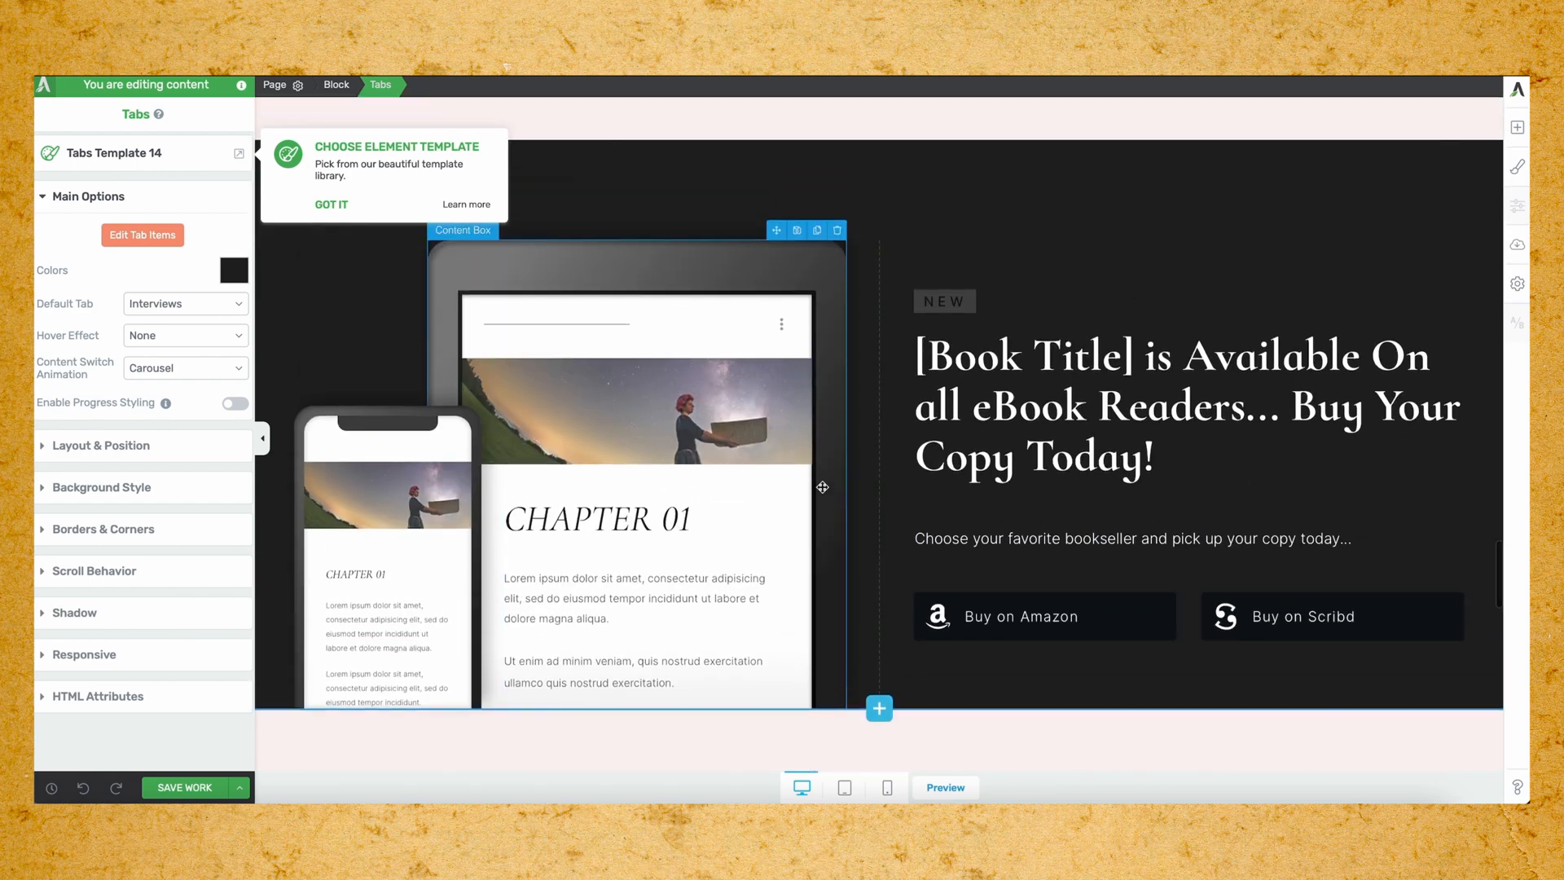
{"action": "scroll", "coordinate": [823, 486], "scroll_direction": "down", "scroll_amount": 1}
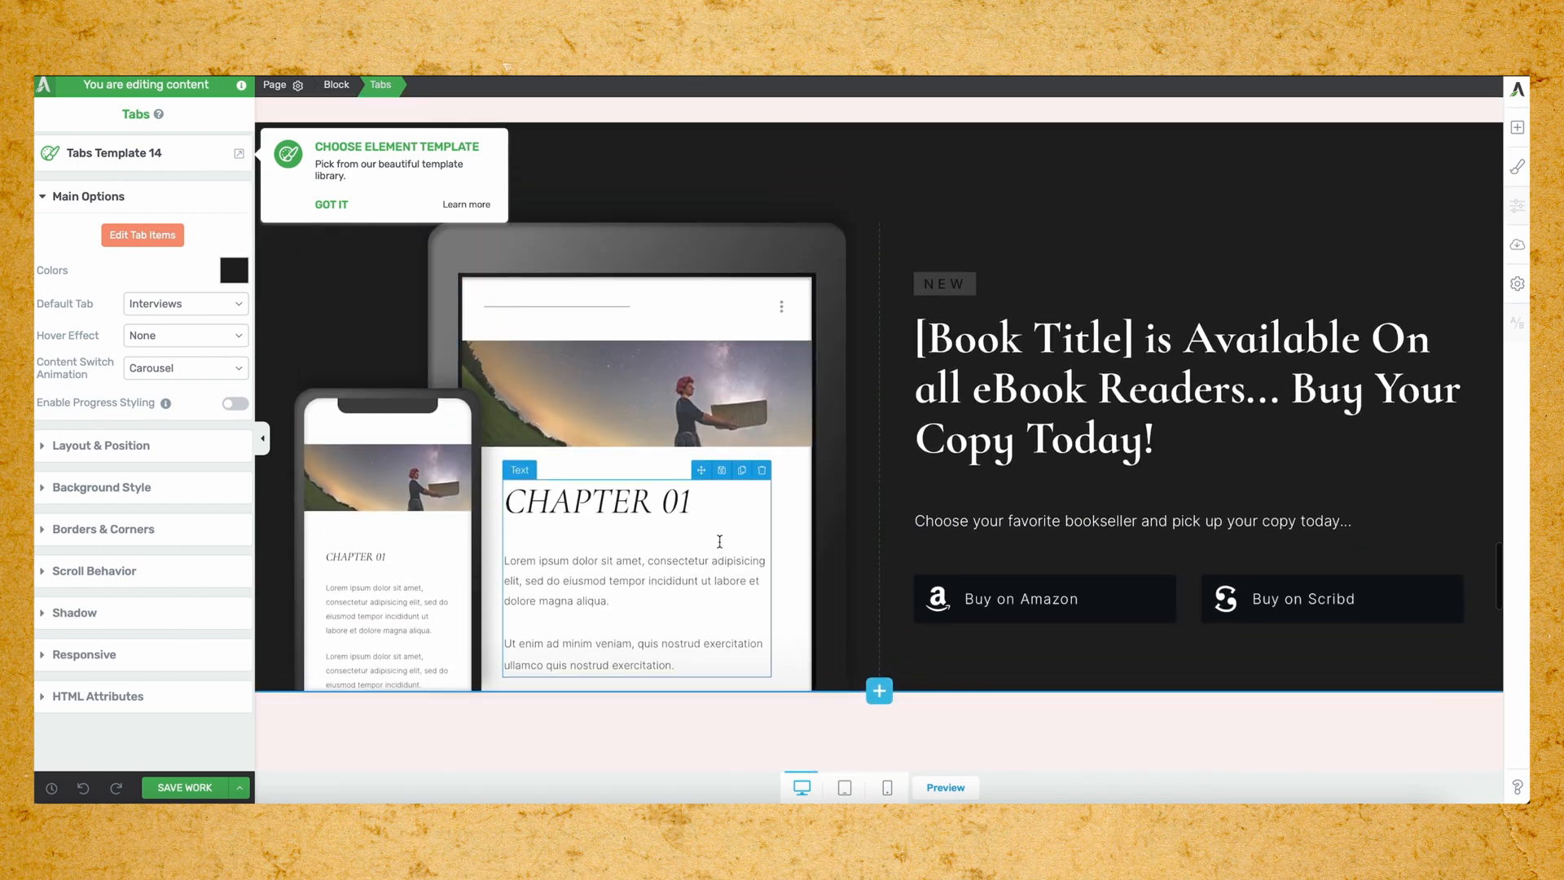
{"action": "left_click", "coordinate": [660, 435]}
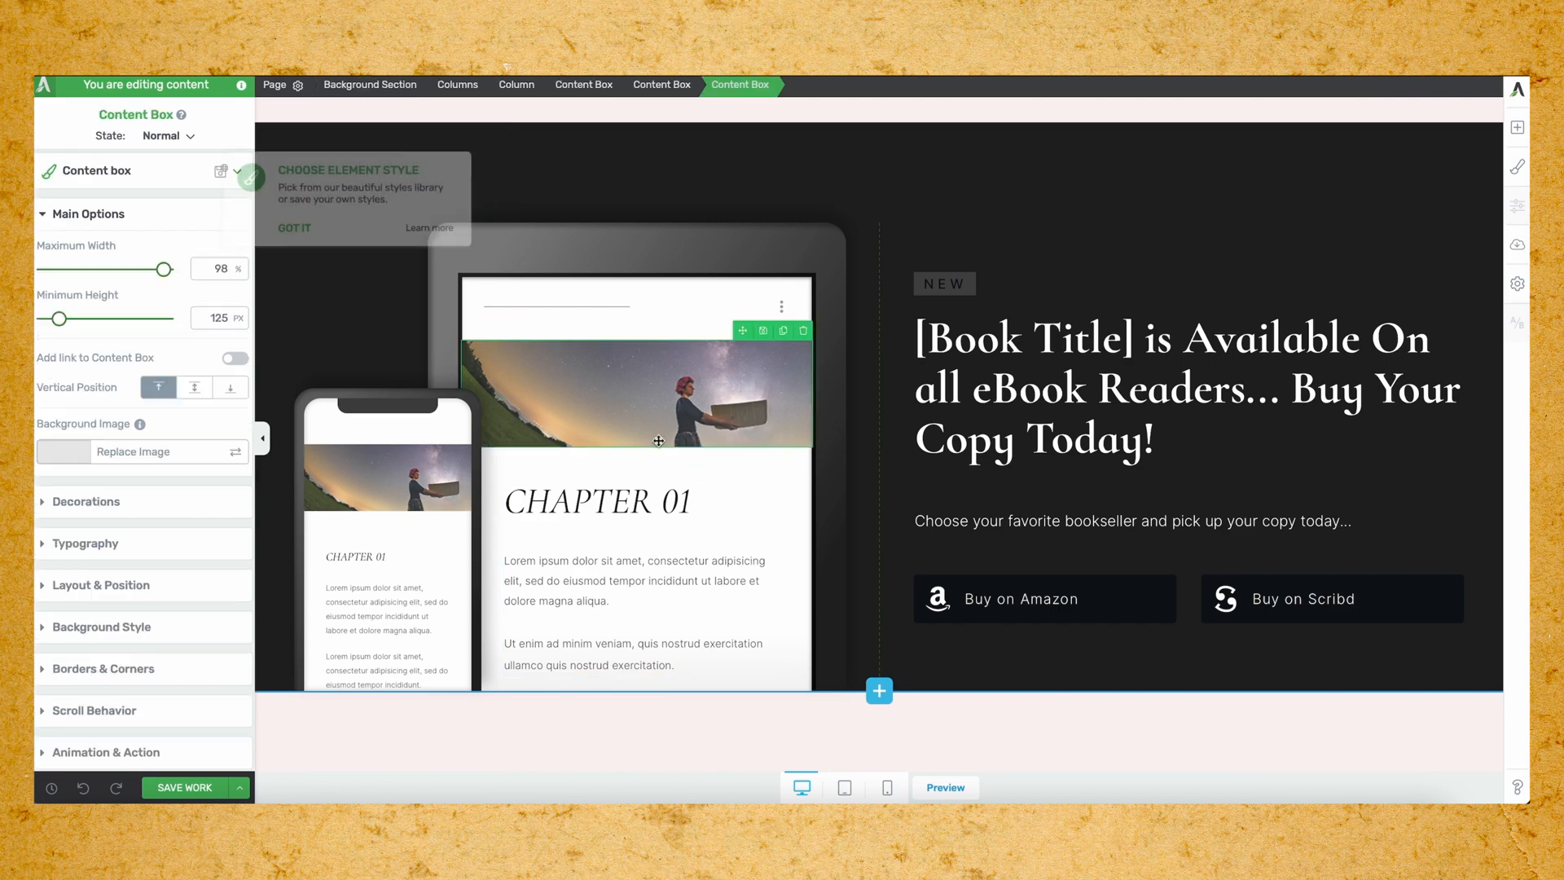
{"action": "left_click", "coordinate": [215, 460]}
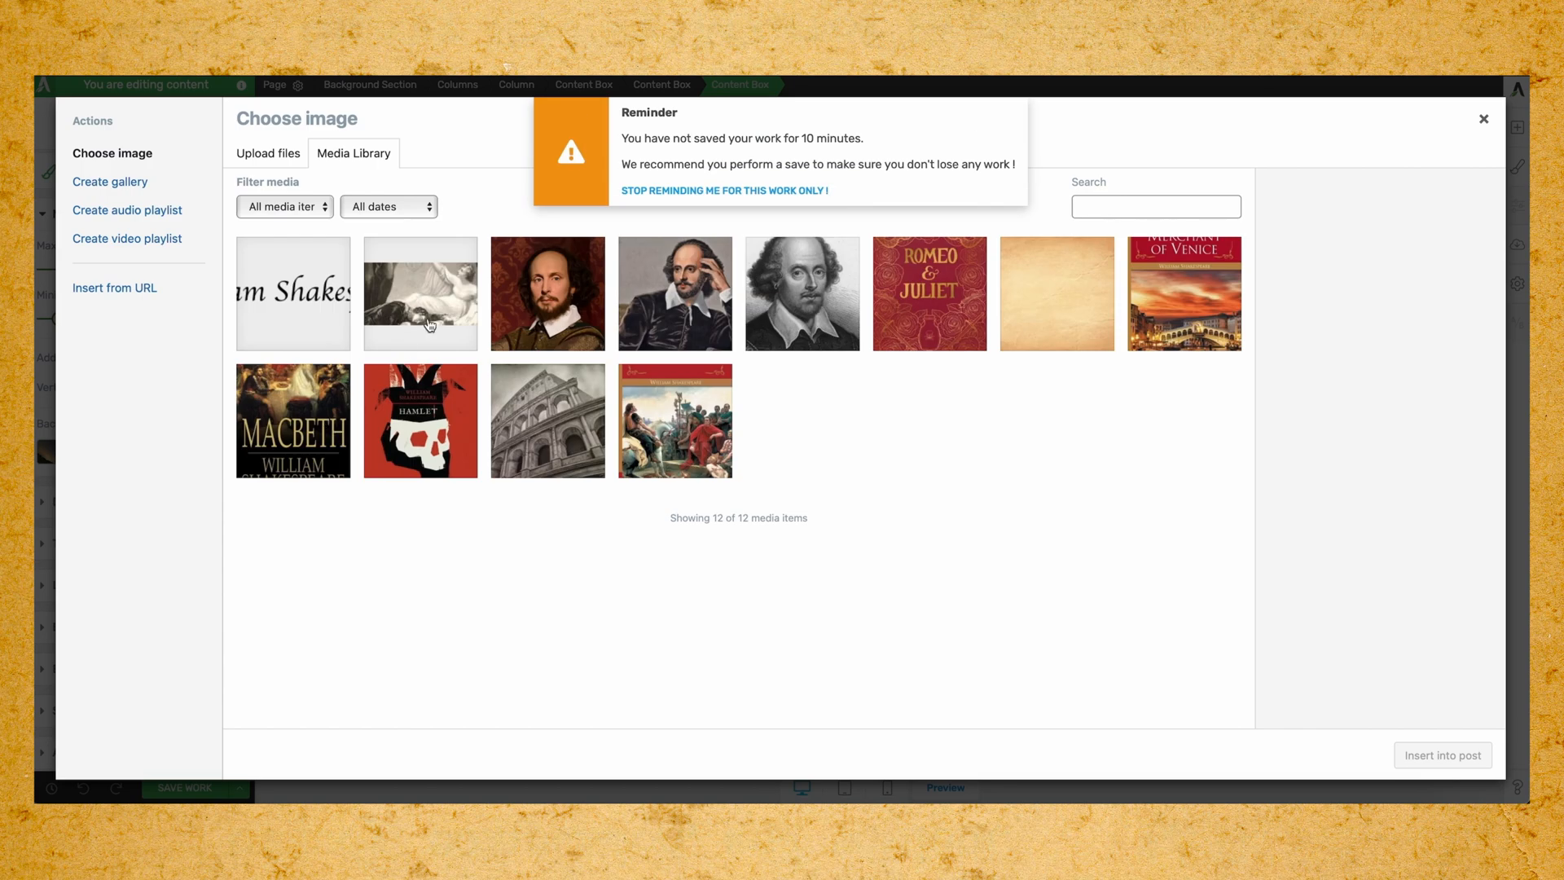
{"action": "left_click", "coordinate": [430, 326]}
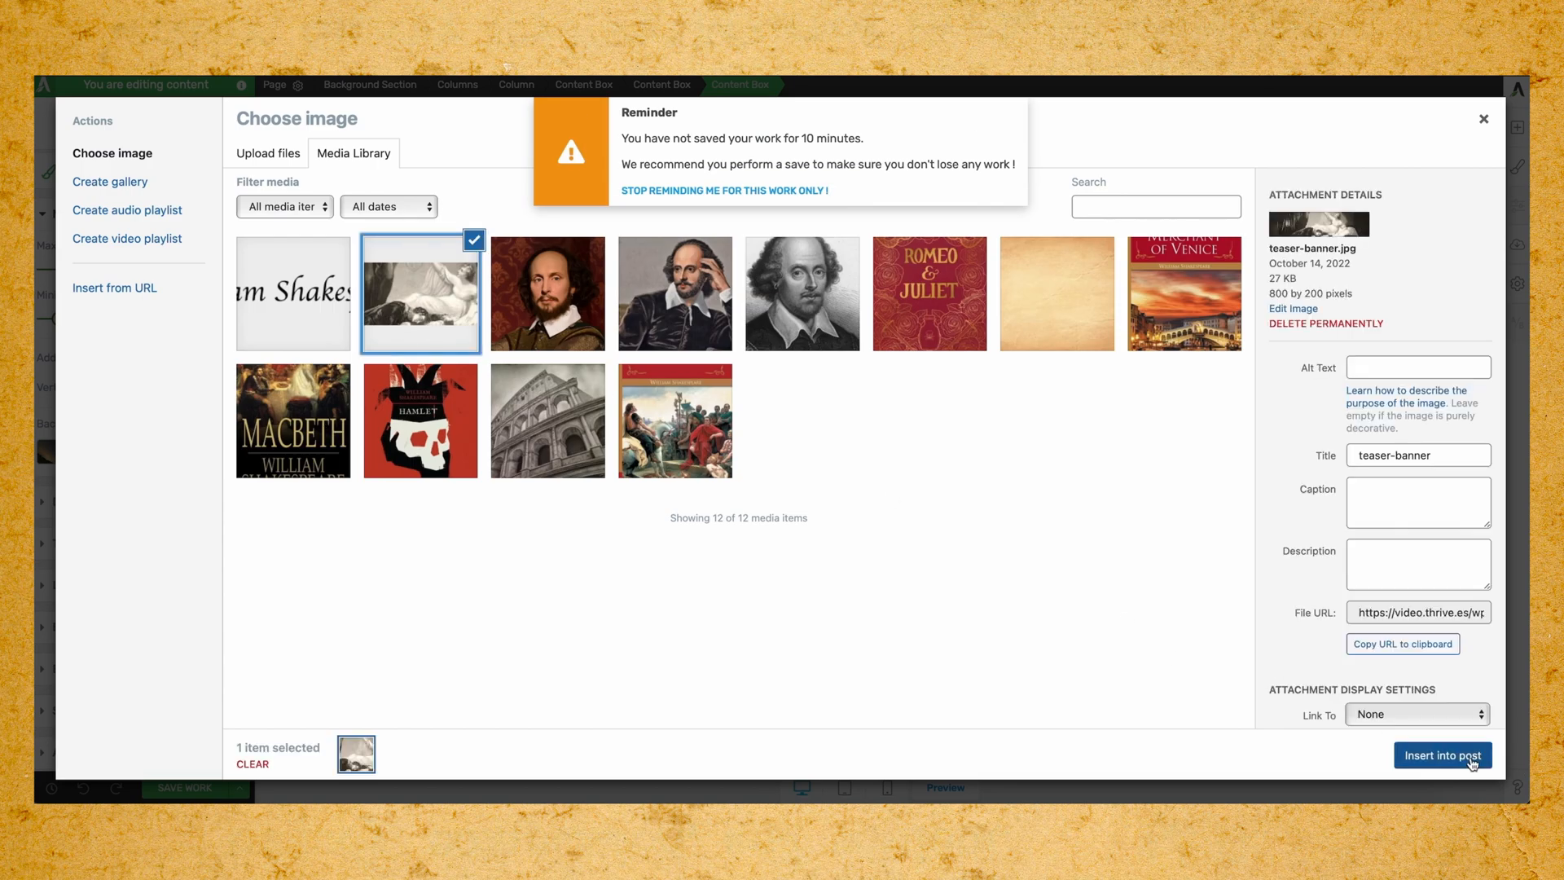
{"action": "left_click", "coordinate": [1466, 756]}
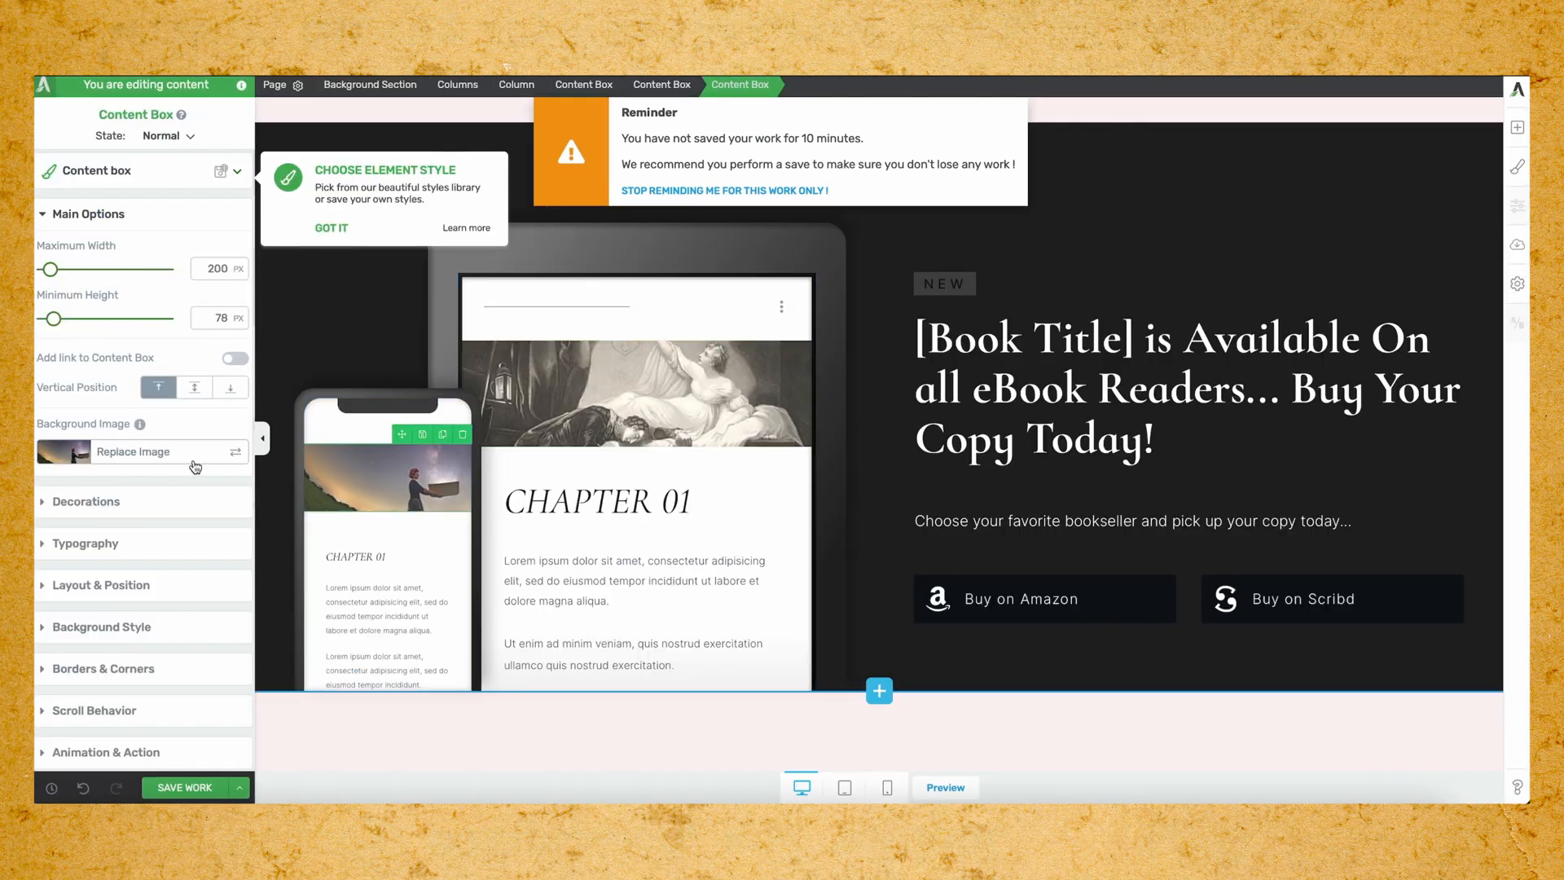
Replace the banner image on the phone mockup with teaser-banner.jpg from the media library.
{"action": "left_click", "coordinate": [196, 462]}
{"action": "left_click", "coordinate": [404, 326]}
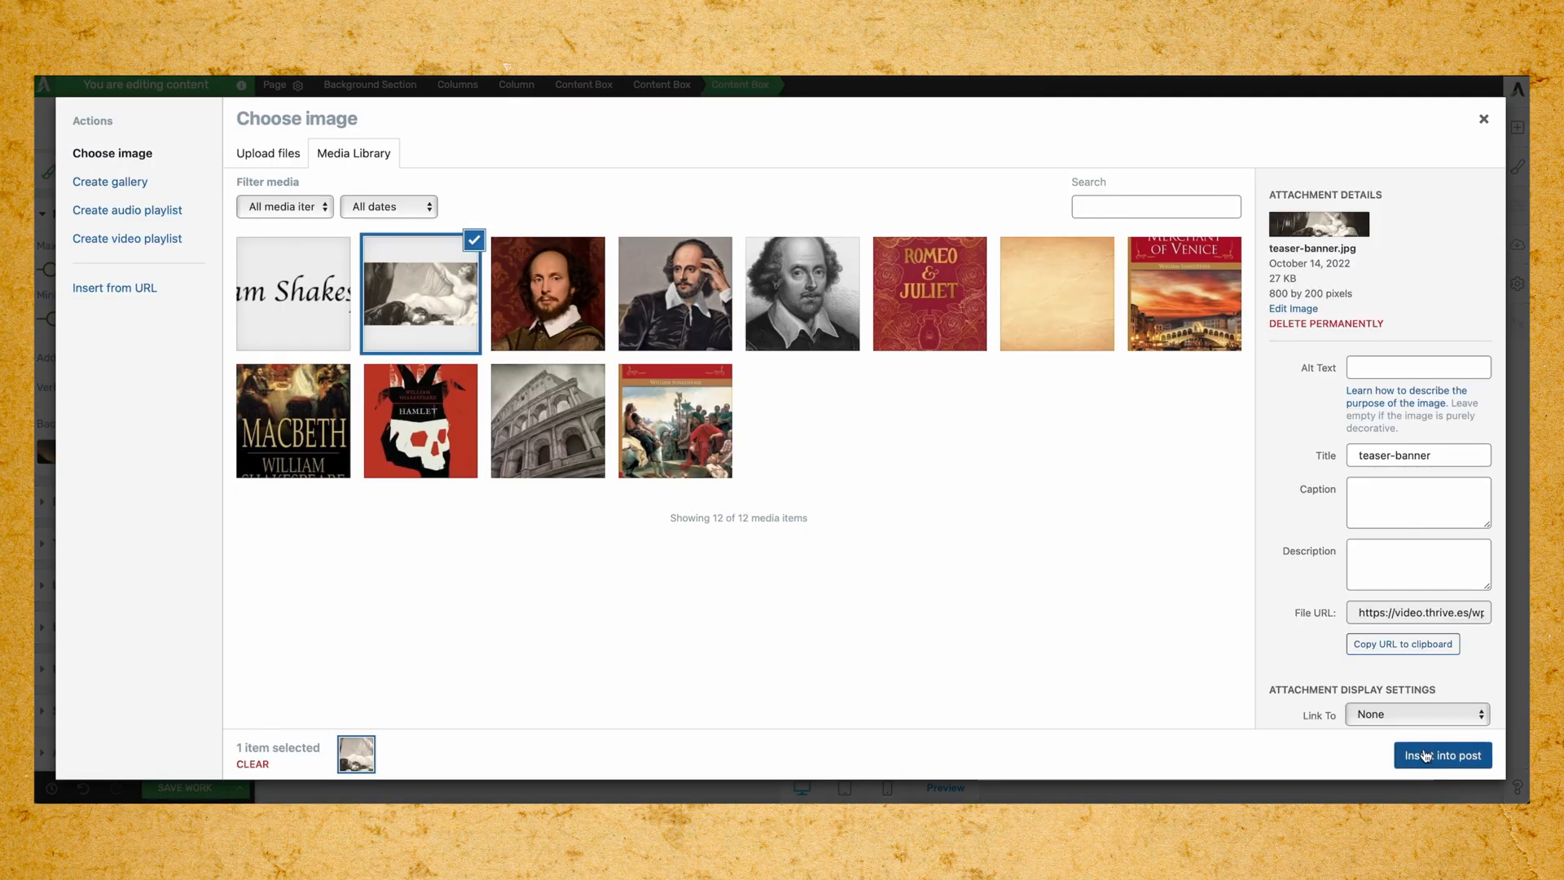
{"action": "left_click", "coordinate": [1442, 755]}
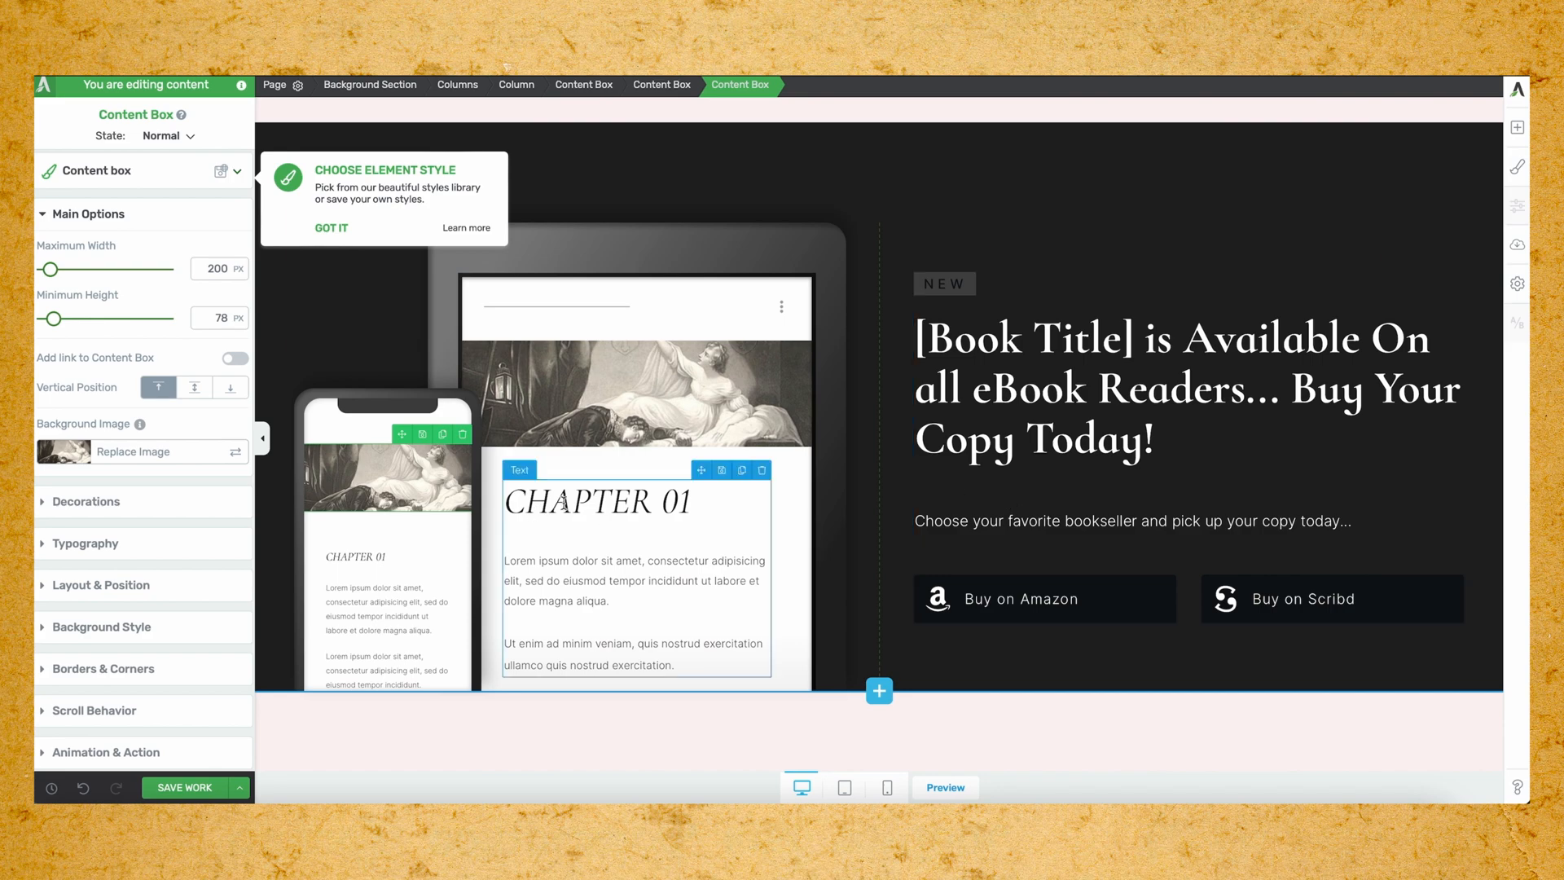
Change the chapter headings on both the tablet and phone mockups to "CHAPTER 51".
{"action": "left_click", "coordinate": [674, 499]}
{"action": "key", "text": "BackSpace"}
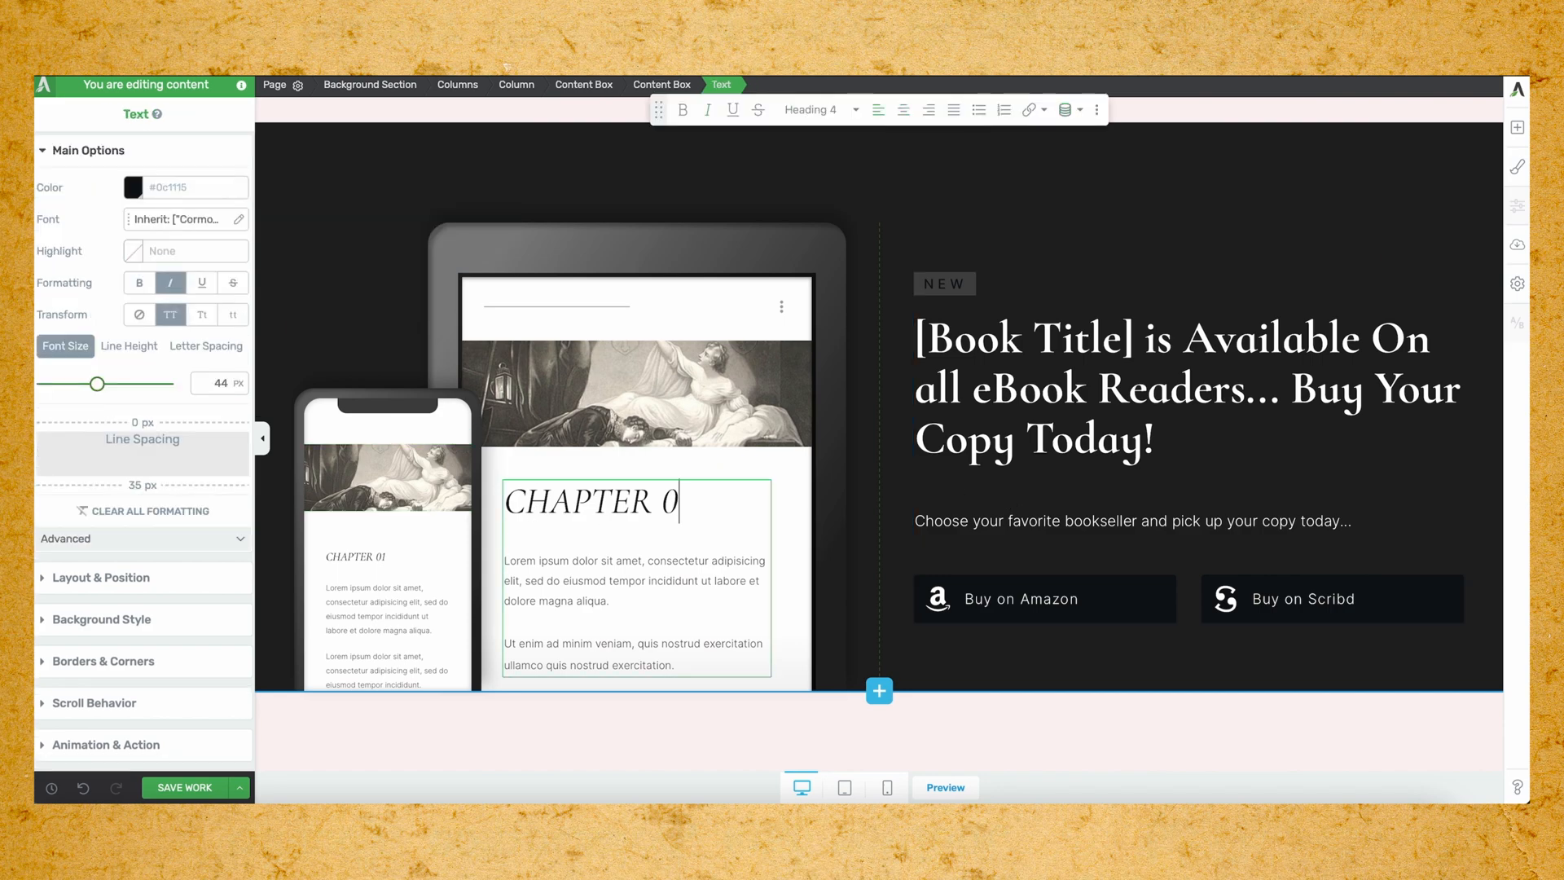
{"action": "key", "text": "BackSpace"}
{"action": "type", "text": "51"}
{"action": "left_click", "coordinate": [380, 560]}
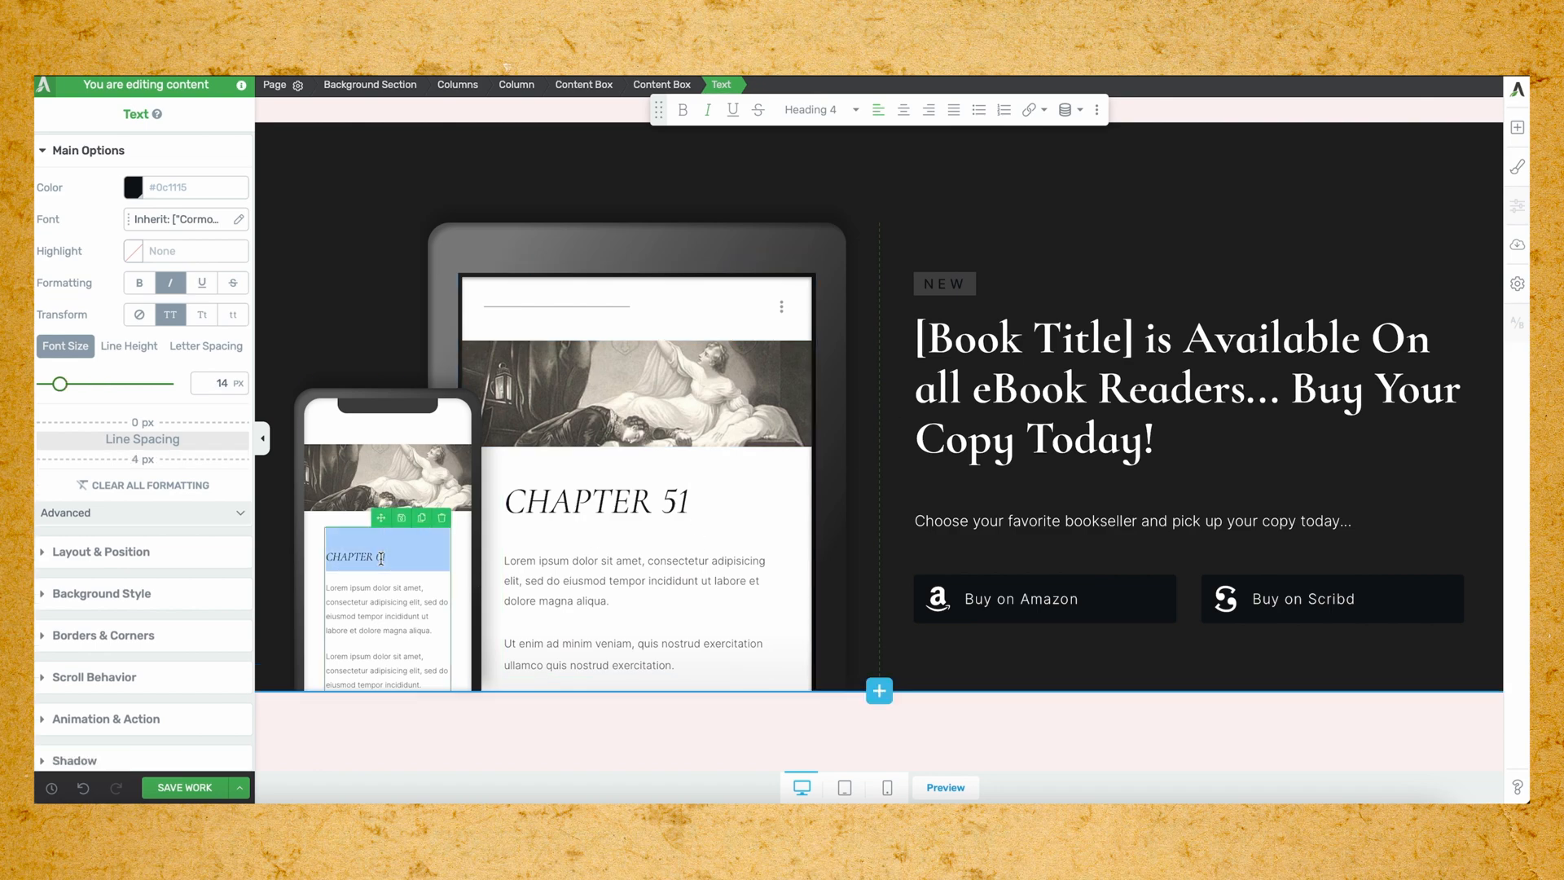
{"action": "type", "text": "CHAPTER"}
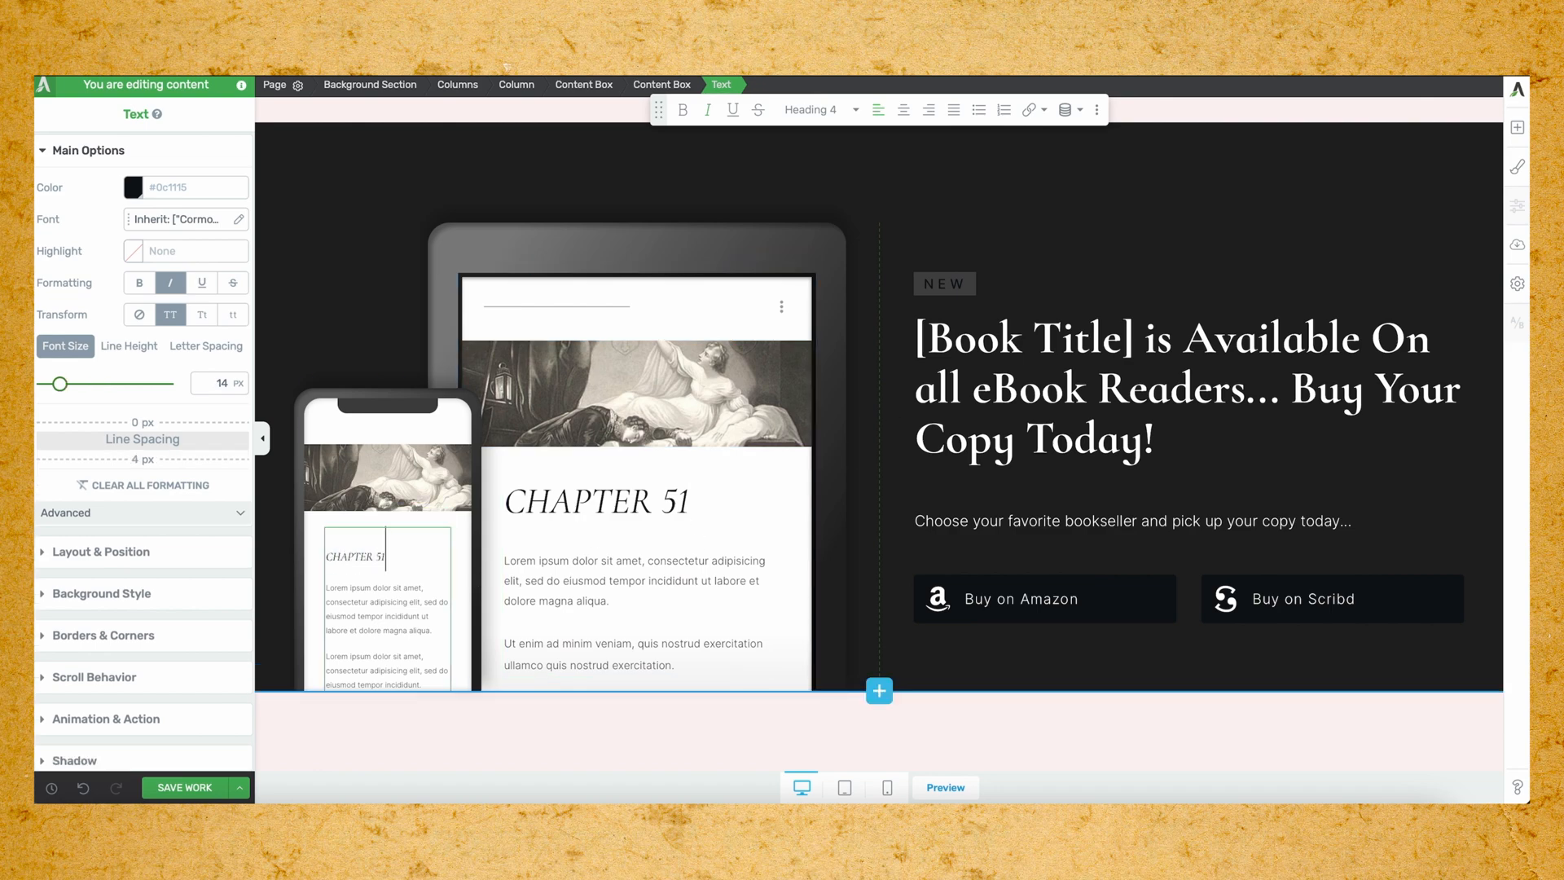
Replace the [Book Title] placeholder in the eBook availability heading with "Romeo & Juliet" and italicize that title.
{"action": "left_click", "coordinate": [1303, 344]}
{"action": "left_click_drag", "start_coordinate": [1134, 337], "coordinate": [908, 338]}
{"action": "type", "text": "Romeo & Ju"}
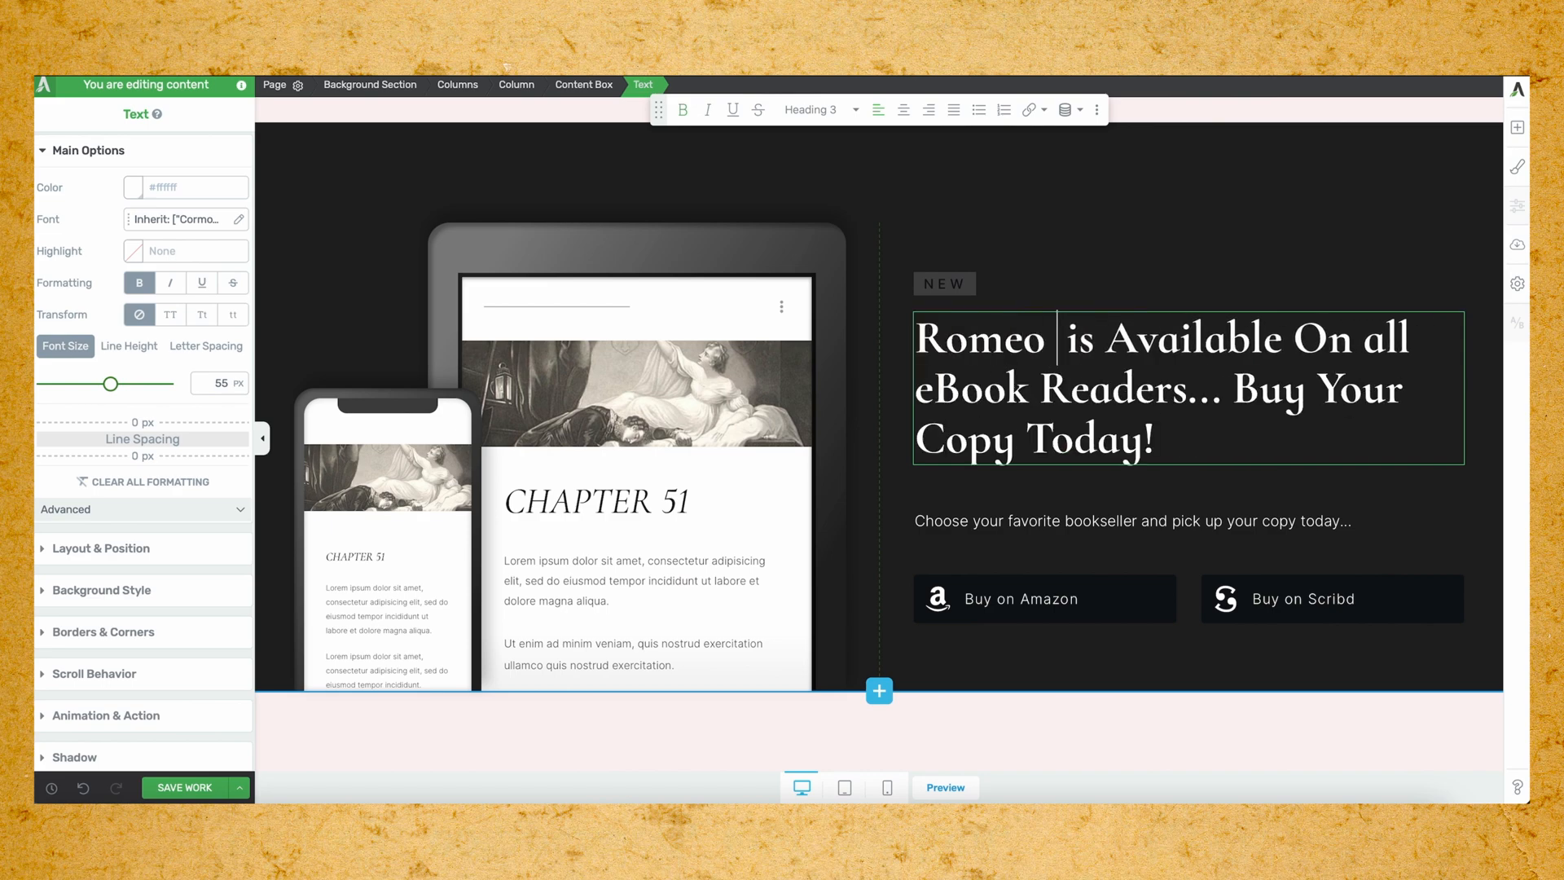
{"action": "type", "text": "liet"}
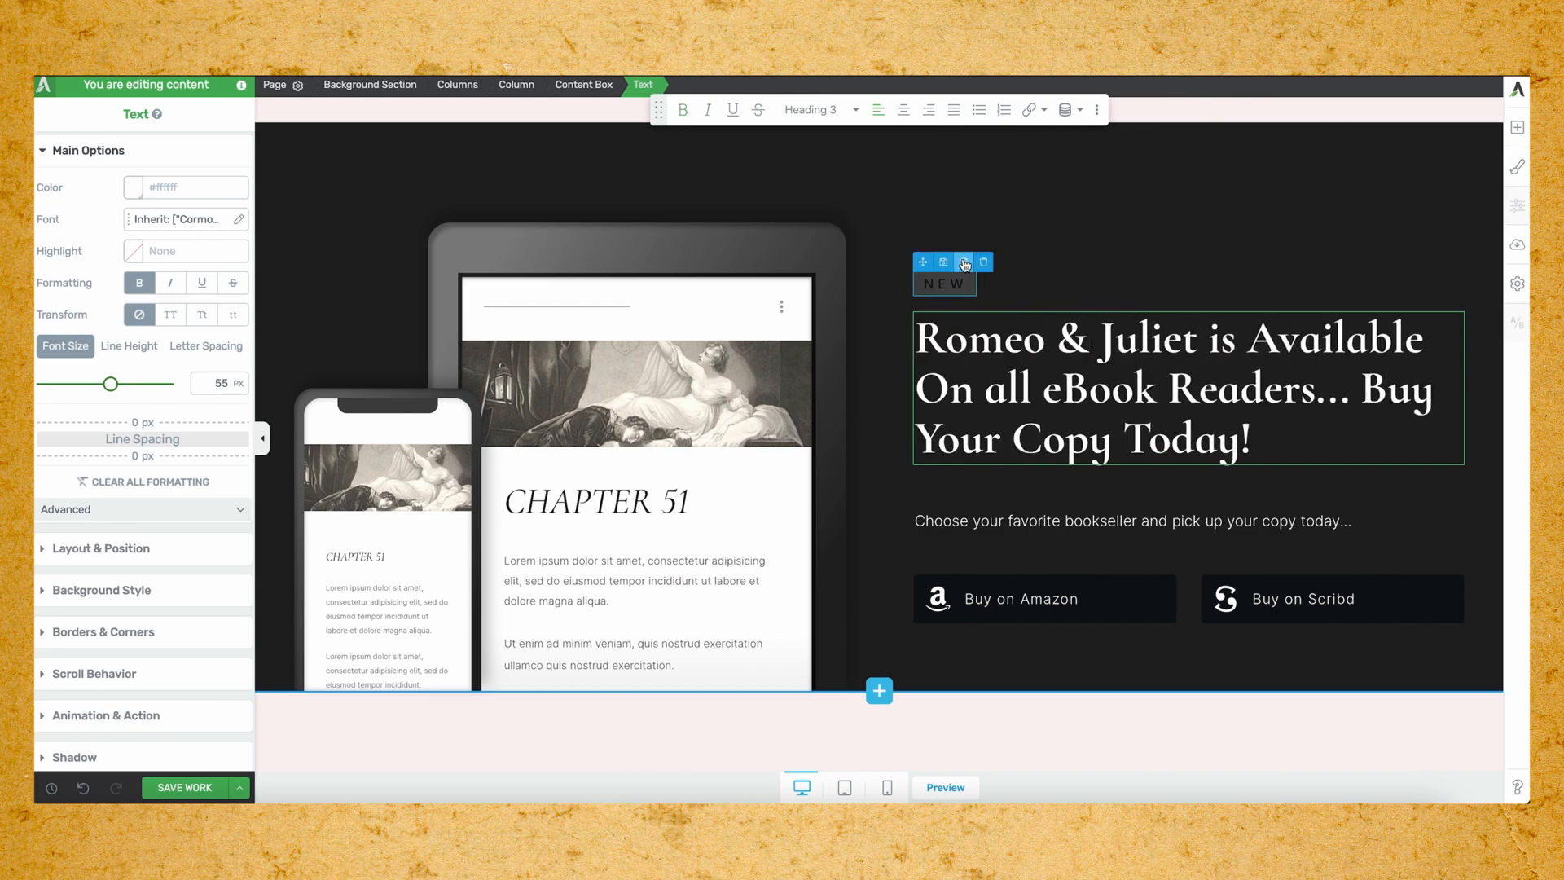
{"action": "left_click_drag", "start_coordinate": [1202, 337], "coordinate": [915, 337]}
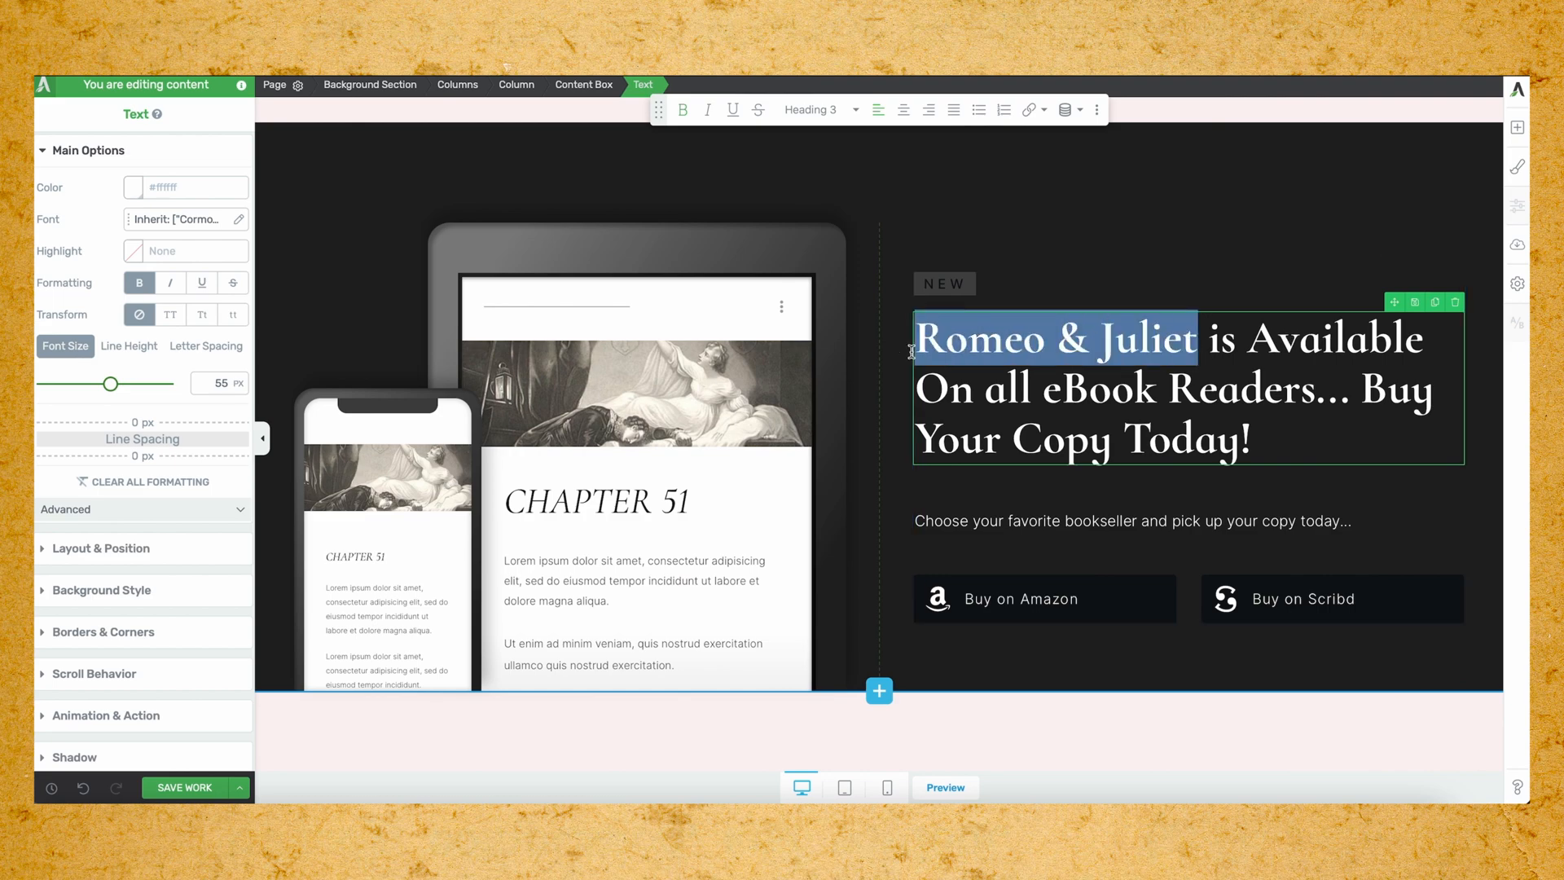
{"action": "left_click", "coordinate": [706, 114]}
{"action": "left_click", "coordinate": [923, 486]}
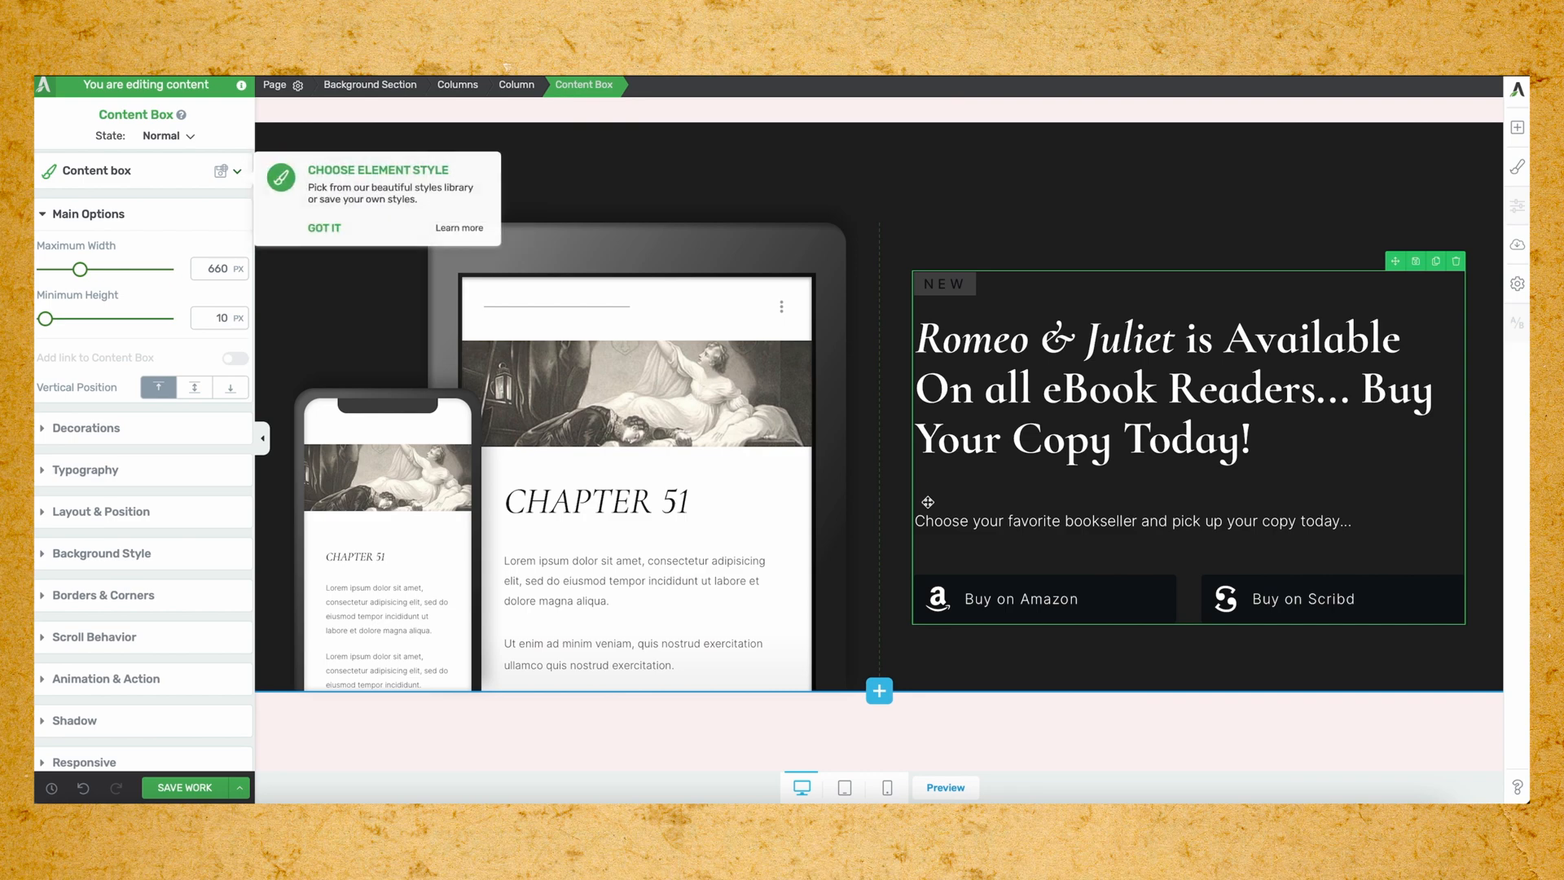
Examine the Latest Posts section and its post list below the eBook promotion.
{"action": "scroll", "coordinate": [807, 489], "scroll_direction": "down", "scroll_amount": 10}
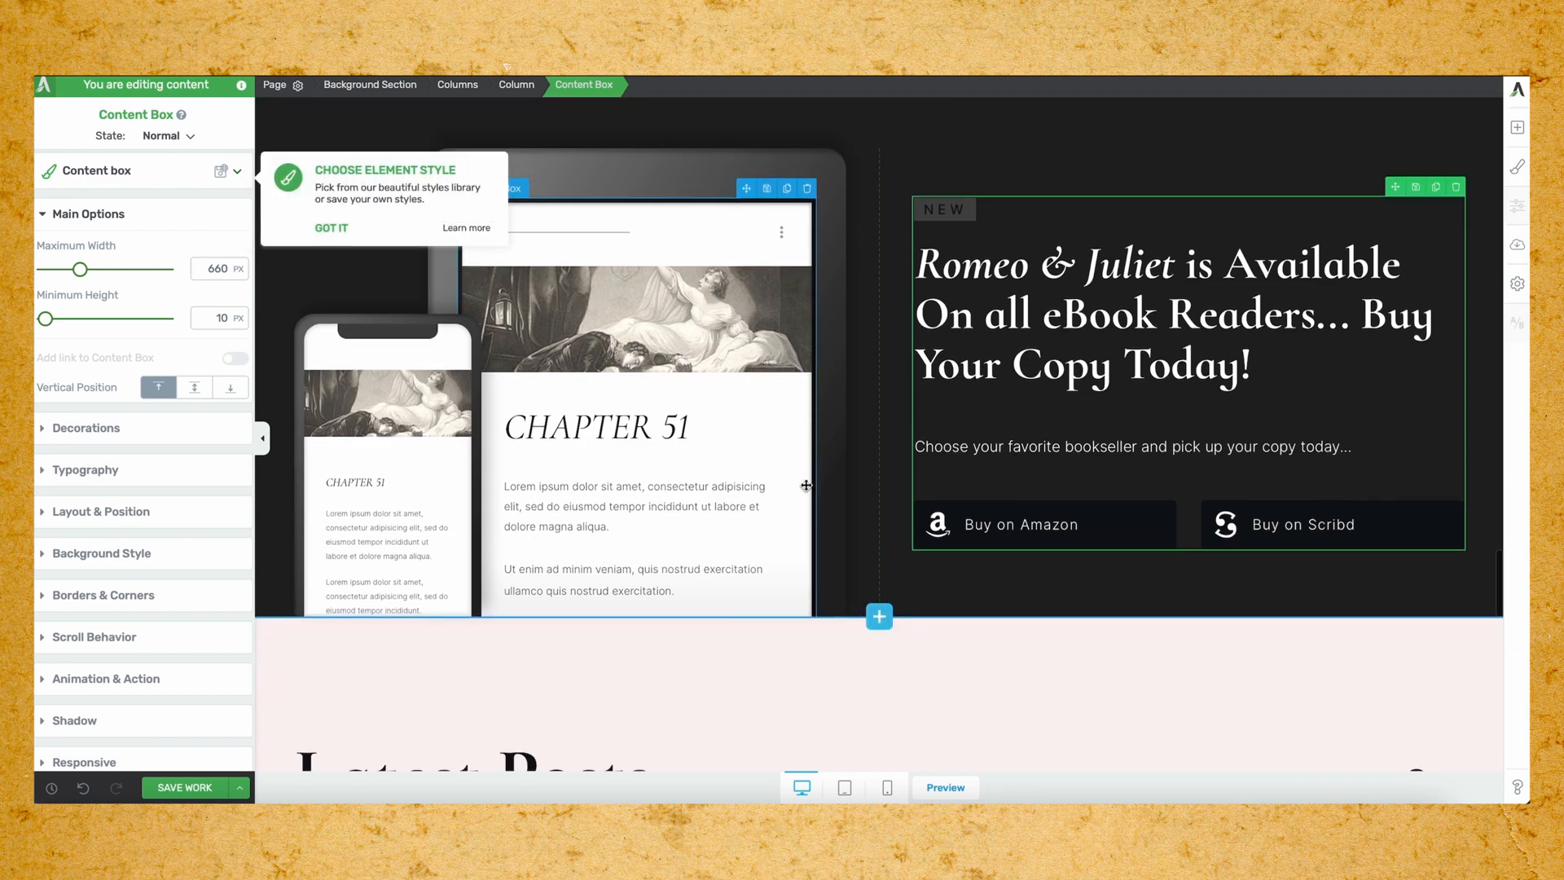
{"action": "scroll", "coordinate": [808, 491], "scroll_direction": "down", "scroll_amount": 1}
{"action": "scroll", "coordinate": [806, 486], "scroll_direction": "up", "scroll_amount": 2}
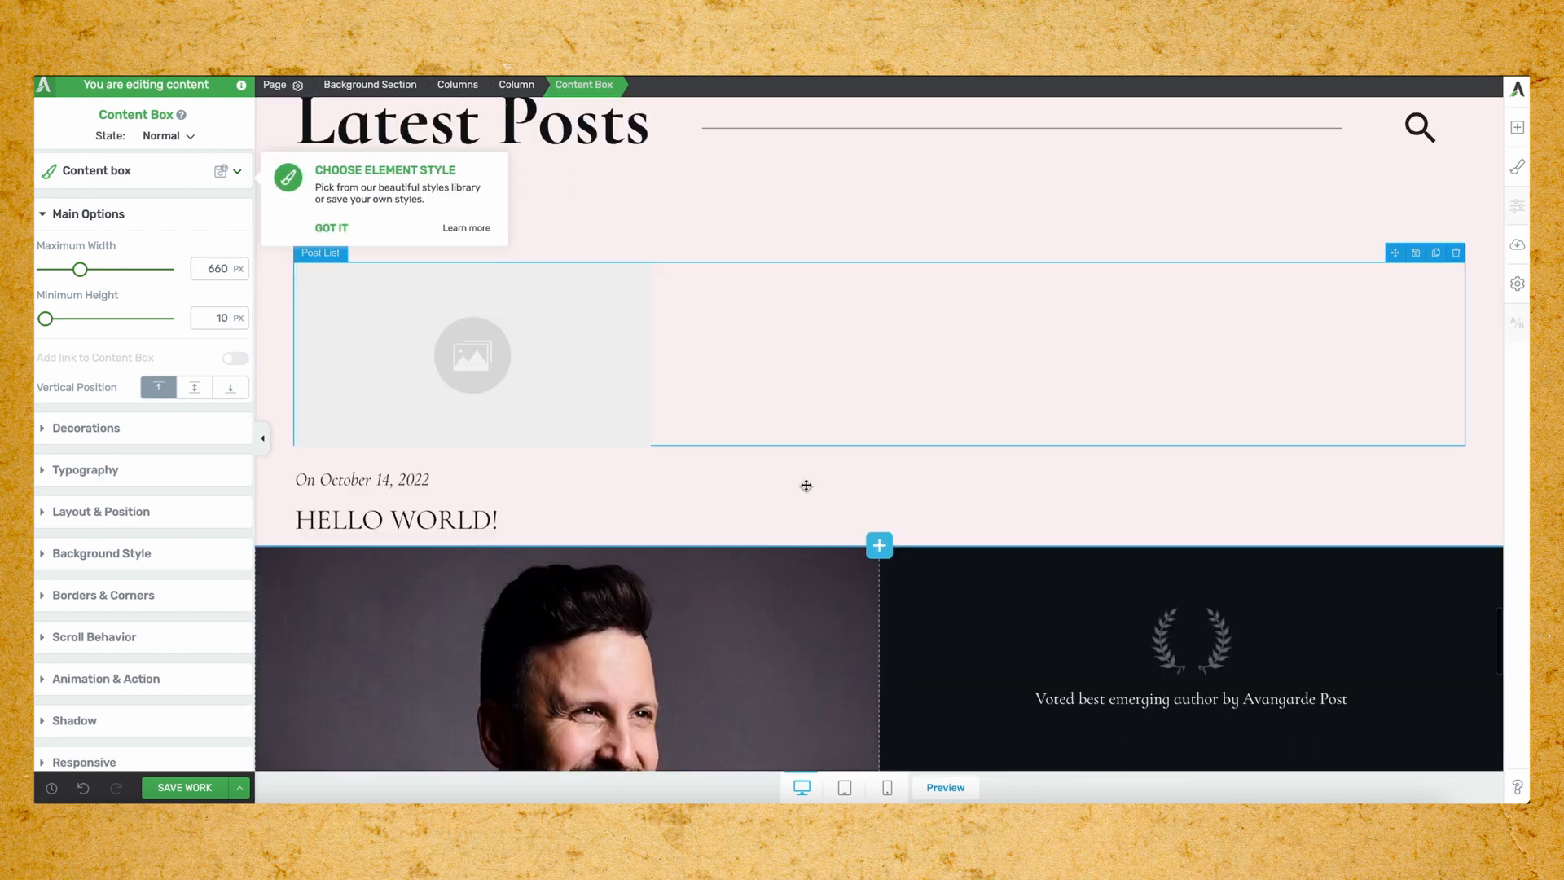
{"action": "scroll", "coordinate": [807, 486], "scroll_direction": "down", "scroll_amount": 2}
{"action": "scroll", "coordinate": [807, 486], "scroll_direction": "up", "scroll_amount": 1}
{"action": "scroll", "coordinate": [806, 487], "scroll_direction": "up", "scroll_amount": 2}
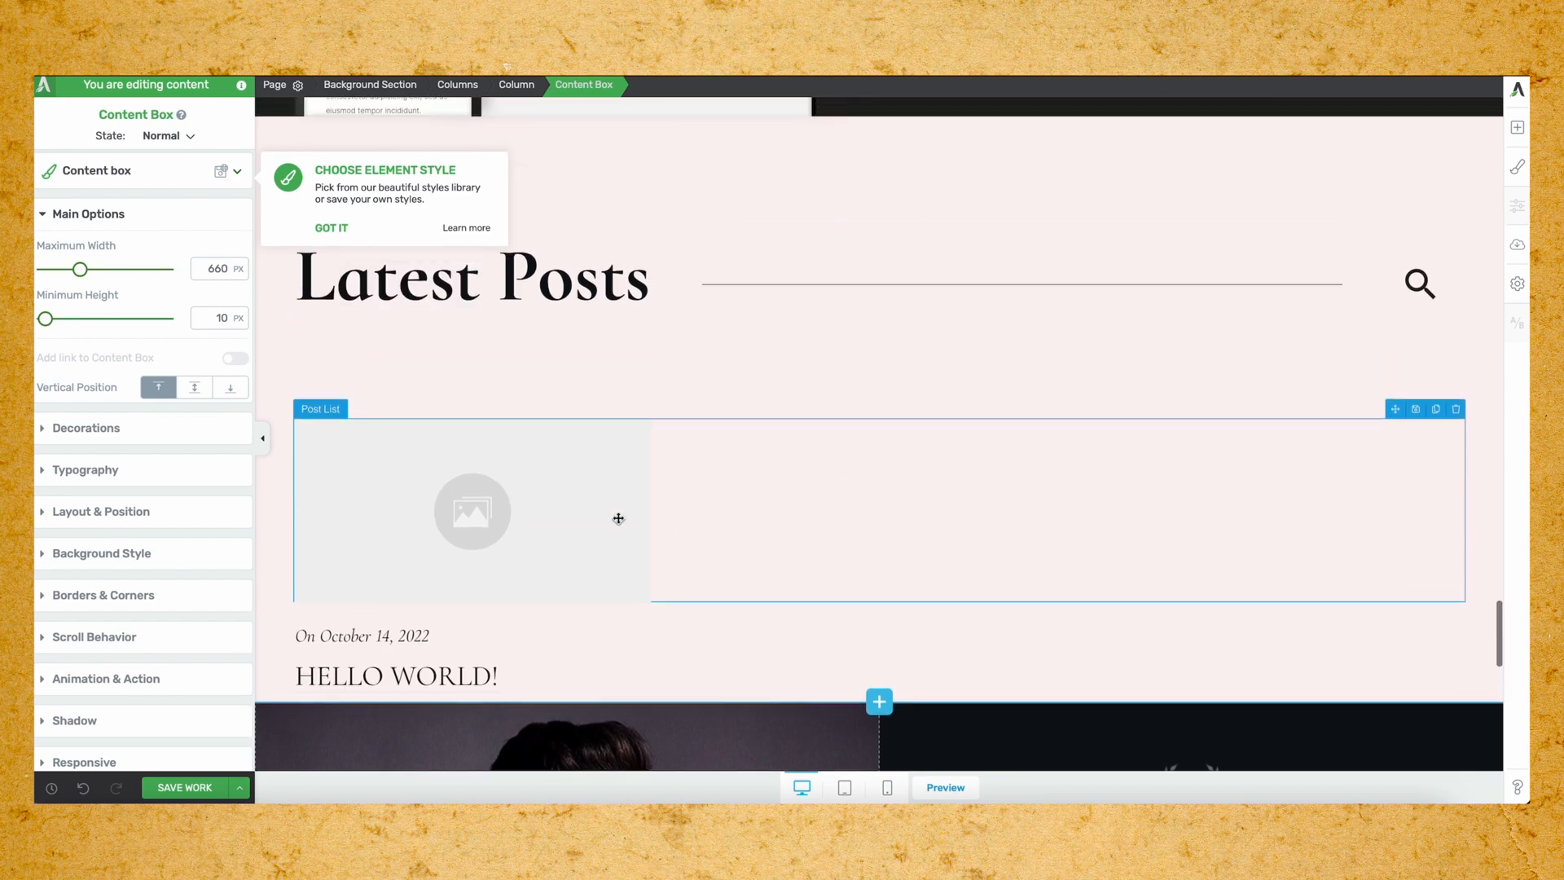
{"action": "scroll", "coordinate": [618, 518], "scroll_direction": "down", "scroll_amount": 6}
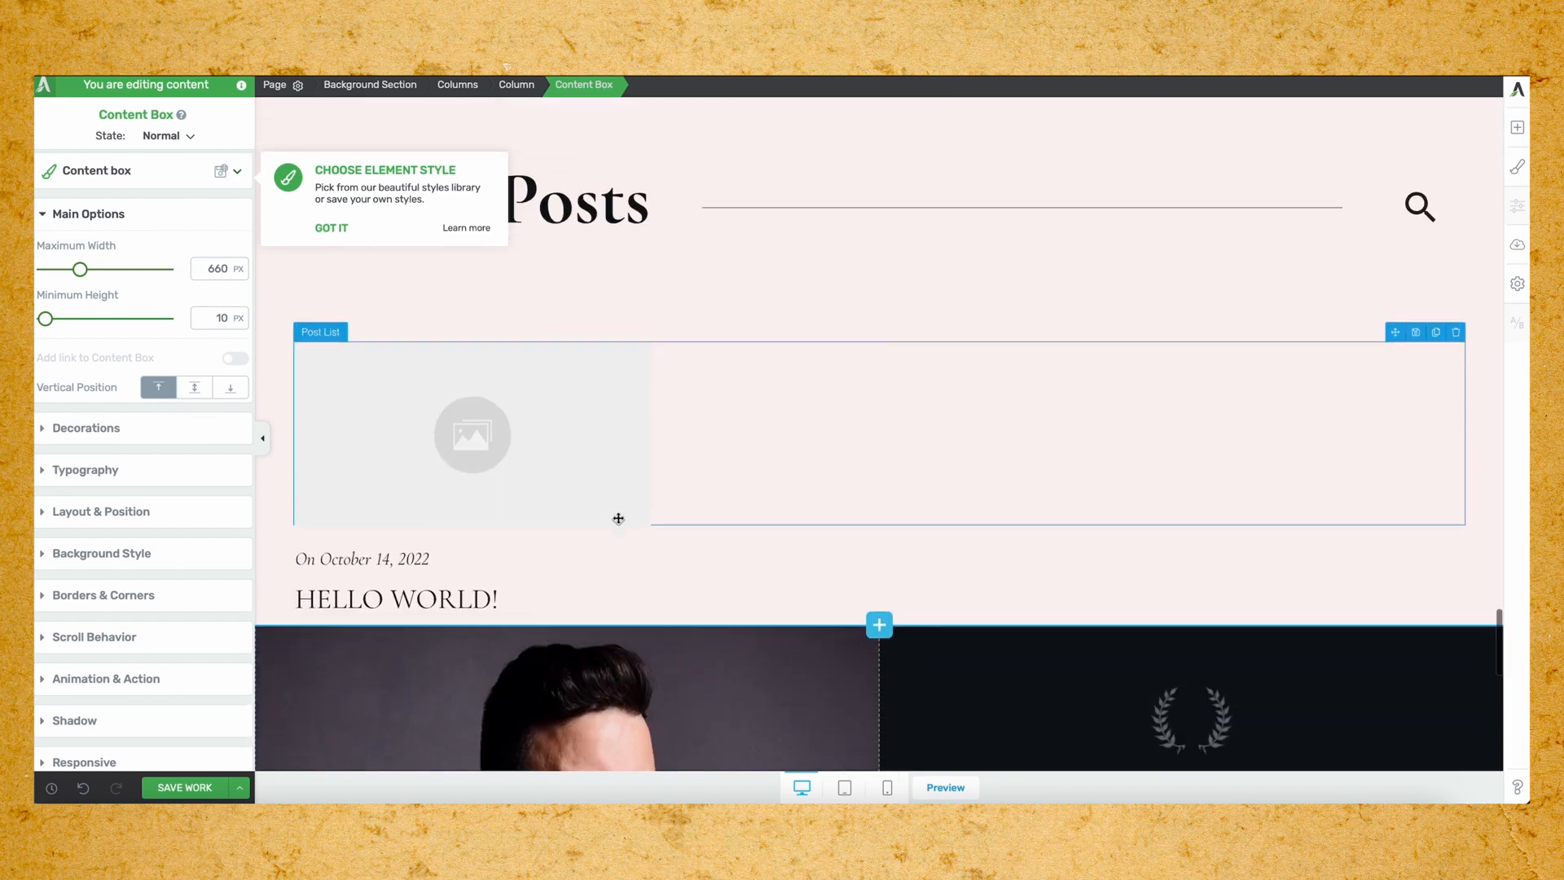
Replace the background image of the author portrait column with shakespeare-2.jpg from the media library and apply it.
{"action": "scroll", "coordinate": [638, 524], "scroll_direction": "down", "scroll_amount": 2}
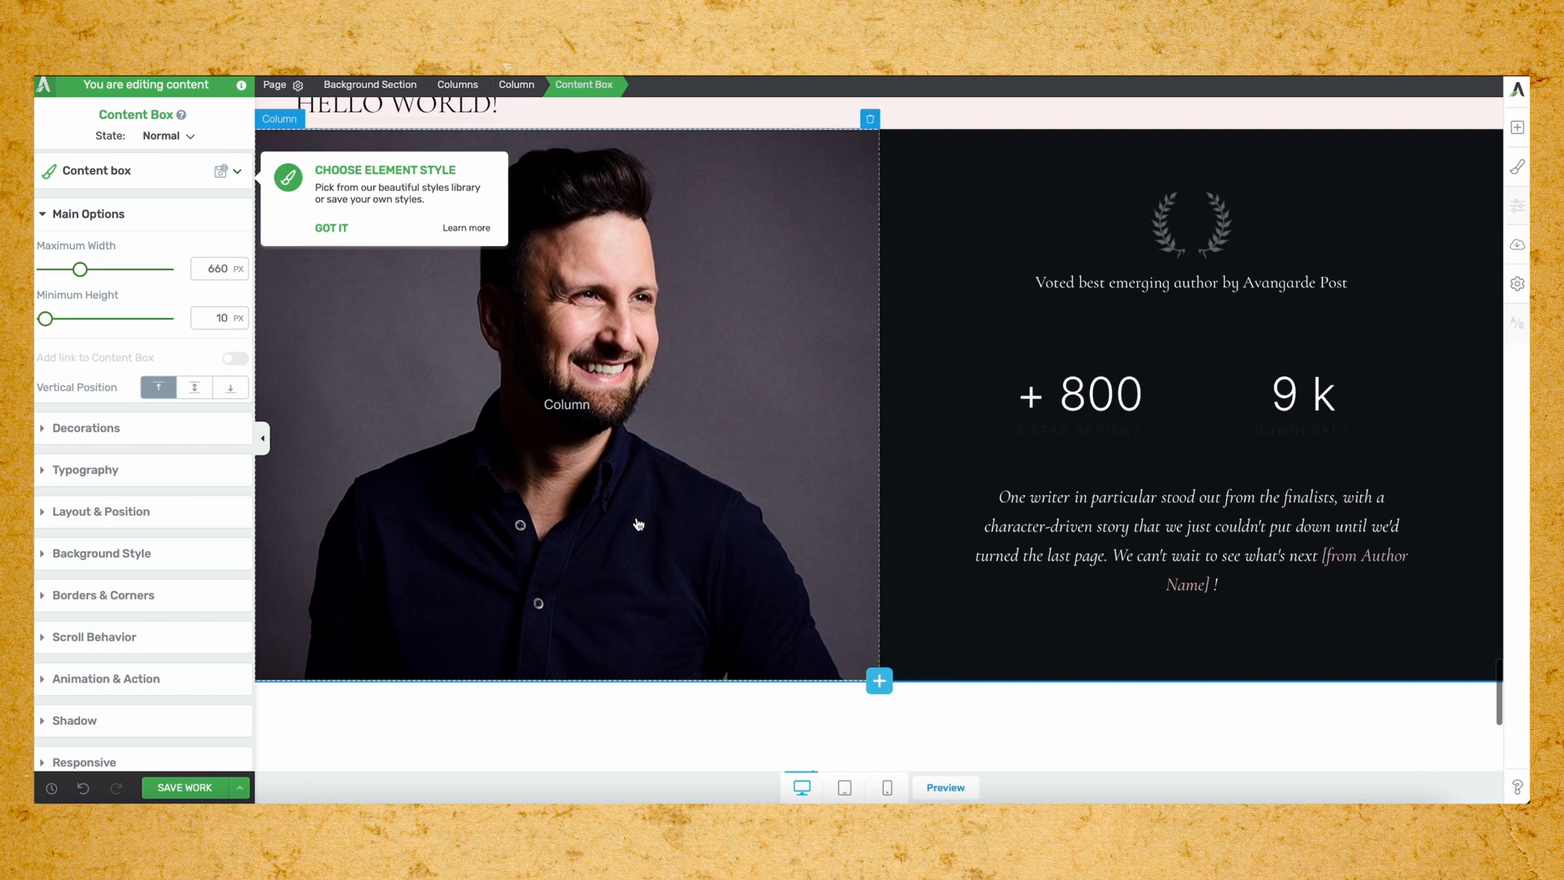
{"action": "left_click", "coordinate": [743, 380]}
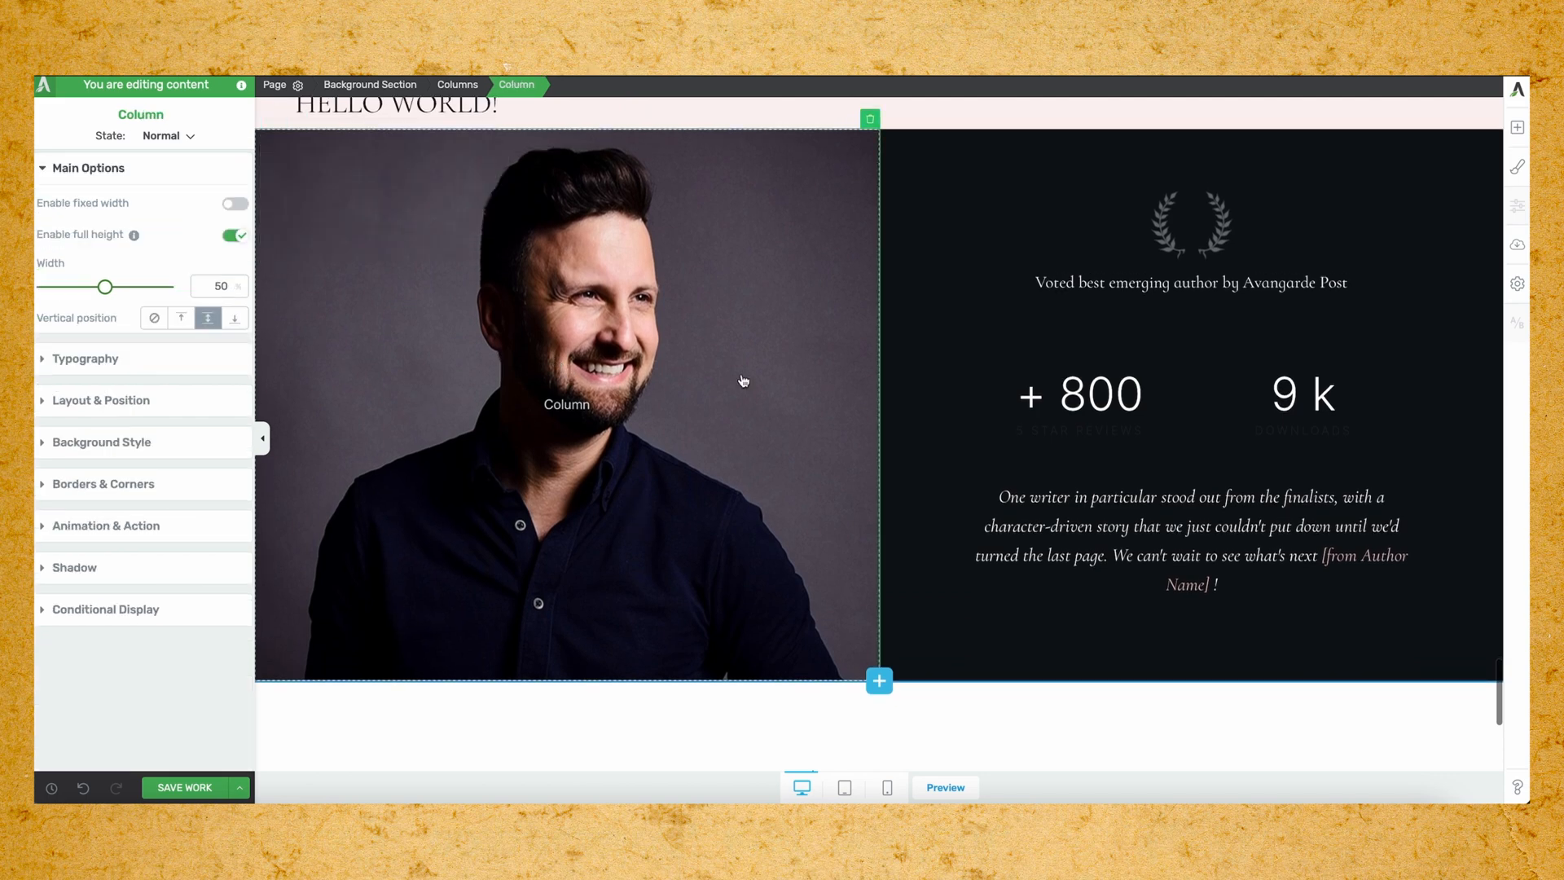
{"action": "left_click", "coordinate": [155, 442]}
{"action": "left_click", "coordinate": [114, 365]}
{"action": "left_click", "coordinate": [131, 455]}
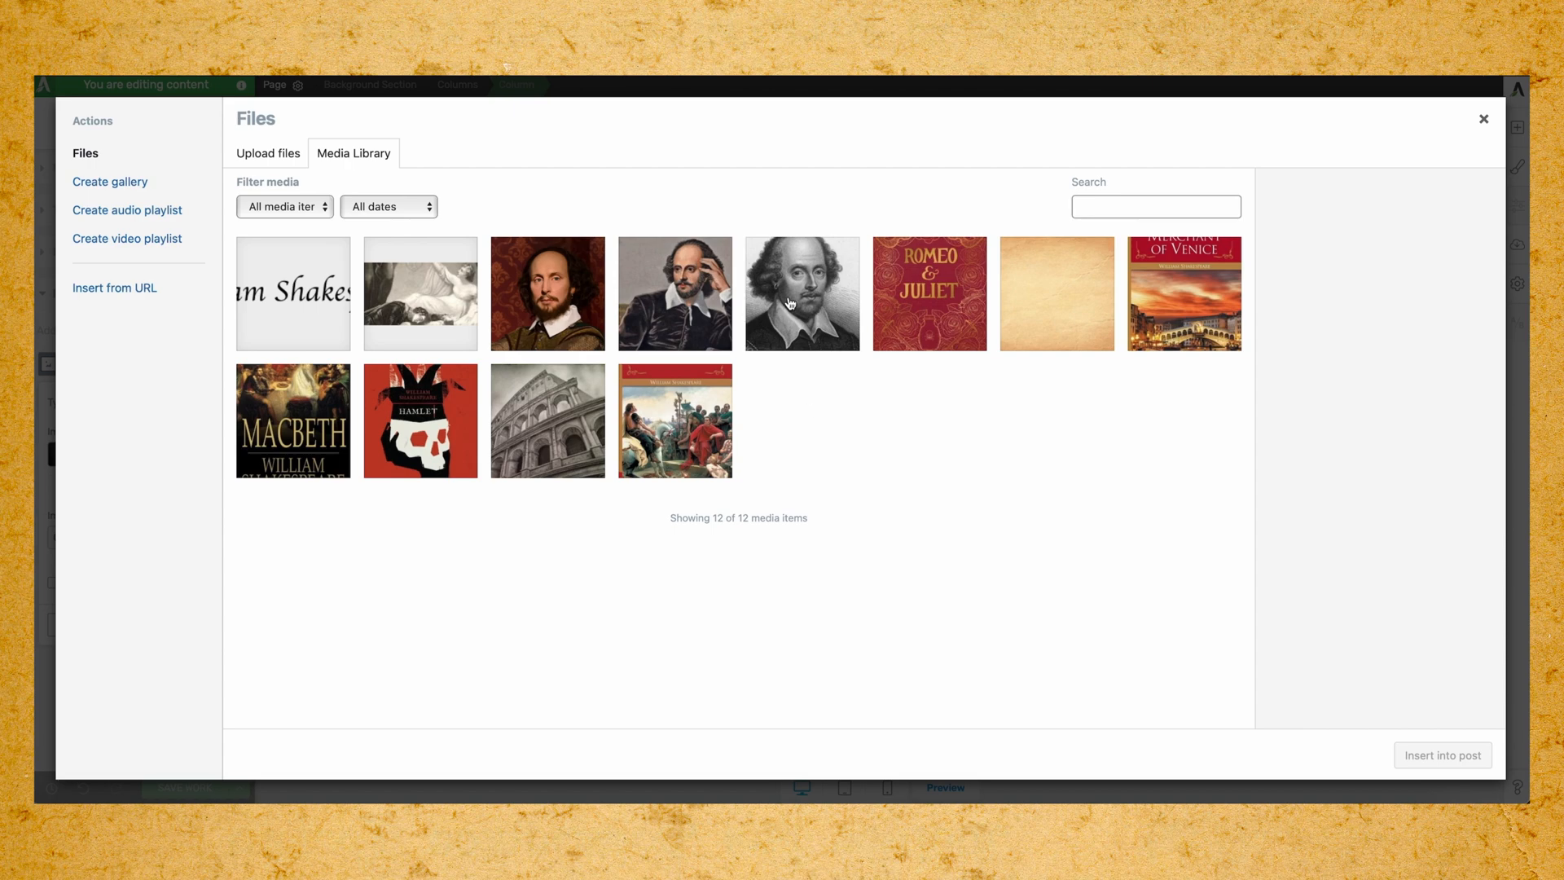
{"action": "left_click", "coordinate": [790, 303]}
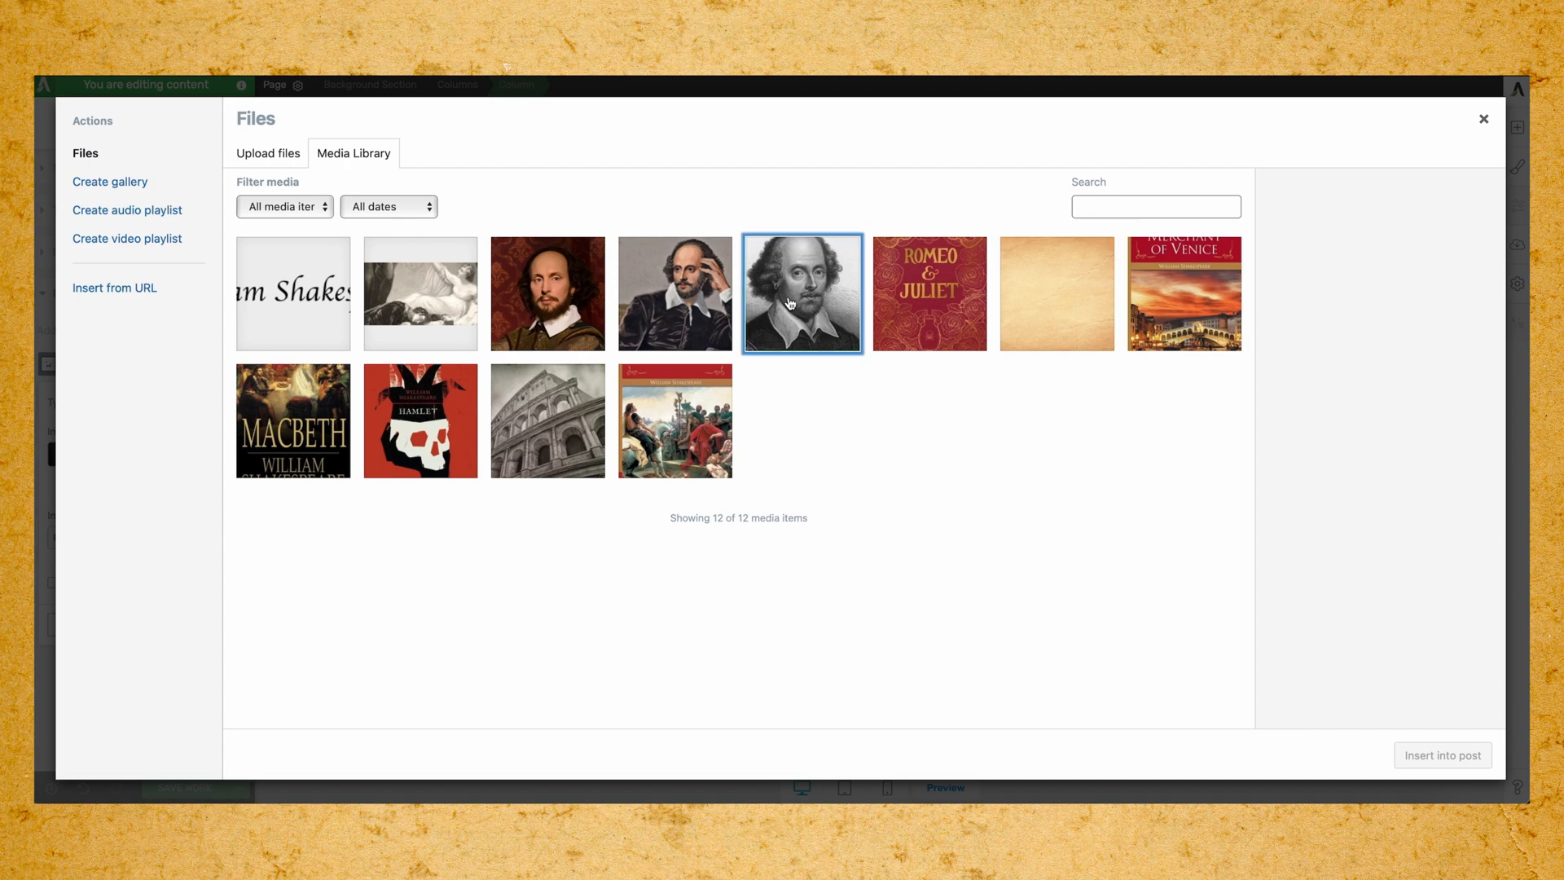
{"action": "left_click", "coordinate": [1454, 748]}
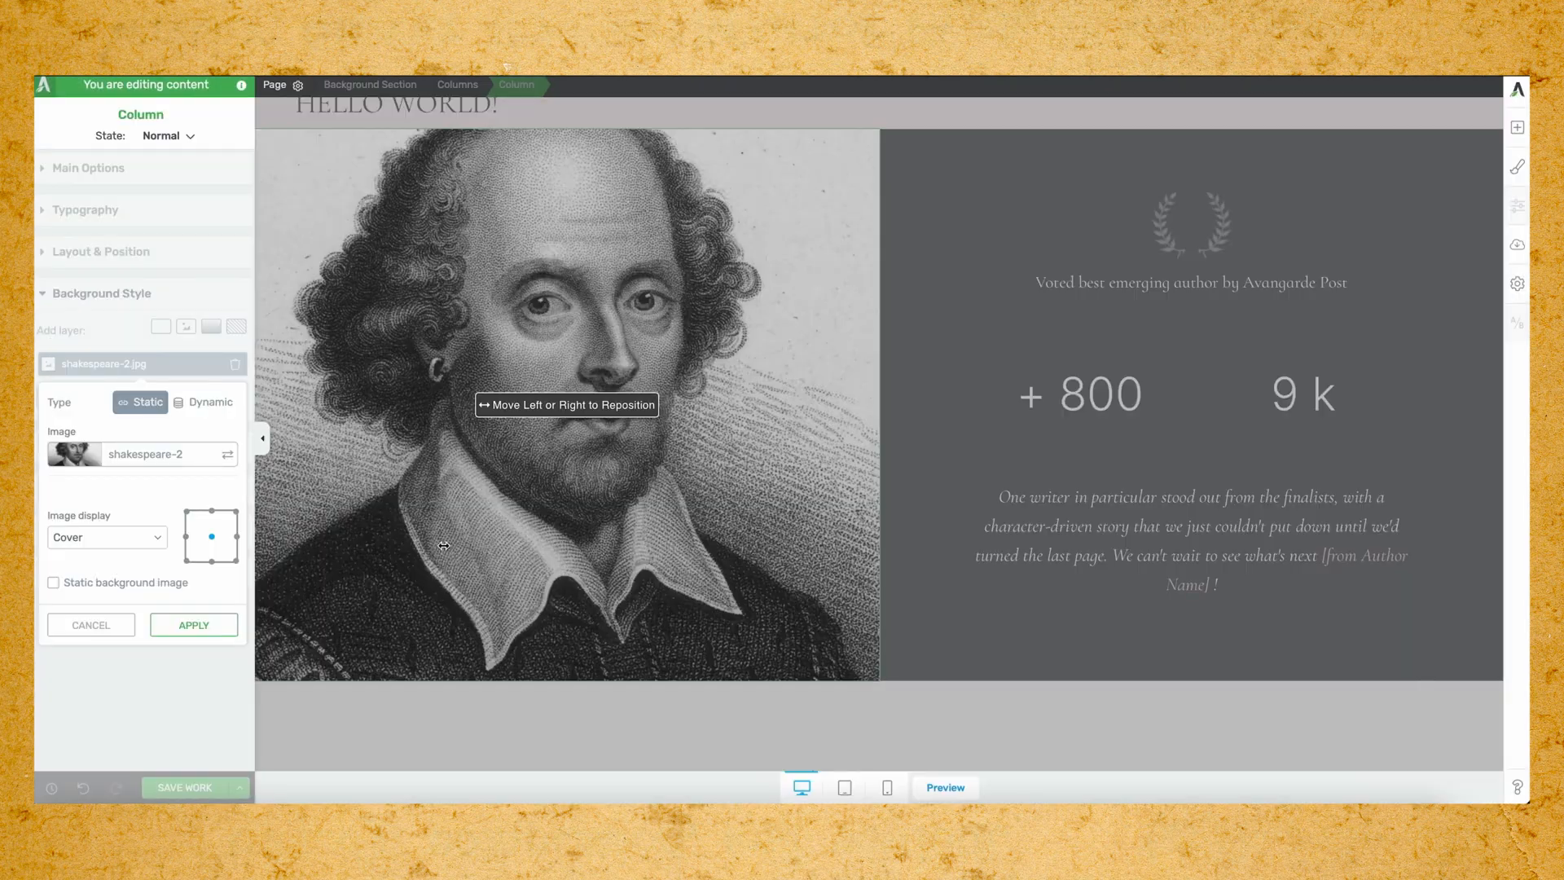
{"action": "left_click", "coordinate": [194, 625]}
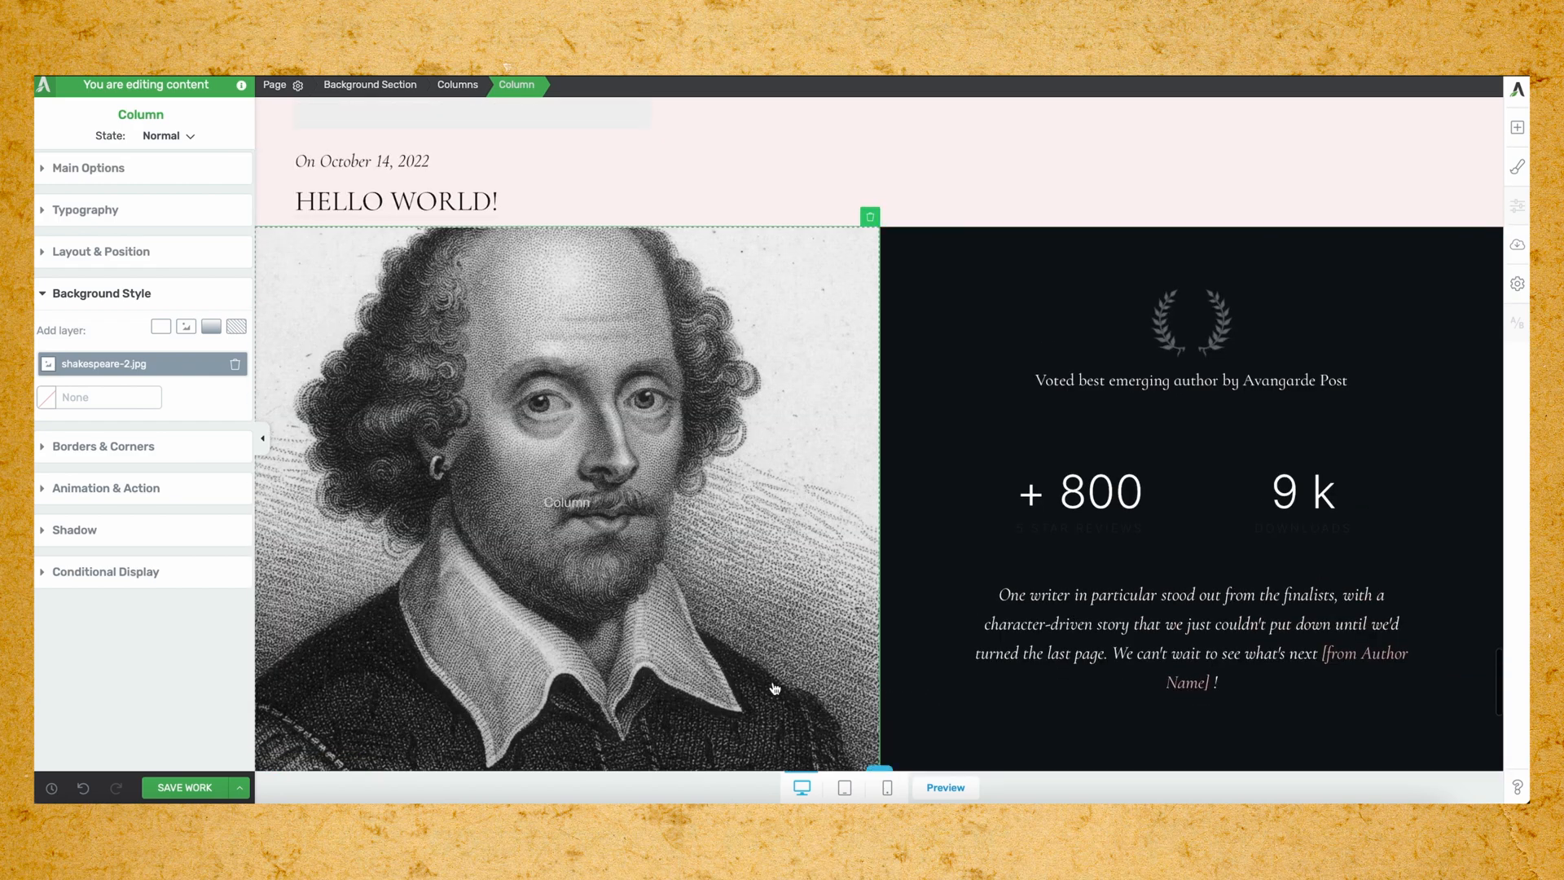
Review the Join The Community sign-up section and footer, and look back over the page's customized sections.
{"action": "scroll", "coordinate": [778, 688], "scroll_direction": "down", "scroll_amount": 6}
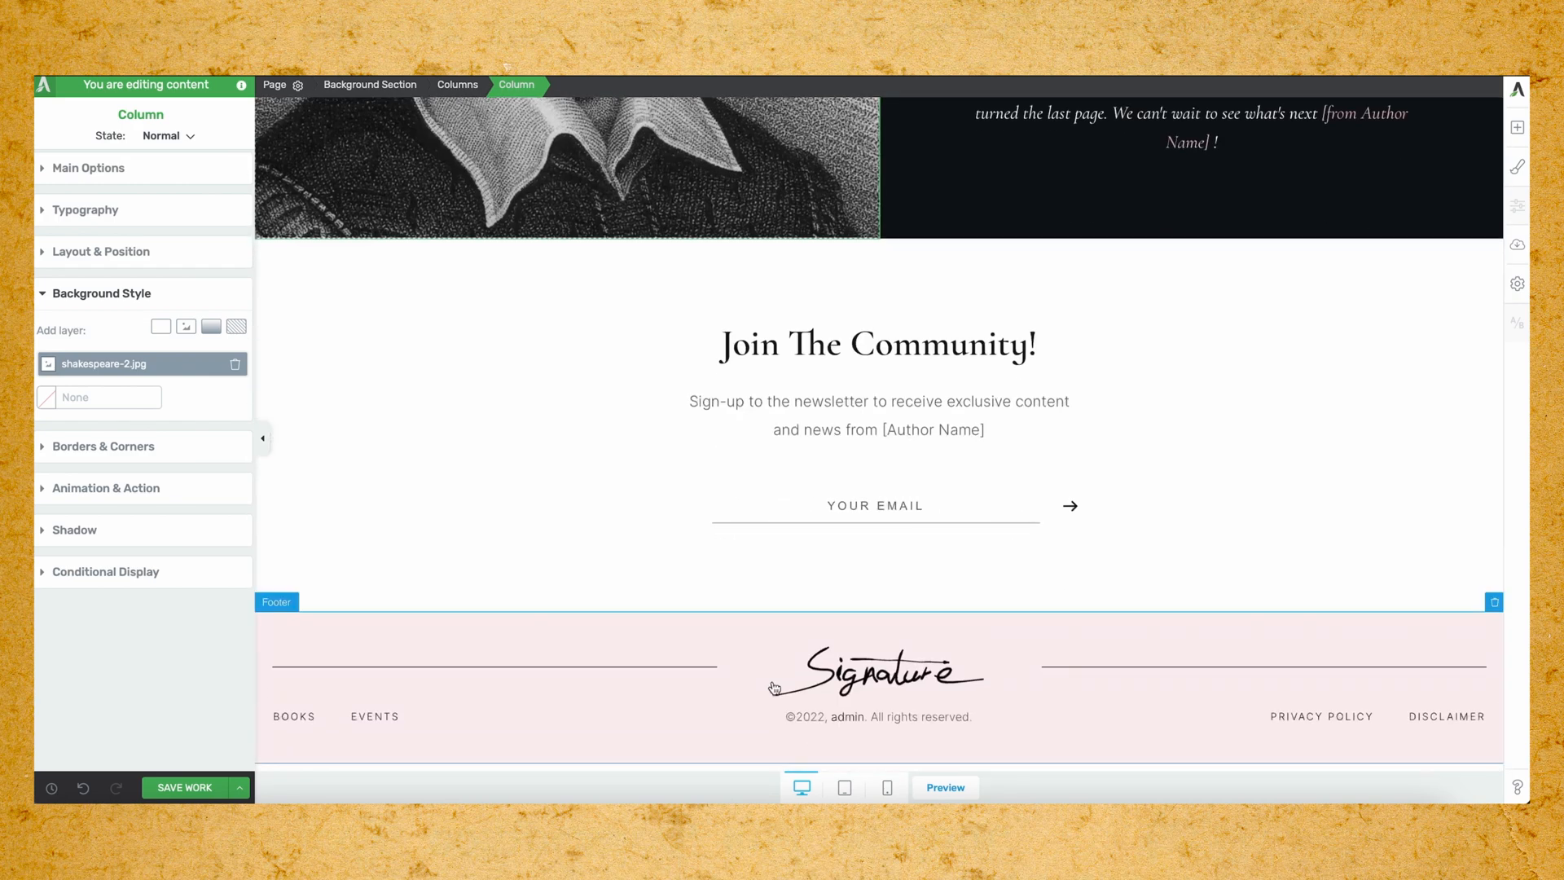
{"action": "scroll", "coordinate": [774, 688], "scroll_direction": "up", "scroll_amount": 10}
{"action": "scroll", "coordinate": [772, 681], "scroll_direction": "up", "scroll_amount": 15}
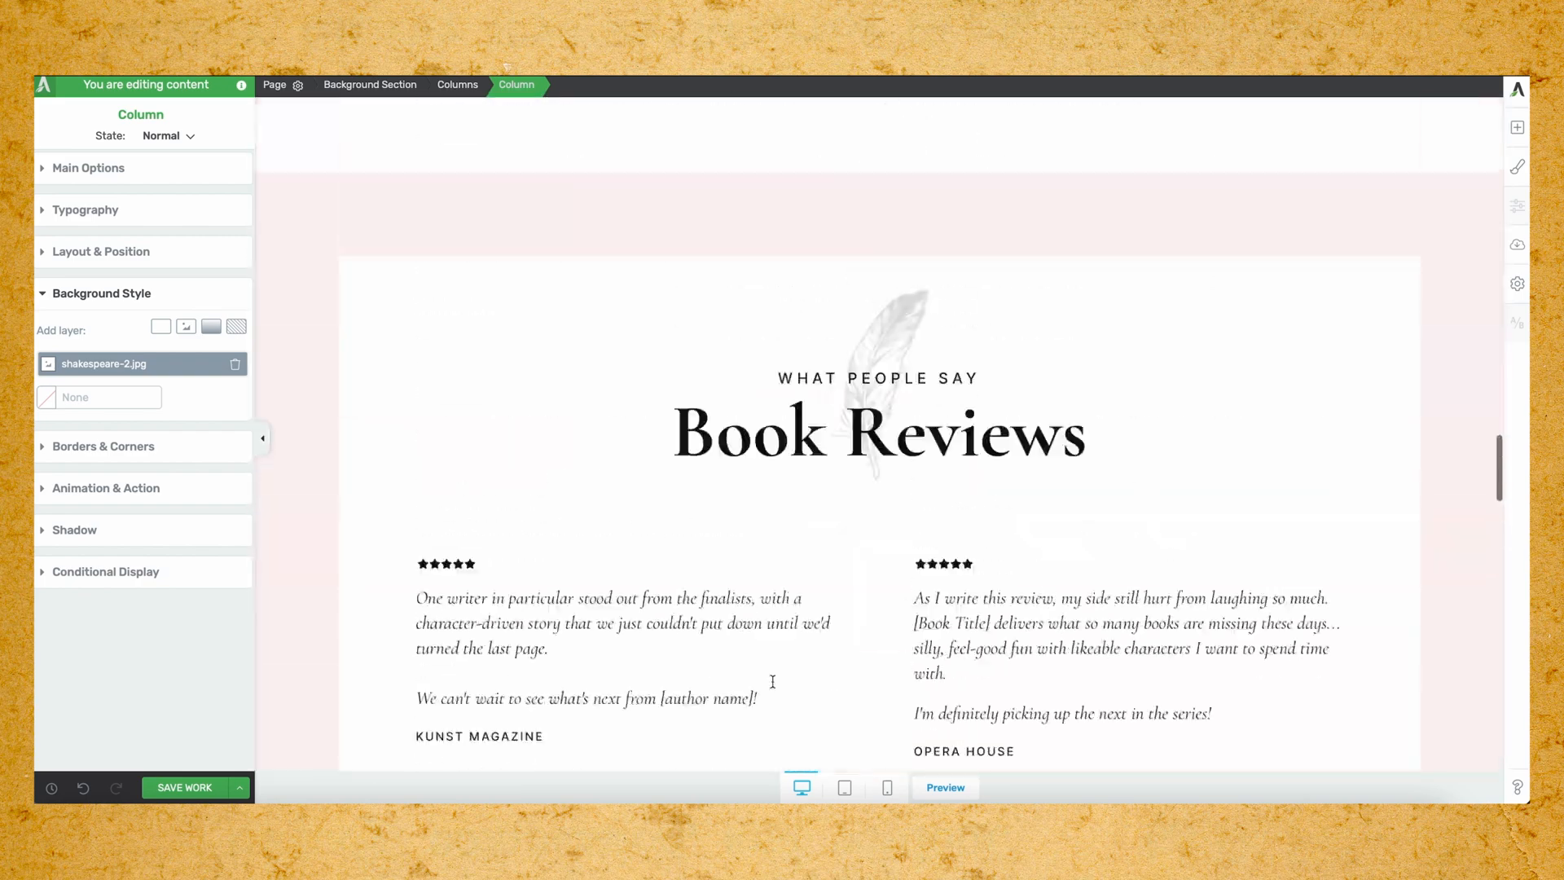
{"action": "scroll", "coordinate": [773, 681], "scroll_direction": "down", "scroll_amount": 15}
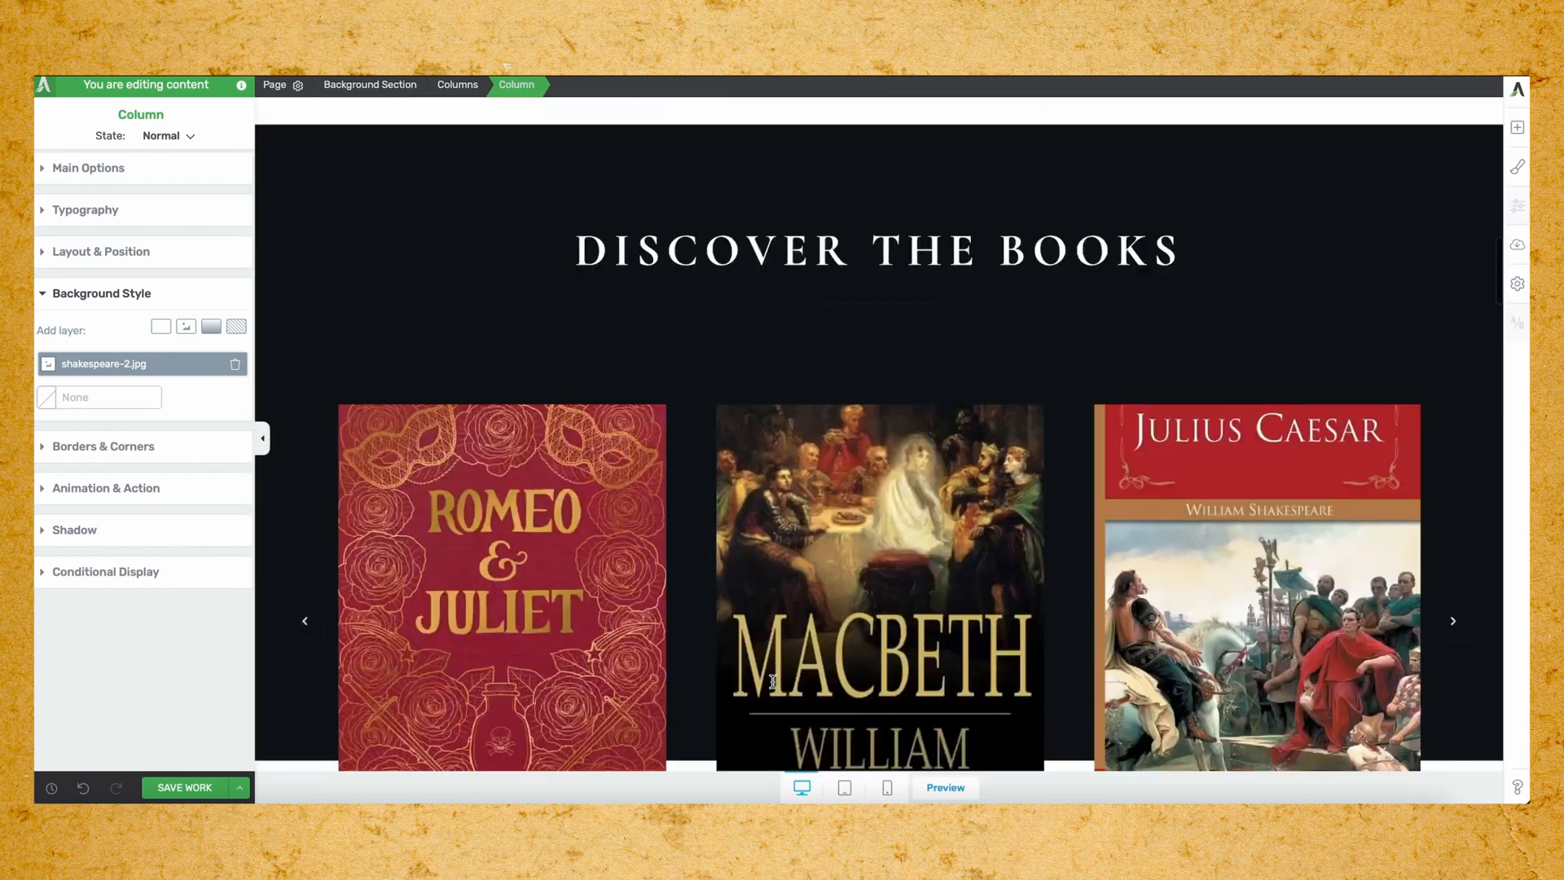
Open the homepage footer below the Join The Community section for editing.
{"action": "scroll", "coordinate": [773, 681], "scroll_direction": "down", "scroll_amount": 4}
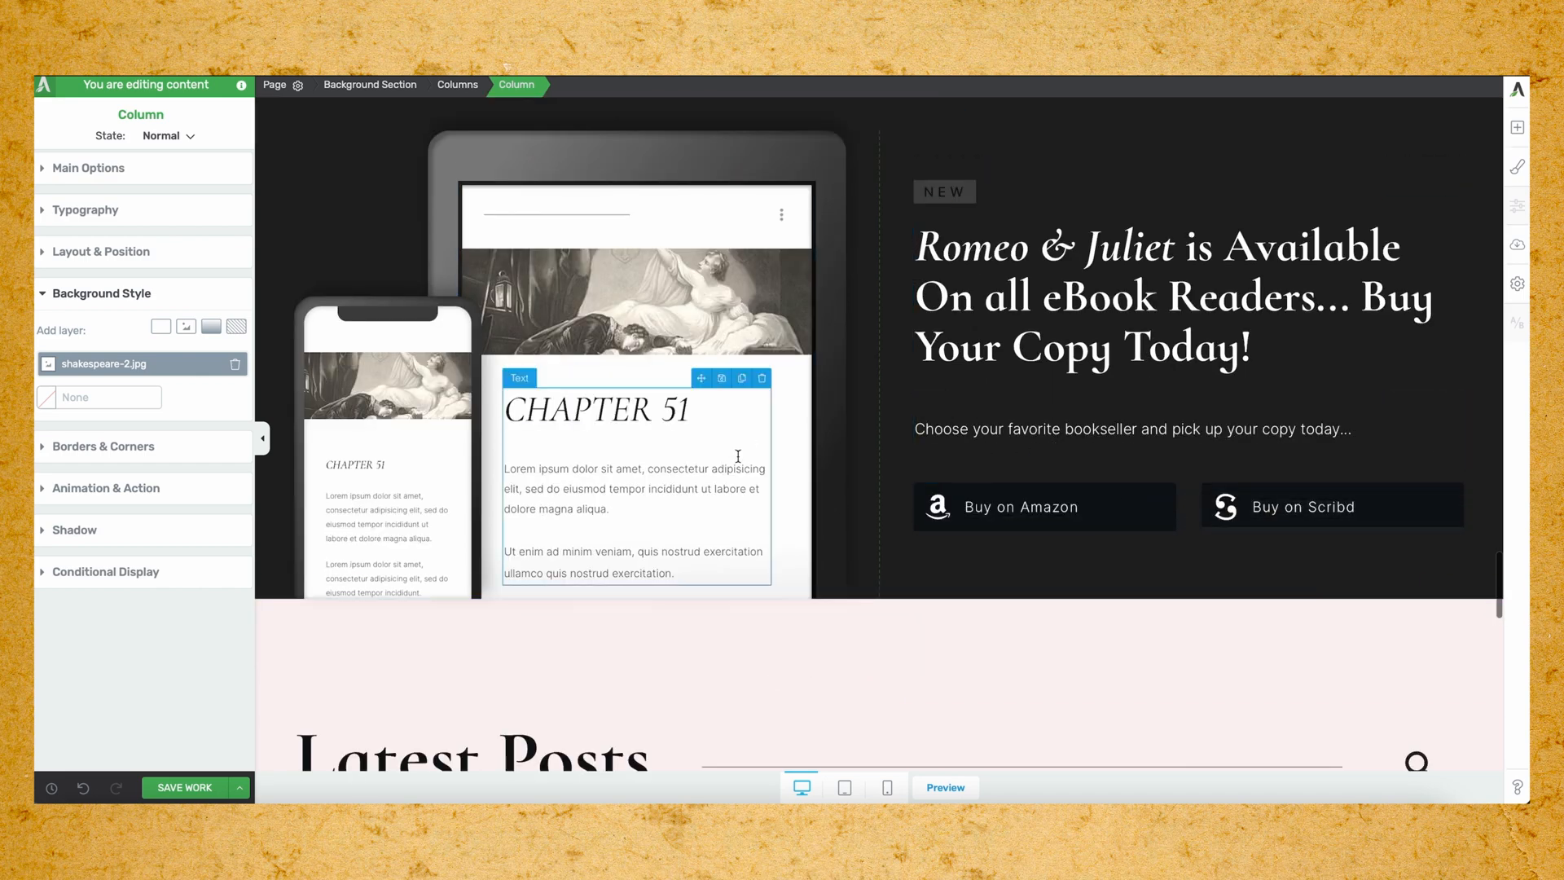
{"action": "scroll", "coordinate": [736, 443], "scroll_direction": "down", "scroll_amount": 7}
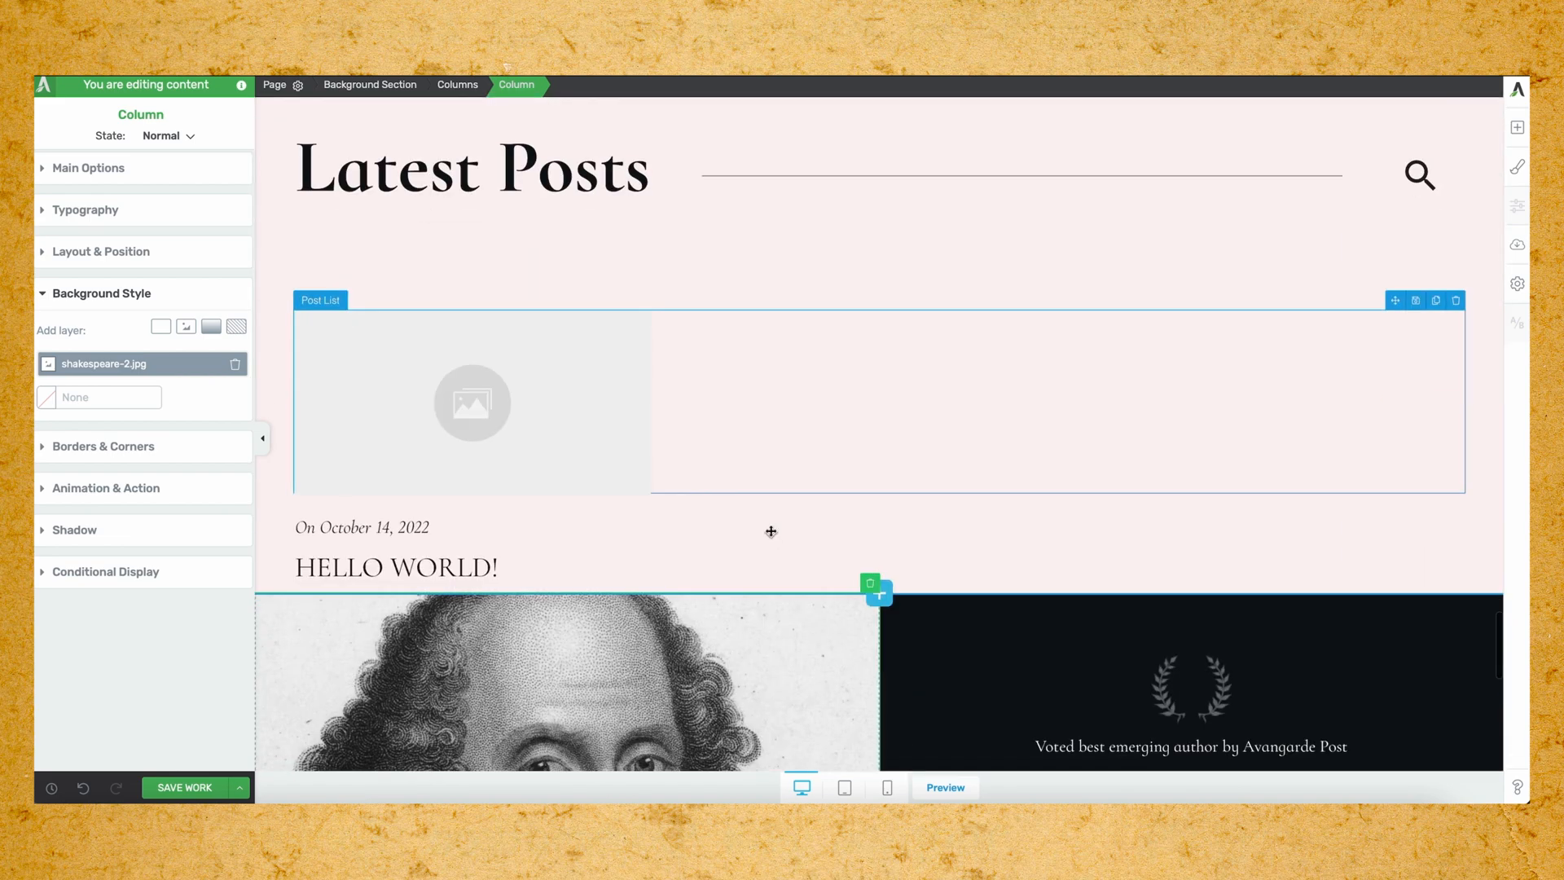
{"action": "scroll", "coordinate": [771, 531], "scroll_direction": "down", "scroll_amount": 6}
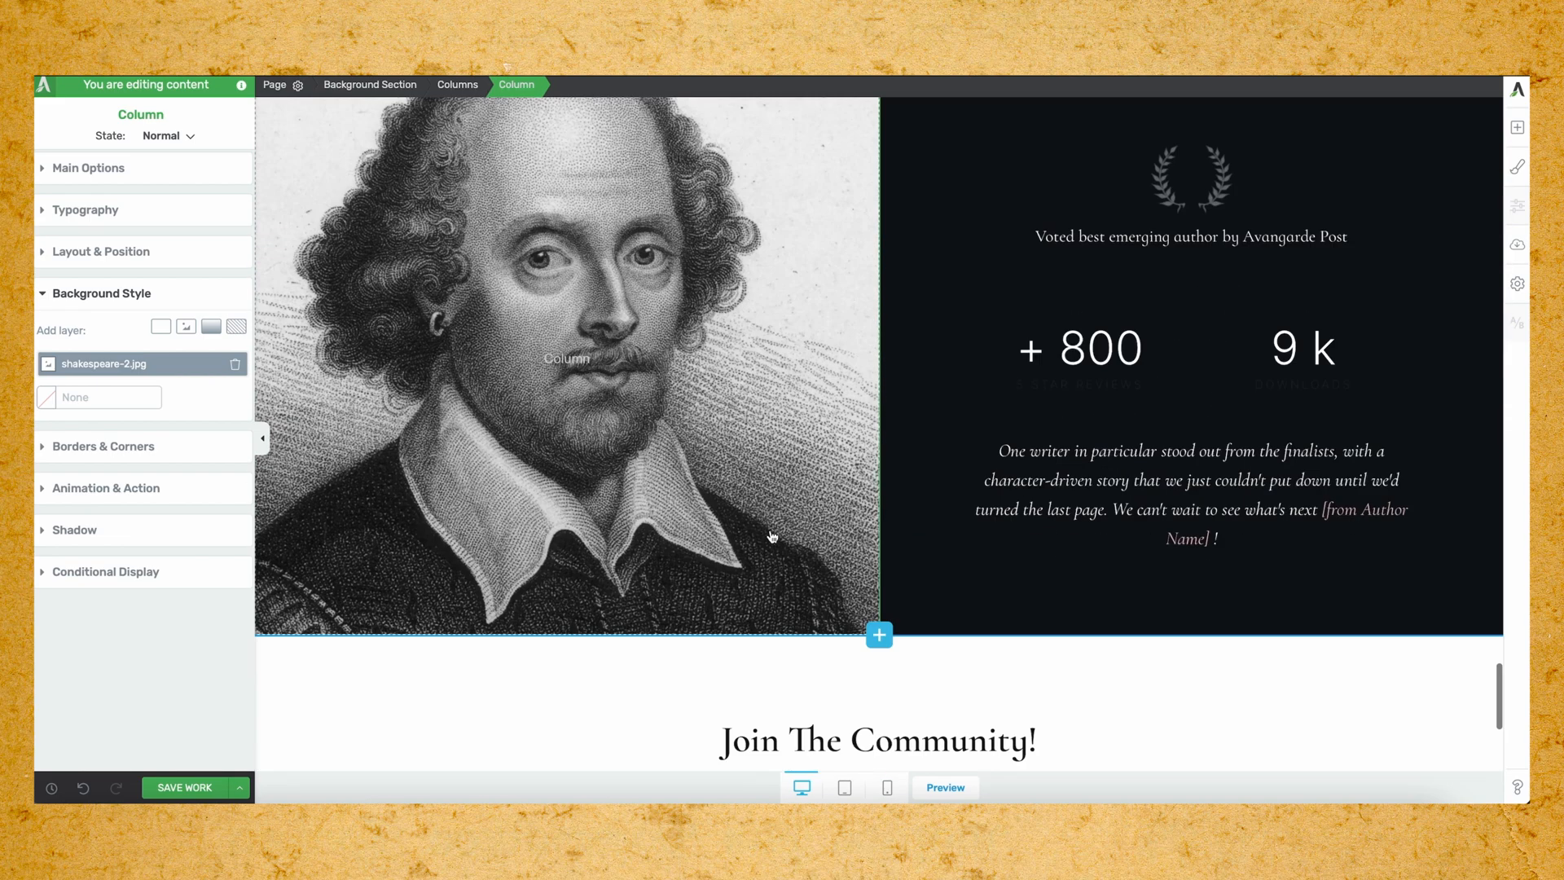
{"action": "scroll", "coordinate": [772, 535], "scroll_direction": "down", "scroll_amount": 2}
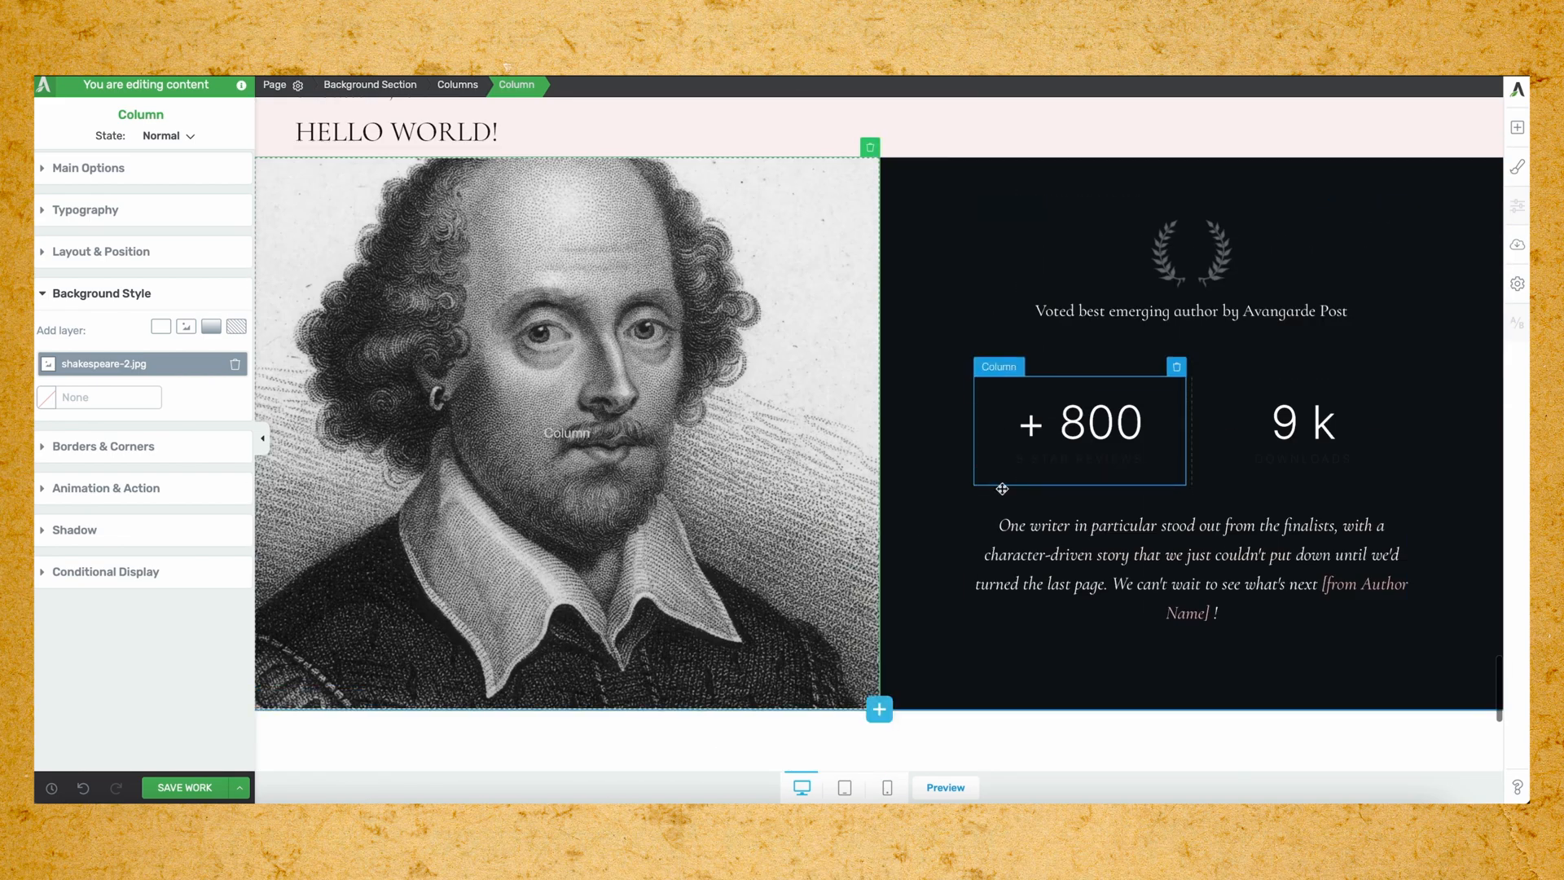
{"action": "scroll", "coordinate": [790, 528], "scroll_direction": "down", "scroll_amount": 1}
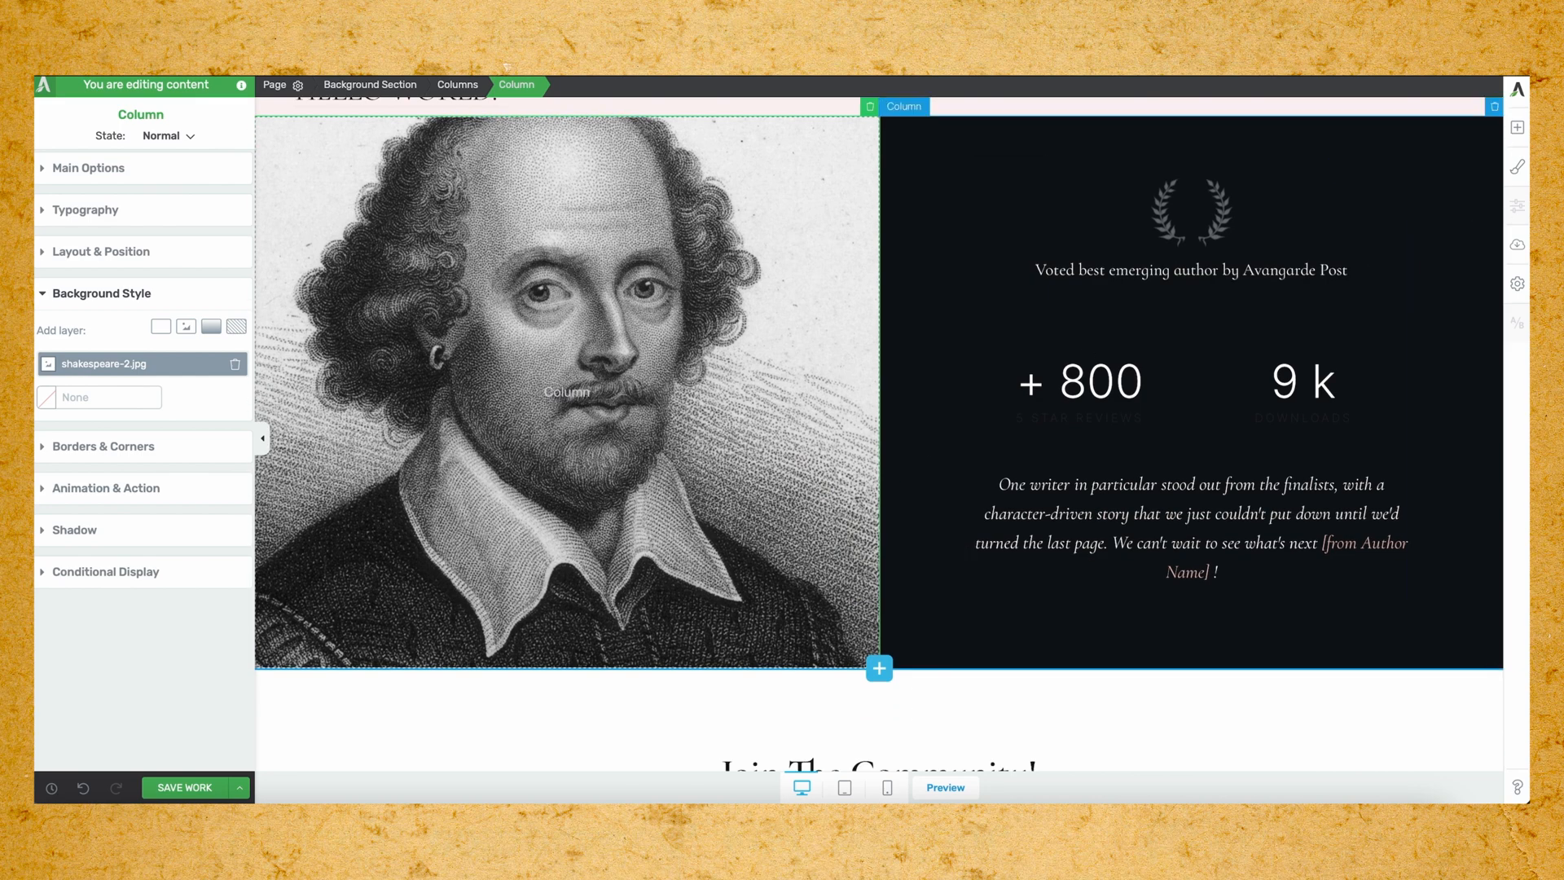
{"action": "scroll", "coordinate": [786, 489], "scroll_direction": "down", "scroll_amount": 2}
{"action": "scroll", "coordinate": [784, 486], "scroll_direction": "down", "scroll_amount": 5}
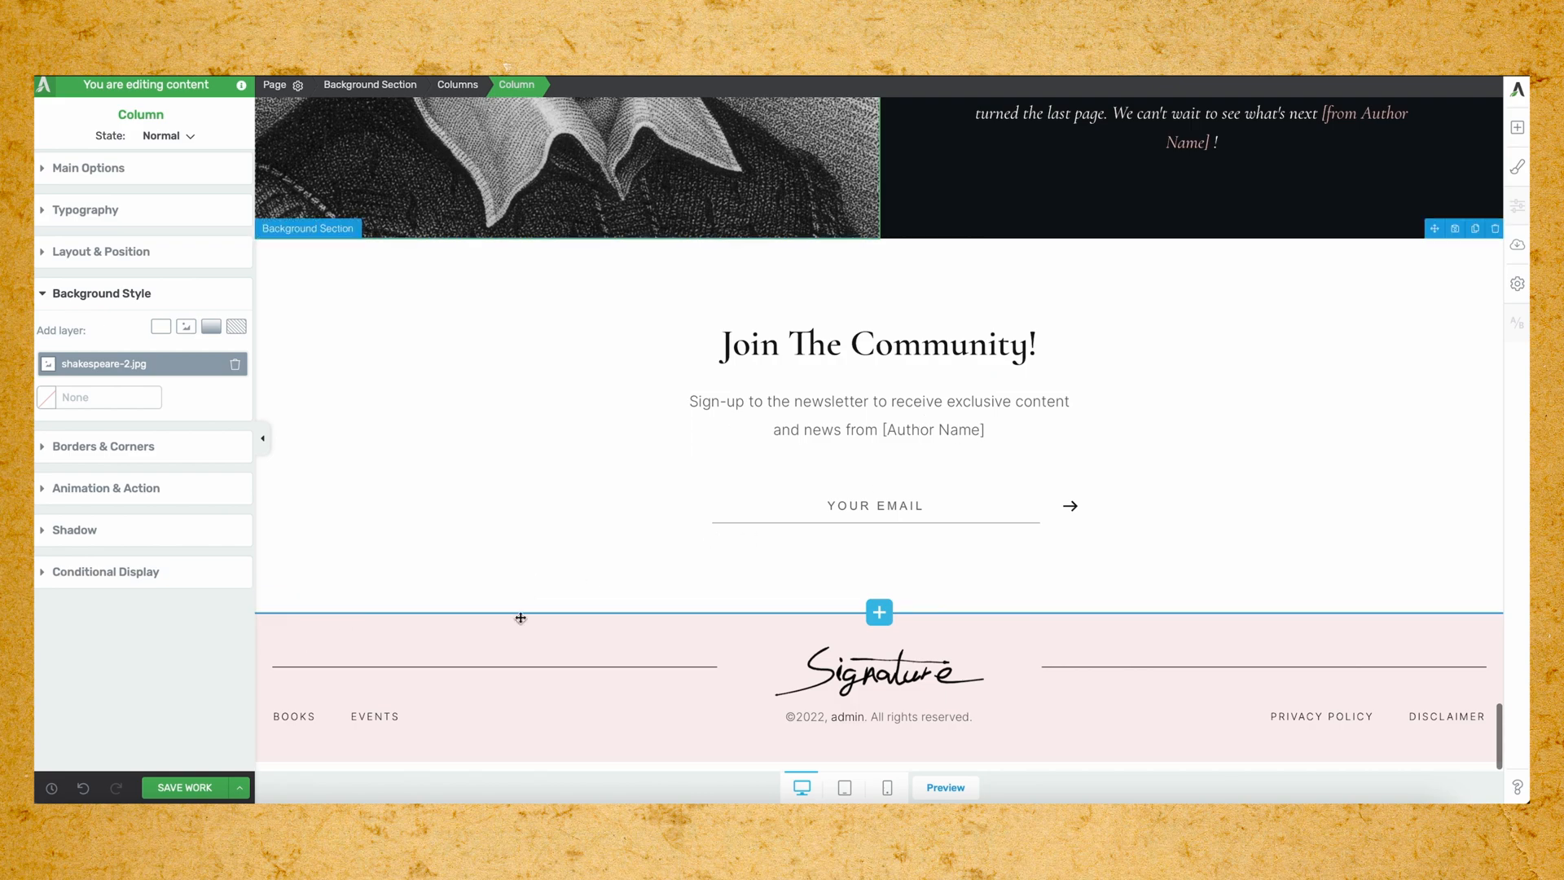
{"action": "left_click", "coordinate": [649, 712]}
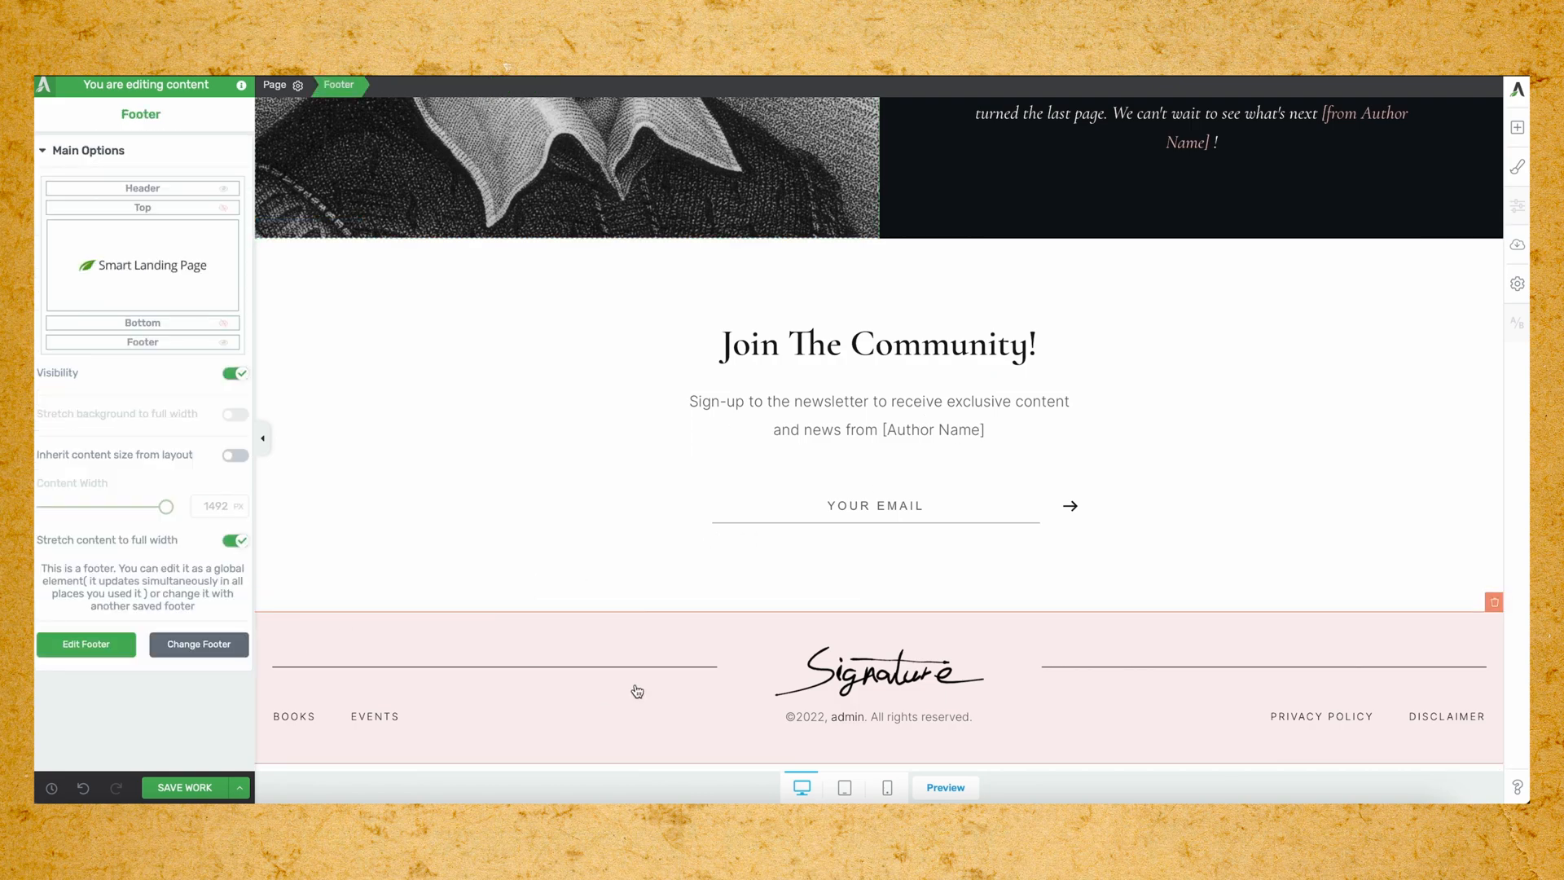
{"action": "left_click", "coordinate": [85, 644]}
{"action": "left_click", "coordinate": [815, 673]}
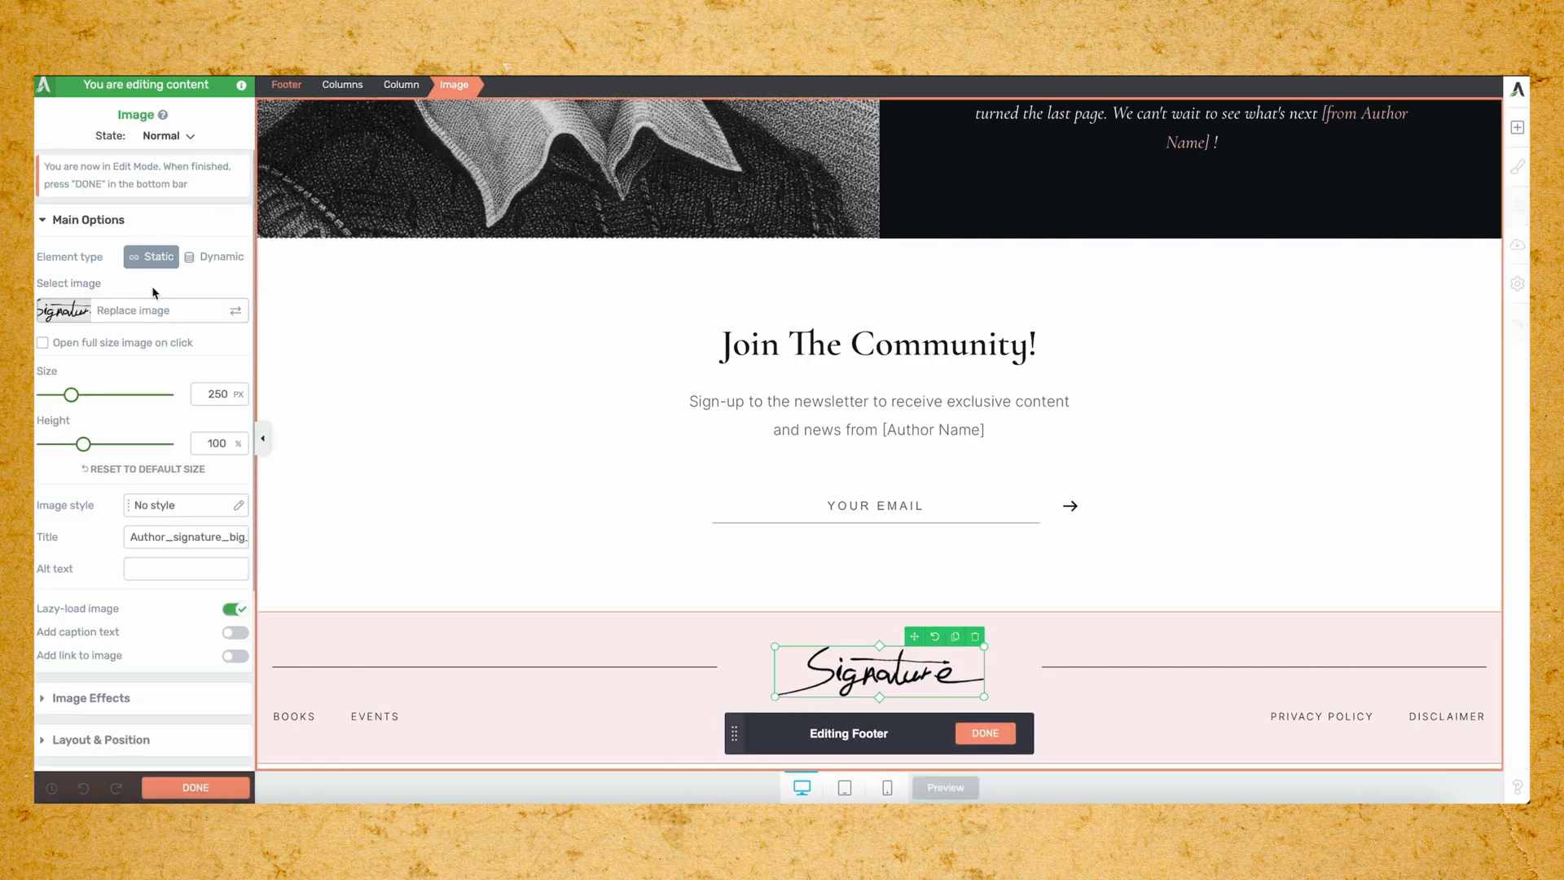
{"action": "left_click", "coordinate": [208, 321]}
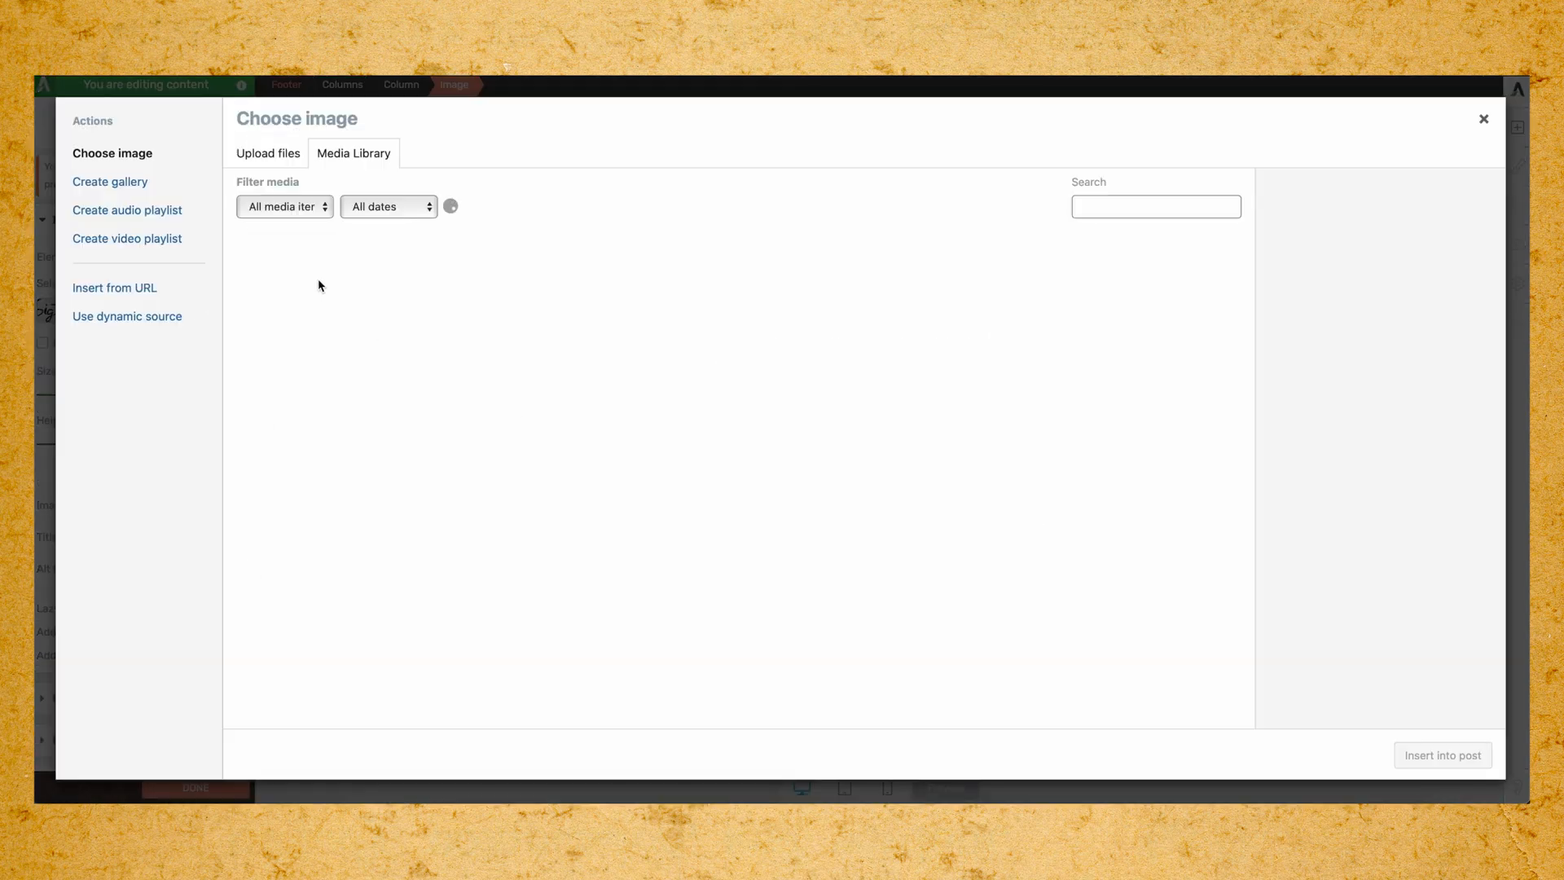
{"action": "left_click", "coordinate": [1481, 116]}
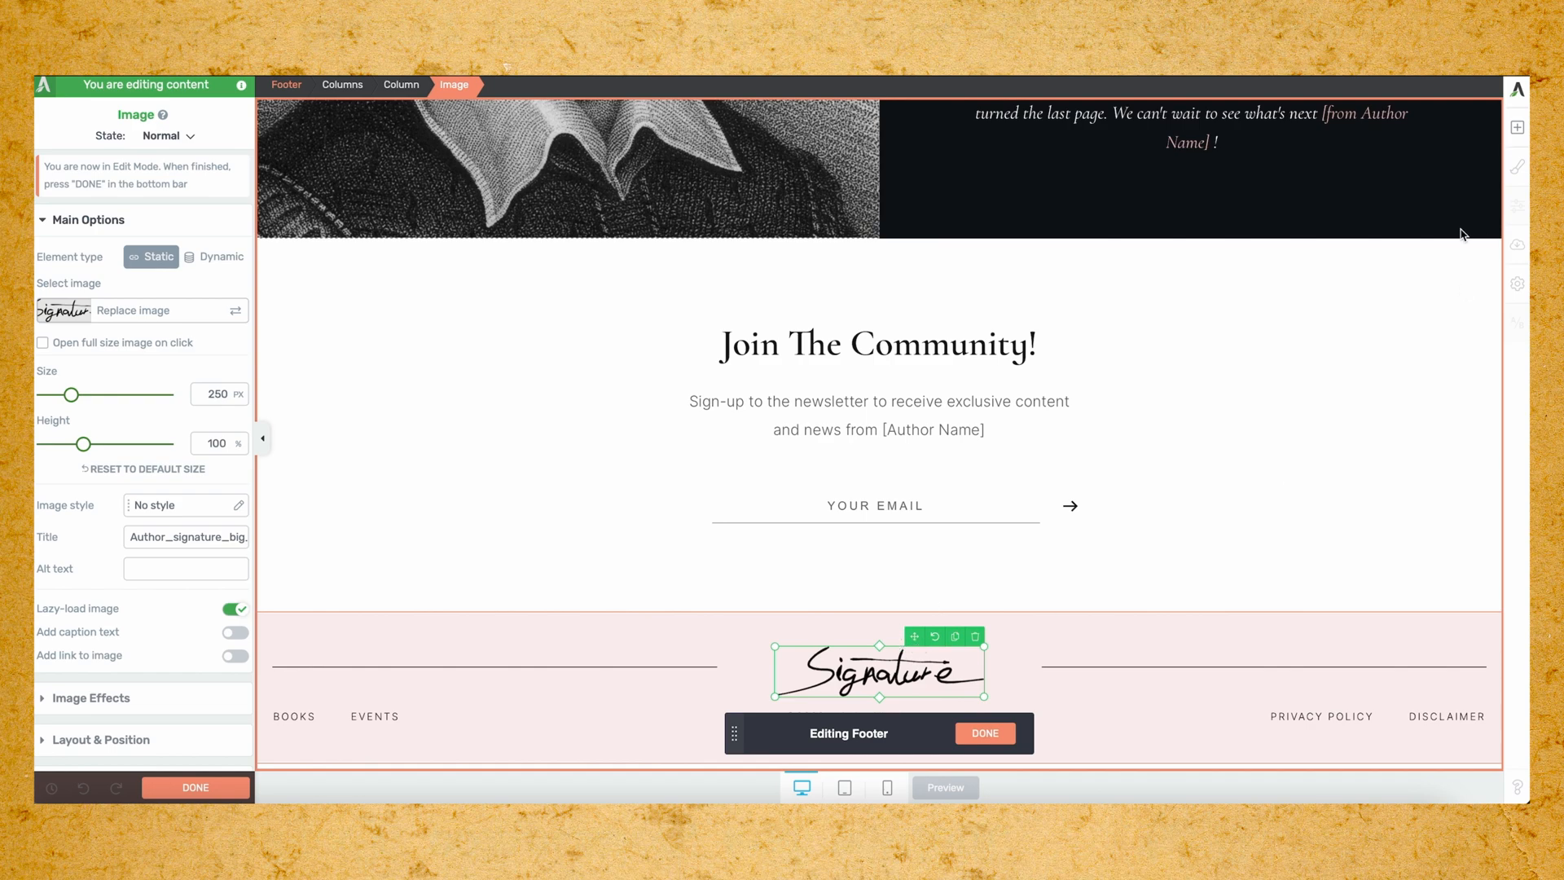
Add a Logo element above the signature image in the footer's middle column and centre-align it.
{"action": "left_click", "coordinate": [1517, 127]}
{"action": "left_click_drag", "start_coordinate": [1367, 356], "coordinate": [885, 652]}
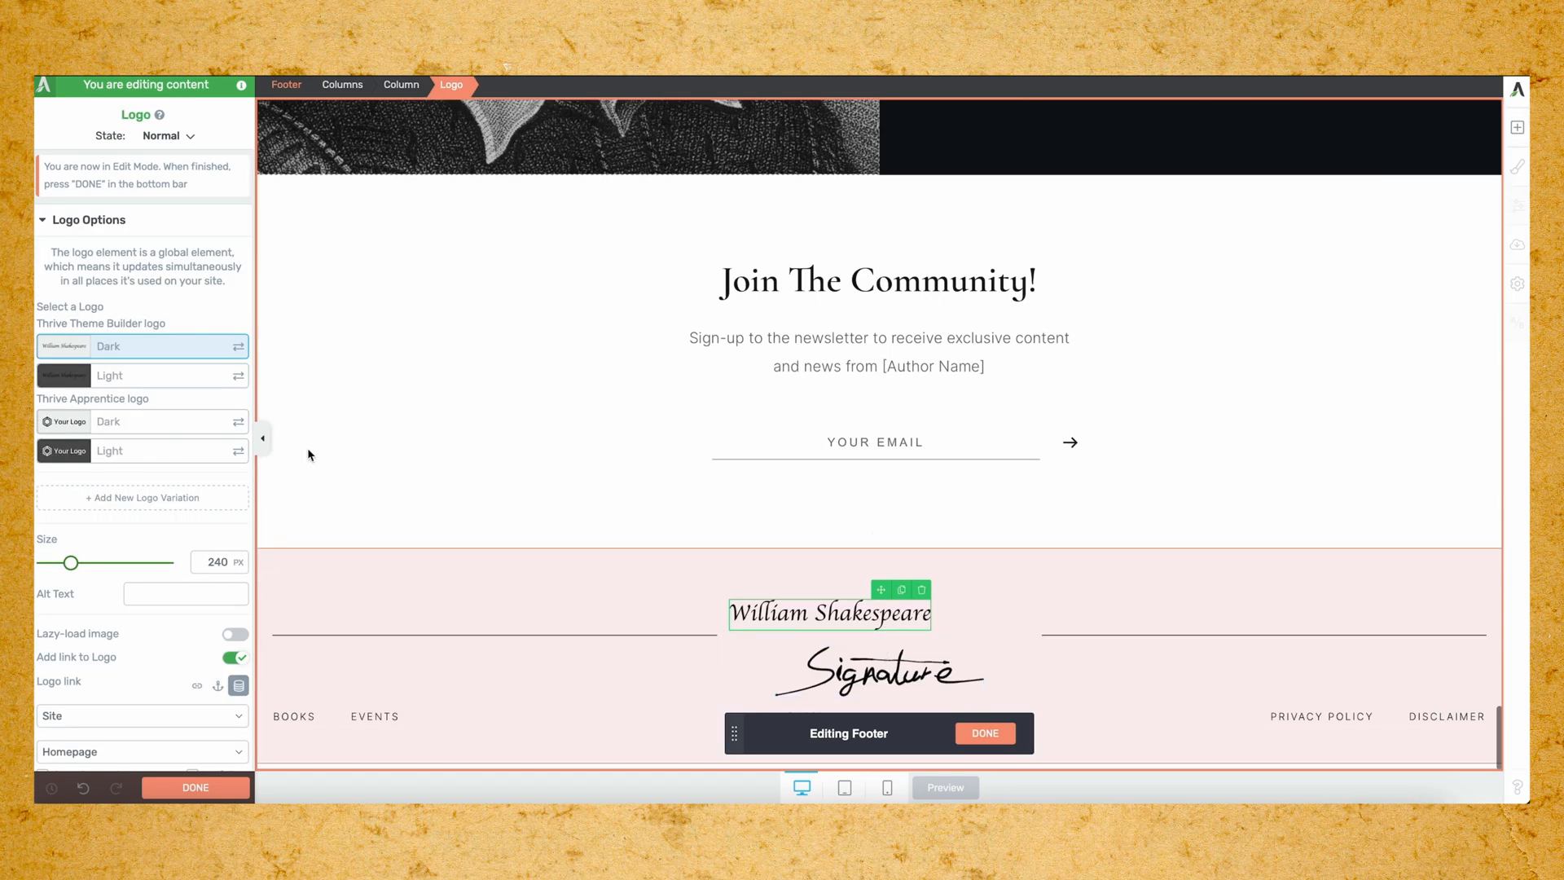
{"action": "scroll", "coordinate": [171, 713], "scroll_direction": "down", "scroll_amount": 5}
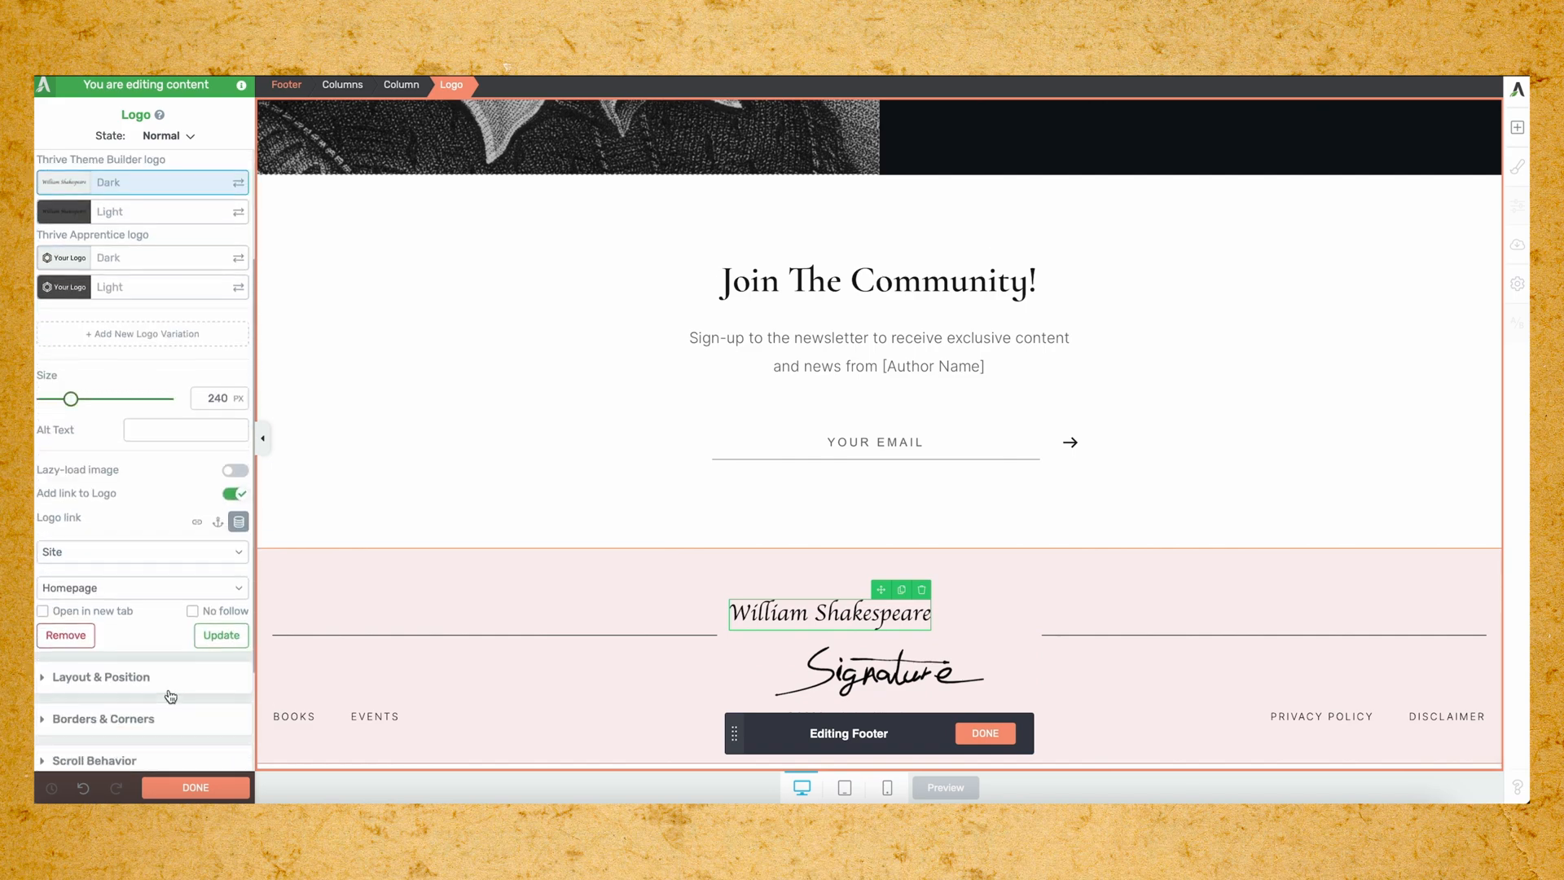
{"action": "left_click", "coordinate": [156, 538]}
{"action": "left_click", "coordinate": [202, 474]}
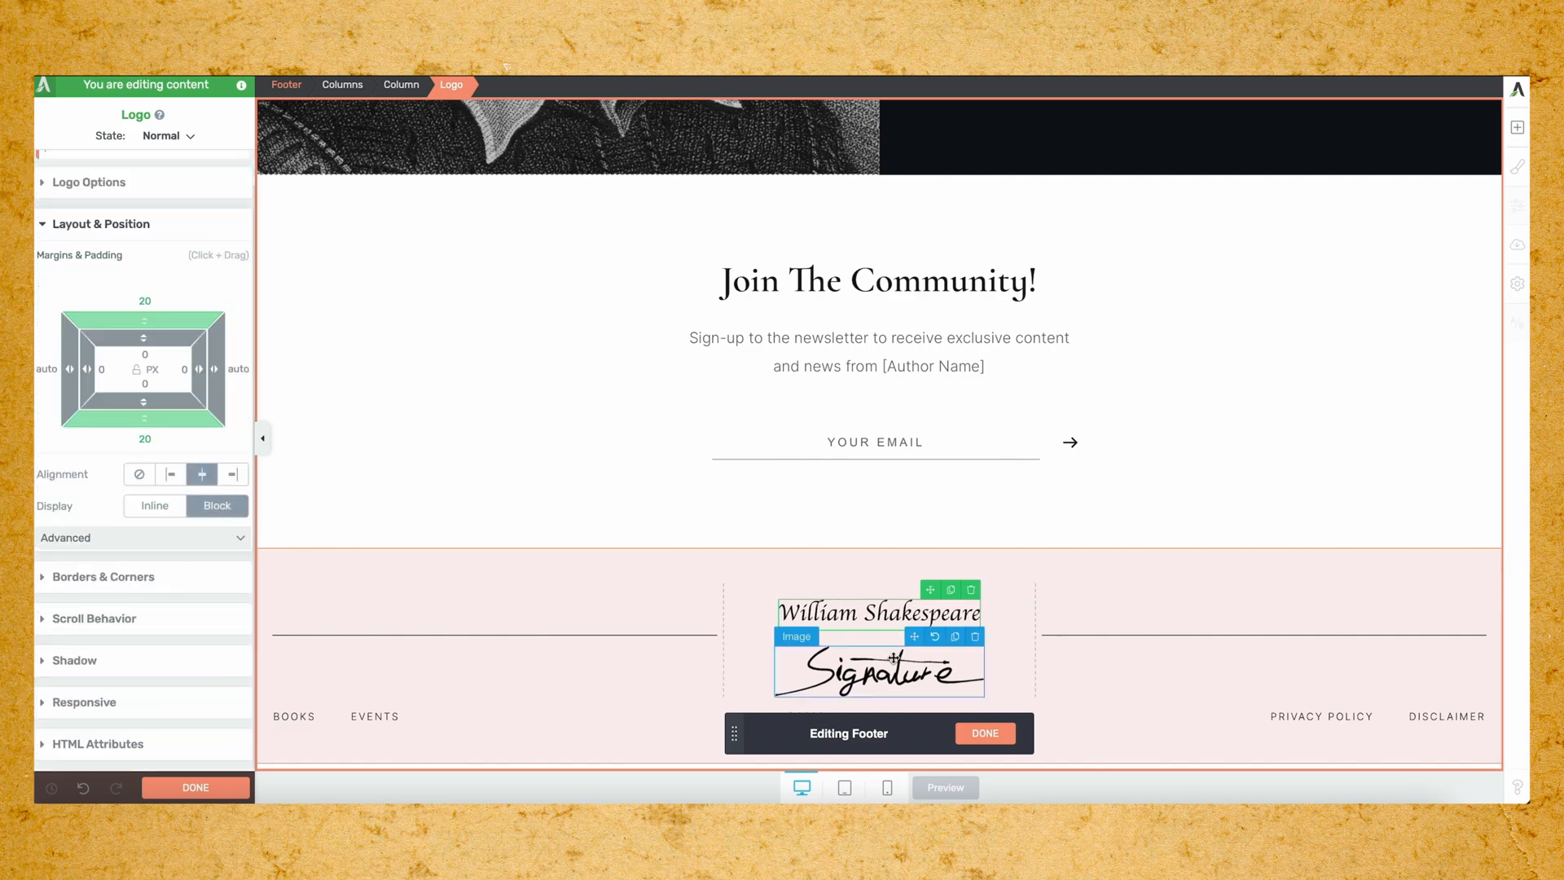
Delete the signature image from the footer and move the floating Editing Footer bar clear of the footer content.
{"action": "left_click", "coordinate": [925, 669]}
{"action": "left_click", "coordinate": [975, 636]}
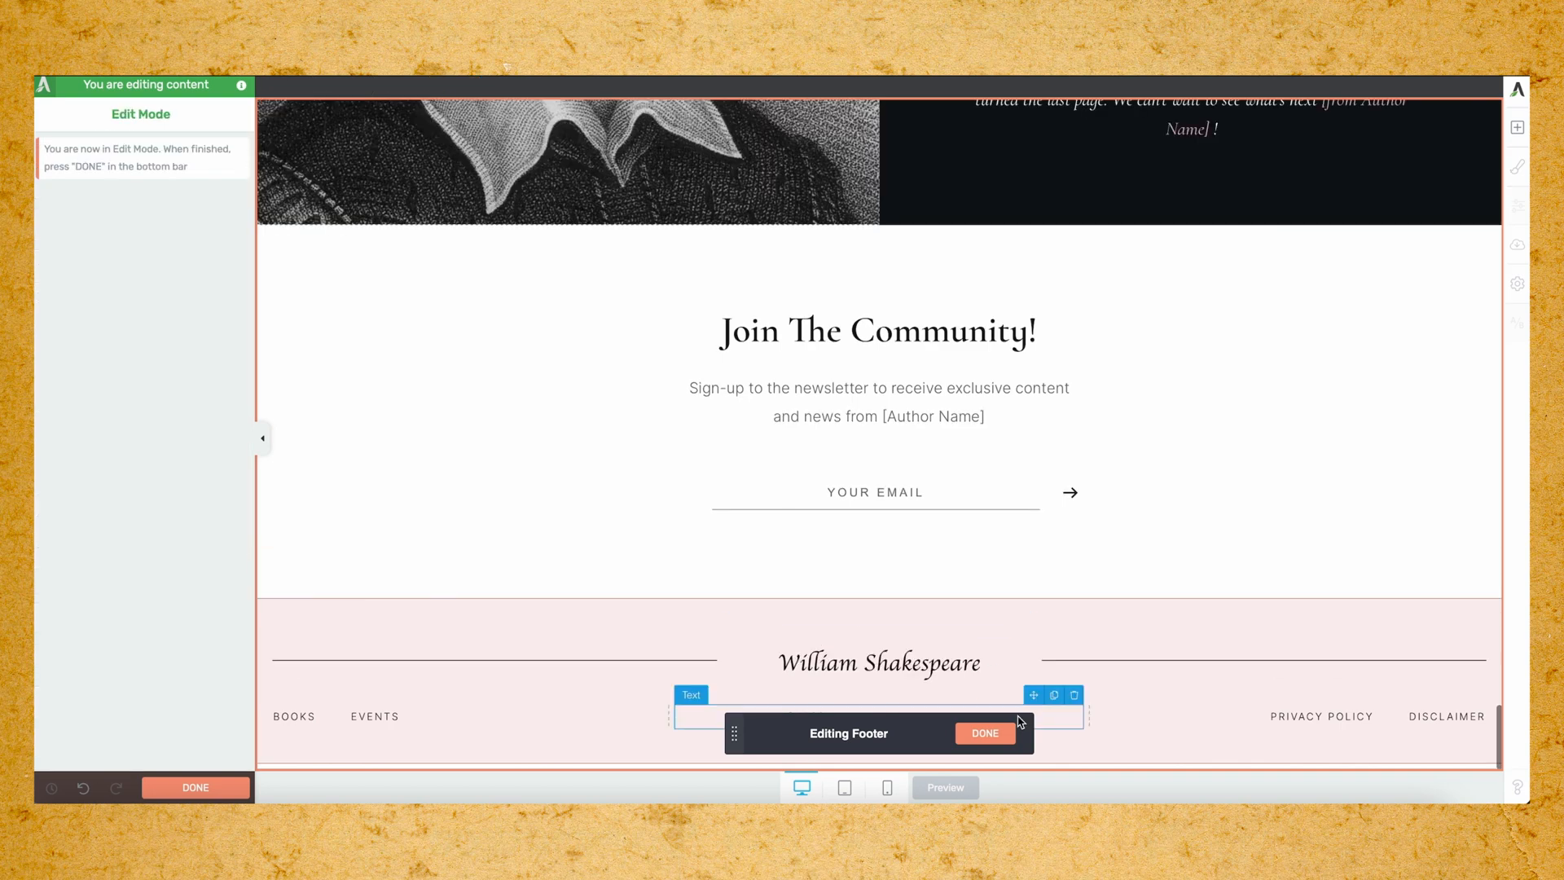
{"action": "left_click_drag", "start_coordinate": [743, 719], "coordinate": [818, 497]}
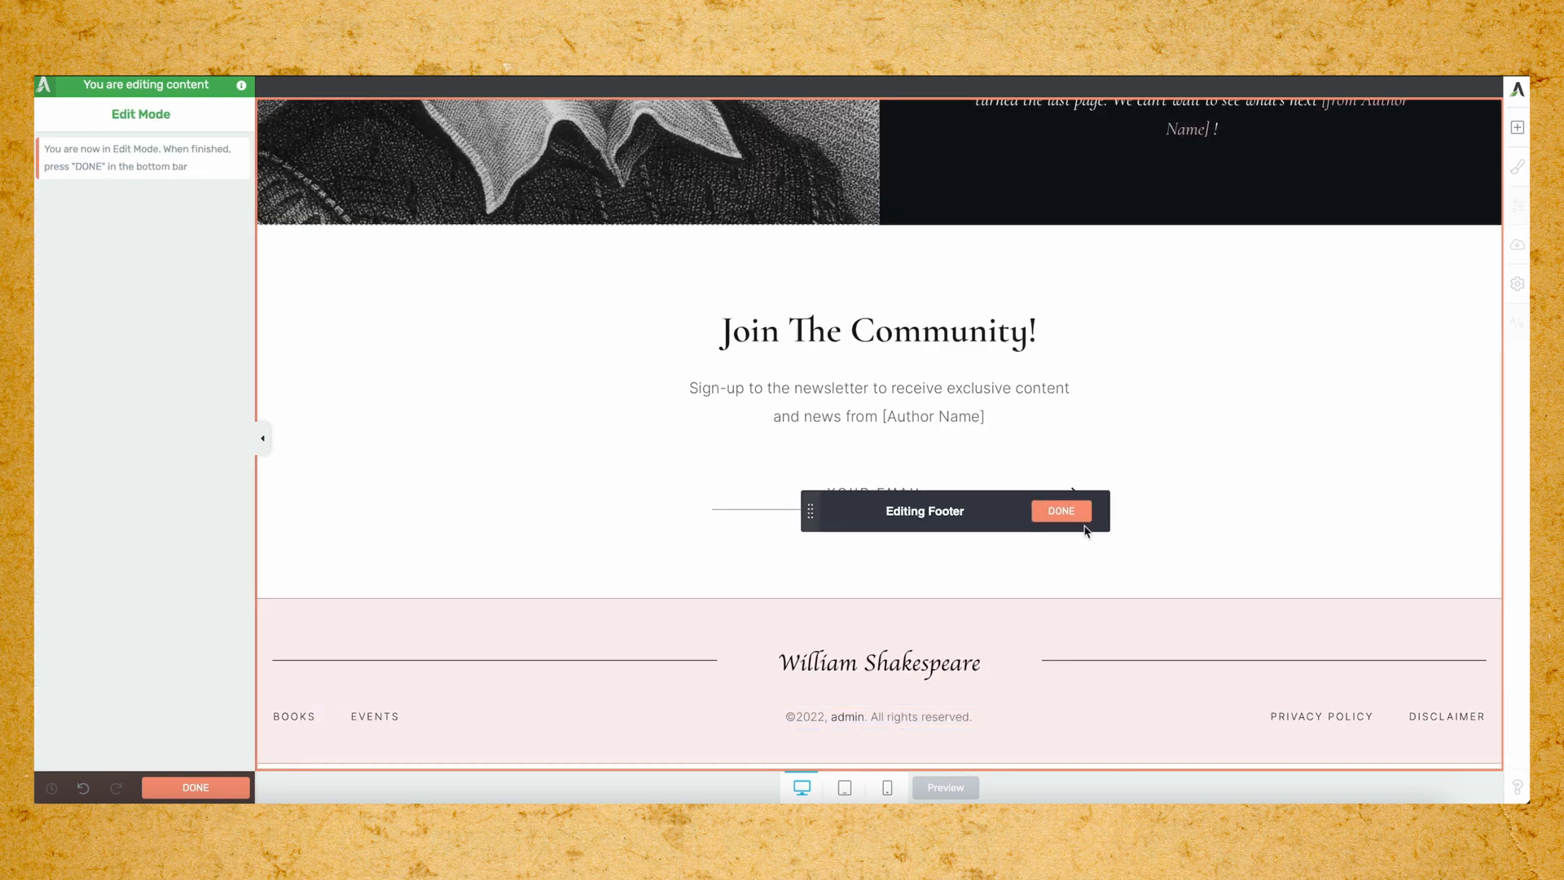
{"action": "left_click", "coordinate": [1085, 514]}
Change the footer's solid background colour to the saved custom colour Akaroa (#d2baa1) and apply it.
{"action": "left_click", "coordinate": [629, 625]}
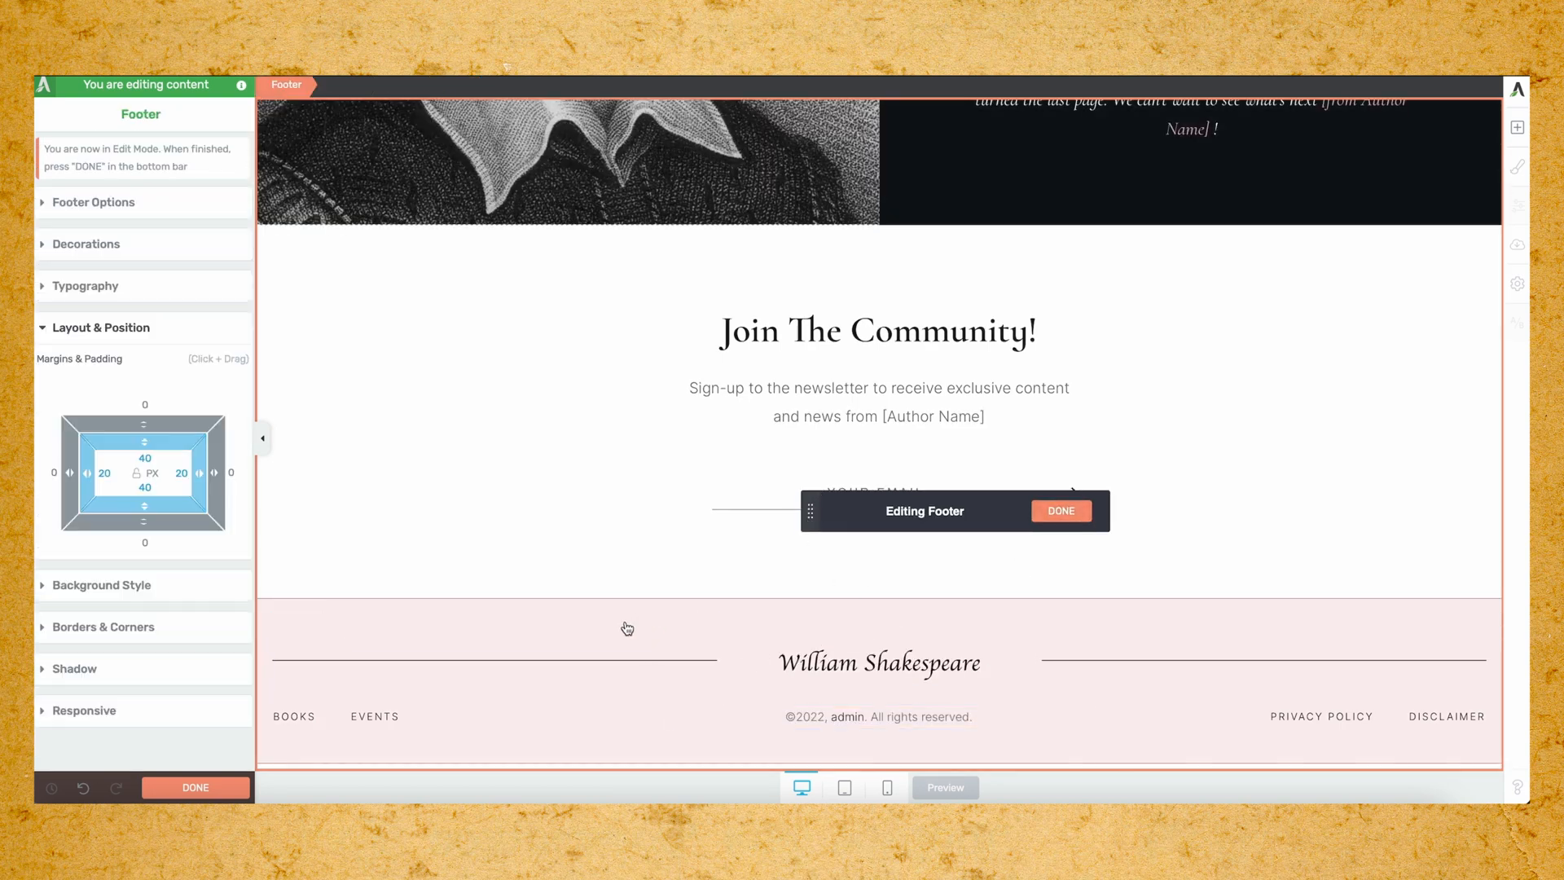
{"action": "left_click", "coordinate": [86, 587]}
{"action": "left_click", "coordinate": [115, 444]}
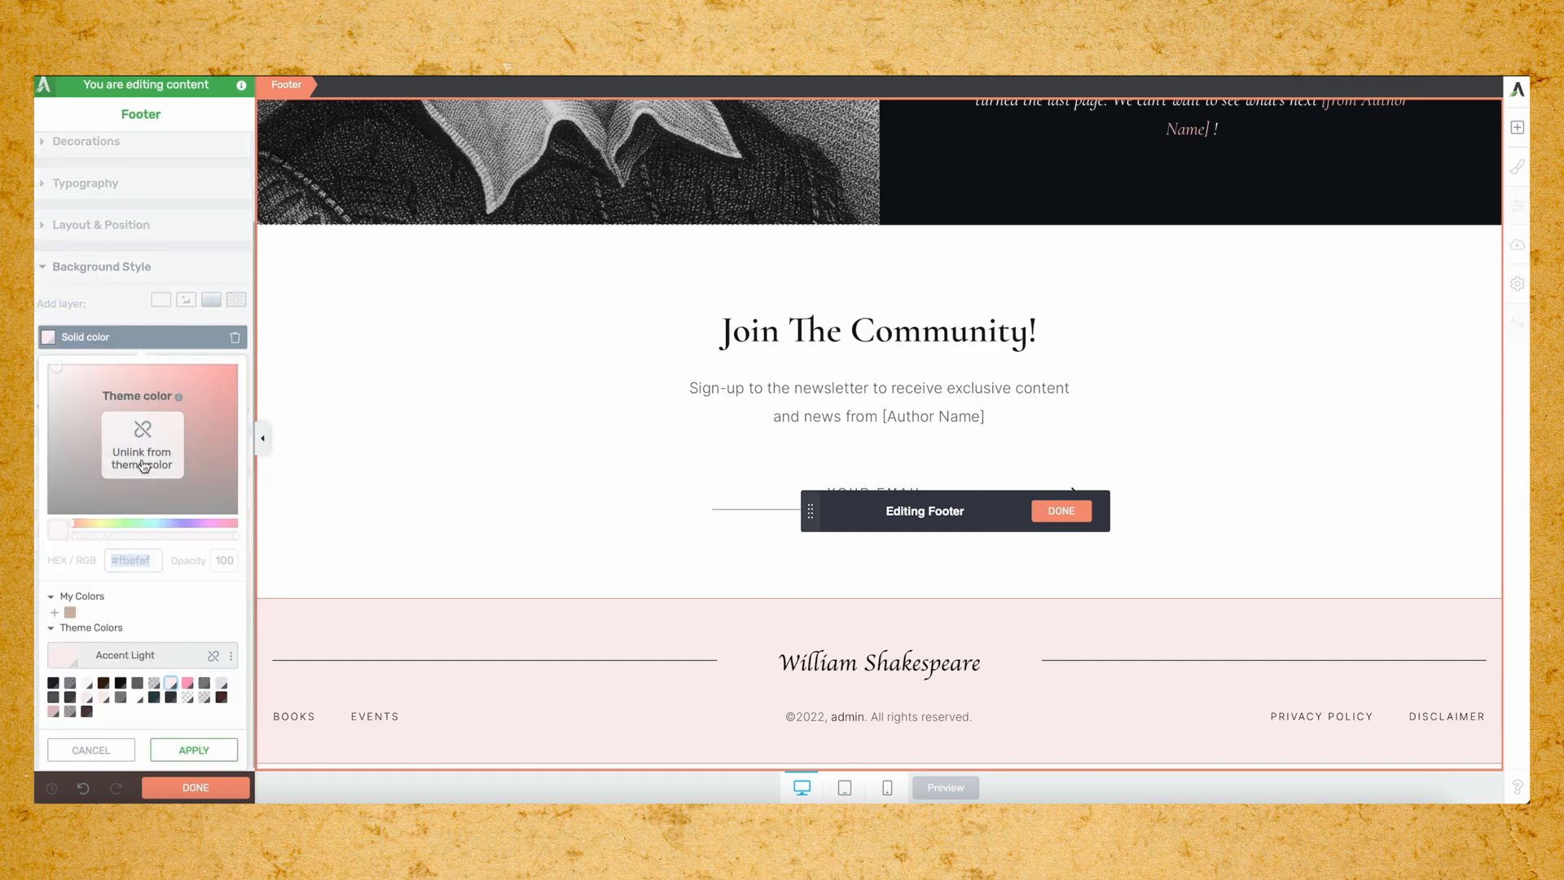
{"action": "left_click", "coordinate": [70, 610]}
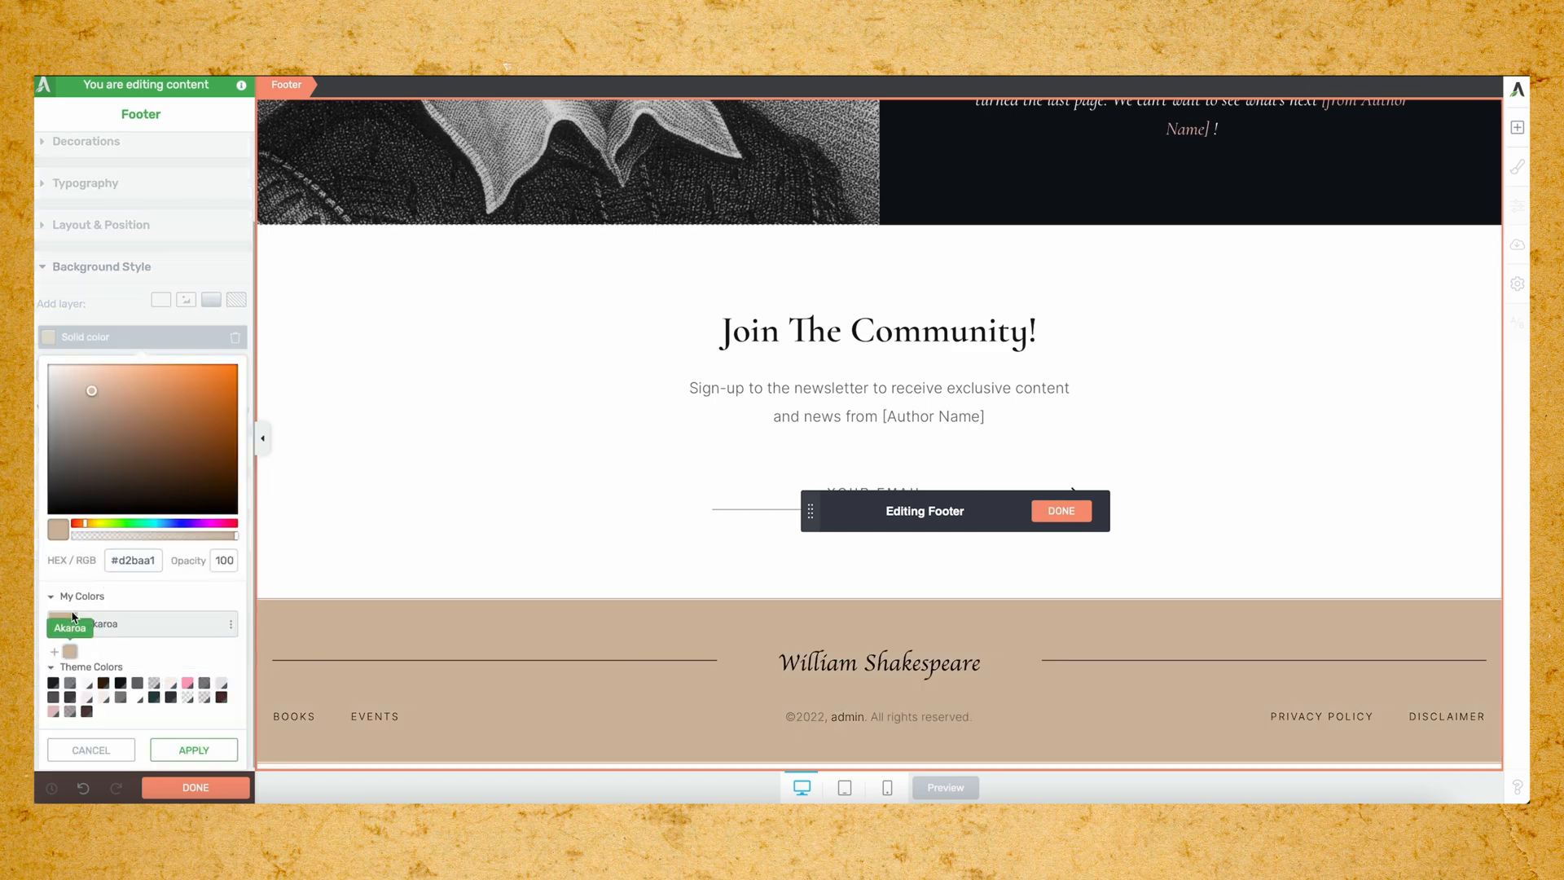
{"action": "left_click", "coordinate": [194, 750]}
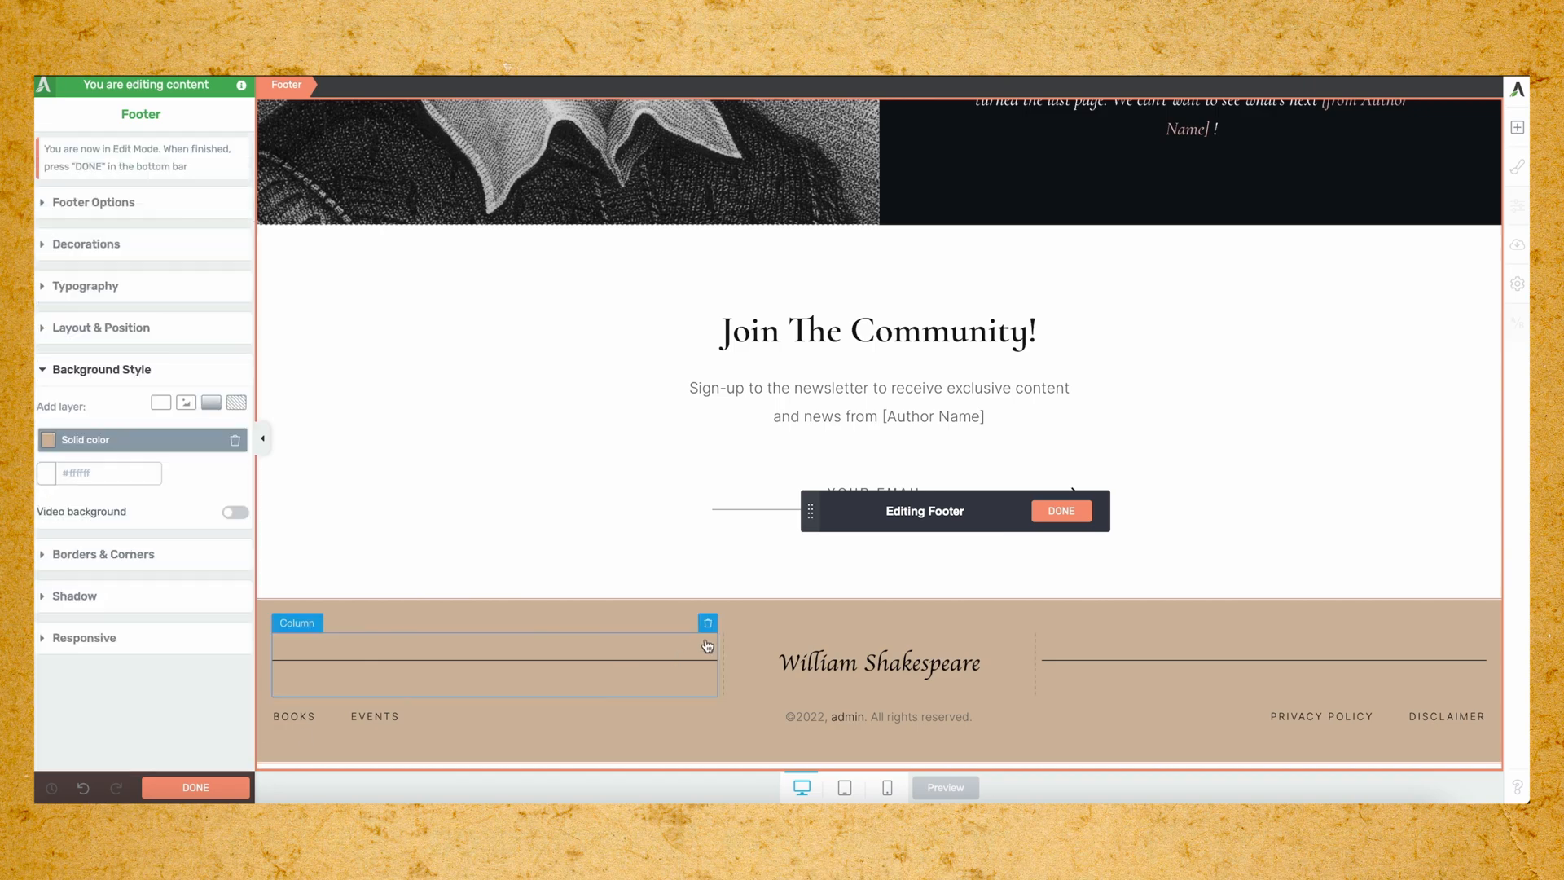
Finish editing the footer and save the homepage.
{"action": "scroll", "coordinate": [713, 643], "scroll_direction": "up", "scroll_amount": 3}
{"action": "scroll", "coordinate": [712, 644], "scroll_direction": "up", "scroll_amount": 15}
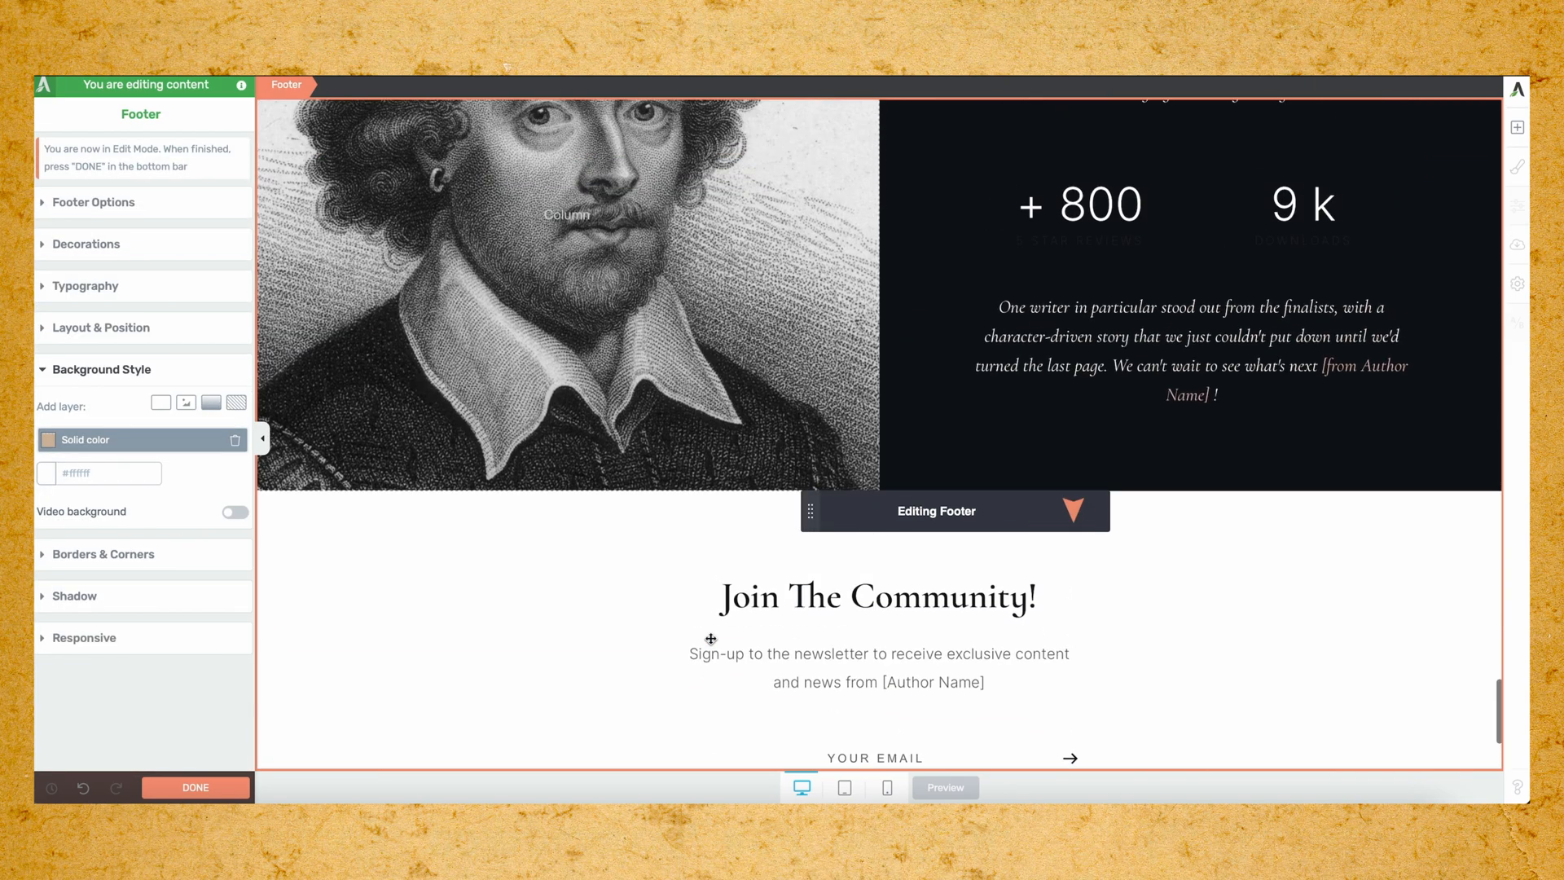
{"action": "scroll", "coordinate": [712, 644], "scroll_direction": "down", "scroll_amount": 15}
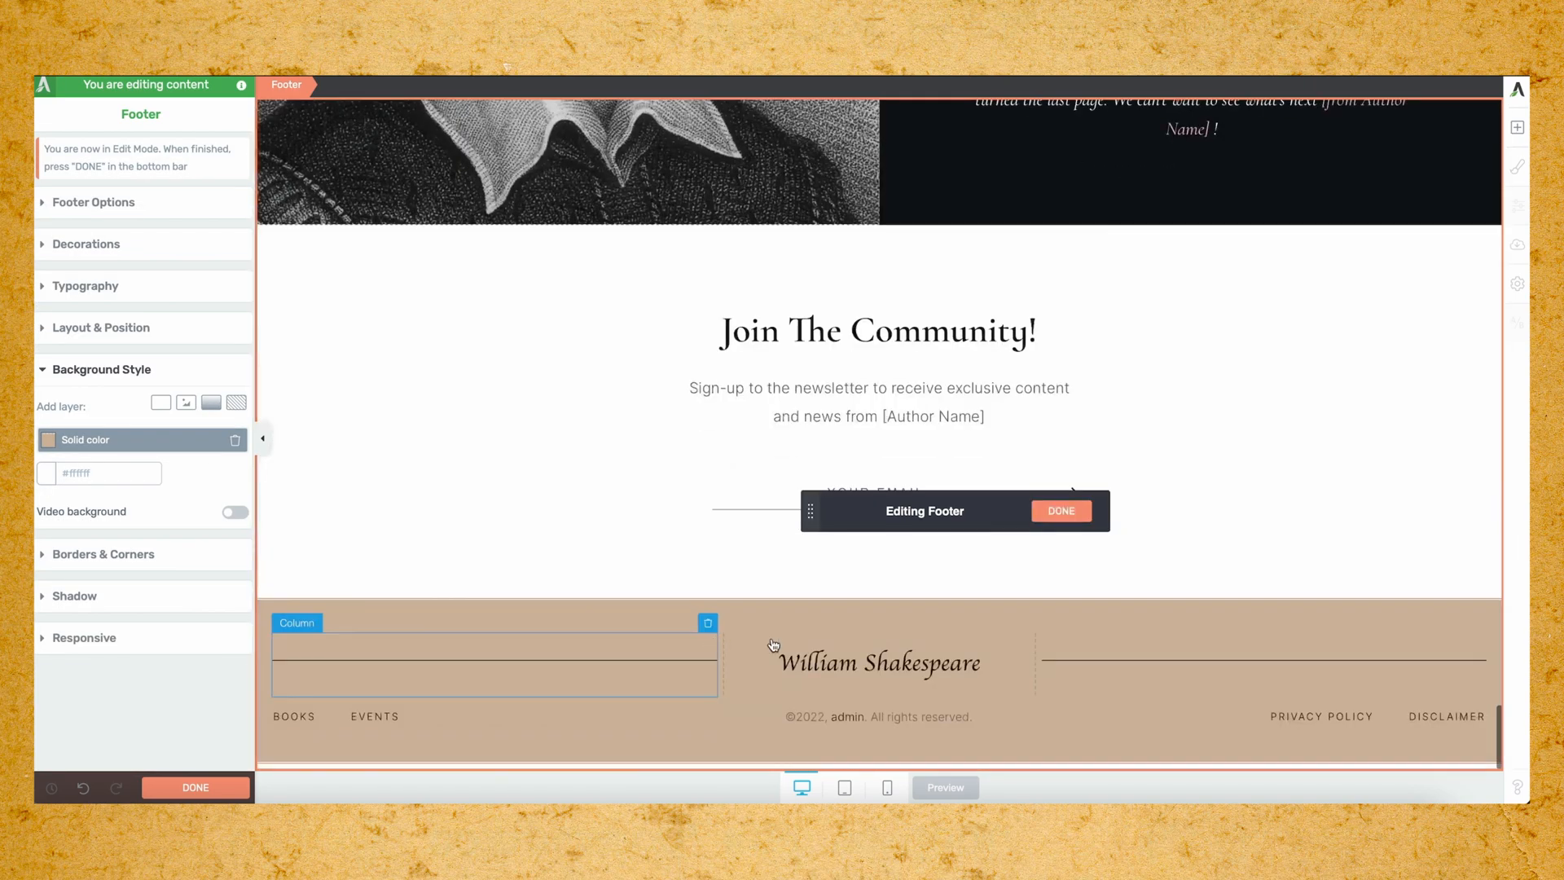
{"action": "left_click", "coordinate": [1048, 516]}
{"action": "scroll", "coordinate": [638, 583], "scroll_direction": "up", "scroll_amount": 20}
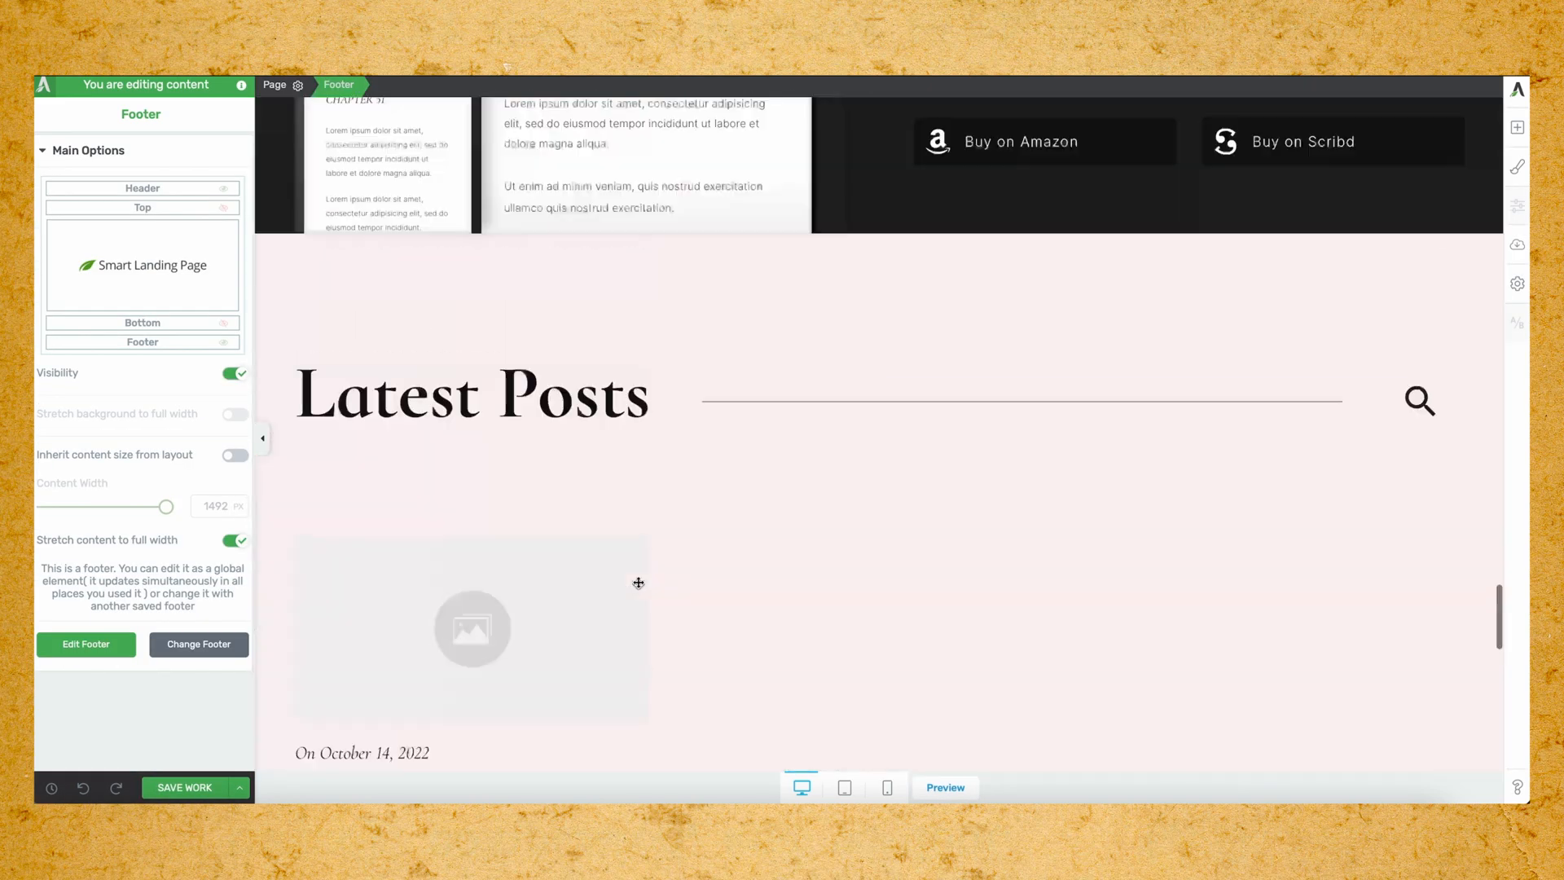
{"action": "scroll", "coordinate": [638, 583], "scroll_direction": "up", "scroll_amount": 3}
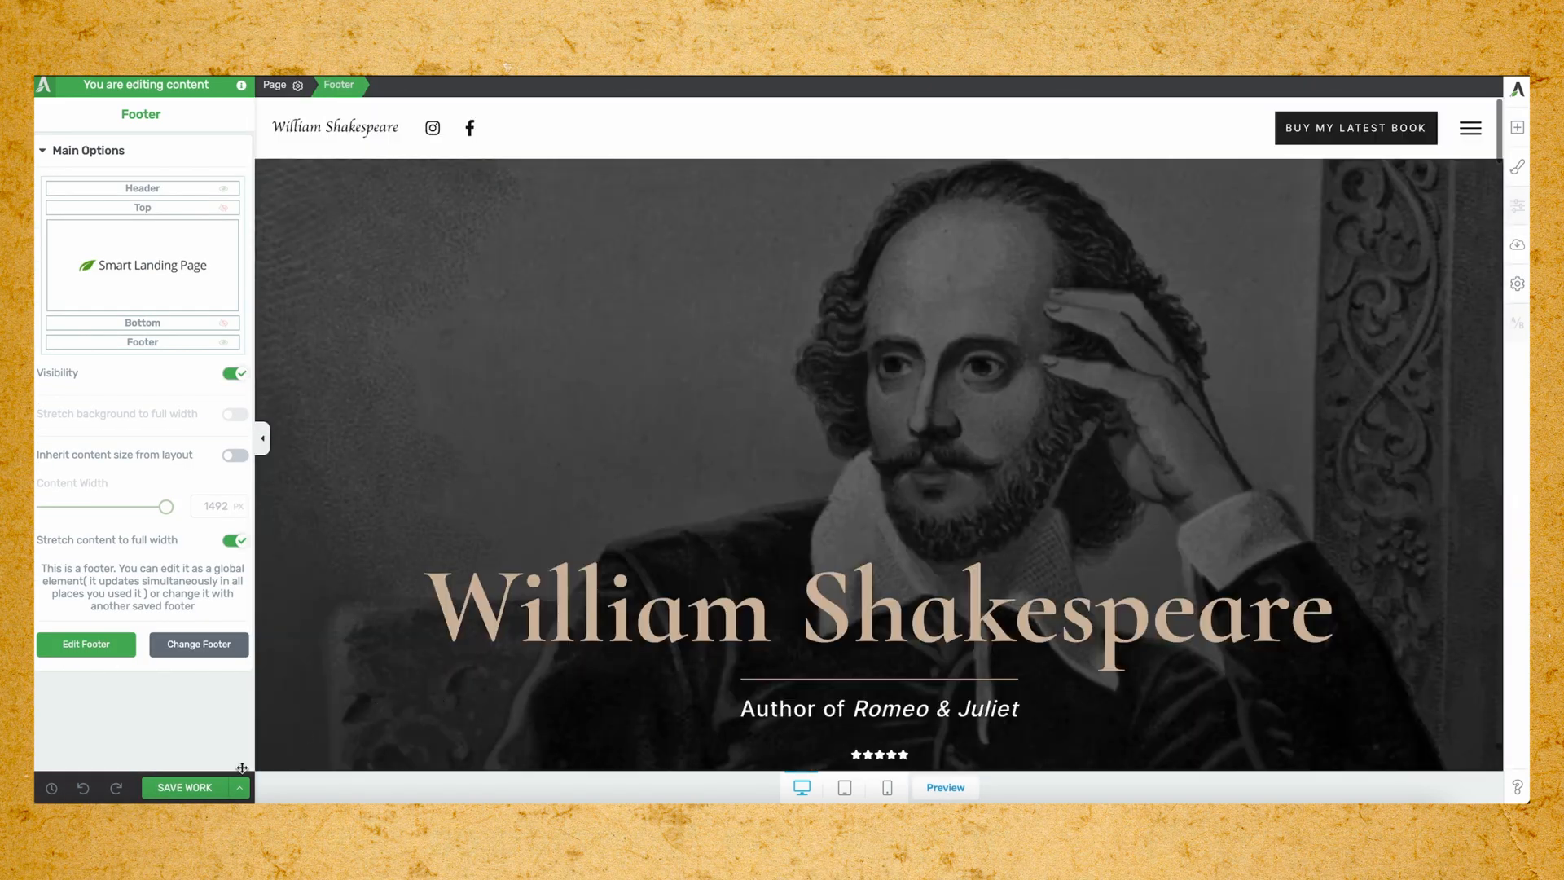
{"action": "left_click", "coordinate": [179, 788]}
Review the homepage outside the editor, checking the expanded header menu, the hero, the author introduction and the Discover the Books section.
{"action": "scroll", "coordinate": [678, 698], "scroll_direction": "down", "scroll_amount": 5}
{"action": "scroll", "coordinate": [678, 698], "scroll_direction": "down", "scroll_amount": 10}
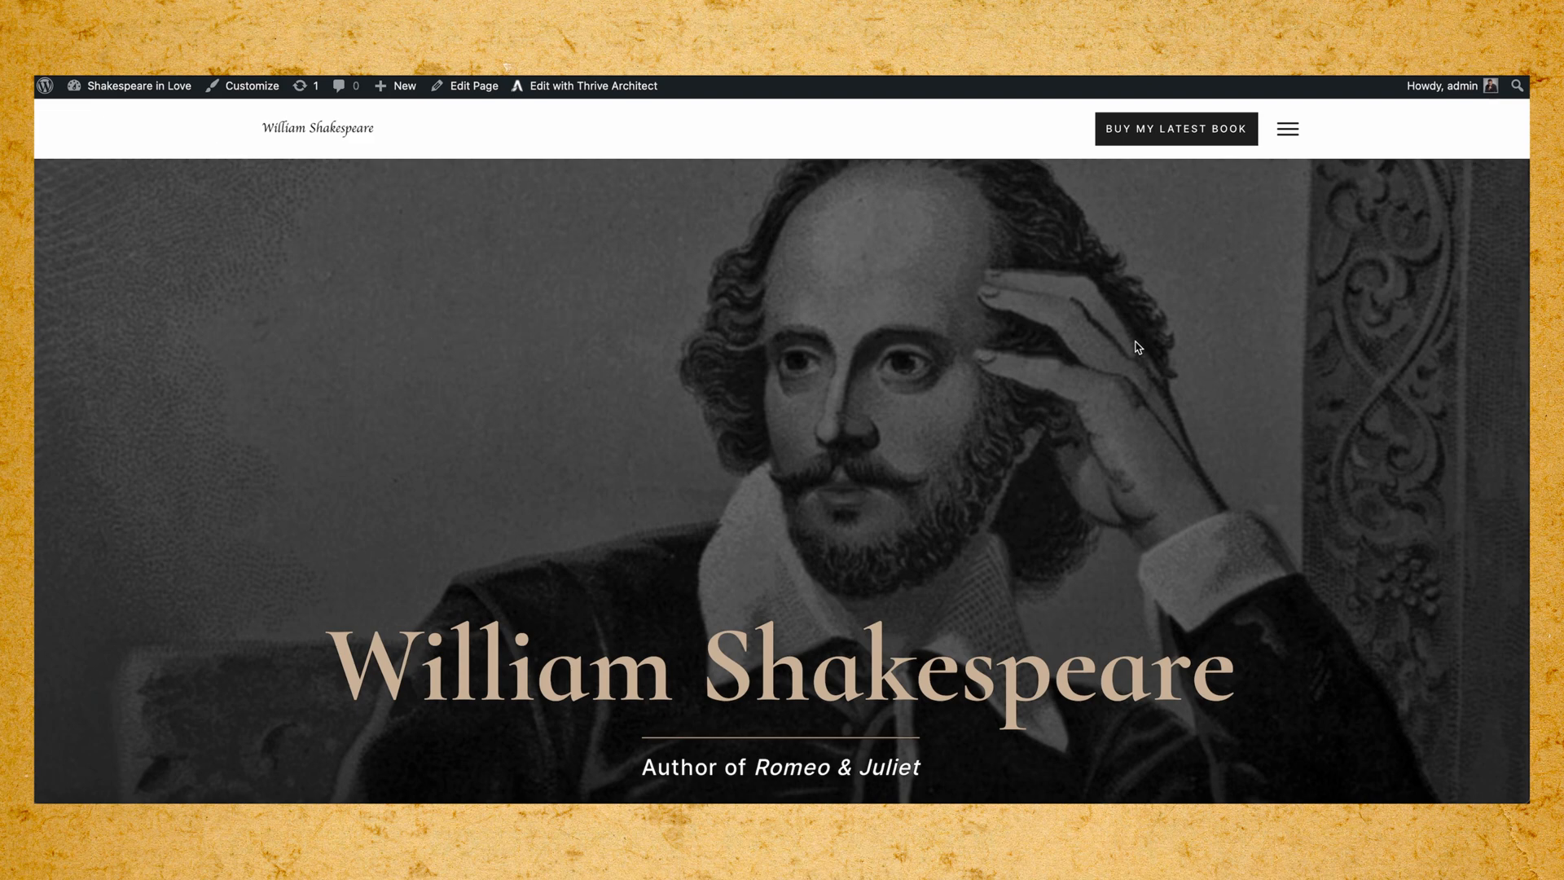
{"action": "left_click", "coordinate": [1291, 135]}
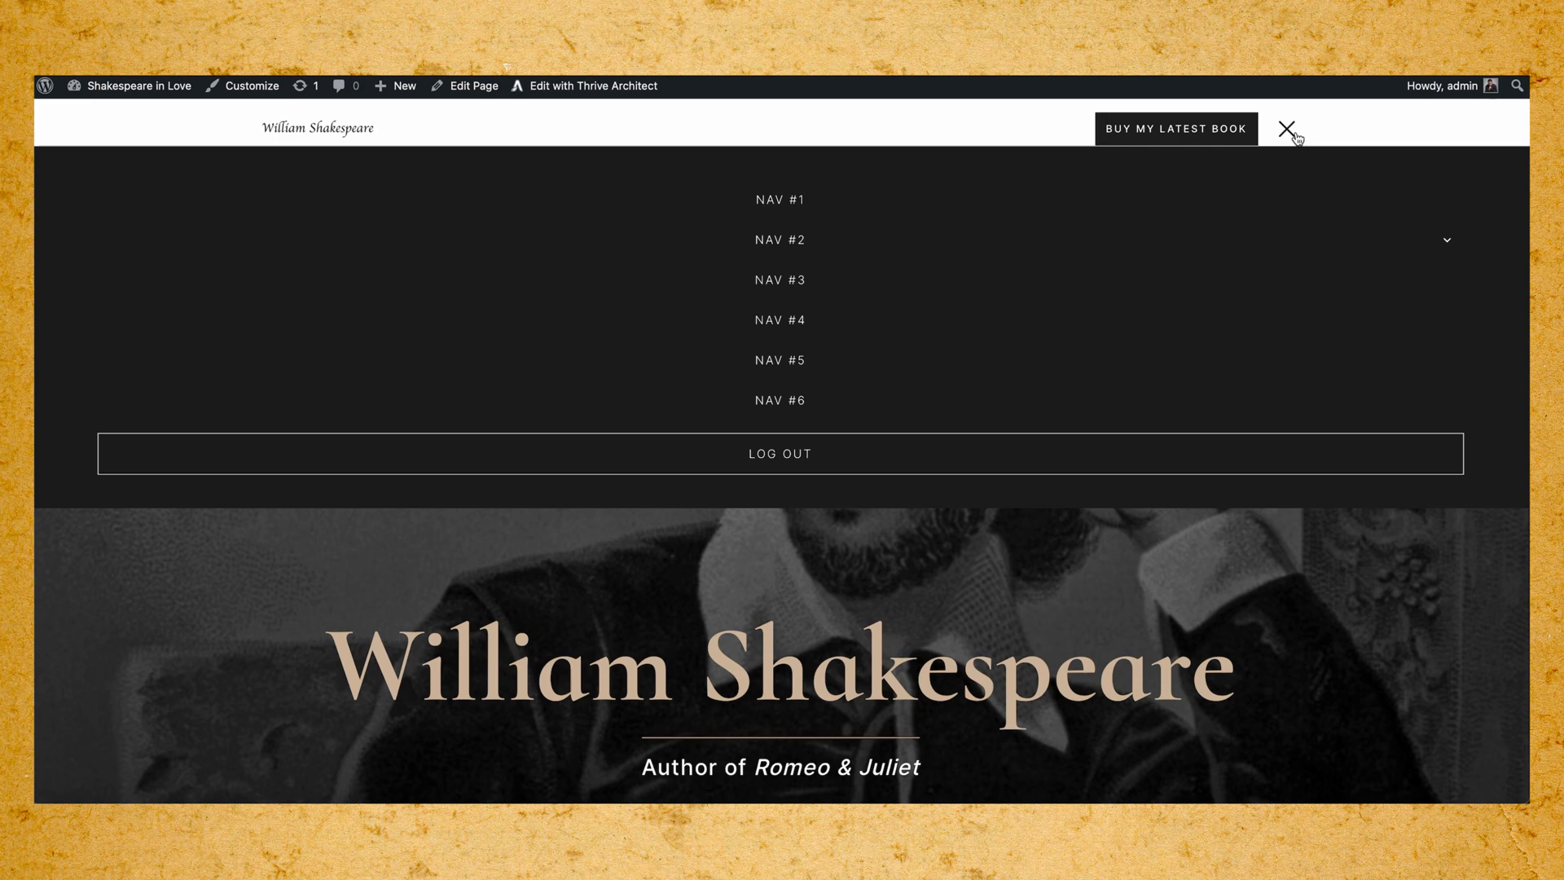
{"action": "left_click", "coordinate": [1294, 136]}
{"action": "scroll", "coordinate": [603, 521], "scroll_direction": "down", "scroll_amount": 3}
{"action": "scroll", "coordinate": [603, 521], "scroll_direction": "down", "scroll_amount": 4}
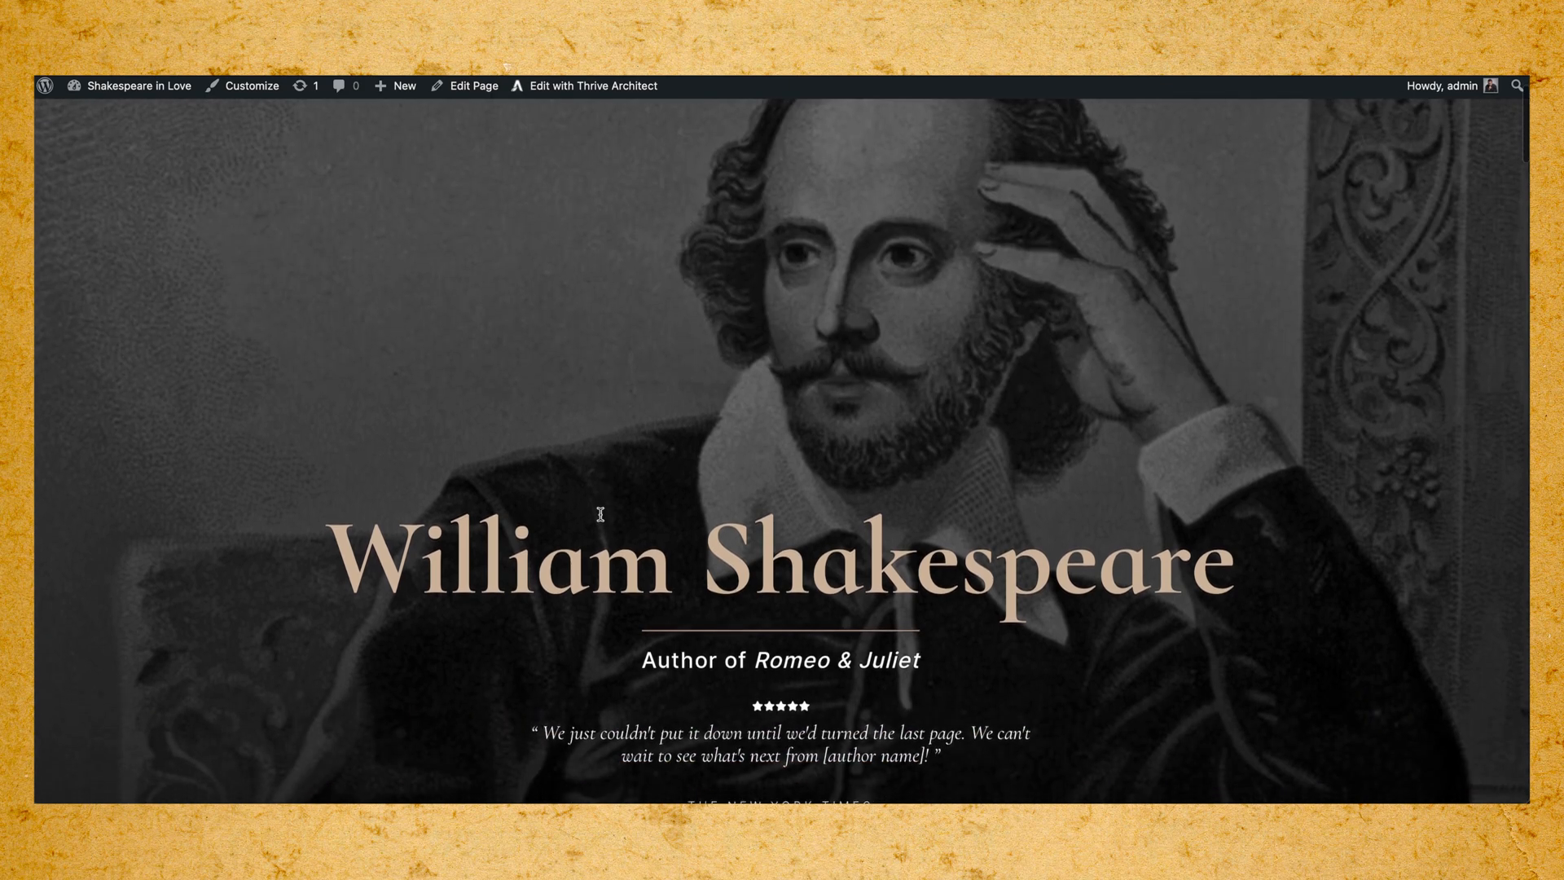
{"action": "scroll", "coordinate": [601, 513], "scroll_direction": "up", "scroll_amount": 5}
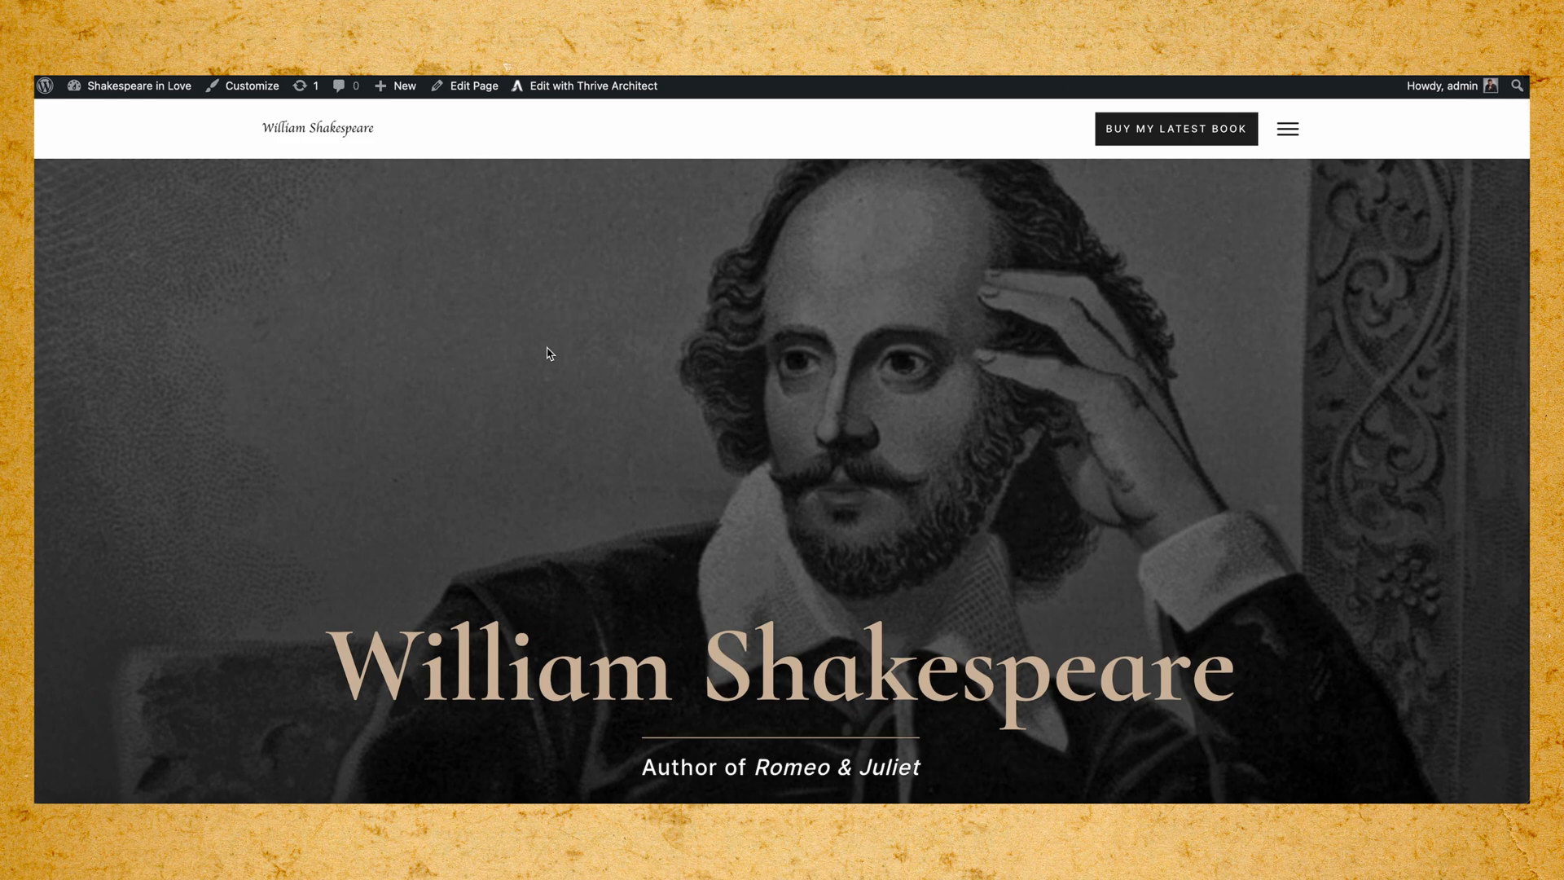
{"action": "scroll", "coordinate": [548, 351], "scroll_direction": "down", "scroll_amount": 6}
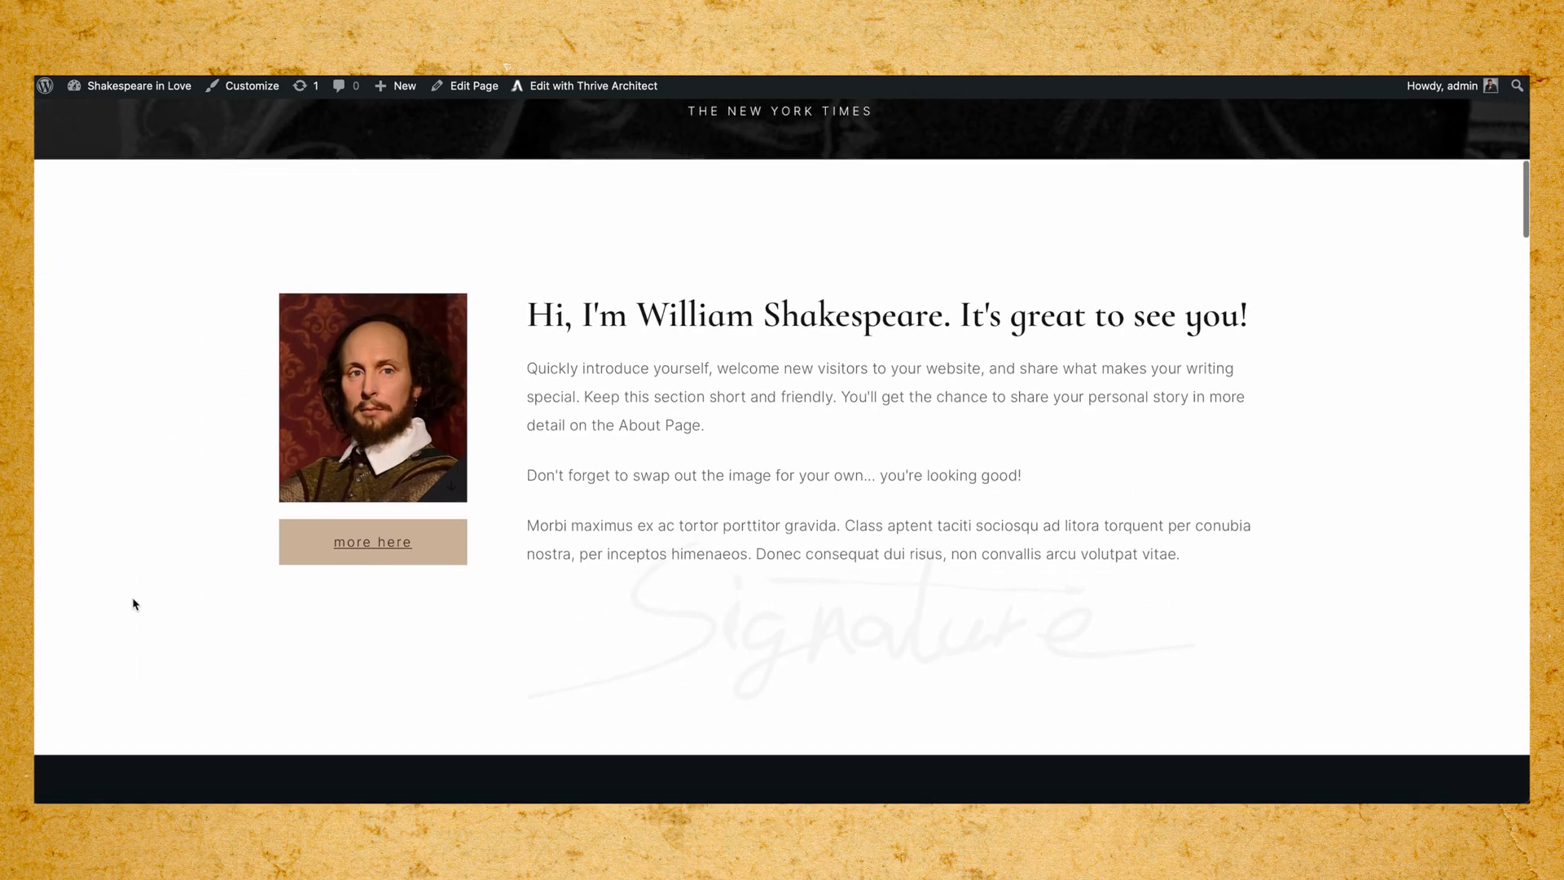
{"action": "scroll", "coordinate": [176, 589], "scroll_direction": "down", "scroll_amount": 3}
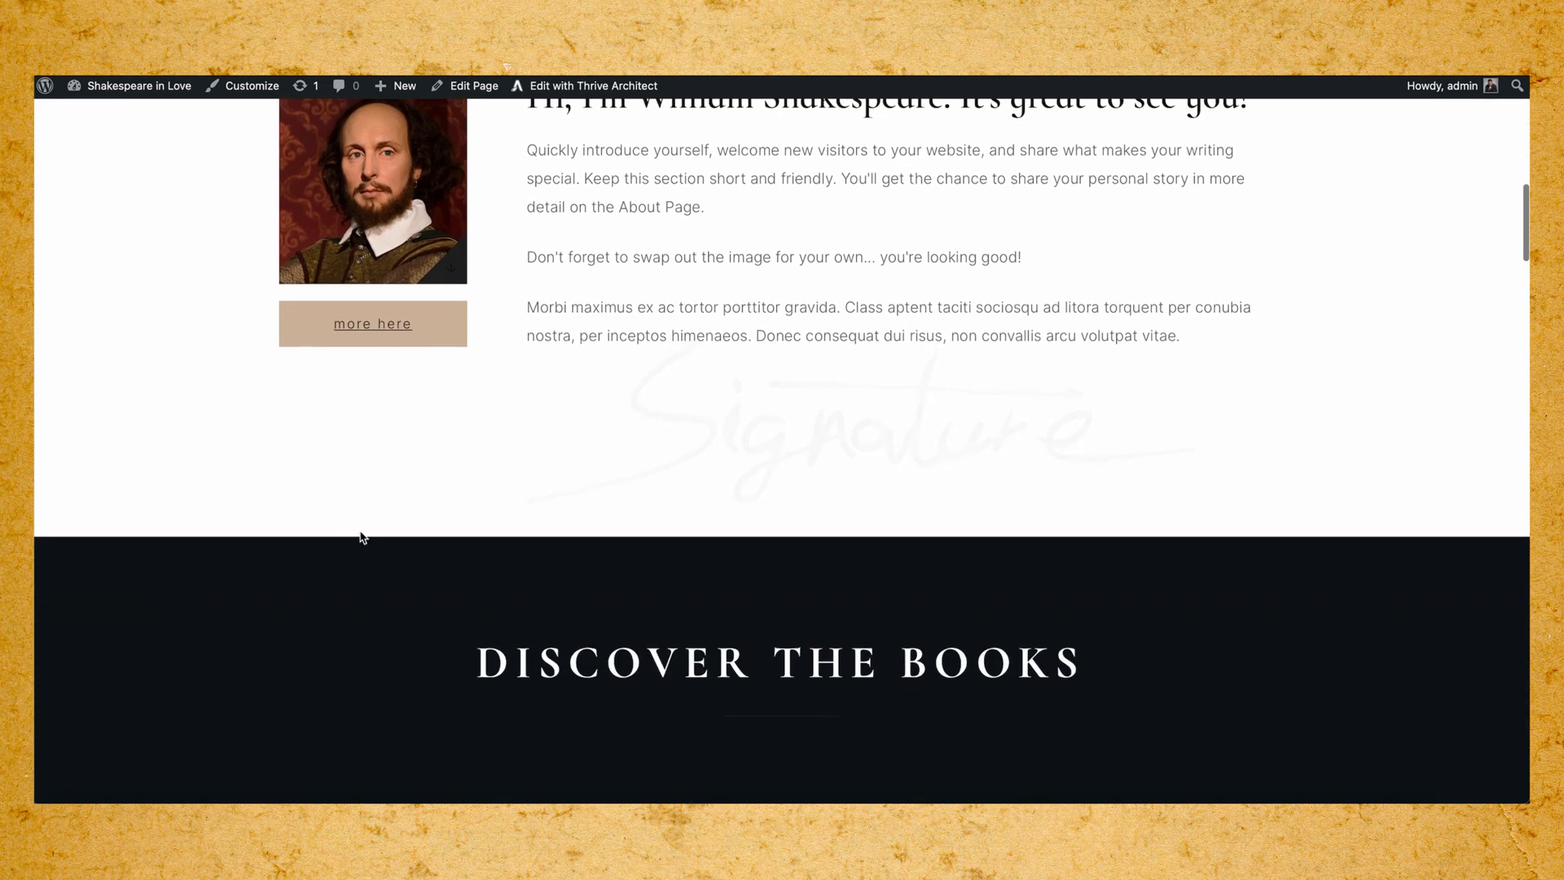
Examine the homepage's book carousel and events section, advancing the carousel by one book and showing the book tour events.
{"action": "scroll", "coordinate": [330, 513], "scroll_direction": "down", "scroll_amount": 5}
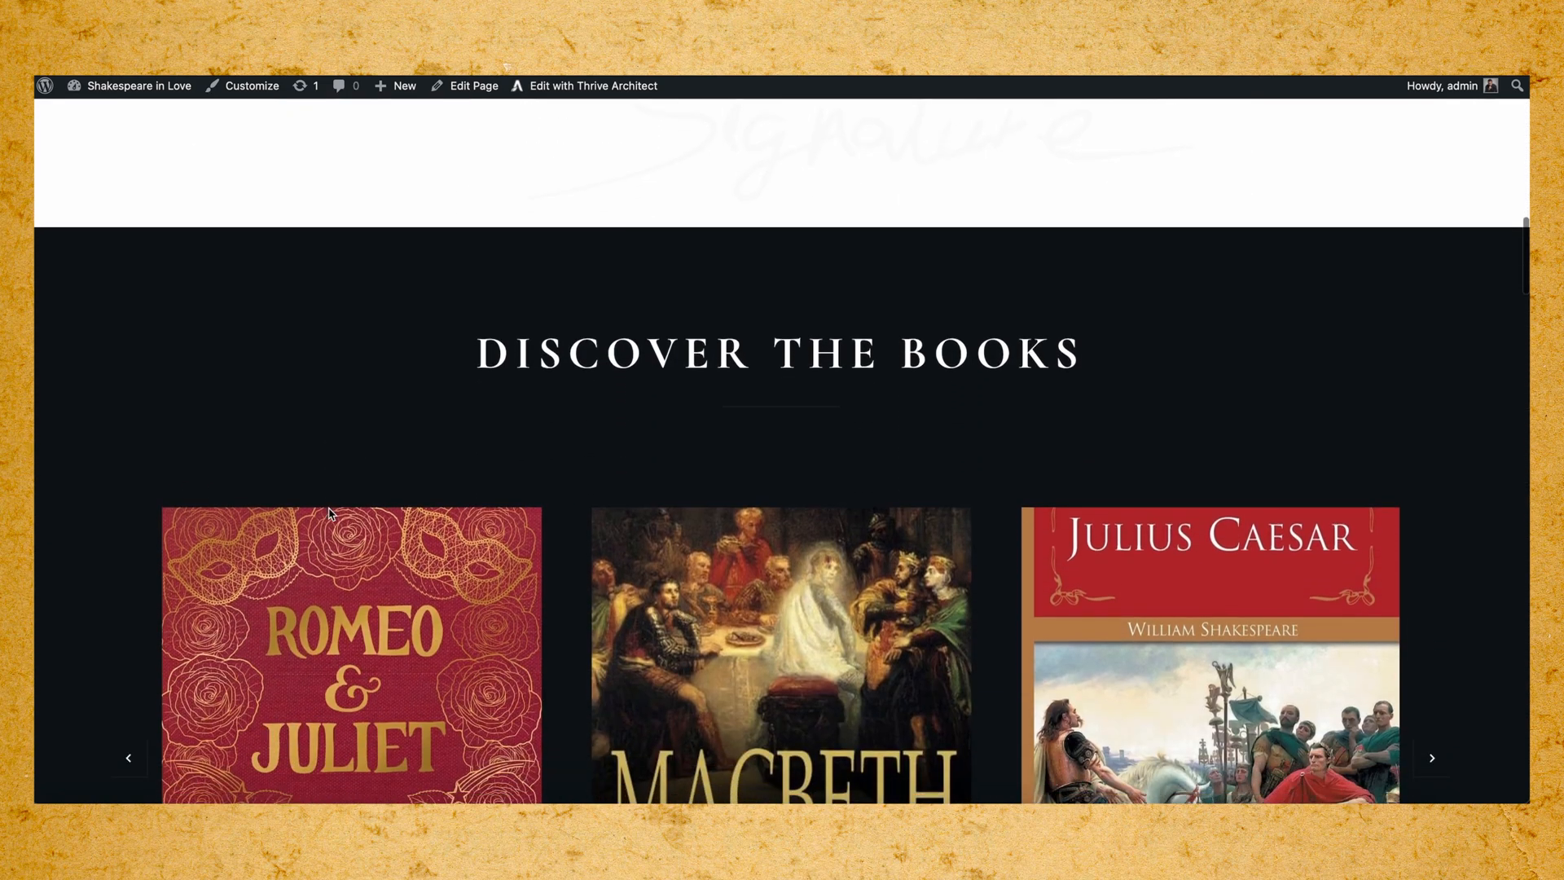
{"action": "scroll", "coordinate": [1408, 305], "scroll_direction": "down", "scroll_amount": 2}
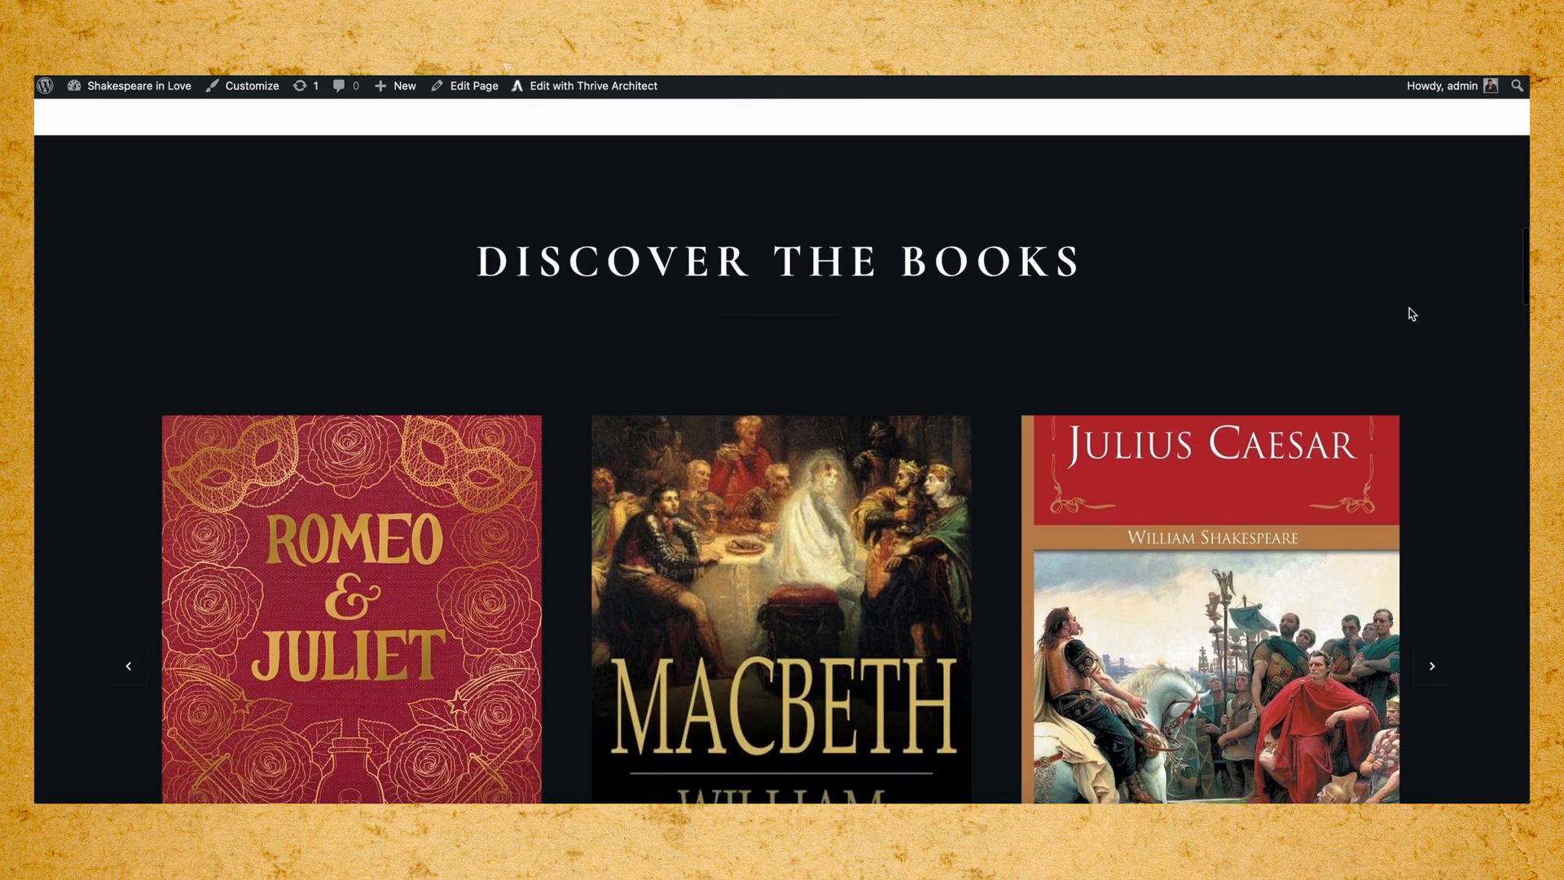
{"action": "scroll", "coordinate": [1409, 313], "scroll_direction": "down", "scroll_amount": 1}
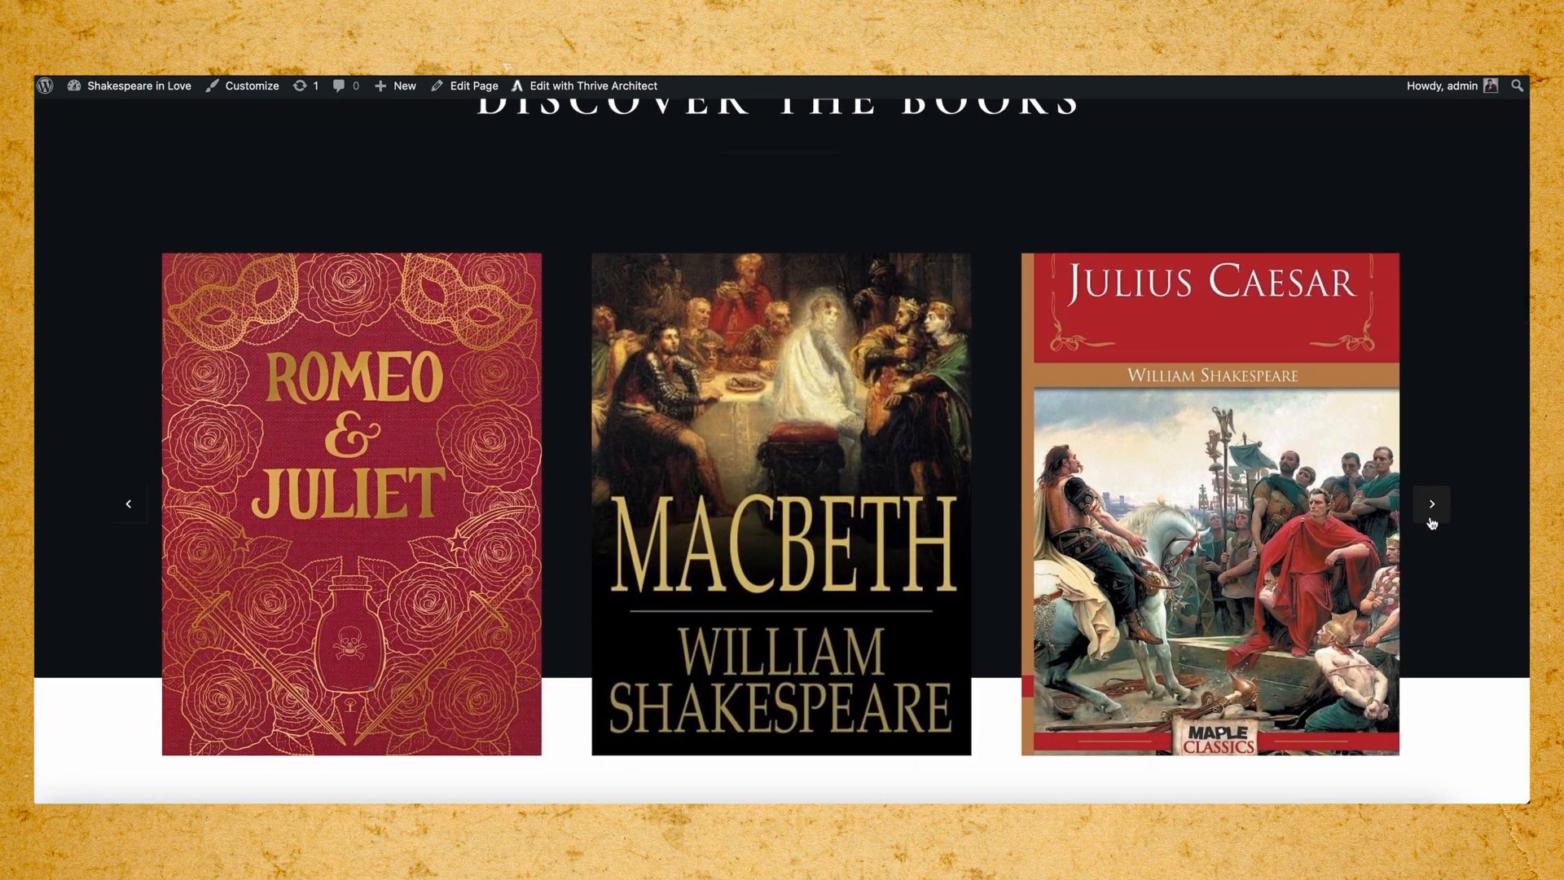
{"action": "left_click", "coordinate": [1432, 522]}
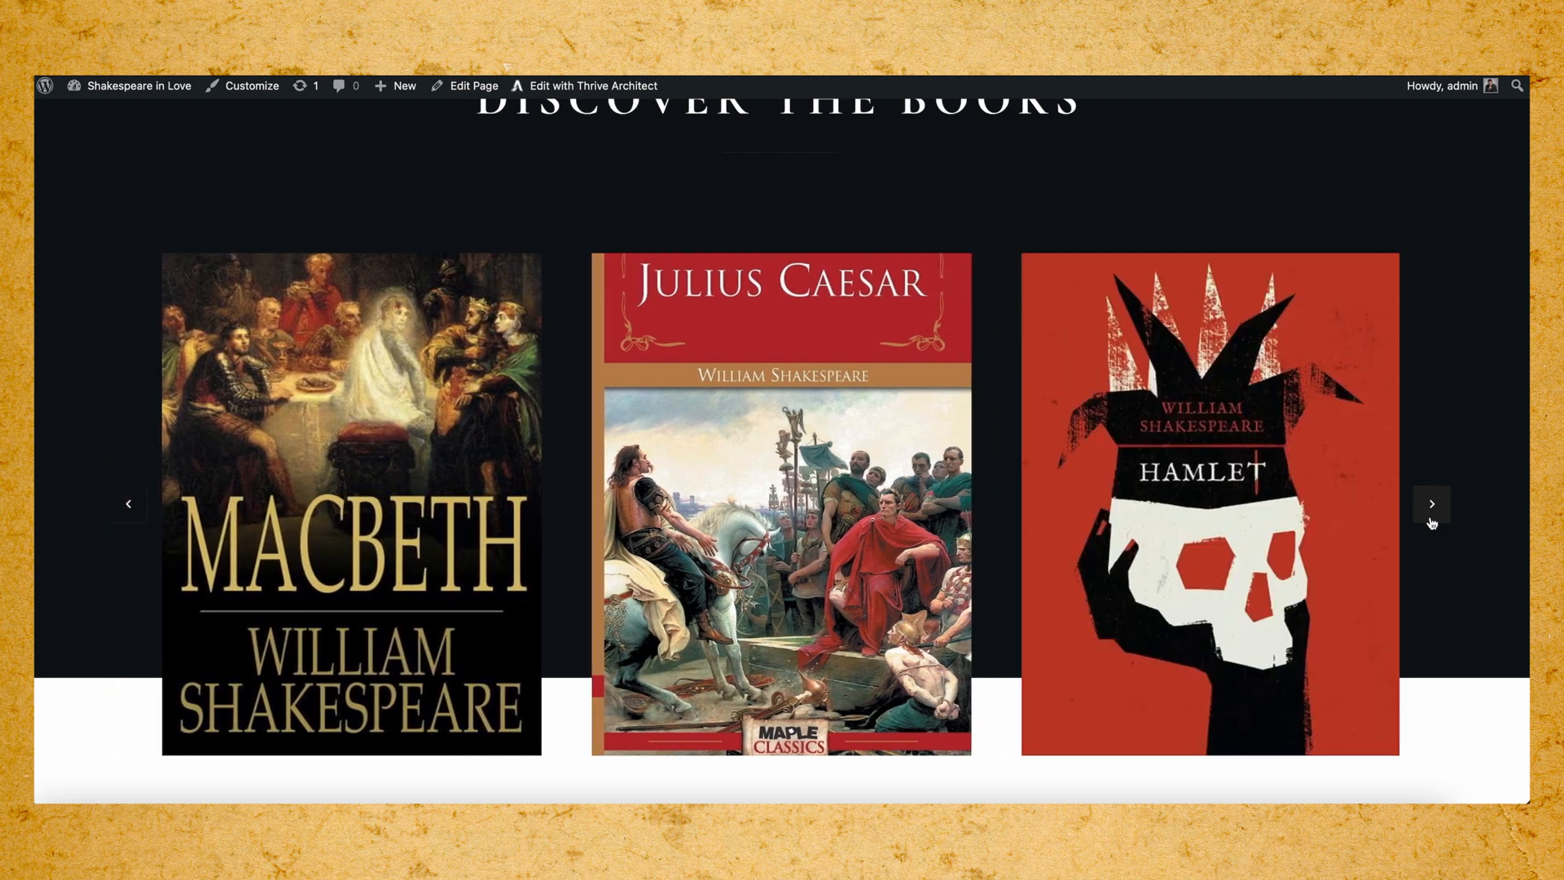
{"action": "scroll", "coordinate": [1433, 522], "scroll_direction": "down", "scroll_amount": 3}
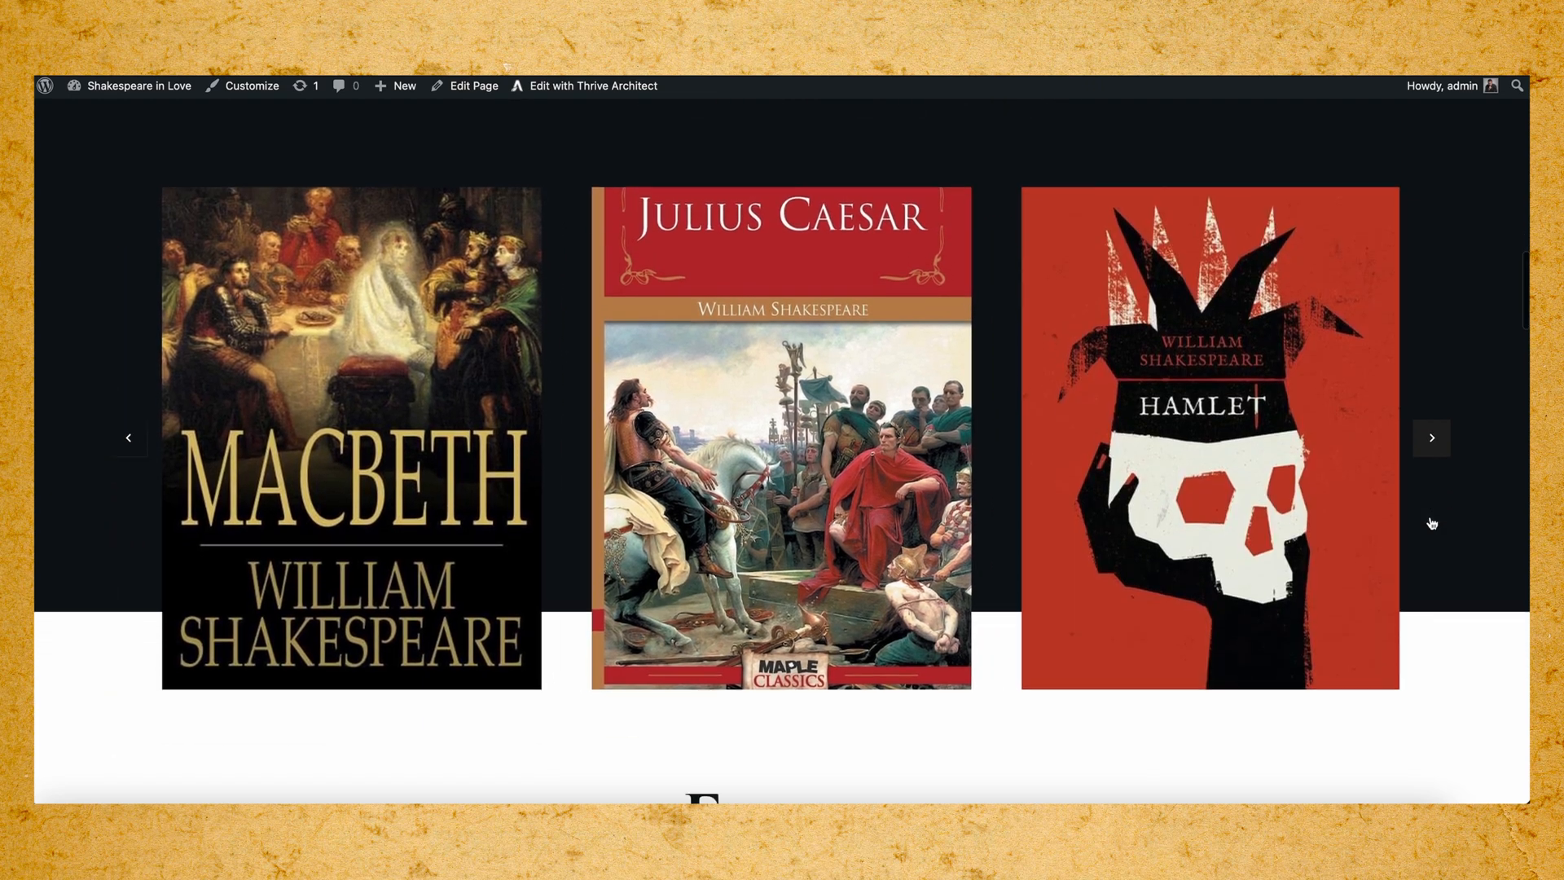
{"action": "scroll", "coordinate": [303, 639], "scroll_direction": "down", "scroll_amount": 4}
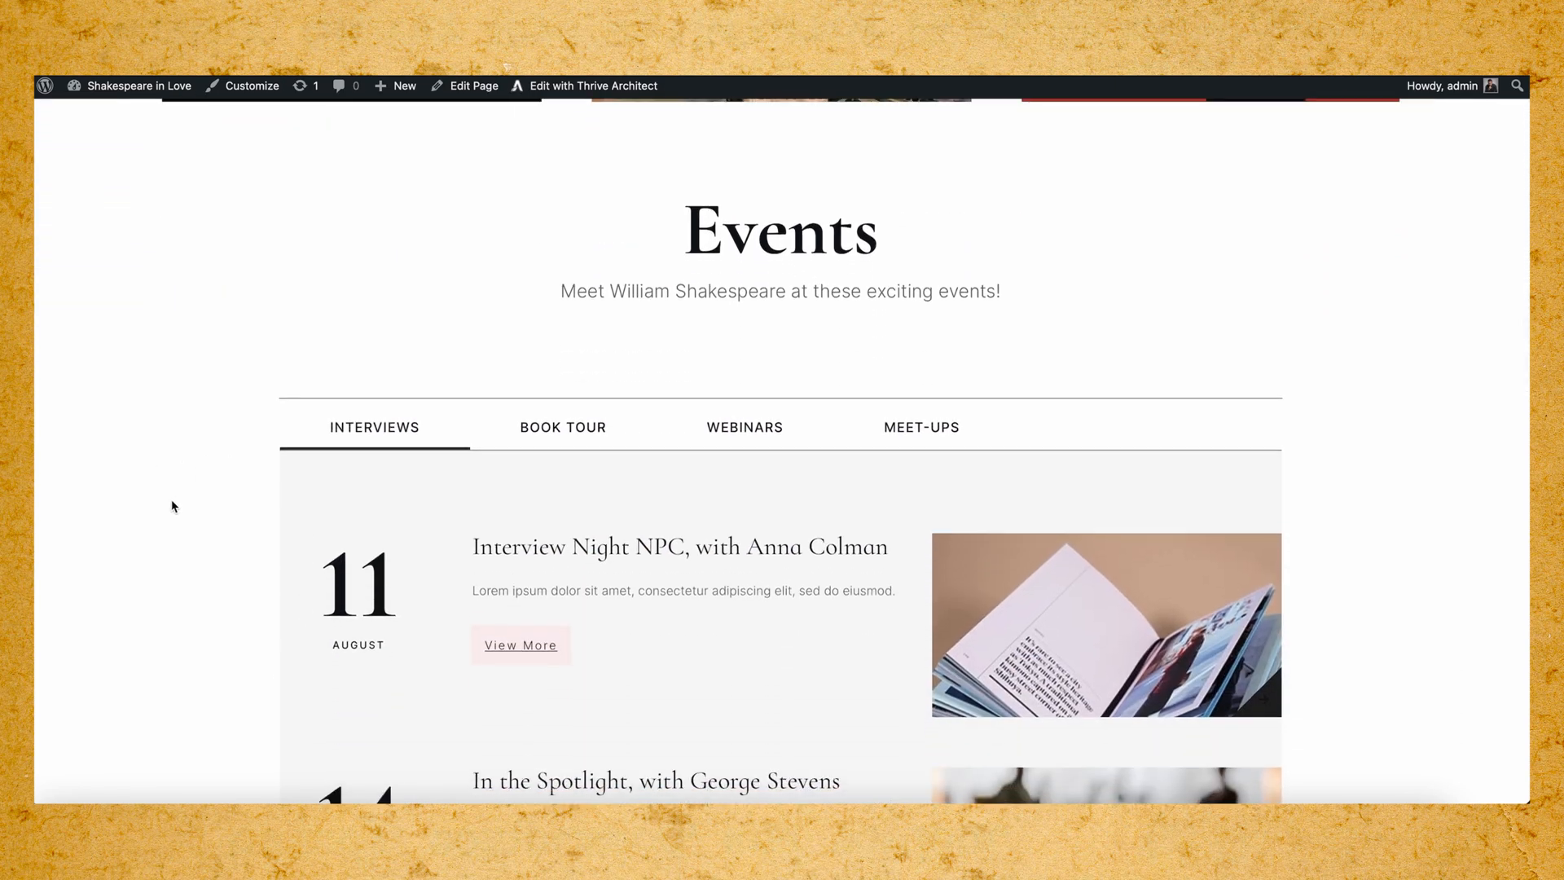
{"action": "scroll", "coordinate": [186, 509], "scroll_direction": "down", "scroll_amount": 2}
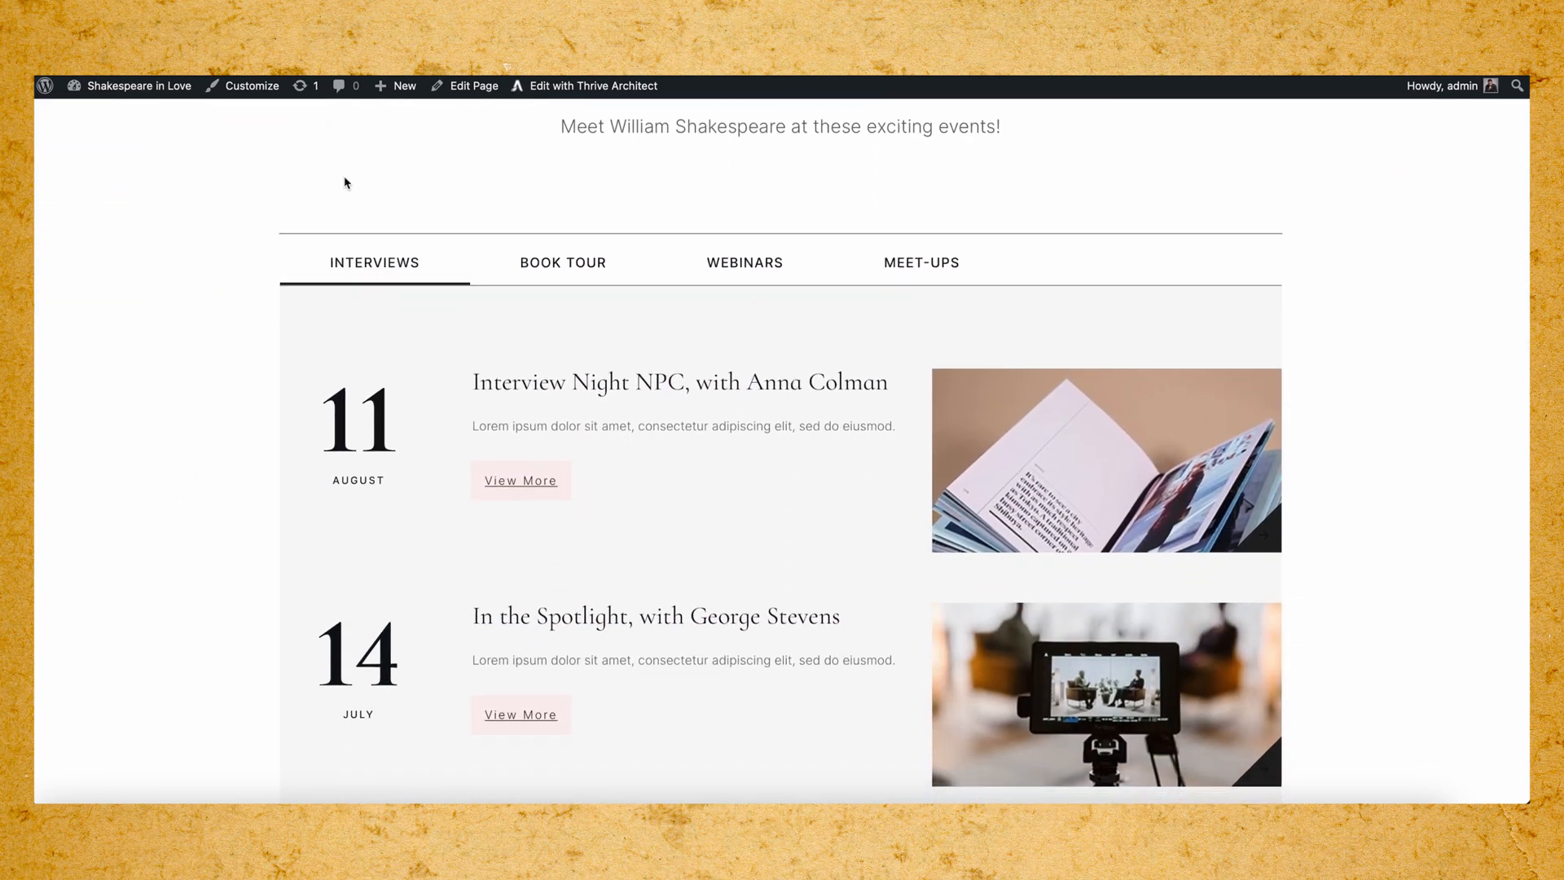
{"action": "left_click", "coordinate": [584, 279]}
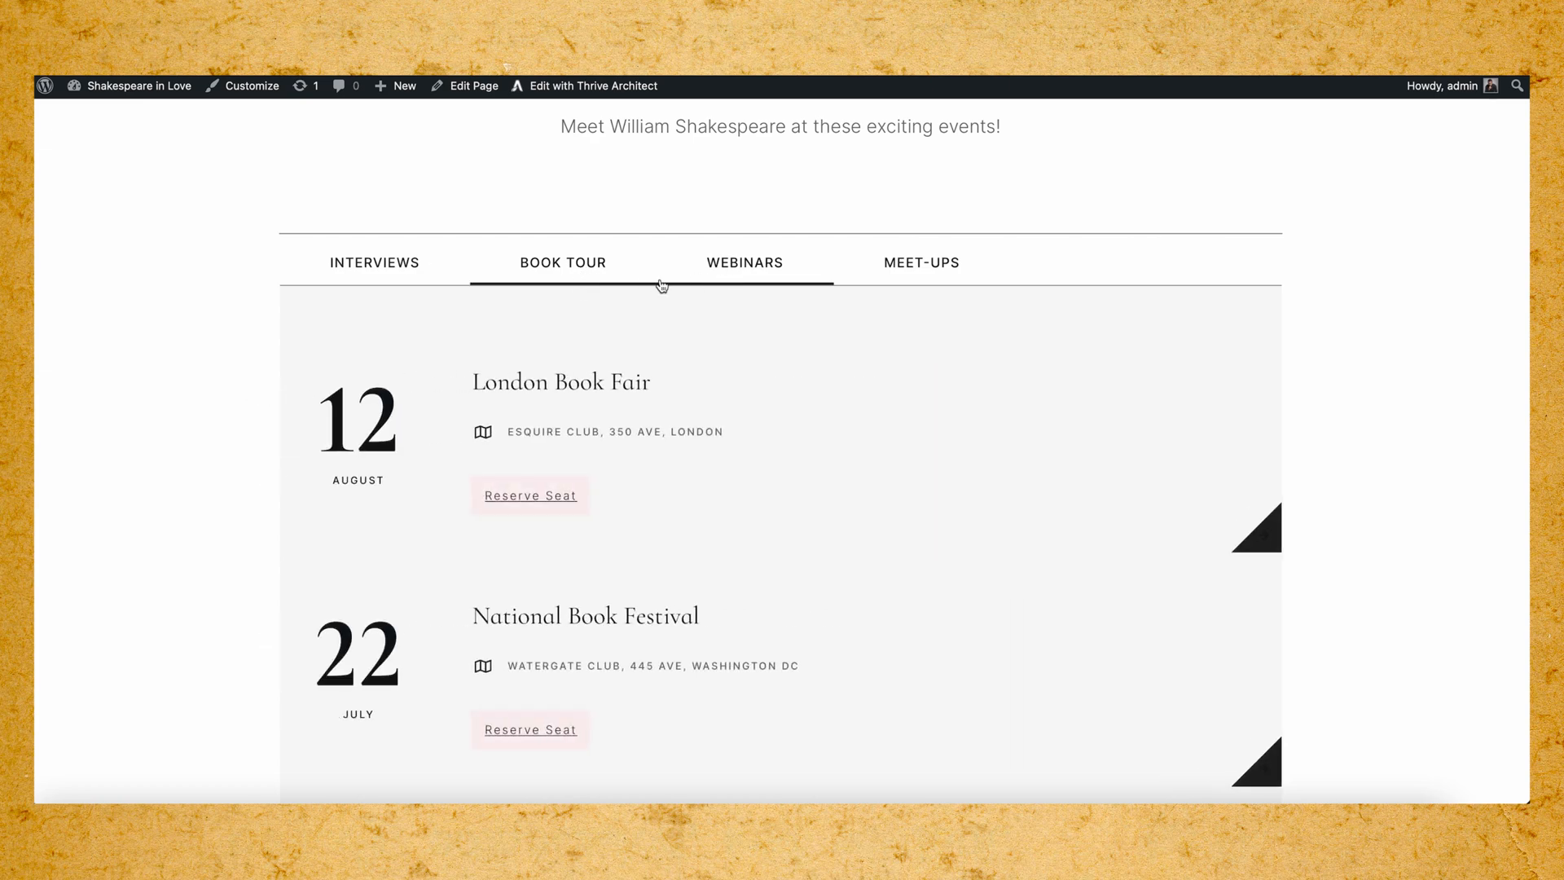
{"action": "scroll", "coordinate": [290, 340], "scroll_direction": "down", "scroll_amount": 5}
{"action": "scroll", "coordinate": [270, 346], "scroll_direction": "down", "scroll_amount": 8}
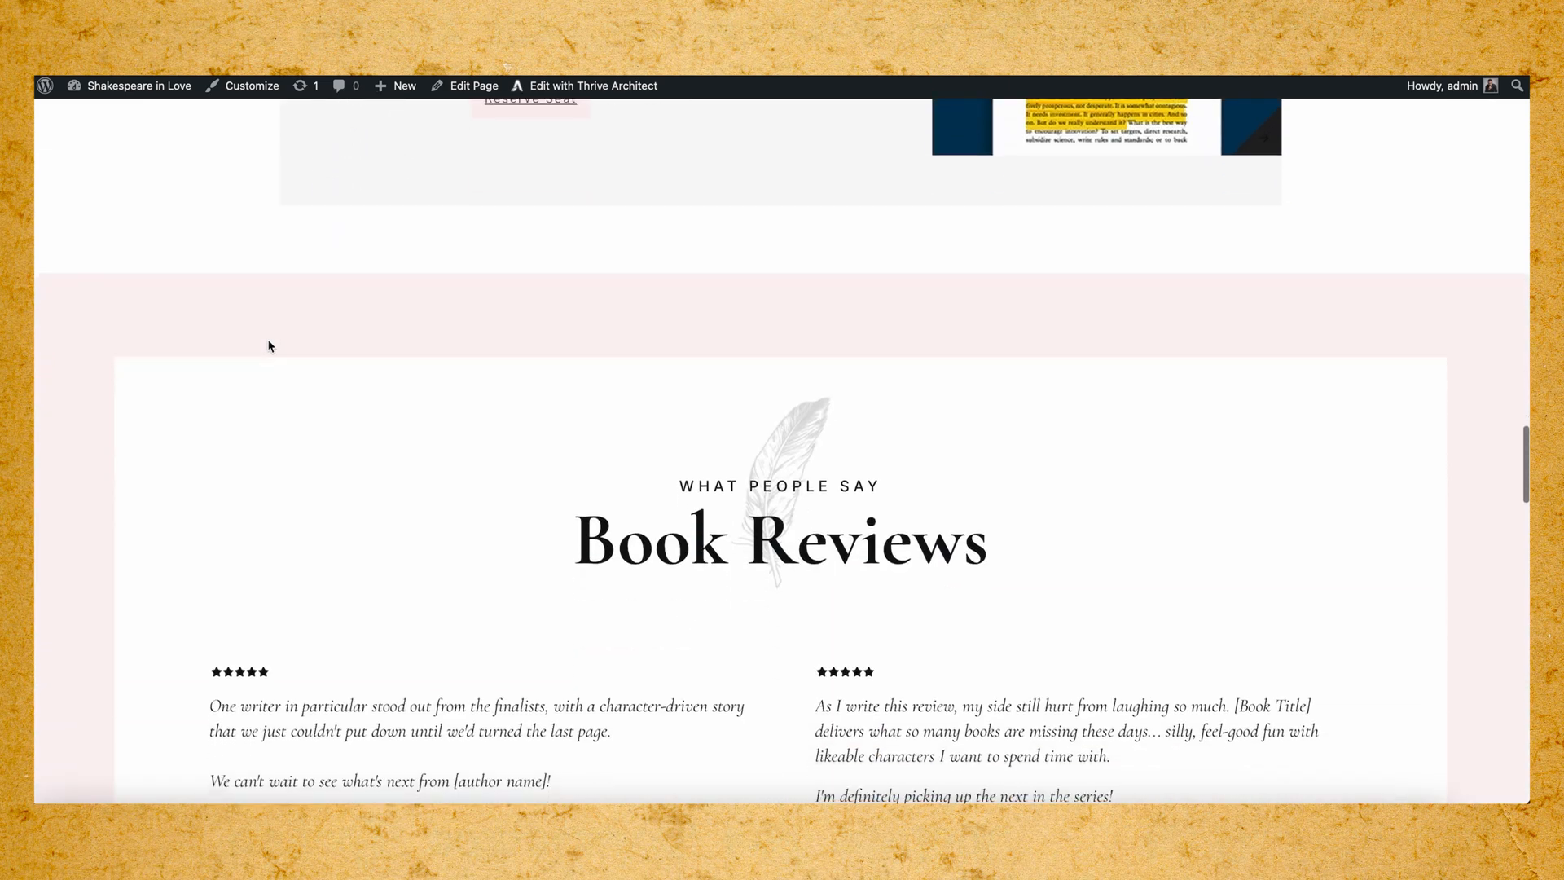
Review the homepage's book reviews, eBook promotion, latest posts, author statistics and newsletter sign-up sections.
{"action": "scroll", "coordinate": [271, 347], "scroll_direction": "down", "scroll_amount": 9}
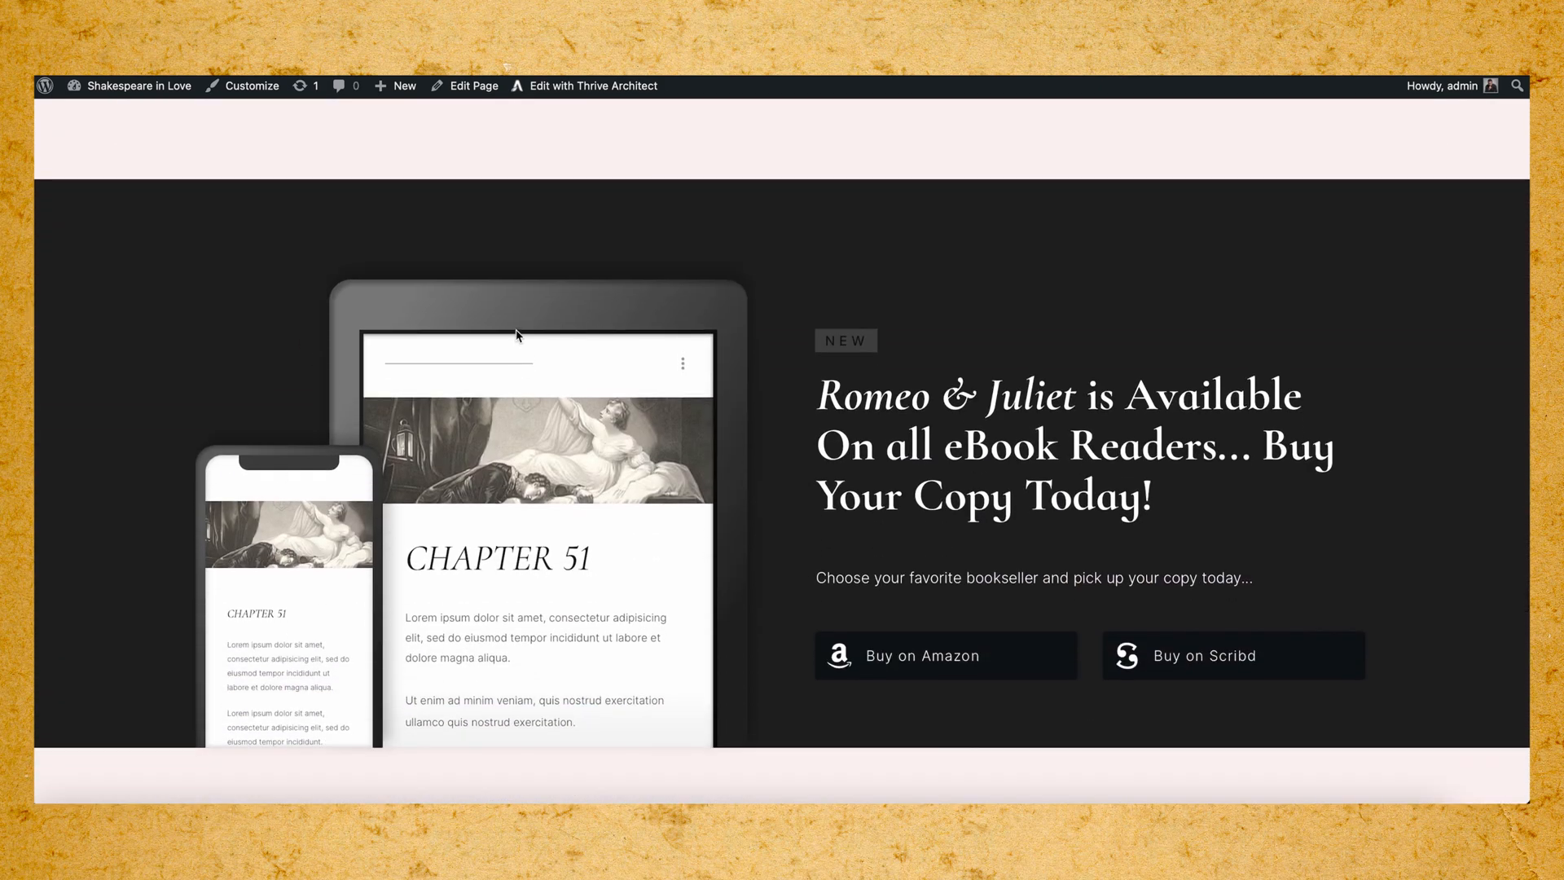
{"action": "scroll", "coordinate": [661, 349], "scroll_direction": "down", "scroll_amount": 1}
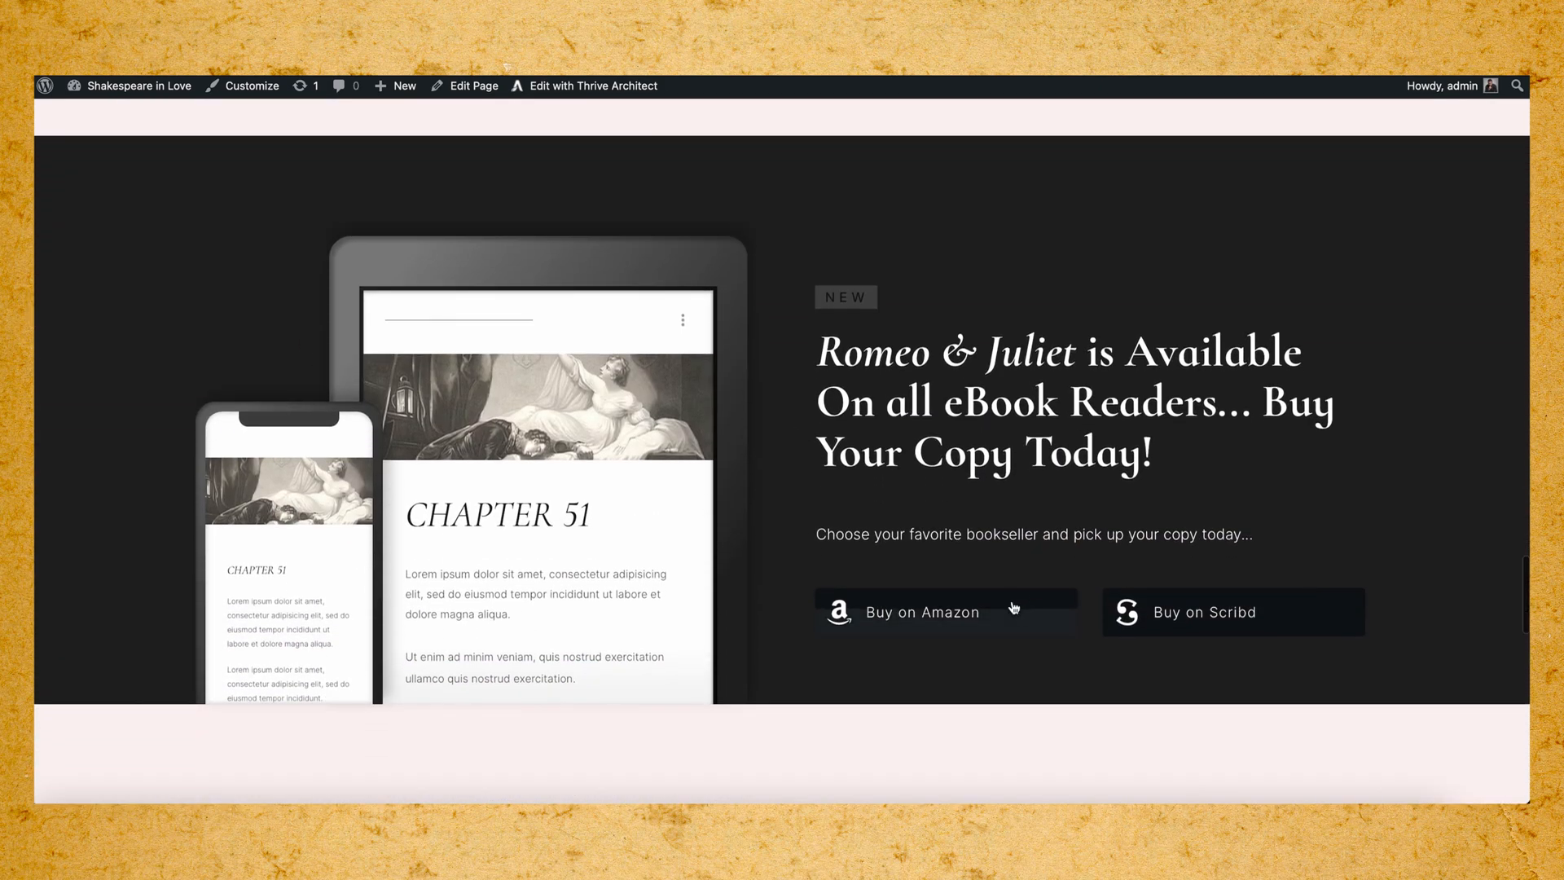
{"action": "scroll", "coordinate": [633, 493], "scroll_direction": "down", "scroll_amount": 1}
{"action": "scroll", "coordinate": [633, 489], "scroll_direction": "down", "scroll_amount": 7}
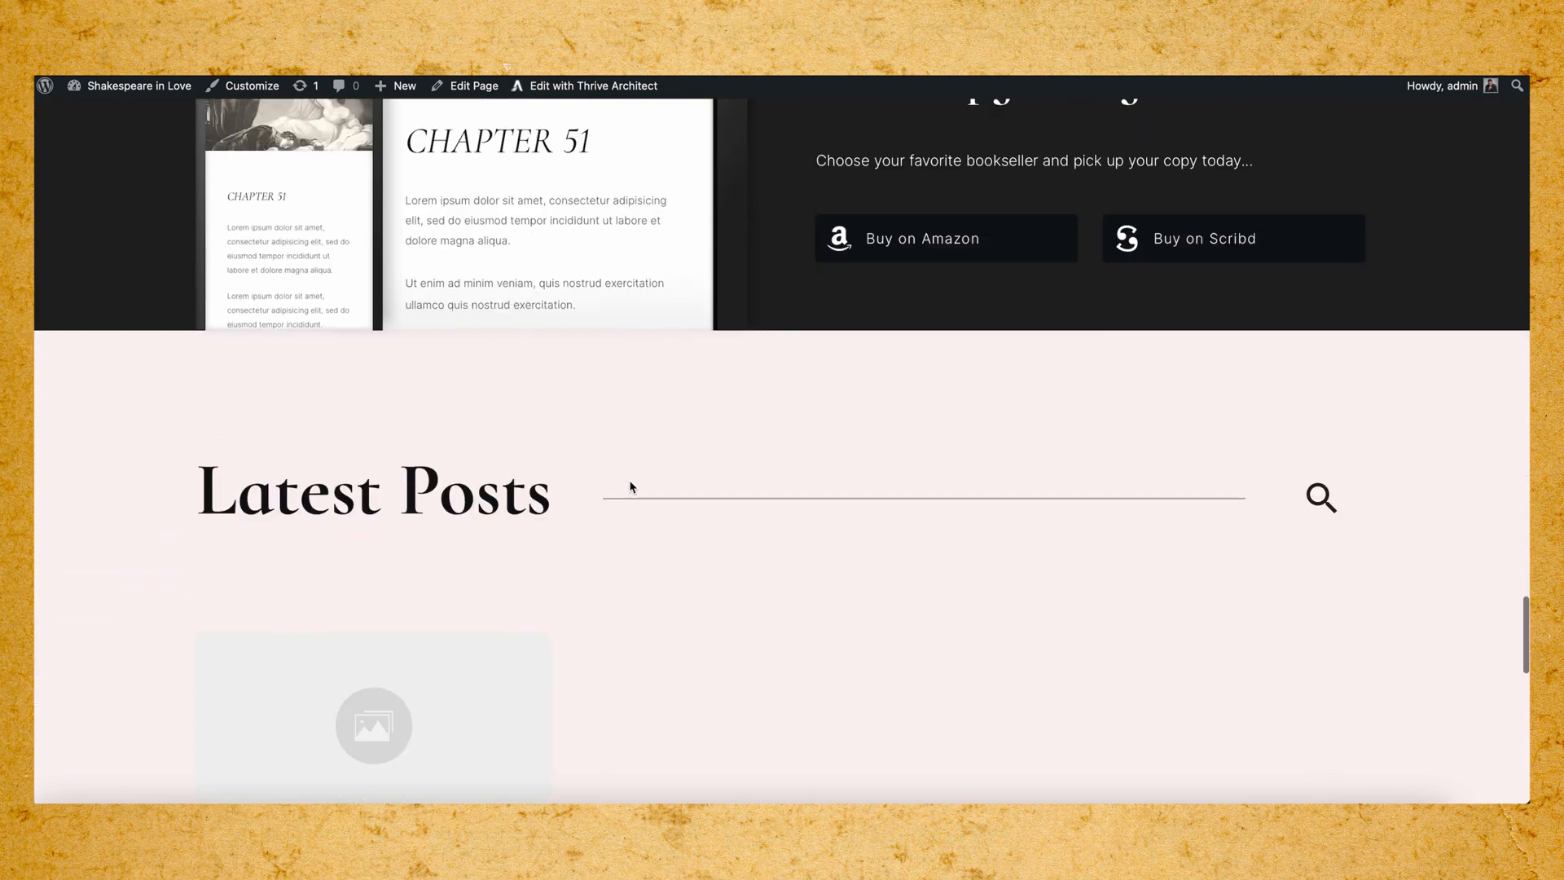
{"action": "scroll", "coordinate": [741, 503], "scroll_direction": "down", "scroll_amount": 7}
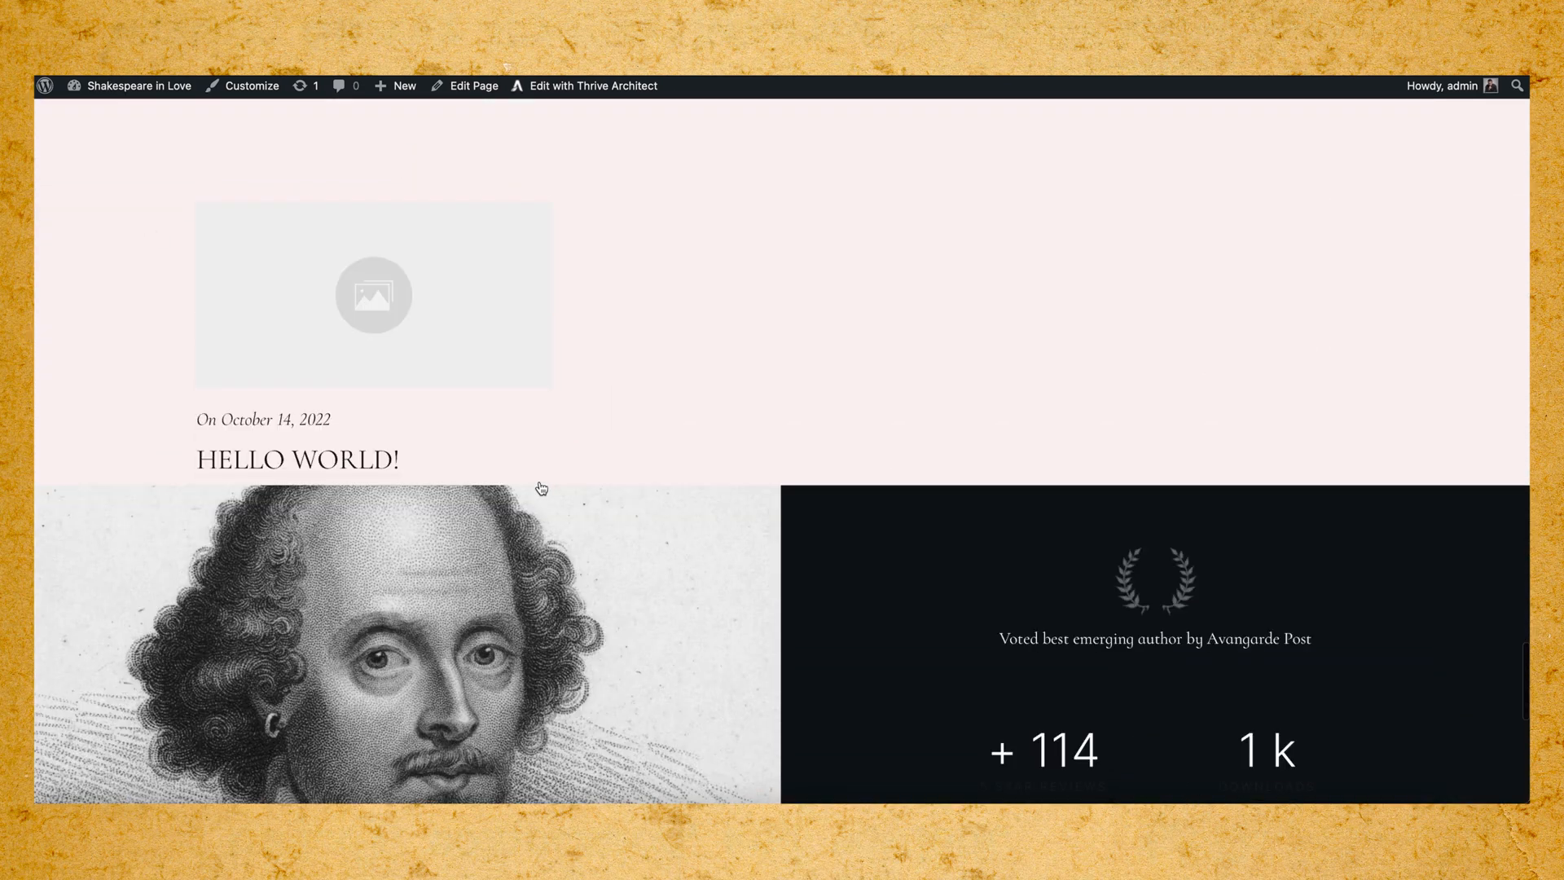
{"action": "scroll", "coordinate": [570, 487], "scroll_direction": "up", "scroll_amount": 1}
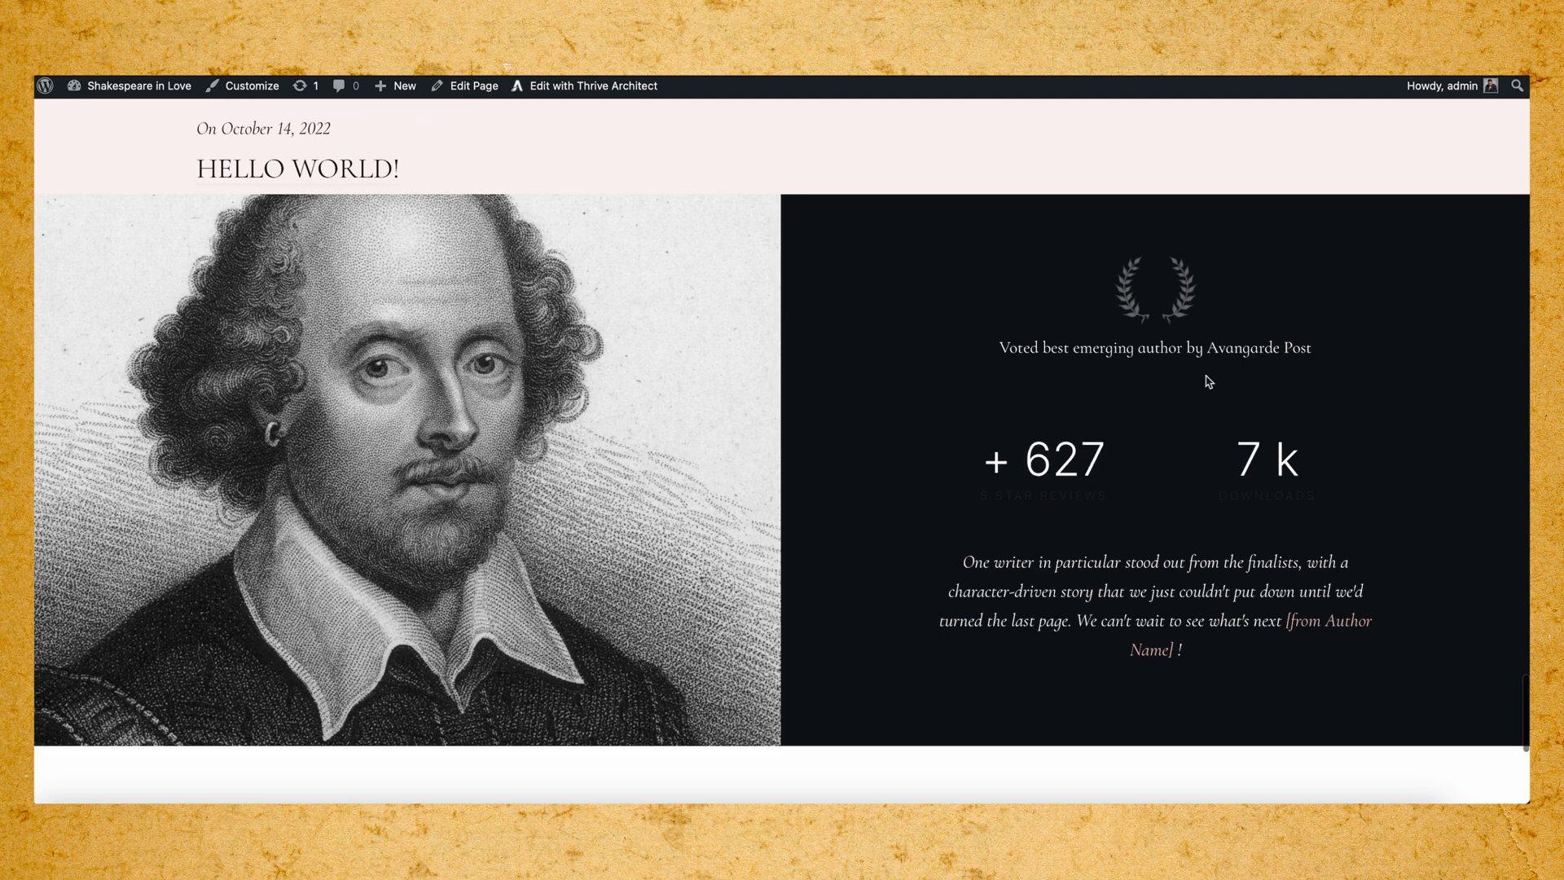
{"action": "scroll", "coordinate": [857, 518], "scroll_direction": "down", "scroll_amount": 1}
{"action": "scroll", "coordinate": [857, 518], "scroll_direction": "down", "scroll_amount": 5}
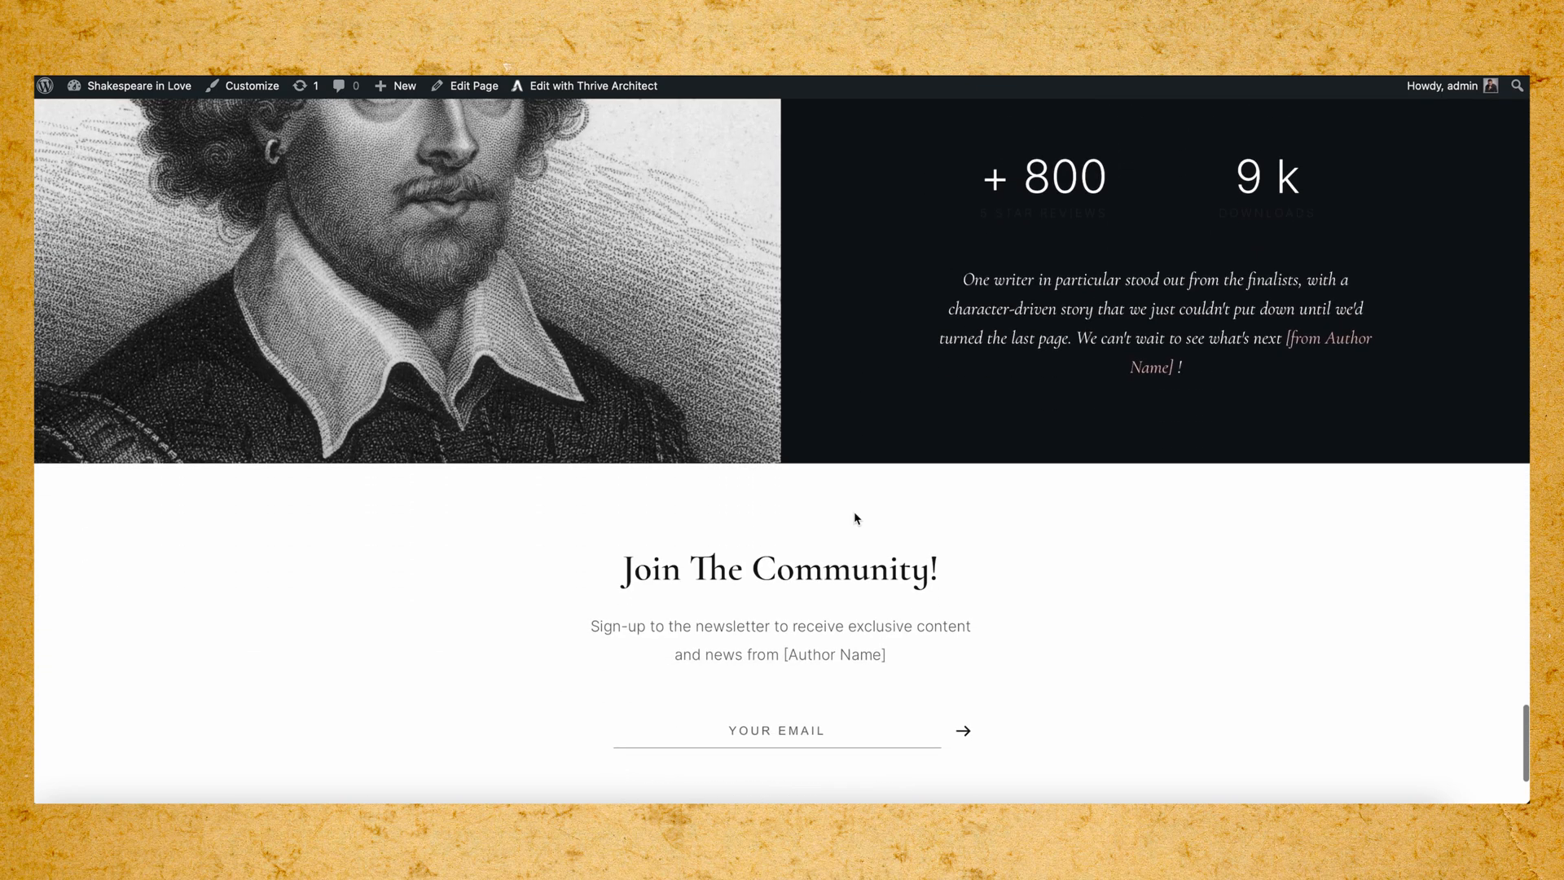
{"action": "scroll", "coordinate": [857, 518], "scroll_direction": "up", "scroll_amount": 12}
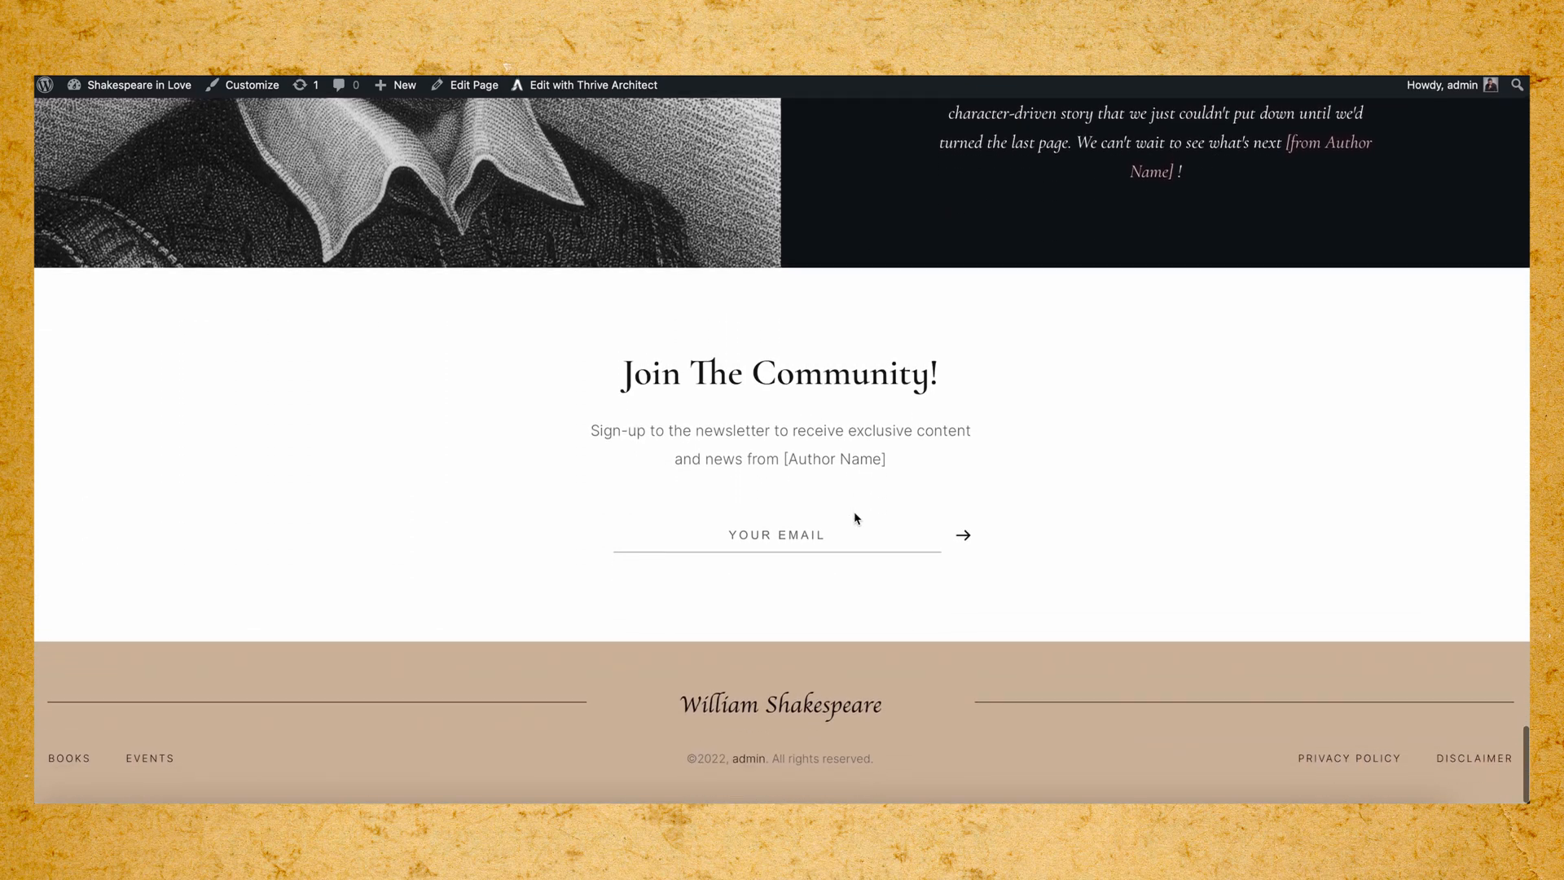
{"action": "scroll", "coordinate": [856, 518], "scroll_direction": "up", "scroll_amount": 15}
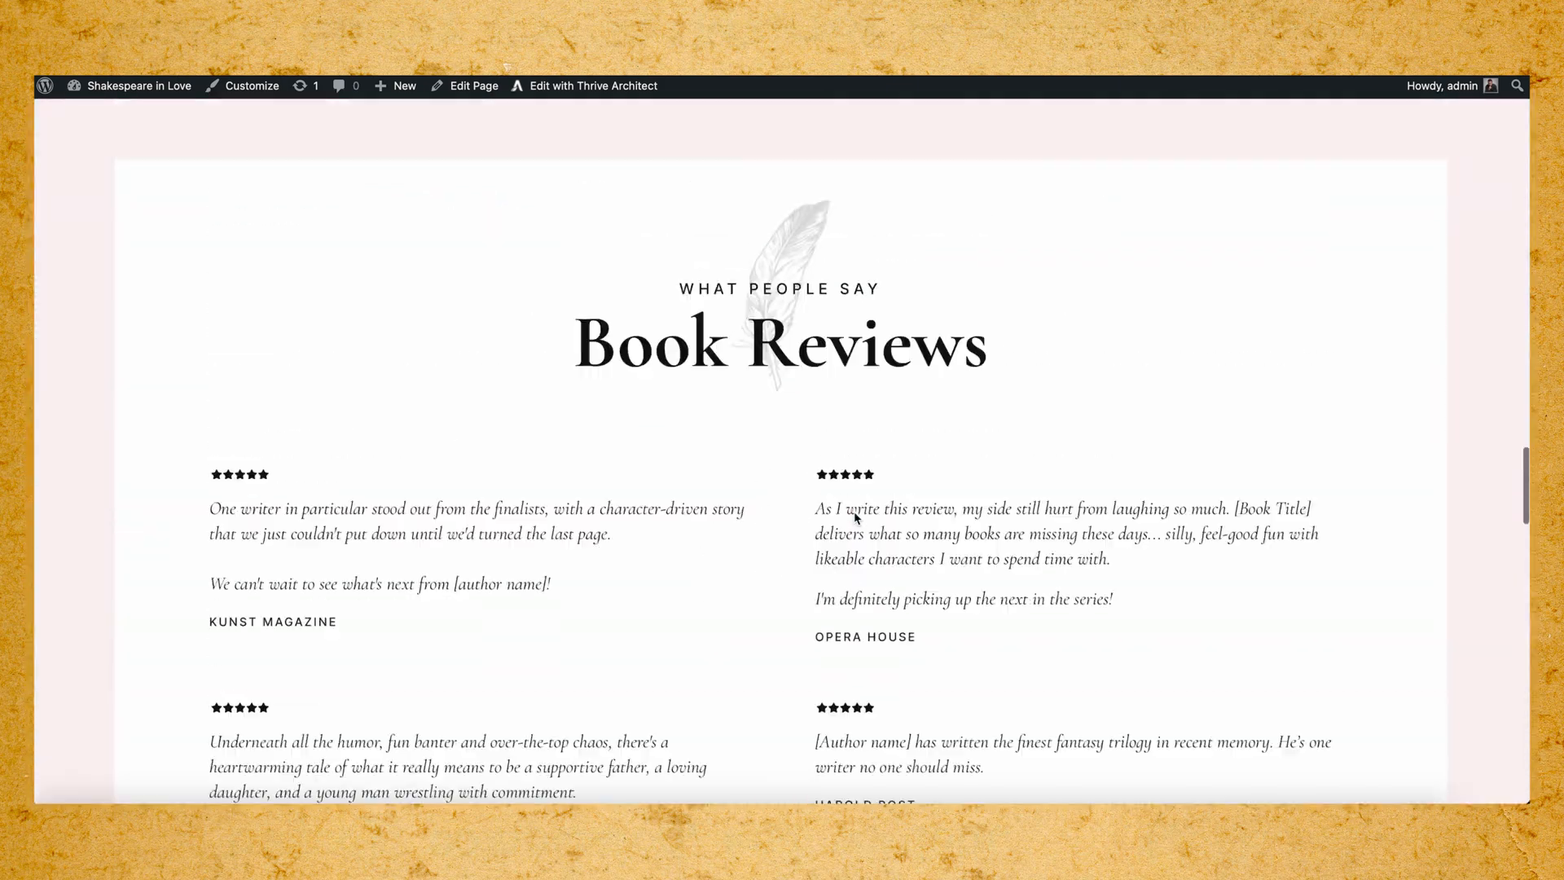
{"action": "scroll", "coordinate": [853, 512], "scroll_direction": "up", "scroll_amount": 15}
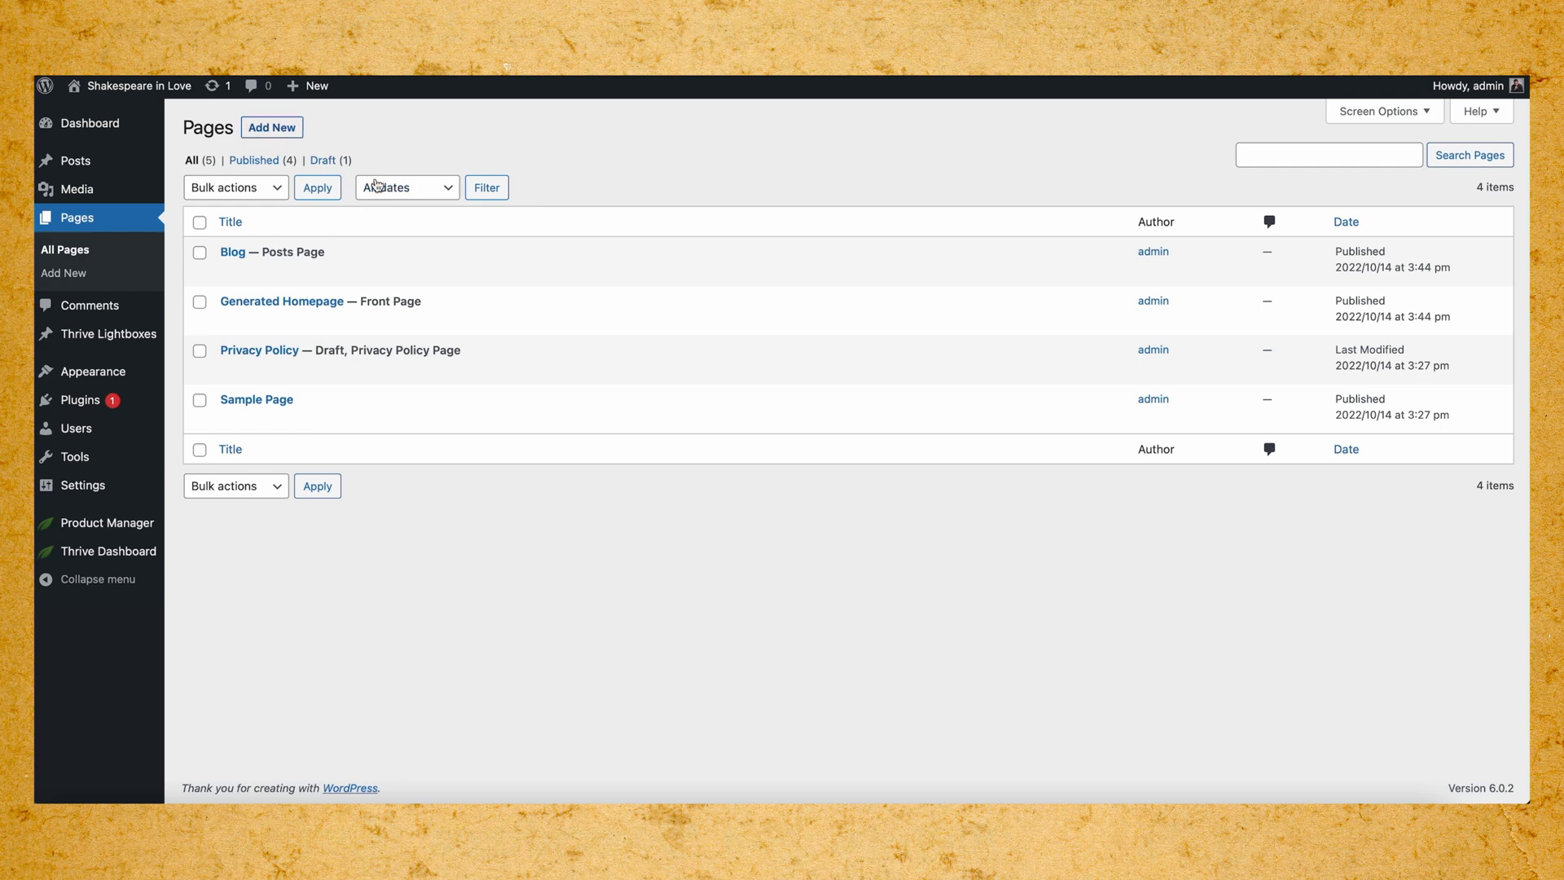
Create a new page titled "Books Overview" and publish it.
{"action": "type", "text": "Books "}
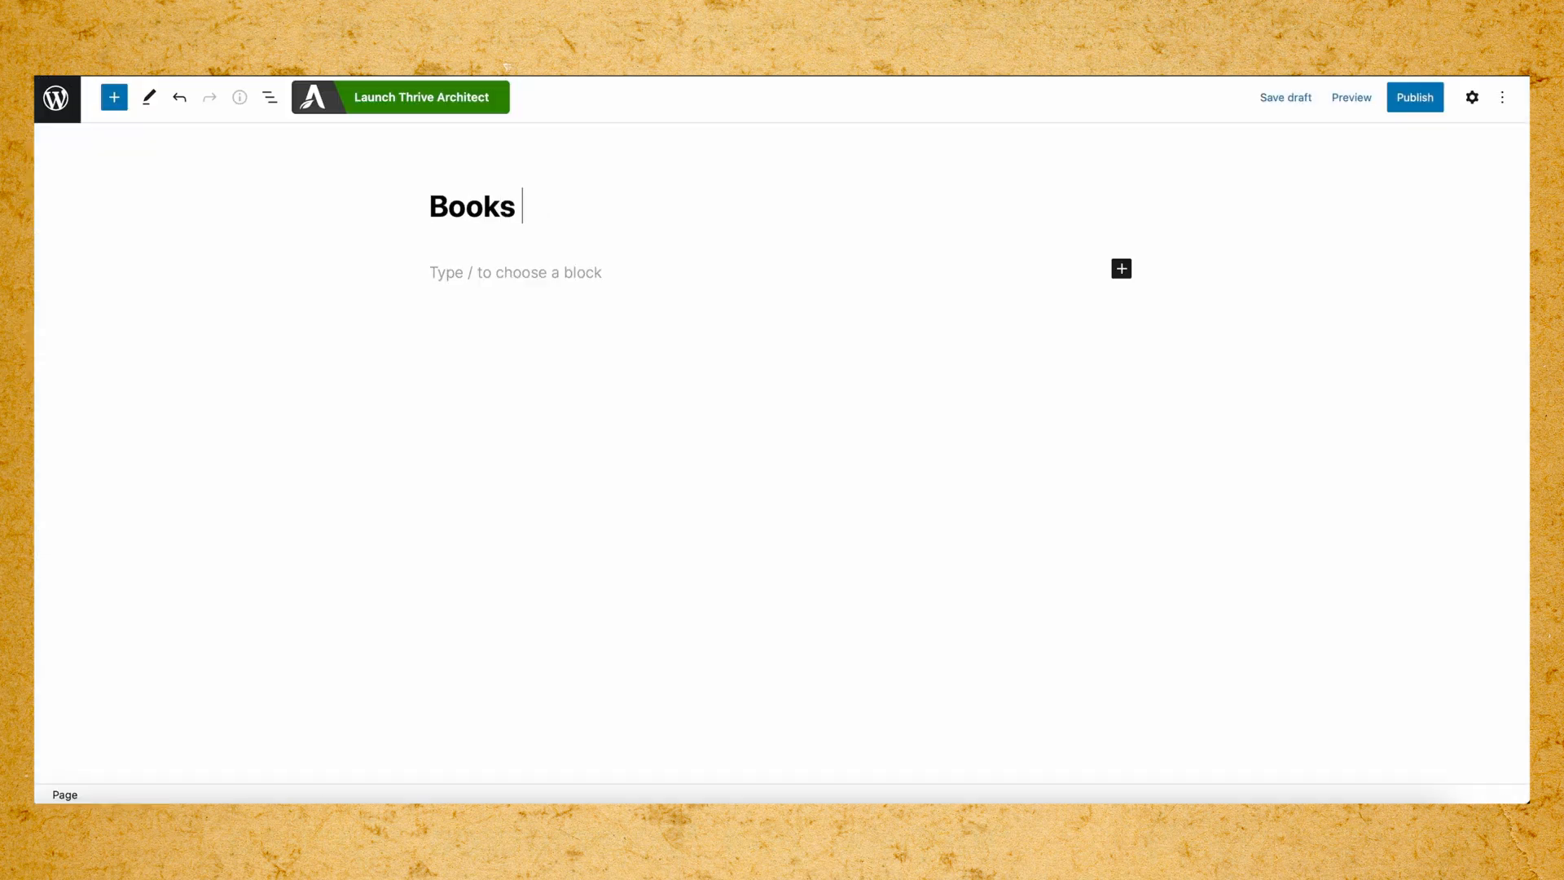
{"action": "type", "text": "Overview"}
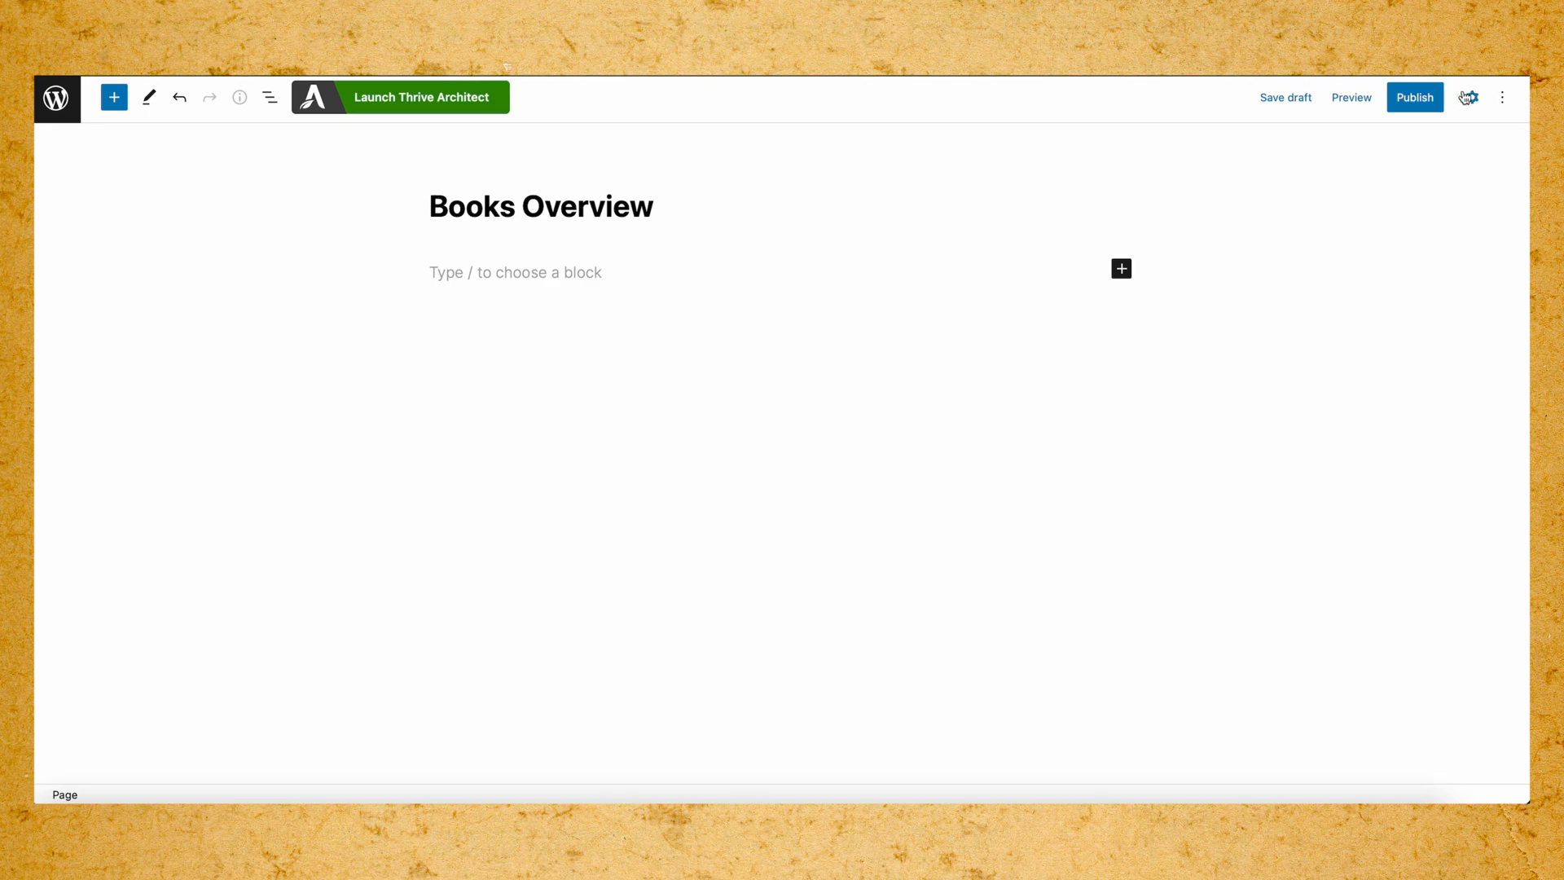
{"action": "left_click", "coordinate": [1415, 96]}
{"action": "left_click", "coordinate": [1366, 97]}
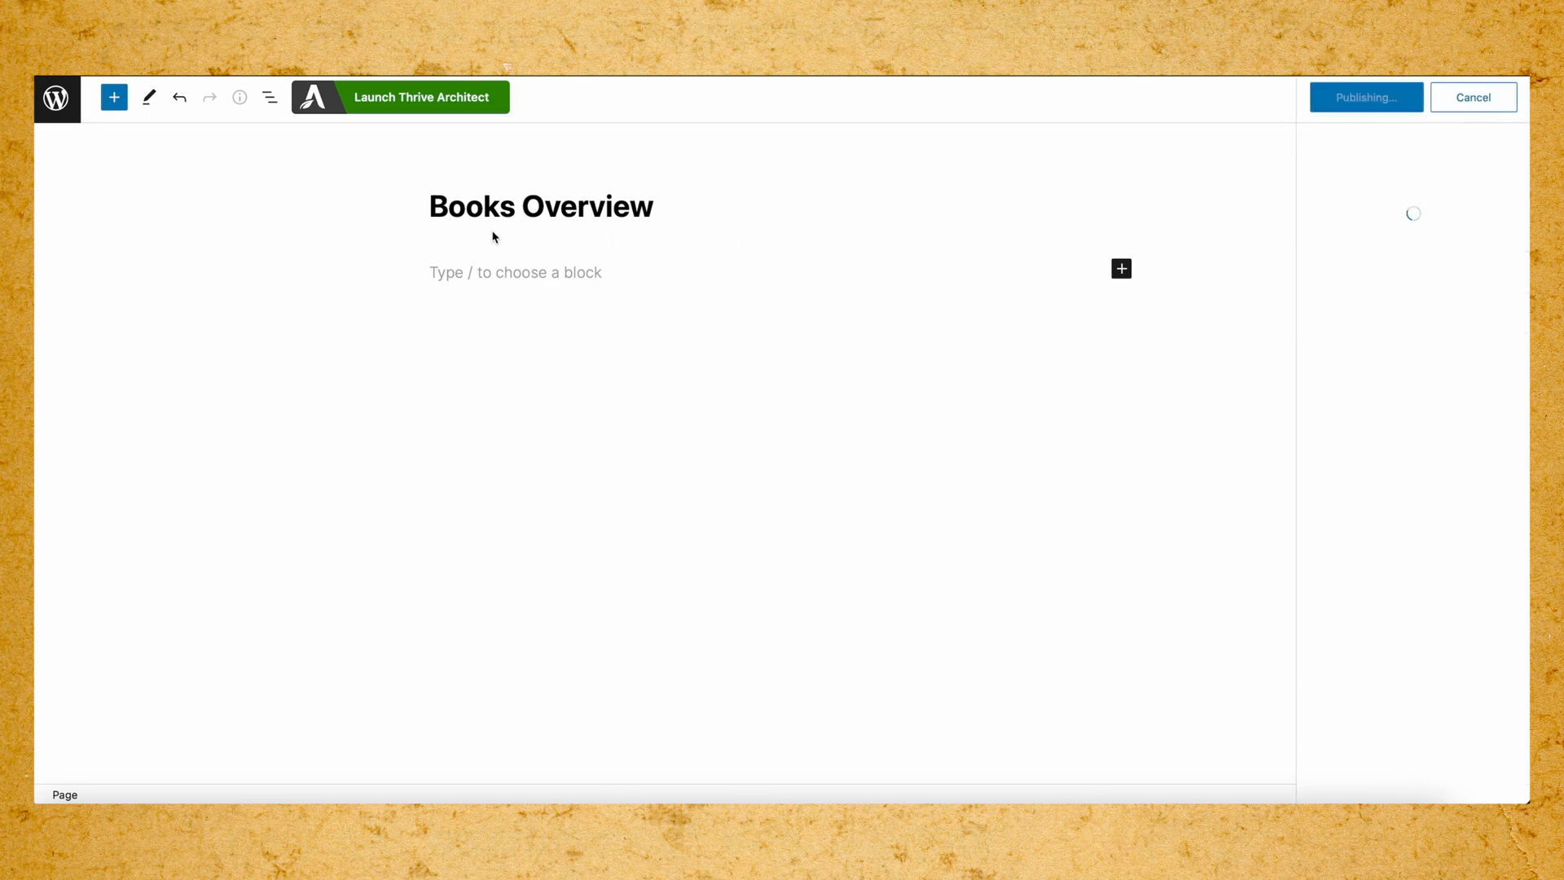
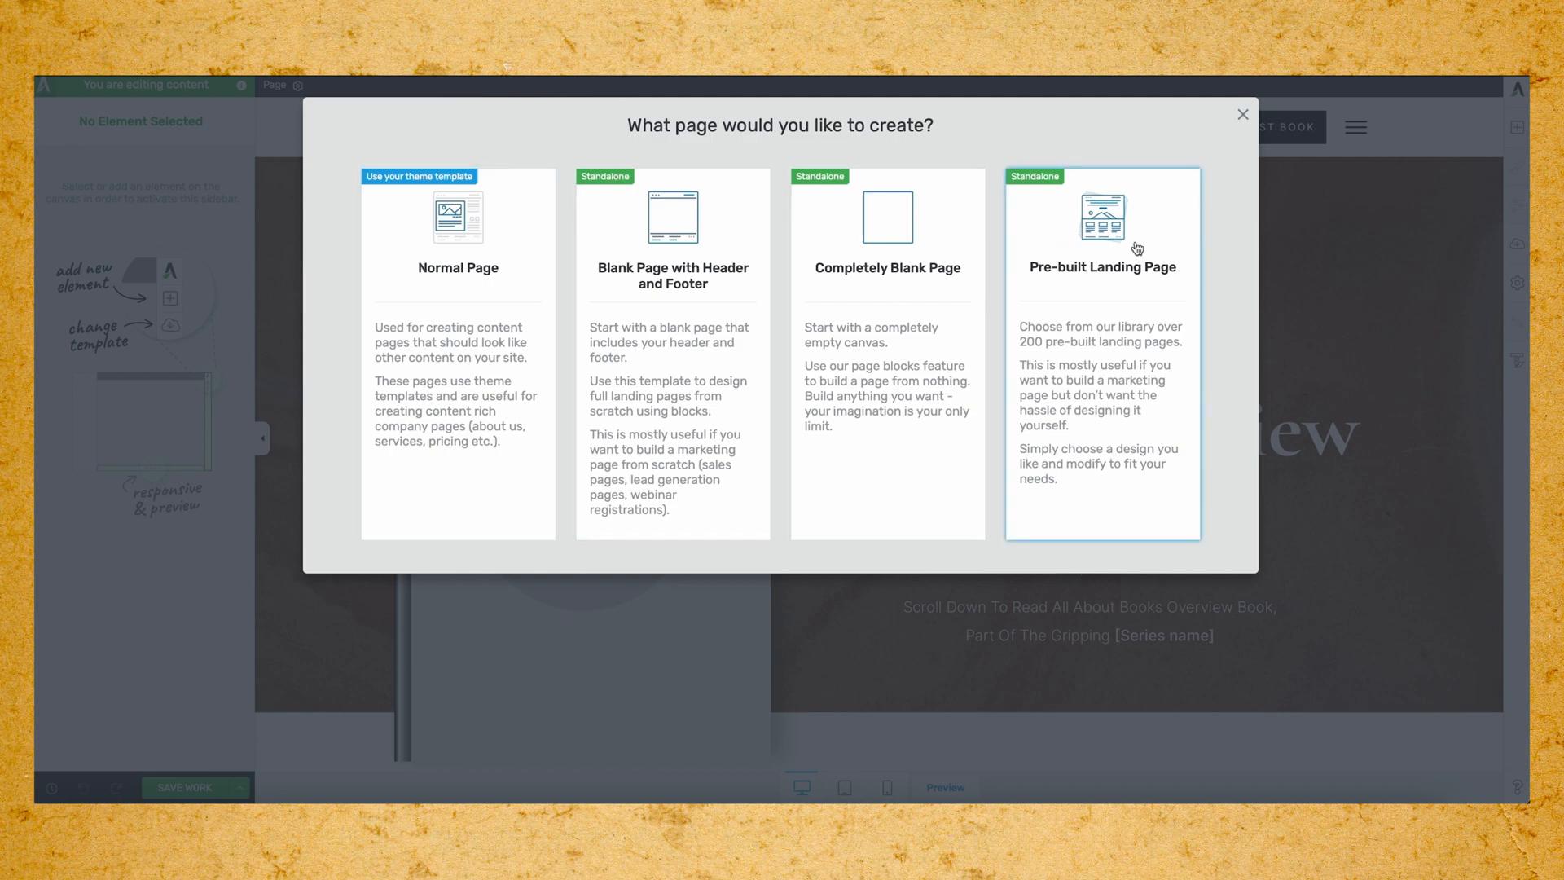
Load the Books Overview pre-built landing page from the Bookwise Theme set into the page.
{"action": "left_click", "coordinate": [1145, 292]}
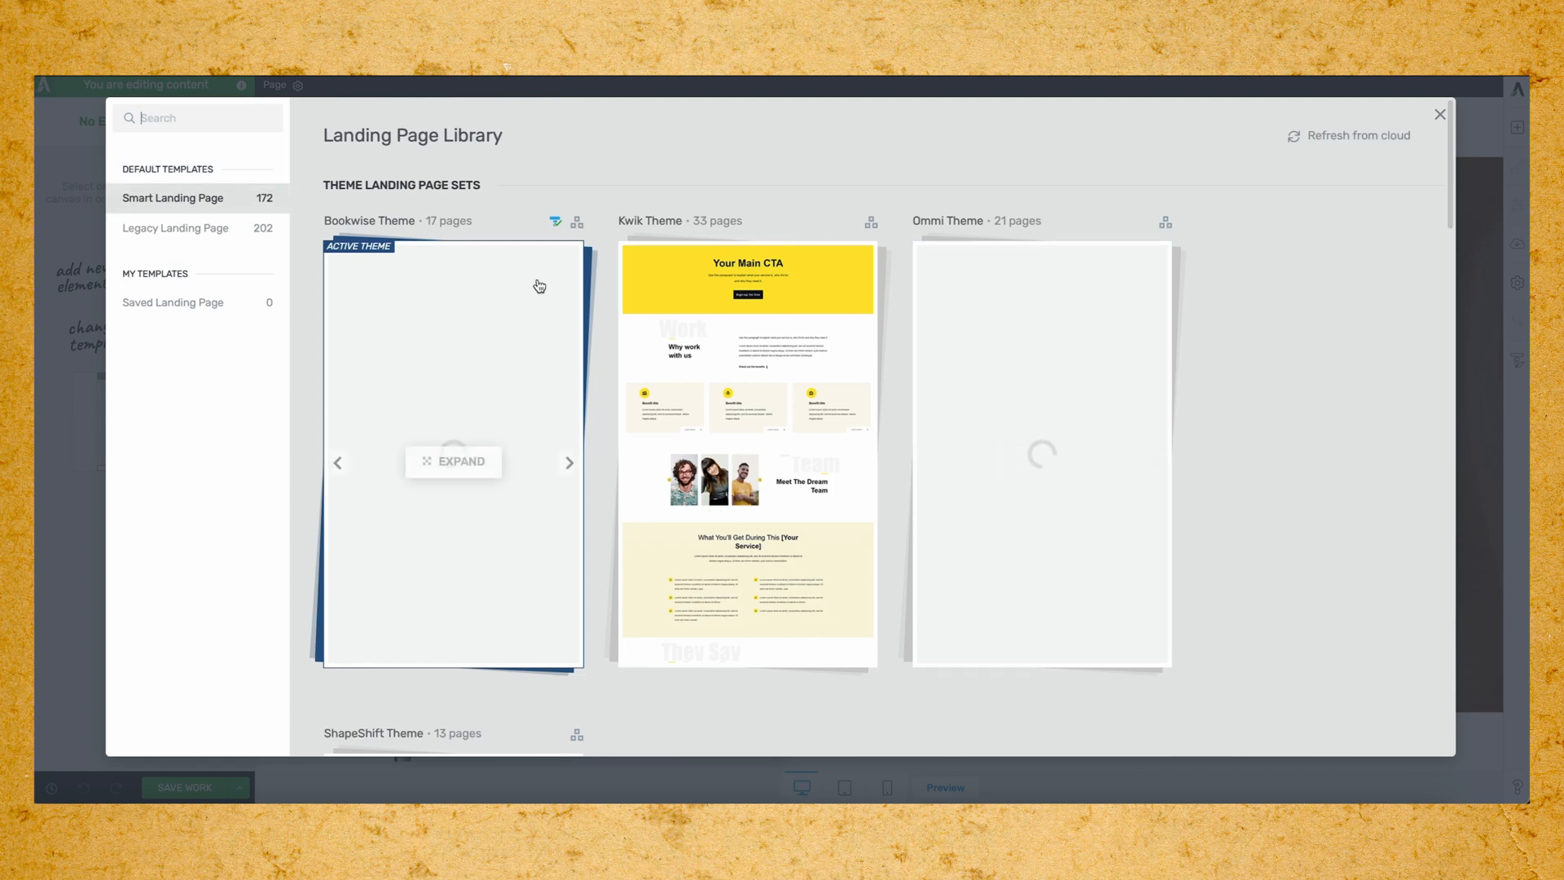
{"action": "left_click", "coordinate": [461, 461]}
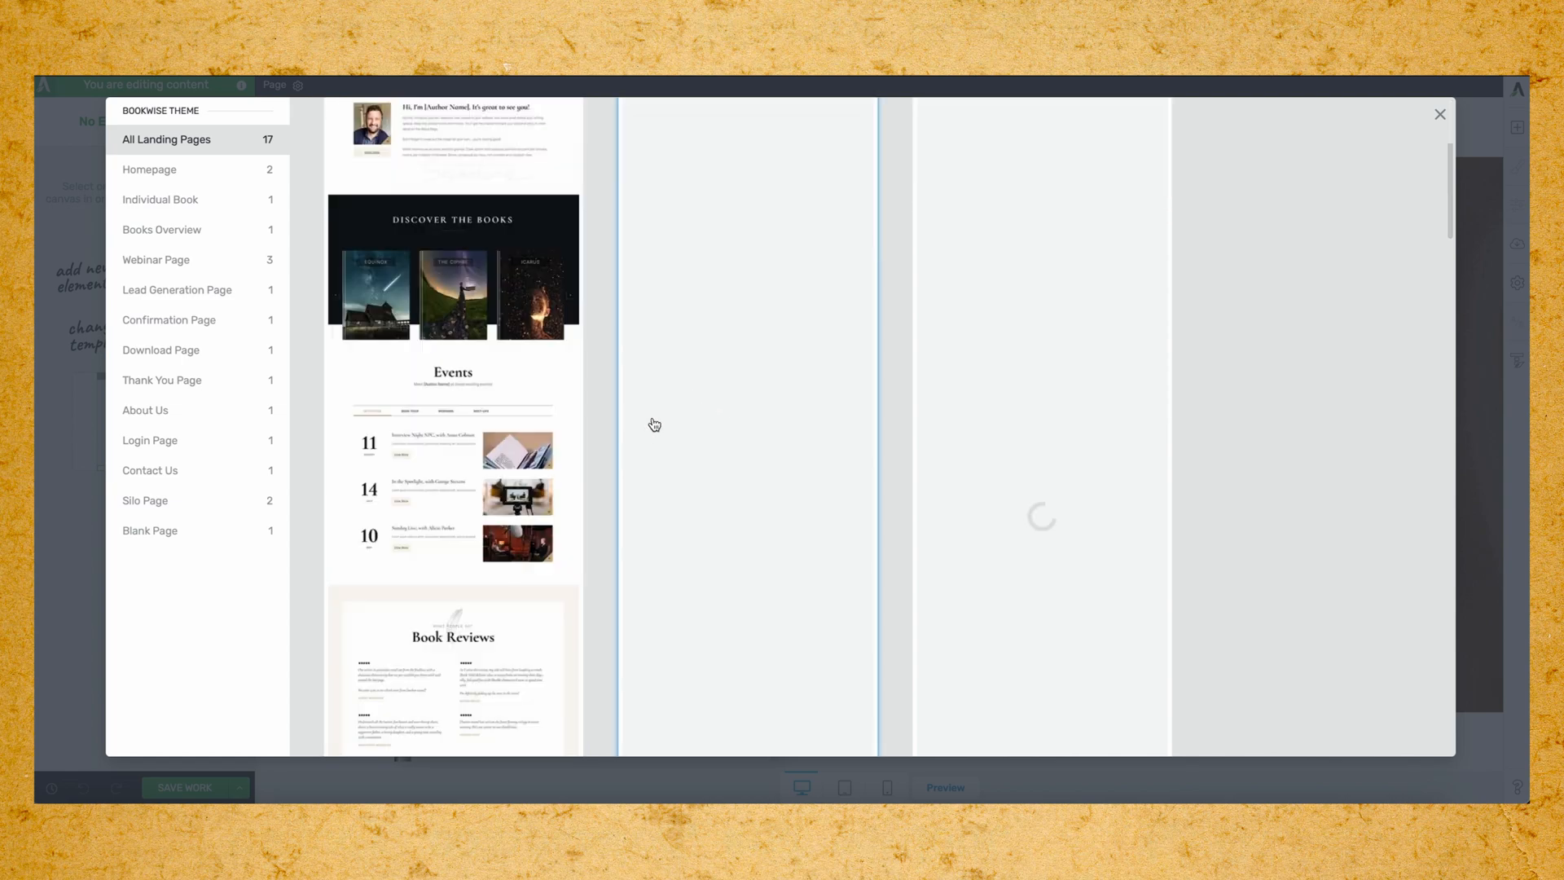
{"action": "scroll", "coordinate": [658, 427], "scroll_direction": "down", "scroll_amount": 5}
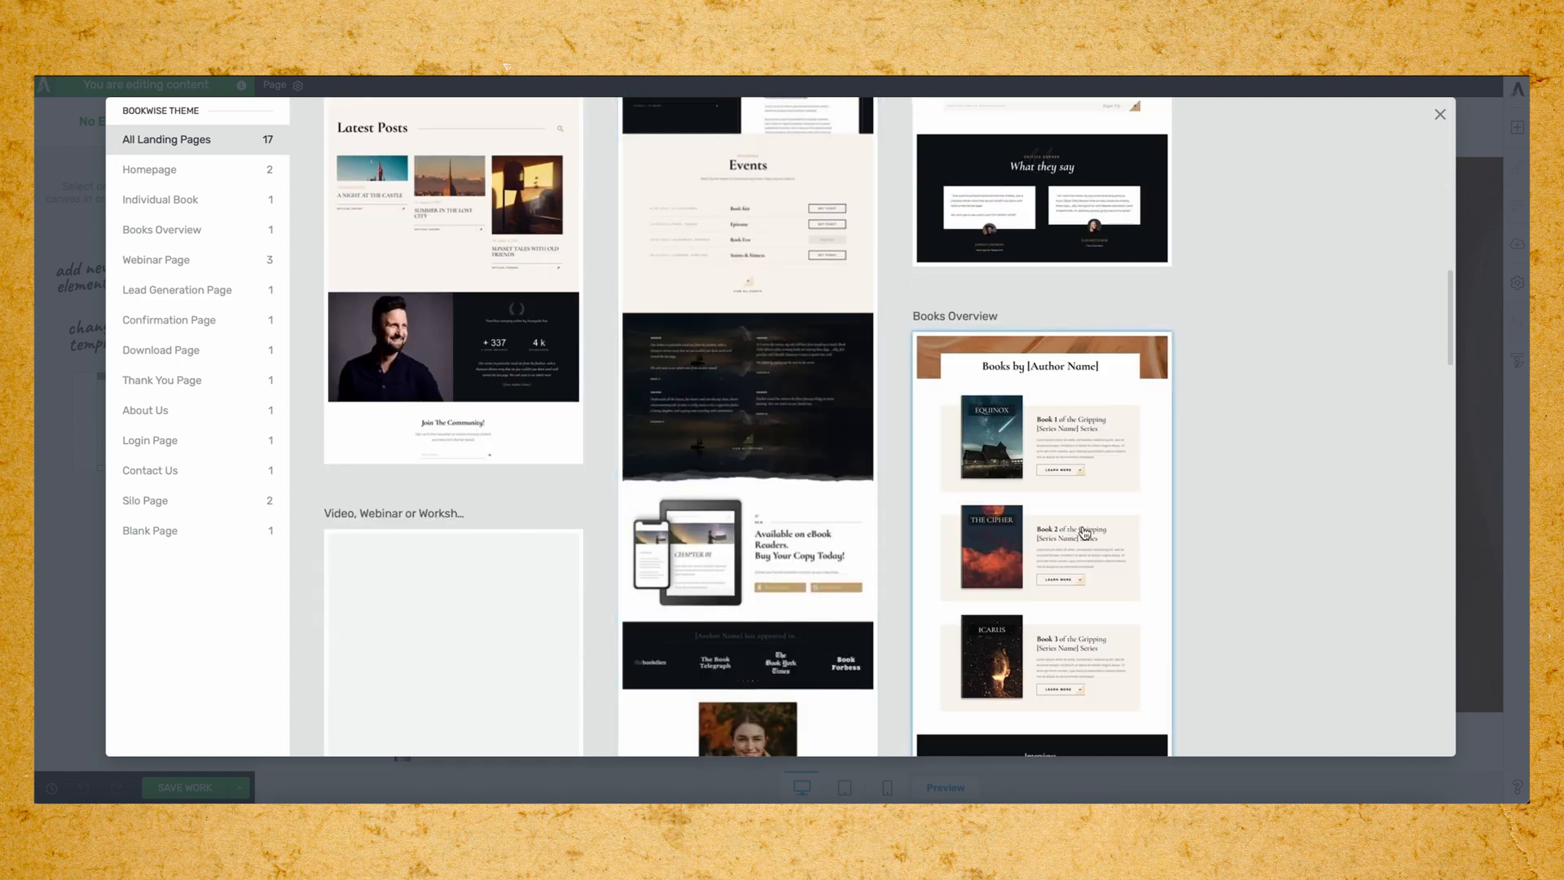
{"action": "left_click", "coordinate": [1051, 456]}
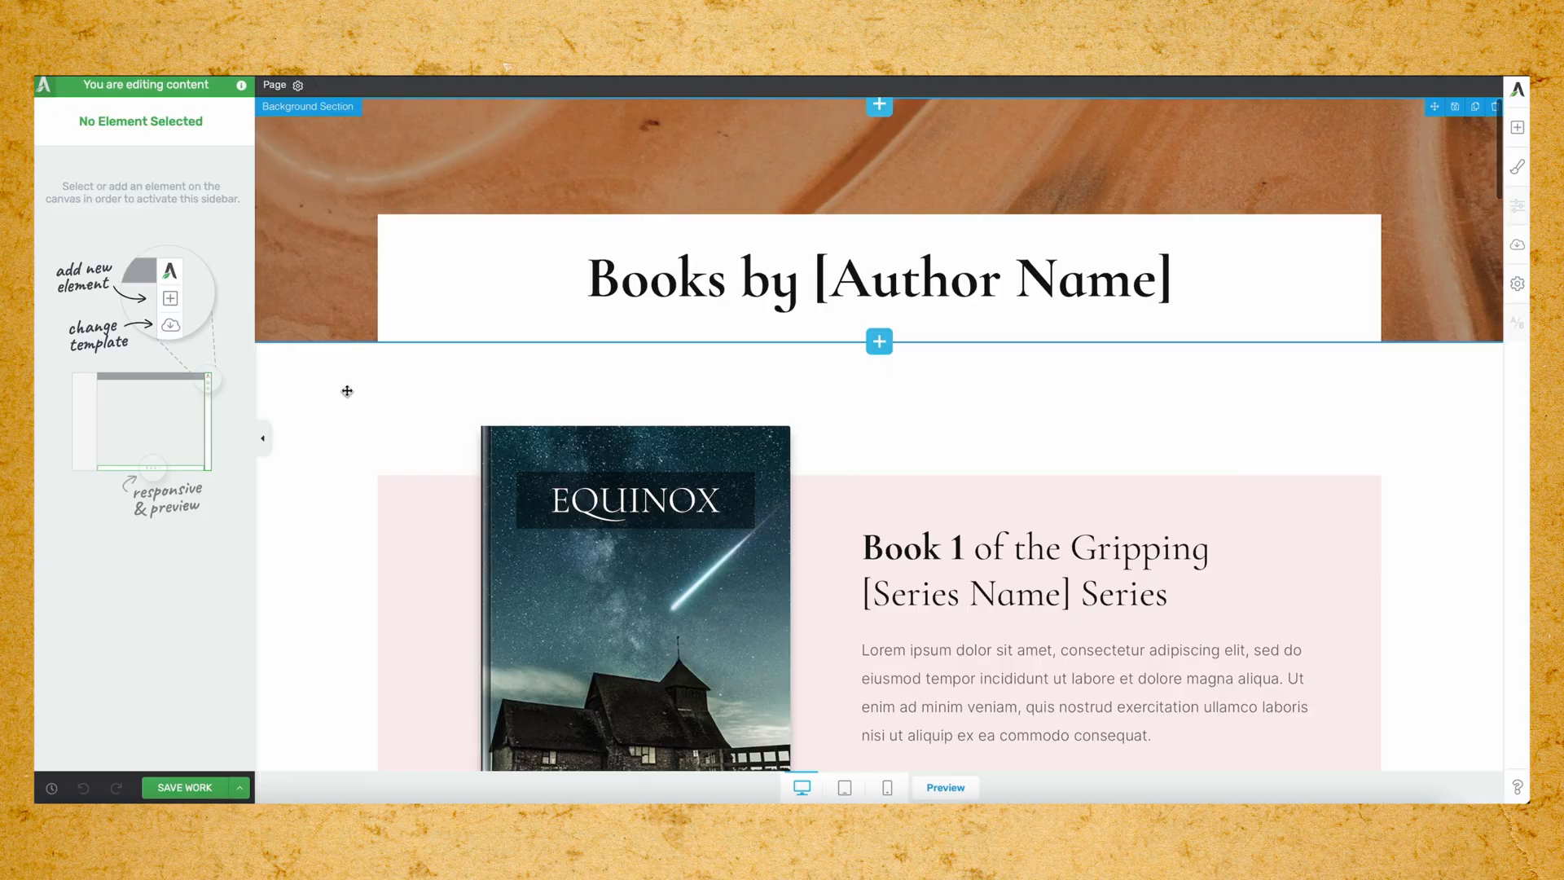
Examine the loaded template's book listings, Interviews section variations and first-chapter sign-up section.
{"action": "scroll", "coordinate": [360, 428], "scroll_direction": "down", "scroll_amount": 8}
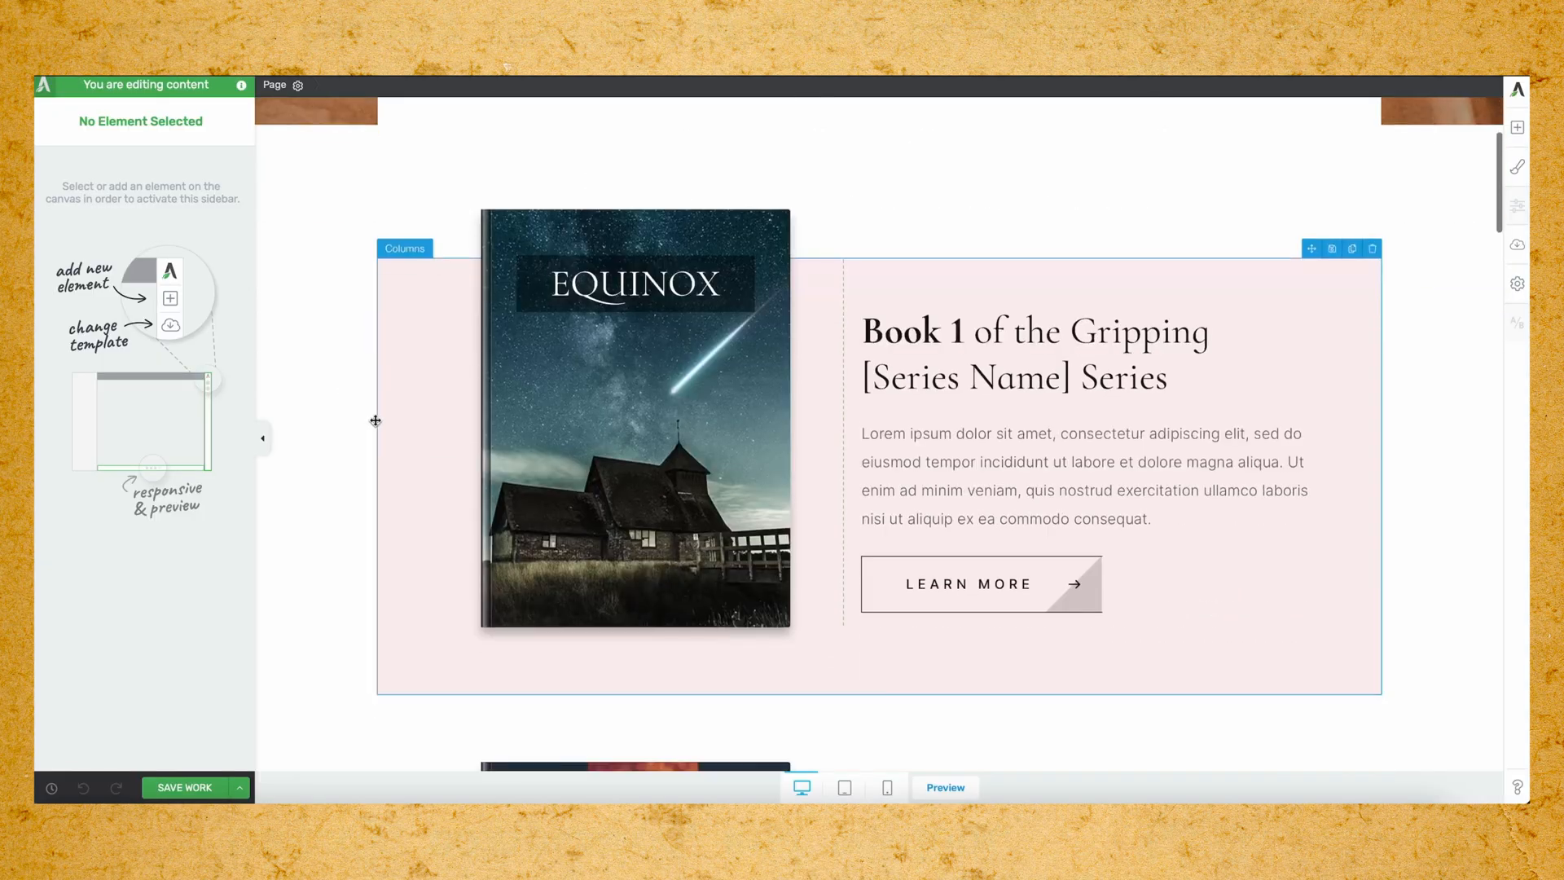
{"action": "scroll", "coordinate": [318, 445], "scroll_direction": "down", "scroll_amount": 10}
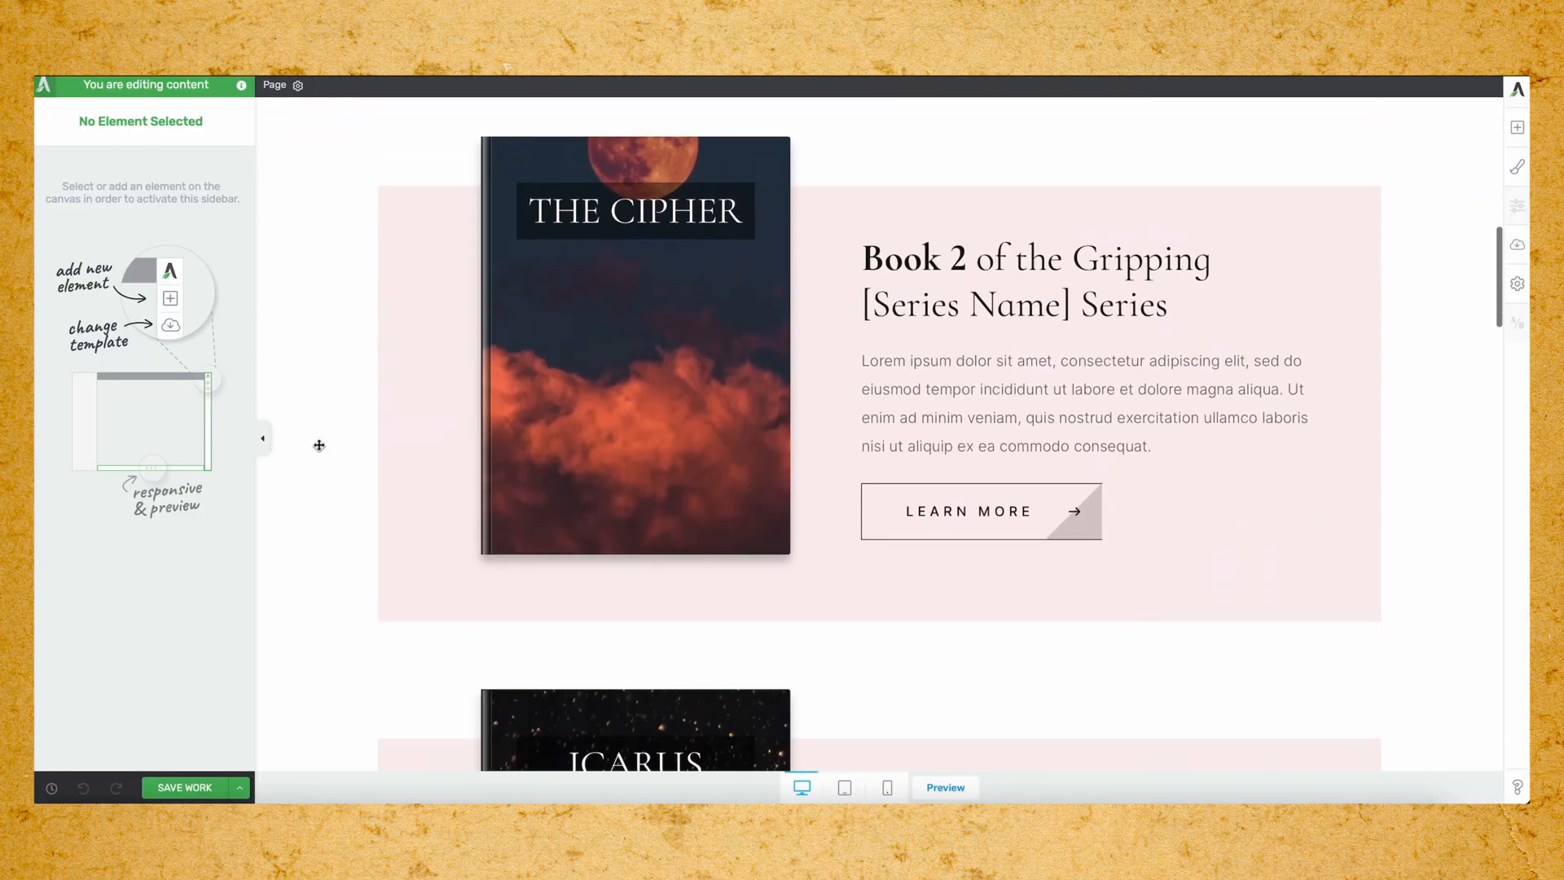
{"action": "scroll", "coordinate": [317, 435], "scroll_direction": "down", "scroll_amount": 10}
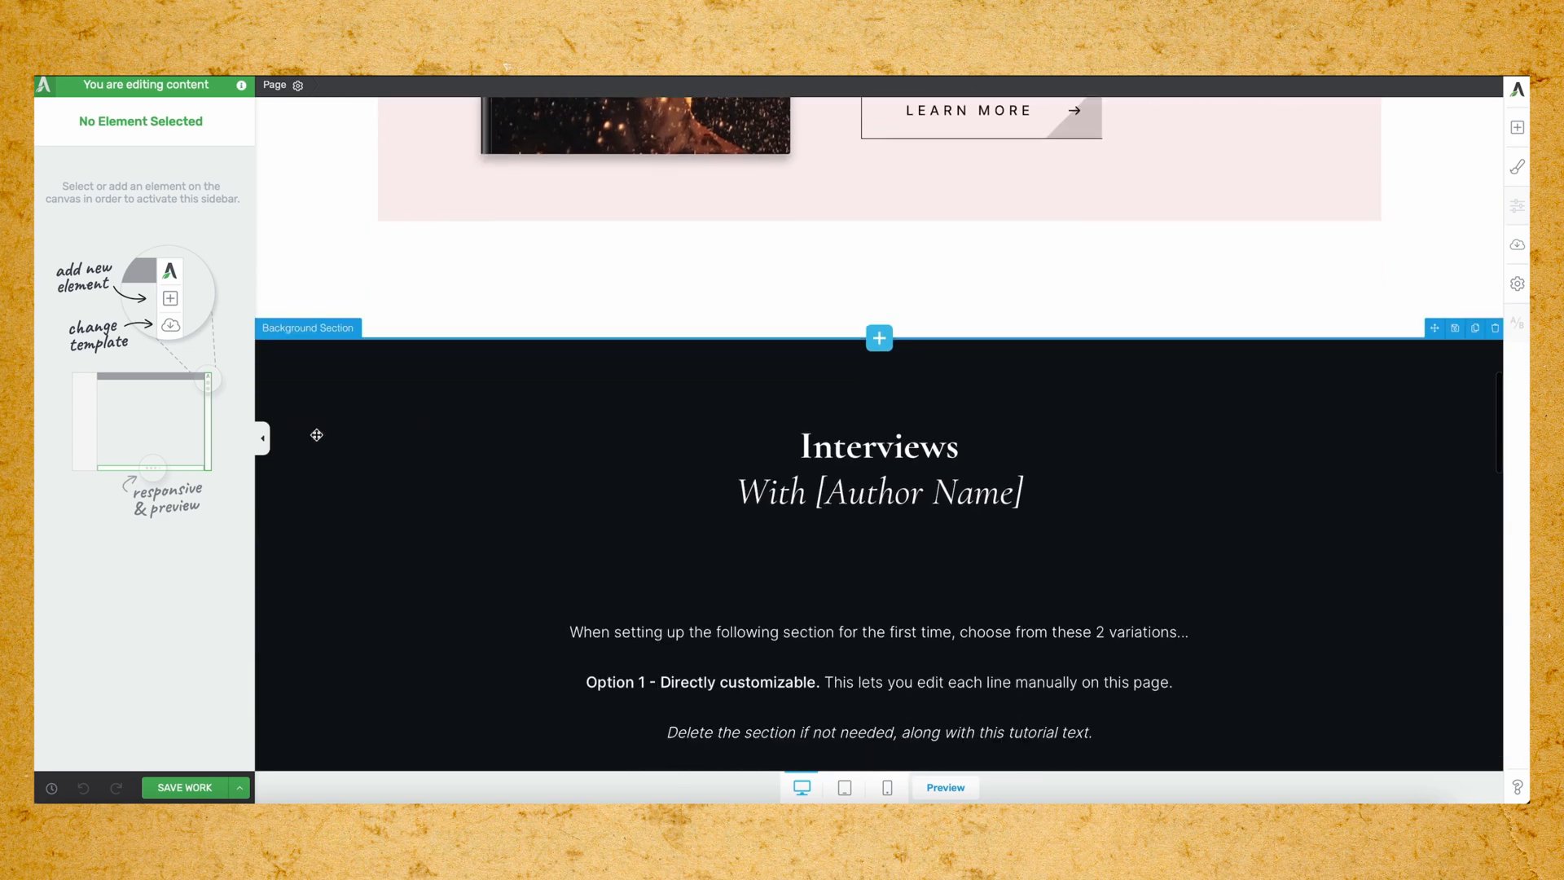
{"action": "scroll", "coordinate": [317, 435], "scroll_direction": "down", "scroll_amount": 3}
{"action": "scroll", "coordinate": [317, 435], "scroll_direction": "up", "scroll_amount": 5}
{"action": "scroll", "coordinate": [317, 435], "scroll_direction": "down", "scroll_amount": 5}
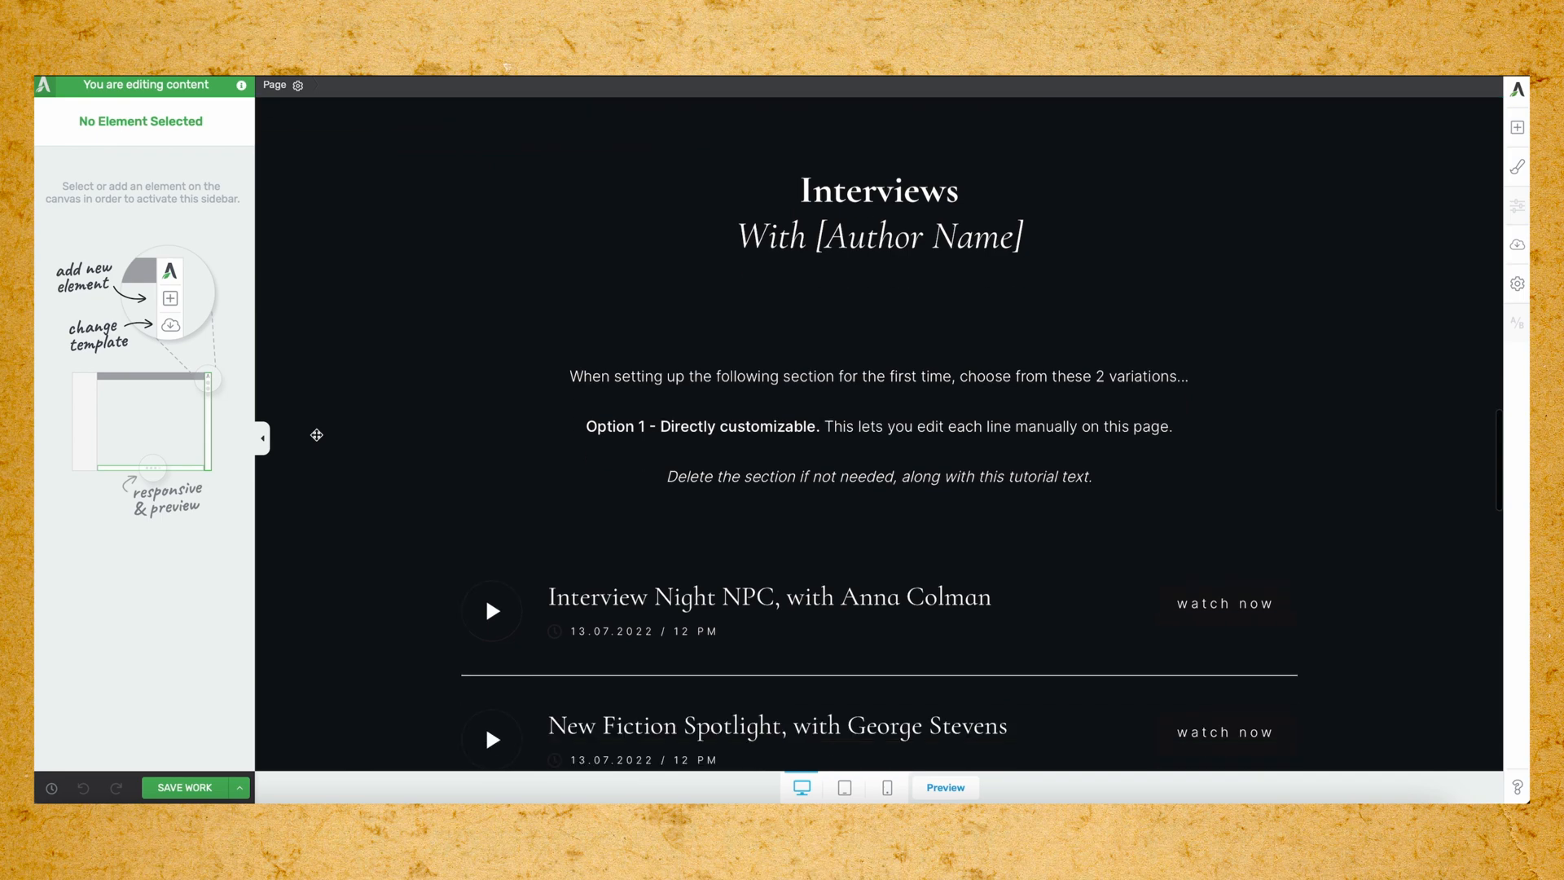
{"action": "scroll", "coordinate": [317, 435], "scroll_direction": "down", "scroll_amount": 10}
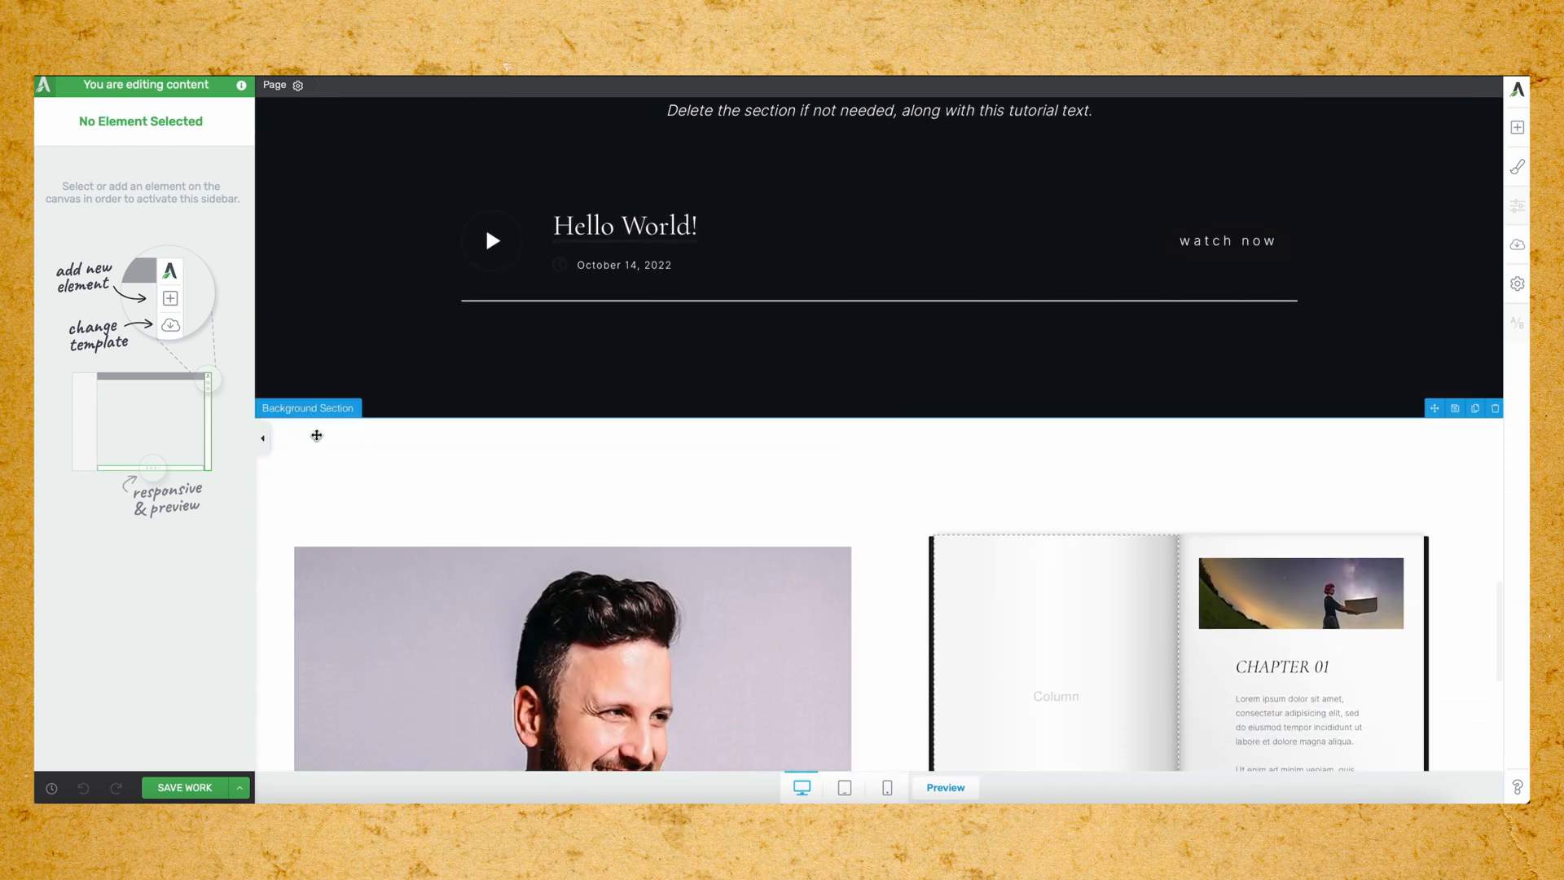
{"action": "scroll", "coordinate": [317, 435], "scroll_direction": "down", "scroll_amount": 3}
{"action": "scroll", "coordinate": [317, 435], "scroll_direction": "down", "scroll_amount": 4}
{"action": "scroll", "coordinate": [317, 435], "scroll_direction": "up", "scroll_amount": 20}
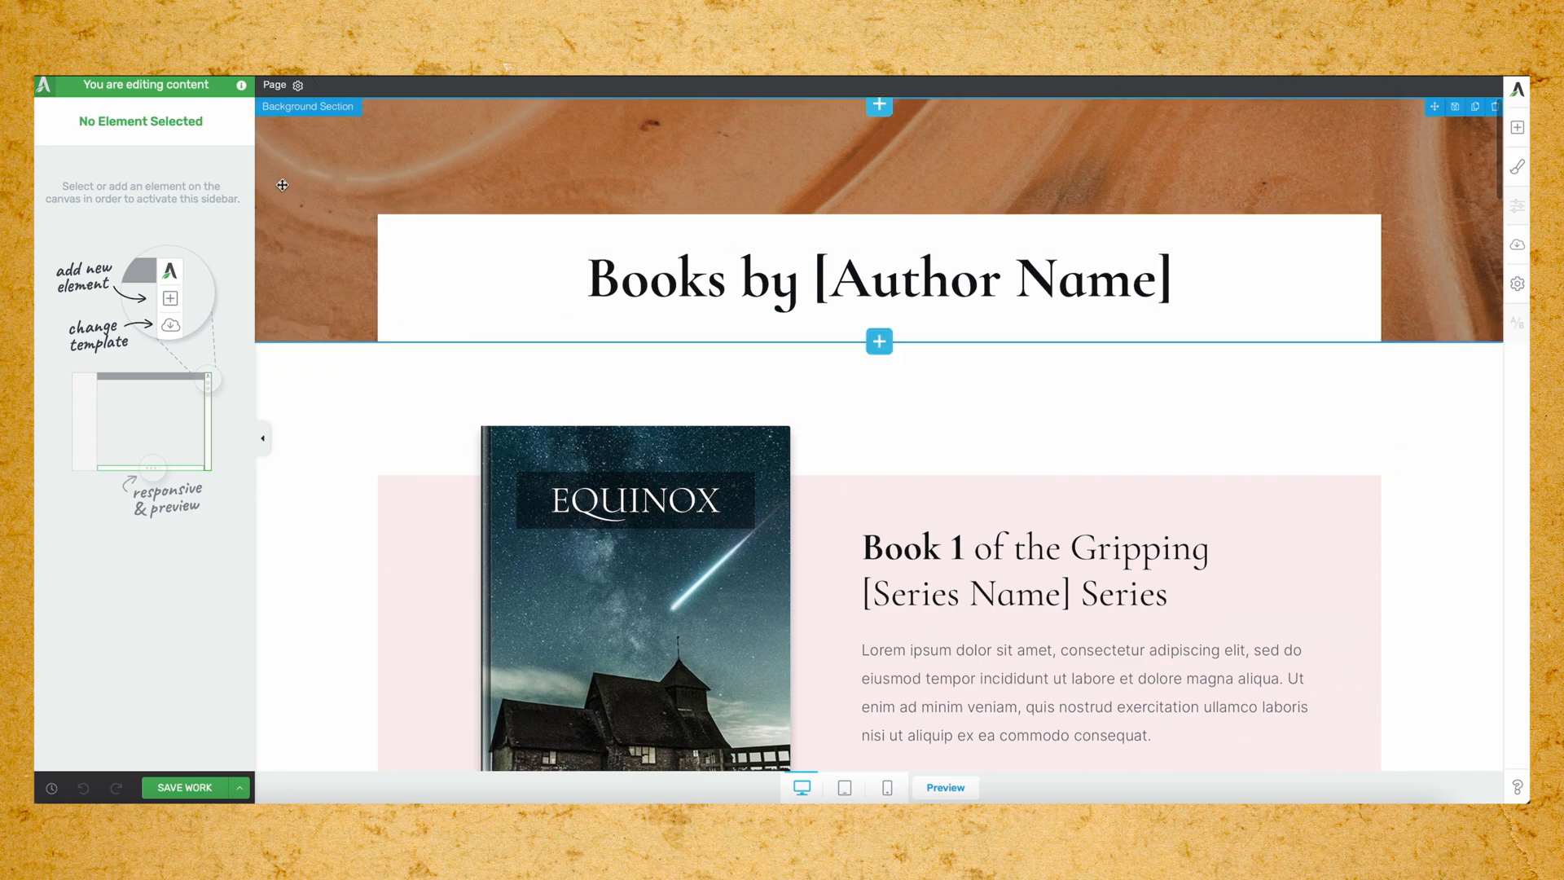
Make the site's header and footer visible on the Books Overview landing page.
{"action": "left_click", "coordinate": [298, 85]}
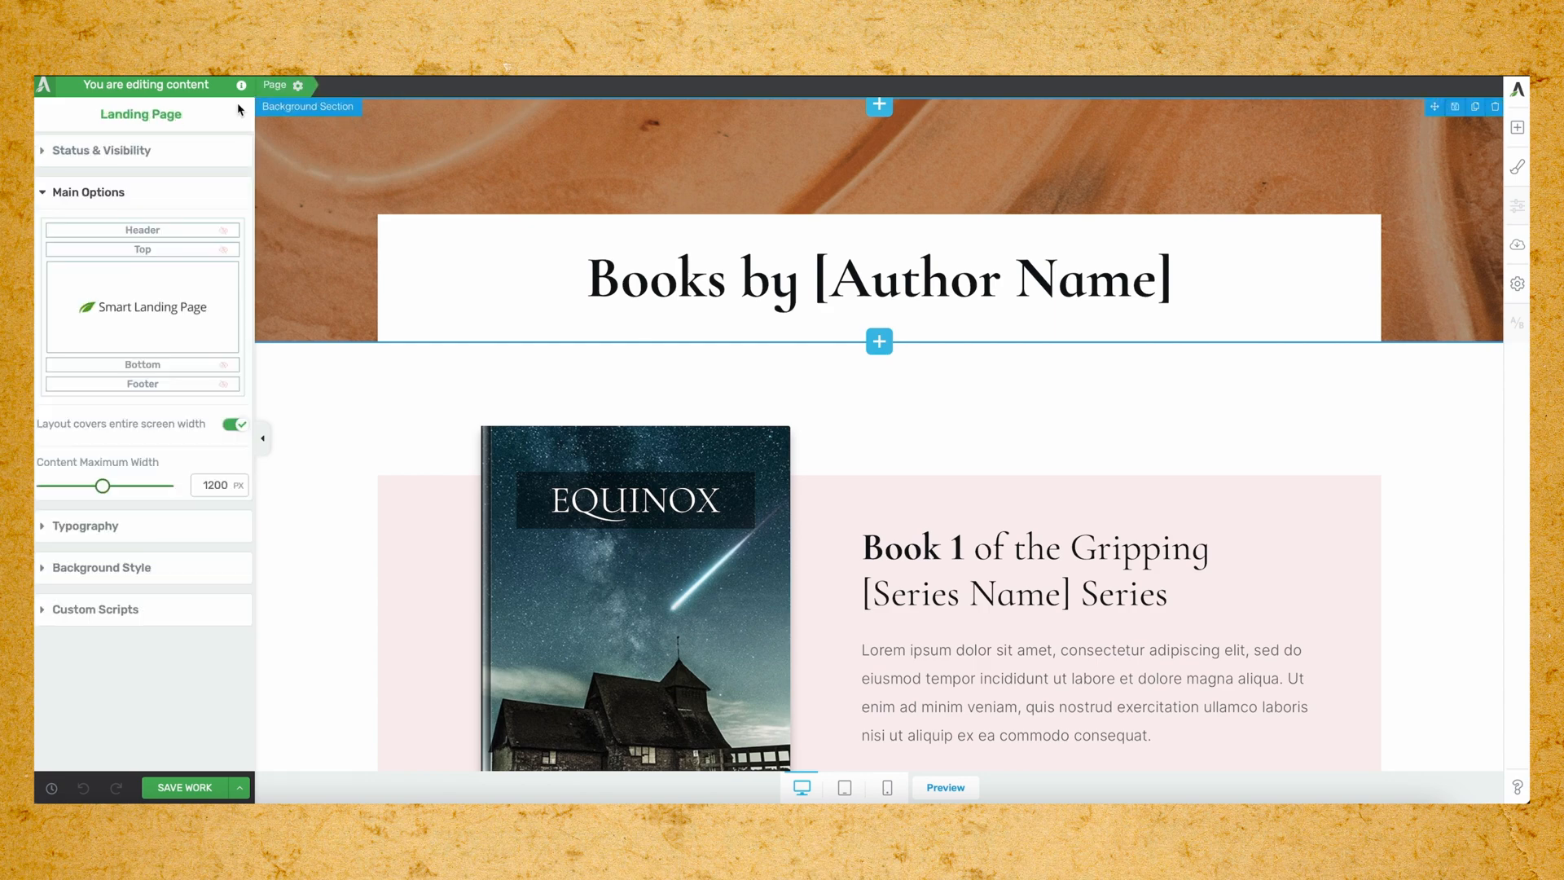
{"action": "left_click", "coordinate": [227, 235]}
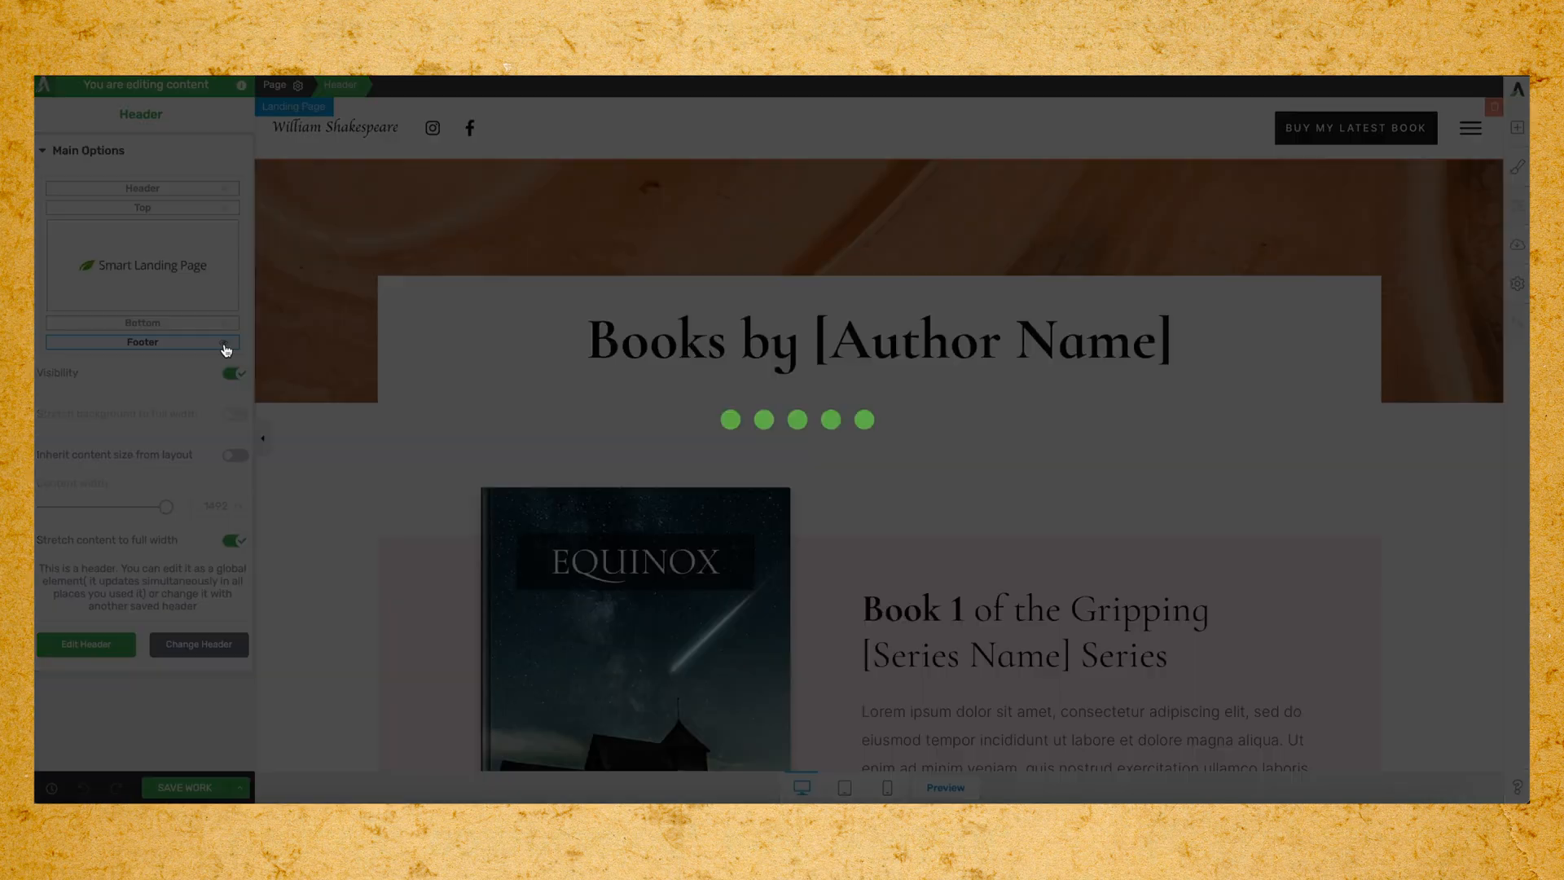
{"action": "left_click", "coordinate": [225, 343]}
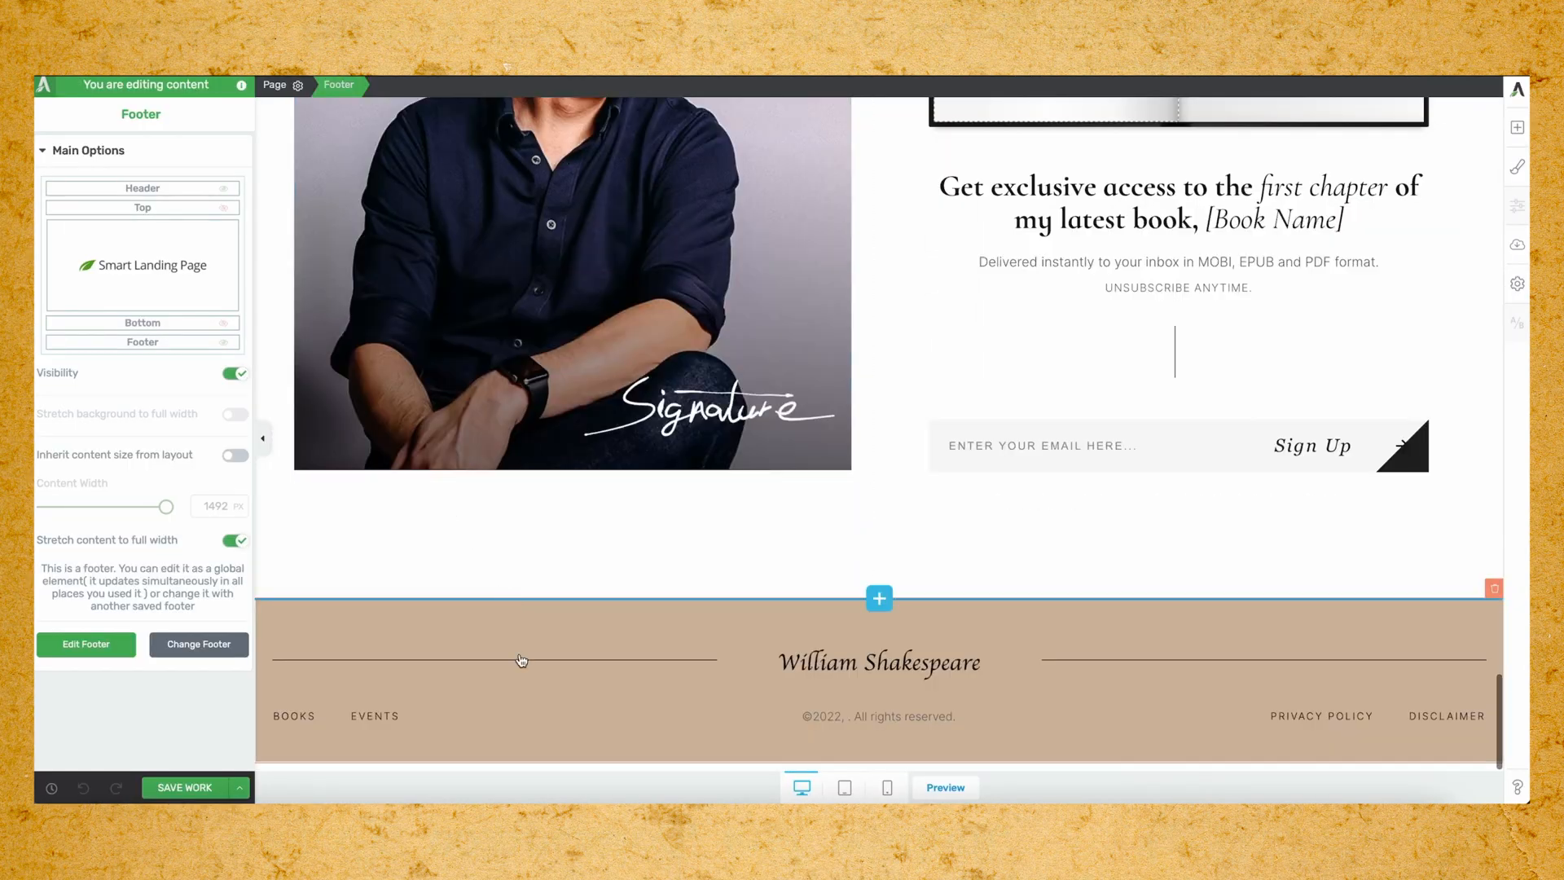
Stop the header's content stretching to full width and set its content width to 1280 px.
{"action": "scroll", "coordinate": [520, 651], "scroll_direction": "up", "scroll_amount": 20}
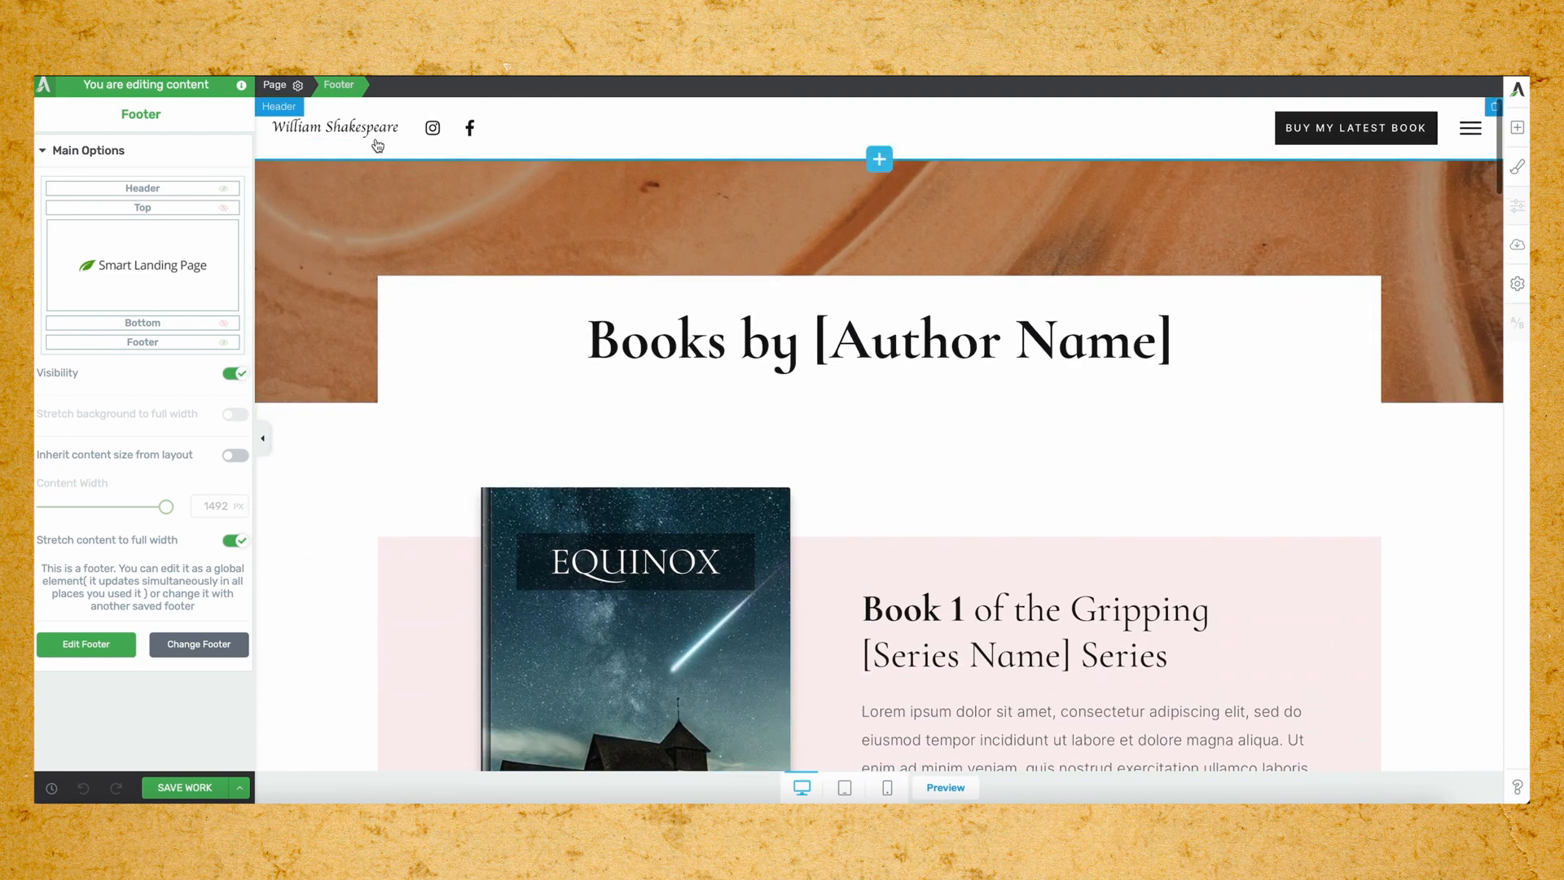
{"action": "left_click", "coordinate": [377, 145]}
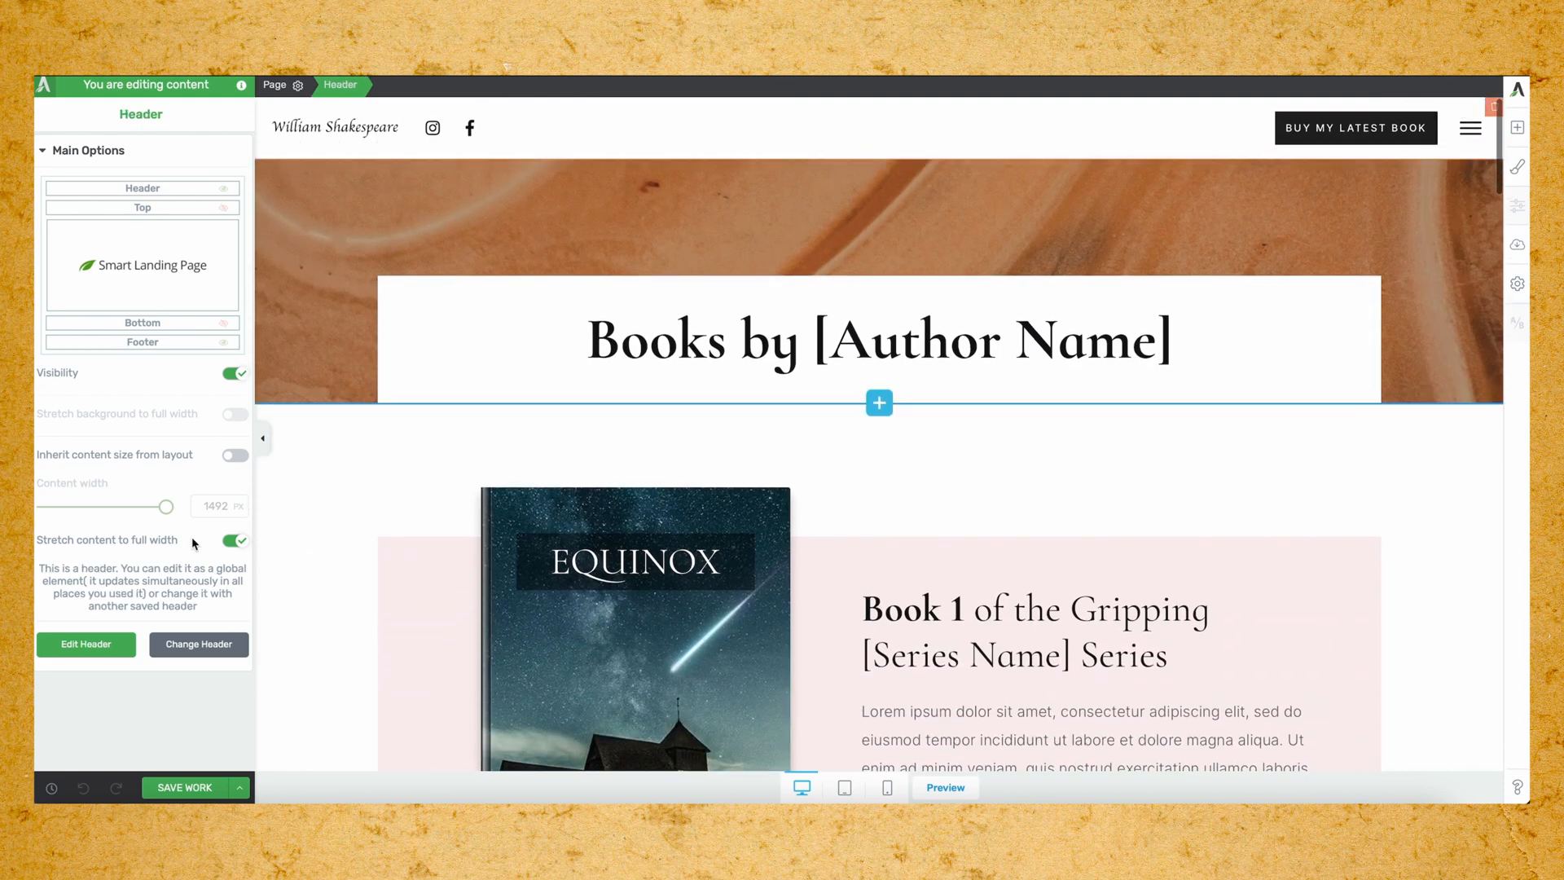
{"action": "left_click", "coordinate": [235, 542]}
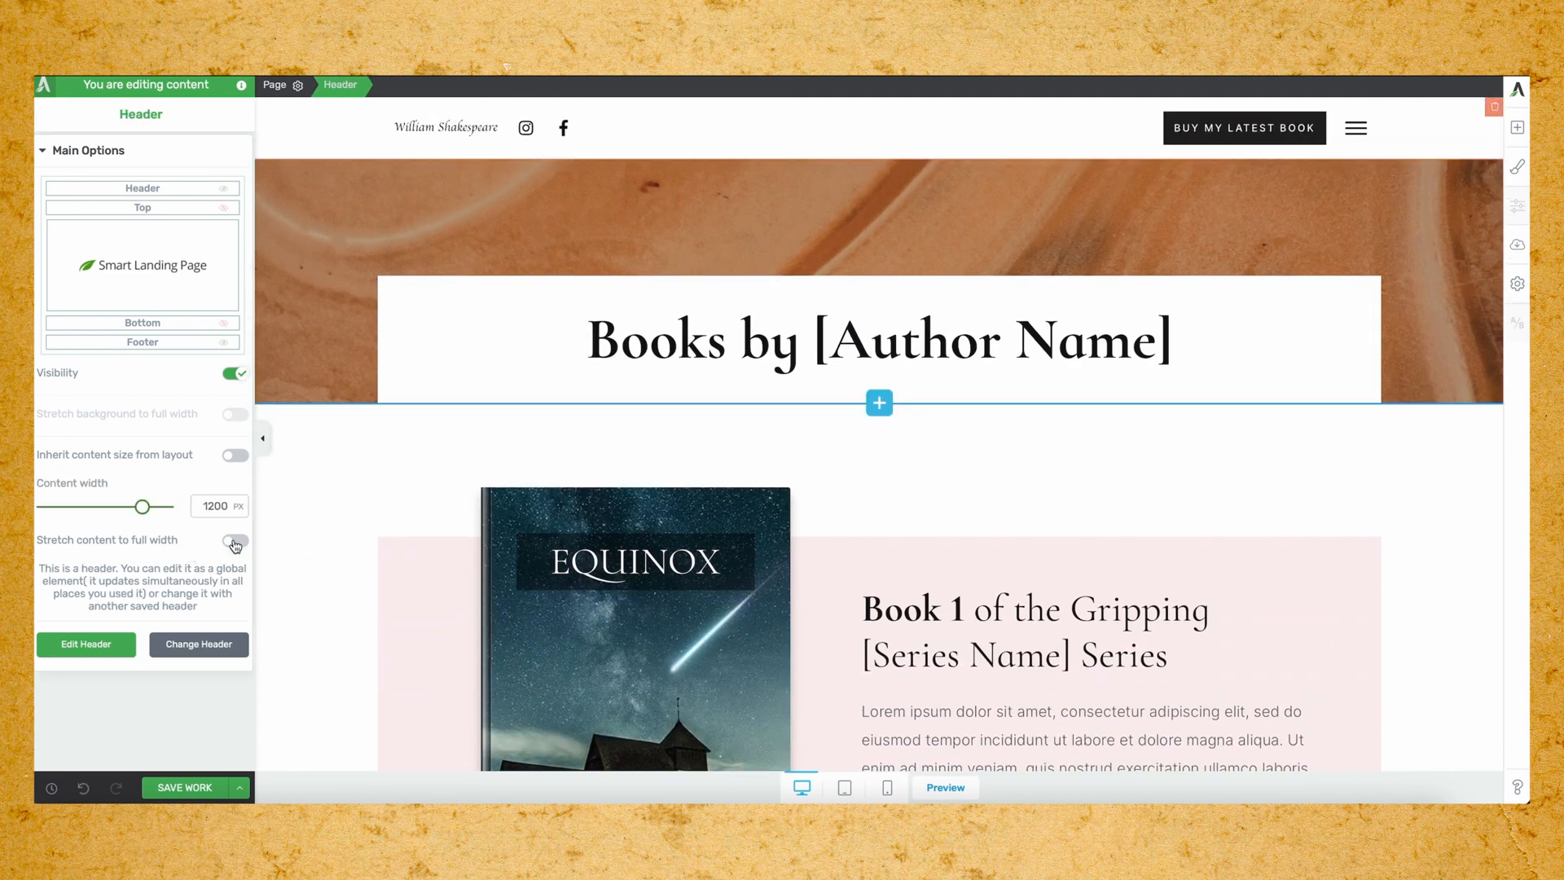
{"action": "type", "text": "1280"}
{"action": "double_click", "coordinate": [225, 508]}
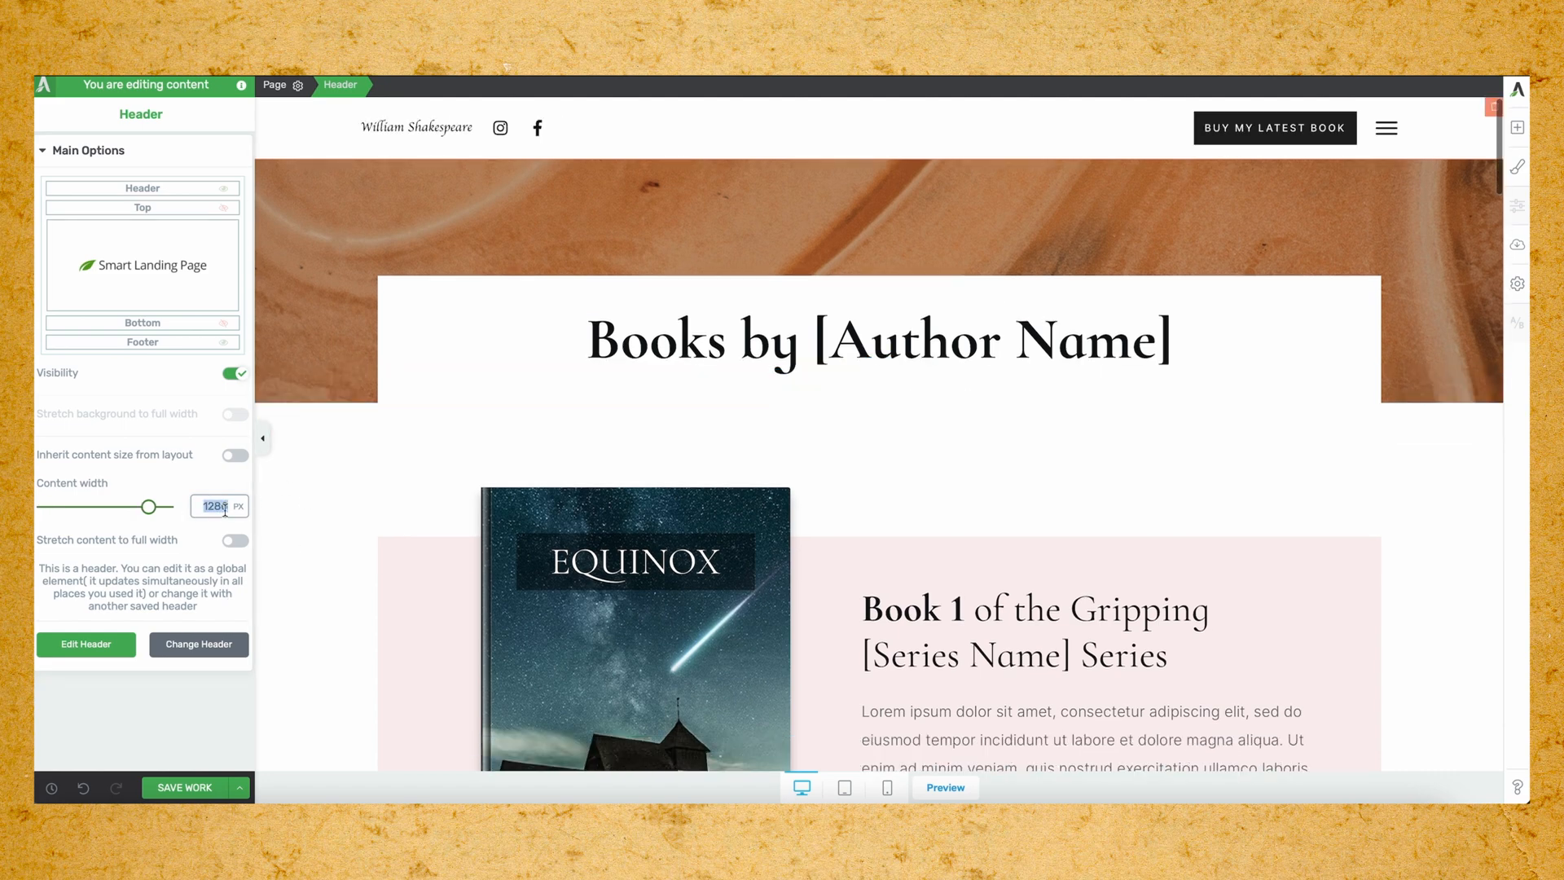
Turn off full-width content stretching for the footer and set its content width to 1280 px.
{"action": "scroll", "coordinate": [516, 570], "scroll_direction": "down", "scroll_amount": 20}
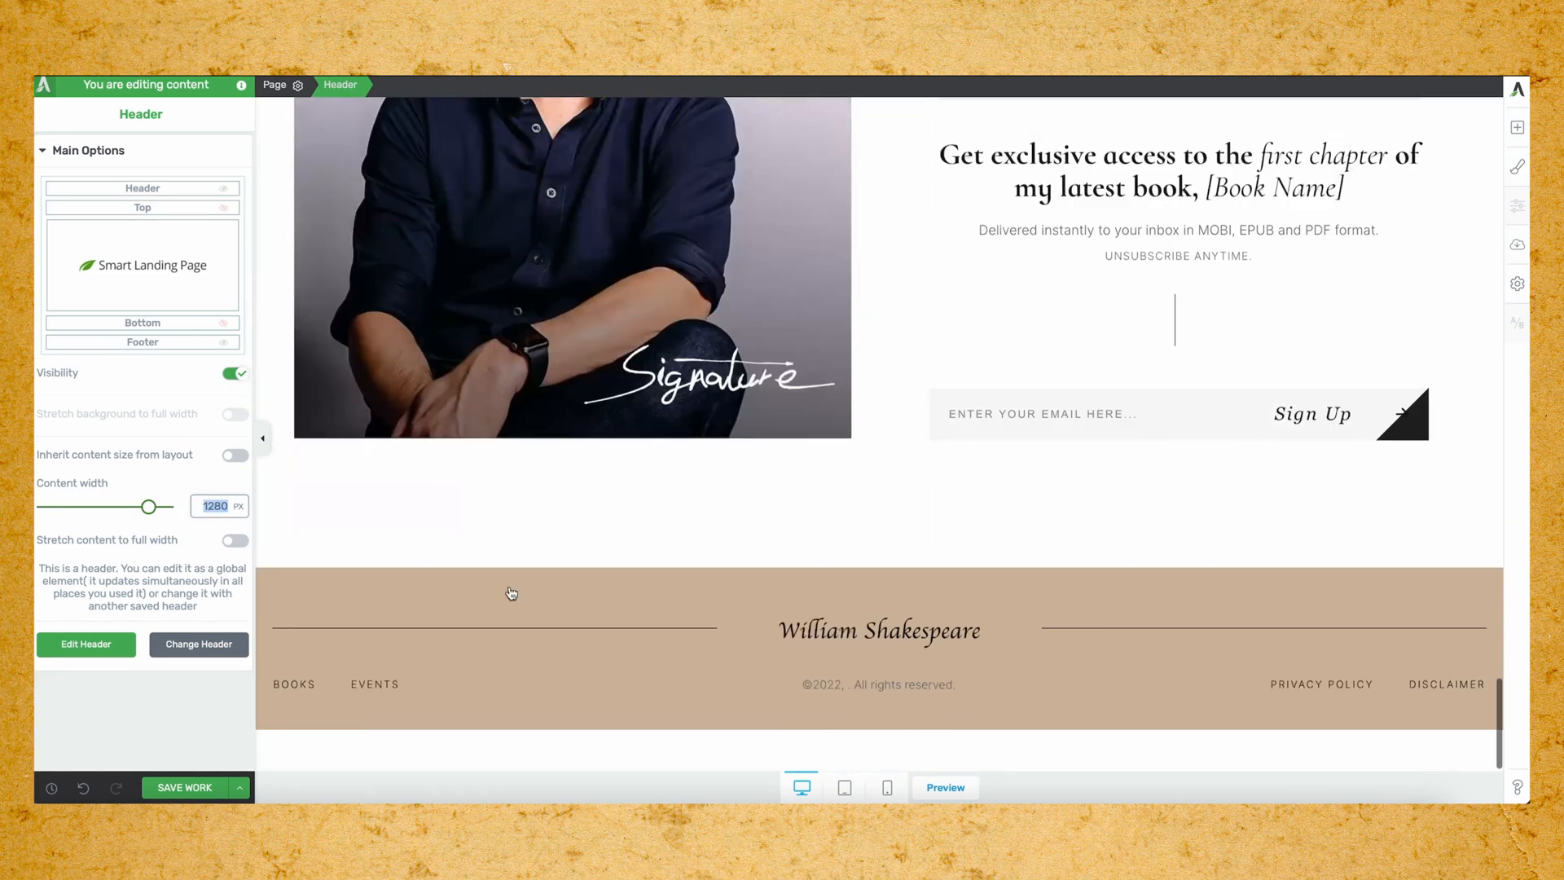
{"action": "left_click", "coordinate": [511, 593]}
{"action": "left_click", "coordinate": [235, 541]}
{"action": "double_click", "coordinate": [223, 505]}
{"action": "type", "text": "1280"}
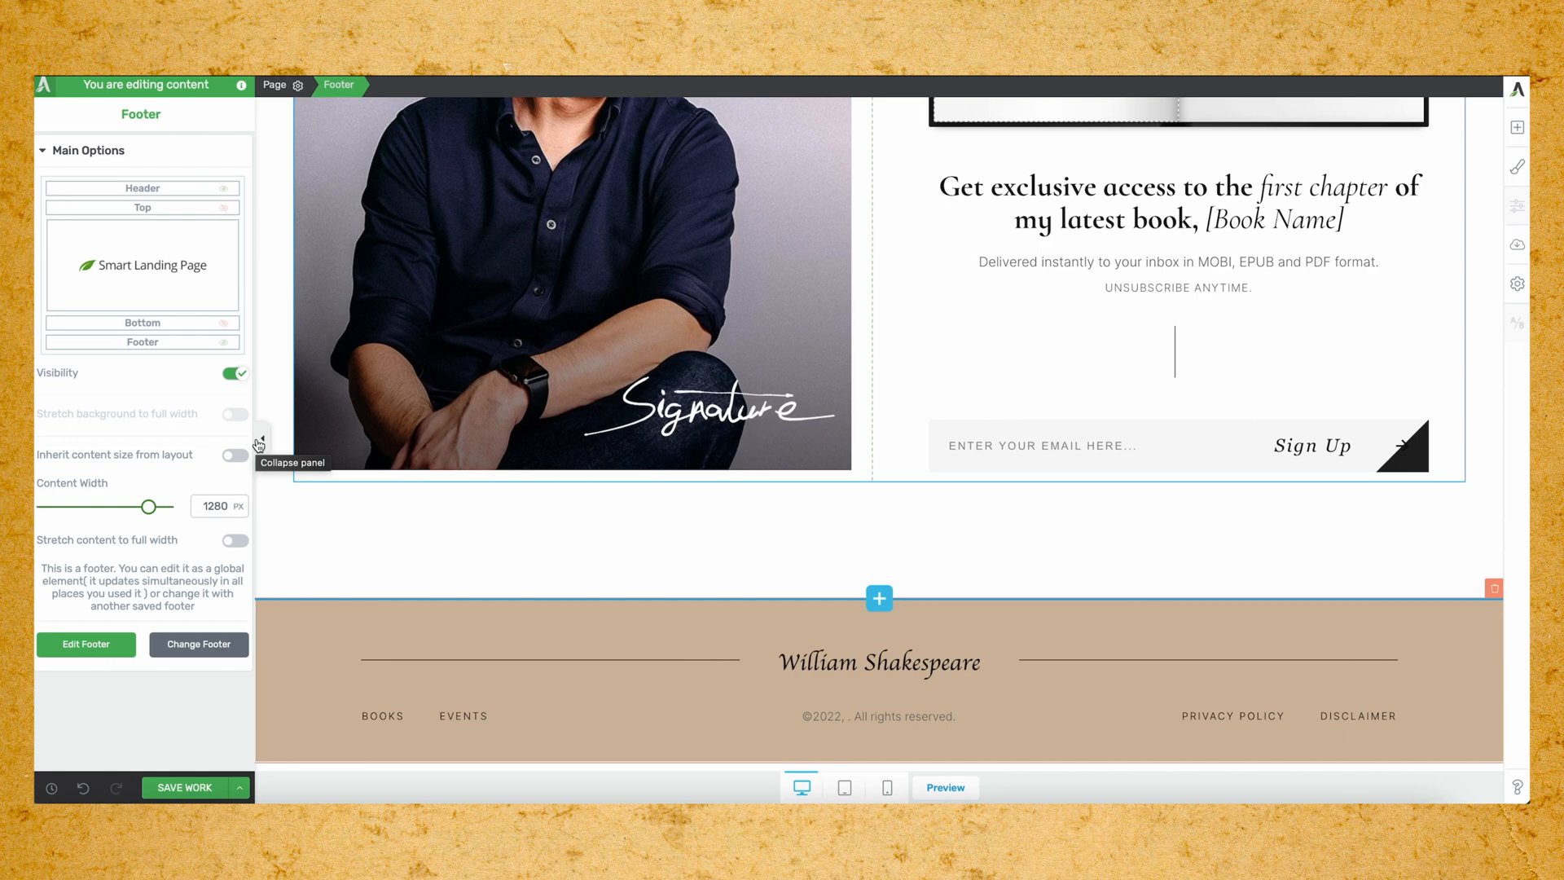
Replace the top background section's texture image with the old paper manuscript background from the media library.
{"action": "left_click", "coordinate": [259, 444]}
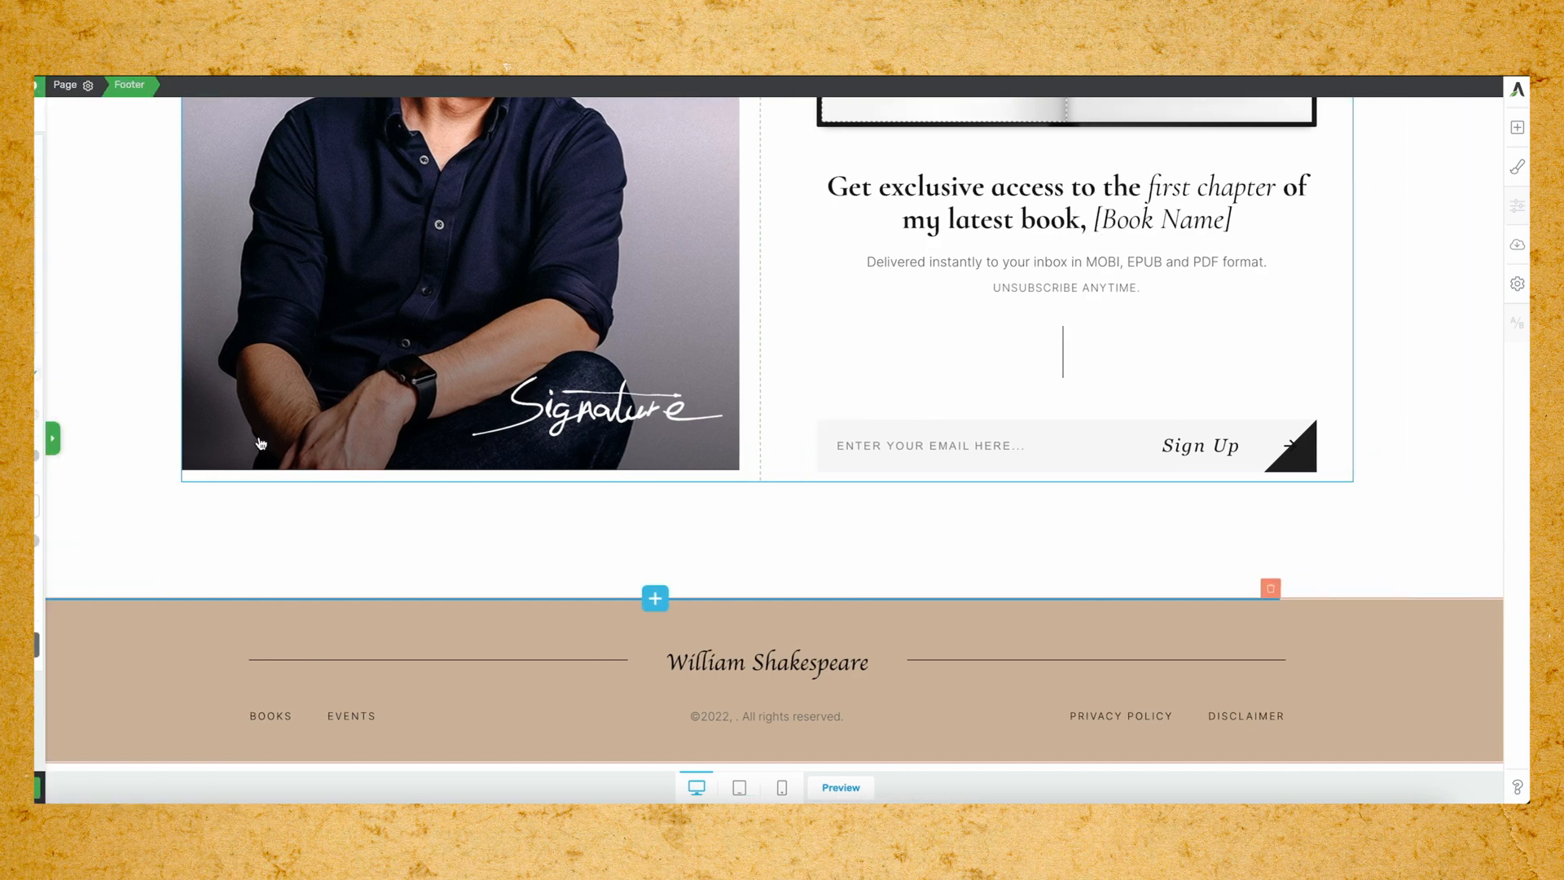
{"action": "scroll", "coordinate": [358, 525], "scroll_direction": "up", "scroll_amount": 8}
{"action": "scroll", "coordinate": [367, 533], "scroll_direction": "up", "scroll_amount": 20}
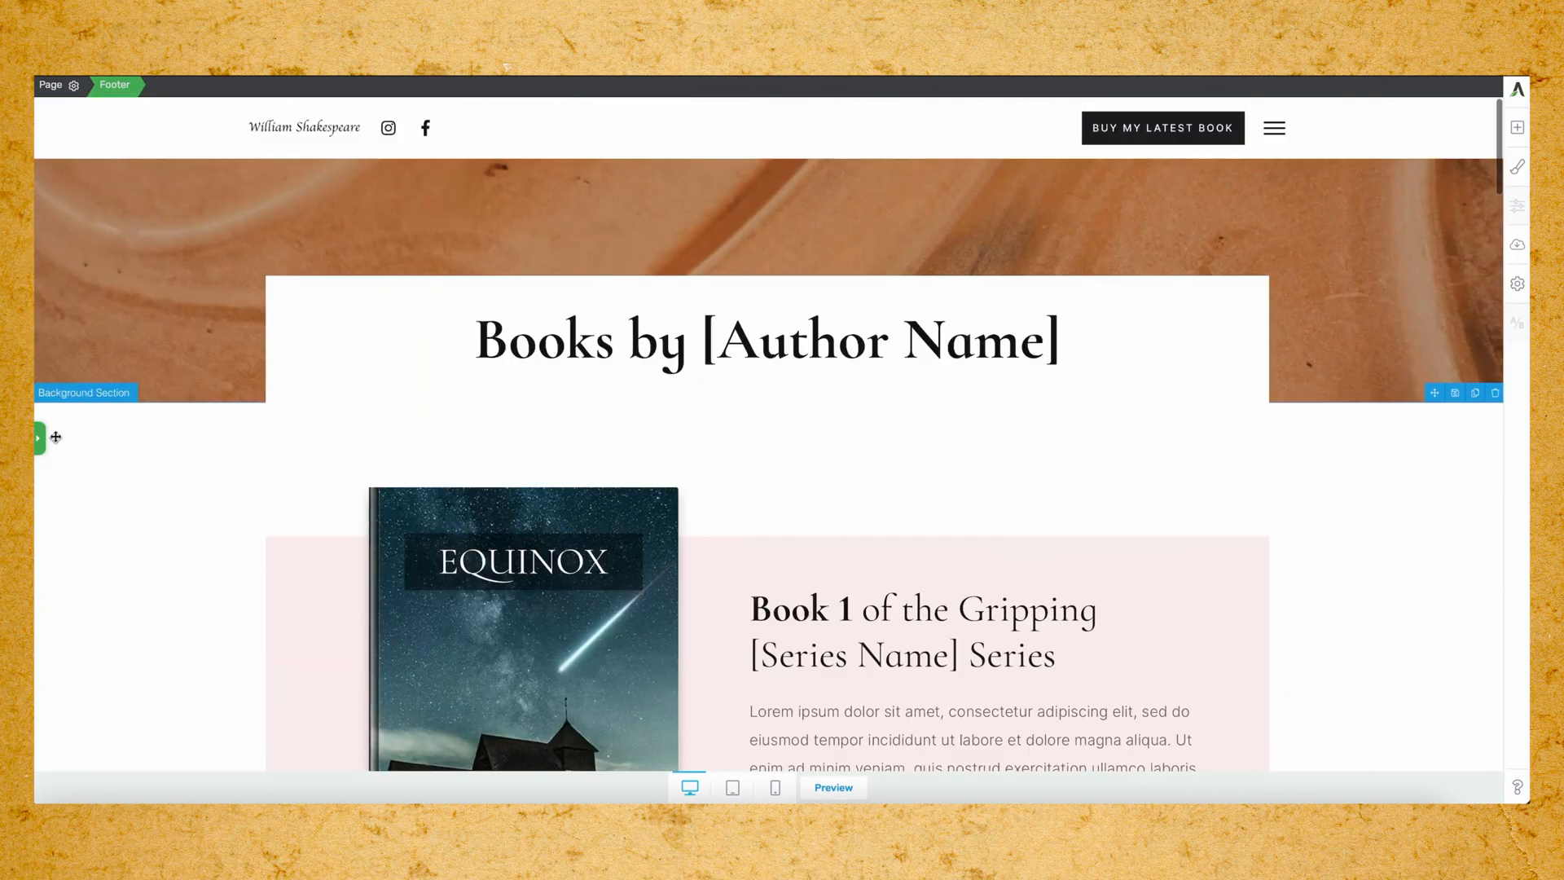
{"action": "left_click", "coordinate": [45, 439]}
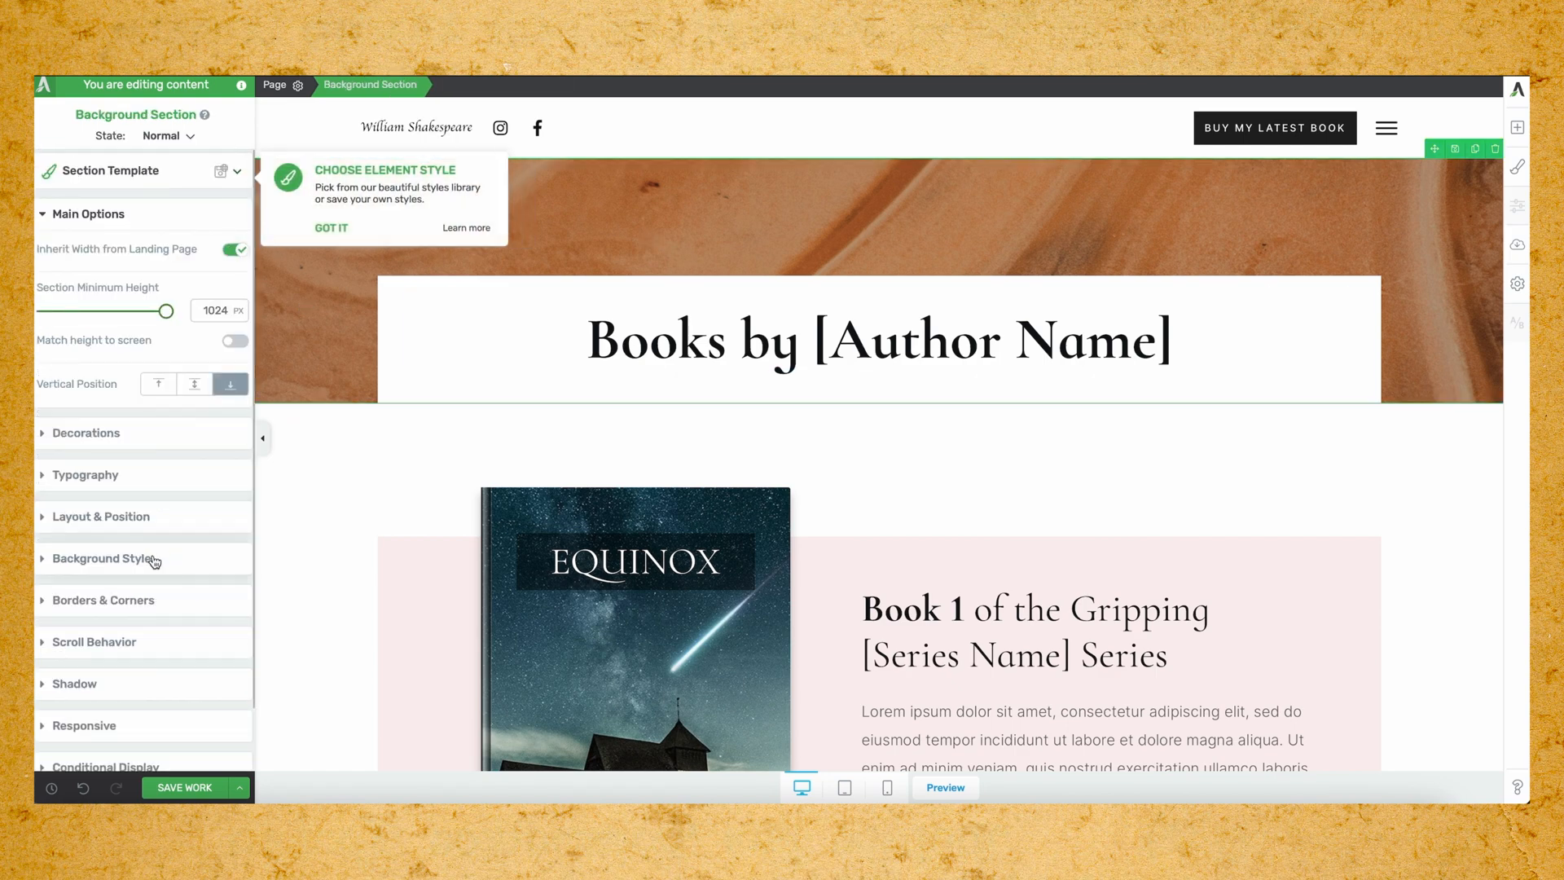
{"action": "left_click", "coordinate": [94, 559]}
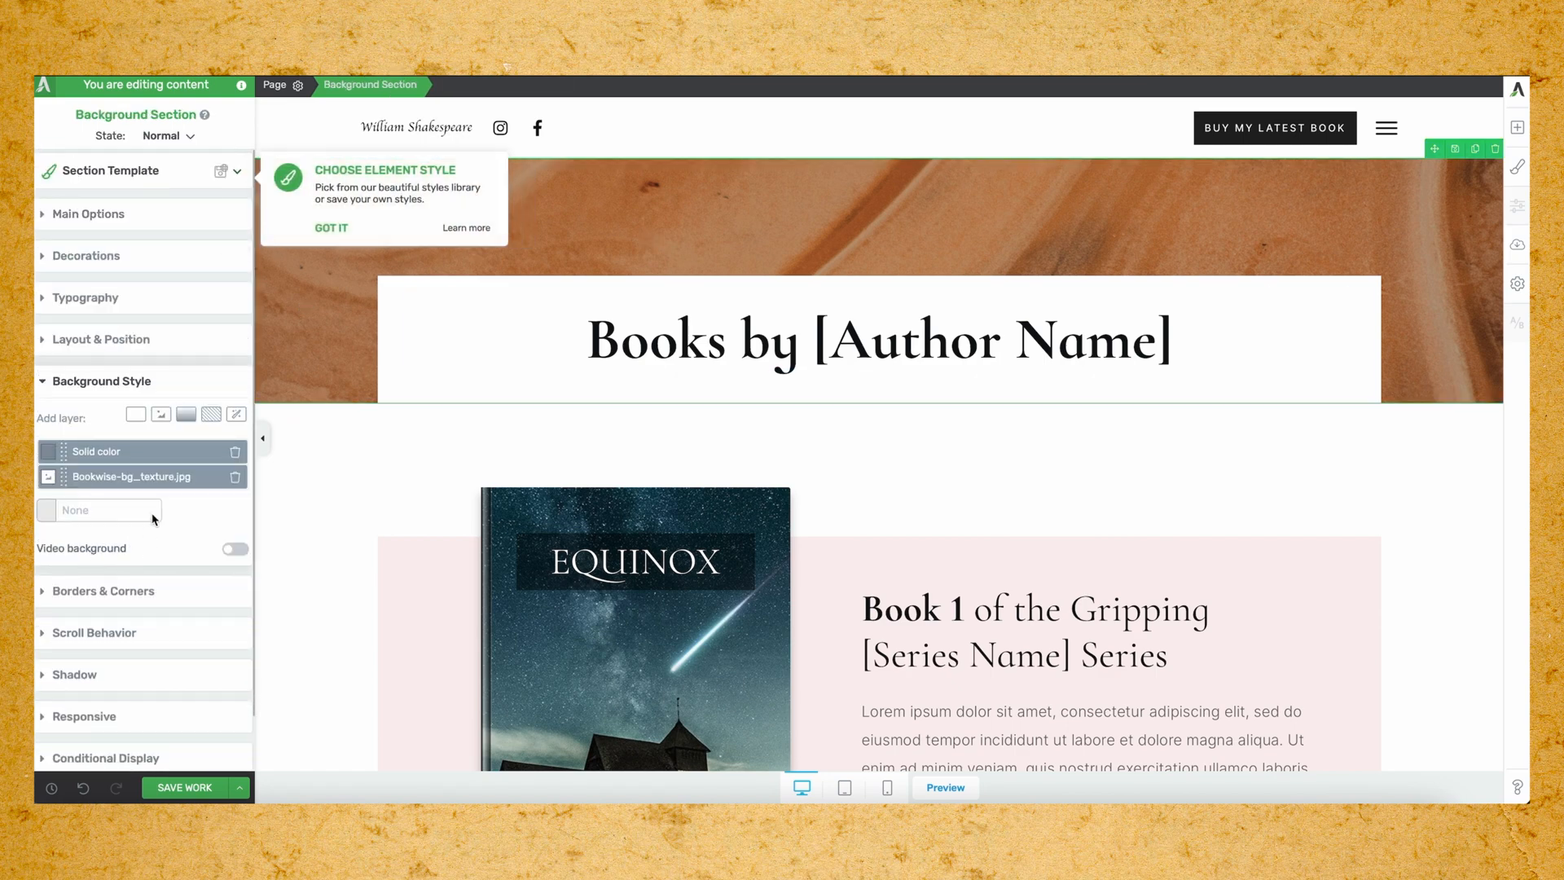
{"action": "left_click", "coordinate": [141, 481]}
{"action": "left_click", "coordinate": [159, 554]}
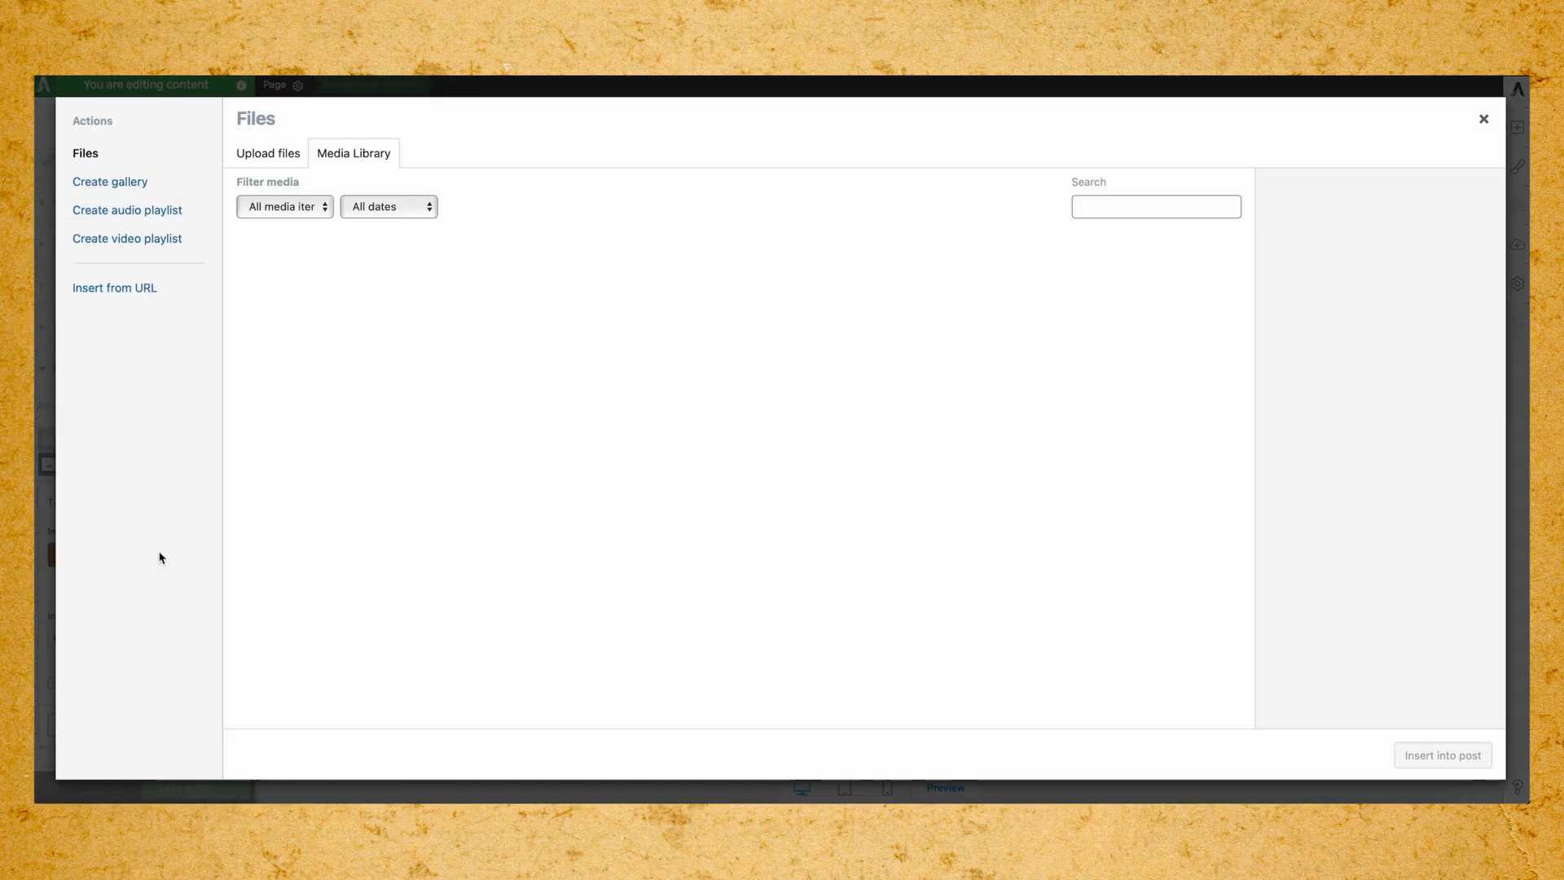
{"action": "left_click", "coordinate": [1057, 326]}
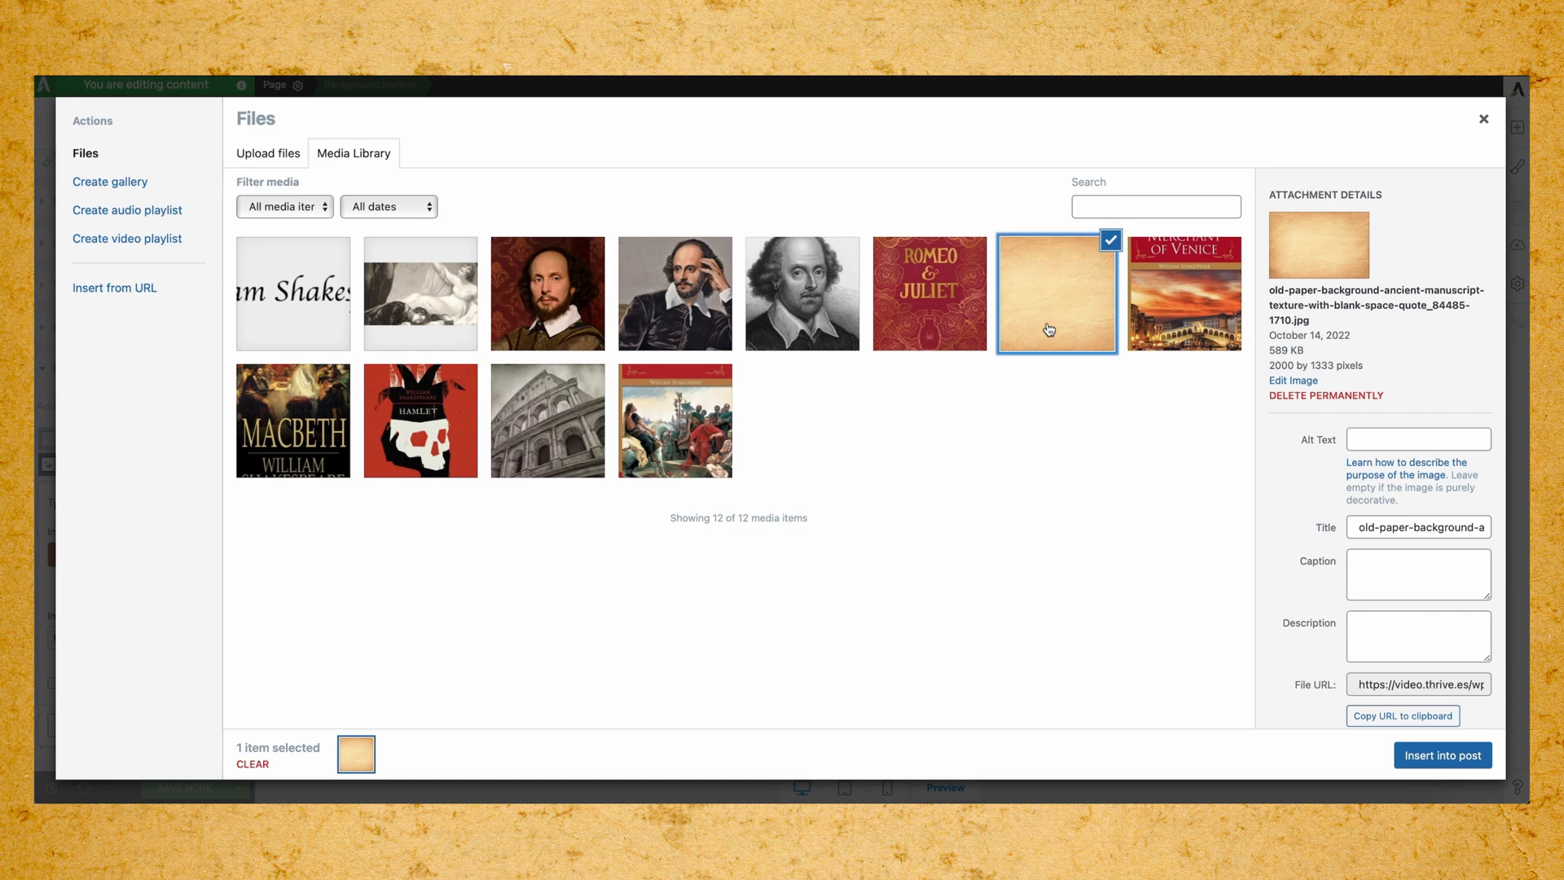
{"action": "left_click", "coordinate": [1459, 762]}
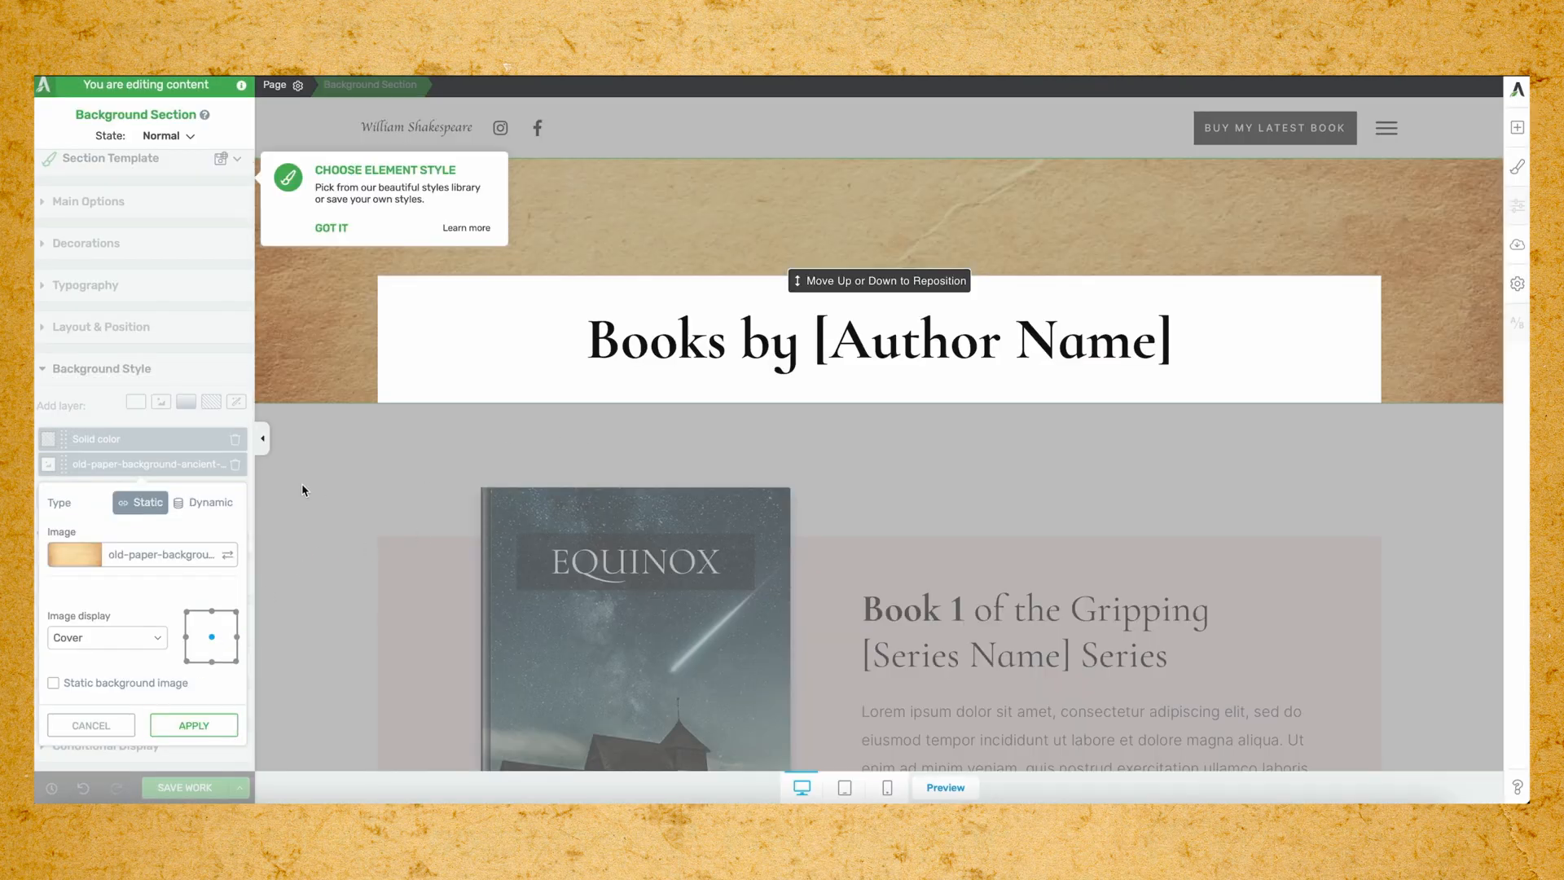
{"action": "left_click", "coordinate": [199, 723]}
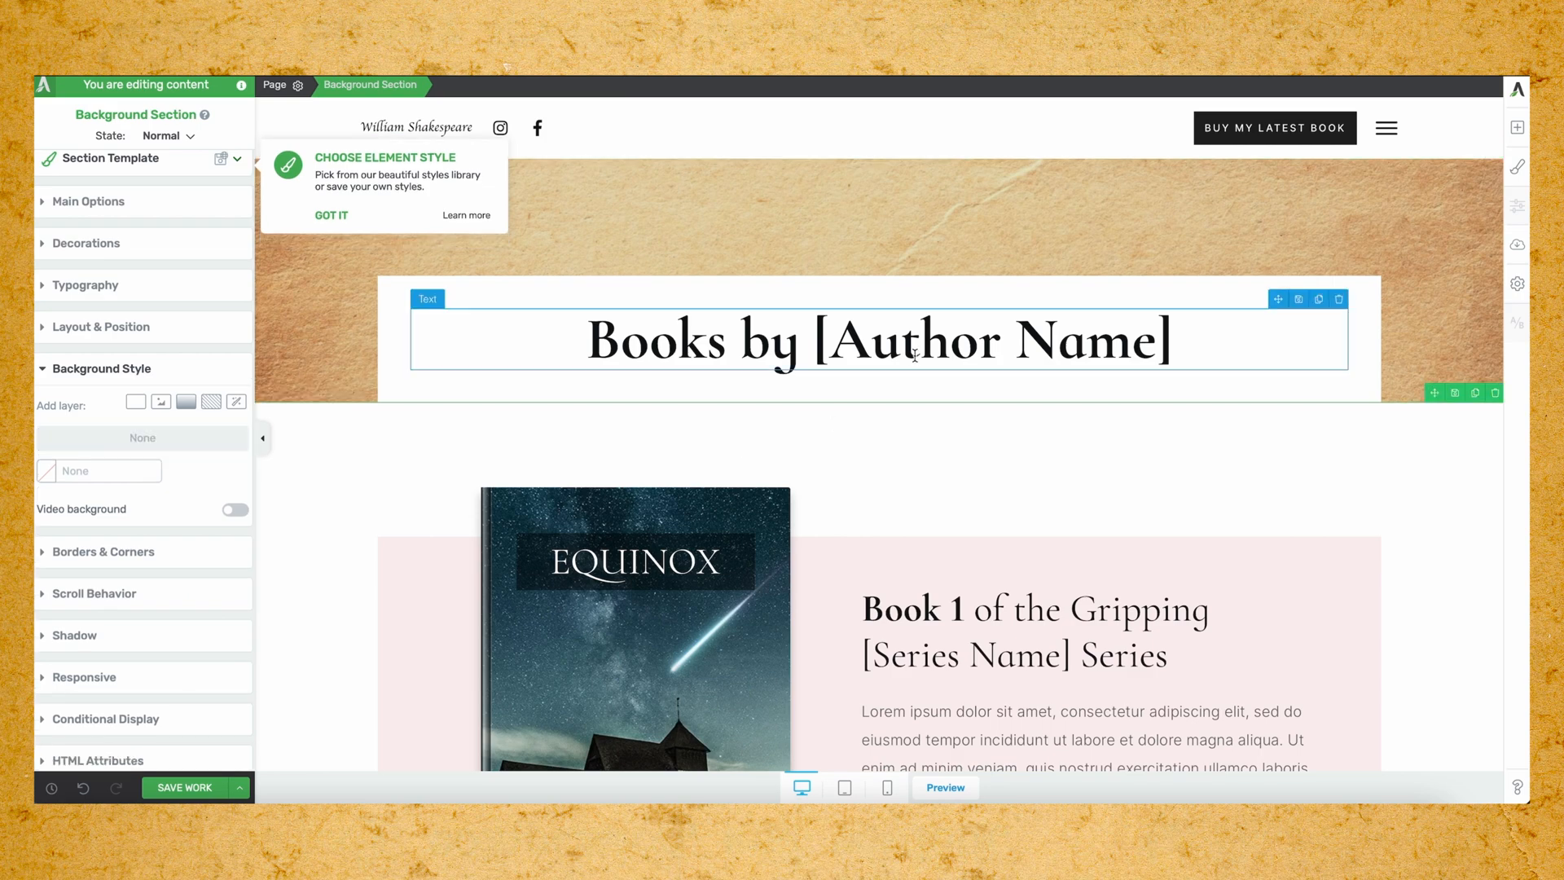
Replace the [Author Name] placeholder in the page heading with "William Shakespeare".
{"action": "left_click", "coordinate": [823, 343]}
{"action": "left_click_drag", "start_coordinate": [815, 342], "coordinate": [1261, 362]}
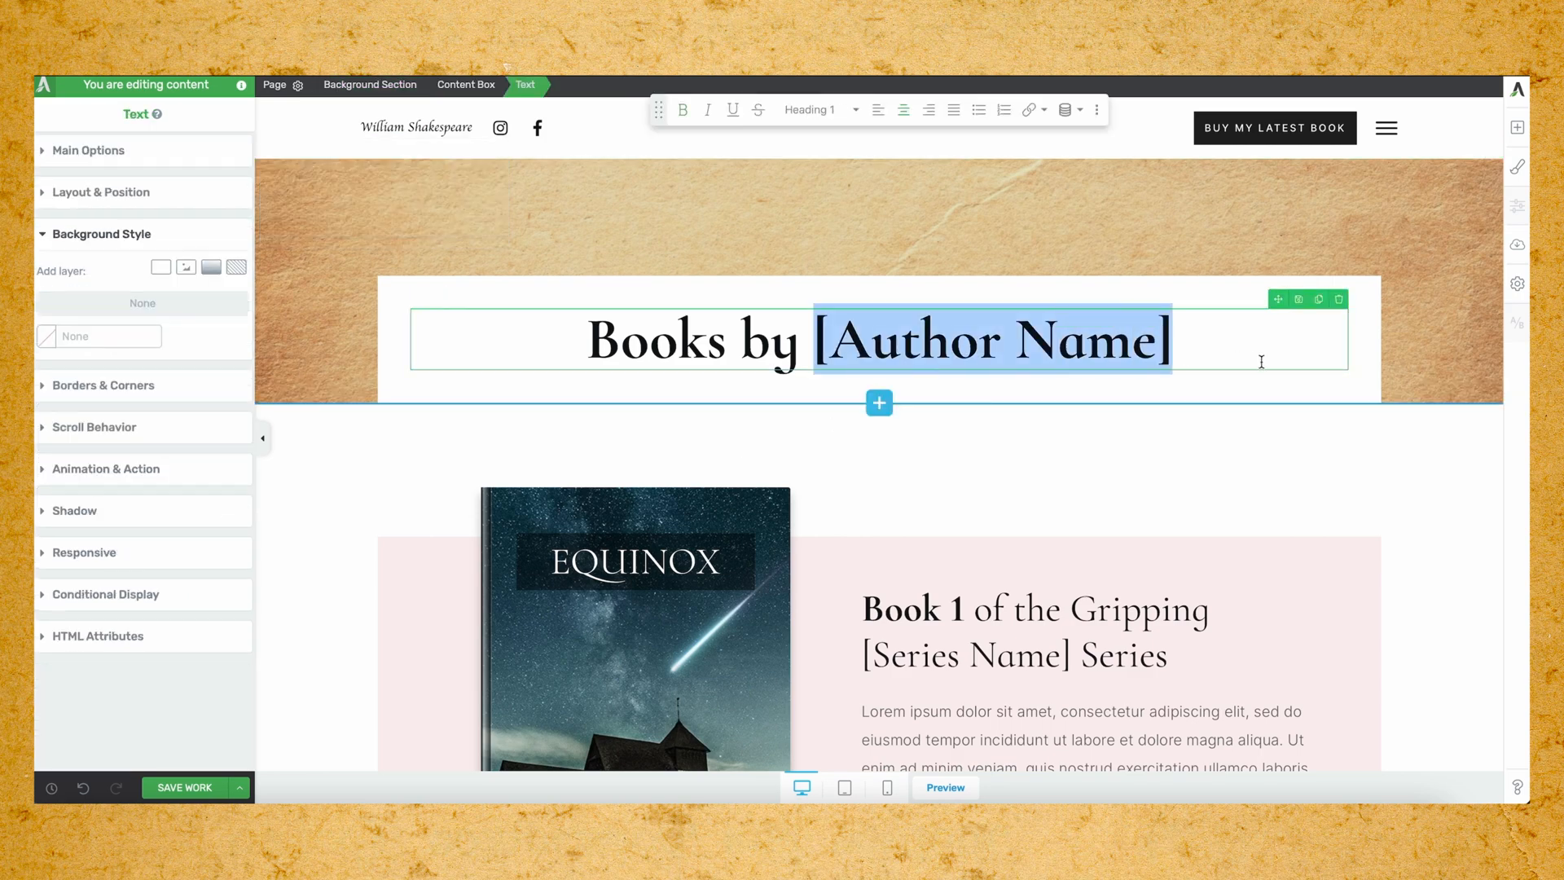
{"action": "type", "text": "William Shakespeare"}
Change the first book's cover background to macbeth.jpg and remove the EQUINOX title overlay from it.
{"action": "scroll", "coordinate": [668, 404], "scroll_direction": "down", "scroll_amount": 3}
{"action": "left_click", "coordinate": [668, 404]}
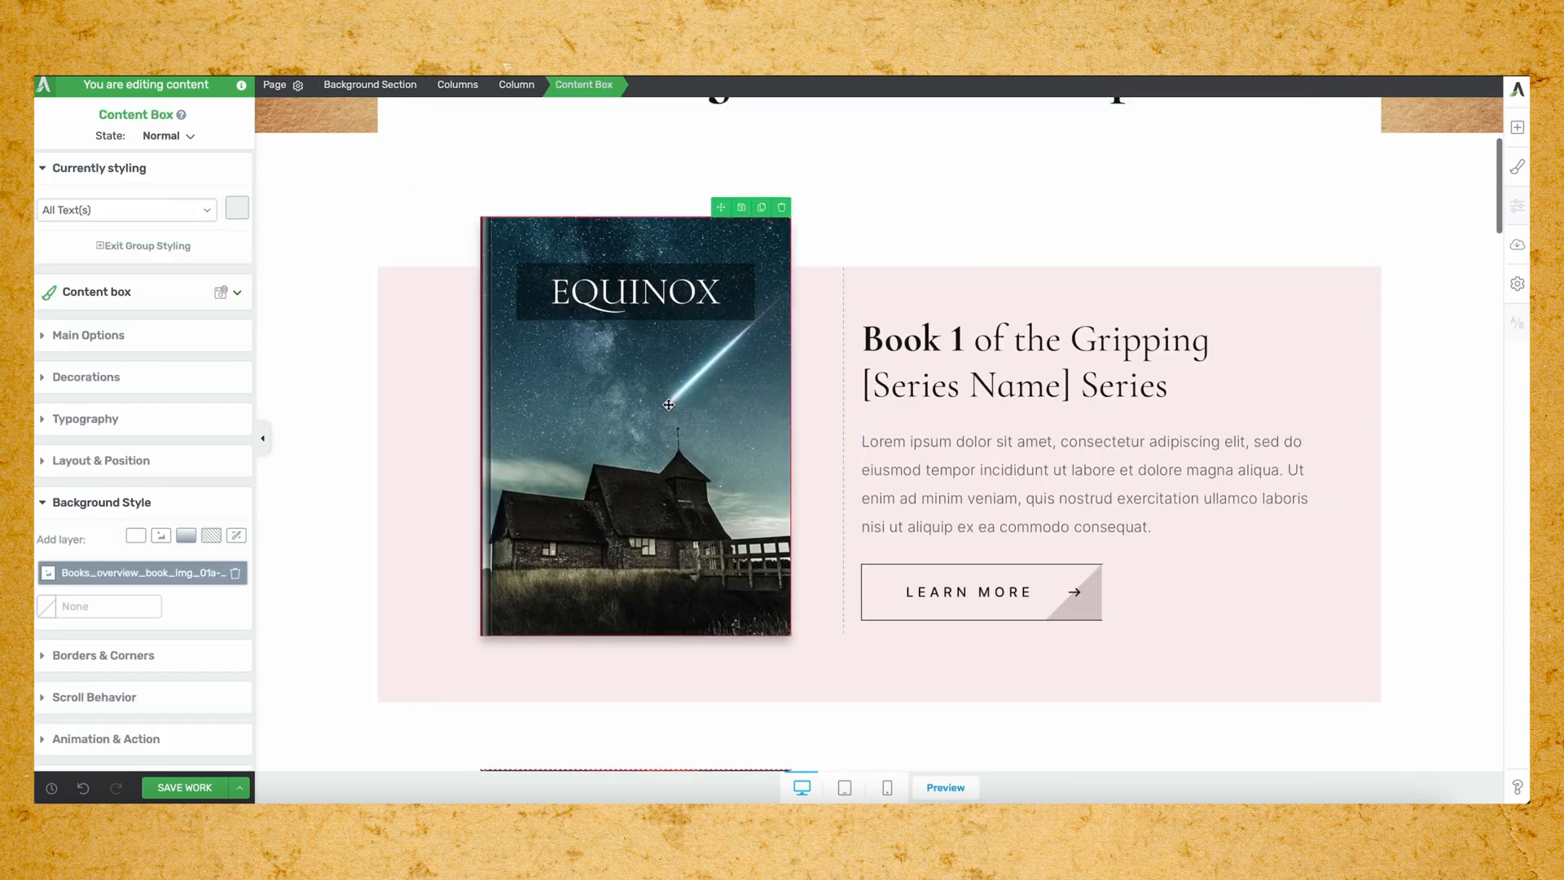
{"action": "left_click", "coordinate": [162, 575]}
{"action": "left_click", "coordinate": [151, 558]}
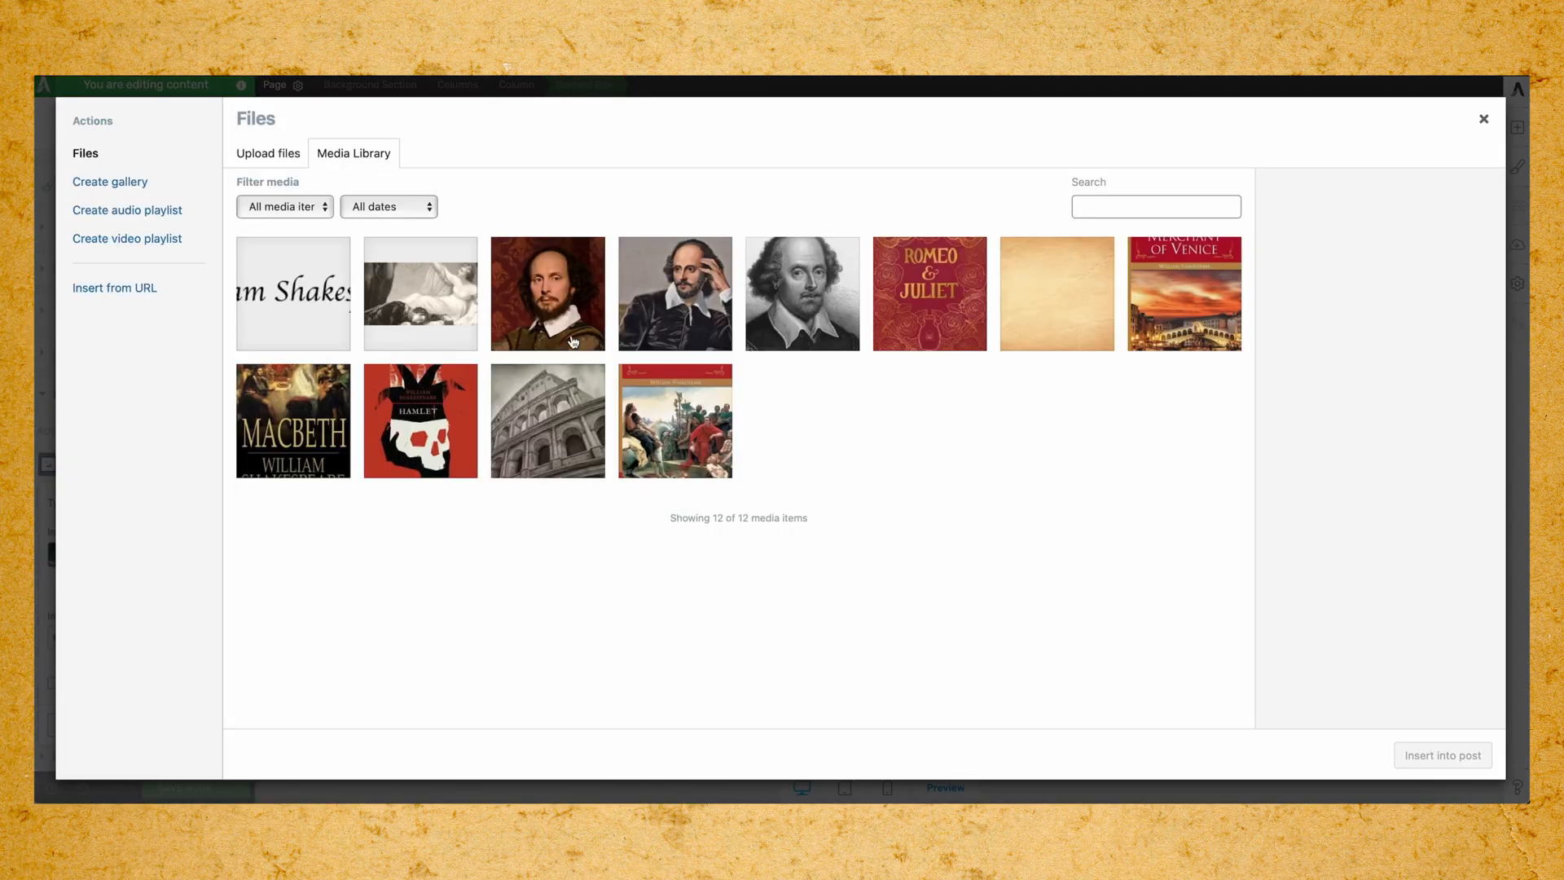
{"action": "left_click", "coordinate": [307, 443]}
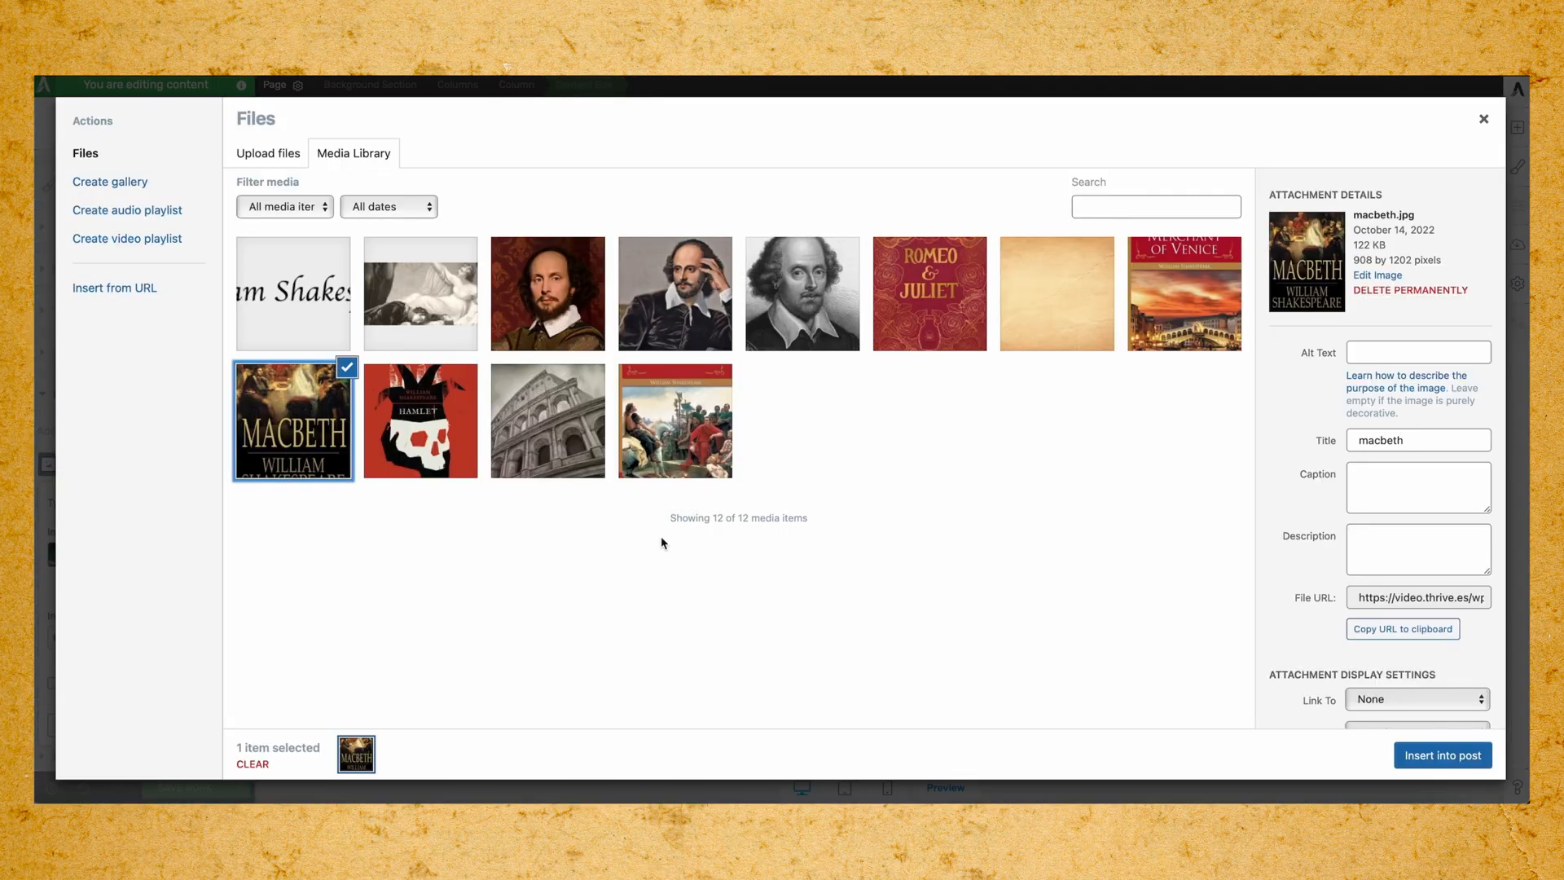
{"action": "left_click", "coordinate": [1474, 762]}
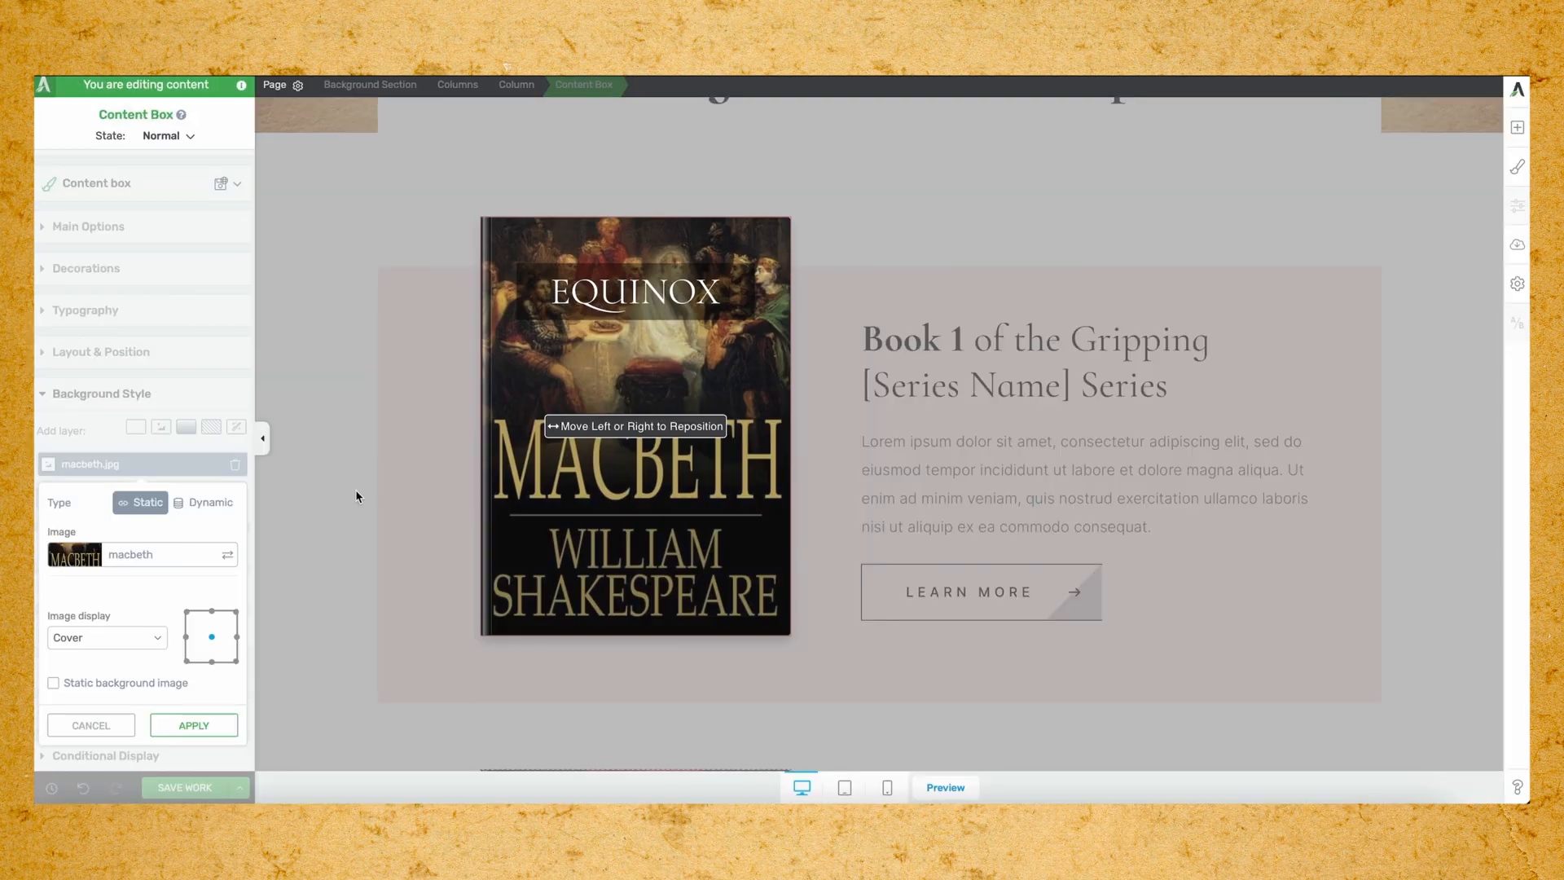
{"action": "left_click", "coordinate": [194, 725]}
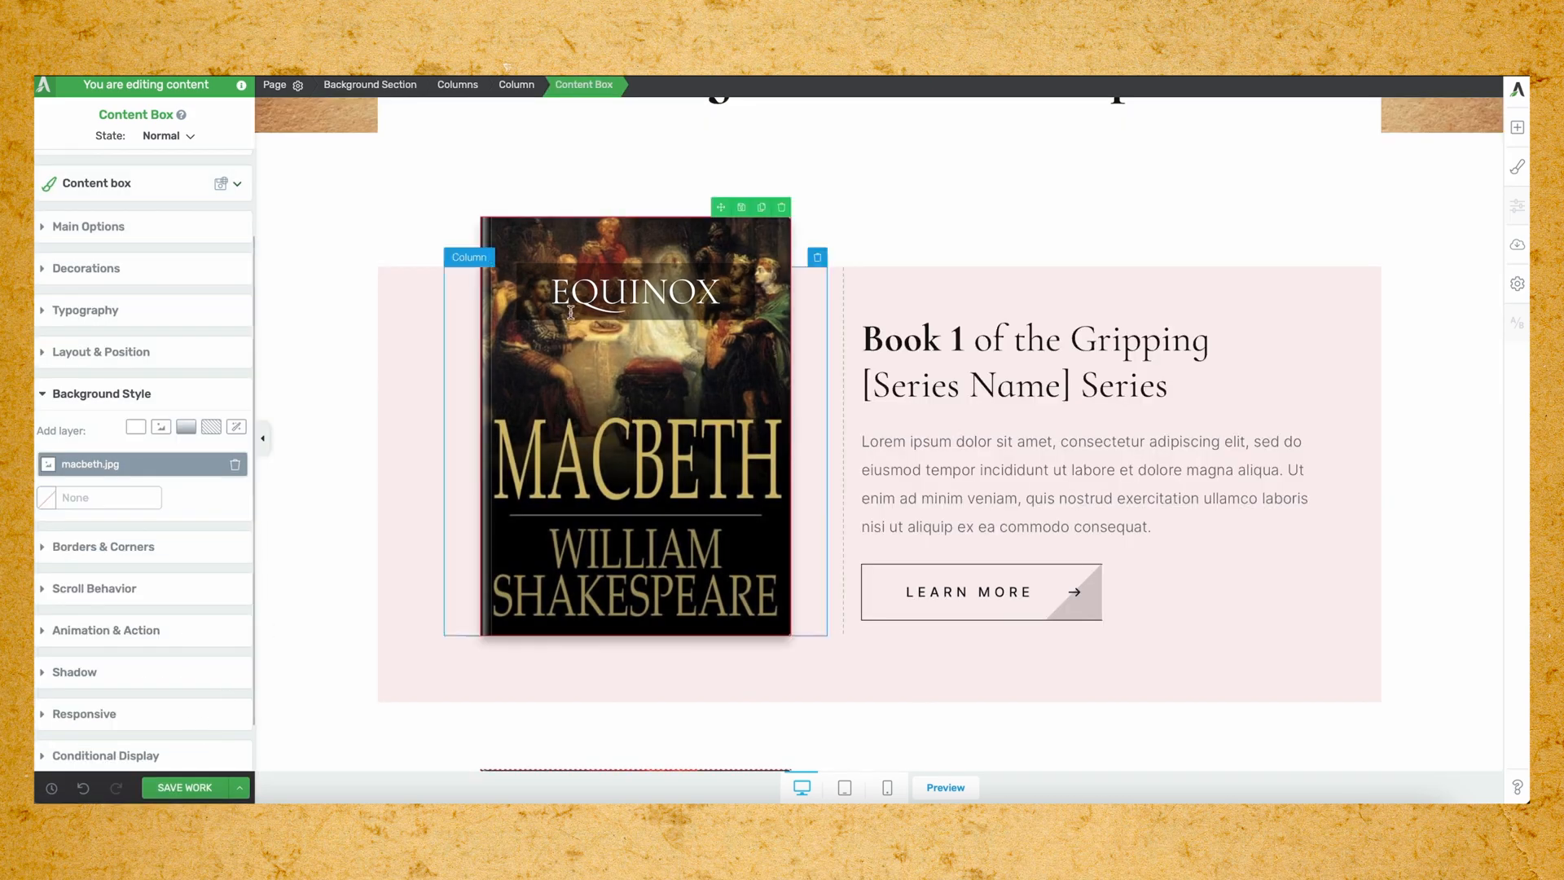
{"action": "left_click", "coordinate": [693, 318]}
{"action": "left_click", "coordinate": [747, 253]}
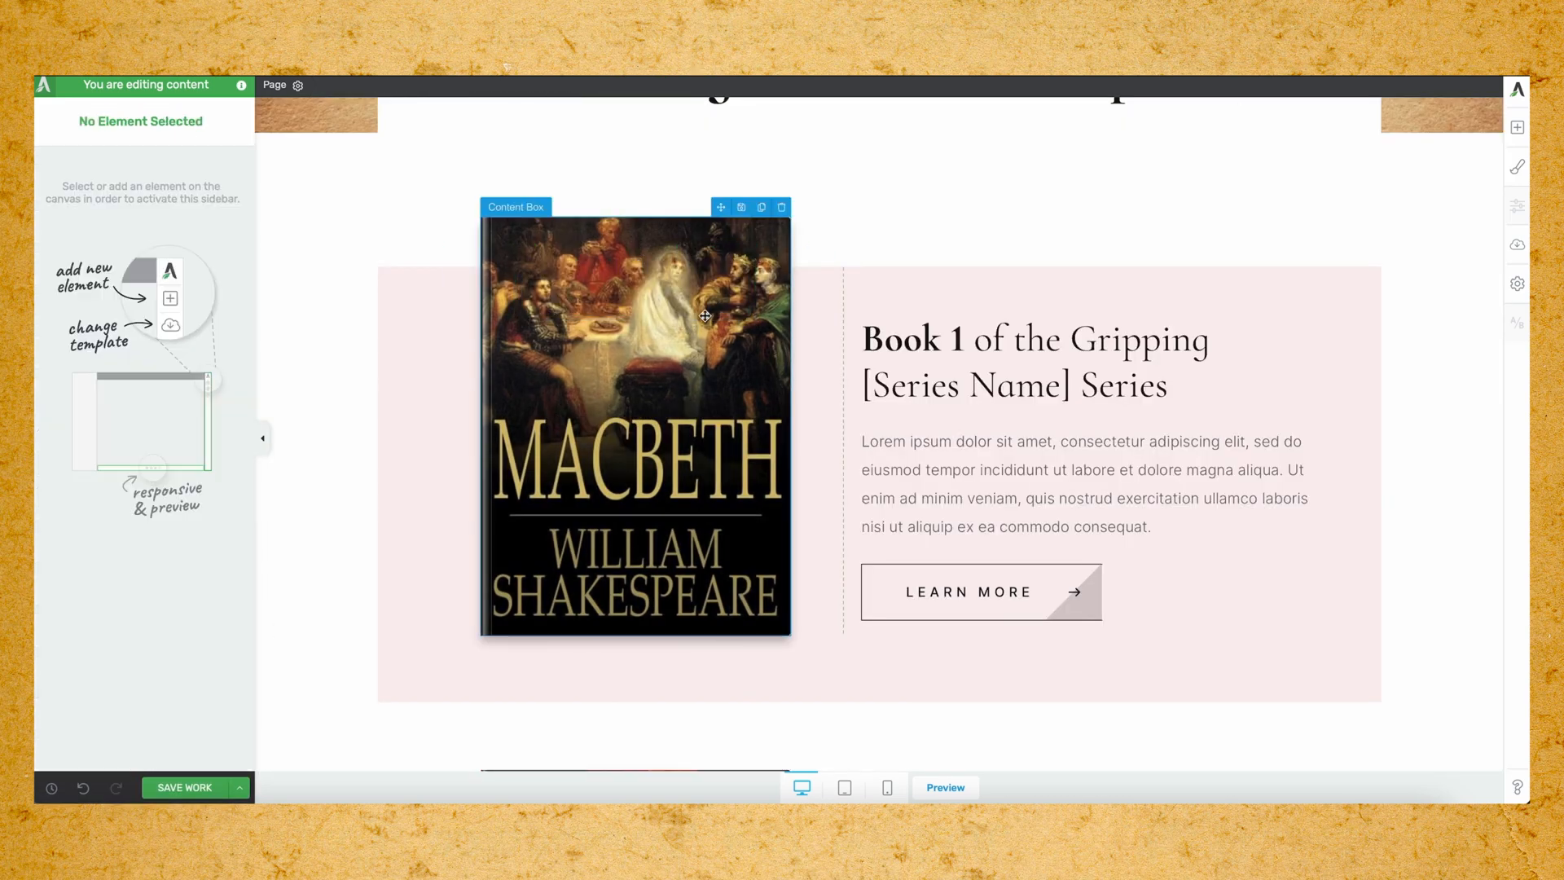
Replace the first book's heading with "Macbeth" and make it bold.
{"action": "left_click", "coordinate": [941, 342]}
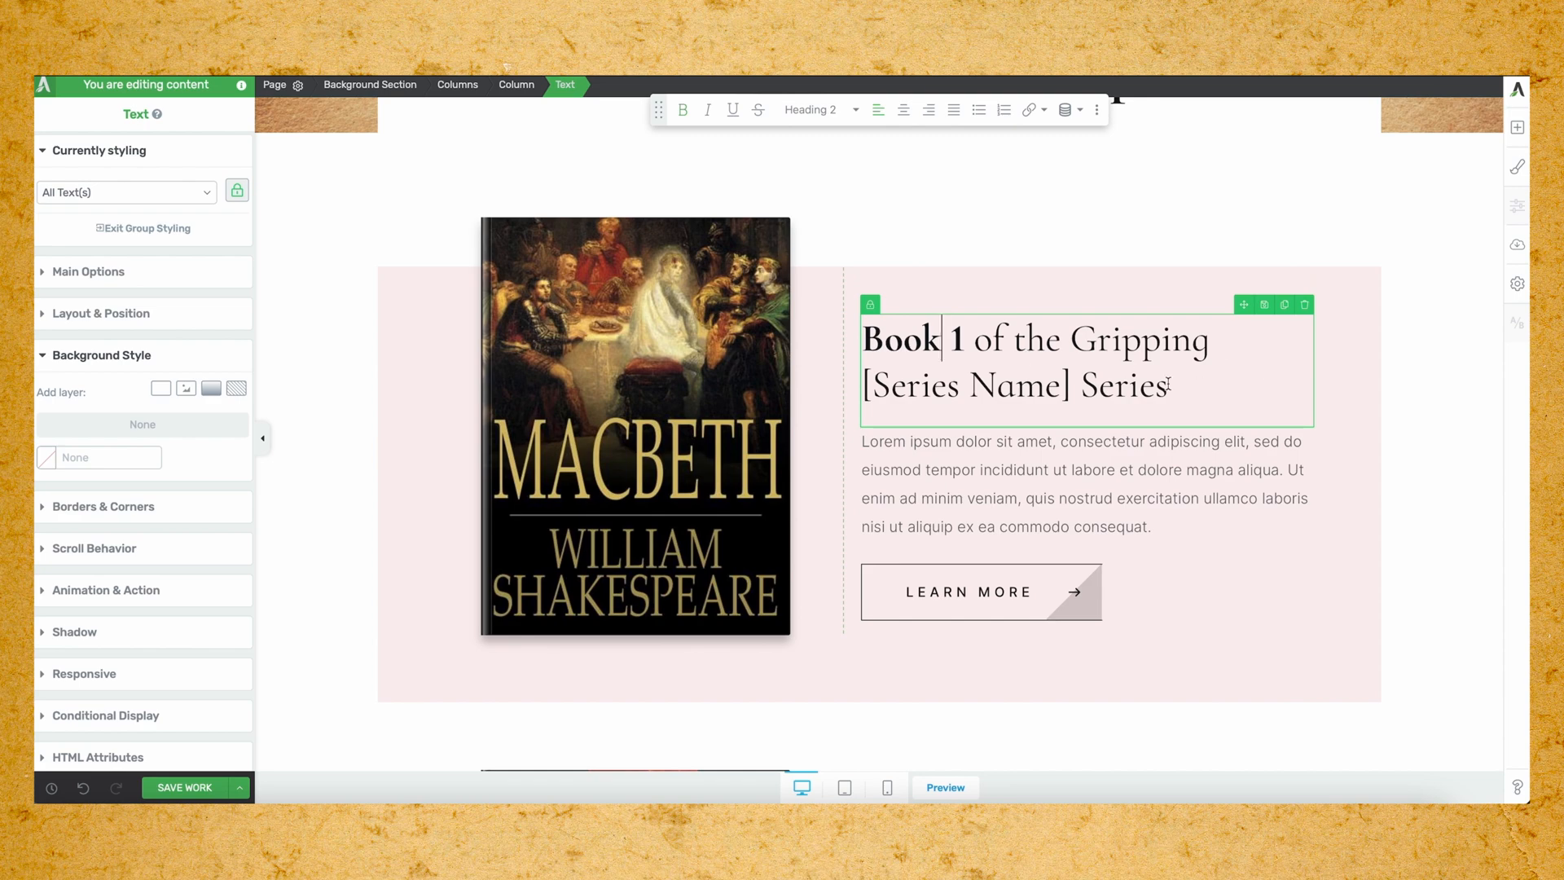
{"action": "left_click_drag", "start_coordinate": [1149, 390], "coordinate": [872, 341]}
{"action": "double_click", "coordinate": [903, 330]}
{"action": "left_click", "coordinate": [978, 346]}
{"action": "left_click_drag", "start_coordinate": [963, 340], "coordinate": [835, 351]}
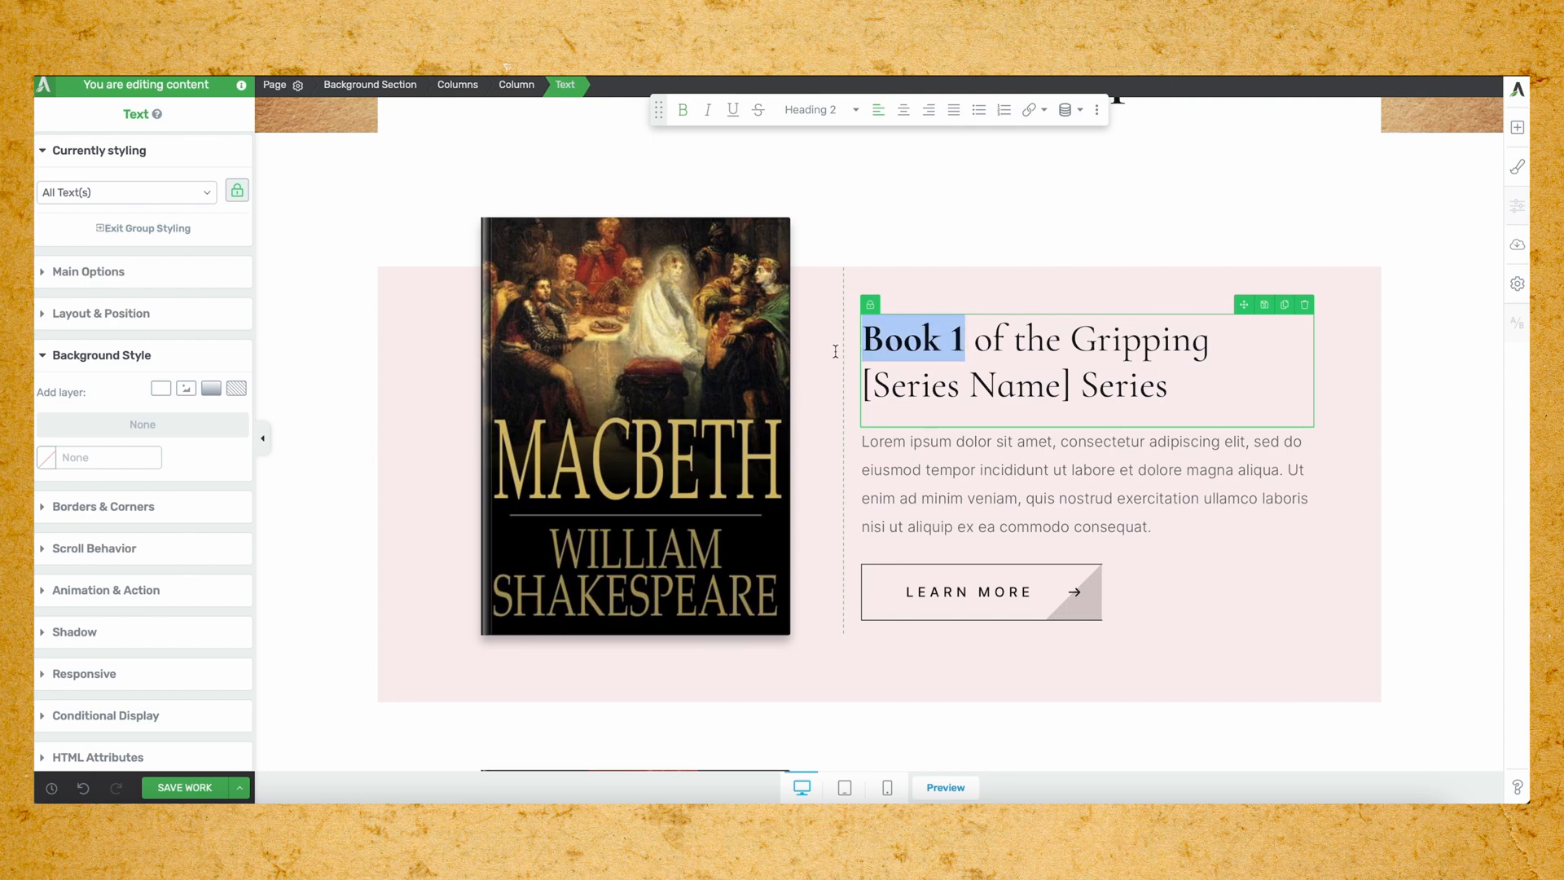
{"action": "type", "text": "MacB"}
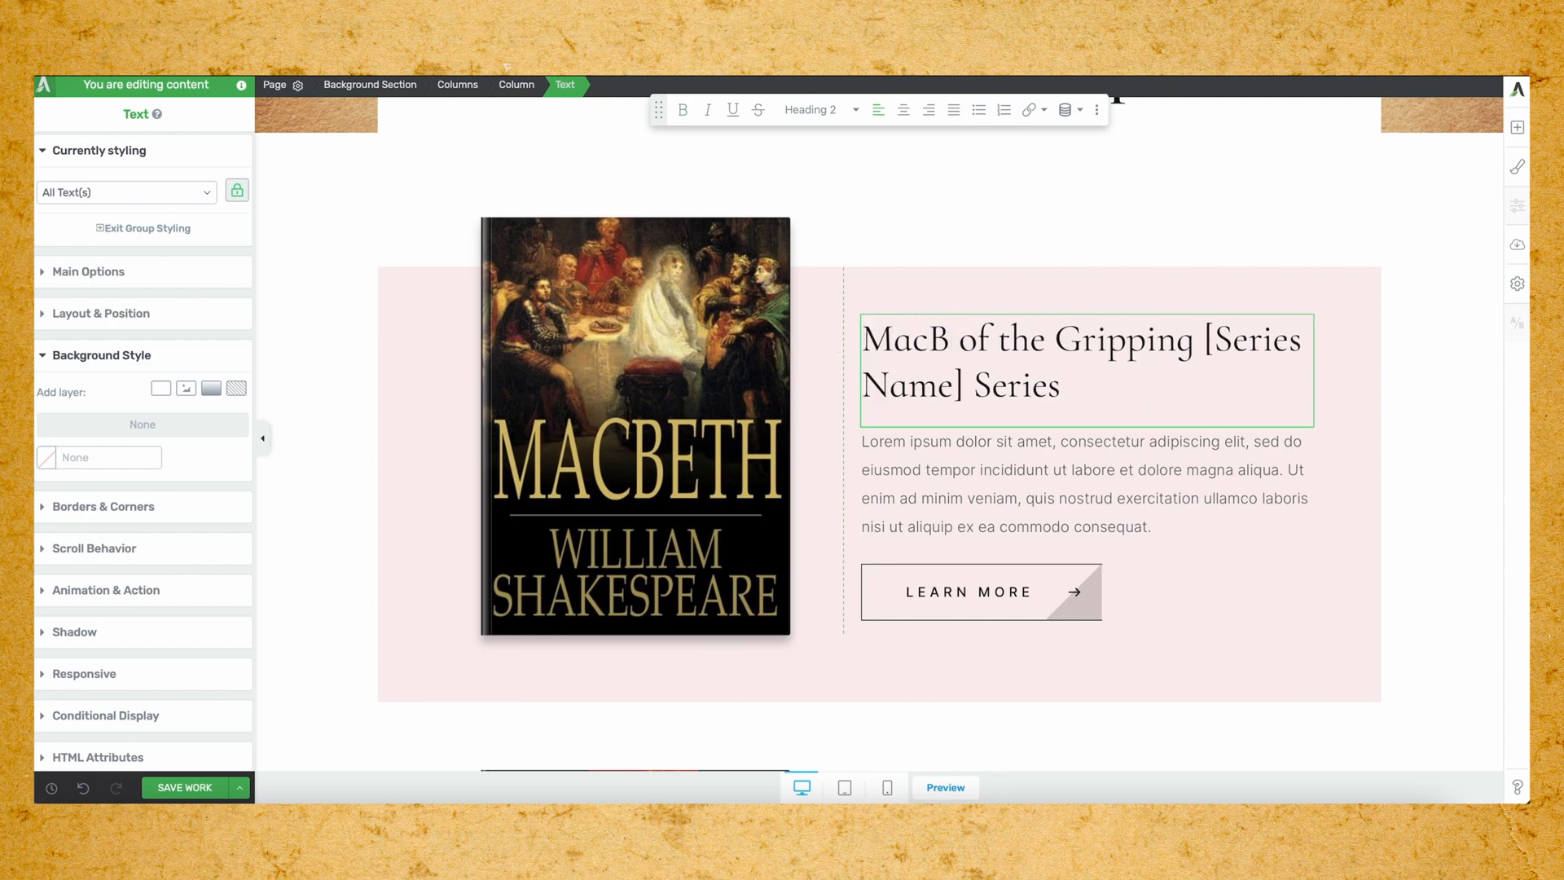
{"action": "key", "text": "BackSpace"}
{"action": "type", "text": "beth"}
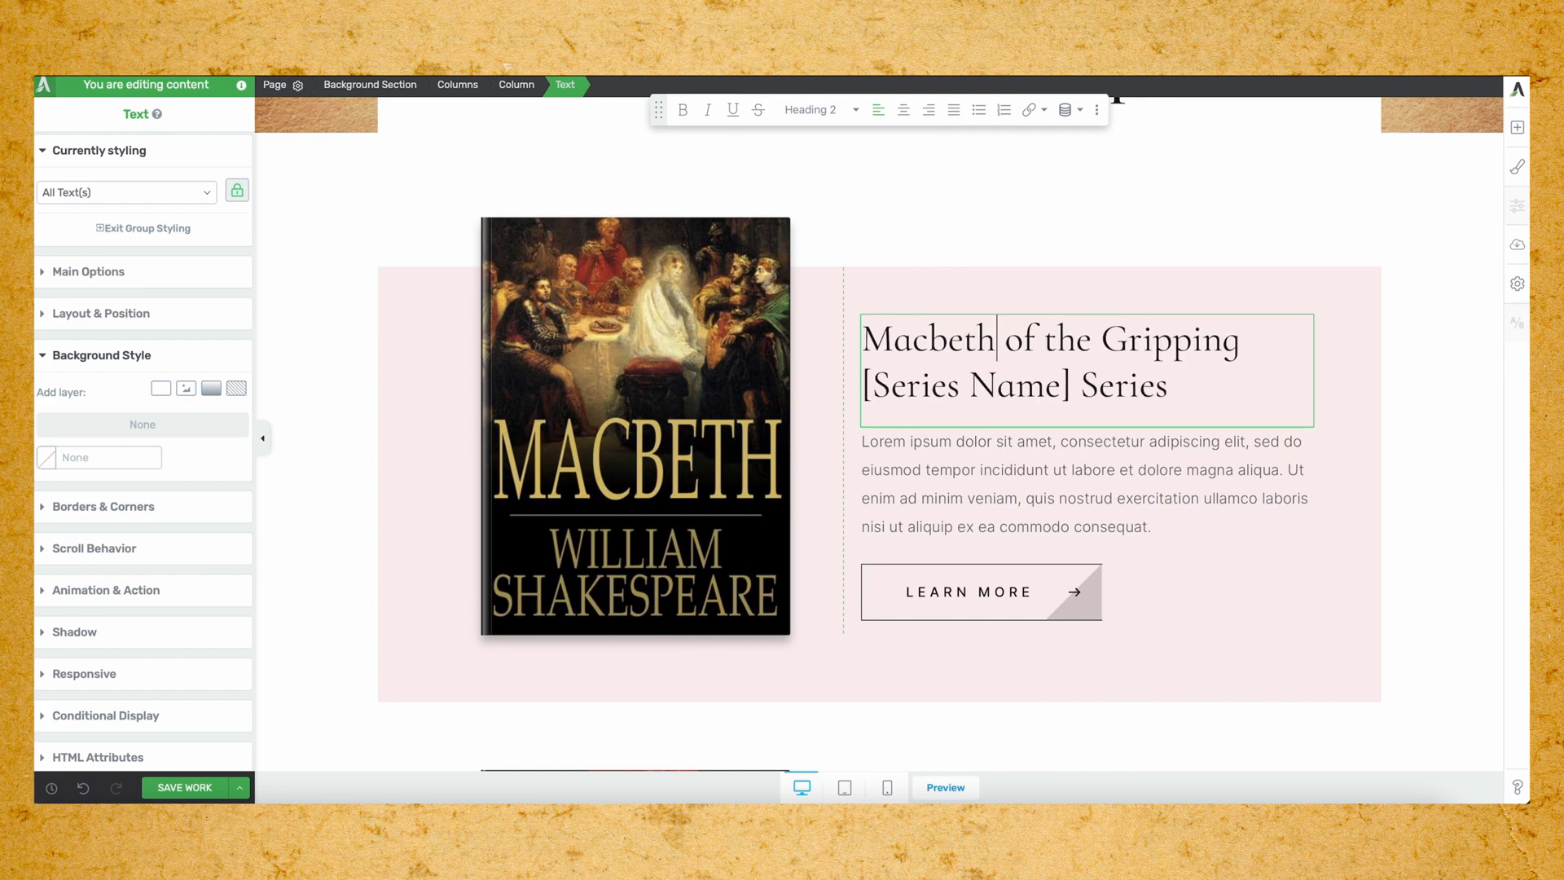
{"action": "left_click_drag", "start_coordinate": [1170, 389], "coordinate": [1011, 355]}
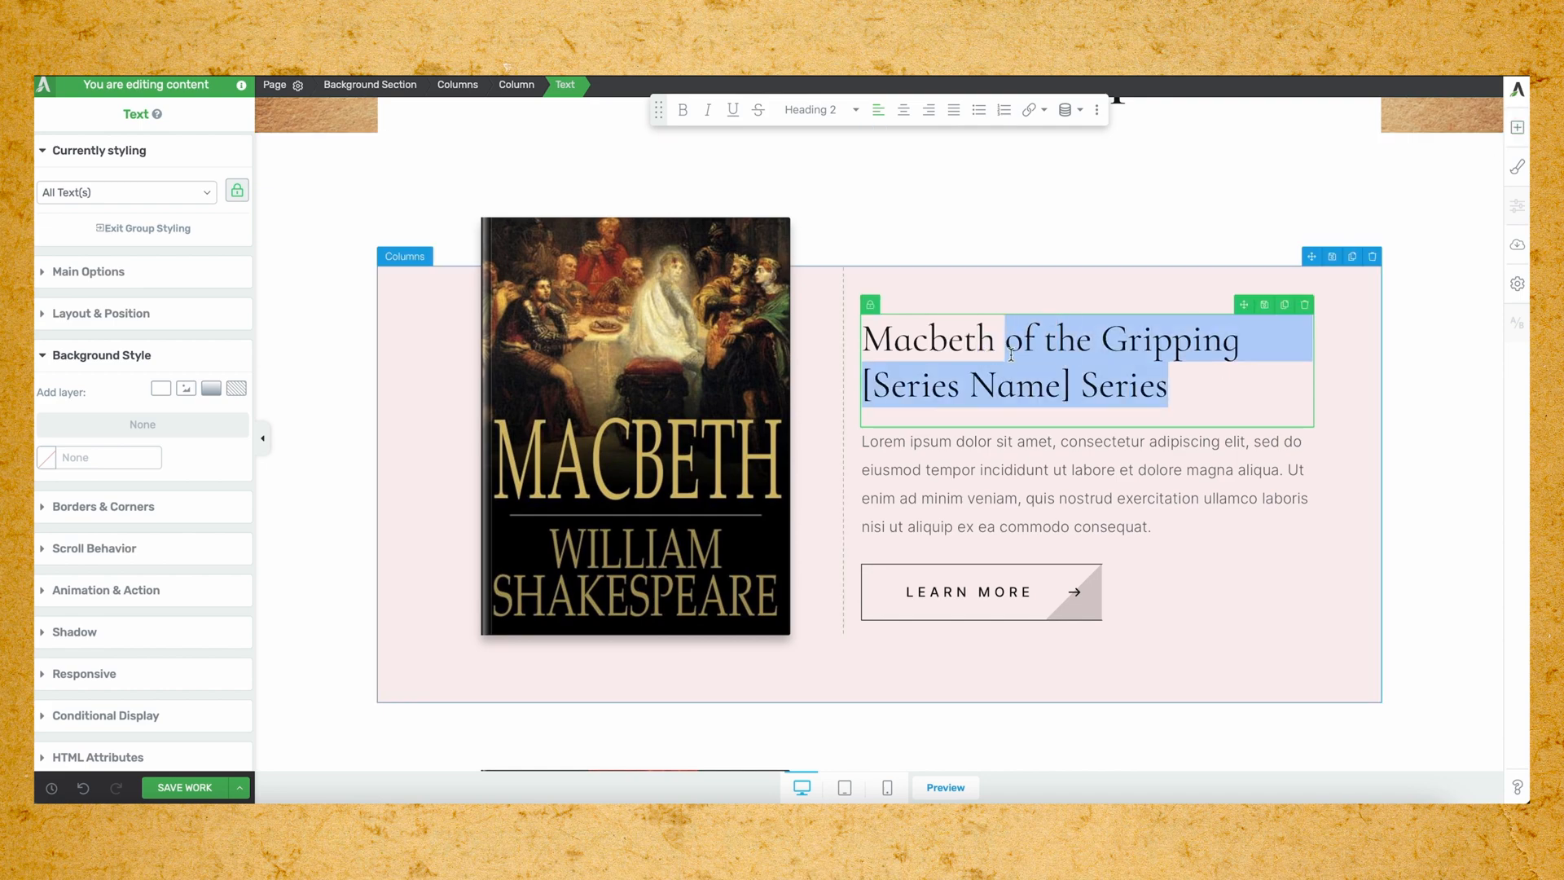
{"action": "key", "text": "BackSpace"}
{"action": "double_click", "coordinate": [1048, 337]}
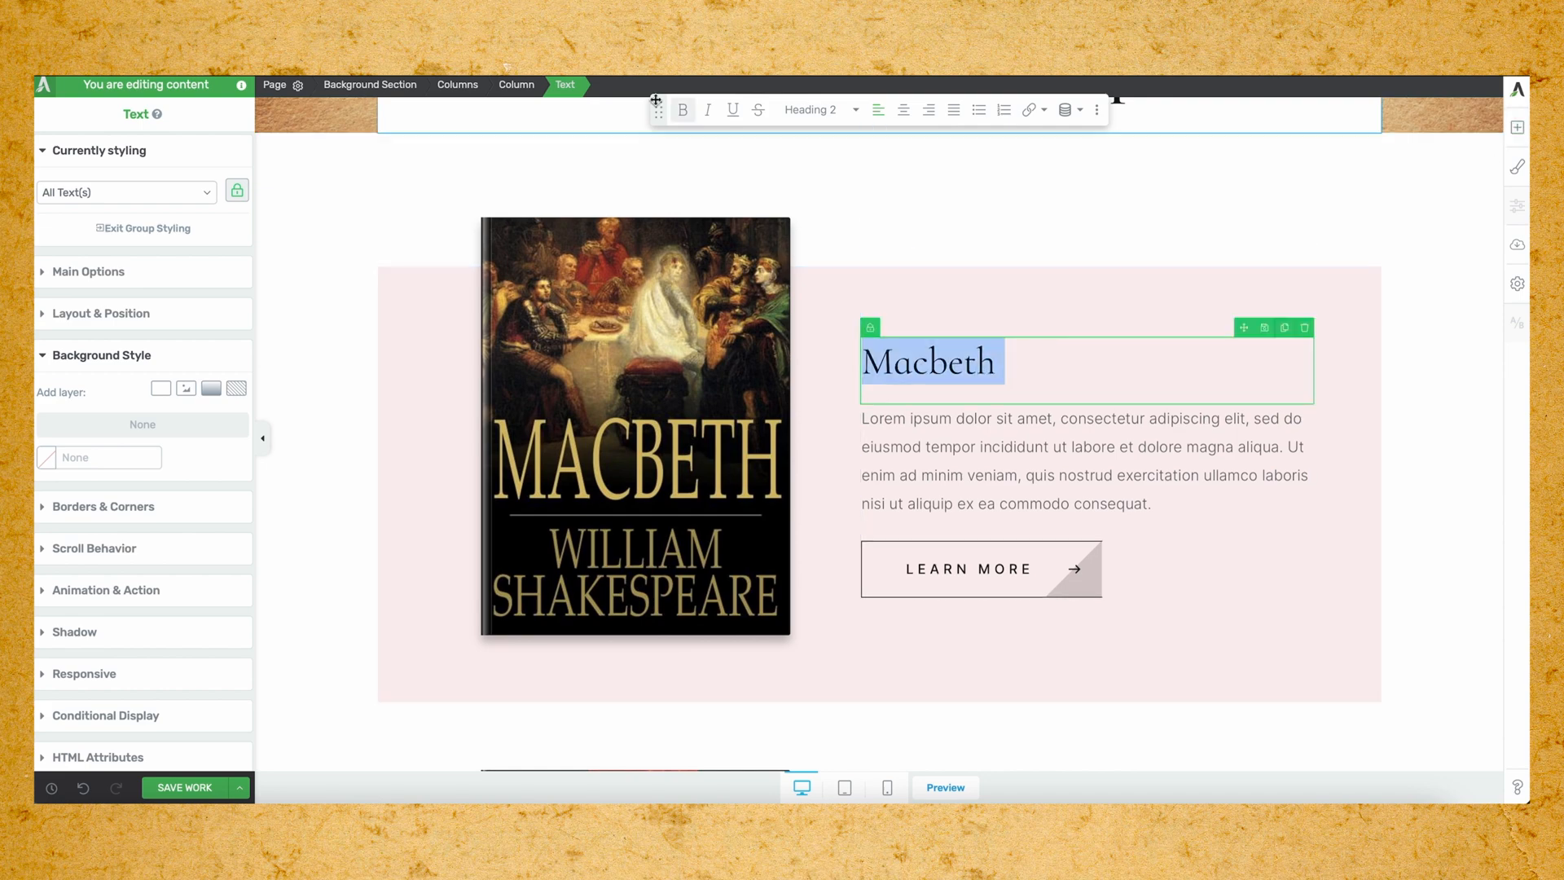
{"action": "left_click", "coordinate": [687, 121]}
{"action": "left_click", "coordinate": [1139, 444]}
Swap the second book's THE CIPHER cover for the Romeo & Juliet image and replace its heading with "Romeo & Juliet" in bold italic.
{"action": "scroll", "coordinate": [1135, 430], "scroll_direction": "down", "scroll_amount": 1}
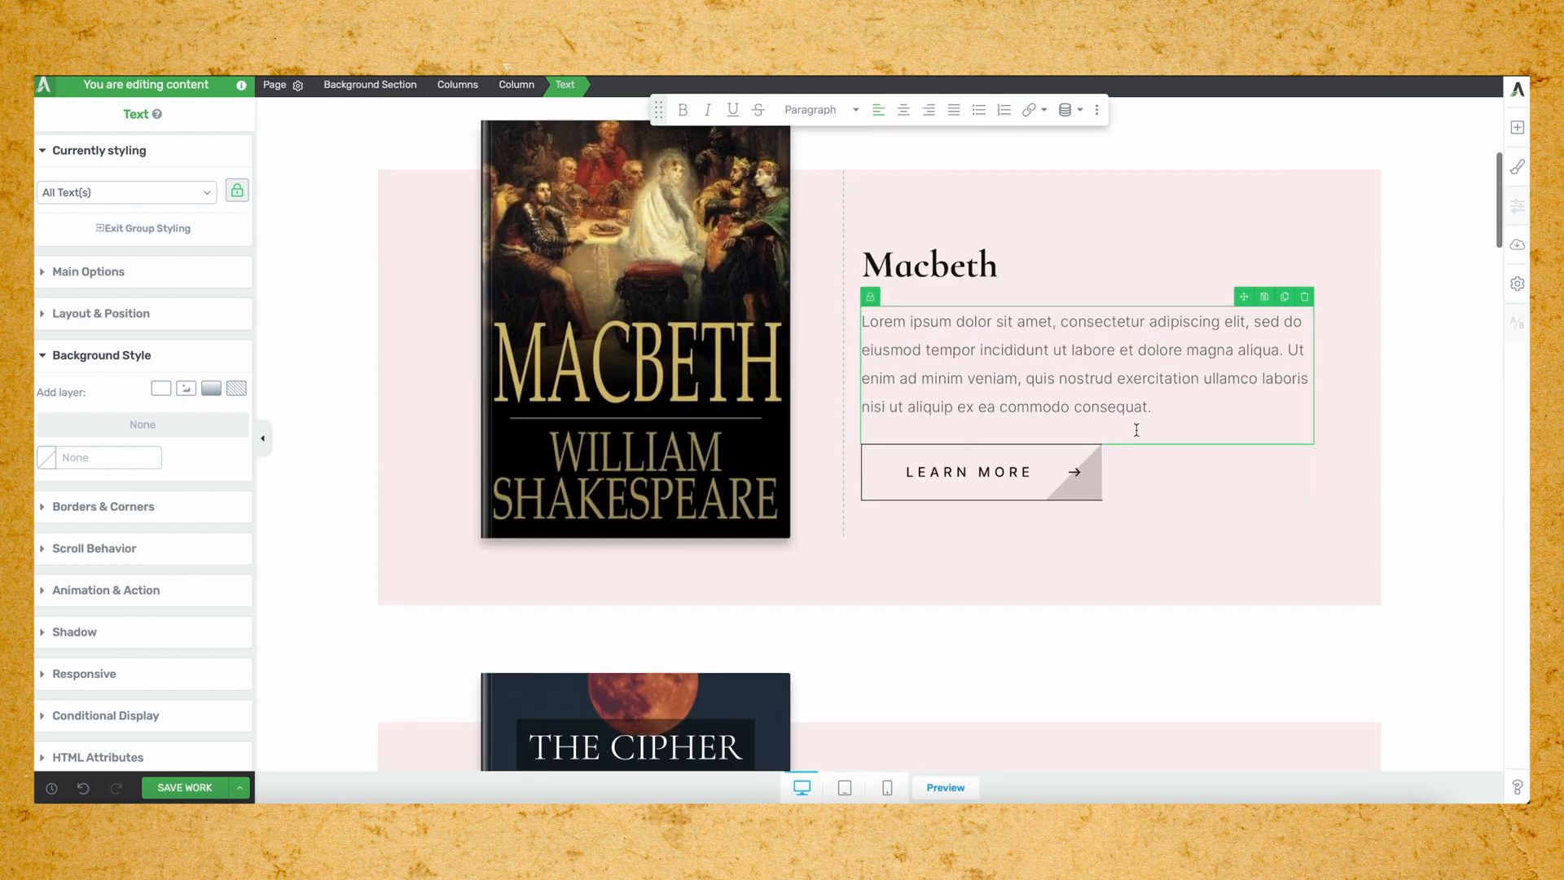
{"action": "scroll", "coordinate": [1138, 438], "scroll_direction": "up", "scroll_amount": 2}
{"action": "scroll", "coordinate": [734, 342], "scroll_direction": "down", "scroll_amount": 6}
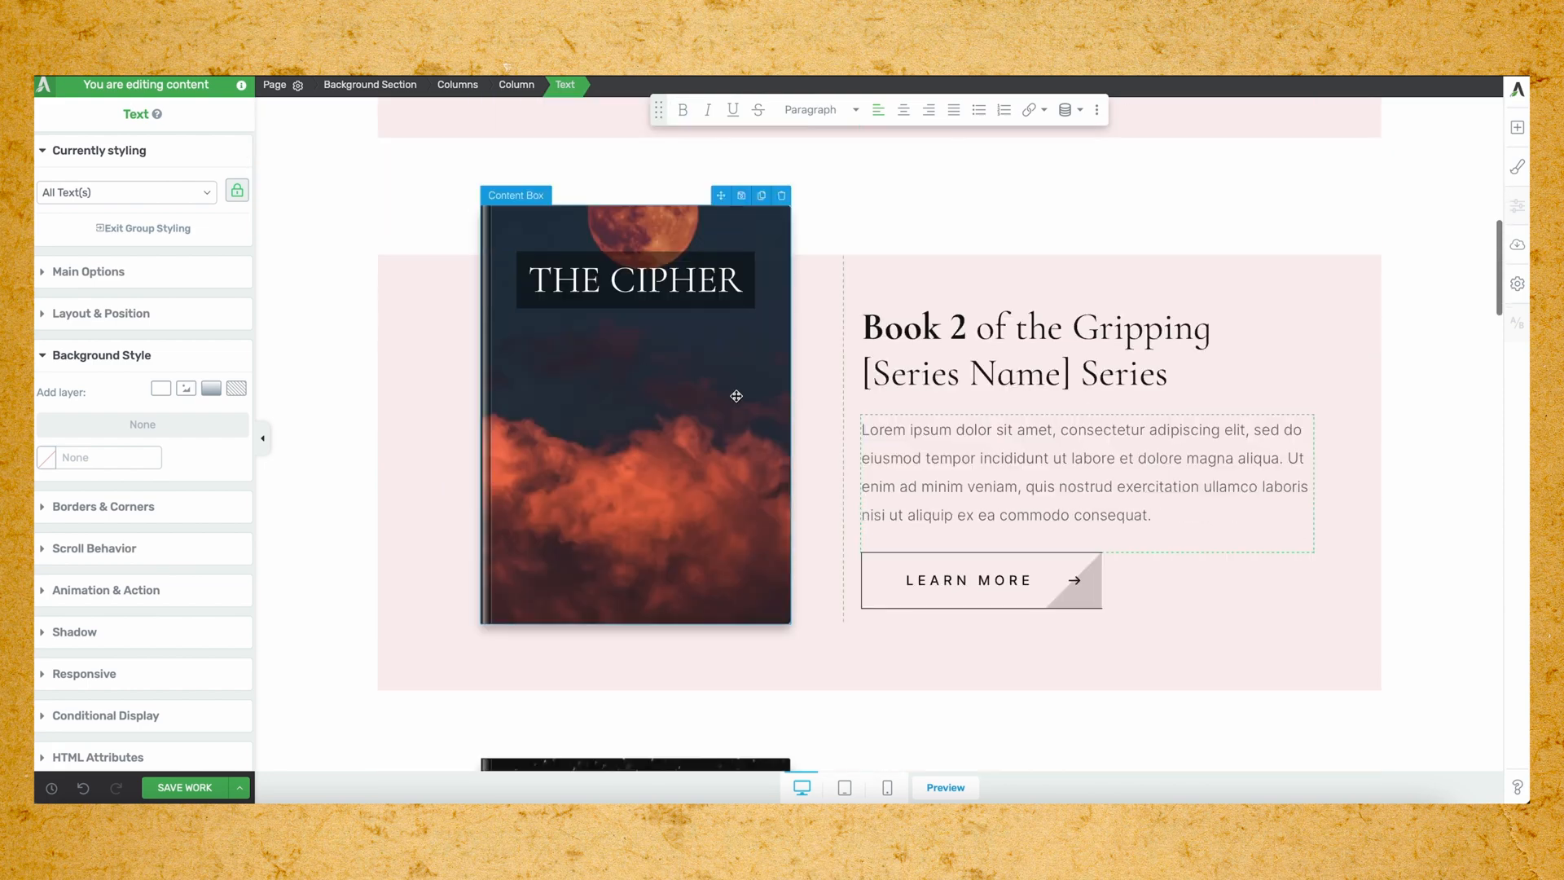
{"action": "left_click", "coordinate": [717, 383]}
{"action": "left_click", "coordinate": [122, 345]}
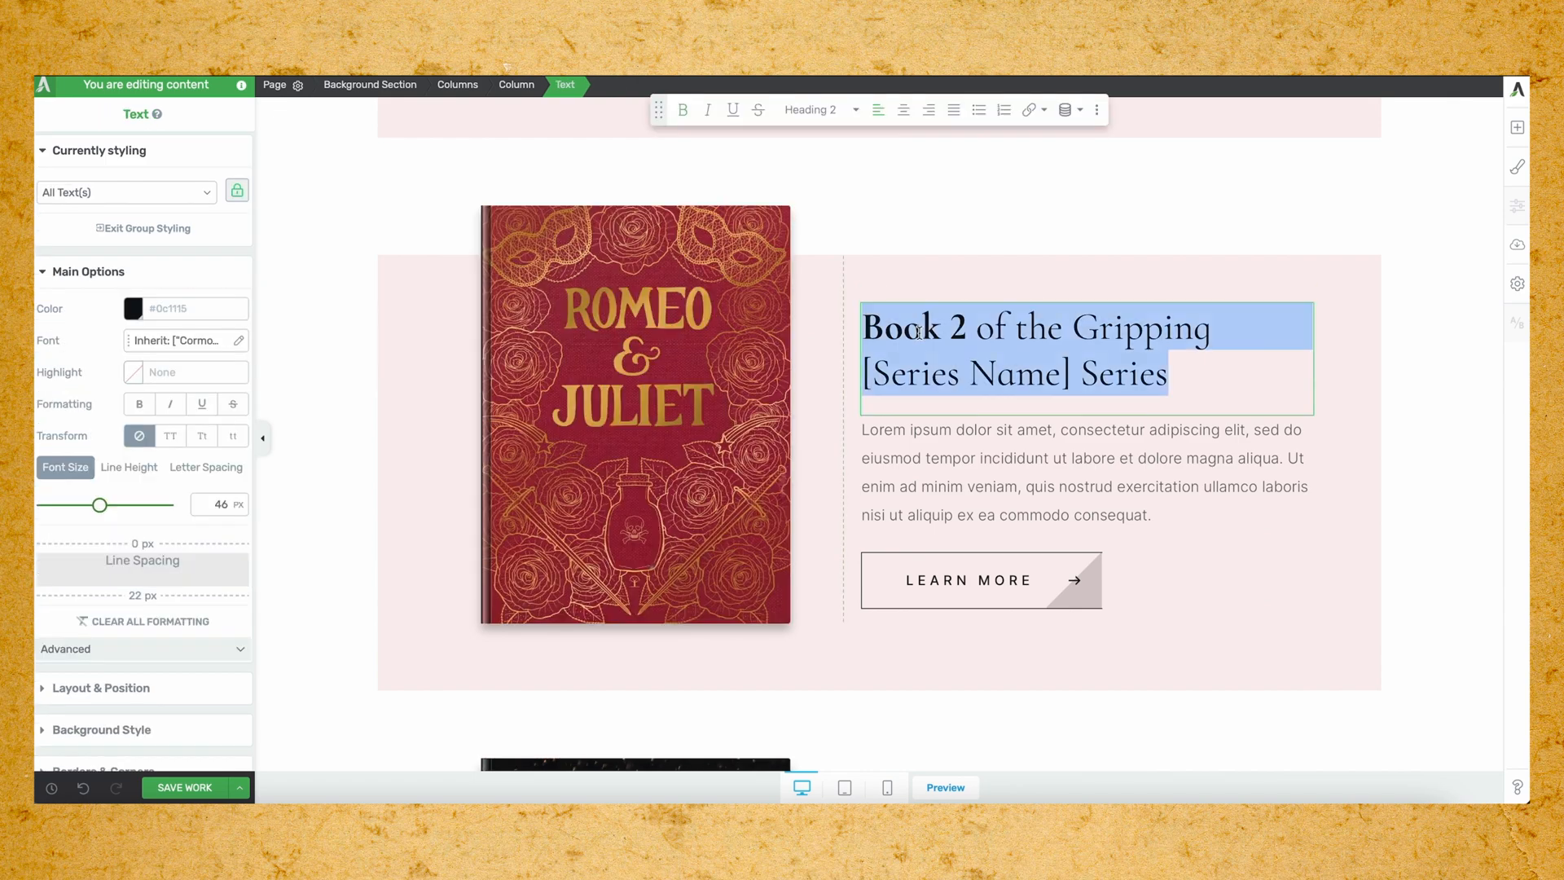
{"action": "type", "text": "R"}
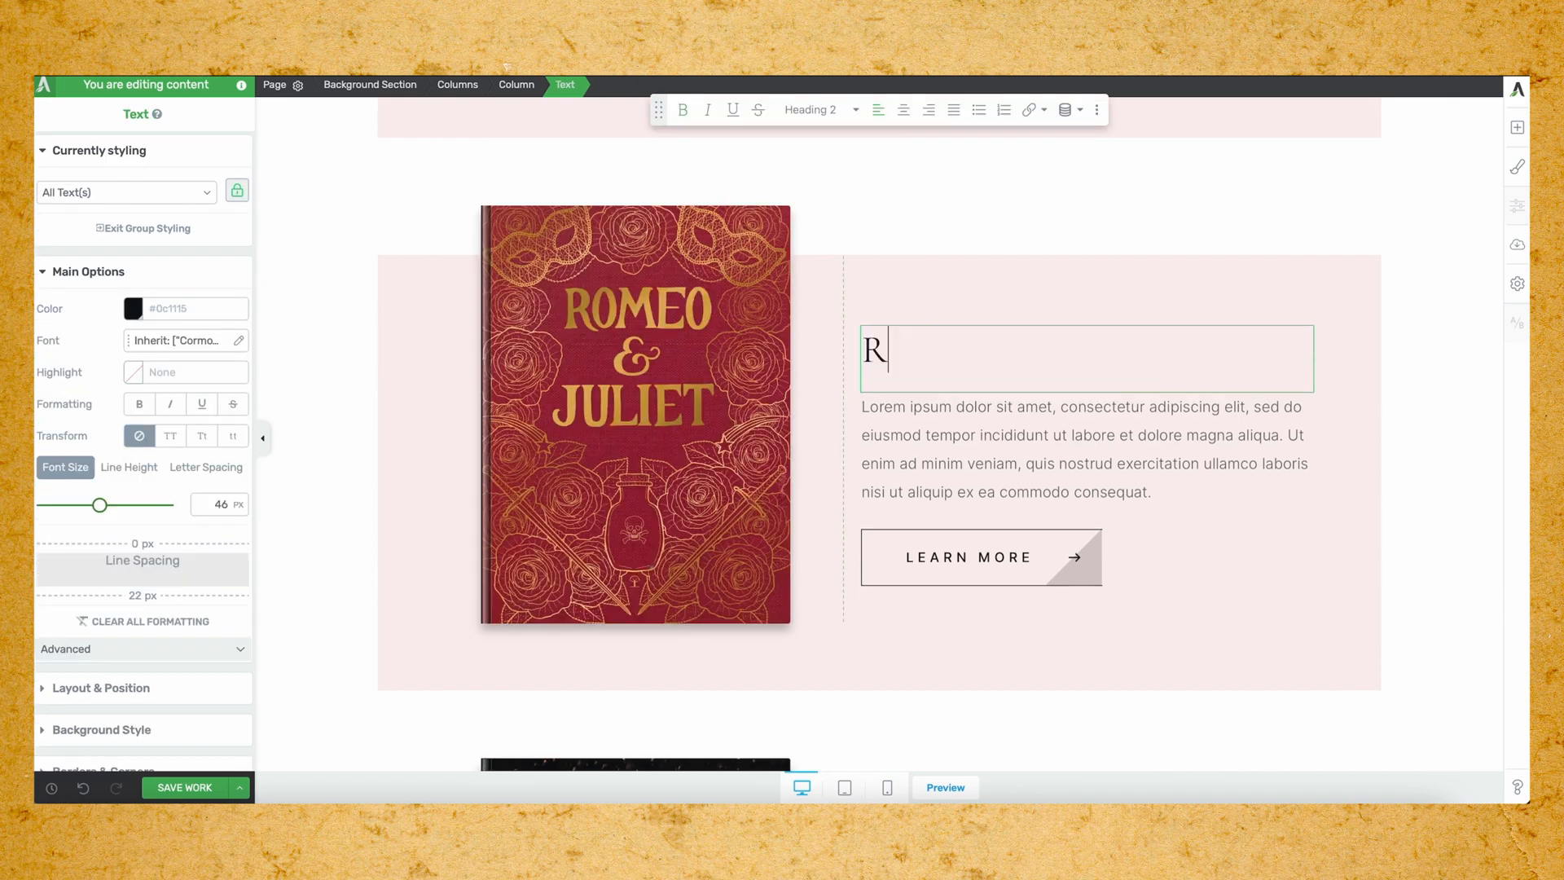
{"action": "type", "text": "omeo & Juliet"}
Italicize the "Macbeth" heading of the first book.
{"action": "scroll", "coordinate": [971, 332], "scroll_direction": "up", "scroll_amount": 6}
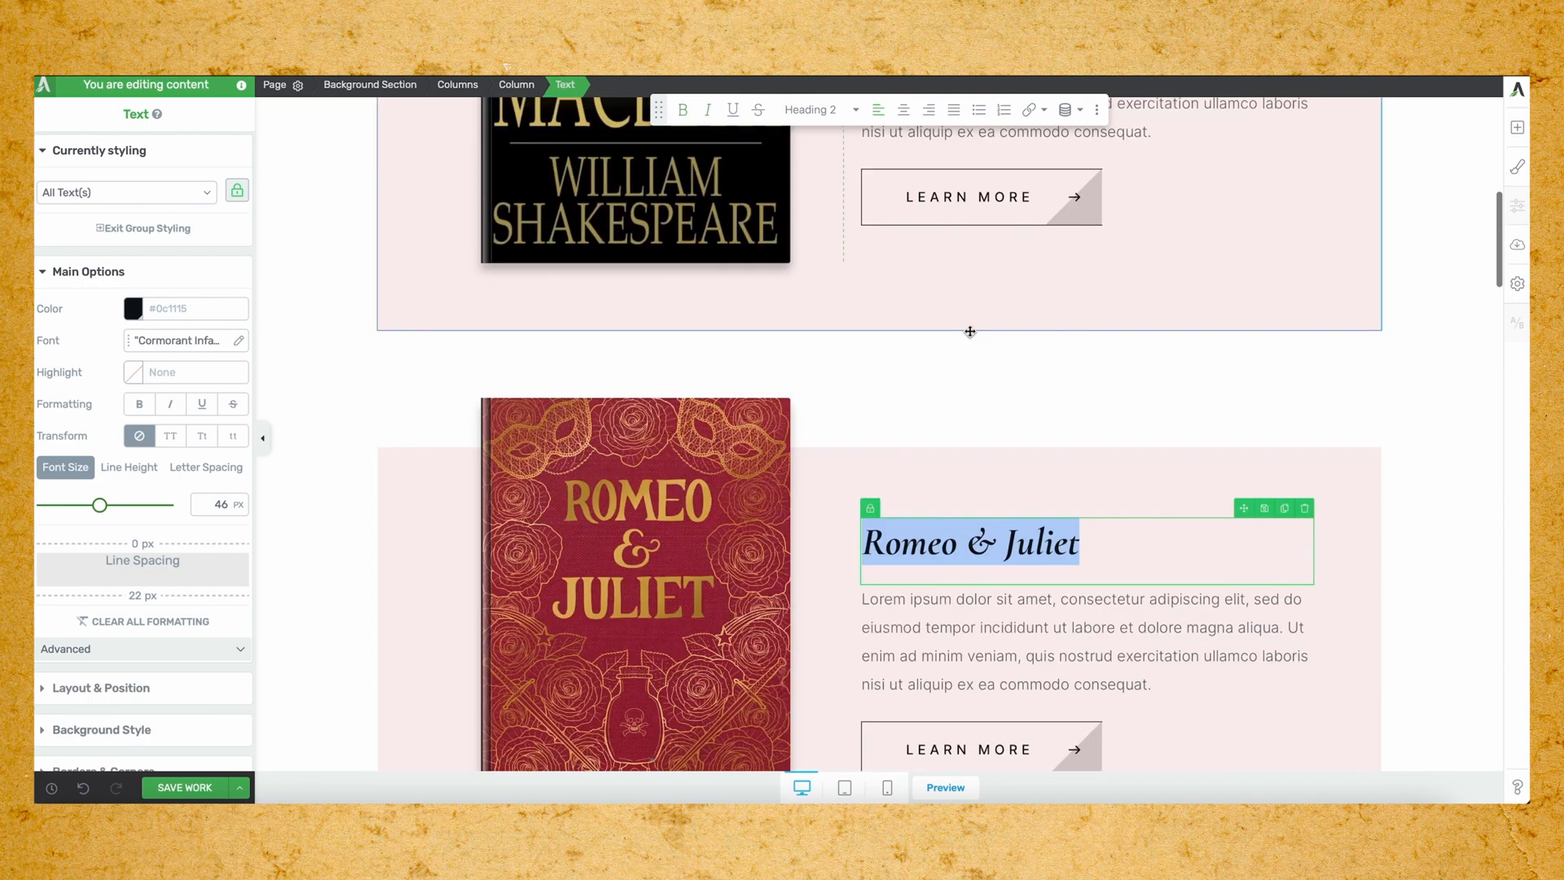
{"action": "double_click", "coordinate": [955, 285]}
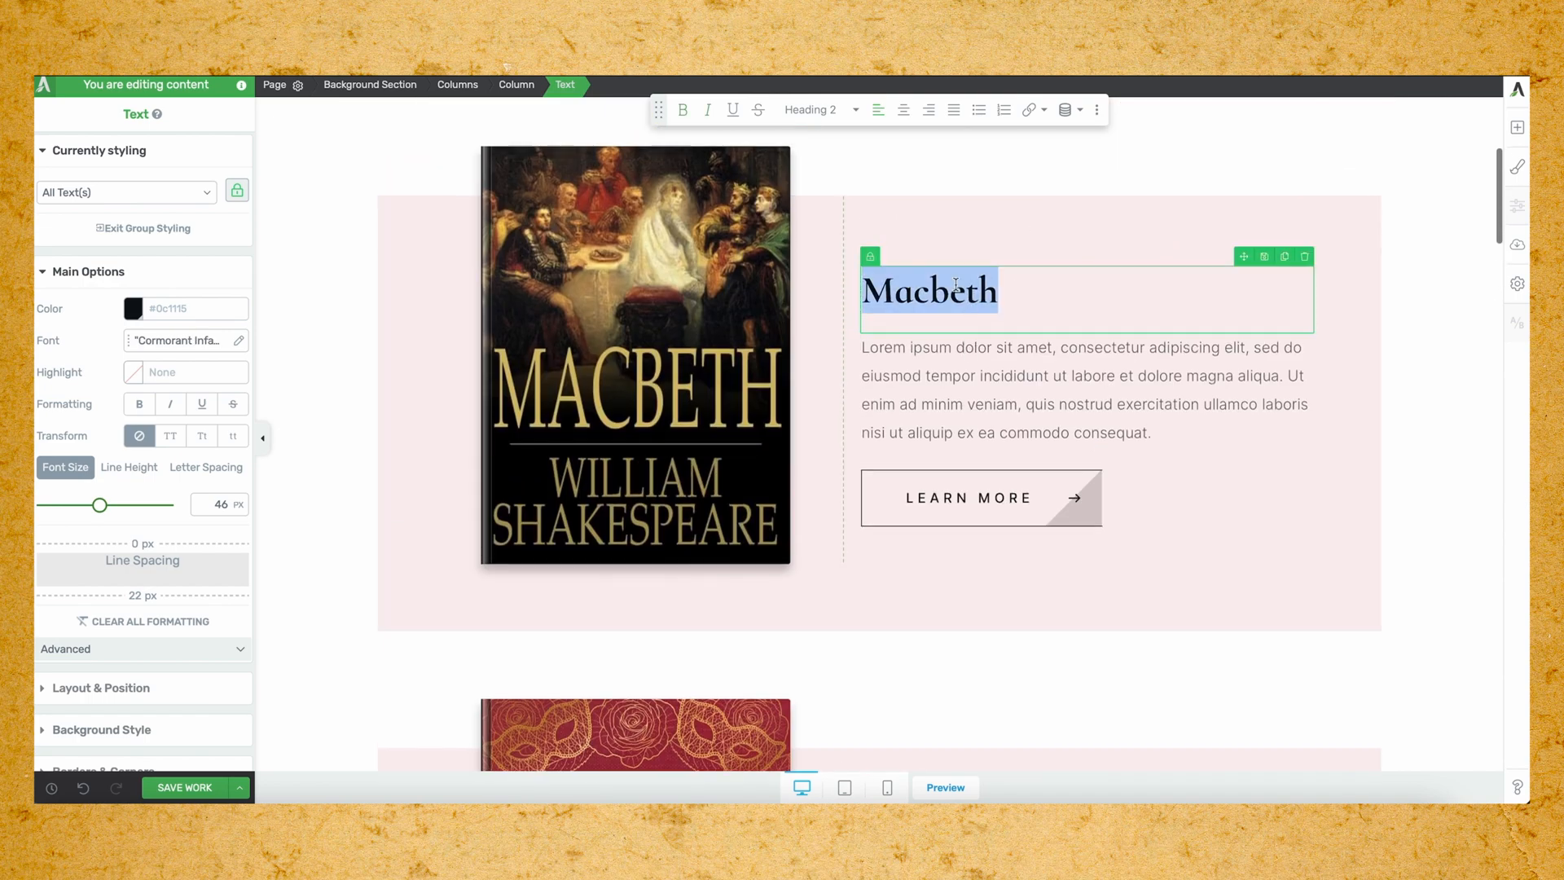
{"action": "left_click", "coordinate": [707, 110]}
{"action": "left_click", "coordinate": [1070, 432]}
Replace the third book's ICARUS cover background with the hamlet.jpg image from the media library.
{"action": "scroll", "coordinate": [1132, 562], "scroll_direction": "down", "scroll_amount": 1}
{"action": "scroll", "coordinate": [1132, 562], "scroll_direction": "down", "scroll_amount": 13}
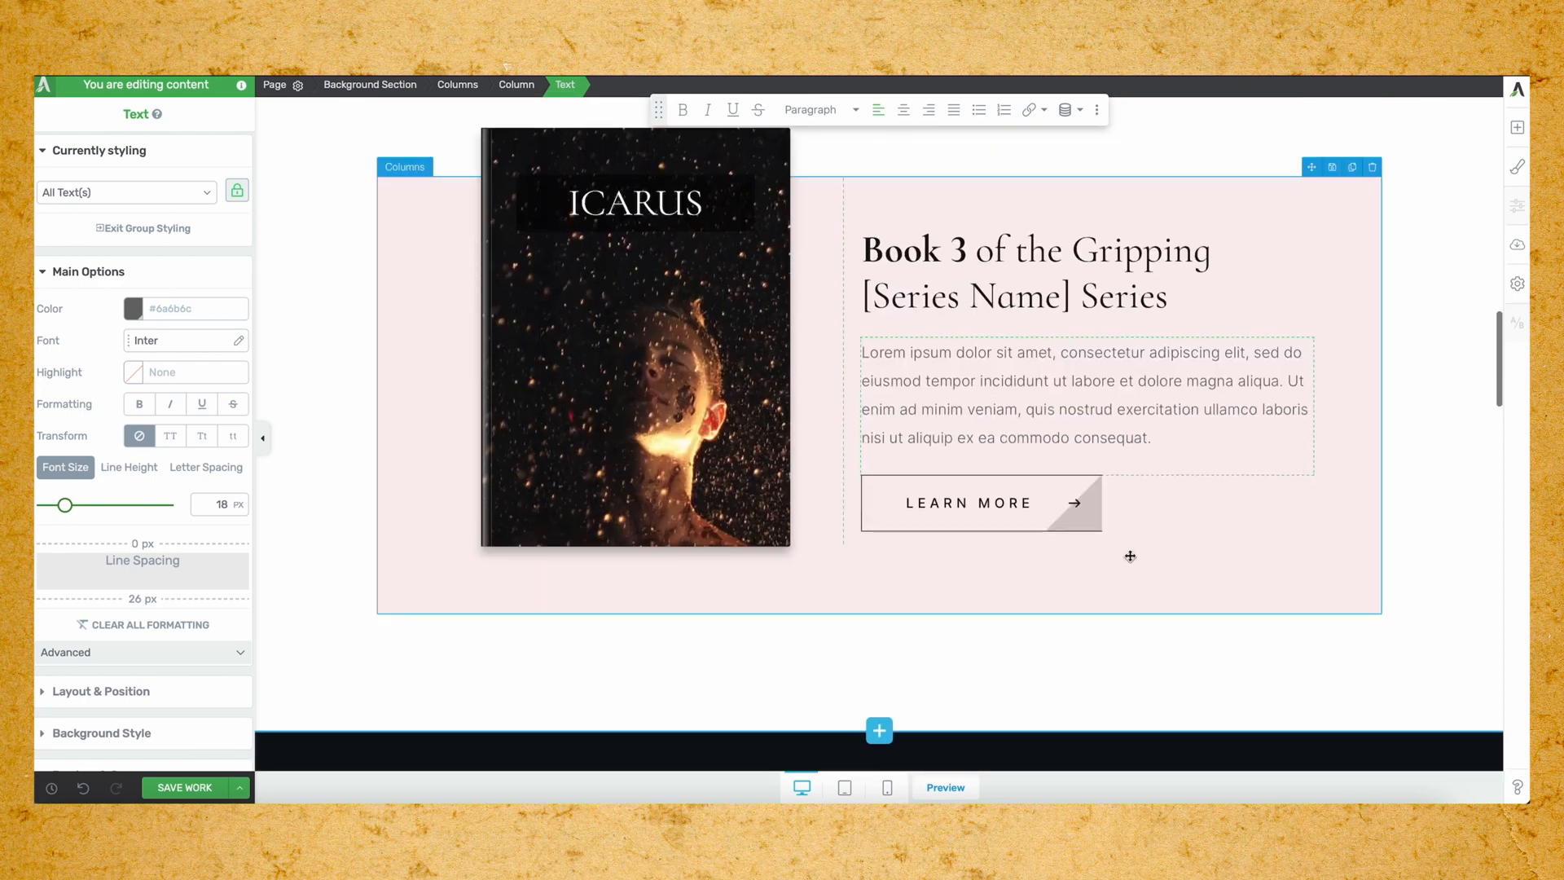
{"action": "left_click", "coordinate": [774, 291]}
{"action": "left_click", "coordinate": [228, 571]}
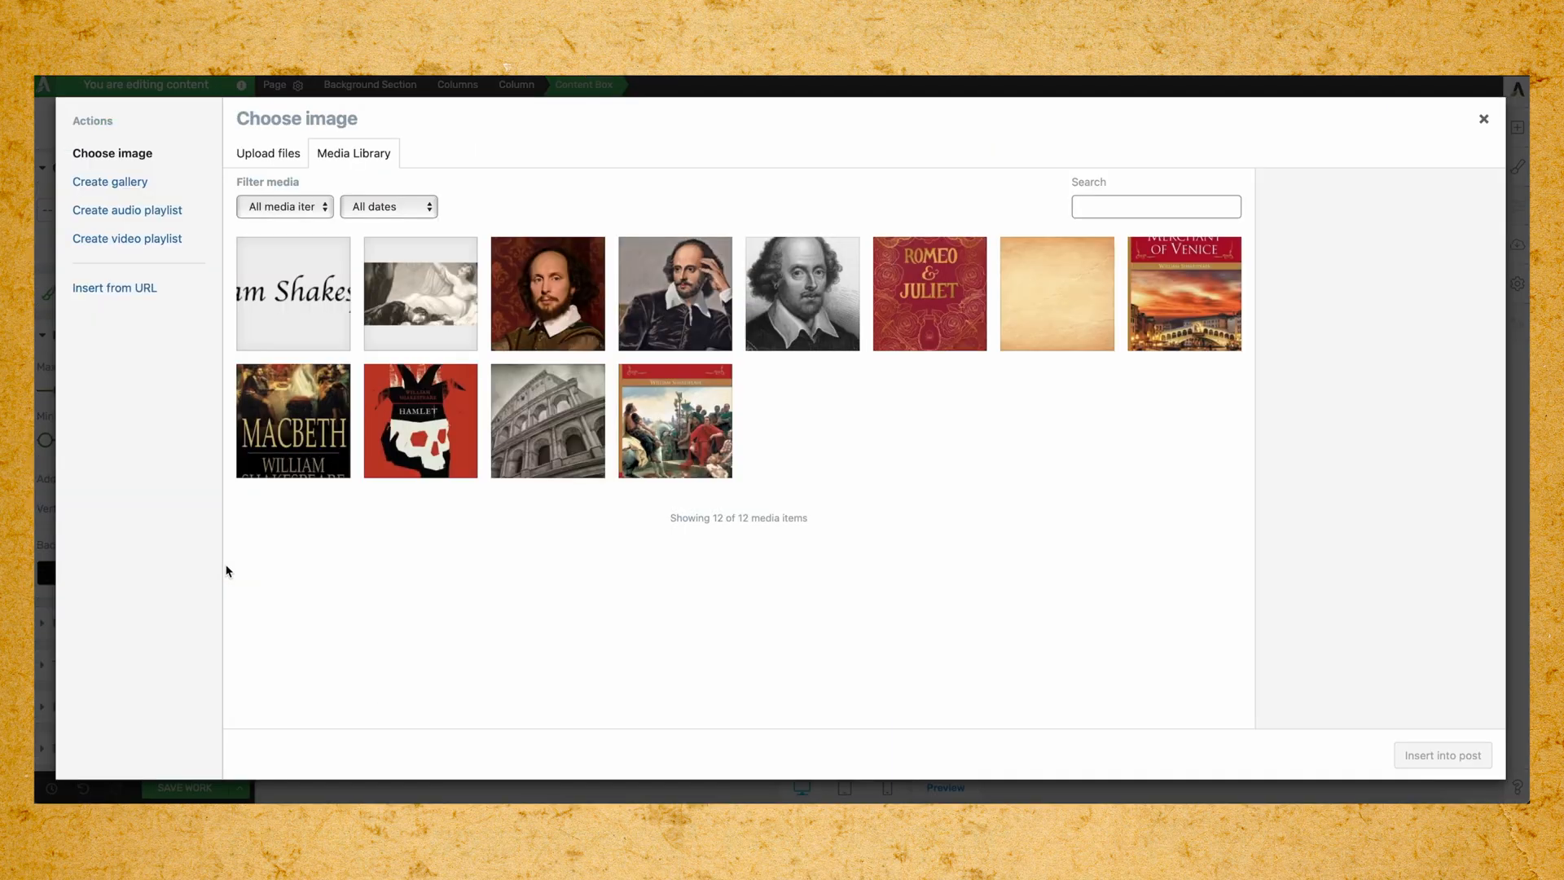
{"action": "left_click", "coordinate": [476, 445]}
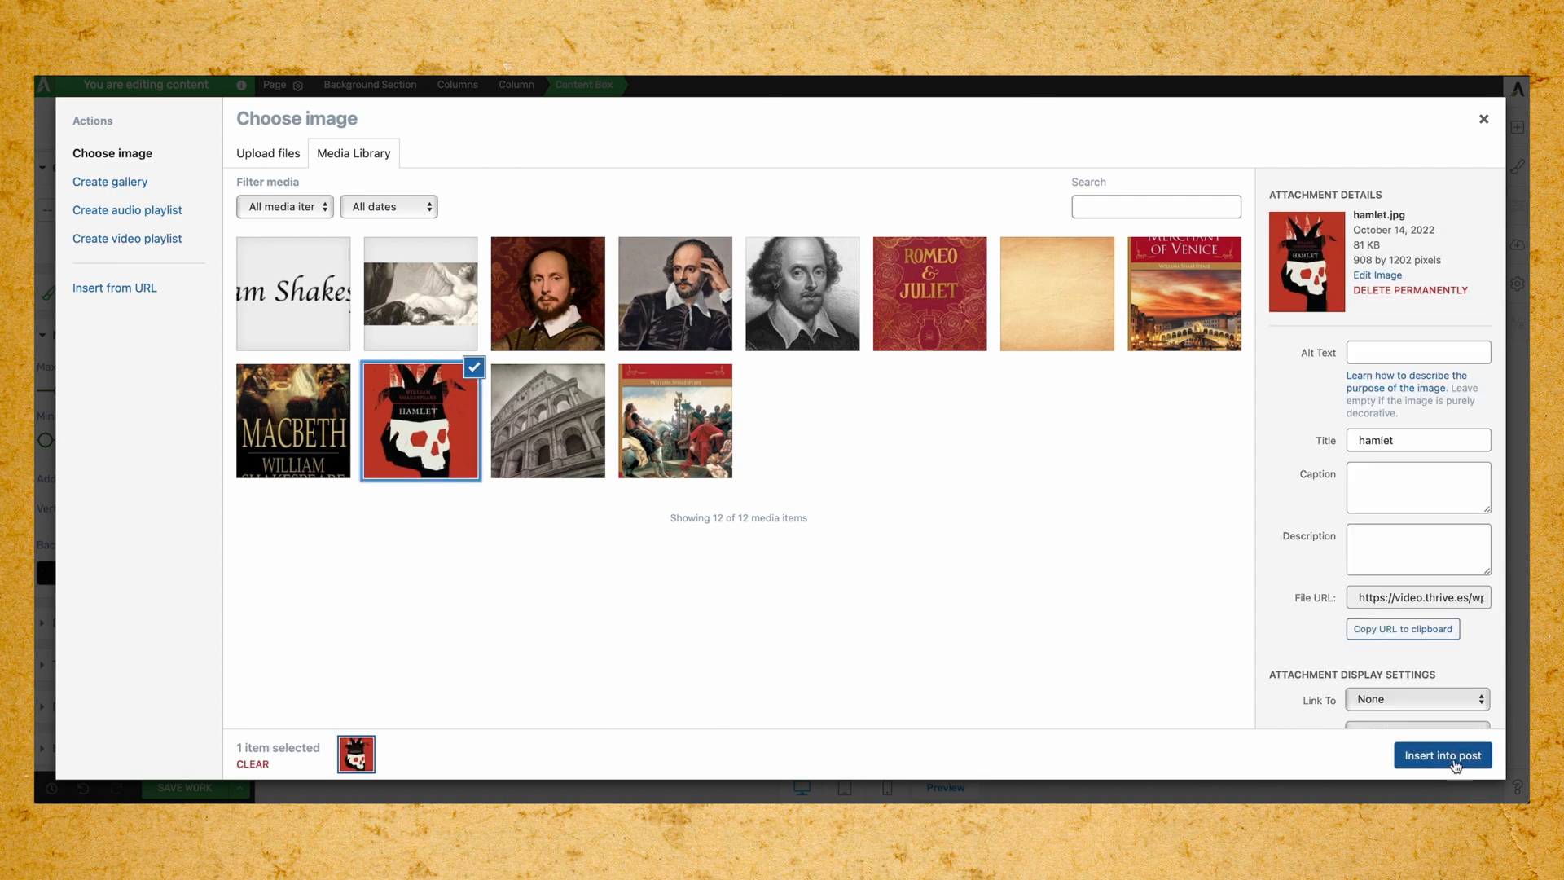
{"action": "left_click", "coordinate": [1439, 756]}
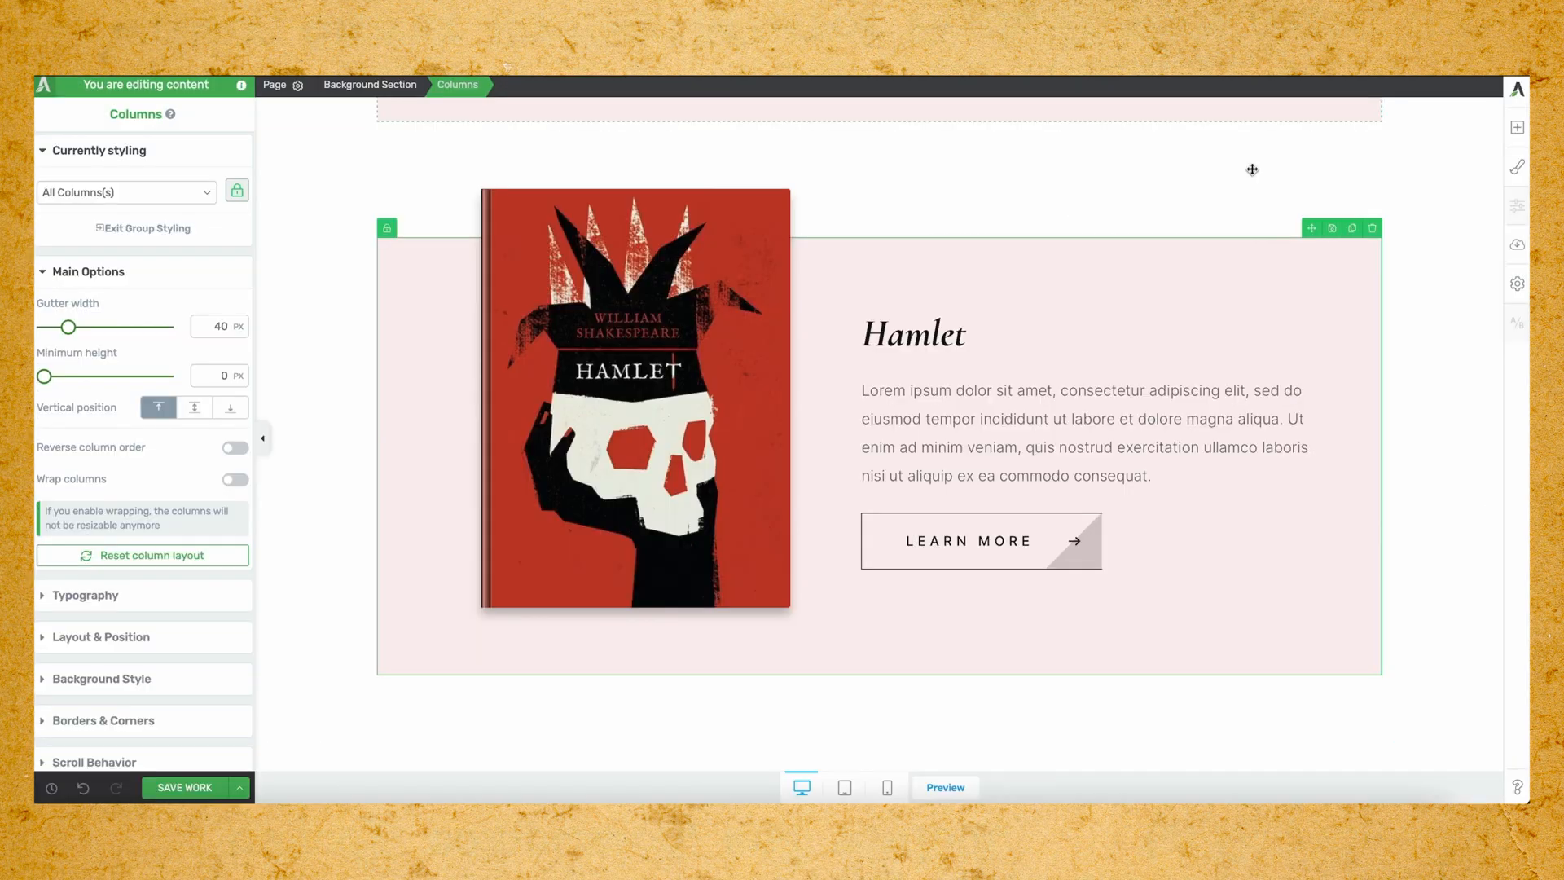
Duplicate the Hamlet book's columns and open the copy's cover background image for replacement.
{"action": "left_click", "coordinate": [1352, 229]}
{"action": "scroll", "coordinate": [929, 464], "scroll_direction": "down", "scroll_amount": 5}
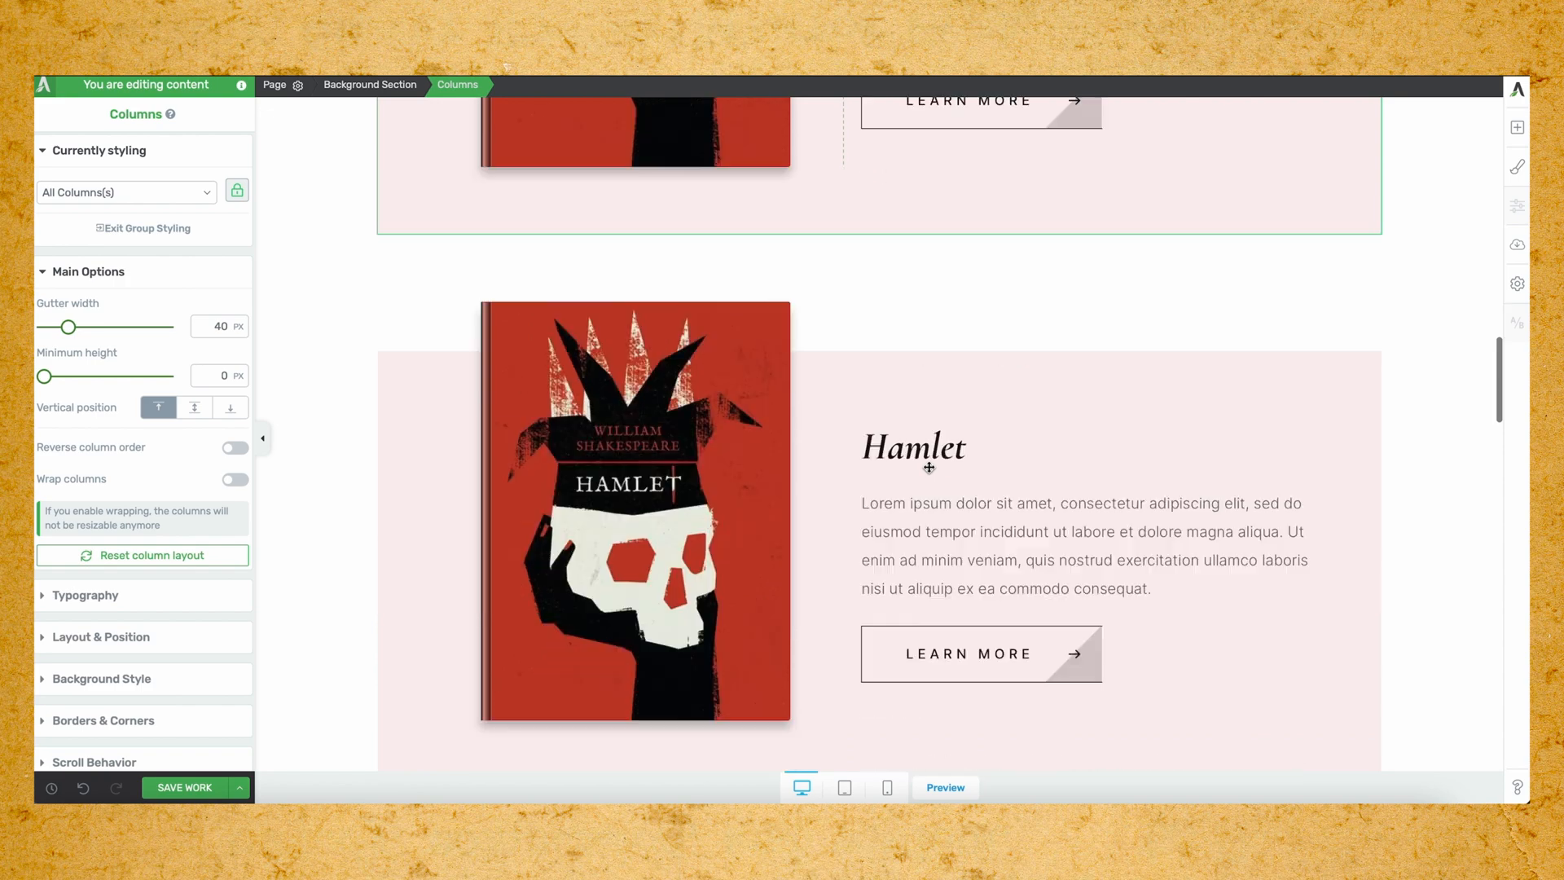
{"action": "scroll", "coordinate": [562, 492], "scroll_direction": "up", "scroll_amount": 8}
{"action": "scroll", "coordinate": [579, 495], "scroll_direction": "down", "scroll_amount": 10}
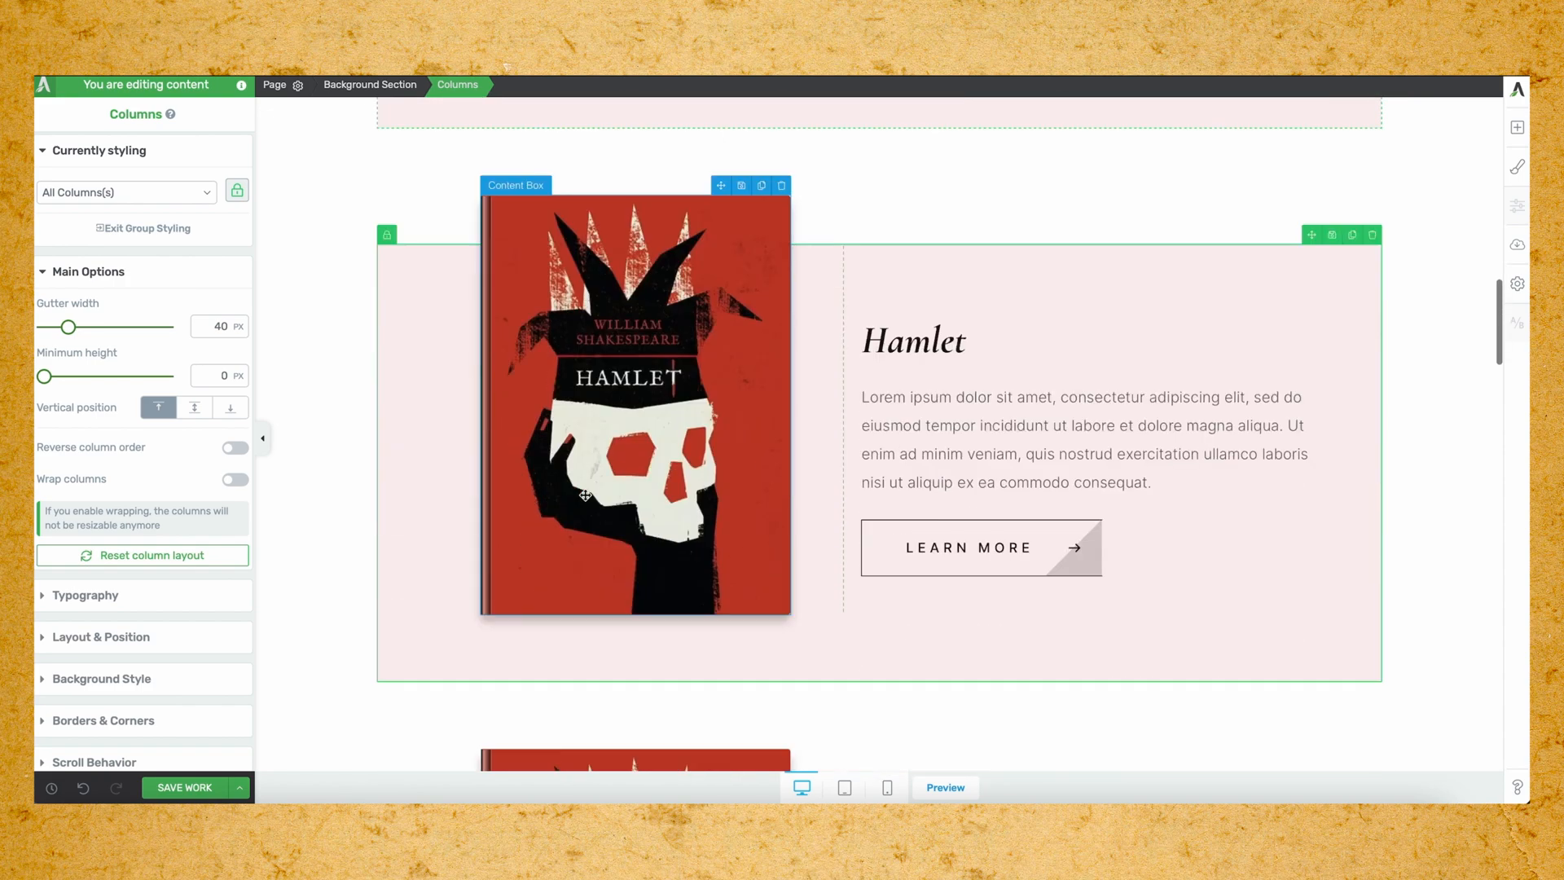
{"action": "left_click", "coordinate": [697, 229]}
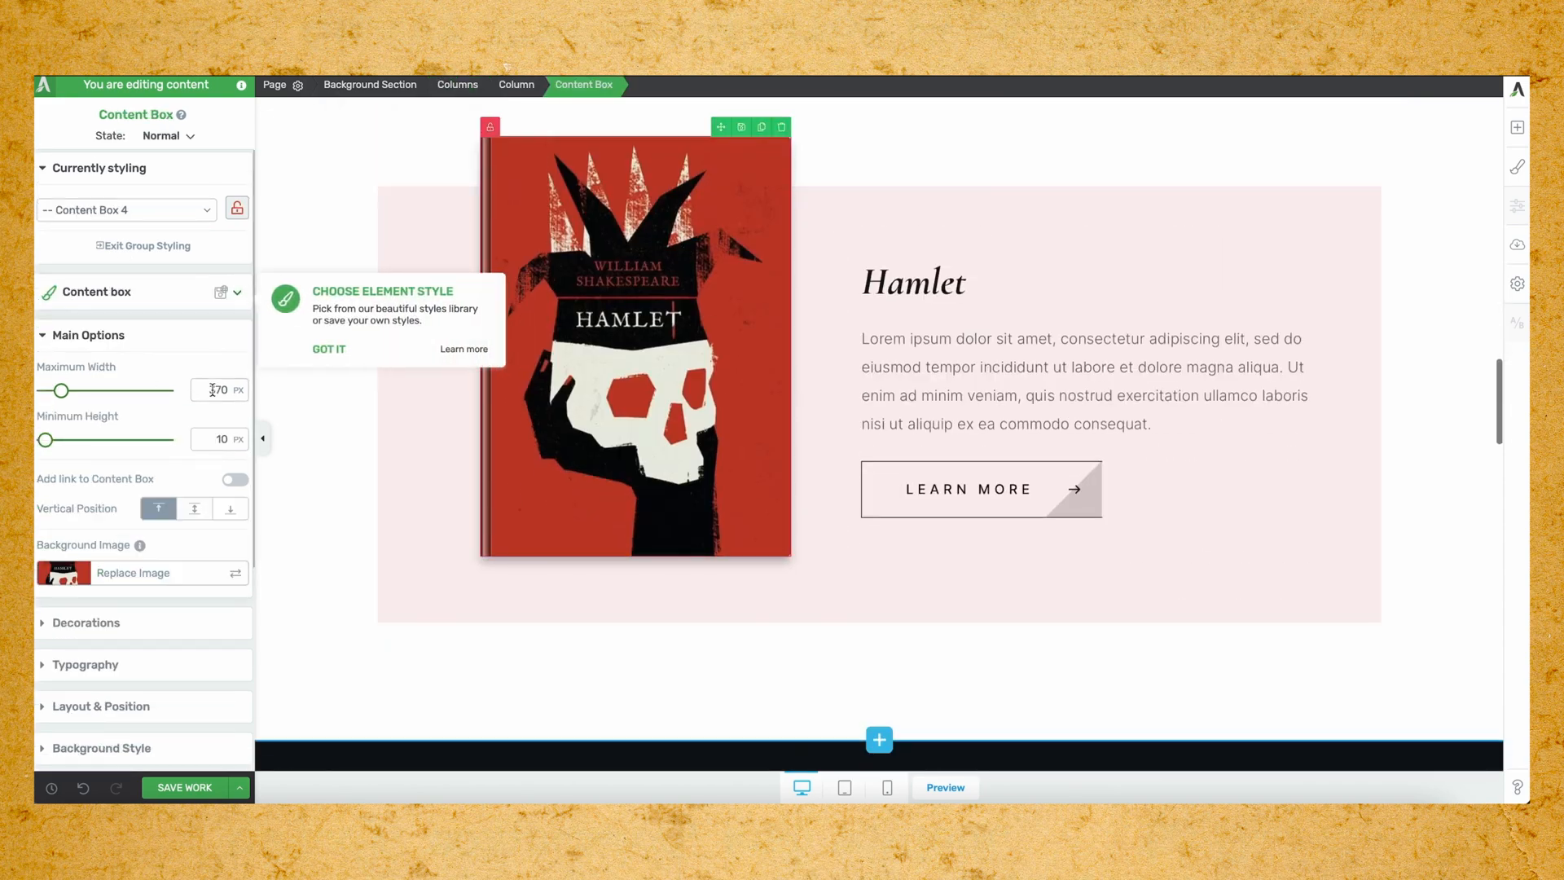
{"action": "left_click", "coordinate": [237, 577]}
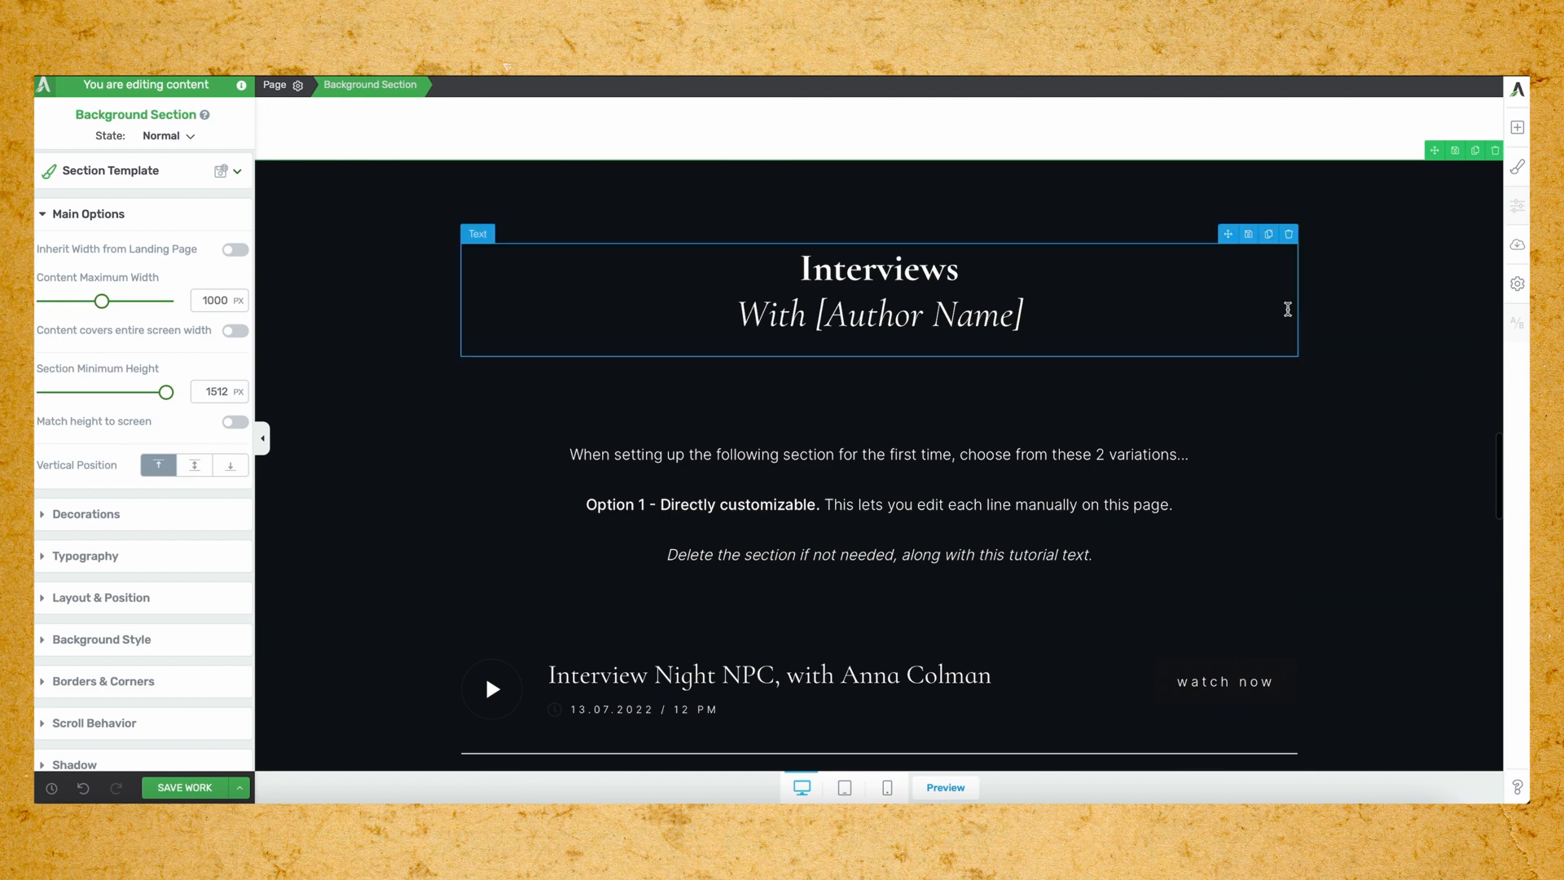
Delete the dark Interviews section below the book list.
{"action": "scroll", "coordinate": [1410, 380], "scroll_direction": "down", "scroll_amount": 1}
{"action": "scroll", "coordinate": [1390, 381], "scroll_direction": "up", "scroll_amount": 1}
{"action": "scroll", "coordinate": [1385, 389], "scroll_direction": "down", "scroll_amount": 1}
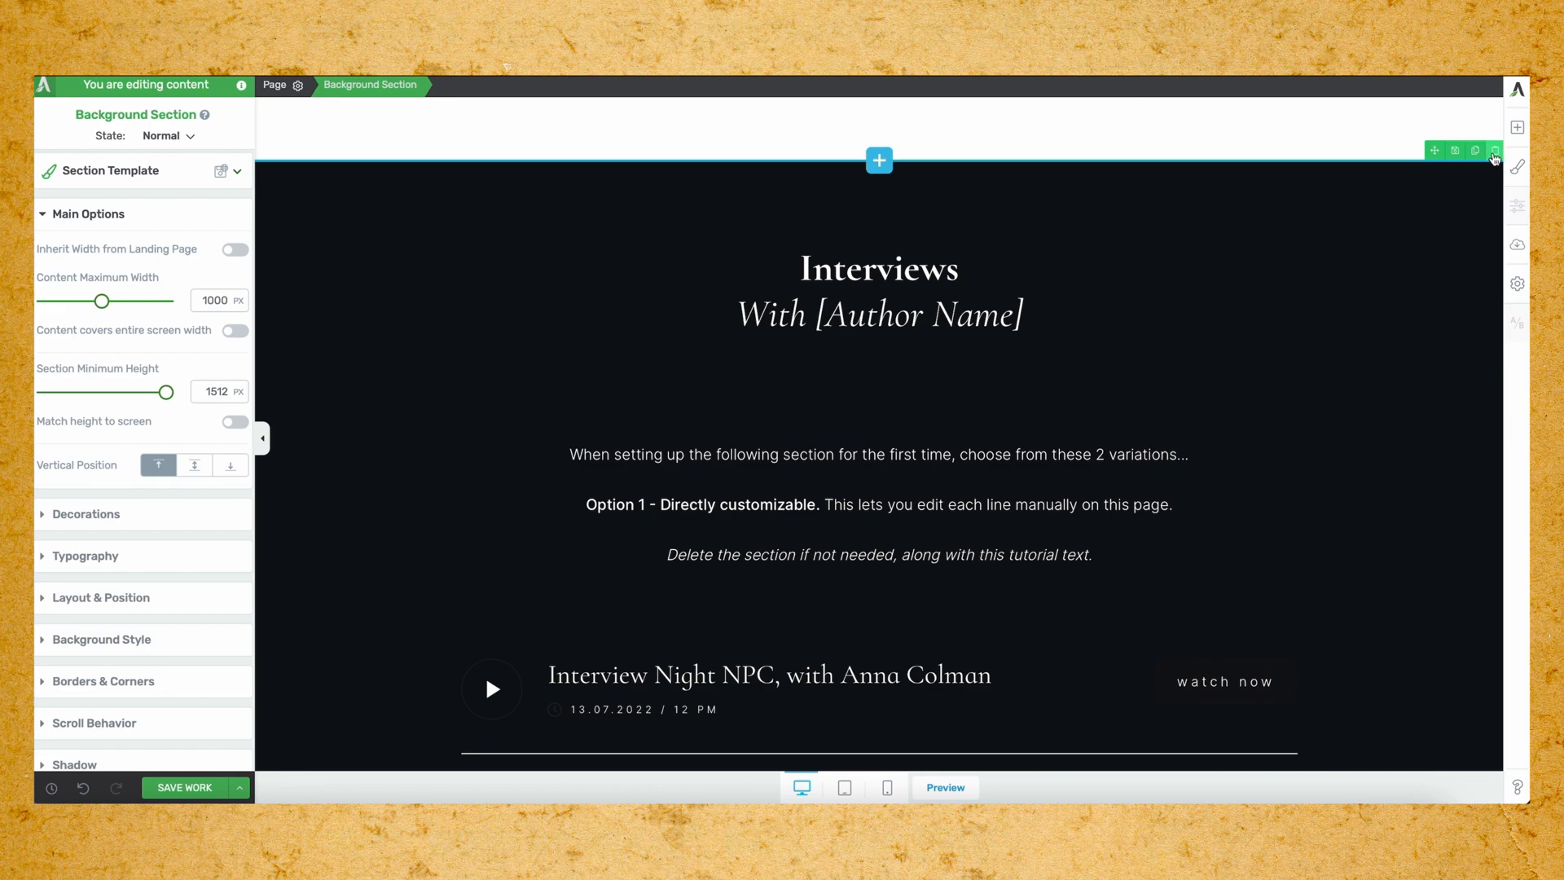
{"action": "left_click", "coordinate": [1495, 152]}
{"action": "scroll", "coordinate": [807, 277], "scroll_direction": "up", "scroll_amount": 2}
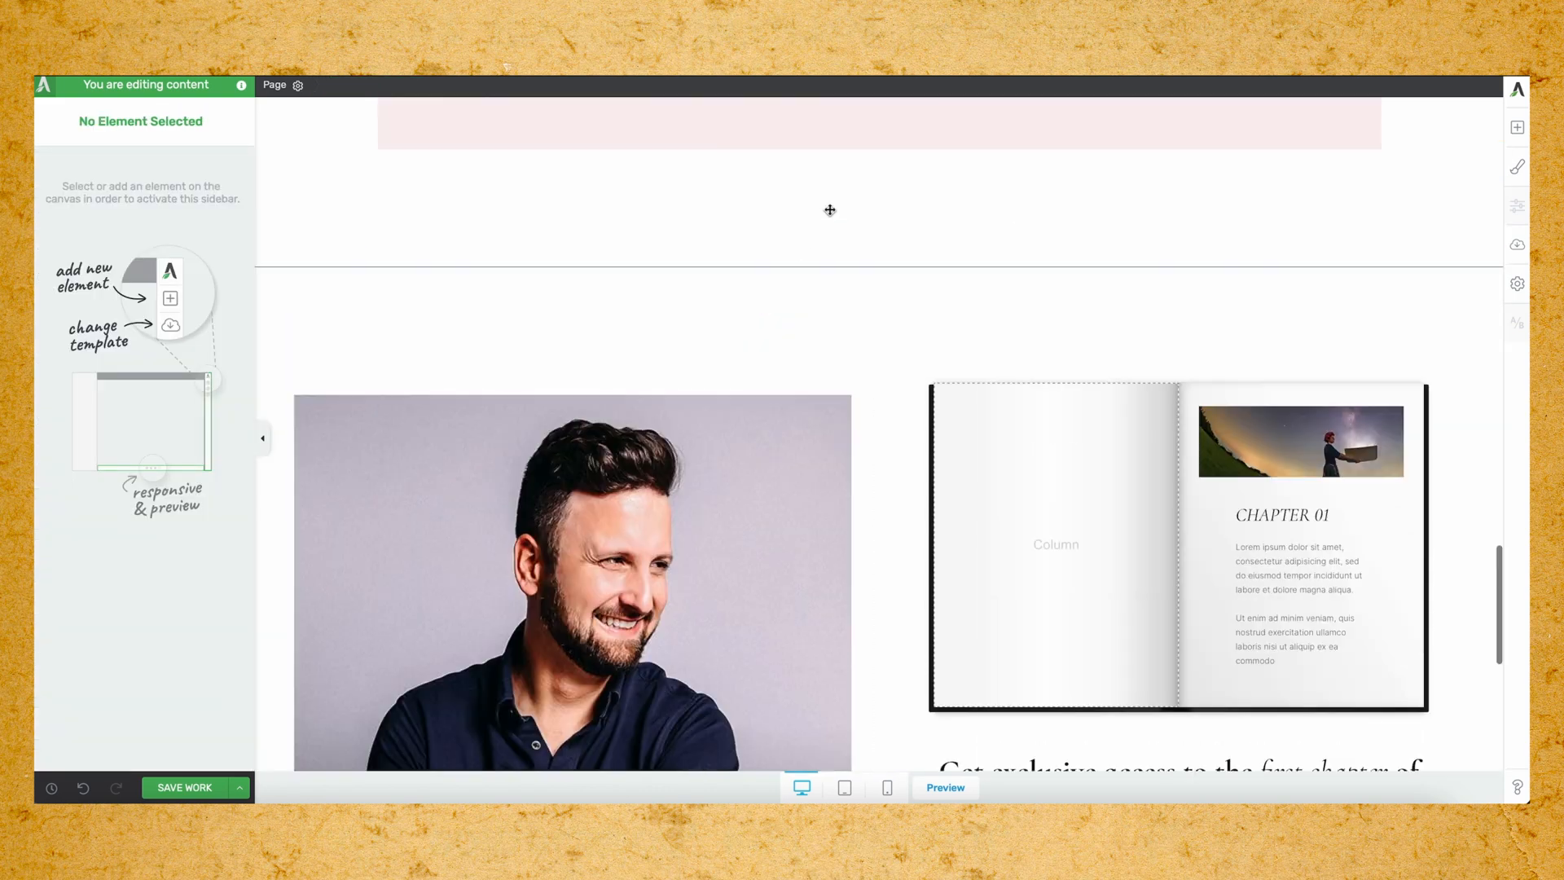
Insert the Bookwise Statistics block with the three-figure banner between the book list and the sign-up section.
{"action": "left_click", "coordinate": [880, 266]}
{"action": "left_click", "coordinate": [190, 468]}
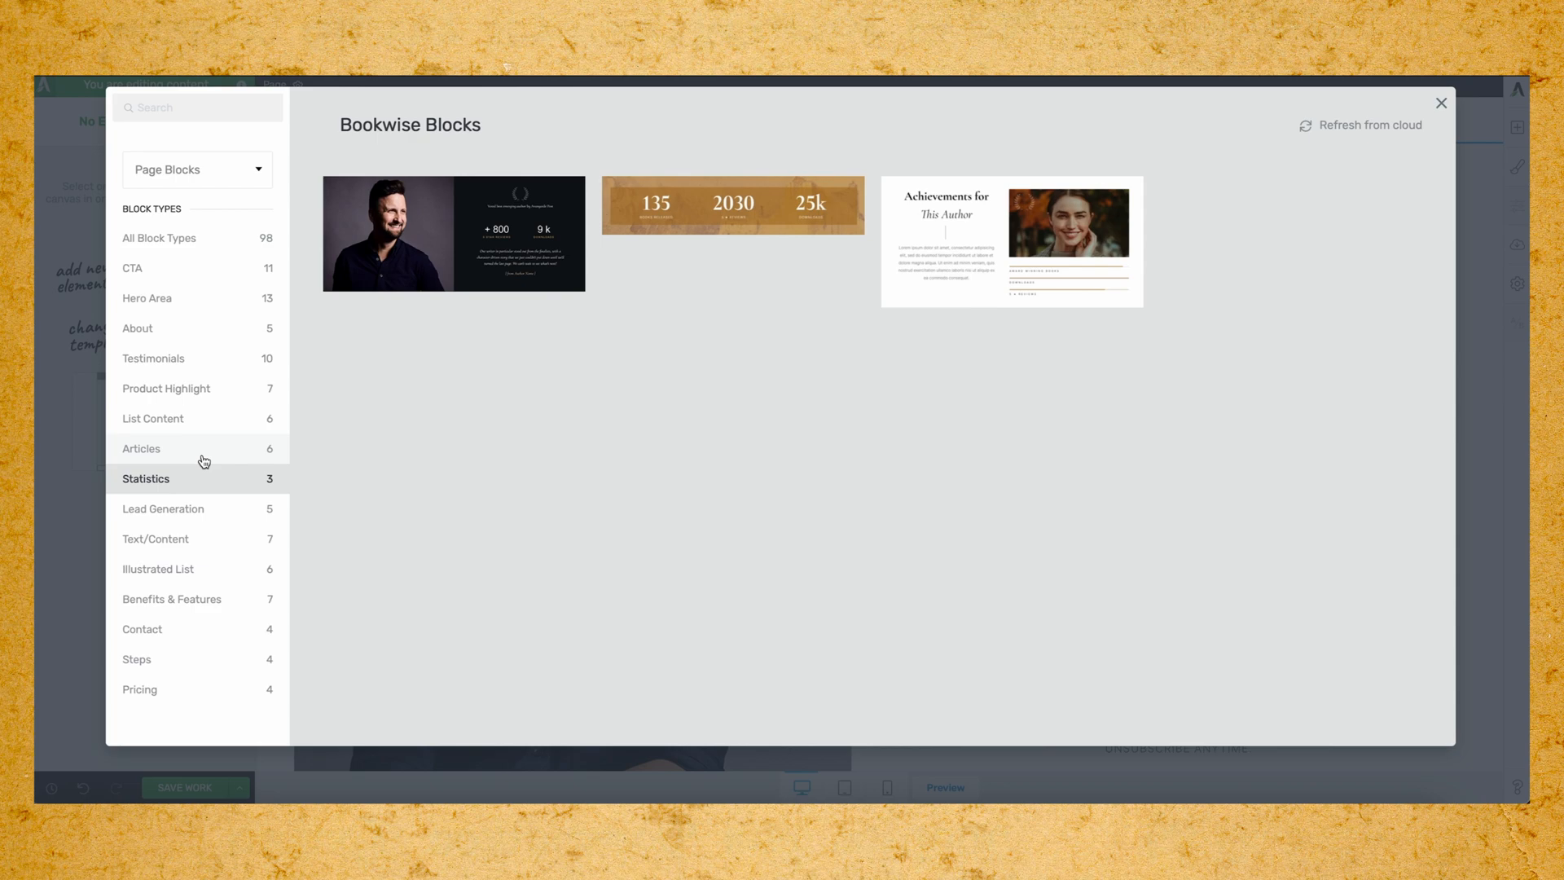
{"action": "left_click", "coordinate": [690, 218]}
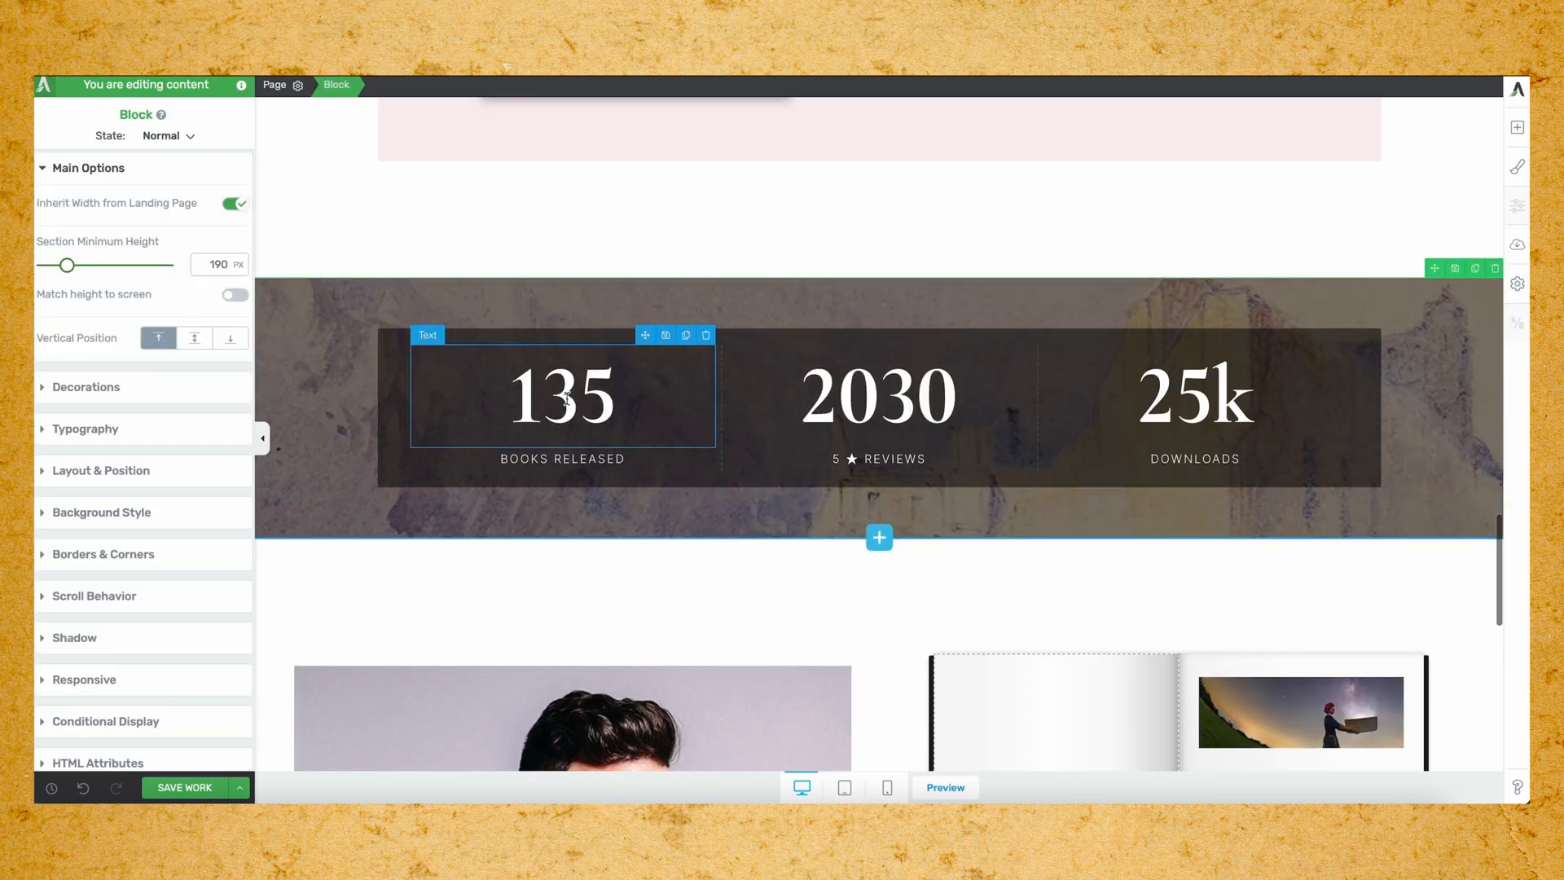
Change the first statistic to 45 "Plays Released" and set the downloads figure to 900K.
{"action": "double_click", "coordinate": [567, 398]}
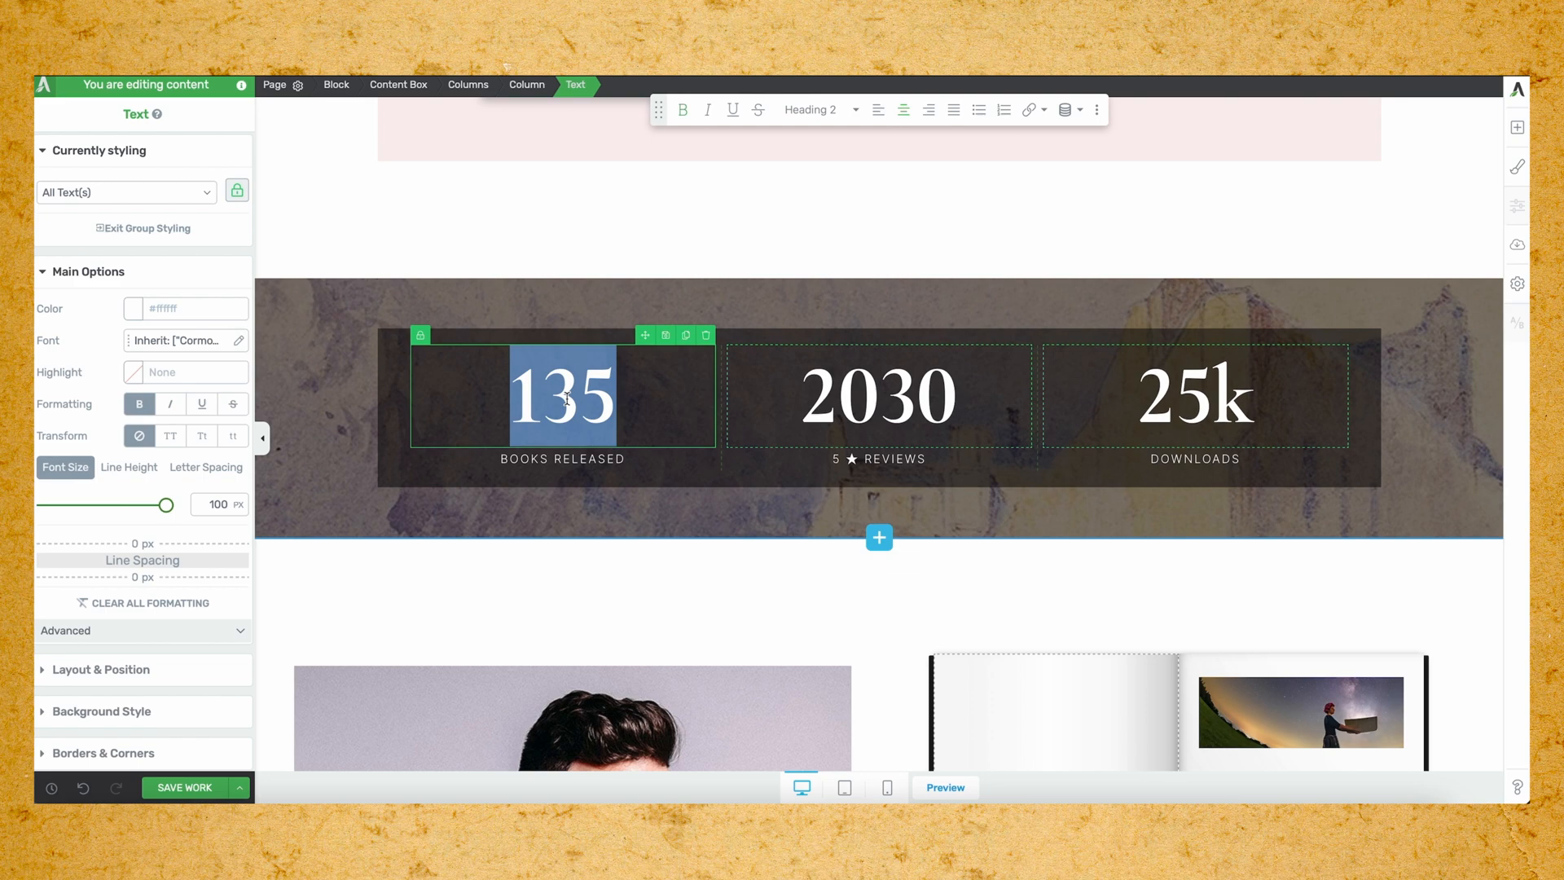
{"action": "type", "text": "45"}
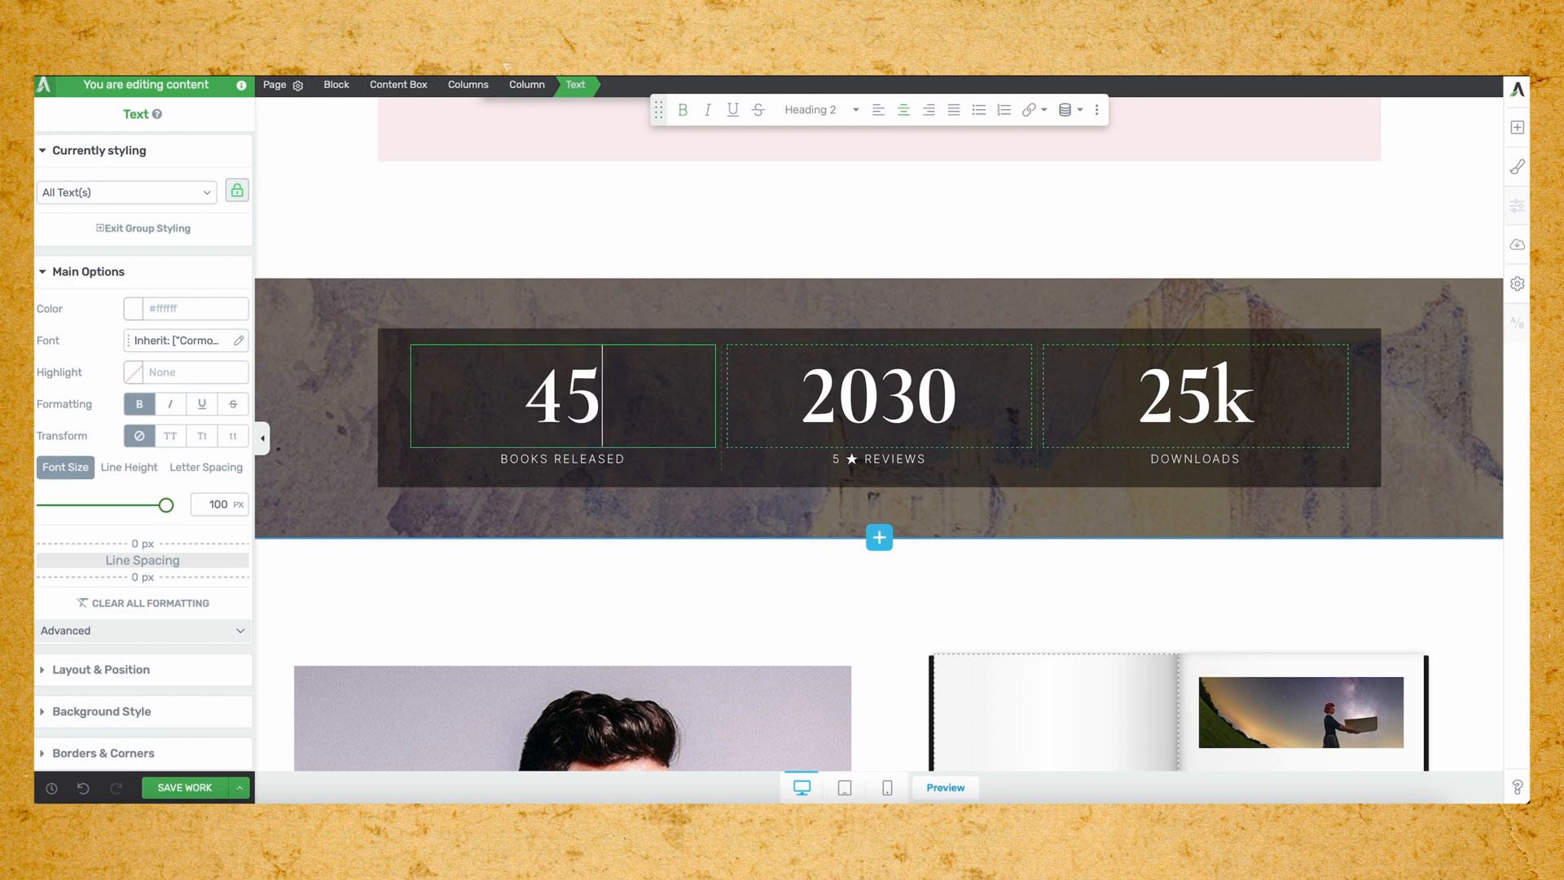
{"action": "double_click", "coordinate": [528, 458]}
{"action": "type", "text": "PLAYS"}
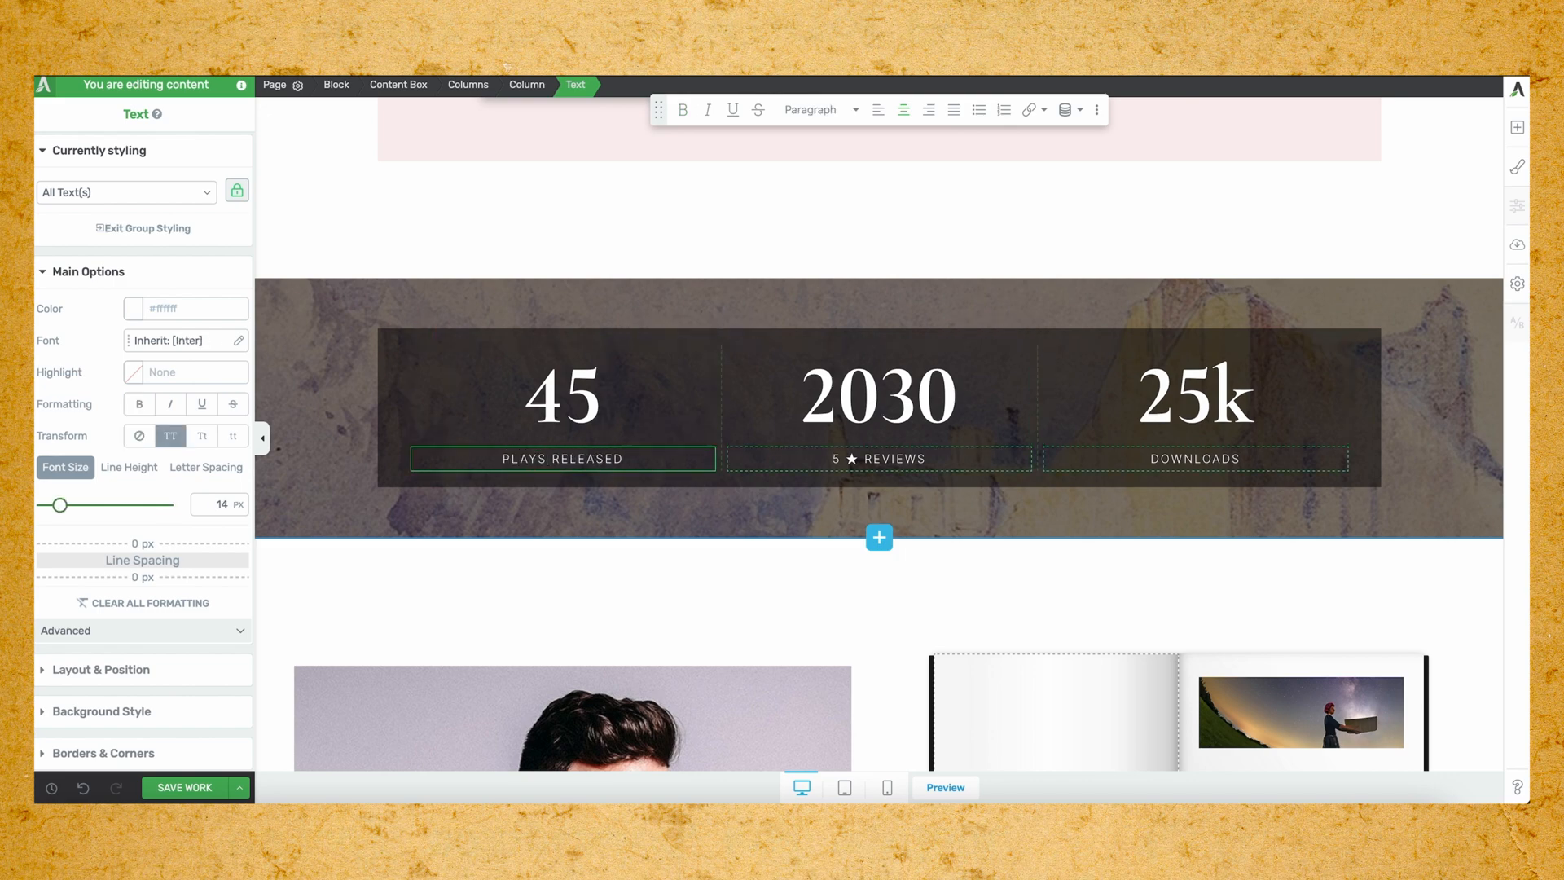
{"action": "double_click", "coordinate": [1215, 394]}
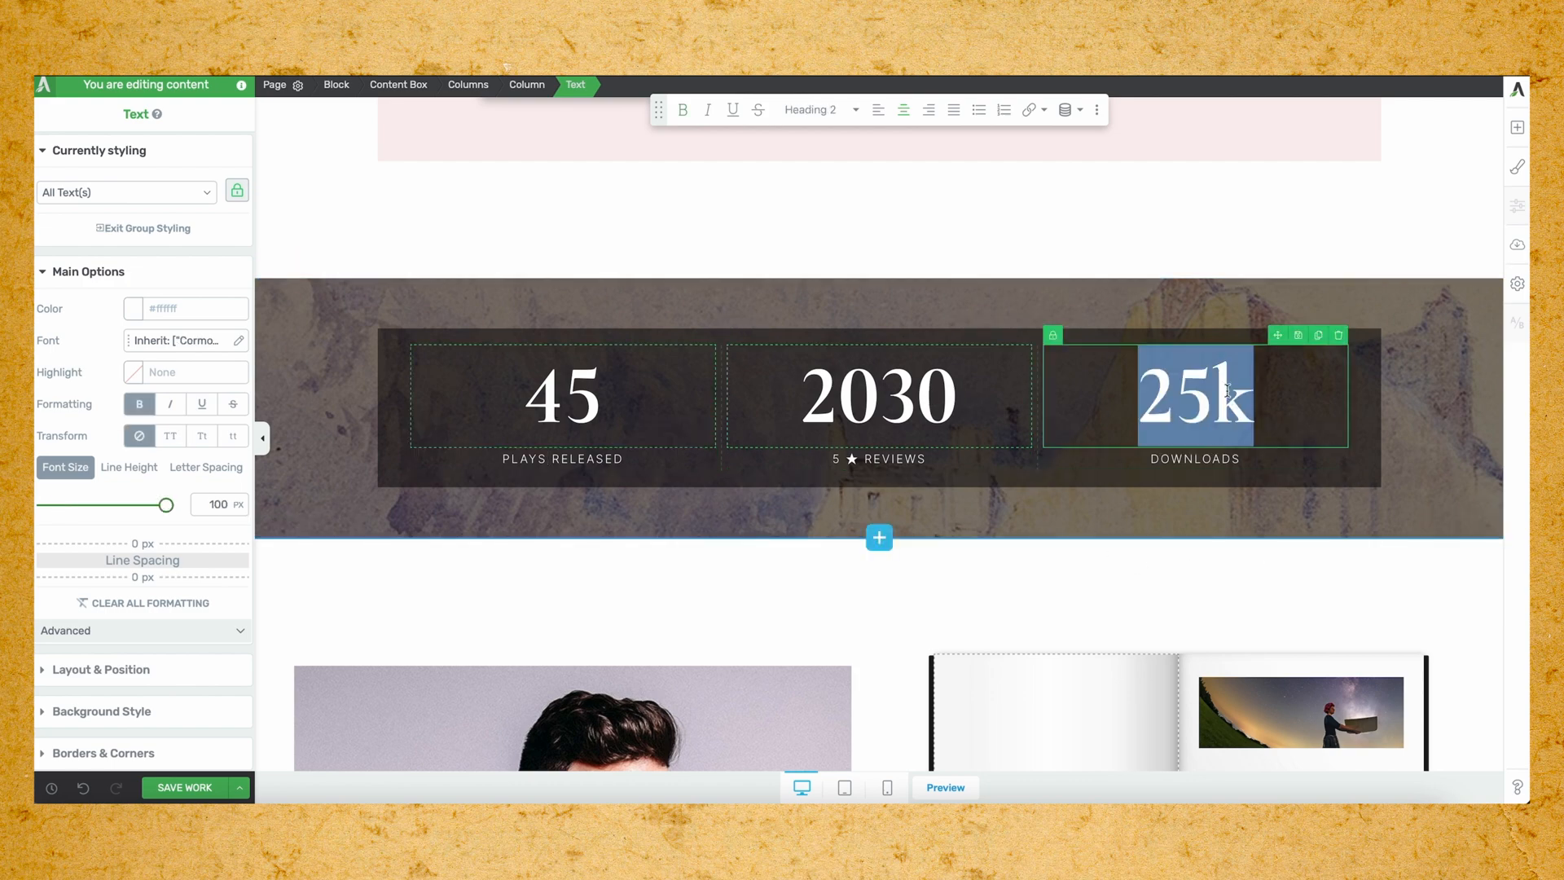
{"action": "type", "text": "900K"}
{"action": "left_click", "coordinate": [1038, 690]}
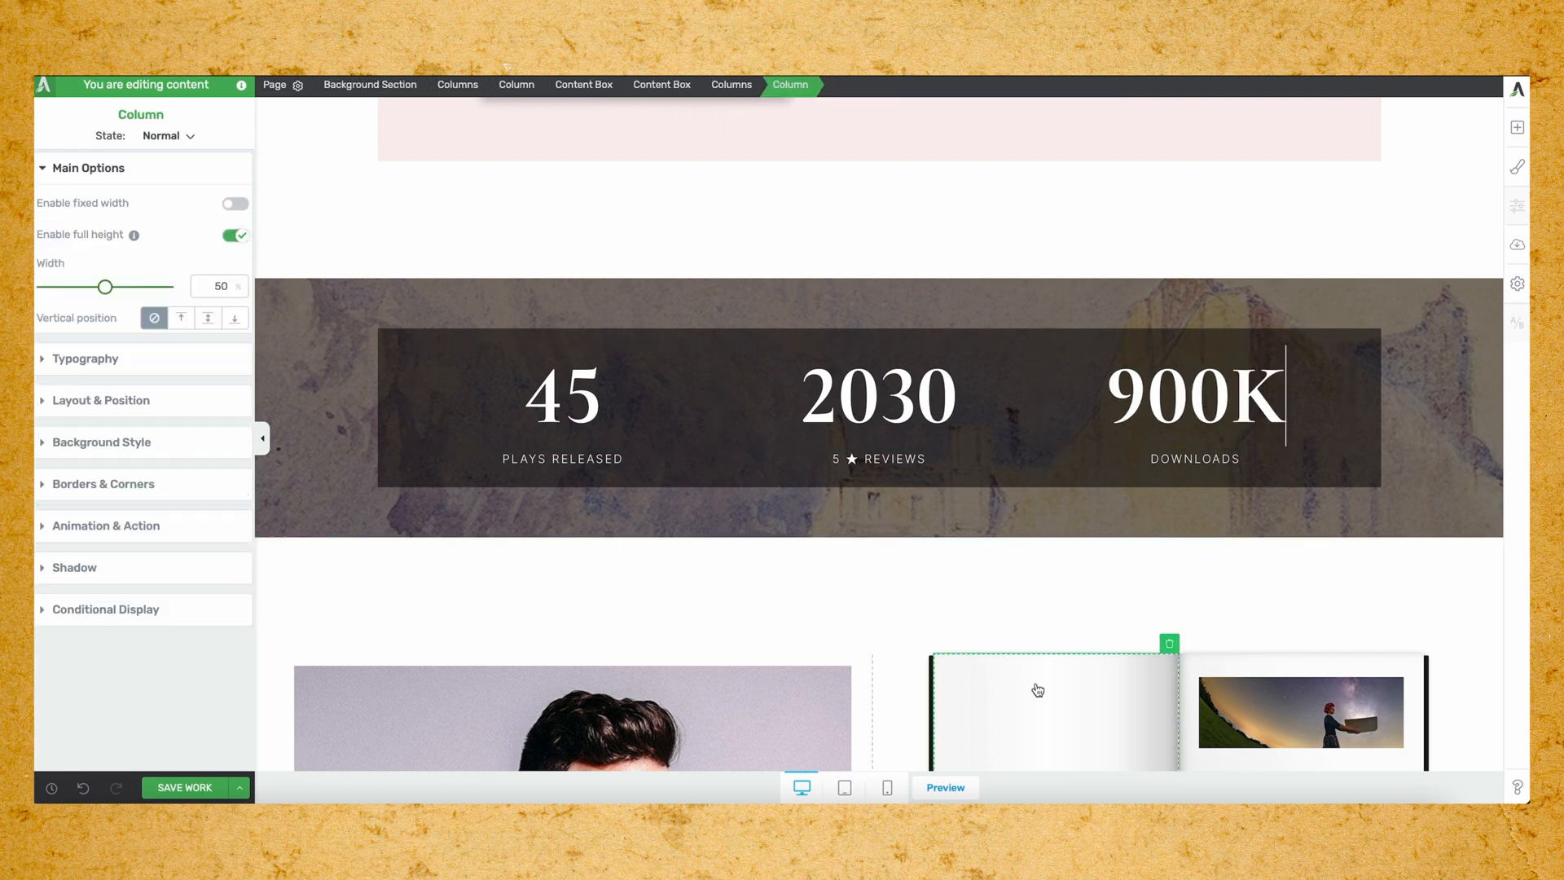
Replace the author photo in the sign-up section with the color Shakespeare portrait on the dark red background.
{"action": "scroll", "coordinate": [1038, 690], "scroll_direction": "down", "scroll_amount": 8}
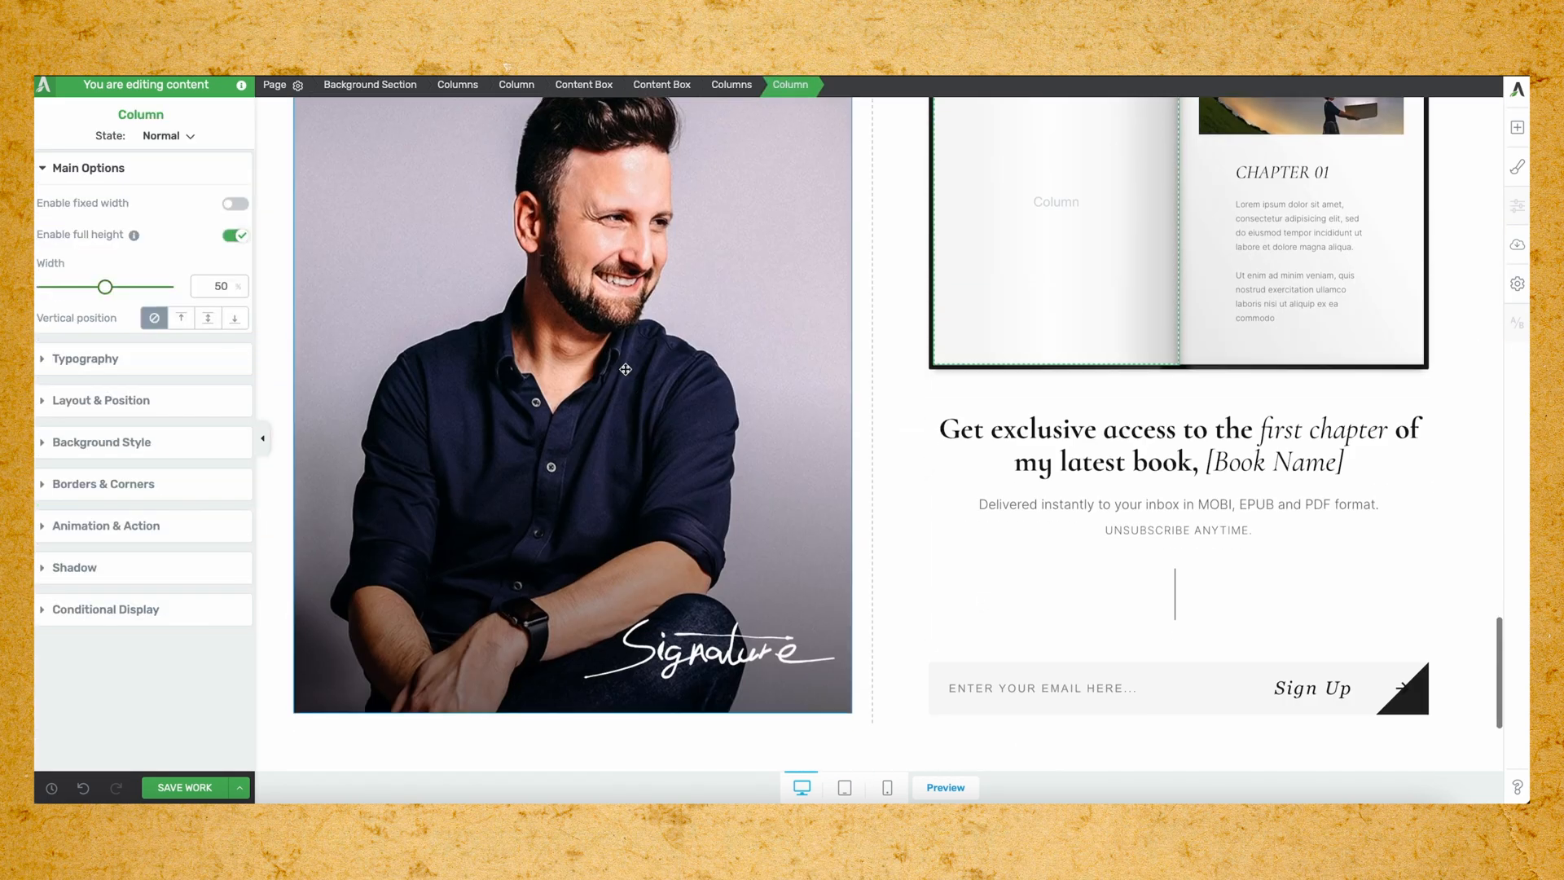
{"action": "left_click", "coordinate": [642, 391]}
{"action": "left_click", "coordinate": [204, 458]}
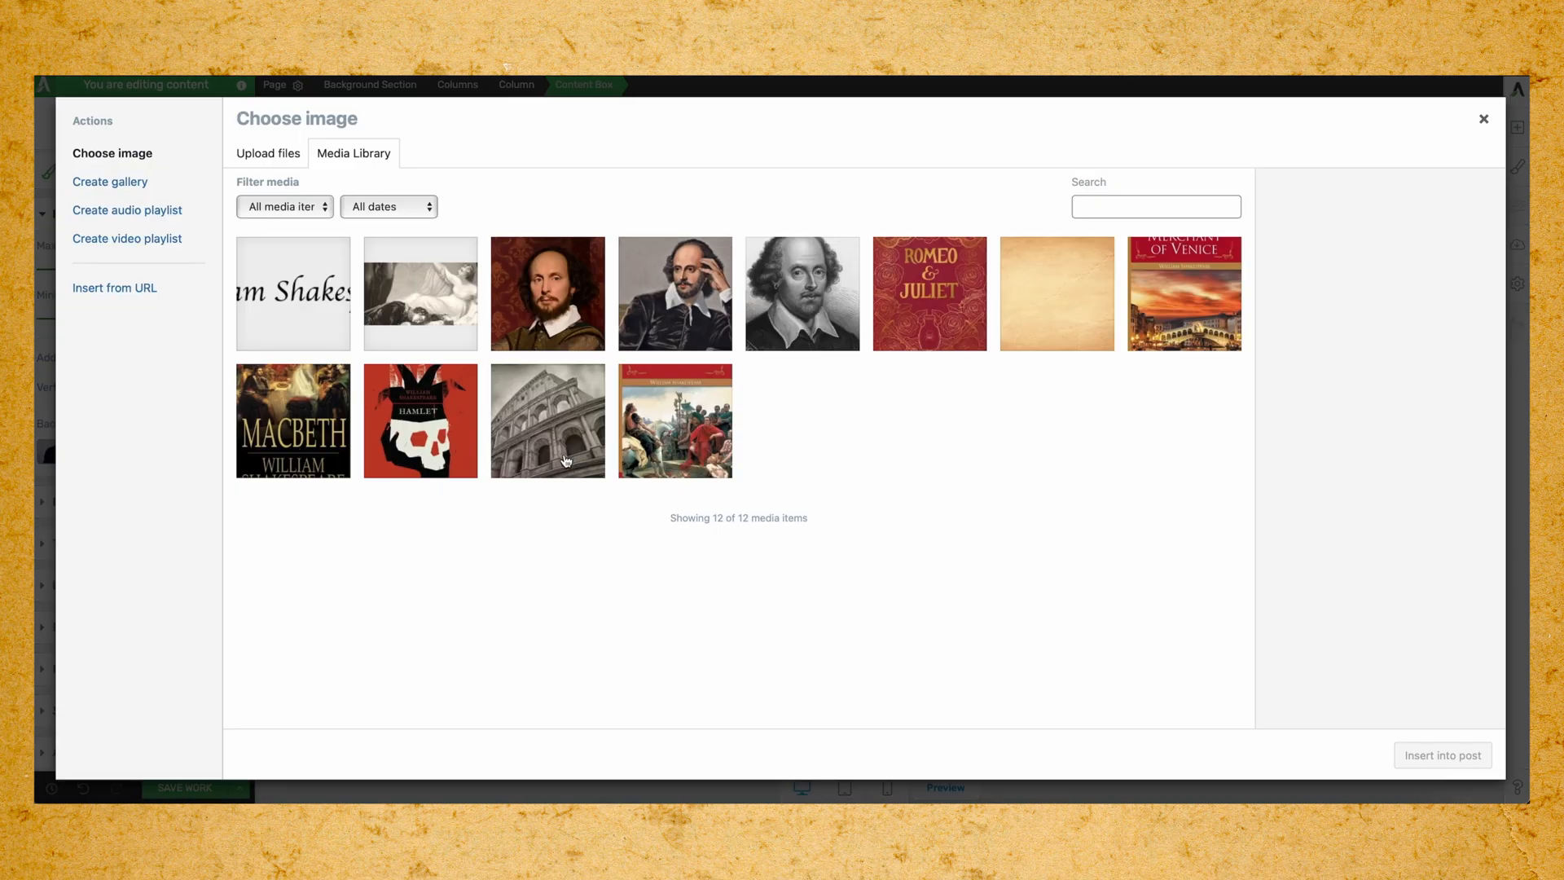
{"action": "left_click", "coordinate": [558, 314]}
{"action": "left_click", "coordinate": [1458, 755]}
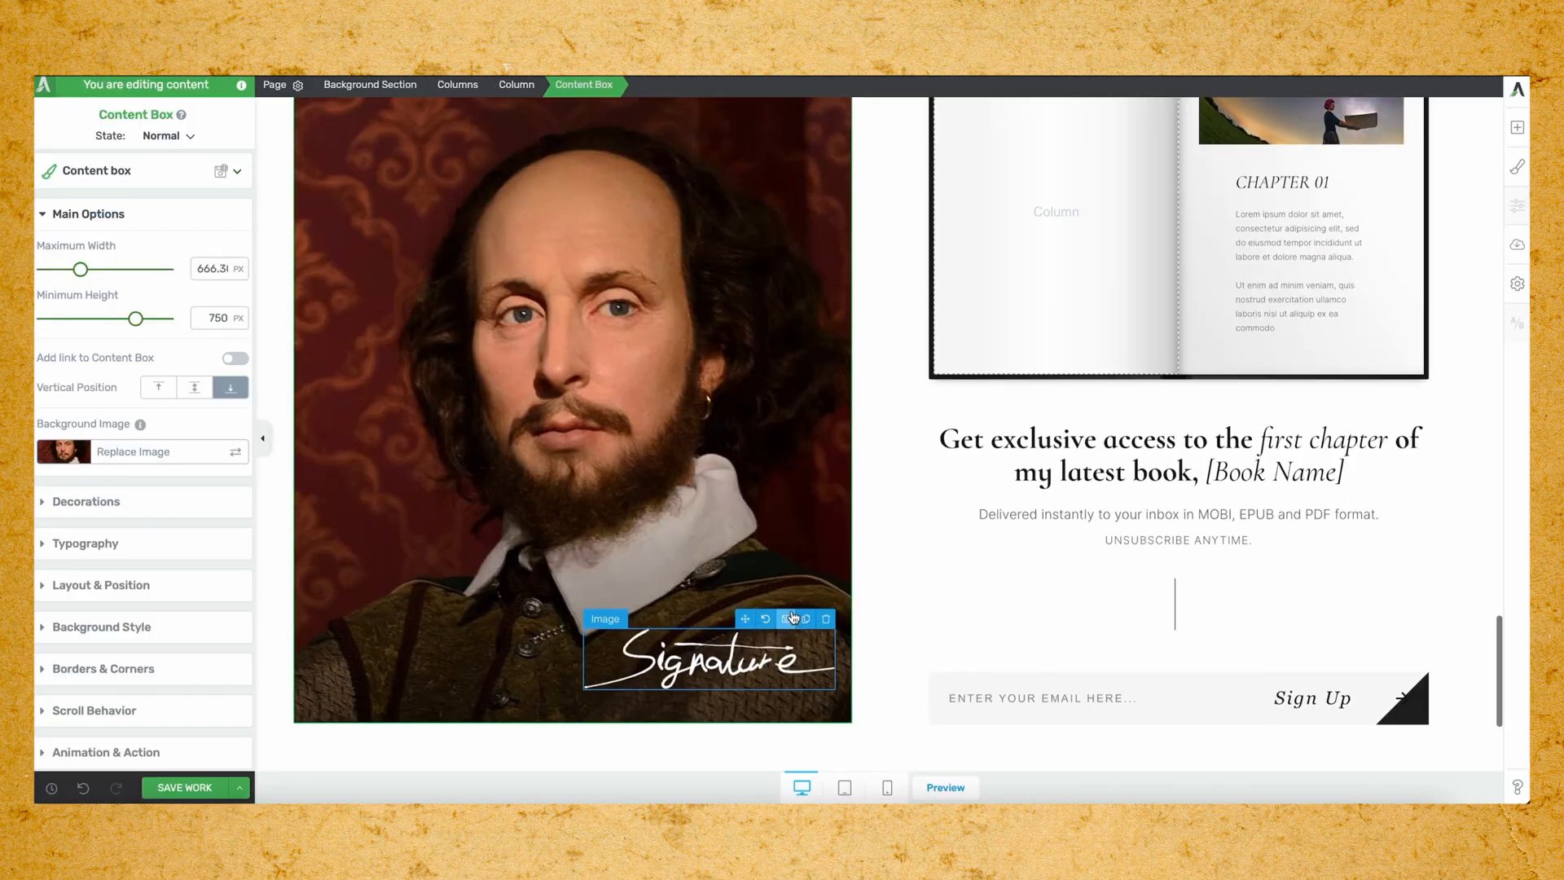
Replace the placeholder signature on the portrait with the william-shakespeare name image.
{"action": "left_click", "coordinate": [787, 619]}
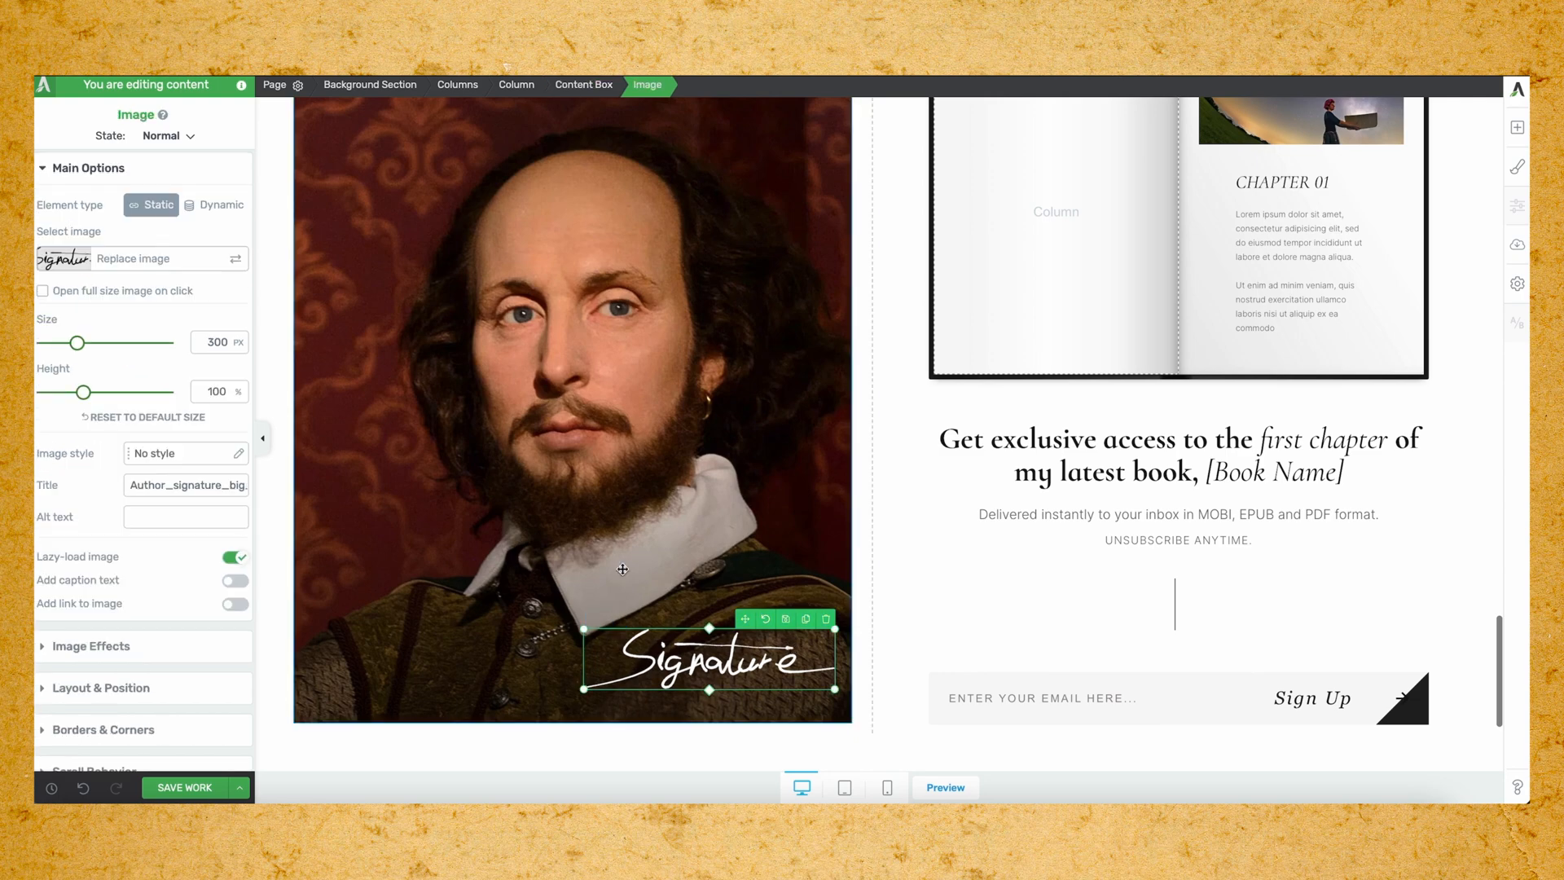
{"action": "left_click", "coordinate": [172, 272]}
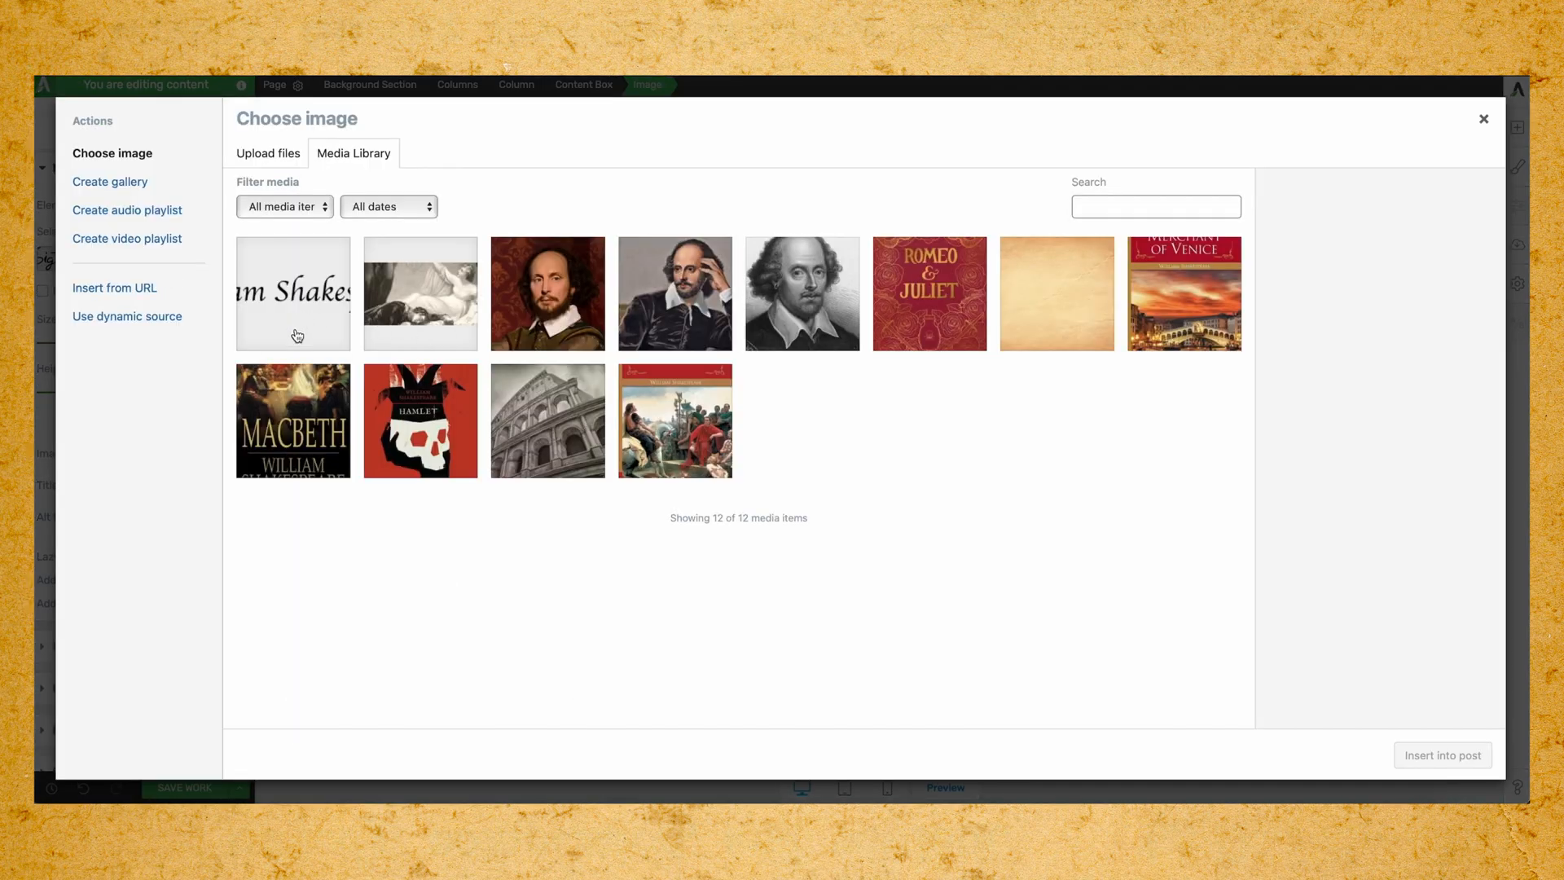
{"action": "left_click", "coordinate": [298, 336]}
{"action": "left_click", "coordinate": [1445, 755]}
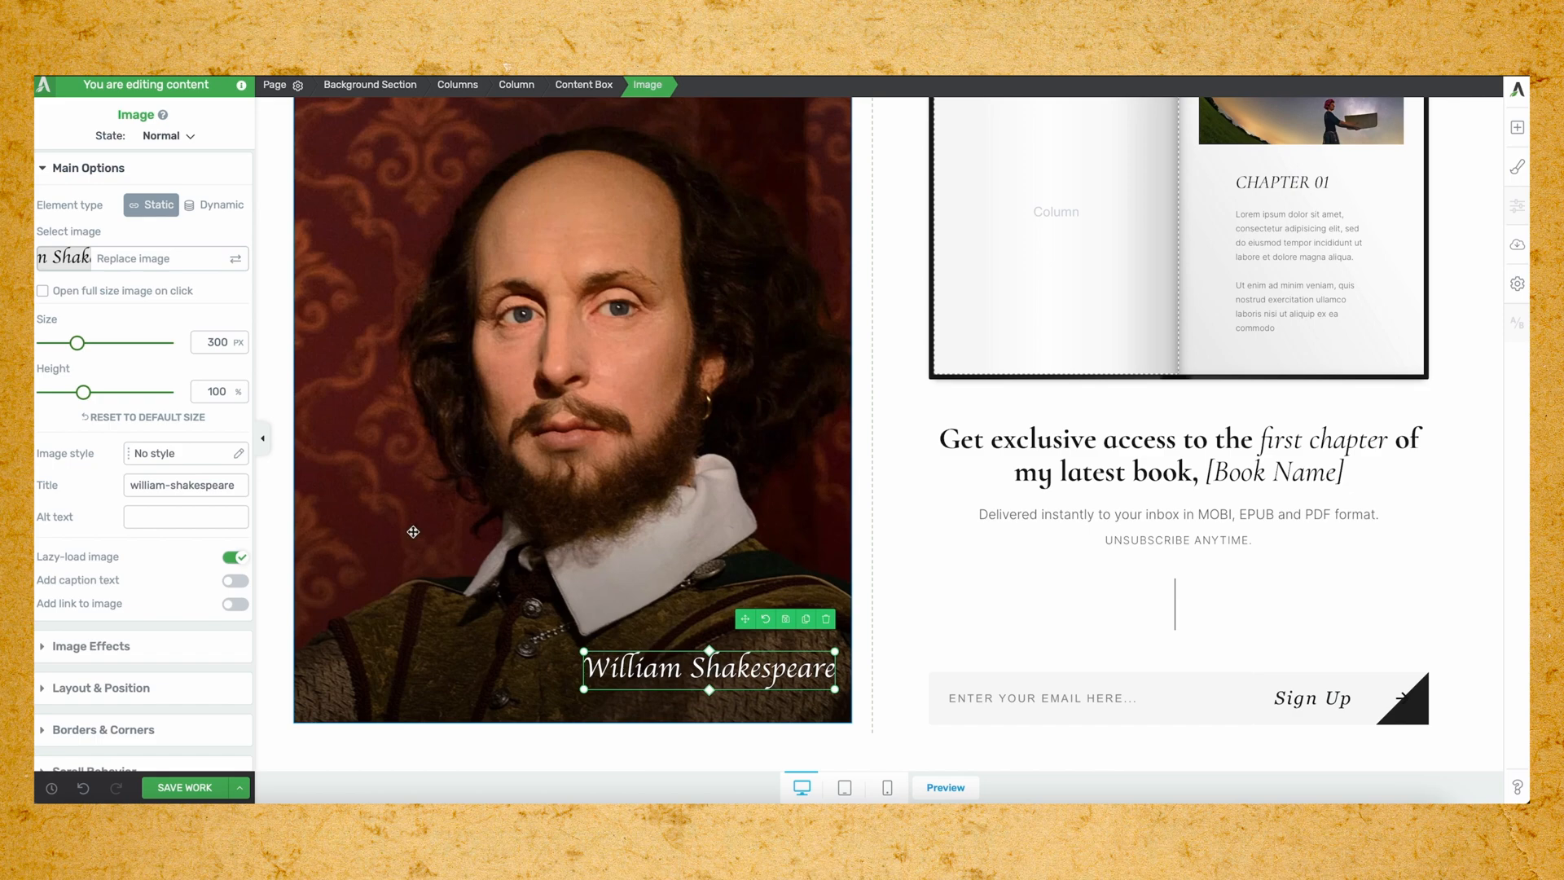
{"action": "left_click", "coordinate": [468, 537]}
Replace the image above CHAPTER 01 in the open book with the teaser-banner image.
{"action": "scroll", "coordinate": [596, 648], "scroll_direction": "up", "scroll_amount": 2}
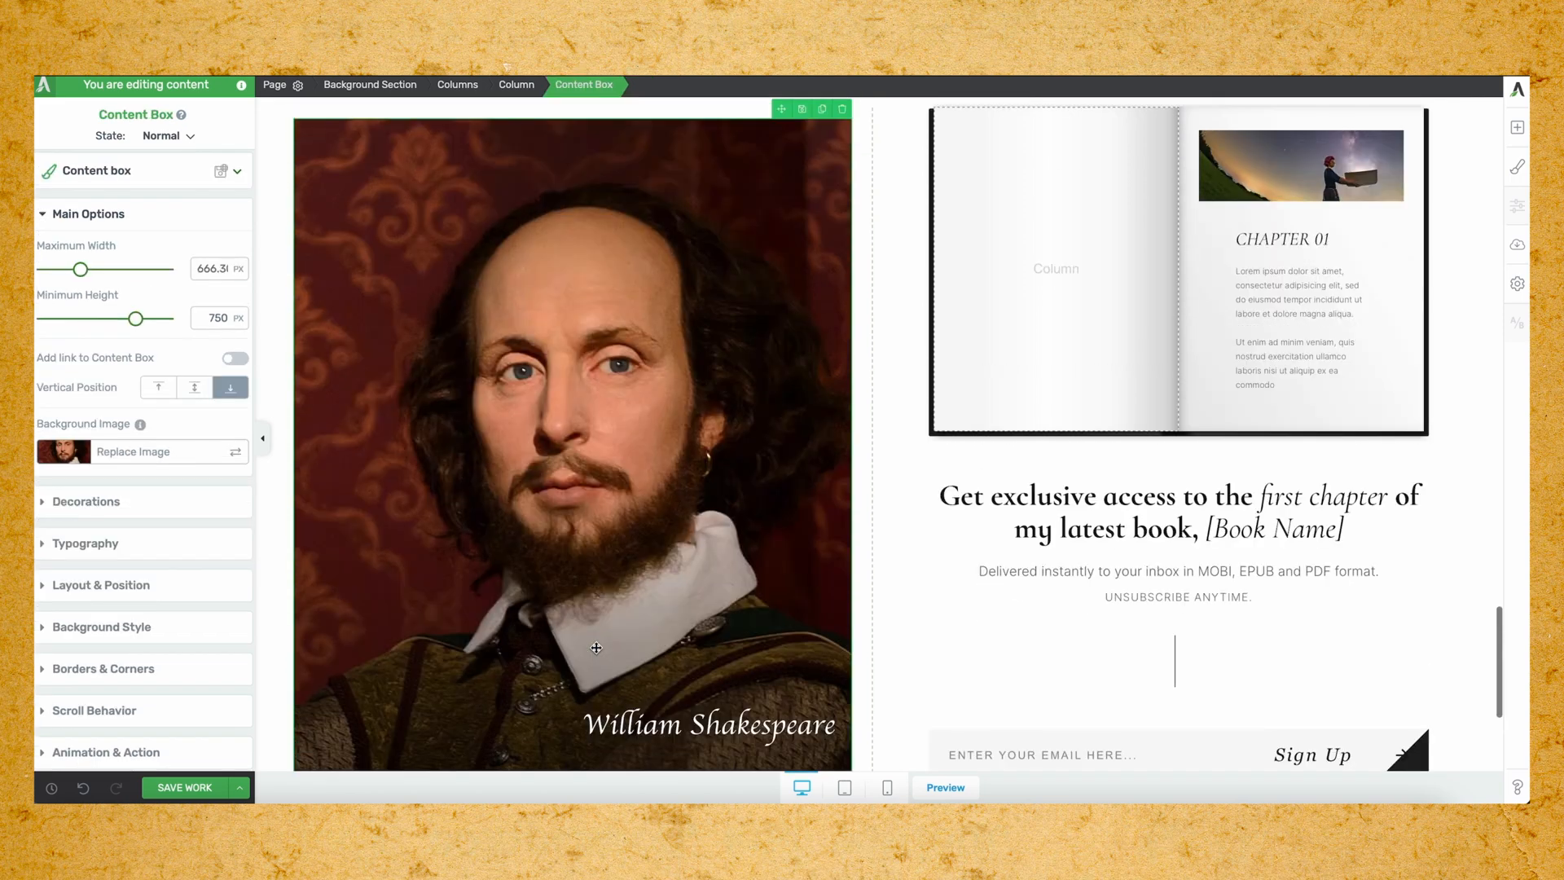
{"action": "scroll", "coordinate": [596, 647], "scroll_direction": "up", "scroll_amount": 2}
{"action": "scroll", "coordinate": [596, 648], "scroll_direction": "down", "scroll_amount": 5}
{"action": "scroll", "coordinate": [596, 647], "scroll_direction": "up", "scroll_amount": 4}
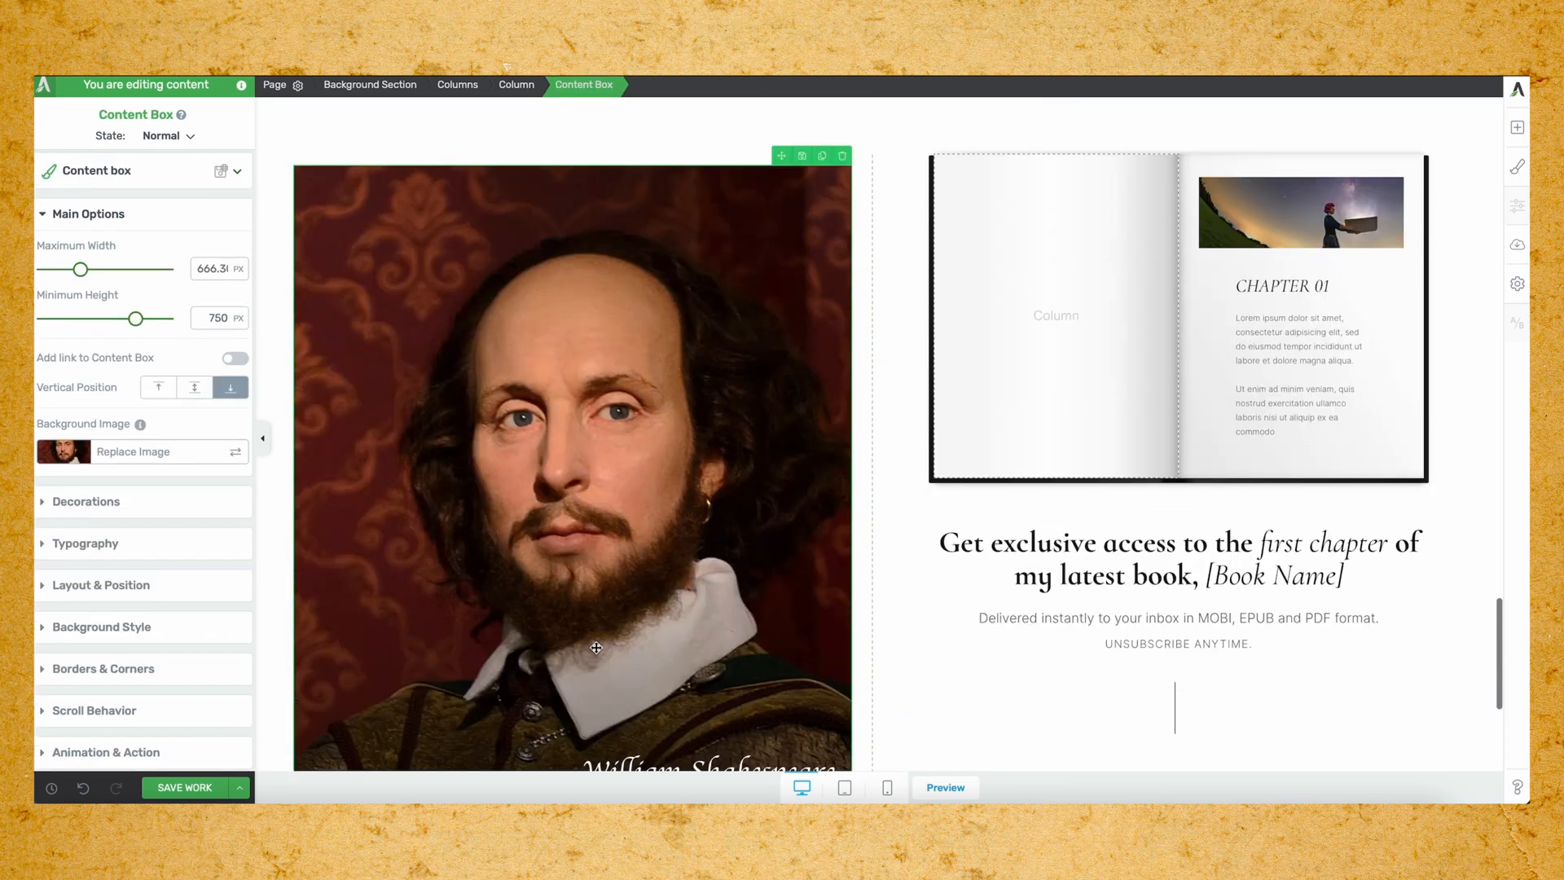
{"action": "scroll", "coordinate": [596, 648], "scroll_direction": "up", "scroll_amount": 2}
{"action": "left_click", "coordinate": [1283, 287]}
{"action": "left_click", "coordinate": [157, 263]}
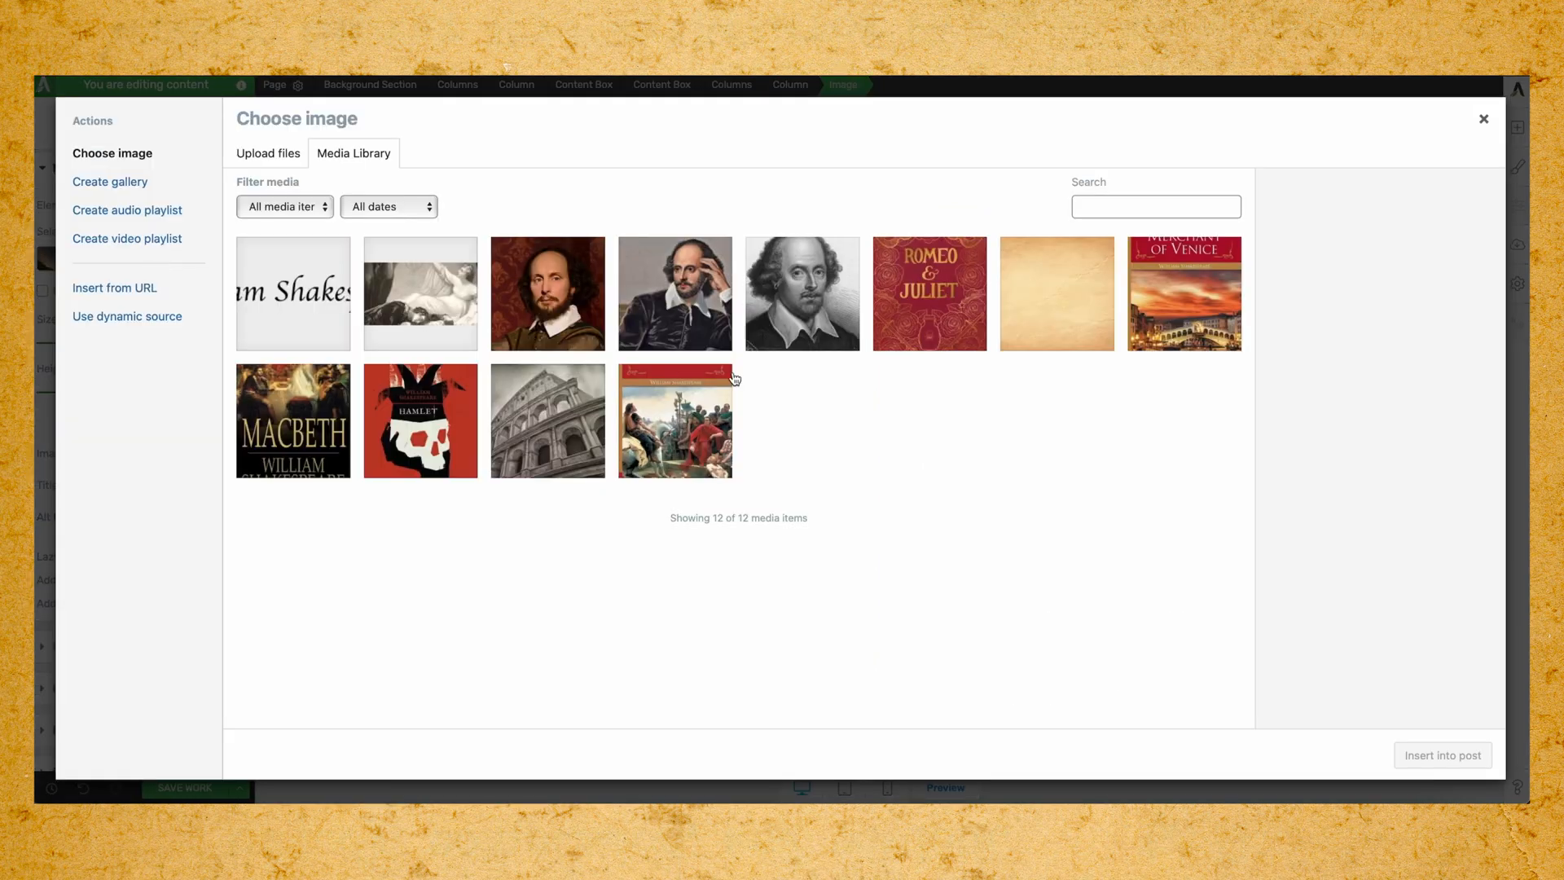
{"action": "left_click", "coordinate": [386, 304]}
{"action": "left_click", "coordinate": [1443, 755]}
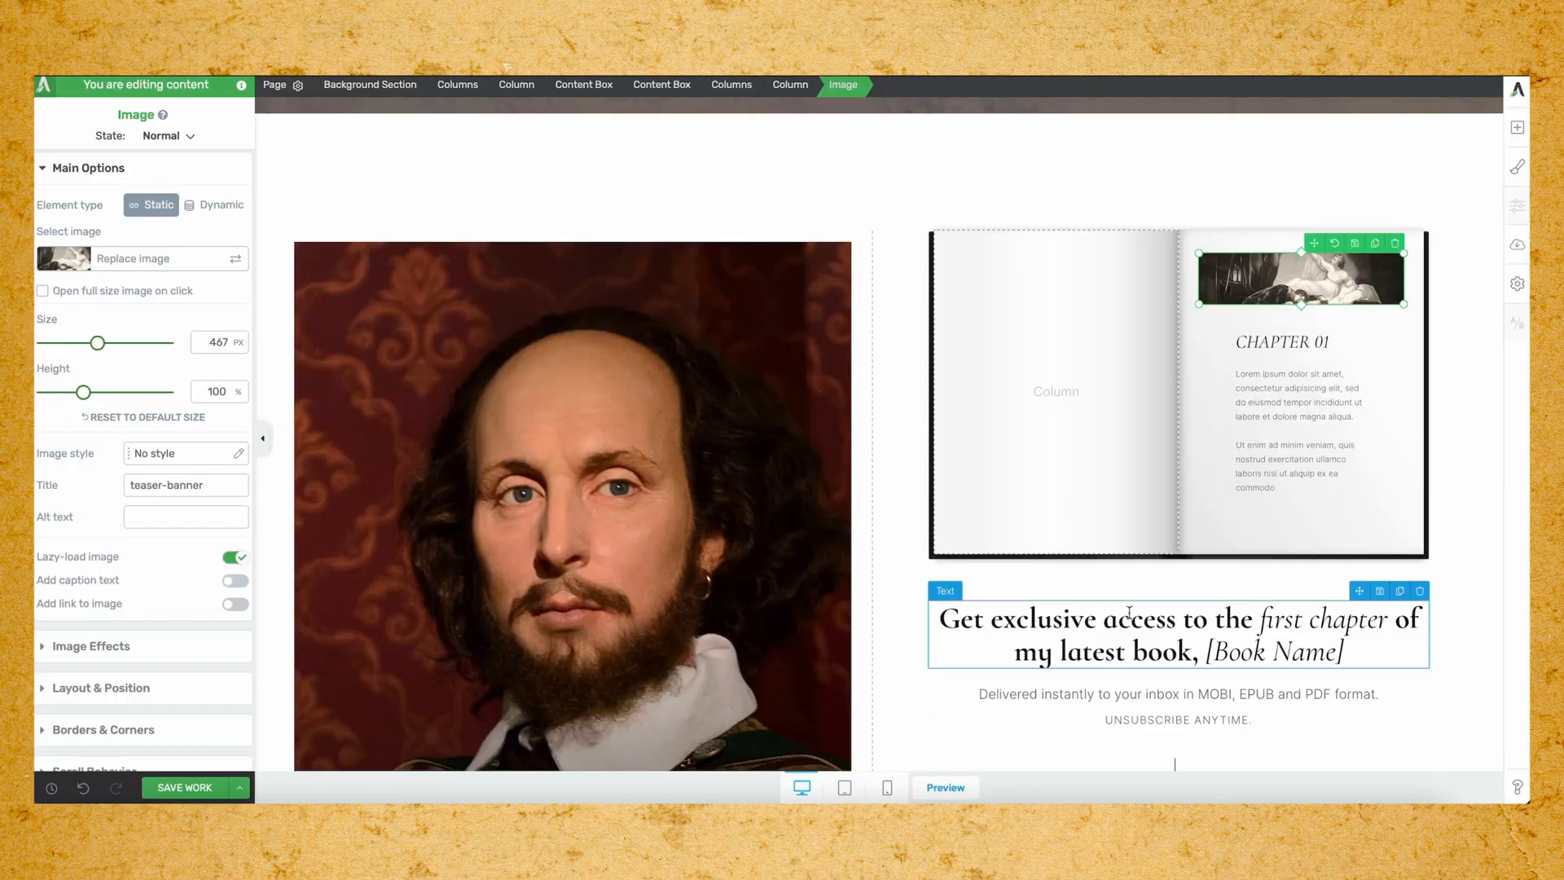
Review the whole page, checking the sign-up section, footer, statistics banner, book entries and page title.
{"action": "scroll", "coordinate": [1118, 611], "scroll_direction": "down", "scroll_amount": 2}
{"action": "scroll", "coordinate": [1118, 611], "scroll_direction": "down", "scroll_amount": 1}
{"action": "left_click", "coordinate": [1361, 291]}
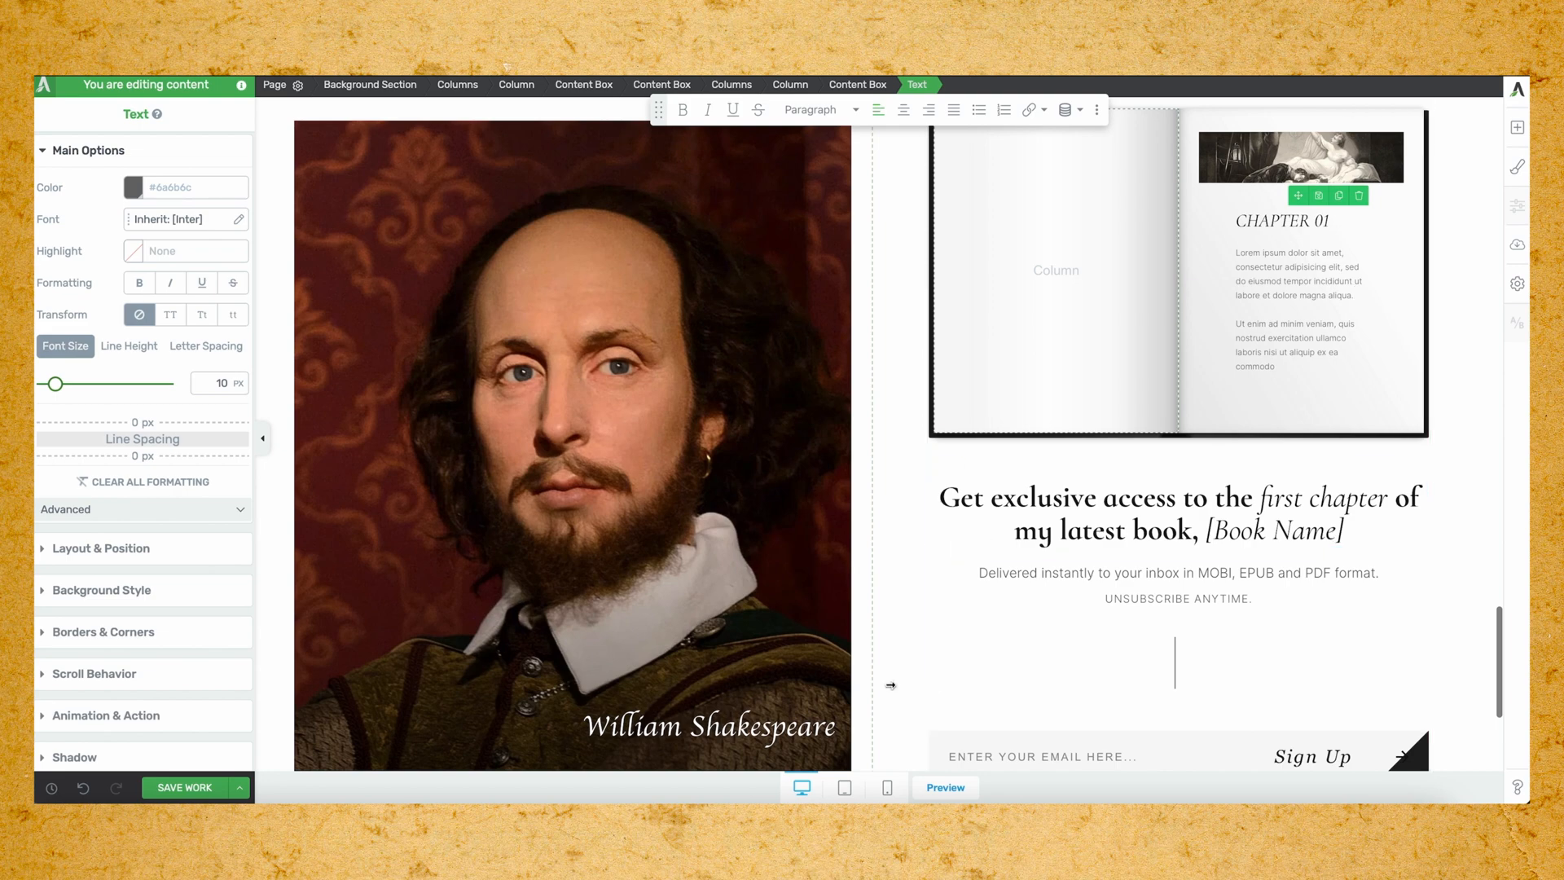
{"action": "scroll", "coordinate": [894, 685], "scroll_direction": "down", "scroll_amount": 2}
{"action": "scroll", "coordinate": [894, 684], "scroll_direction": "up", "scroll_amount": 2}
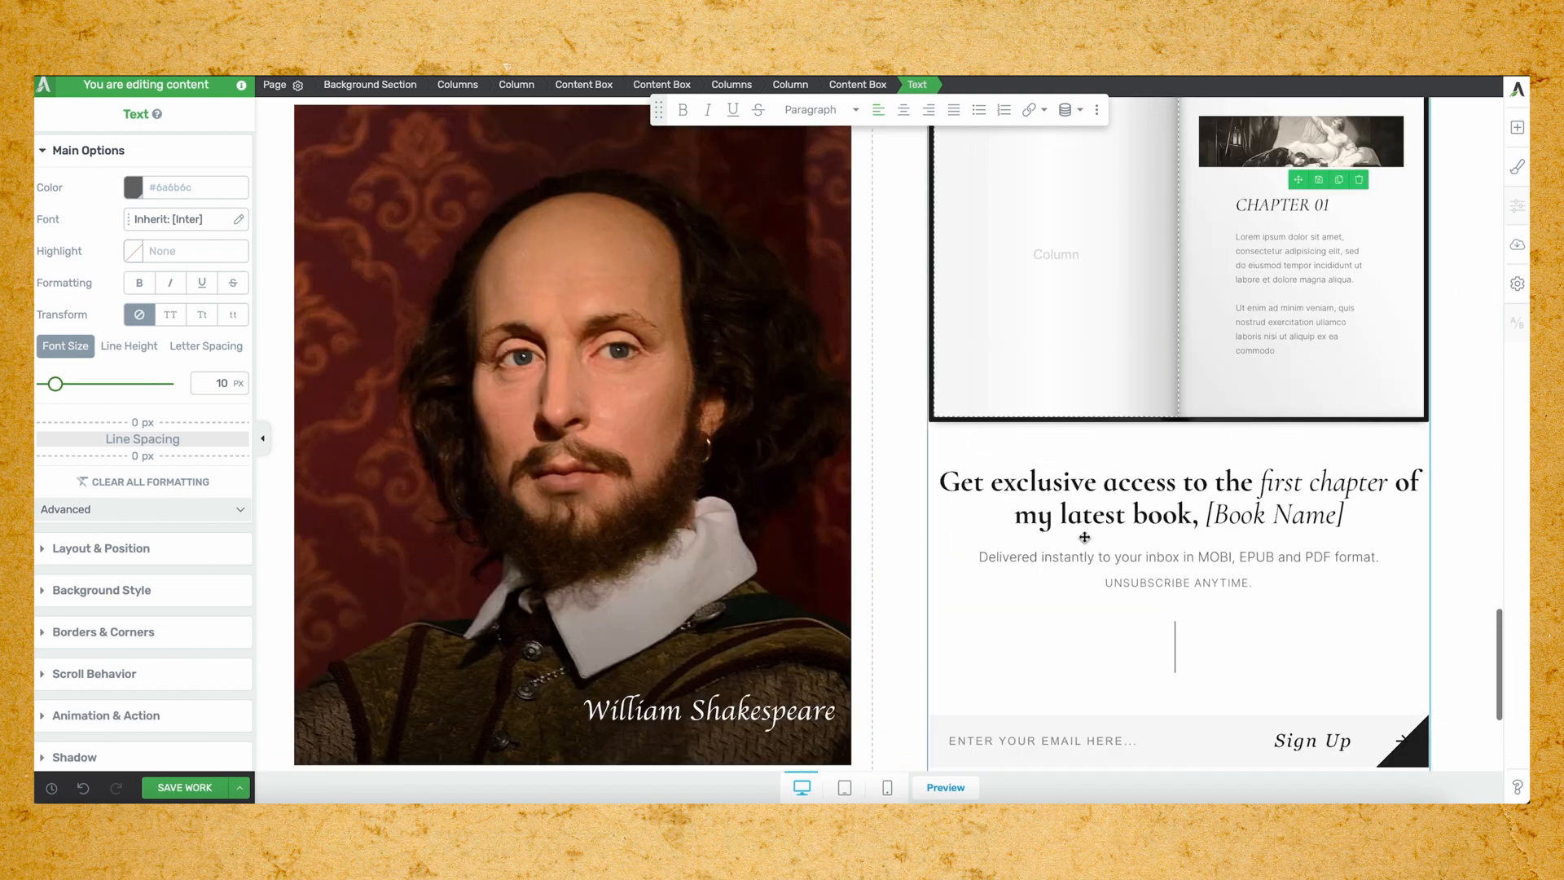
{"action": "scroll", "coordinate": [1084, 657], "scroll_direction": "down", "scroll_amount": 5}
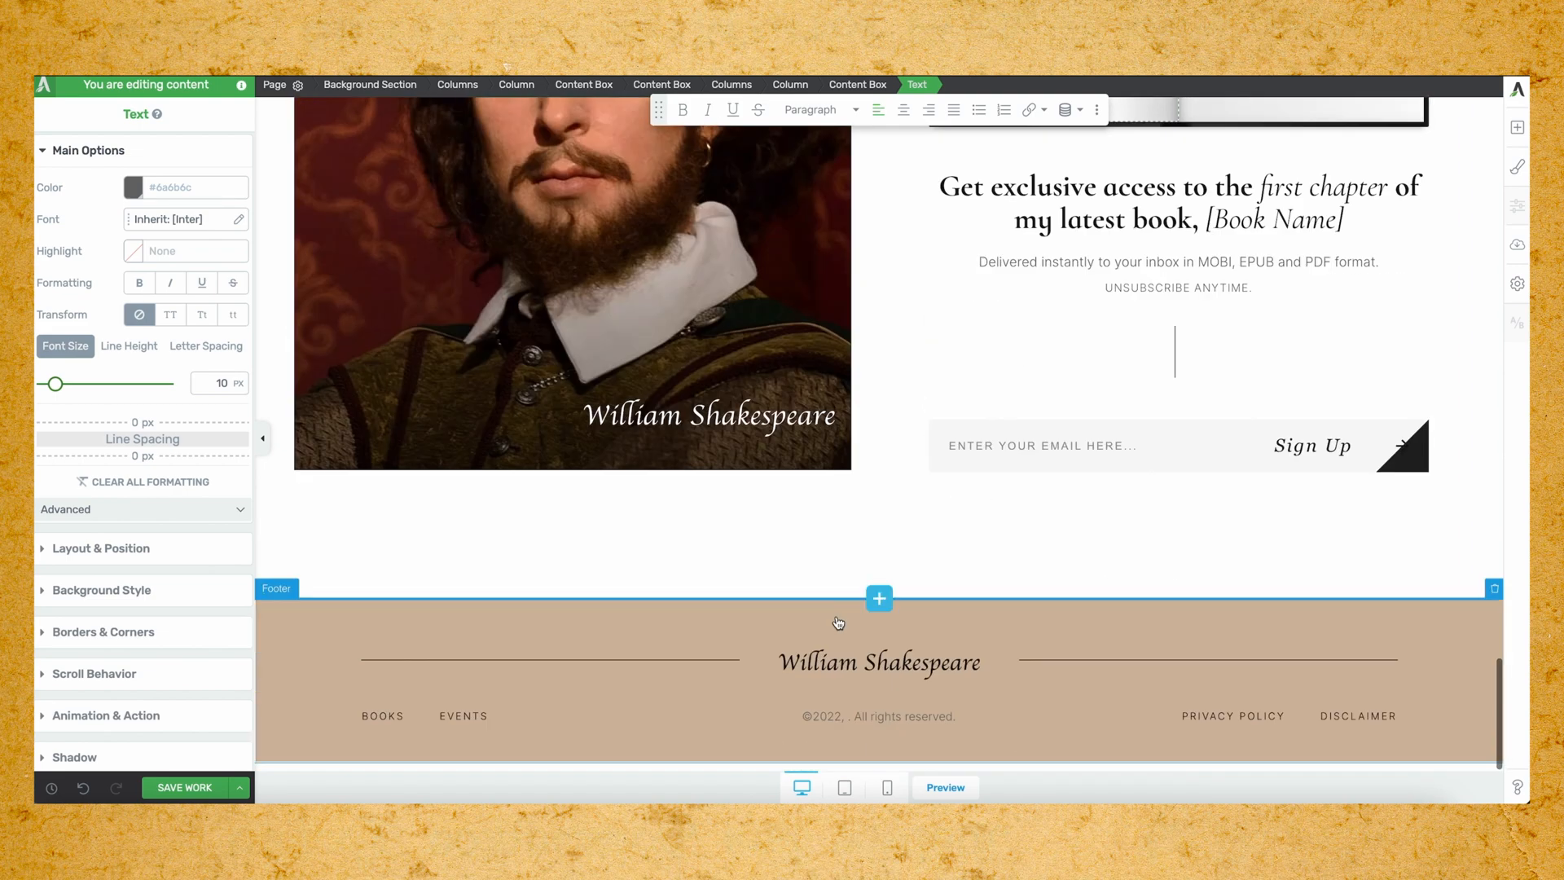
{"action": "scroll", "coordinate": [839, 624], "scroll_direction": "up", "scroll_amount": 10}
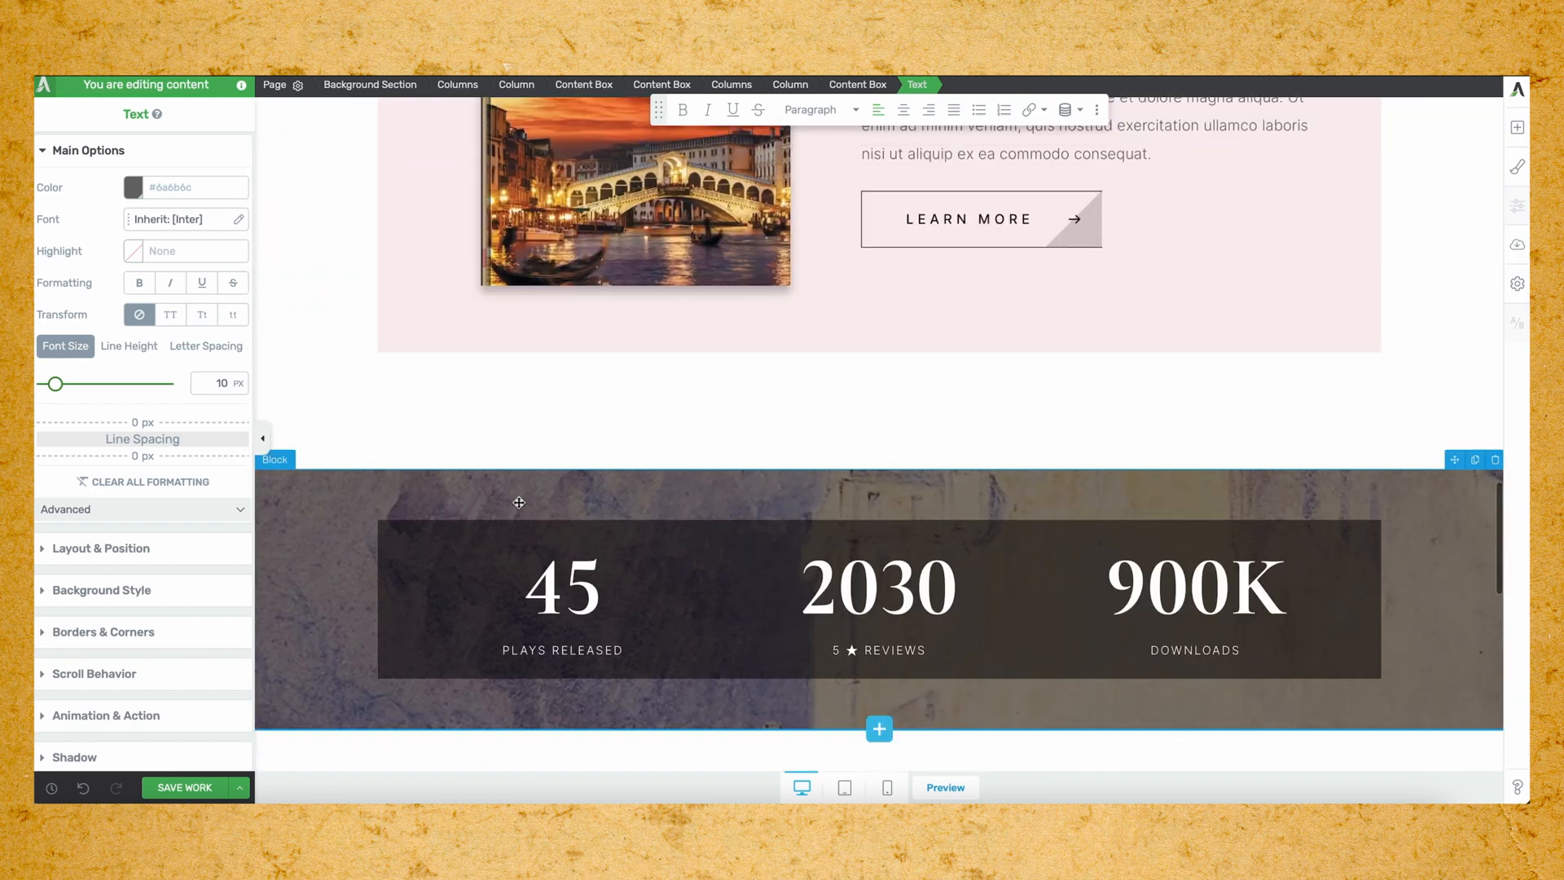
{"action": "scroll", "coordinate": [1075, 588], "scroll_direction": "up", "scroll_amount": 8}
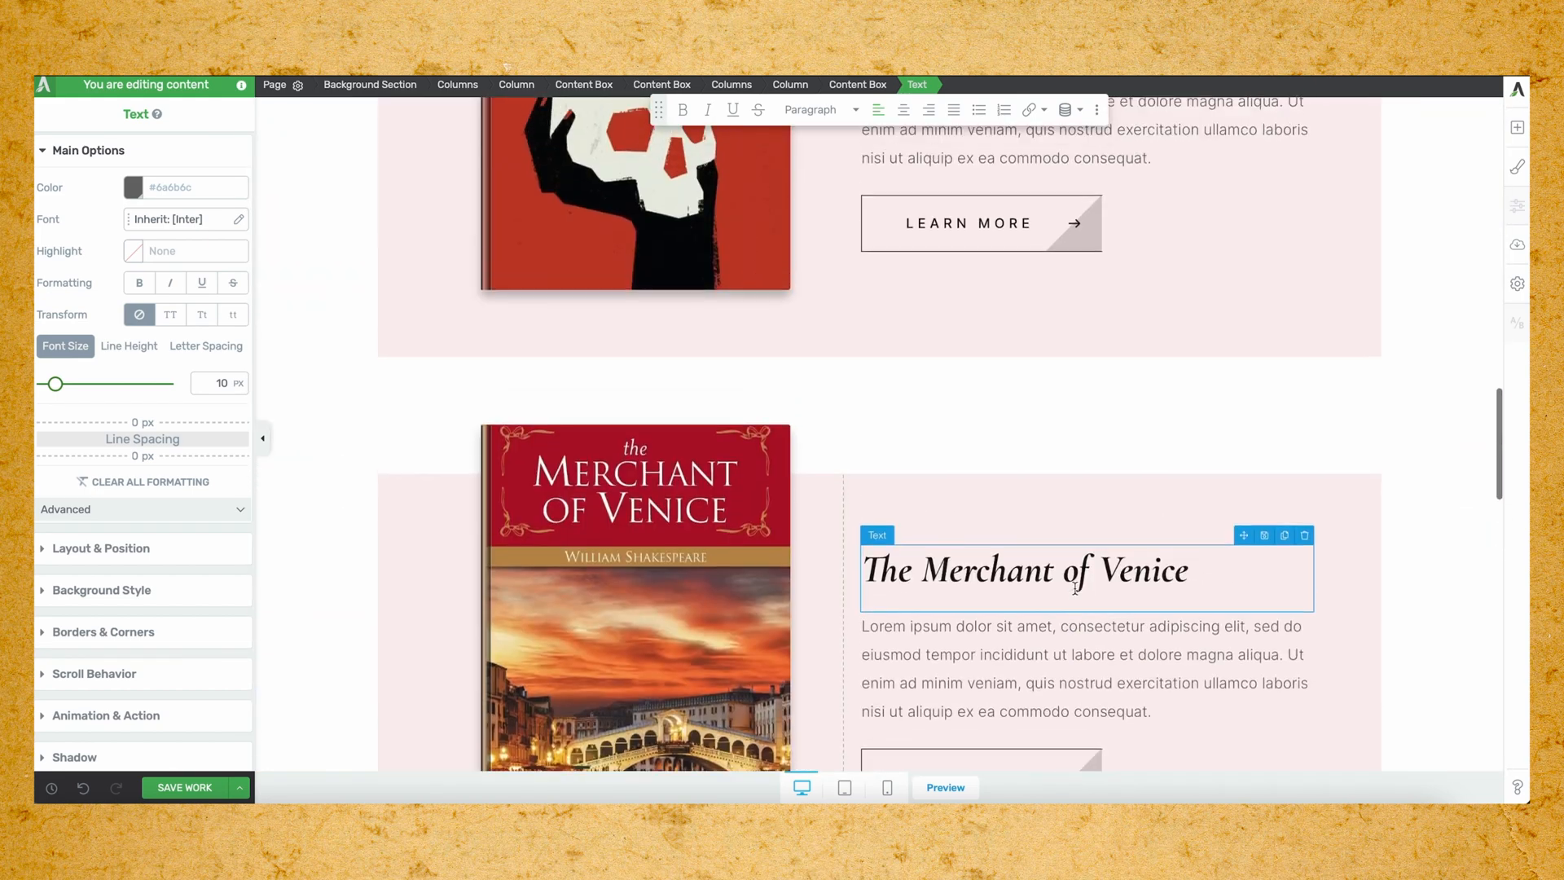
{"action": "scroll", "coordinate": [1075, 588], "scroll_direction": "up", "scroll_amount": 20}
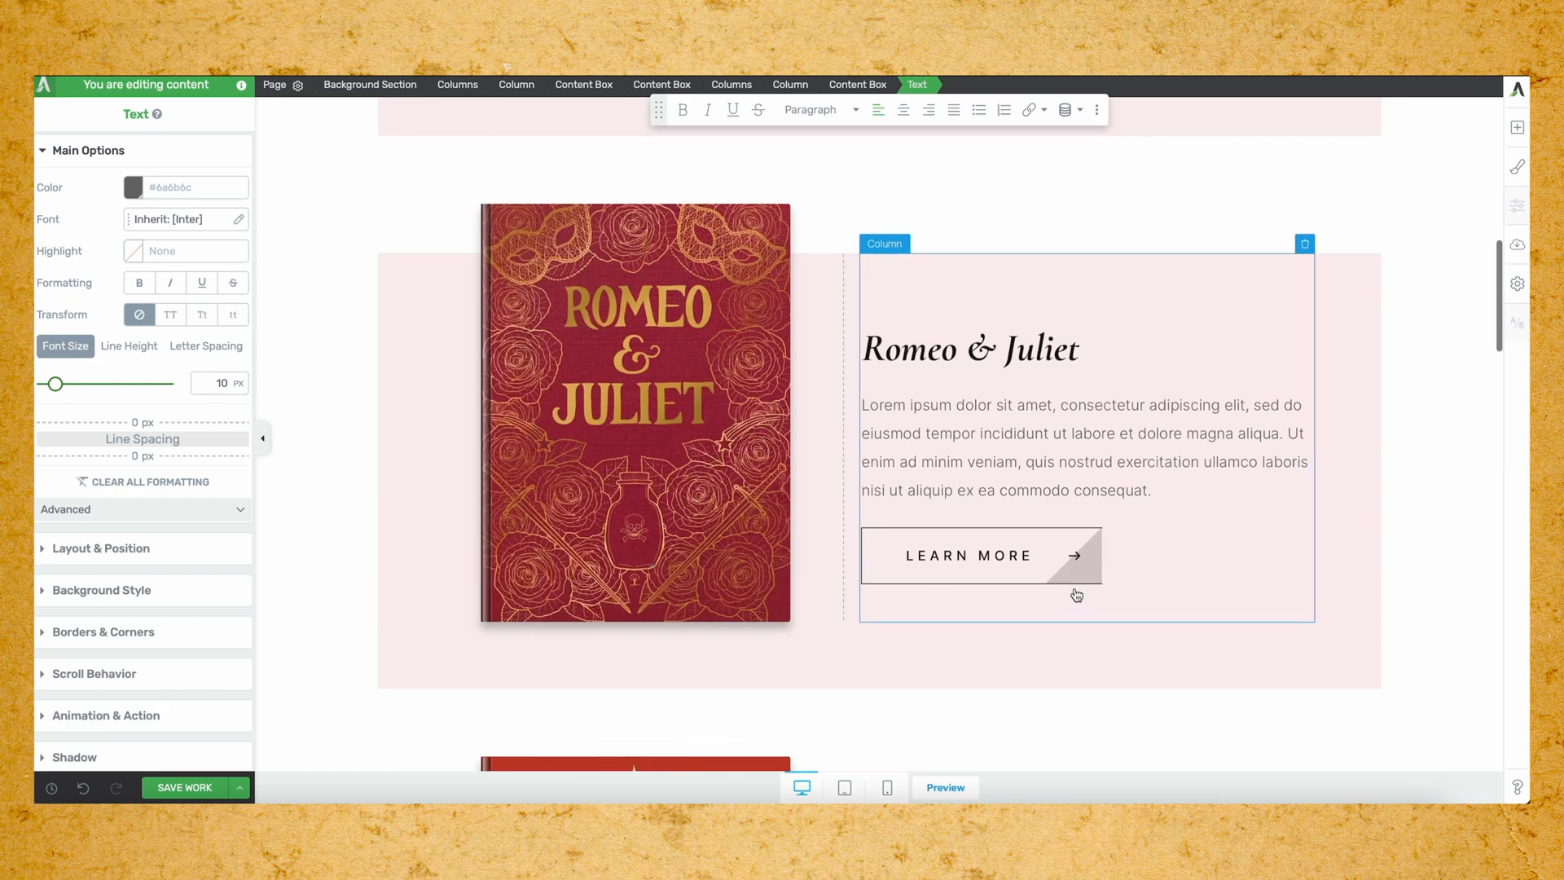
{"action": "scroll", "coordinate": [1077, 596], "scroll_direction": "up", "scroll_amount": 3}
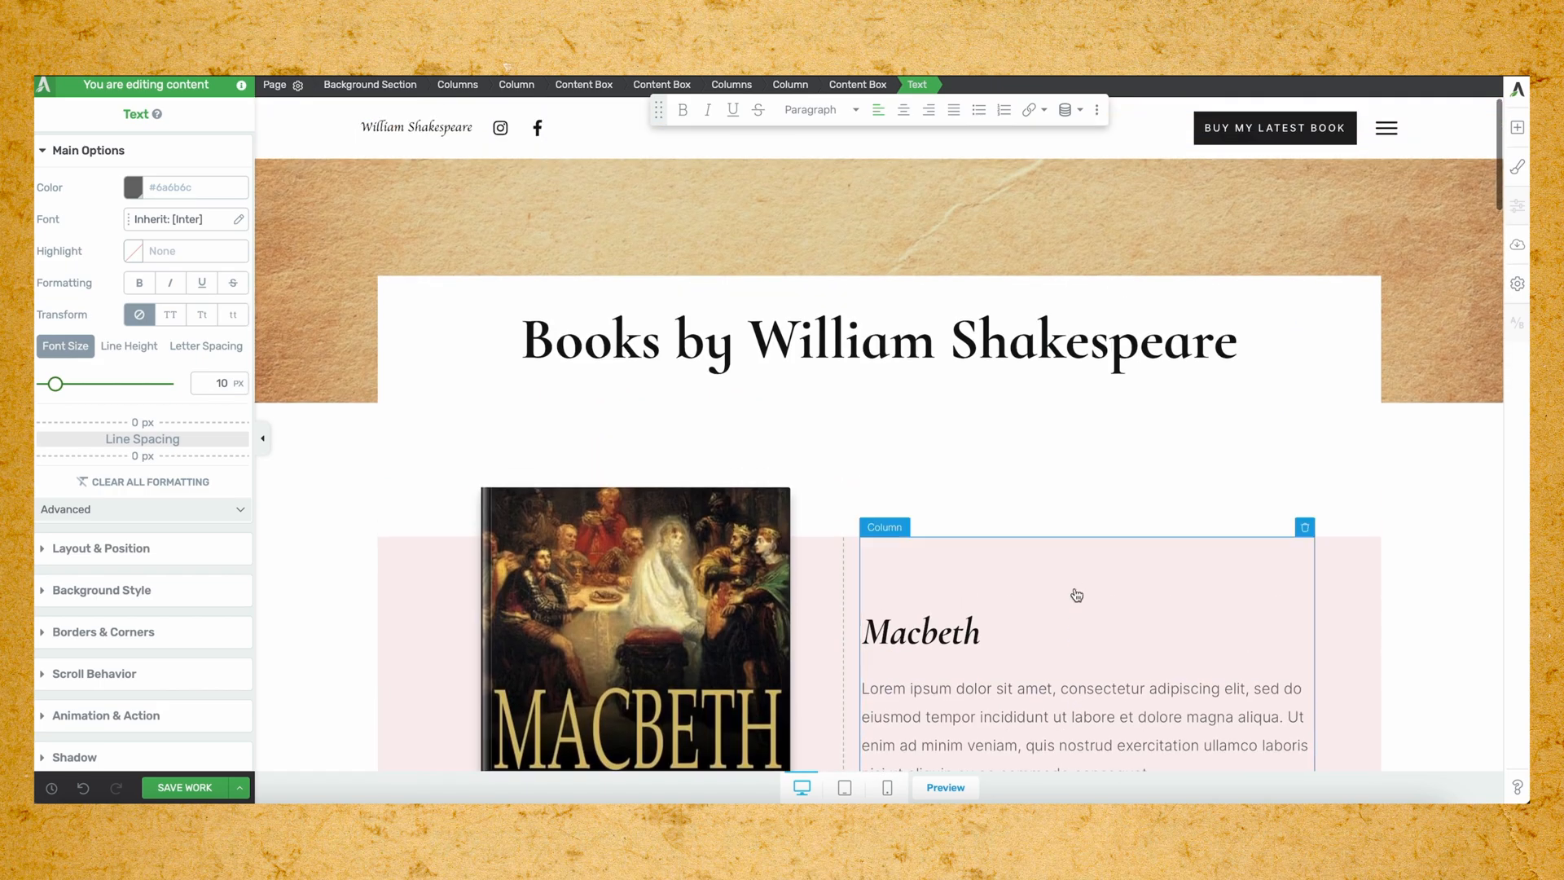
{"action": "scroll", "coordinate": [1077, 596], "scroll_direction": "down", "scroll_amount": 5}
{"action": "scroll", "coordinate": [1077, 596], "scroll_direction": "down", "scroll_amount": 20}
{"action": "scroll", "coordinate": [1076, 589], "scroll_direction": "up", "scroll_amount": 10}
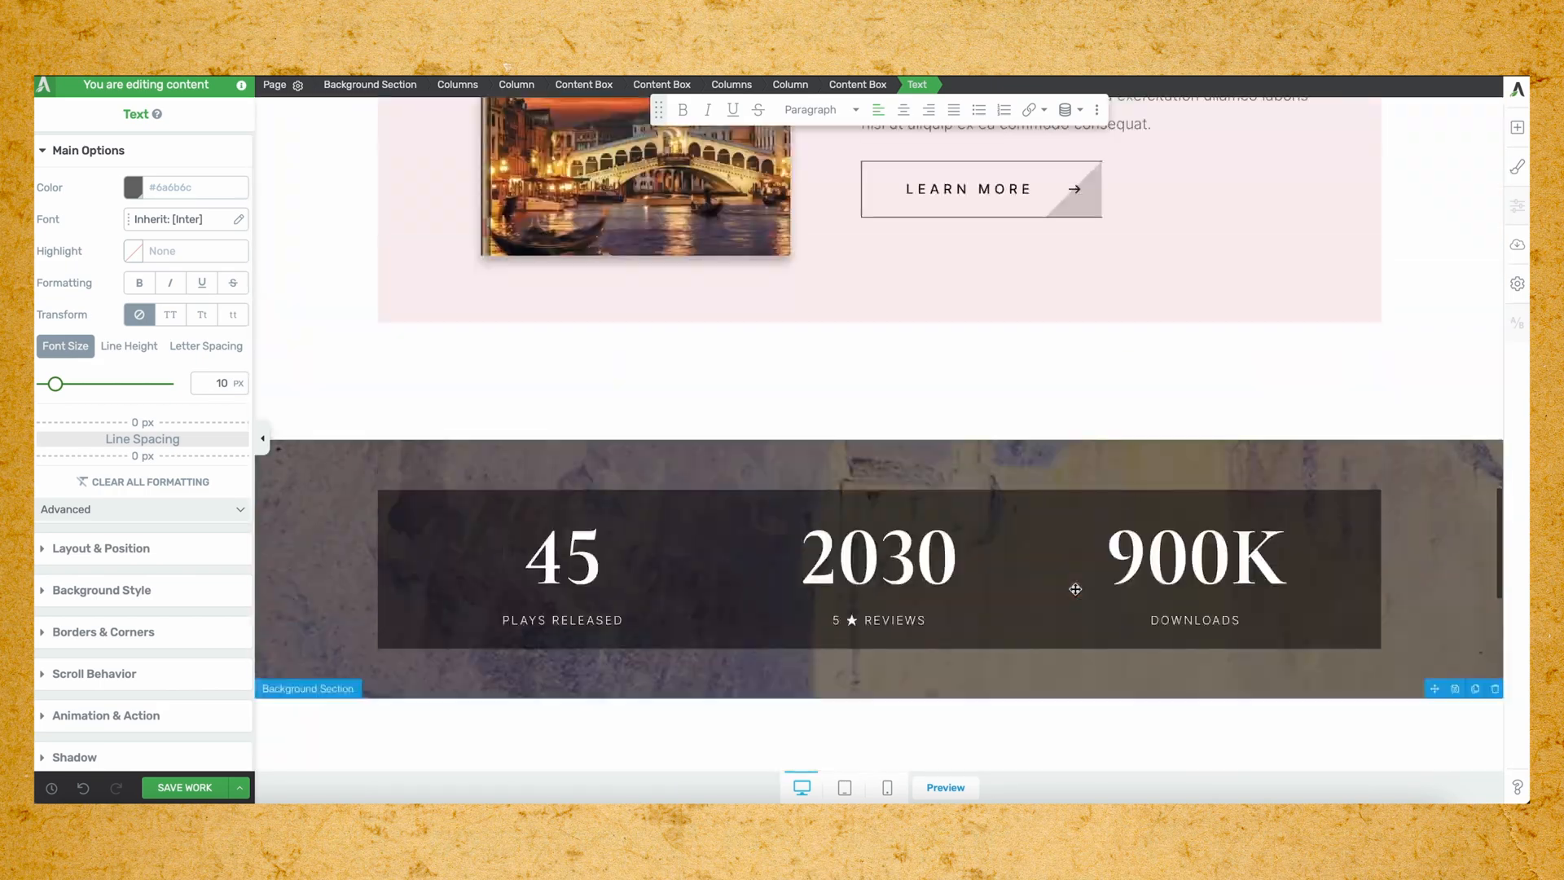
Create a new WordPress page titled "Romeo & Juliet" and publish it.
{"action": "scroll", "coordinate": [1076, 589], "scroll_direction": "down", "scroll_amount": 1}
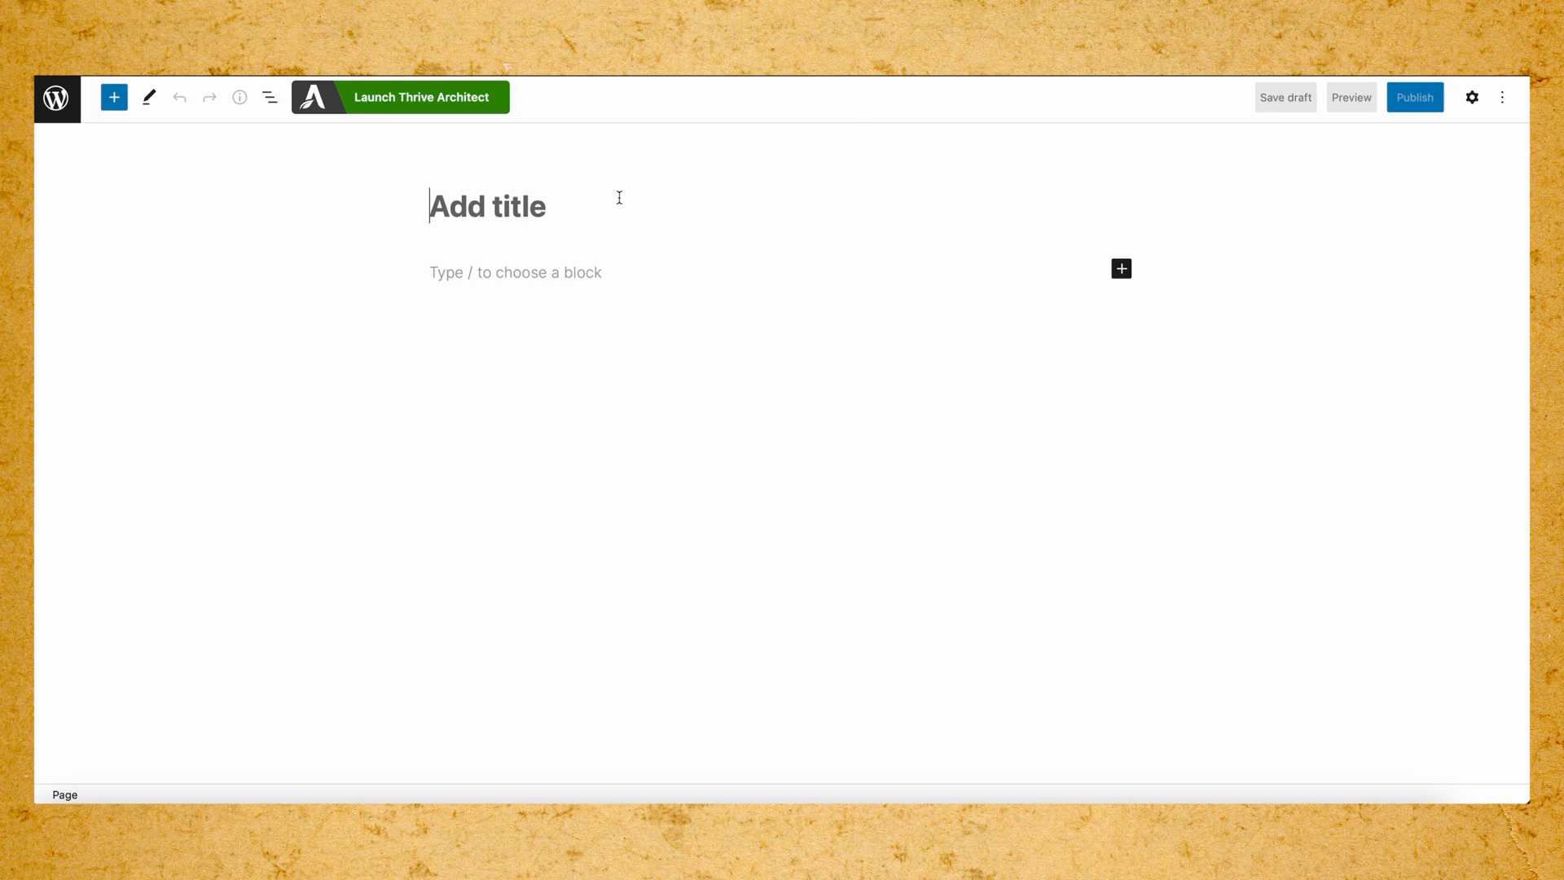
{"action": "type", "text": "Romeo & Juliet"}
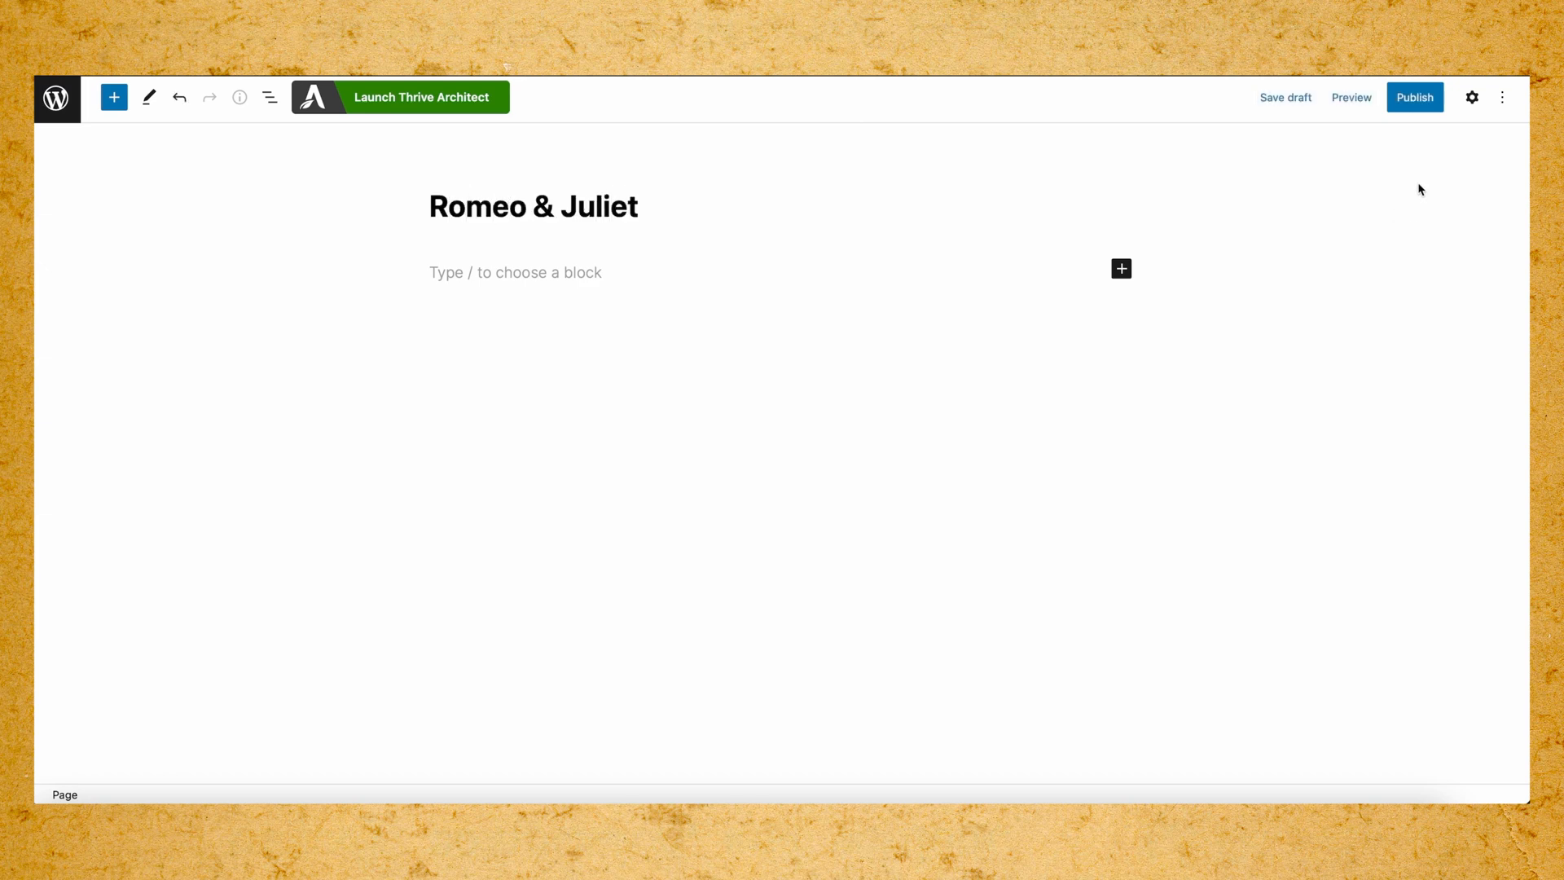
{"action": "left_click", "coordinate": [1415, 97]}
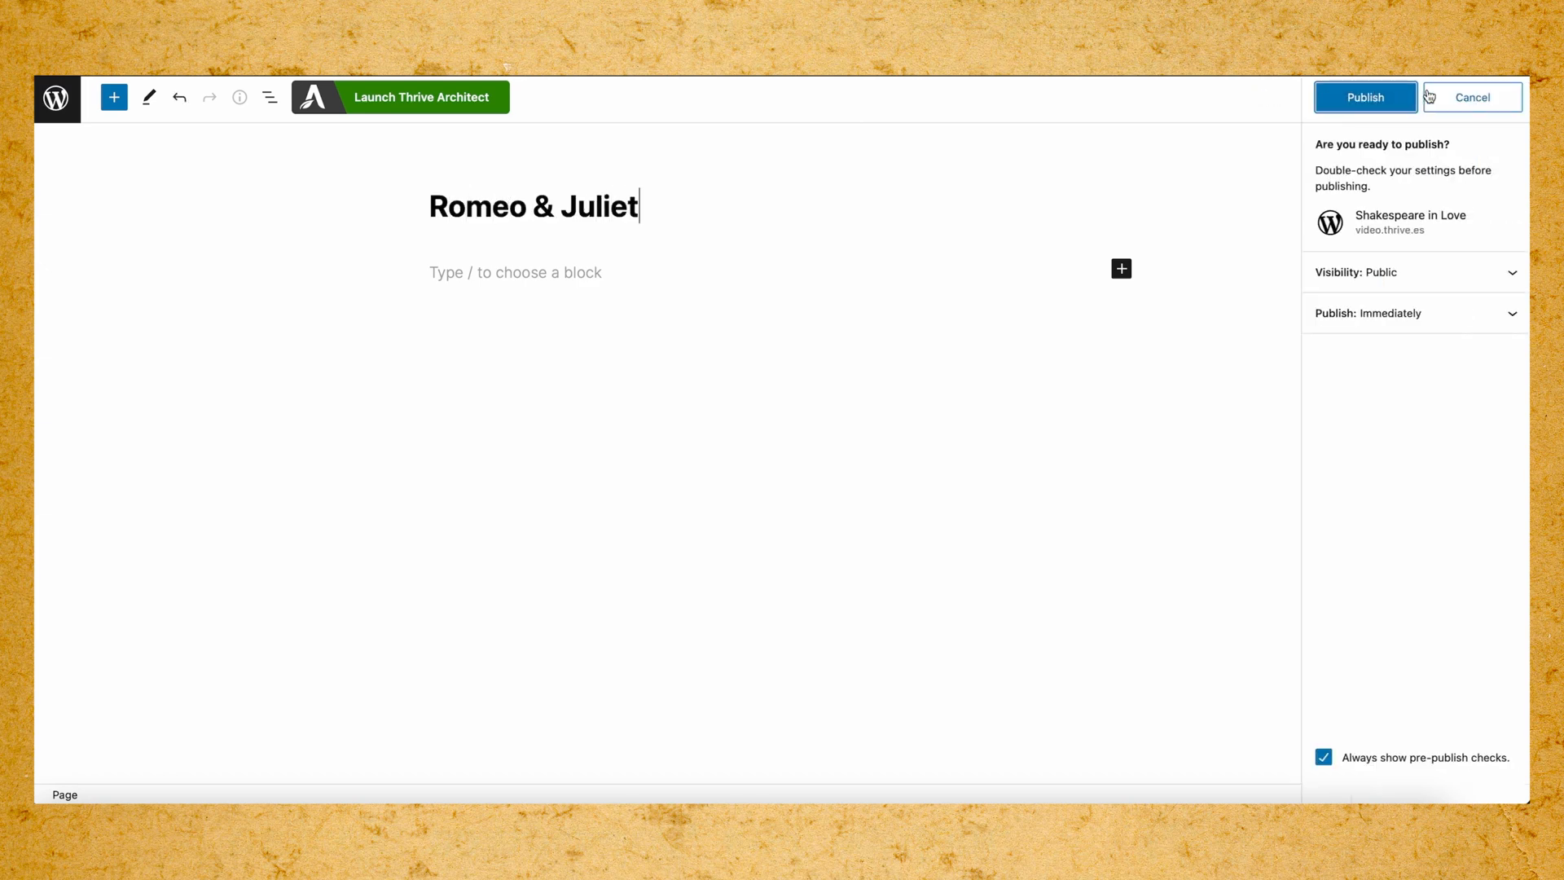
{"action": "left_click", "coordinate": [1366, 97]}
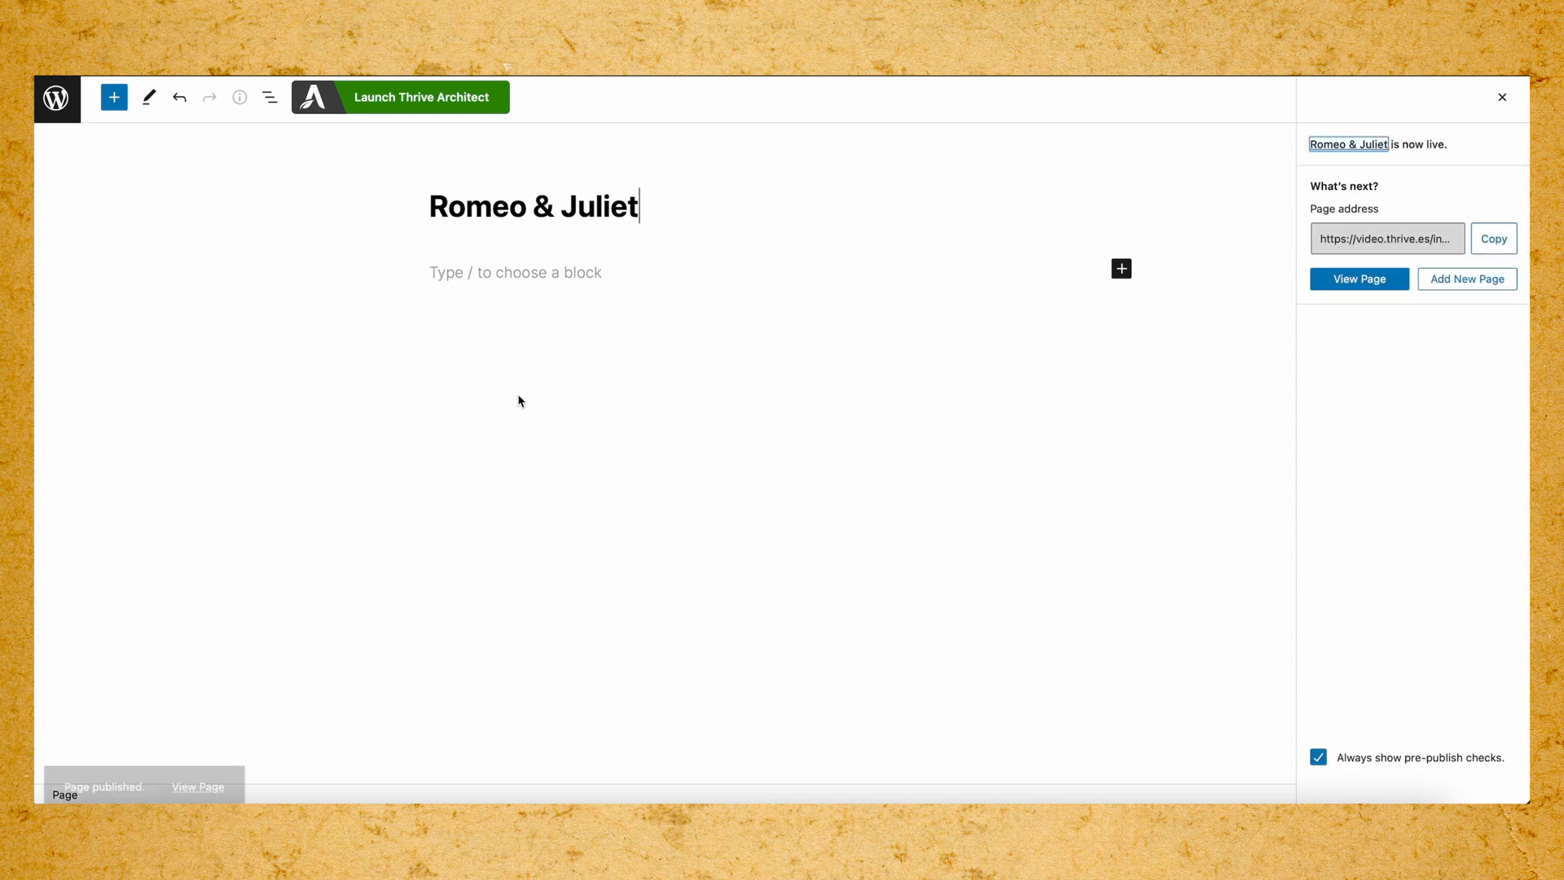
Open the page in Thrive Architect as a Normal Page and look over its book header, reviews and post content area.
{"action": "left_click", "coordinate": [454, 99]}
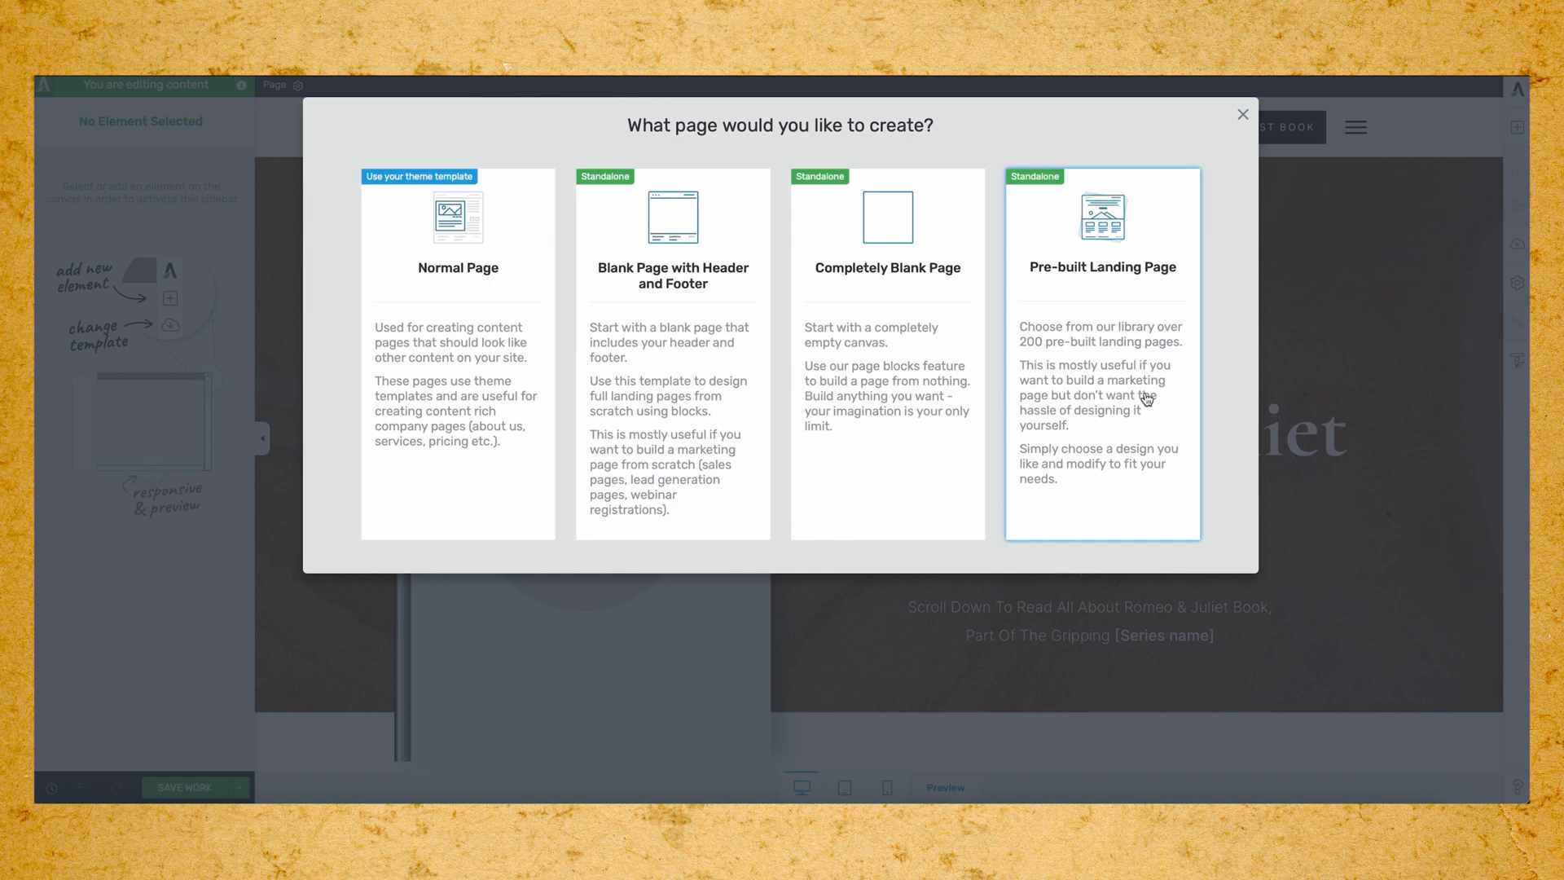
{"action": "left_click", "coordinate": [465, 312]}
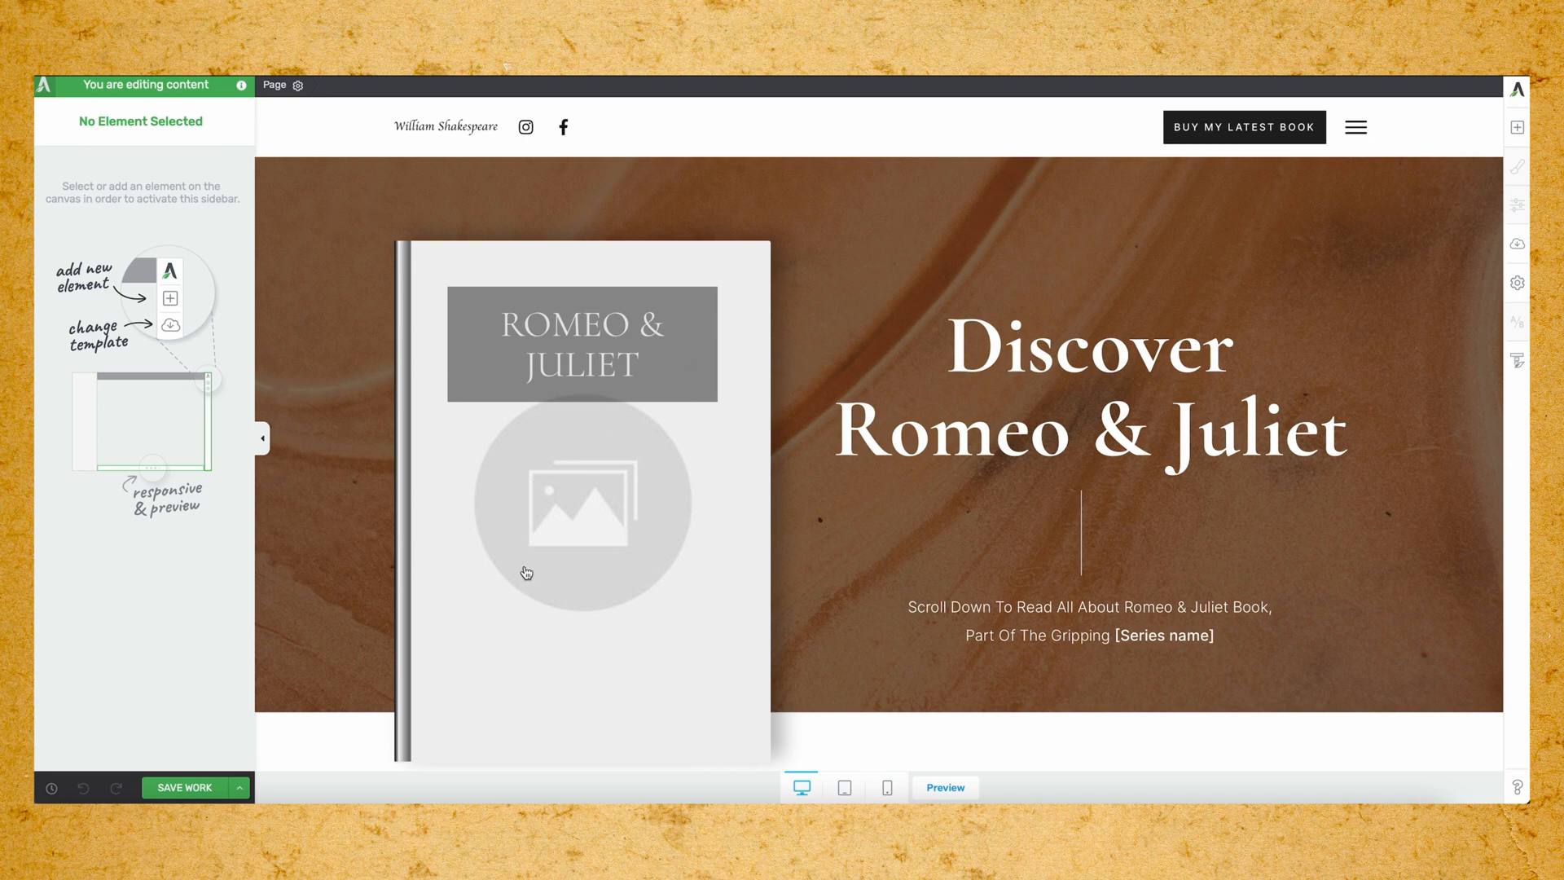
{"action": "scroll", "coordinate": [686, 559], "scroll_direction": "down", "scroll_amount": 1}
{"action": "scroll", "coordinate": [690, 565], "scroll_direction": "up", "scroll_amount": 1}
{"action": "scroll", "coordinate": [1311, 466], "scroll_direction": "down", "scroll_amount": 5}
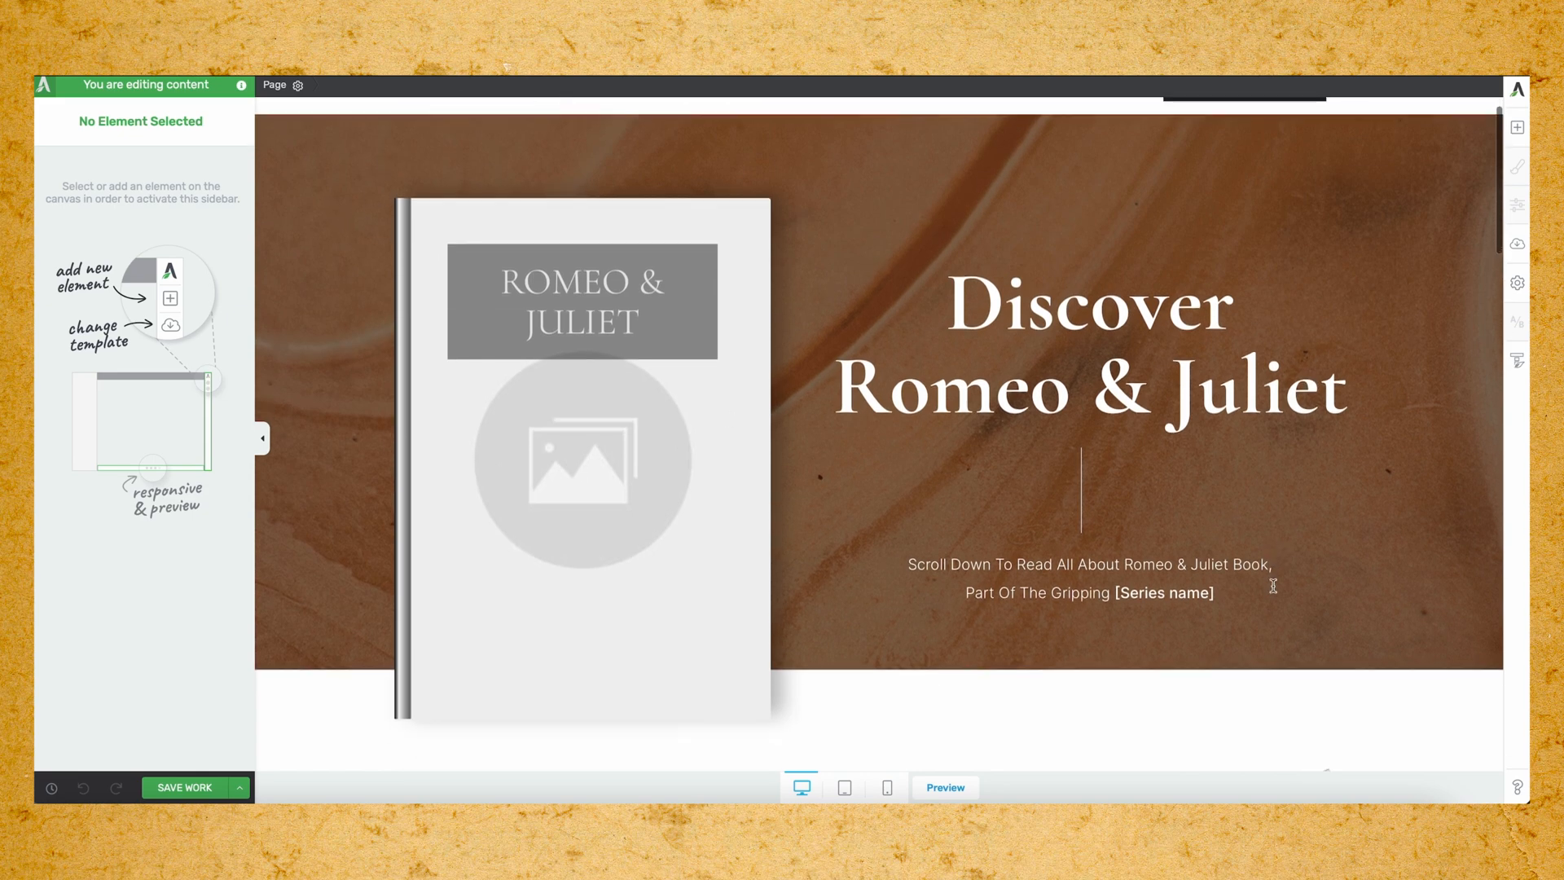
{"action": "scroll", "coordinate": [736, 440], "scroll_direction": "down", "scroll_amount": 3}
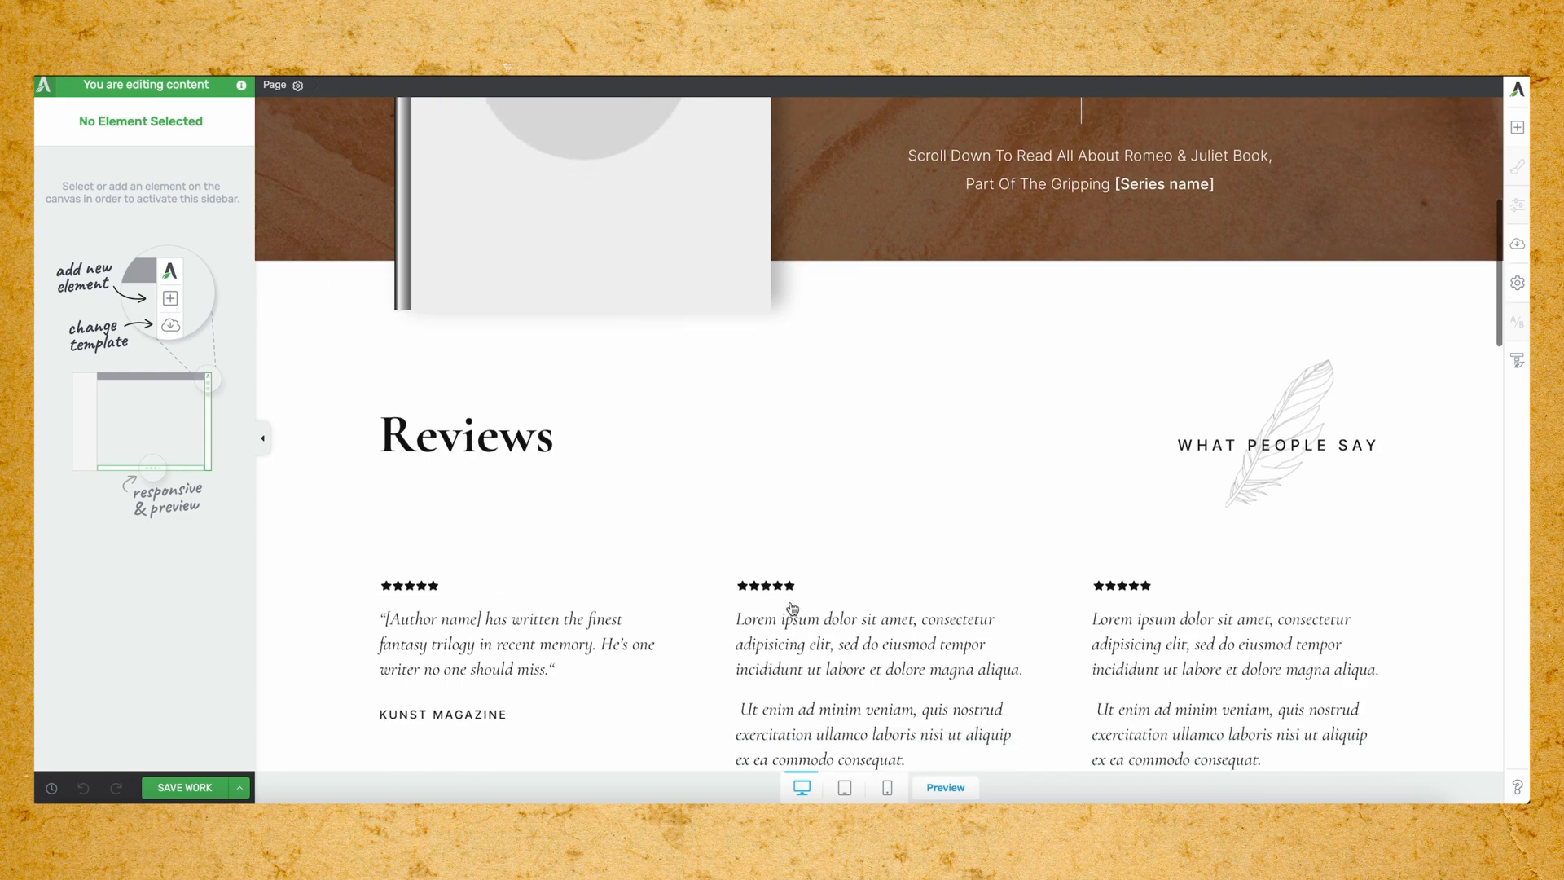
{"action": "scroll", "coordinate": [1037, 614], "scroll_direction": "down", "scroll_amount": 3}
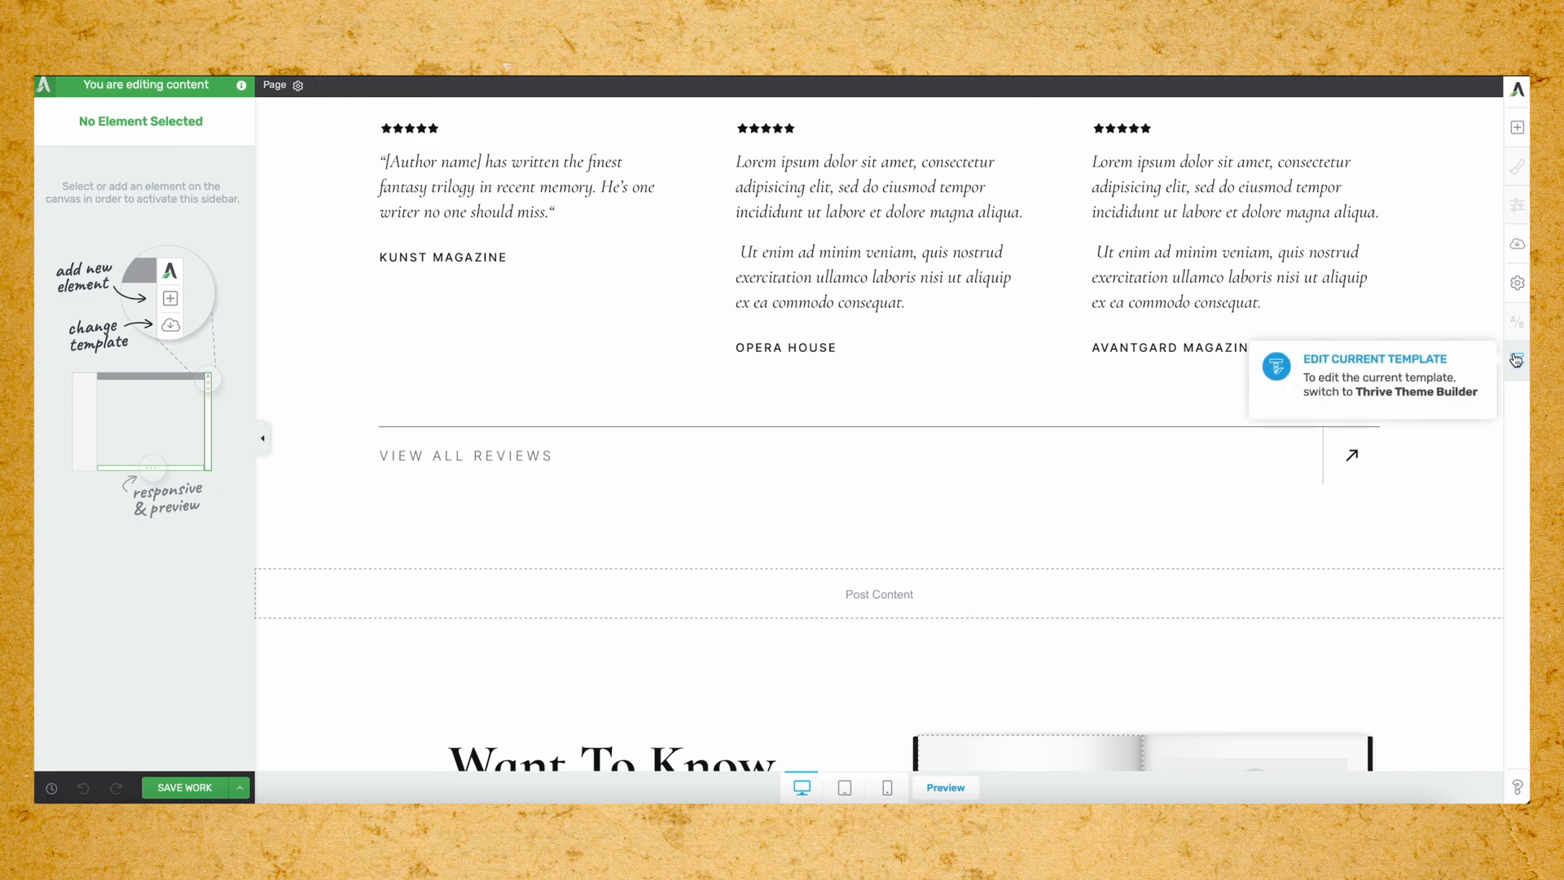
{"action": "scroll", "coordinate": [813, 619], "scroll_direction": "down", "scroll_amount": 2}
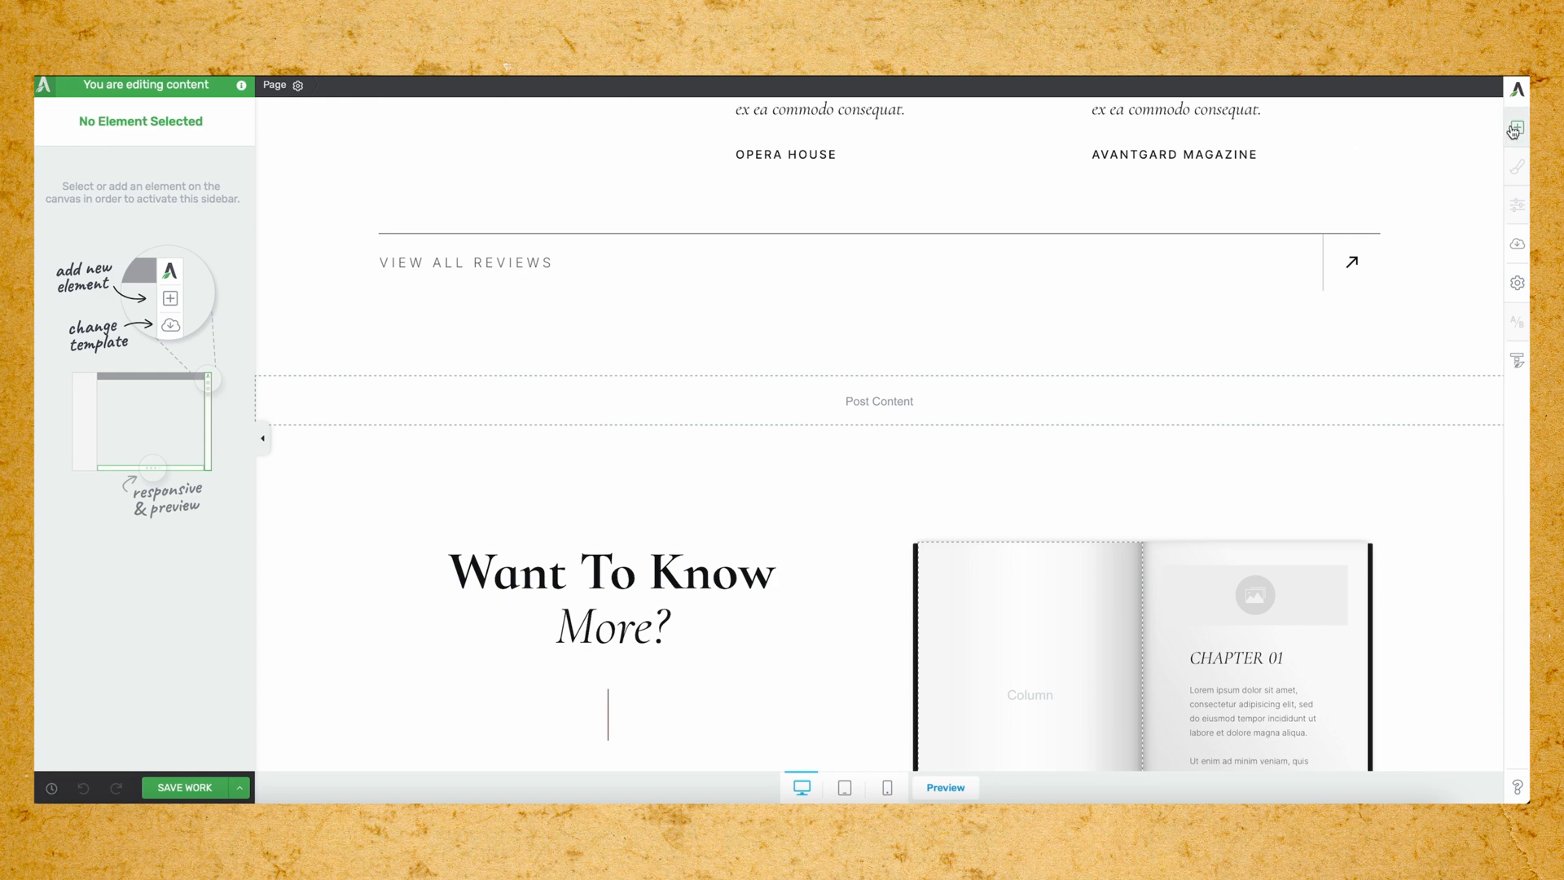
Try adding a background section in the post content area below the reviews, and delete it again.
{"action": "left_click", "coordinate": [1517, 127]}
{"action": "left_click_drag", "start_coordinate": [1369, 383], "coordinate": [1090, 418]}
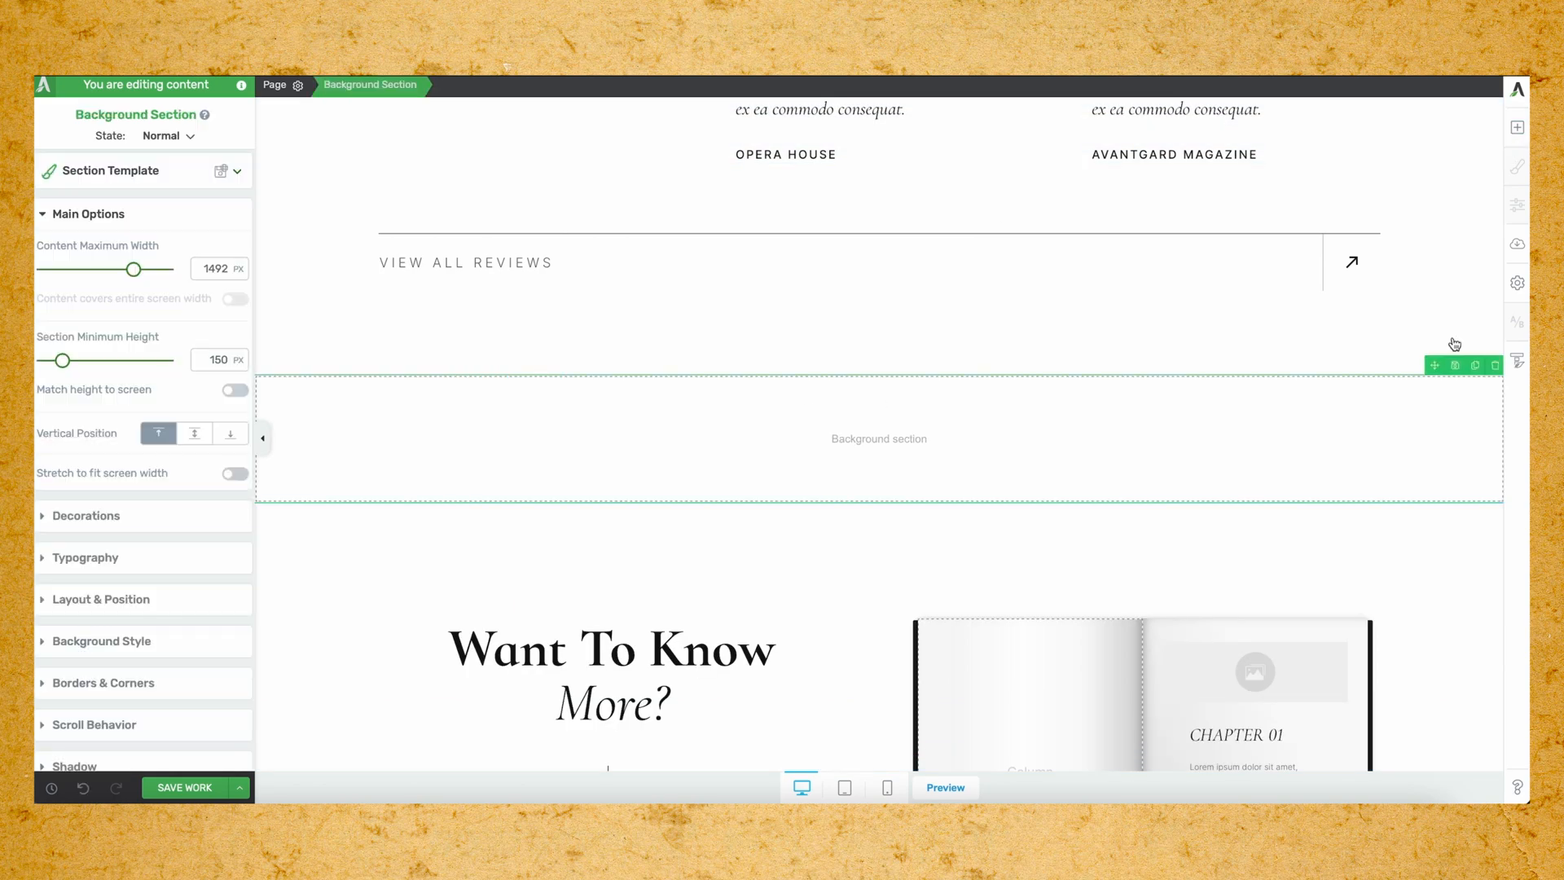
{"action": "left_click", "coordinate": [1498, 366]}
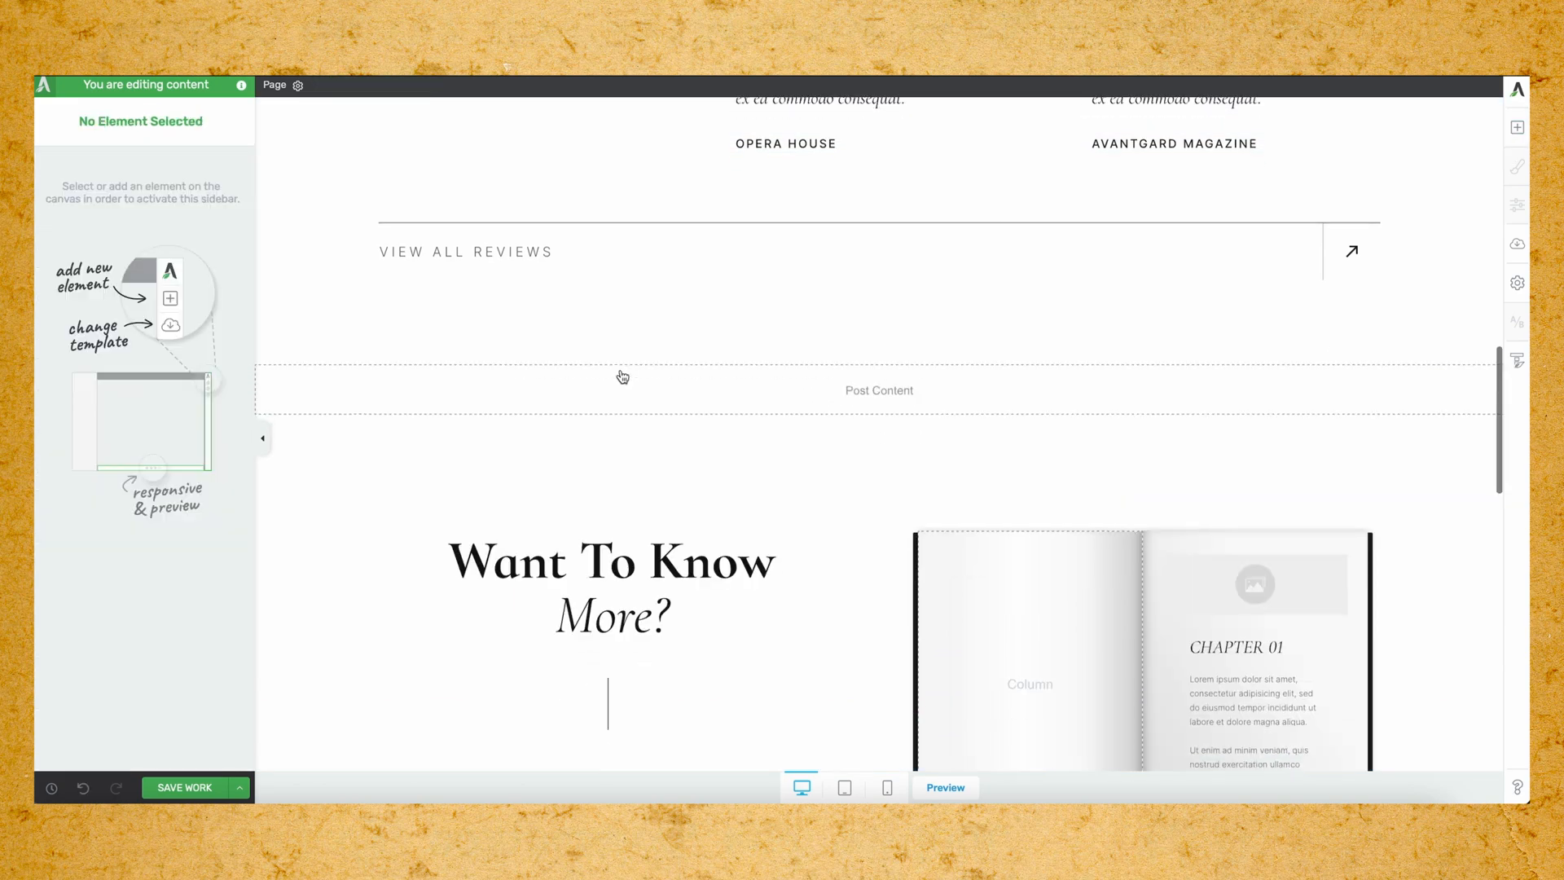
Review the rest of the page down to the critics' quotes and footer, and return to the book header.
{"action": "scroll", "coordinate": [621, 373], "scroll_direction": "down", "scroll_amount": 9}
{"action": "scroll", "coordinate": [622, 375], "scroll_direction": "down", "scroll_amount": 3}
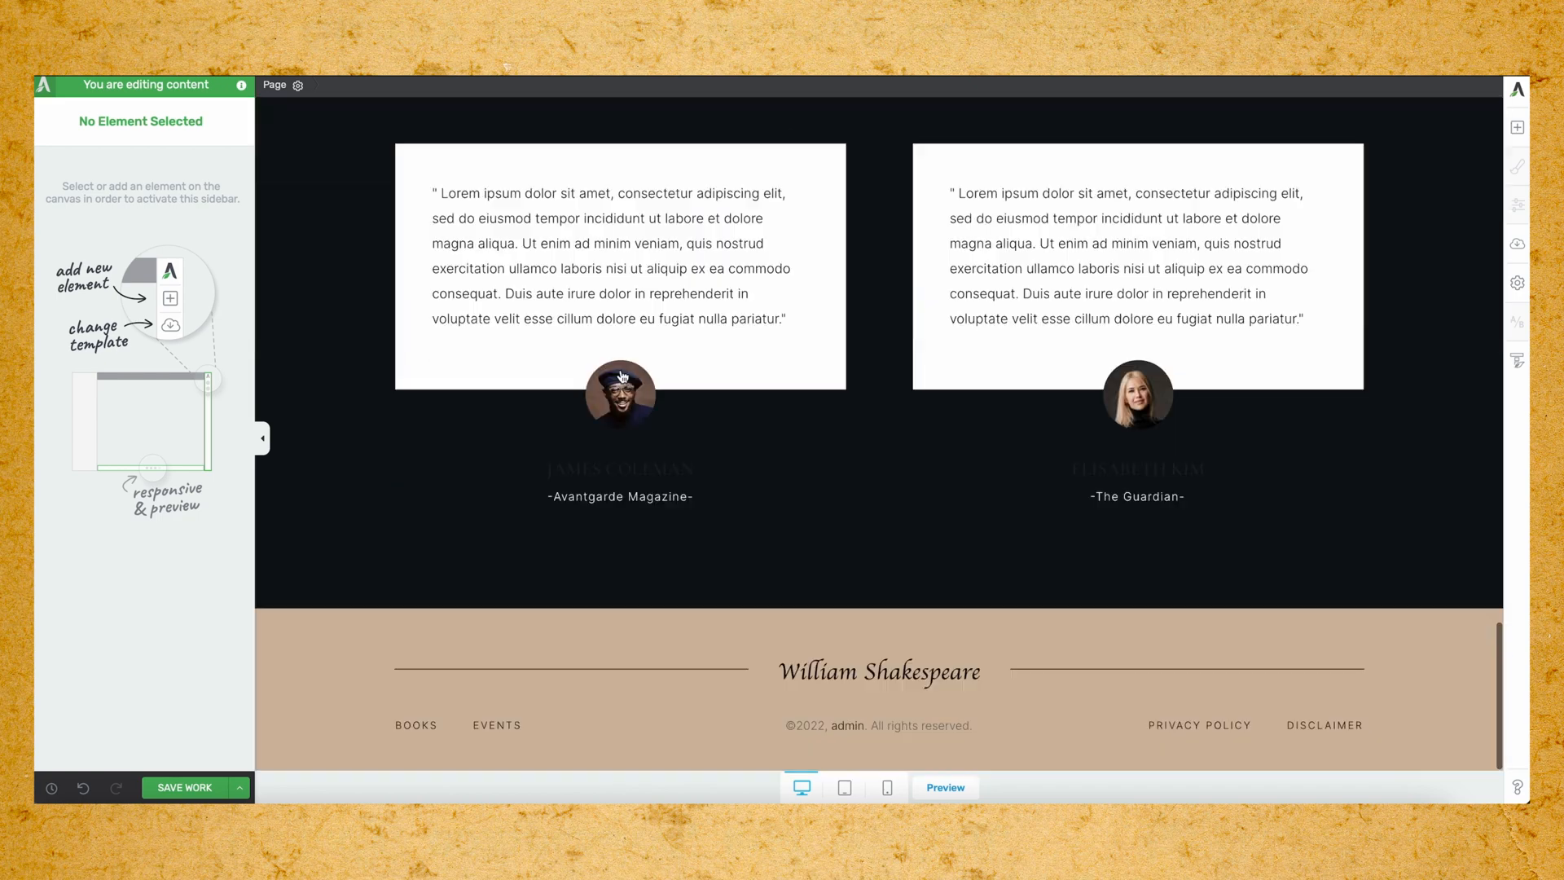
{"action": "scroll", "coordinate": [622, 373], "scroll_direction": "up", "scroll_amount": 20}
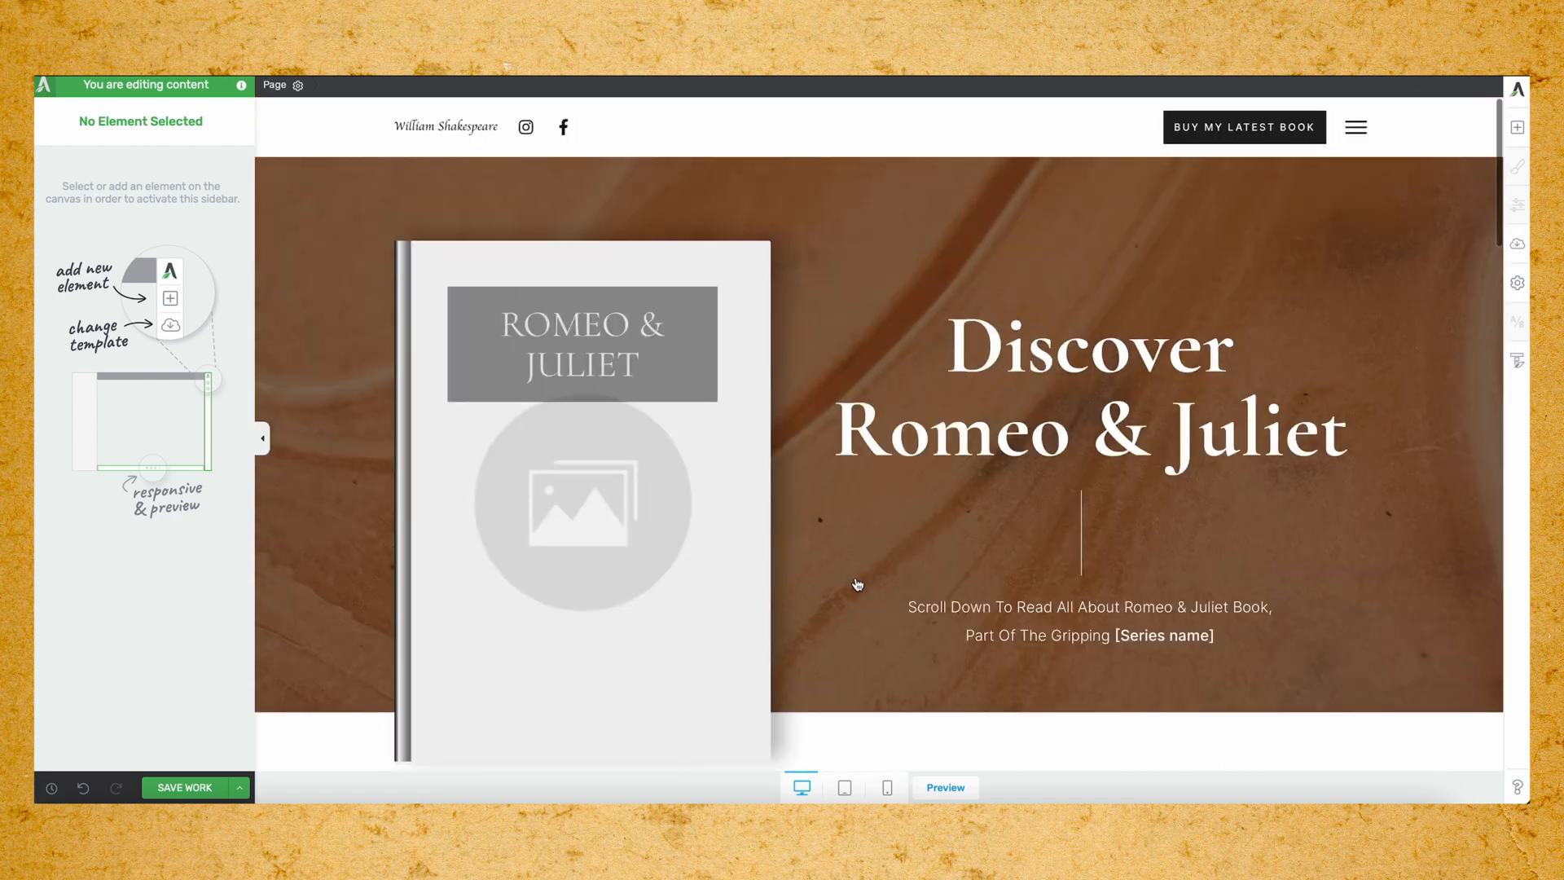
{"action": "scroll", "coordinate": [858, 588], "scroll_direction": "down", "scroll_amount": 1}
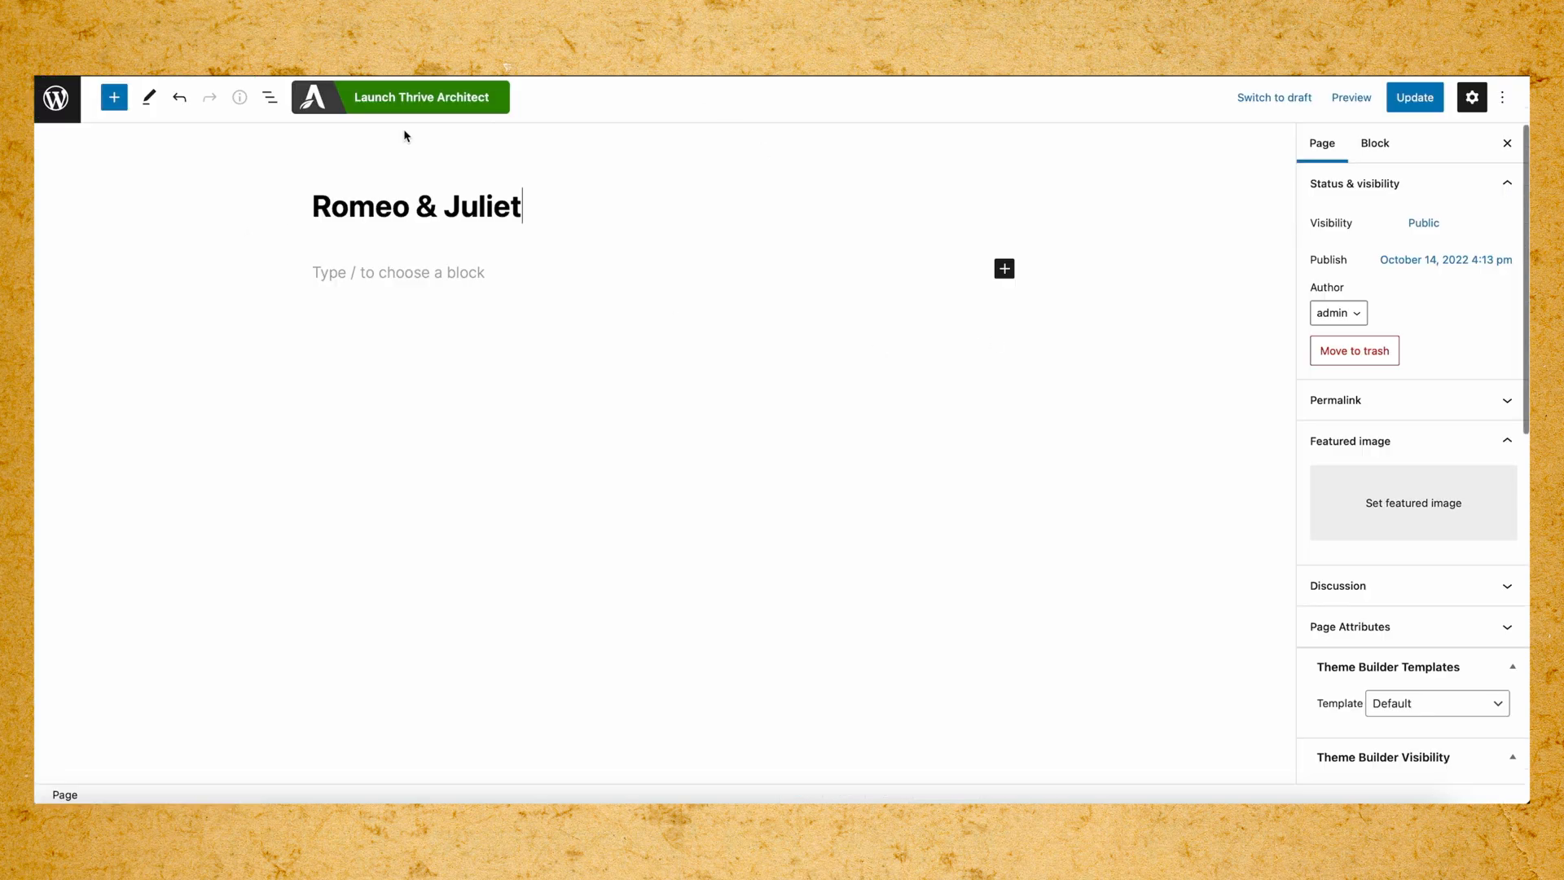
Set the red Romeo & Juliet book cover as the page's featured image in WordPress and update the page.
{"action": "left_click", "coordinate": [1390, 522]}
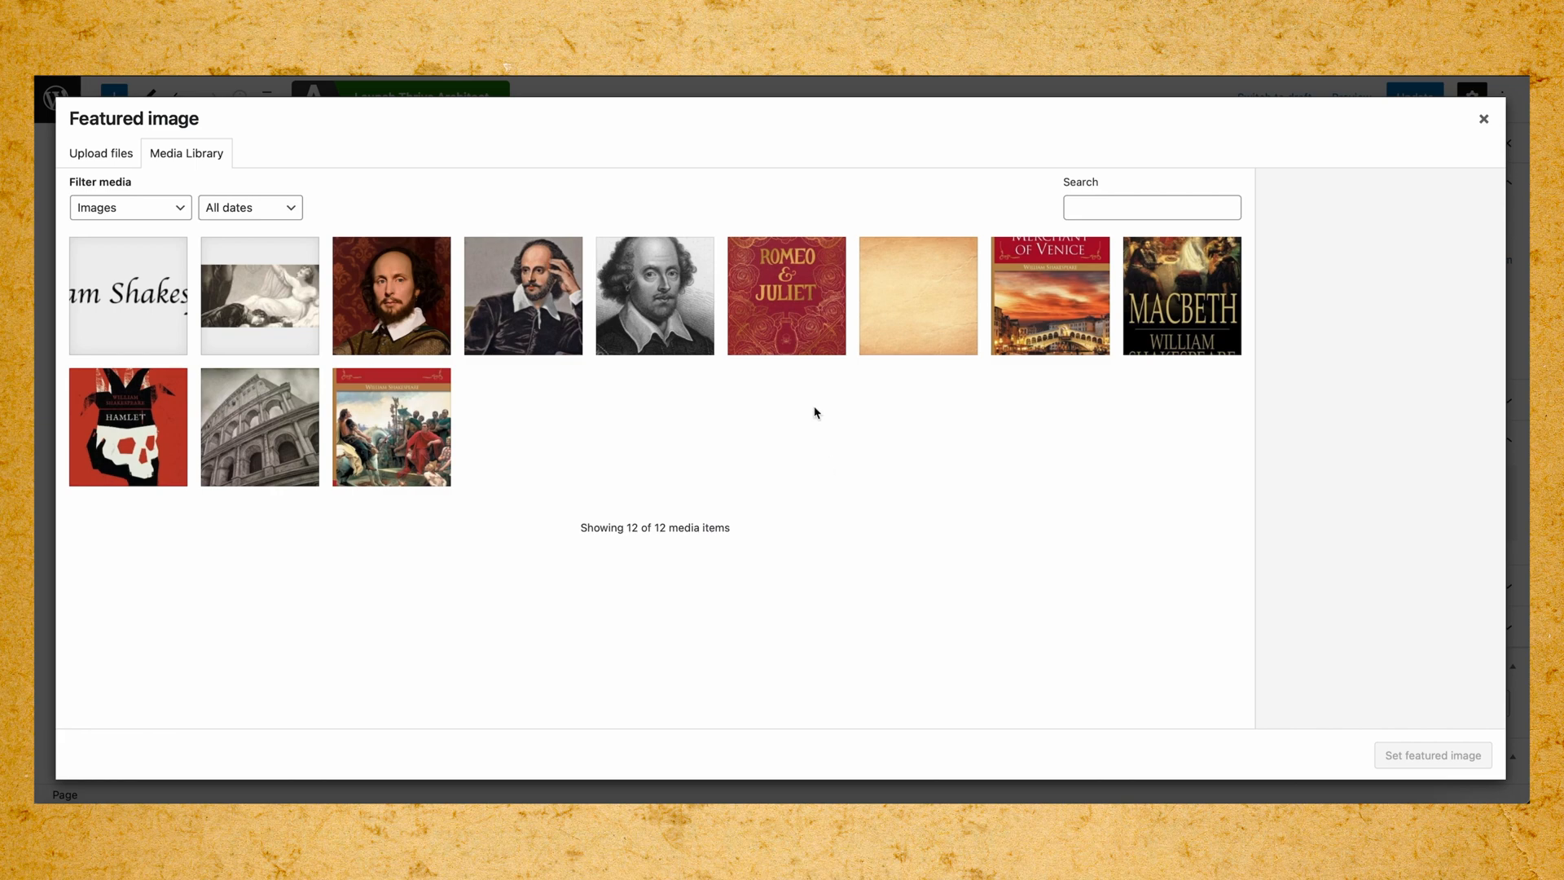
{"action": "left_click", "coordinate": [792, 342]}
{"action": "left_click", "coordinate": [1450, 756]}
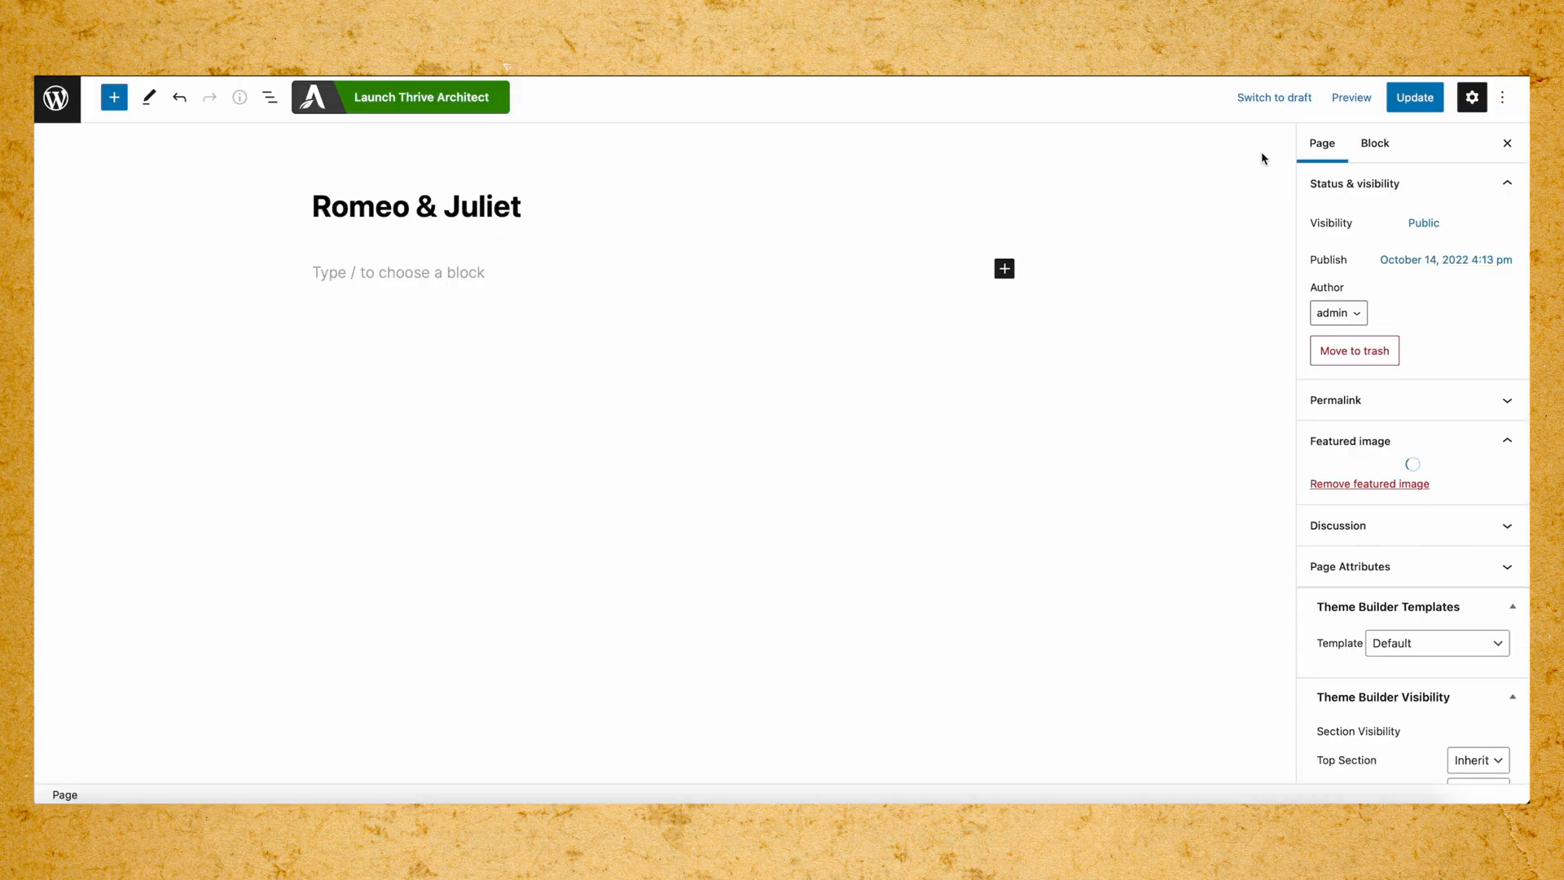
{"action": "left_click", "coordinate": [1415, 97]}
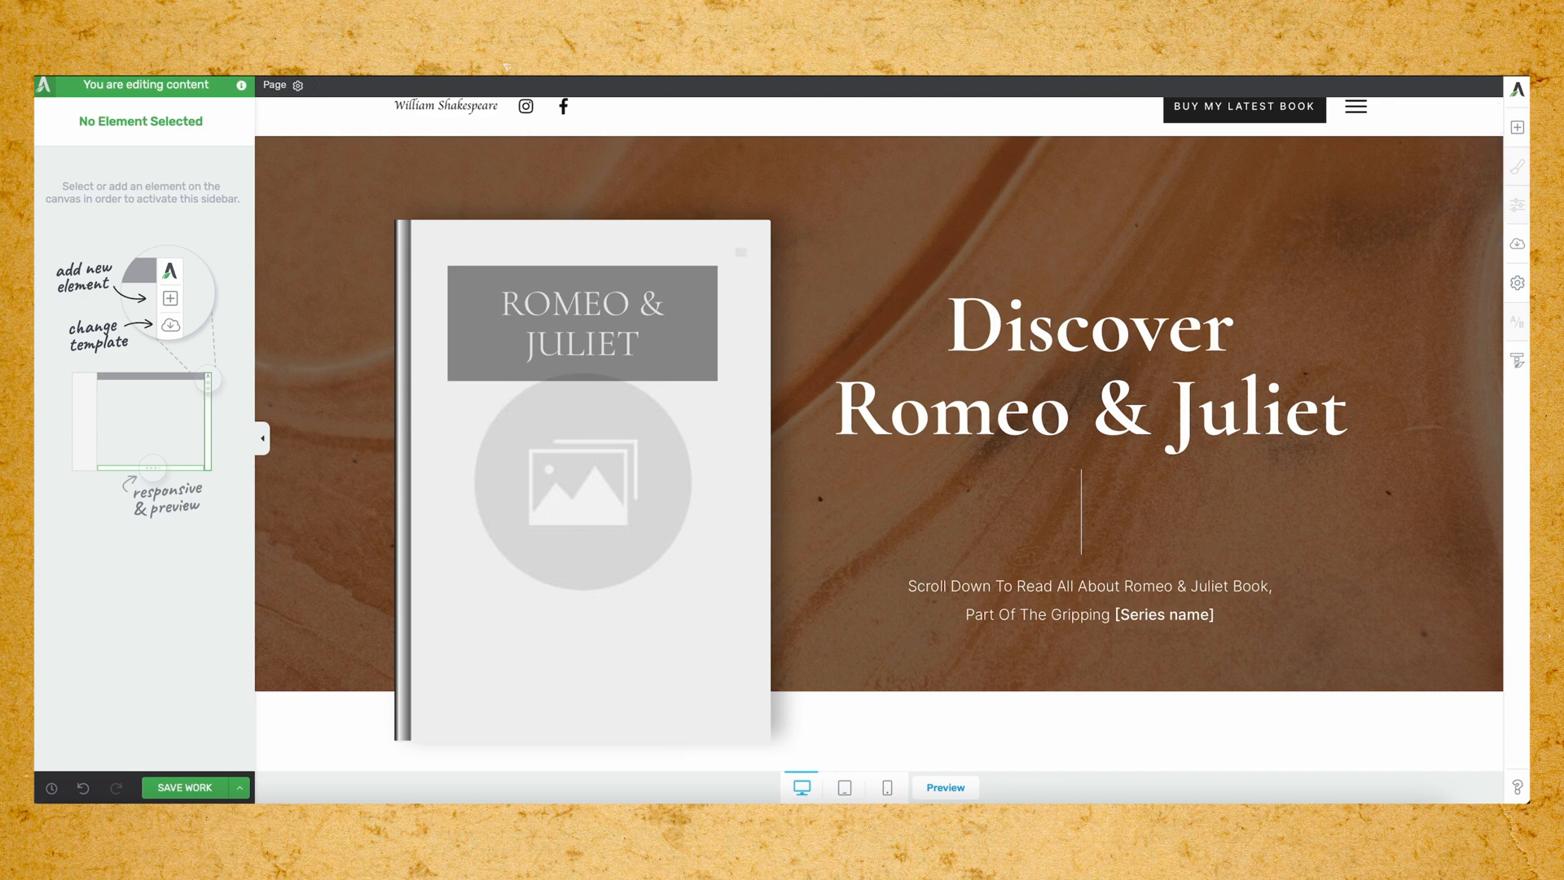
Reload the page in Thrive Architect and check the featured image on the header book and in the open book.
{"action": "key", "text": "super+r"}
{"action": "left_click", "coordinate": [684, 315]}
{"action": "left_click", "coordinate": [184, 787]}
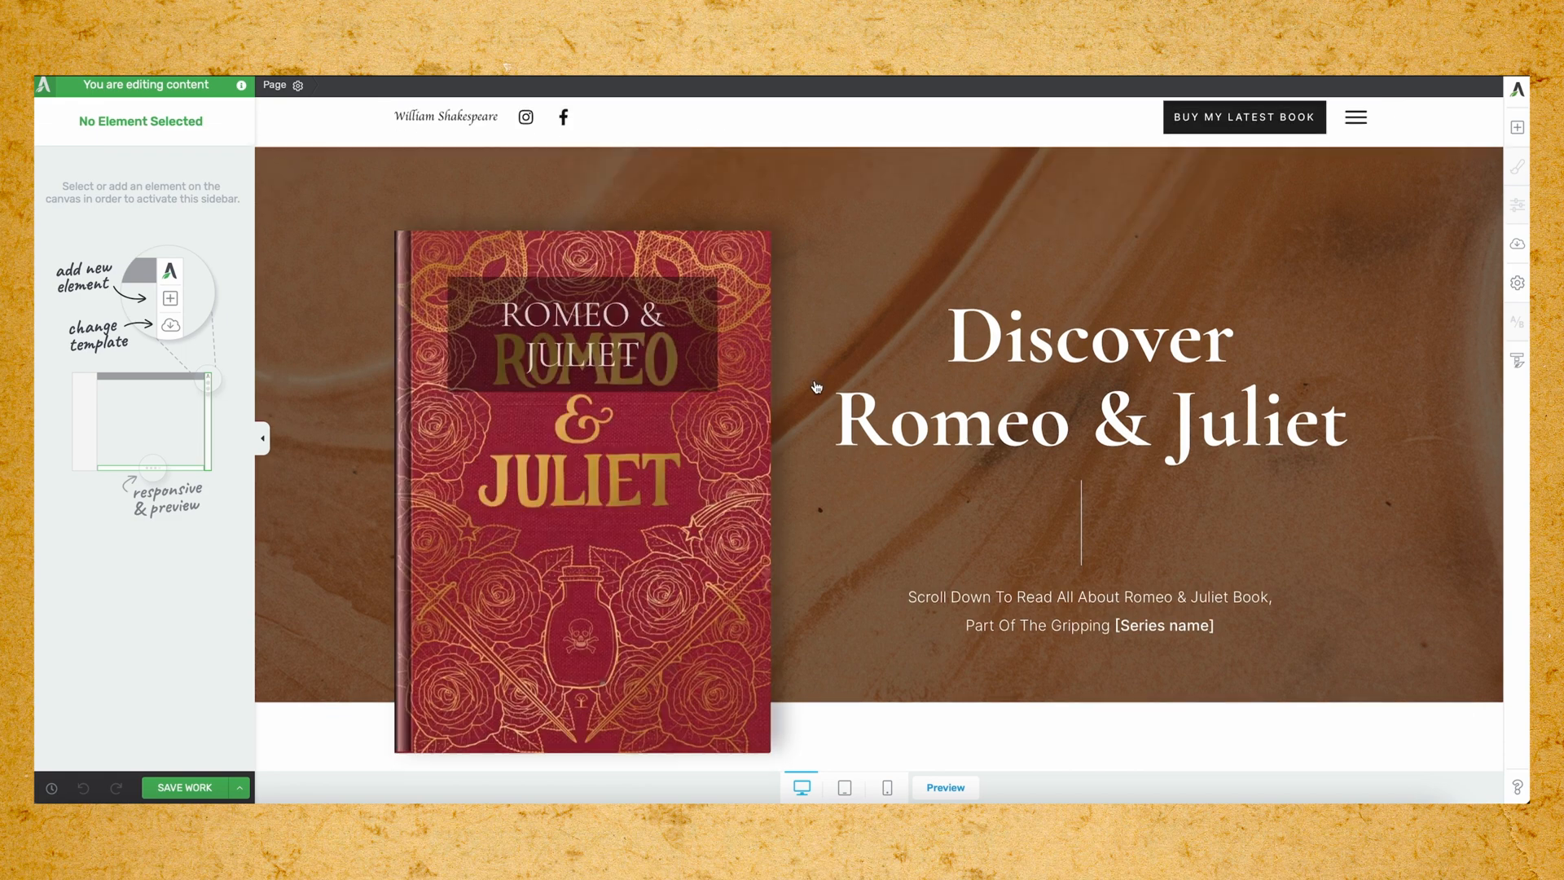
{"action": "scroll", "coordinate": [817, 389], "scroll_direction": "down", "scroll_amount": 1}
{"action": "scroll", "coordinate": [625, 439], "scroll_direction": "up", "scroll_amount": 1}
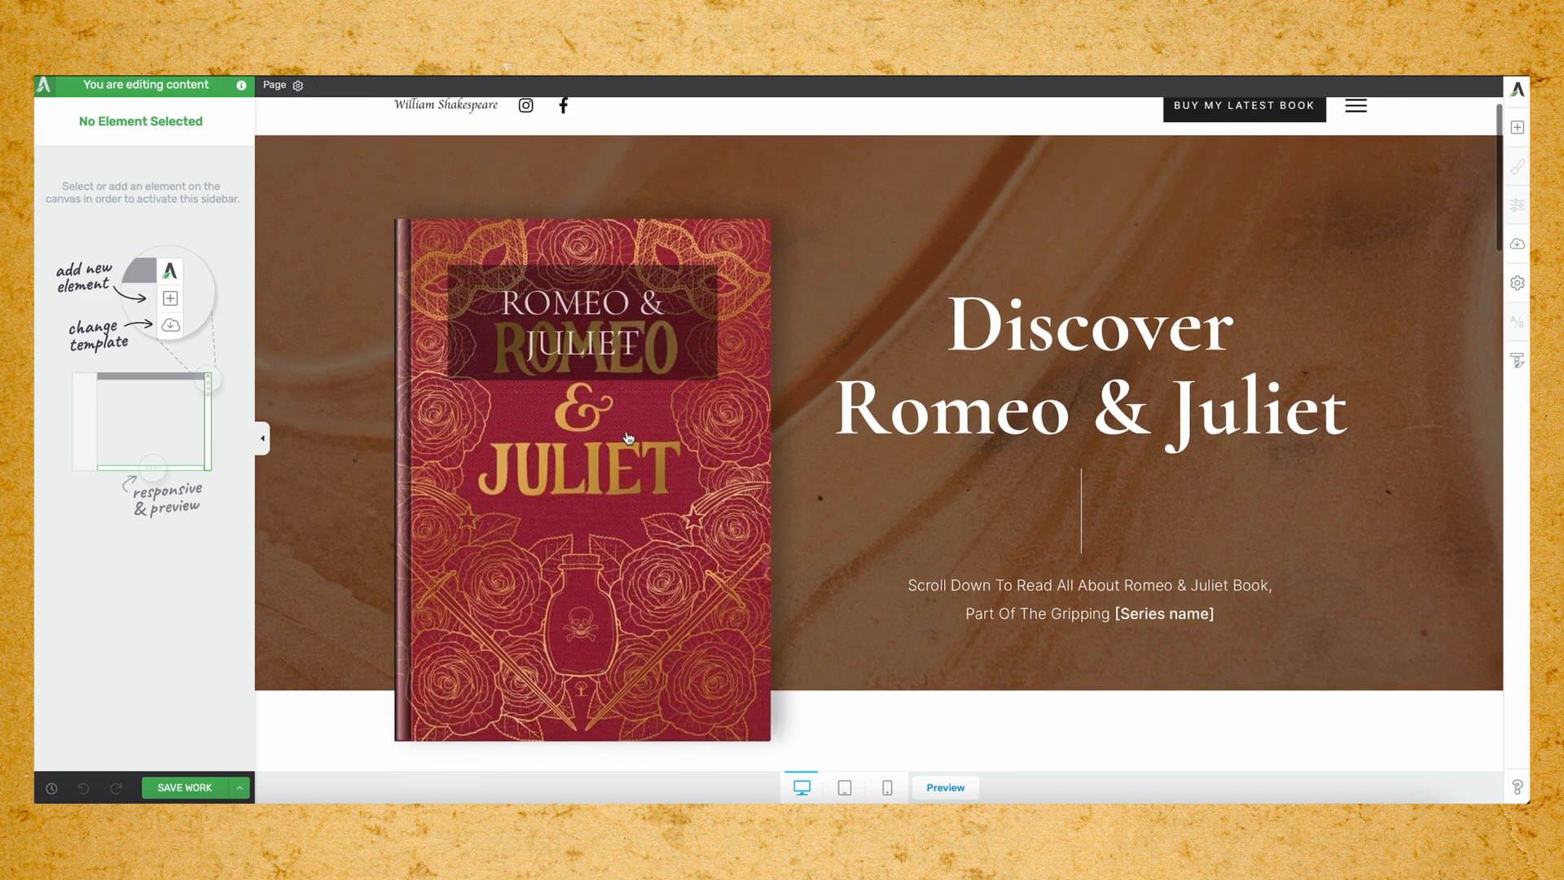
{"action": "scroll", "coordinate": [613, 461], "scroll_direction": "down", "scroll_amount": 1}
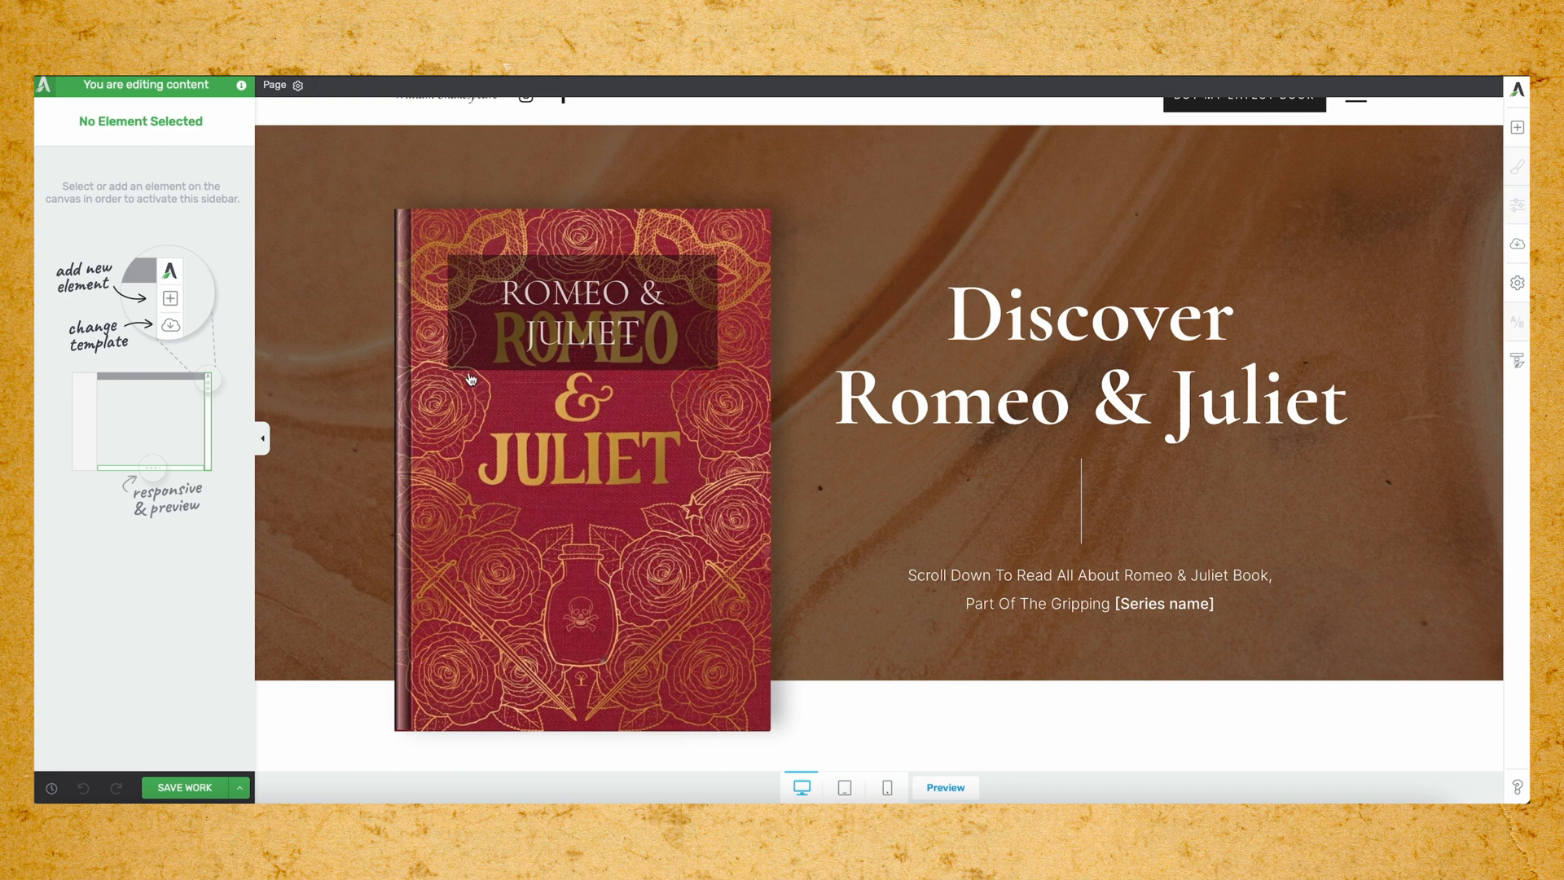
{"action": "scroll", "coordinate": [1003, 461], "scroll_direction": "down", "scroll_amount": 8}
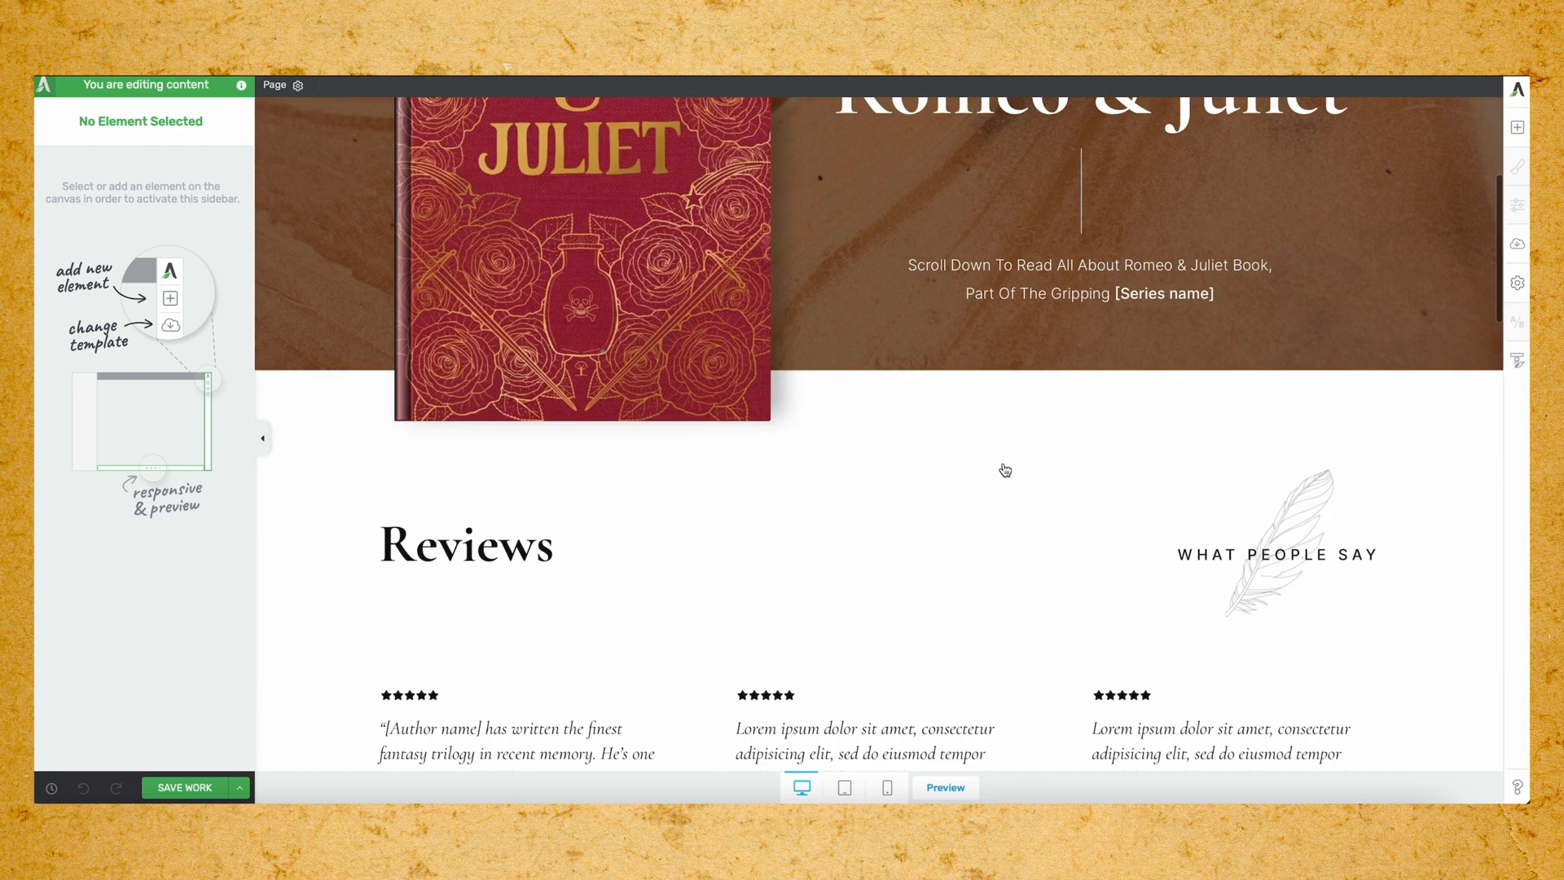
{"action": "scroll", "coordinate": [1003, 461], "scroll_direction": "down", "scroll_amount": 10}
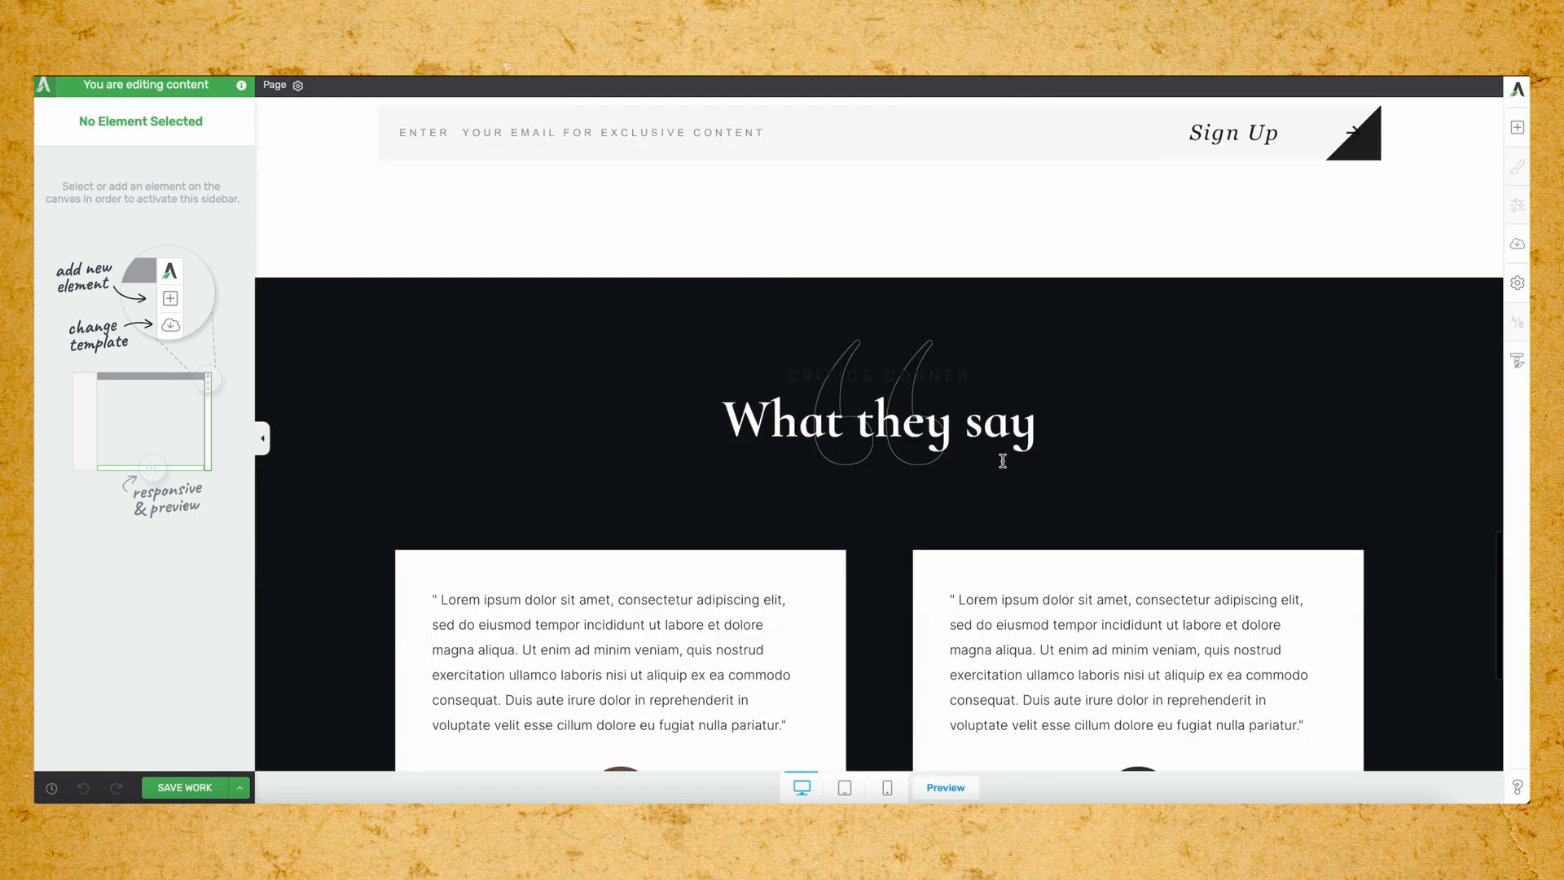
{"action": "scroll", "coordinate": [1004, 465], "scroll_direction": "up", "scroll_amount": 4}
{"action": "scroll", "coordinate": [1004, 467], "scroll_direction": "up", "scroll_amount": 1}
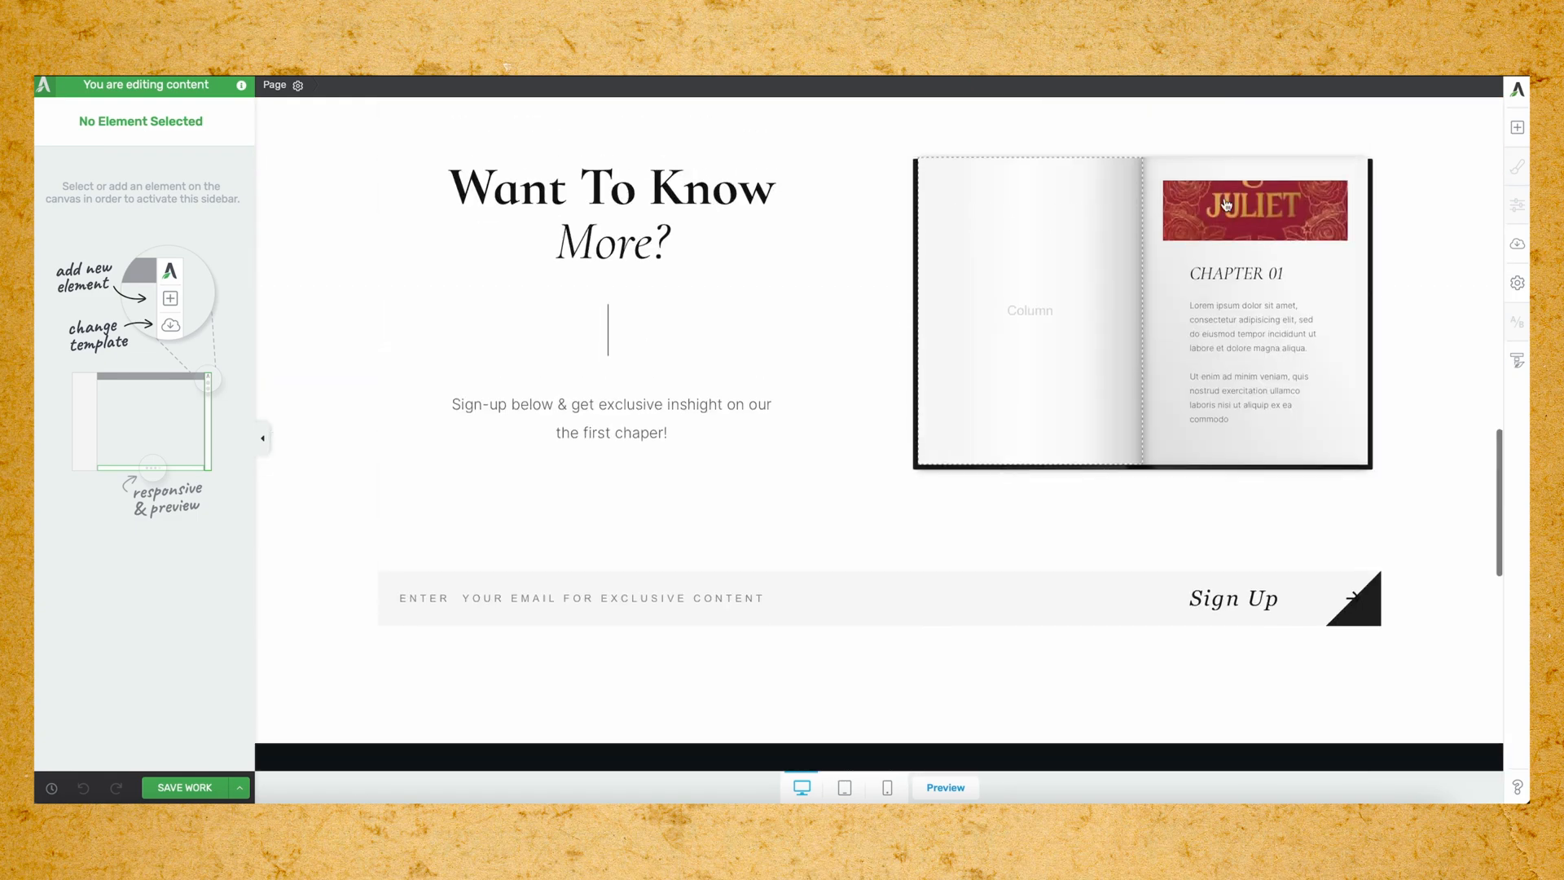
Switch to the book page template in Thrive Theme Builder and delete the title box overlaying the header's book cover.
{"action": "scroll", "coordinate": [1182, 431], "scroll_direction": "up", "scroll_amount": 13}
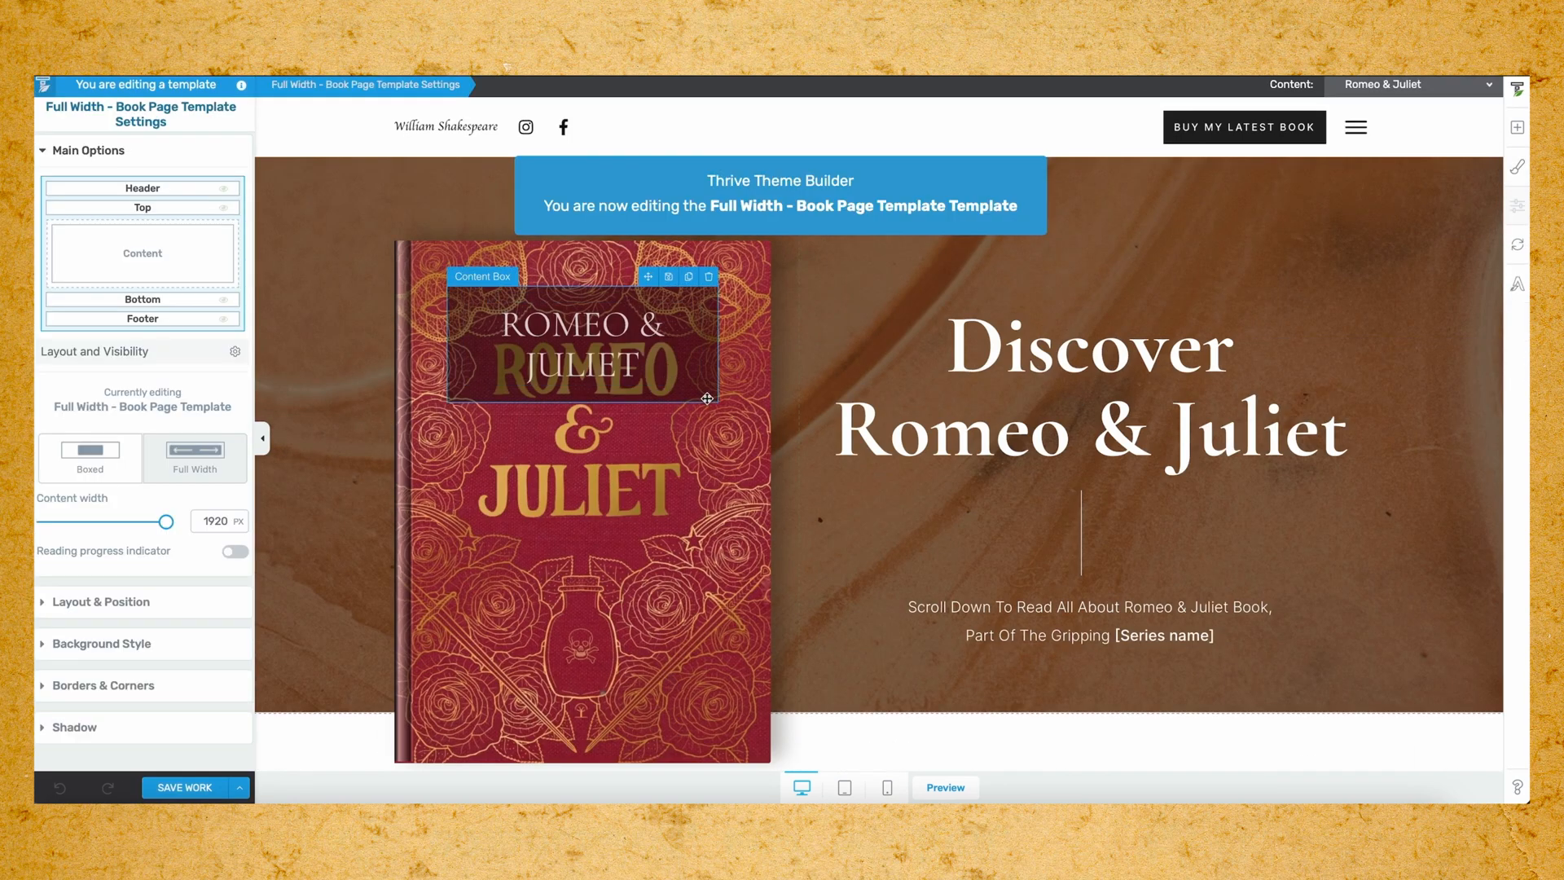
{"action": "left_click", "coordinate": [697, 375]}
{"action": "left_click", "coordinate": [708, 277]}
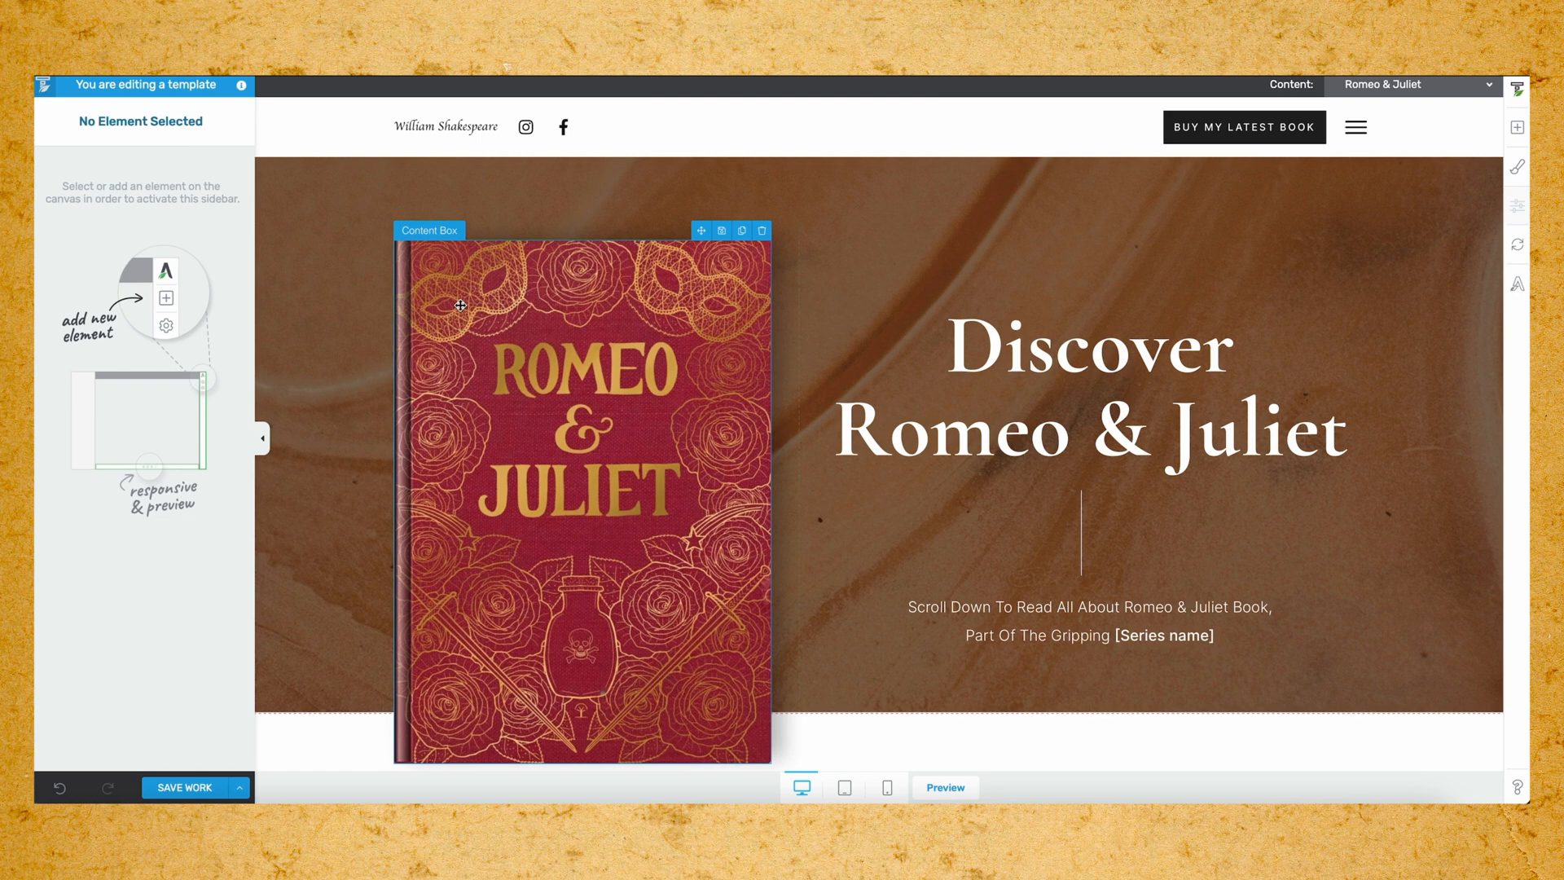
Look over the template's reviews, their placeholder texts and the View All Reviews line, down to the sign-up section.
{"action": "scroll", "coordinate": [466, 362], "scroll_direction": "down", "scroll_amount": 10}
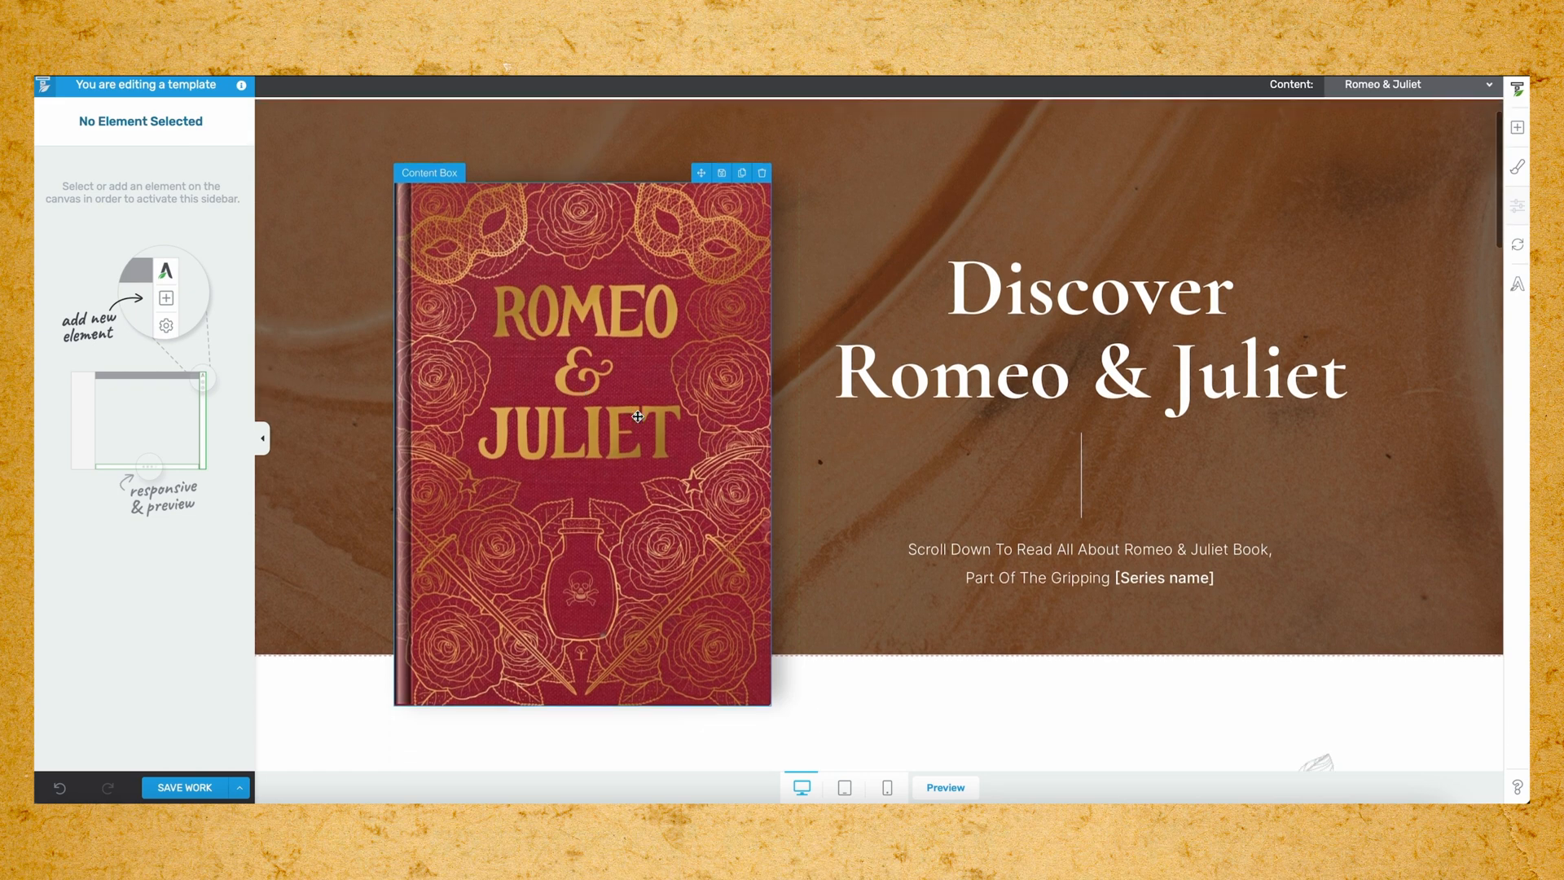
{"action": "scroll", "coordinate": [699, 414], "scroll_direction": "down", "scroll_amount": 3}
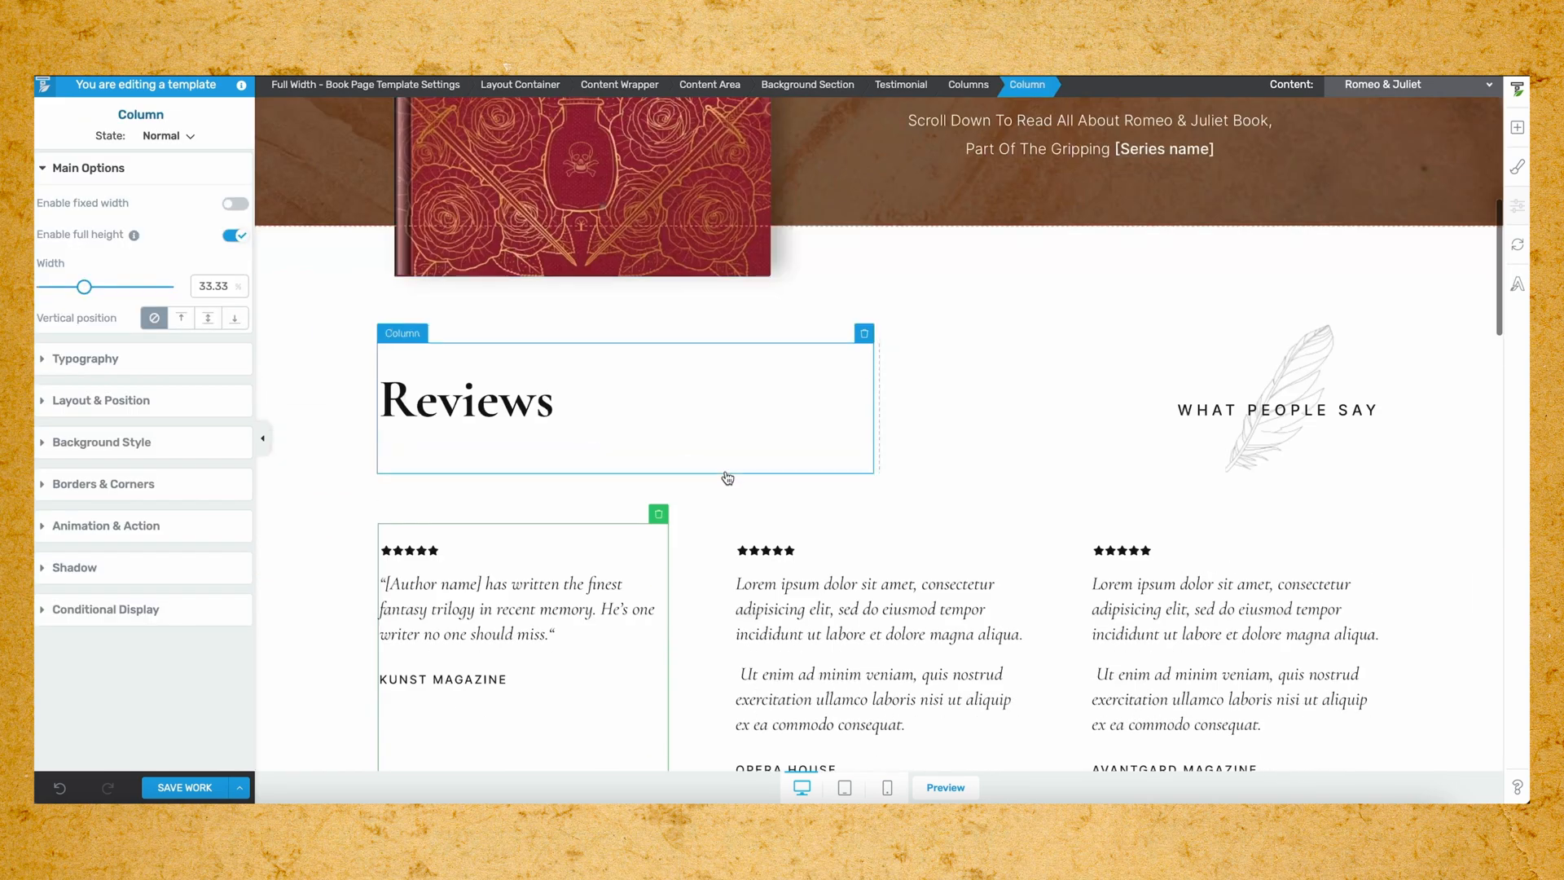
{"action": "scroll", "coordinate": [727, 477], "scroll_direction": "down", "scroll_amount": 3}
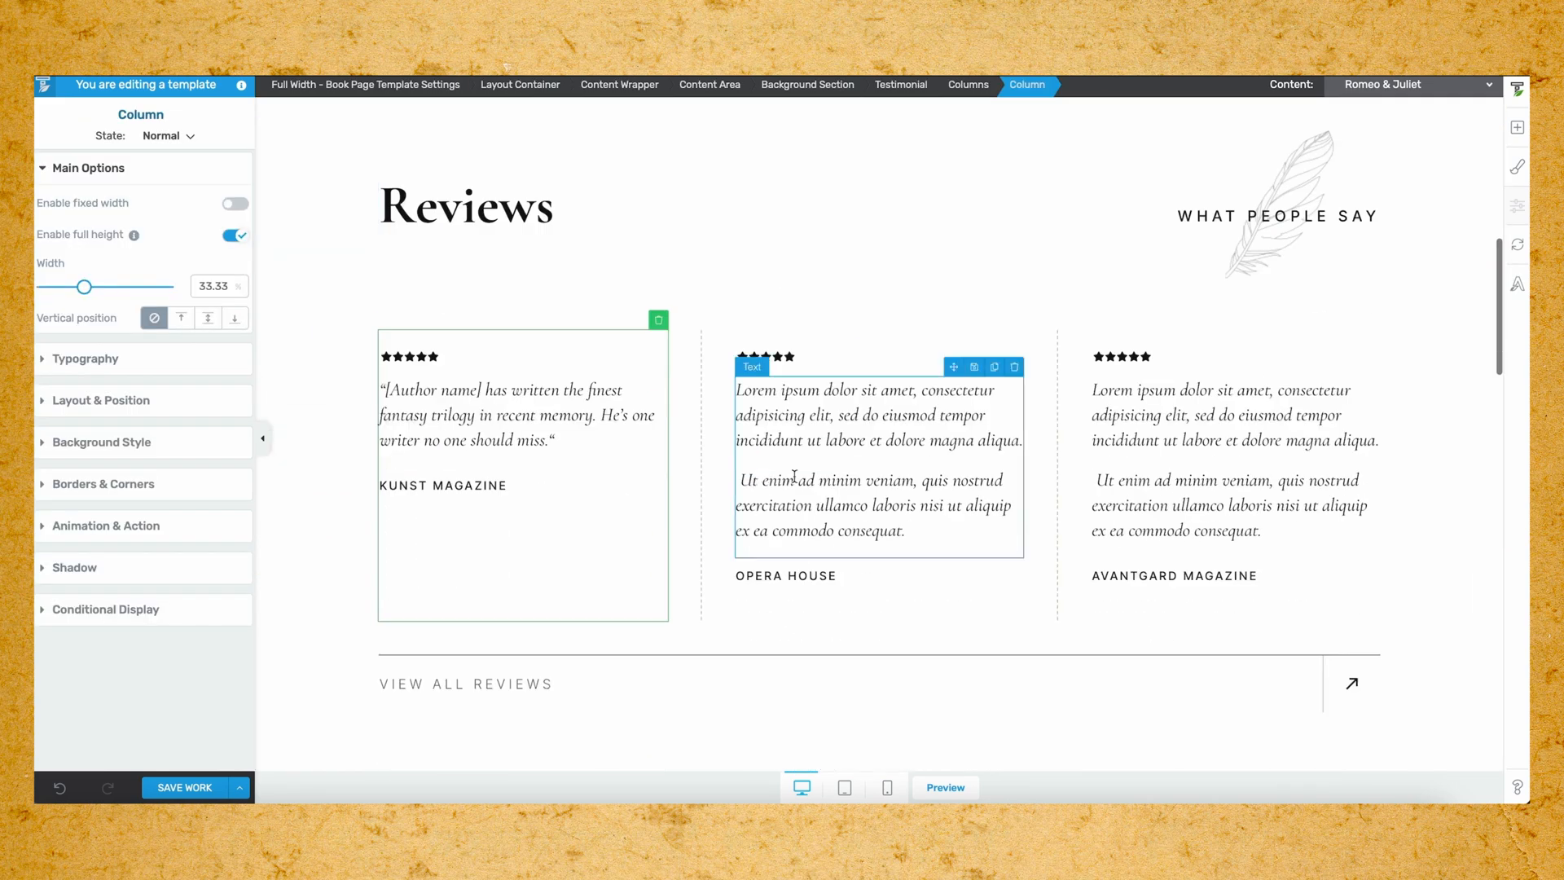
{"action": "left_click", "coordinate": [794, 481]}
{"action": "scroll", "coordinate": [795, 481], "scroll_direction": "down", "scroll_amount": 2}
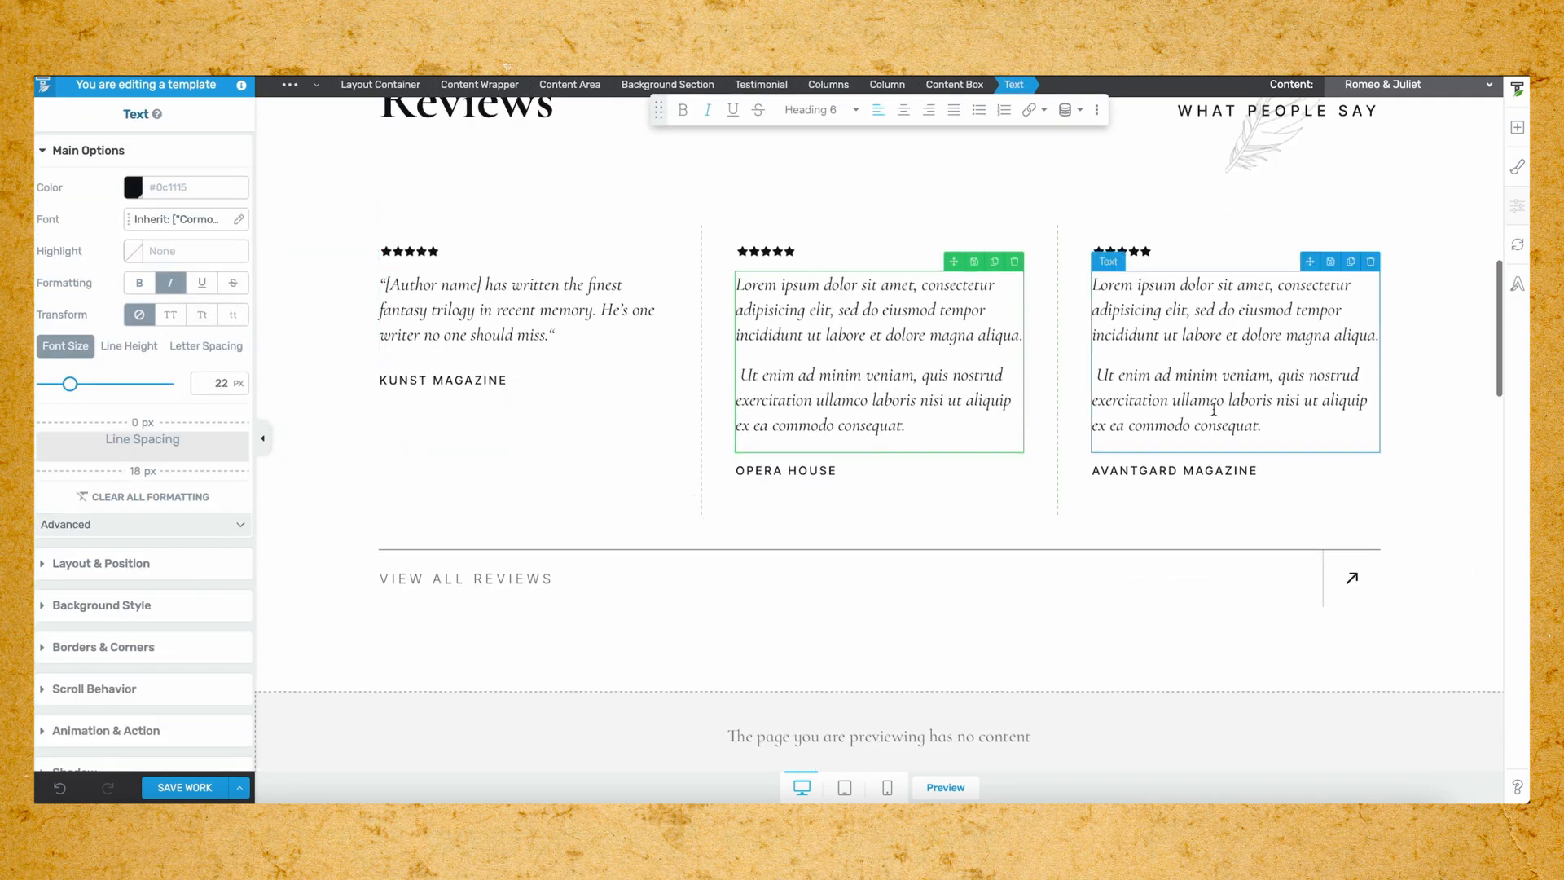
{"action": "scroll", "coordinate": [855, 541], "scroll_direction": "down", "scroll_amount": 3}
{"action": "left_click", "coordinate": [540, 458]}
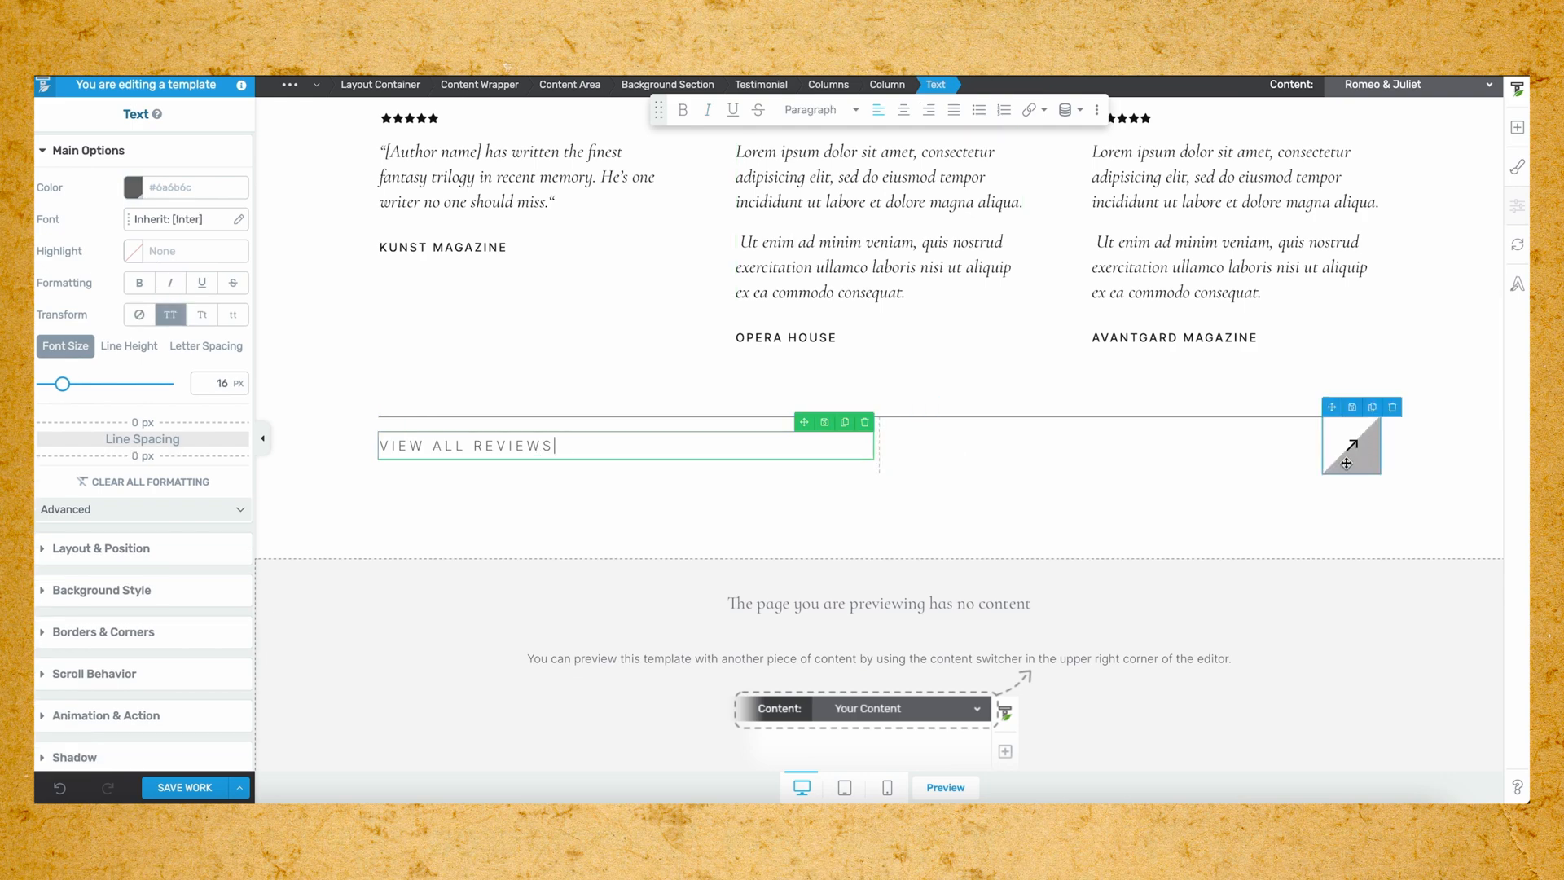
{"action": "scroll", "coordinate": [1162, 475], "scroll_direction": "down", "scroll_amount": 10}
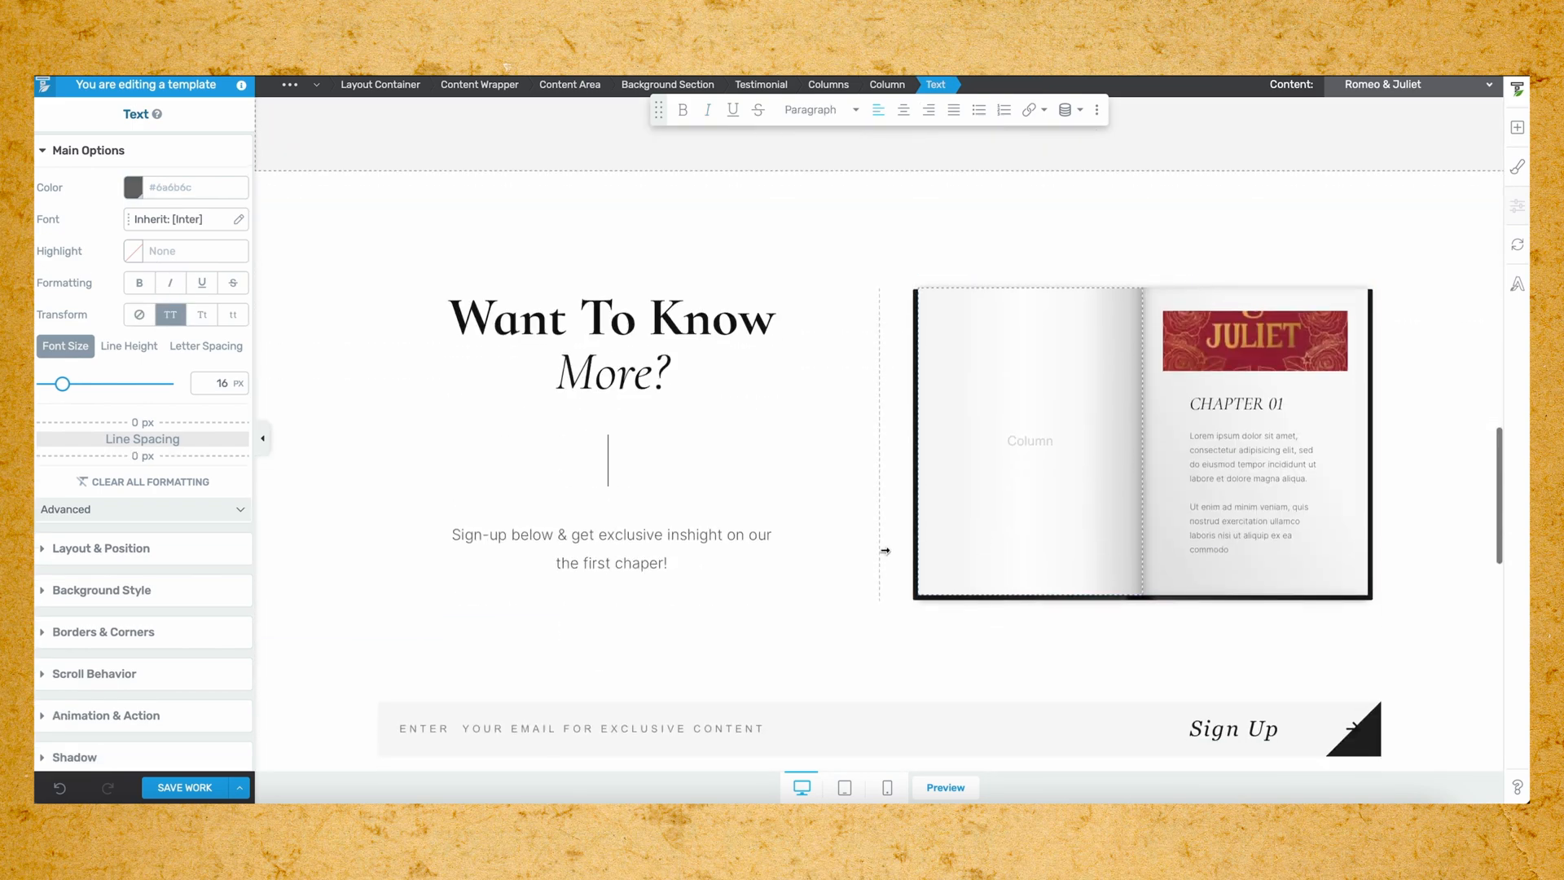
Replace the dynamic featured image above Chapter 01 in the open book with the static background image teaser-banner.jpg.
{"action": "left_click", "coordinate": [1203, 339]}
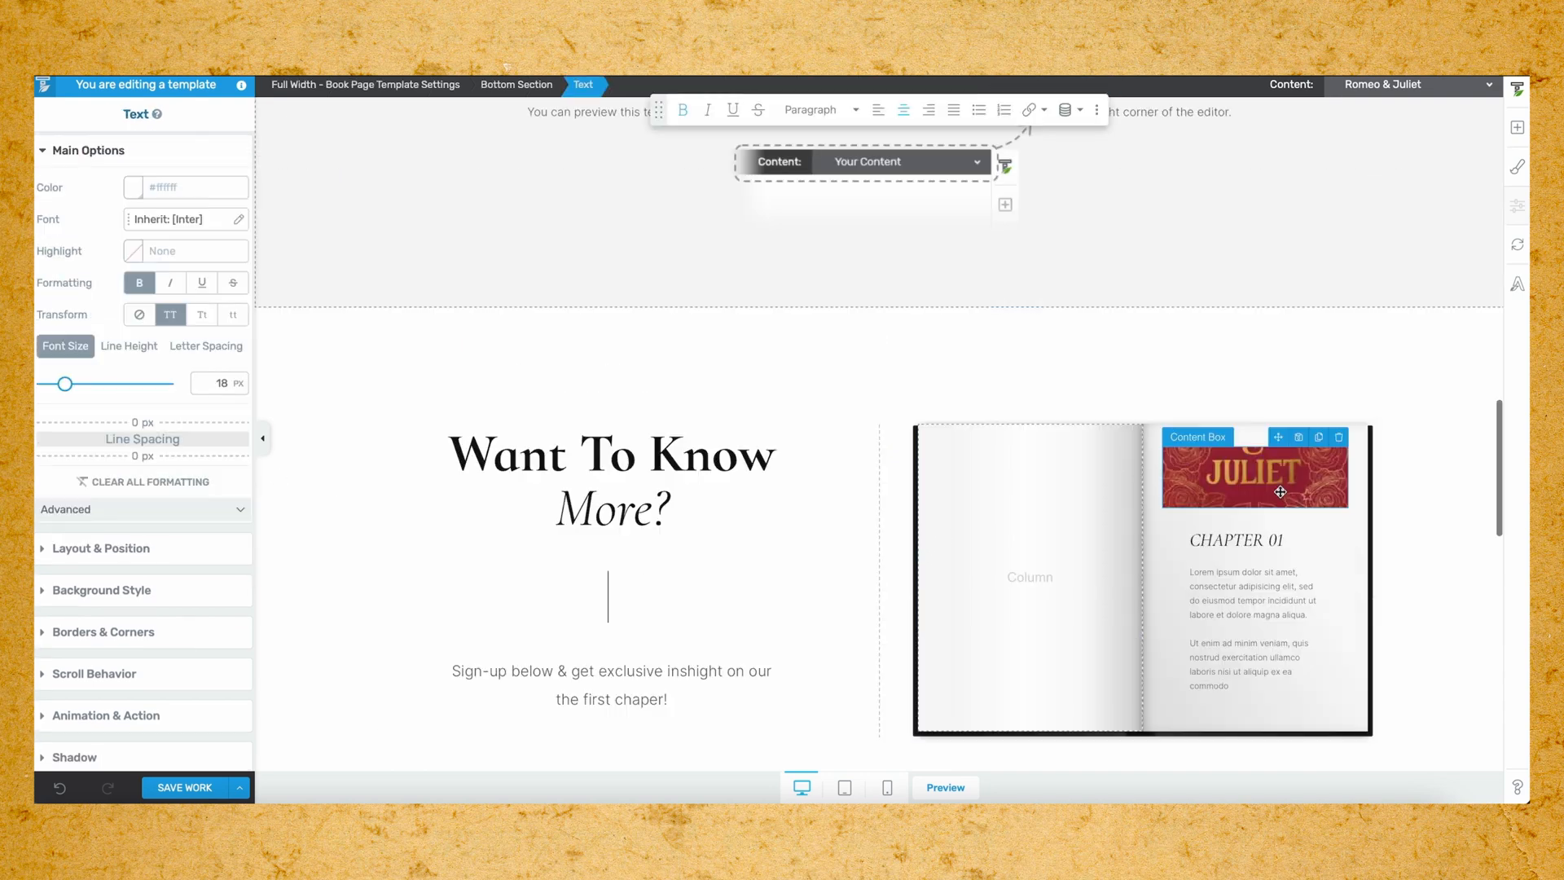
{"action": "left_click", "coordinate": [1280, 492]}
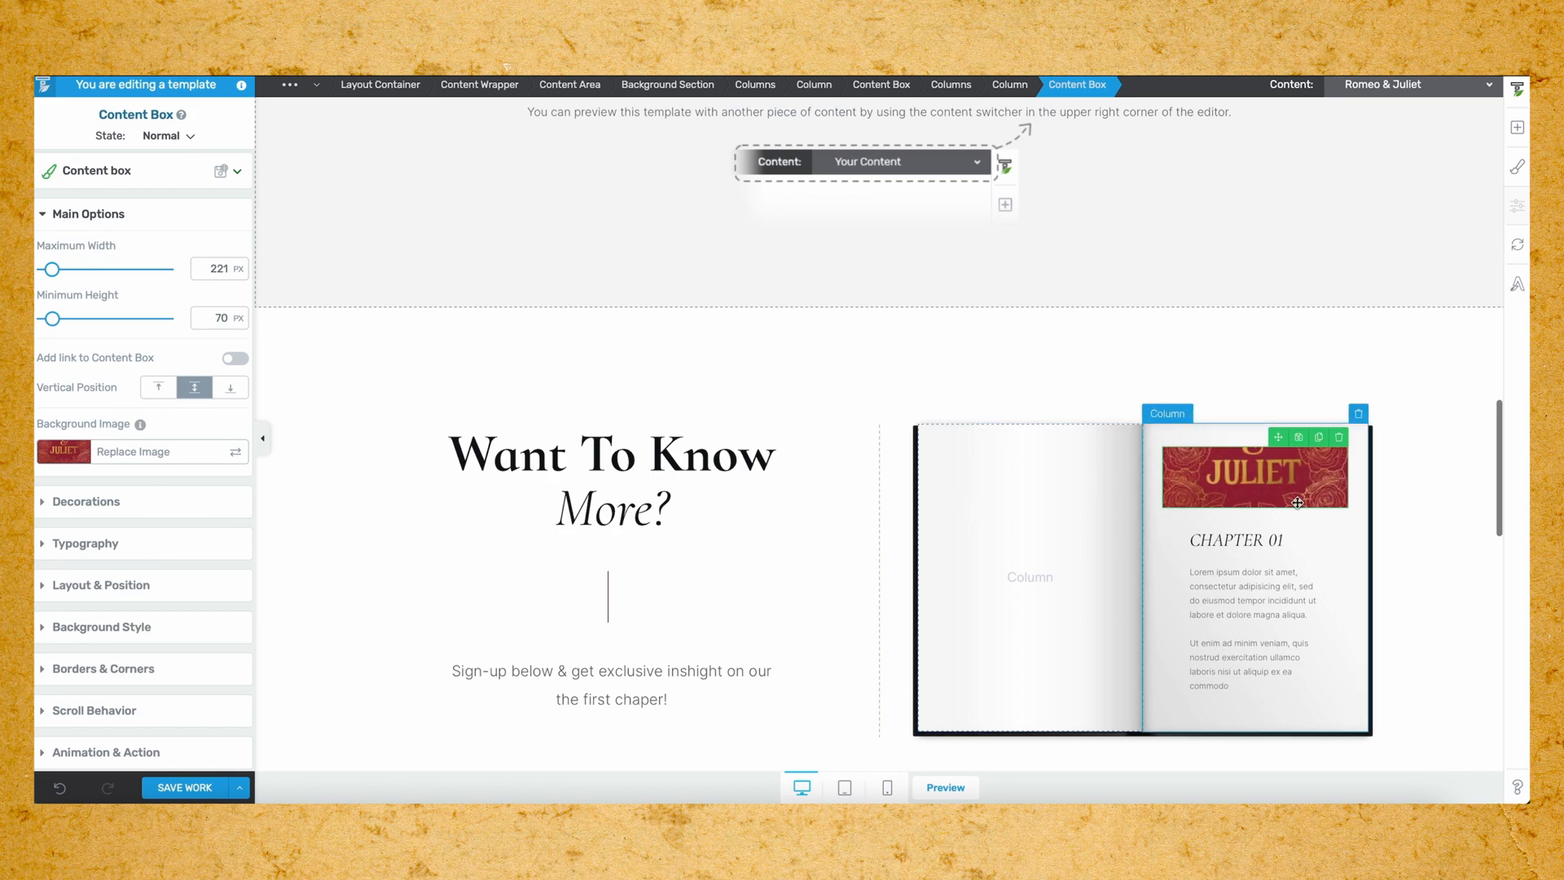
{"action": "left_click", "coordinate": [143, 453]}
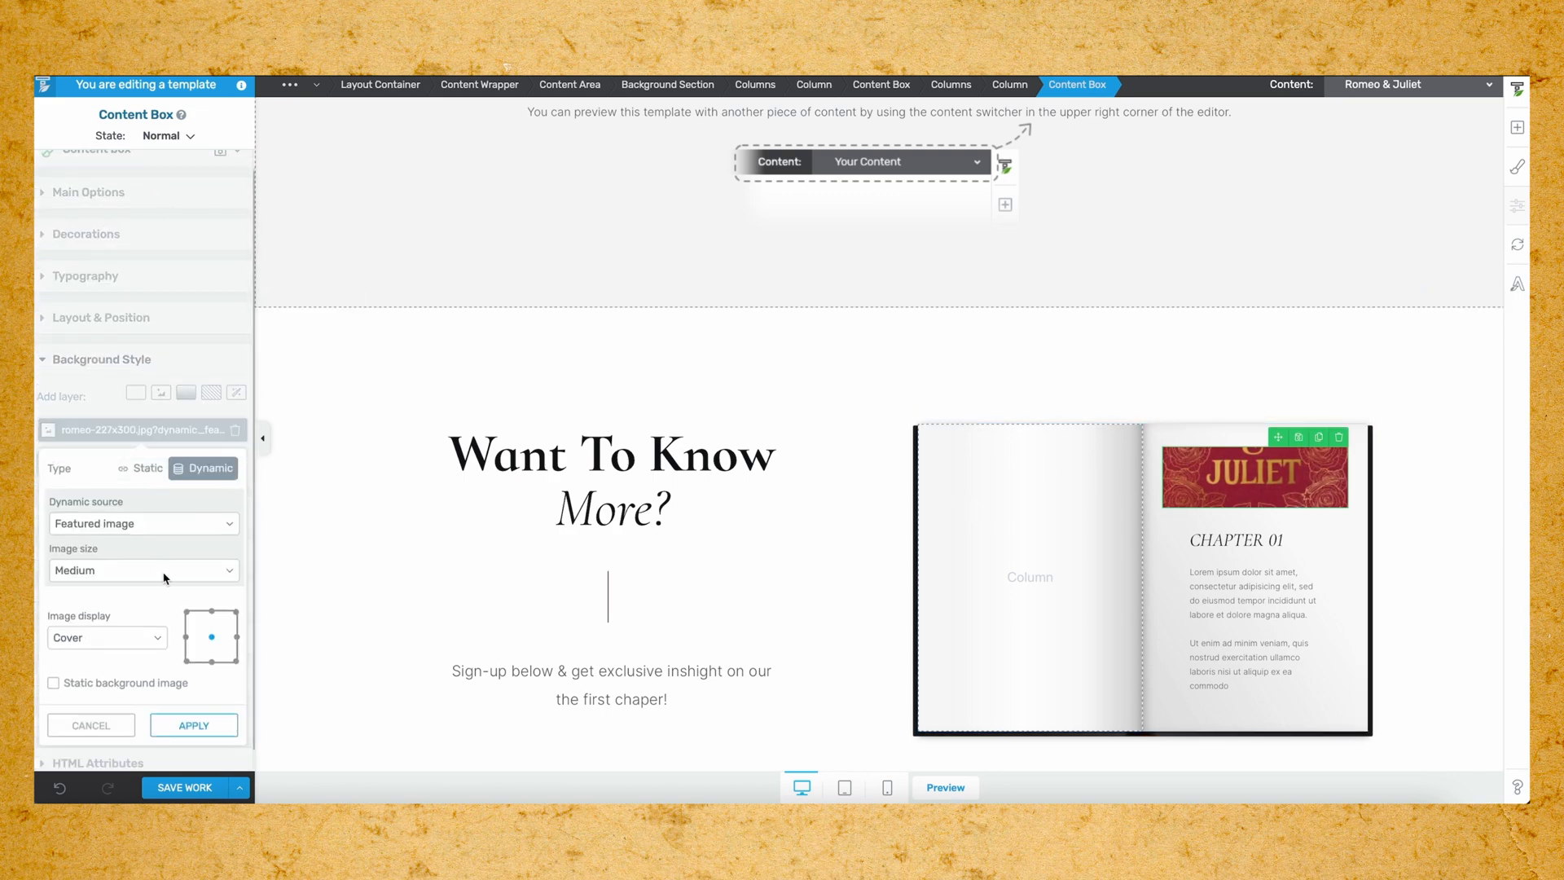
{"action": "left_click", "coordinate": [163, 531]}
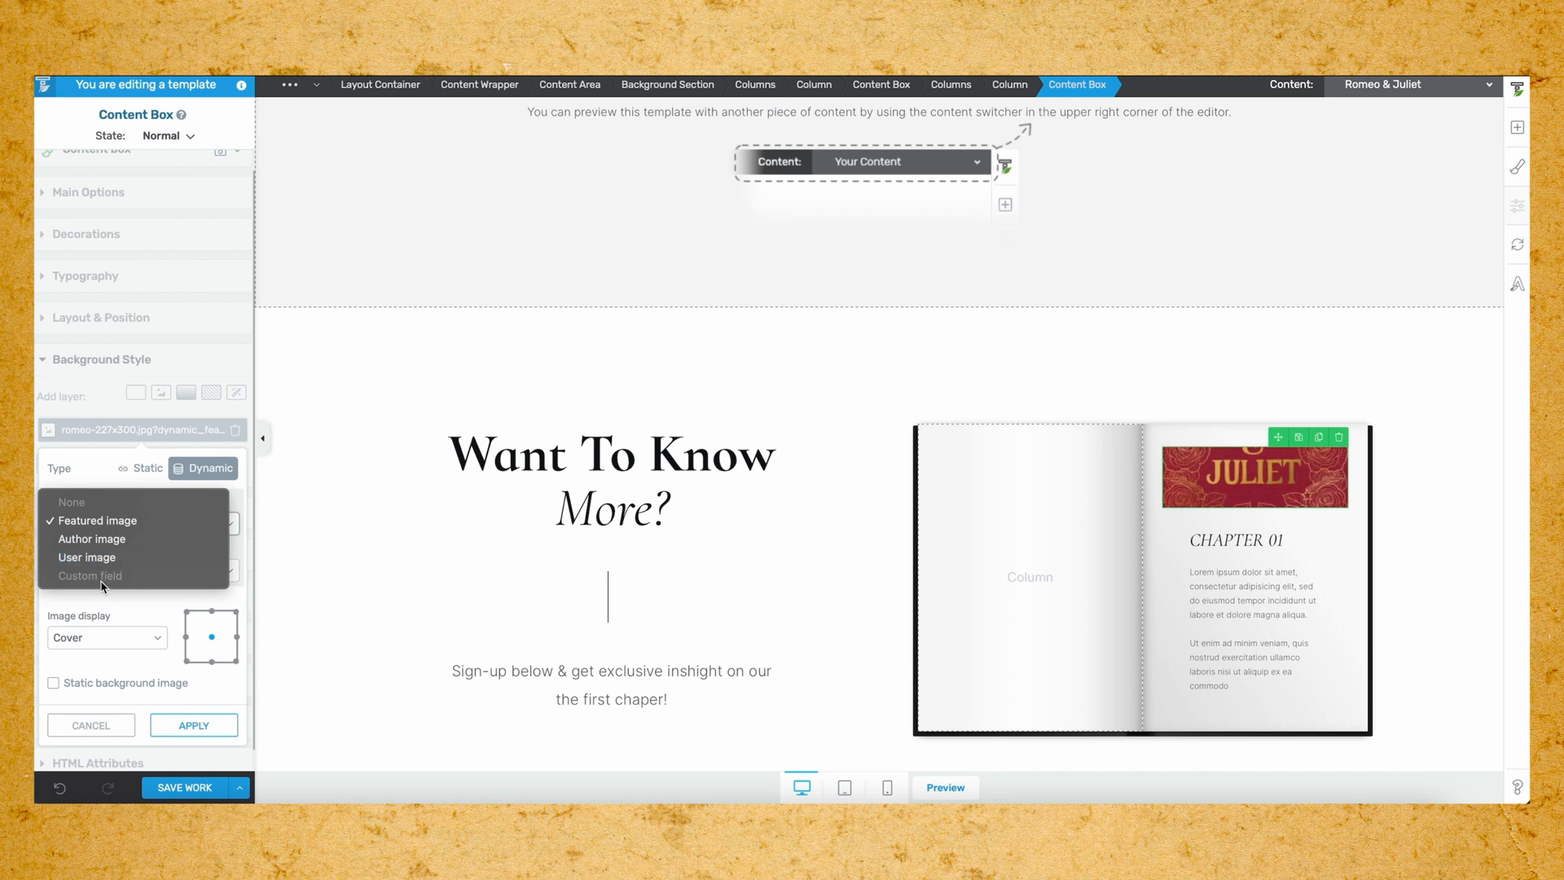
{"action": "left_click", "coordinate": [147, 603]}
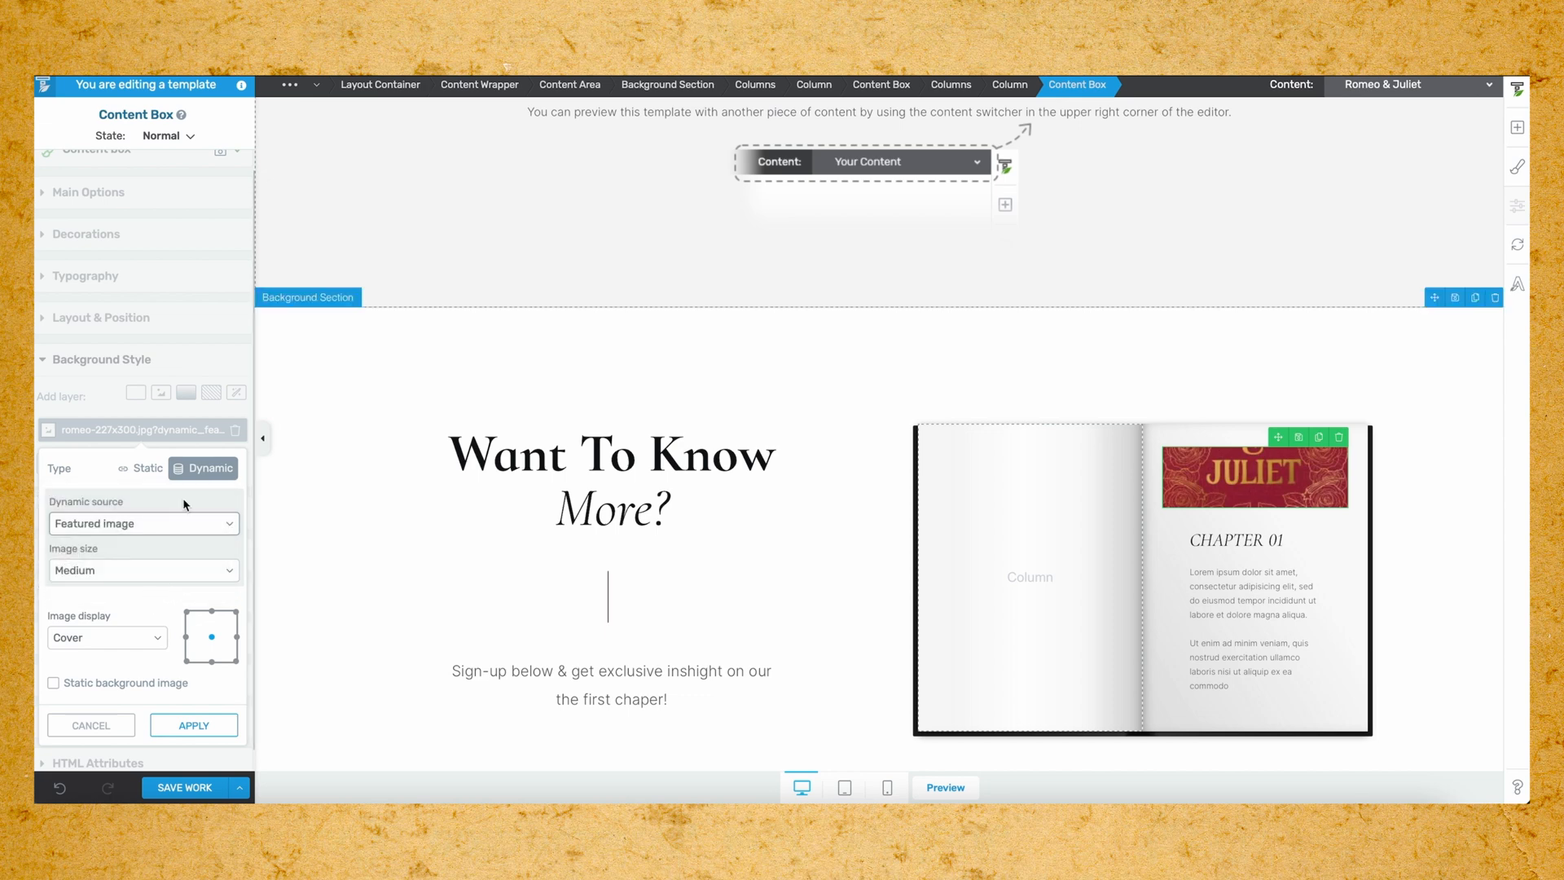
{"action": "left_click", "coordinate": [140, 467]}
{"action": "left_click", "coordinate": [137, 518]}
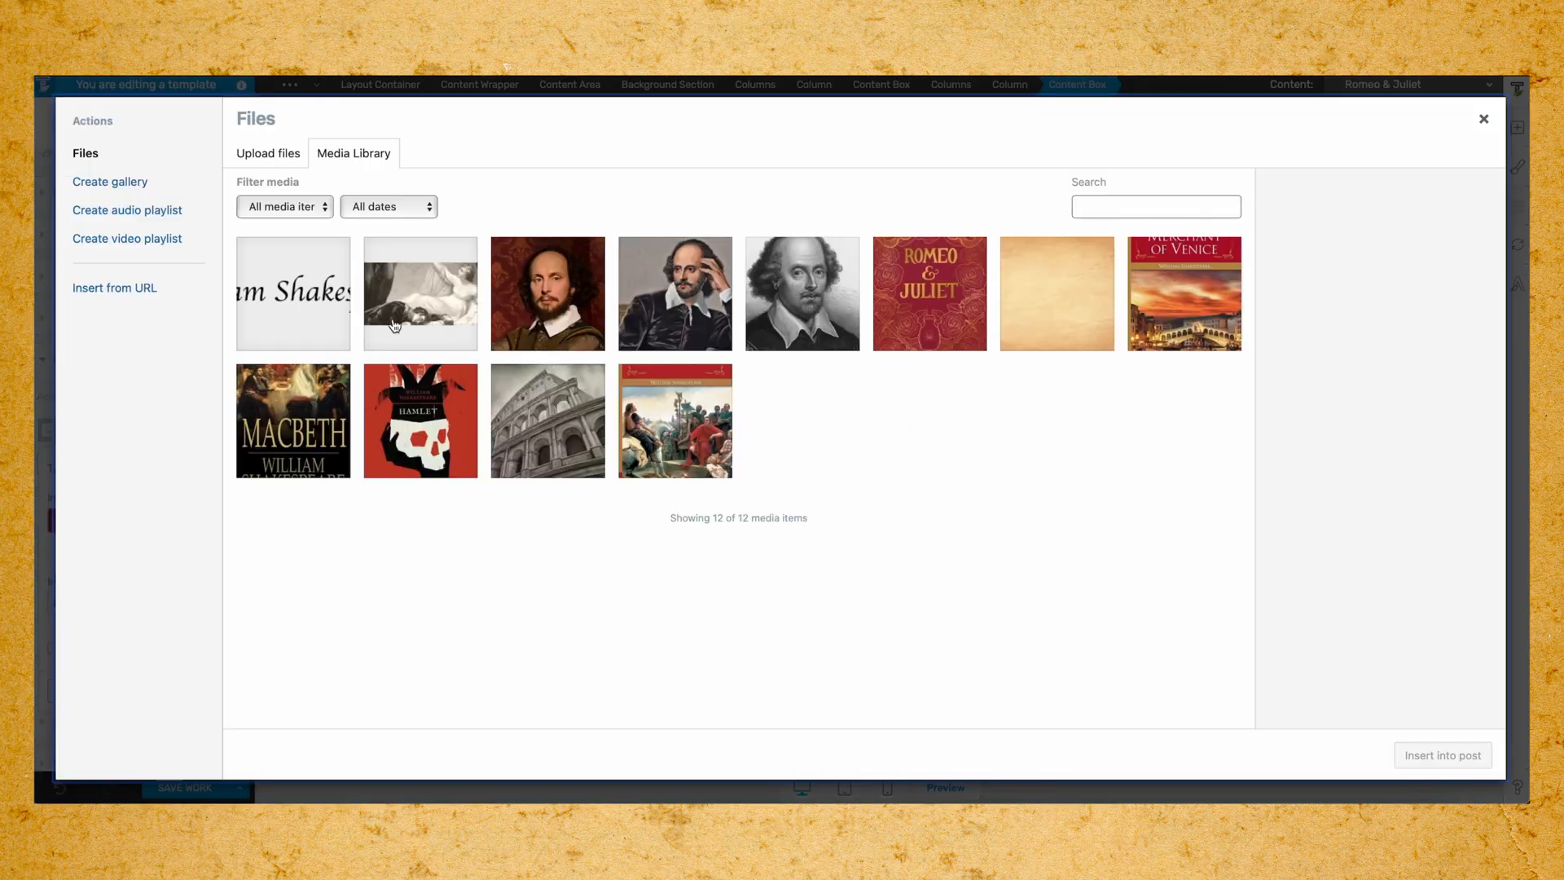
{"action": "left_click", "coordinate": [420, 293]}
{"action": "left_click", "coordinate": [1452, 758]}
{"action": "left_click", "coordinate": [163, 696]}
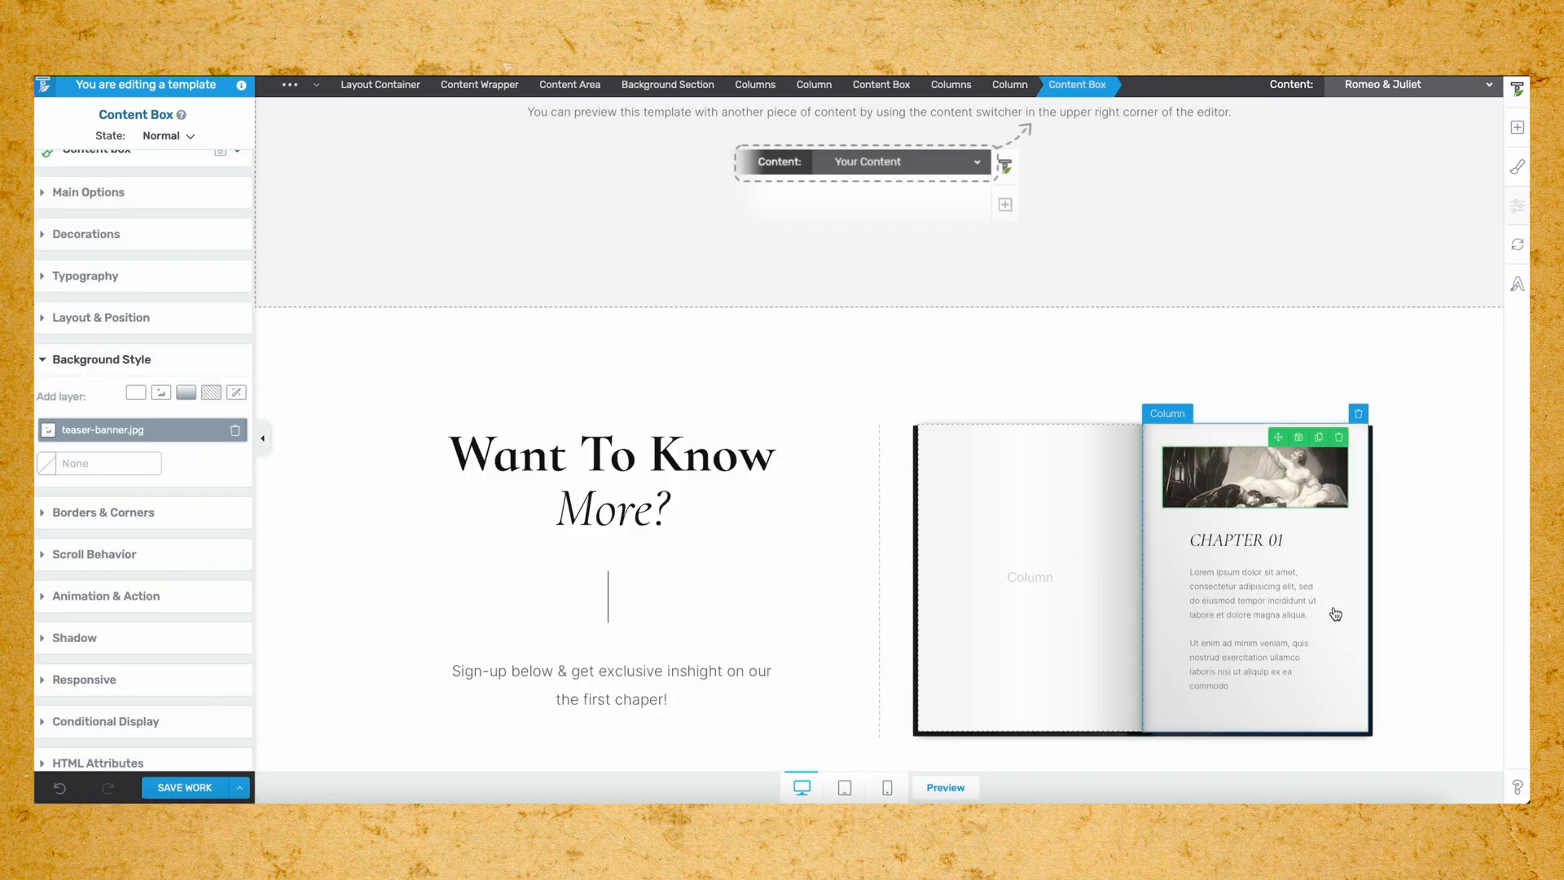
Select the first paragraph below the Chapter 01 heading and look at its dynamic text options.
{"action": "scroll", "coordinate": [1303, 586], "scroll_direction": "down", "scroll_amount": 1}
{"action": "left_click", "coordinate": [1243, 545]}
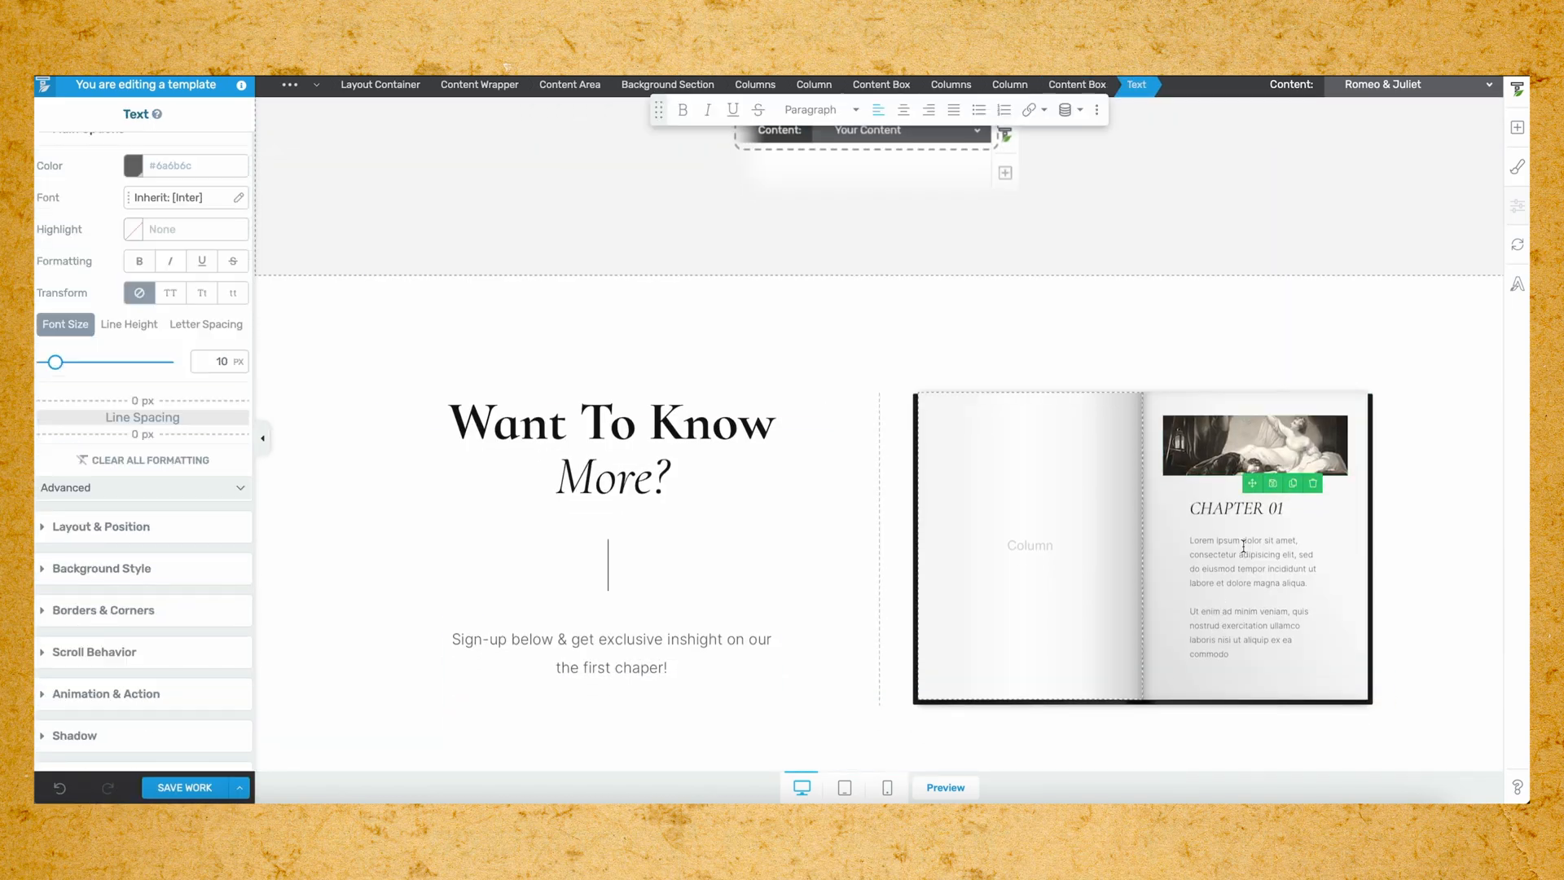
{"action": "triple_click", "coordinate": [1244, 545]}
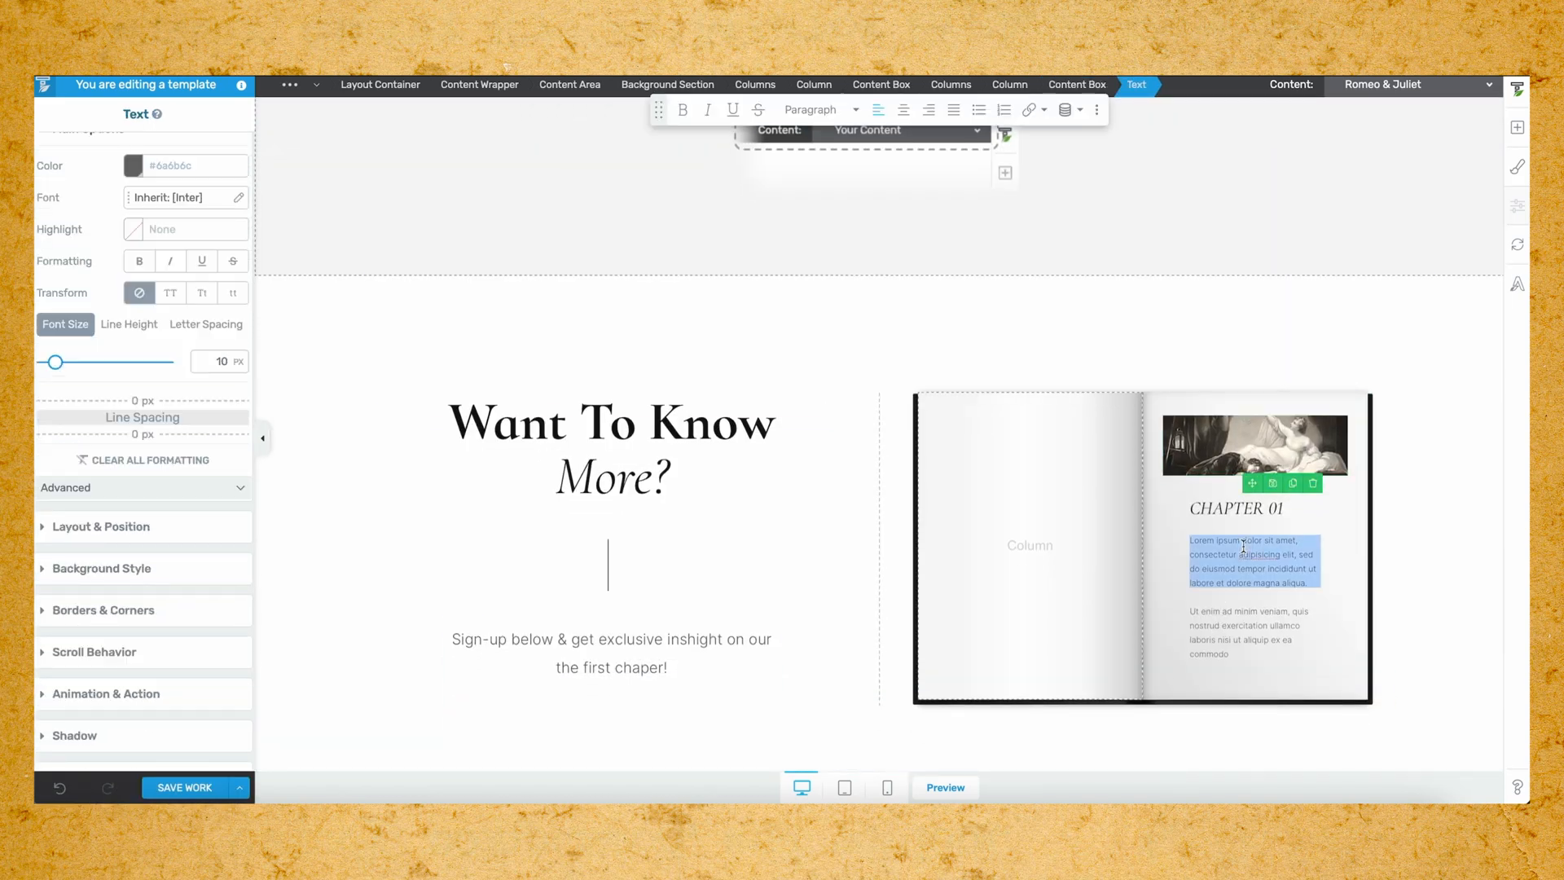
{"action": "left_click", "coordinate": [1065, 109]}
{"action": "left_click", "coordinate": [1056, 166]}
{"action": "left_click", "coordinate": [1014, 234]}
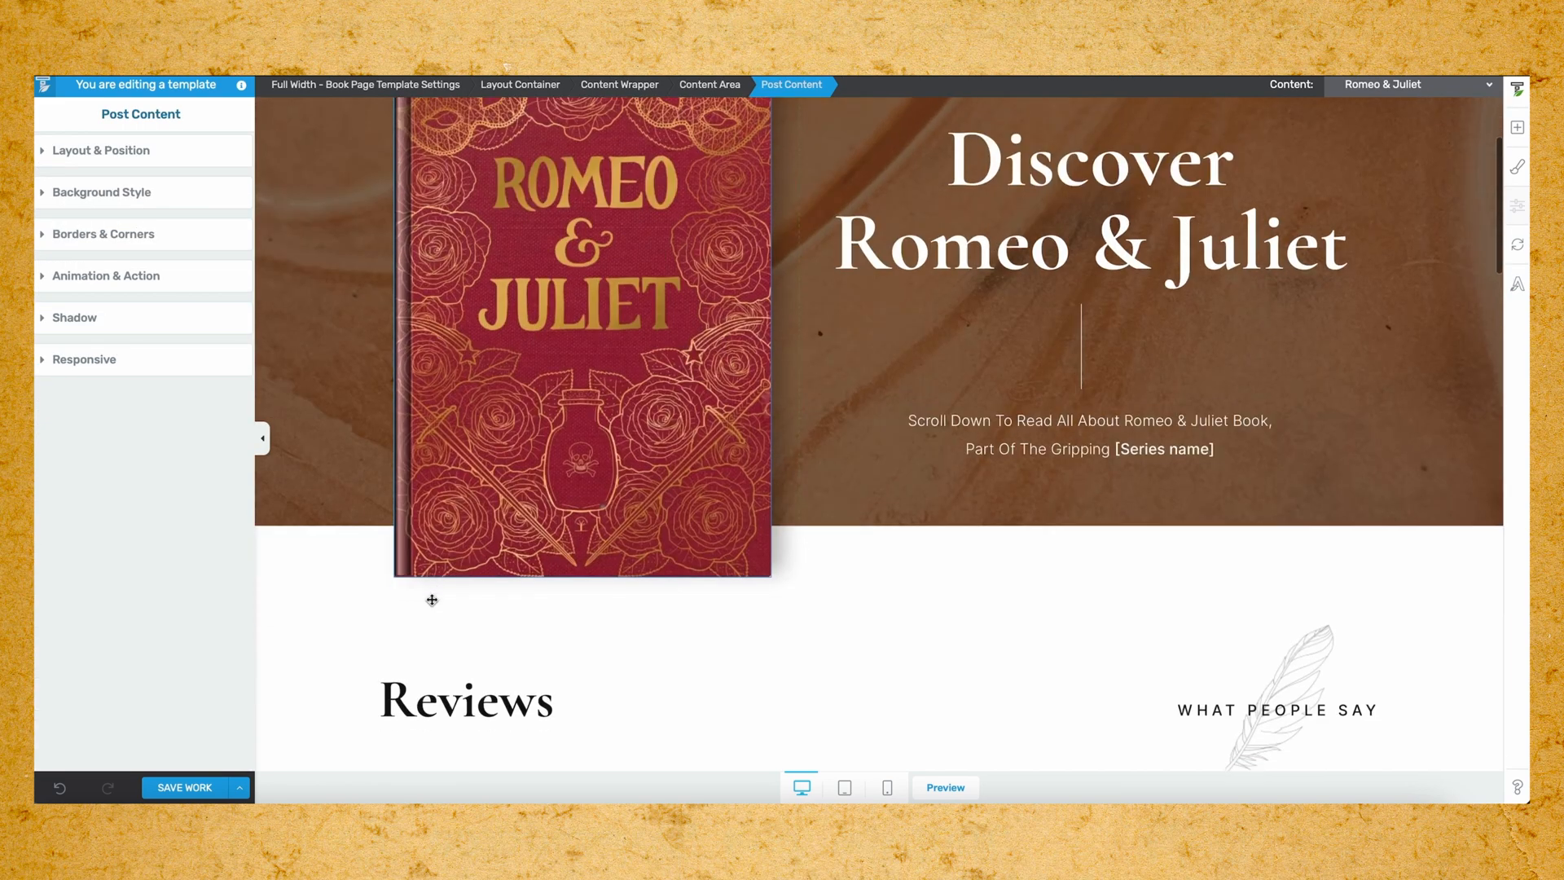
Look over the template from the header book through the reviews and the page content area to the sign-up section.
{"action": "scroll", "coordinate": [432, 600], "scroll_direction": "down", "scroll_amount": 2}
{"action": "scroll", "coordinate": [432, 599], "scroll_direction": "up", "scroll_amount": 4}
{"action": "scroll", "coordinate": [432, 600], "scroll_direction": "down", "scroll_amount": 9}
{"action": "scroll", "coordinate": [430, 603], "scroll_direction": "down", "scroll_amount": 7}
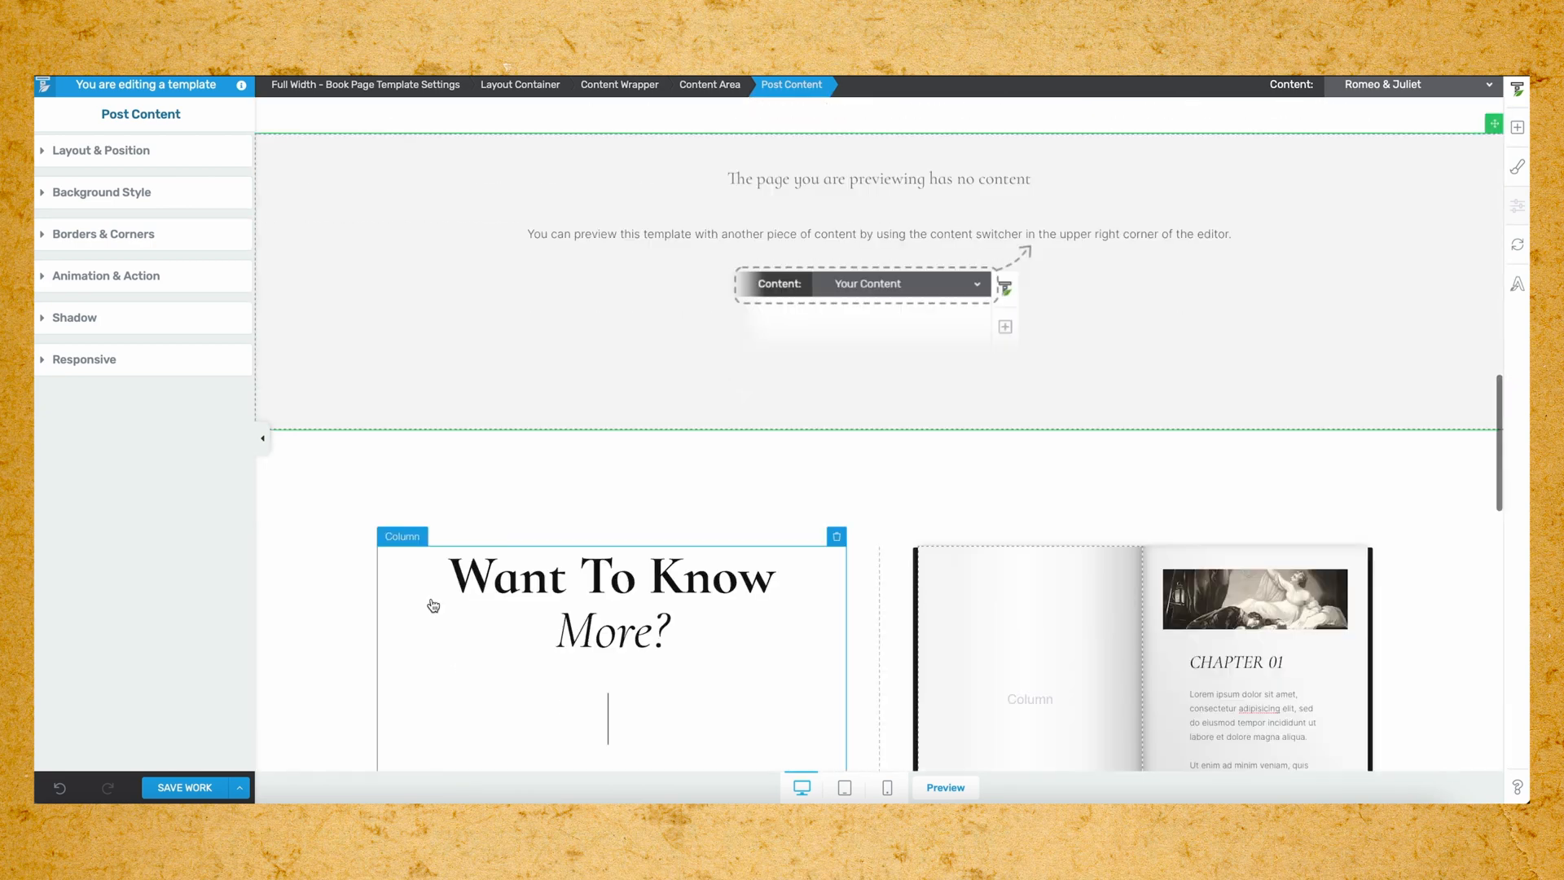
{"action": "scroll", "coordinate": [570, 530], "scroll_direction": "up", "scroll_amount": 6}
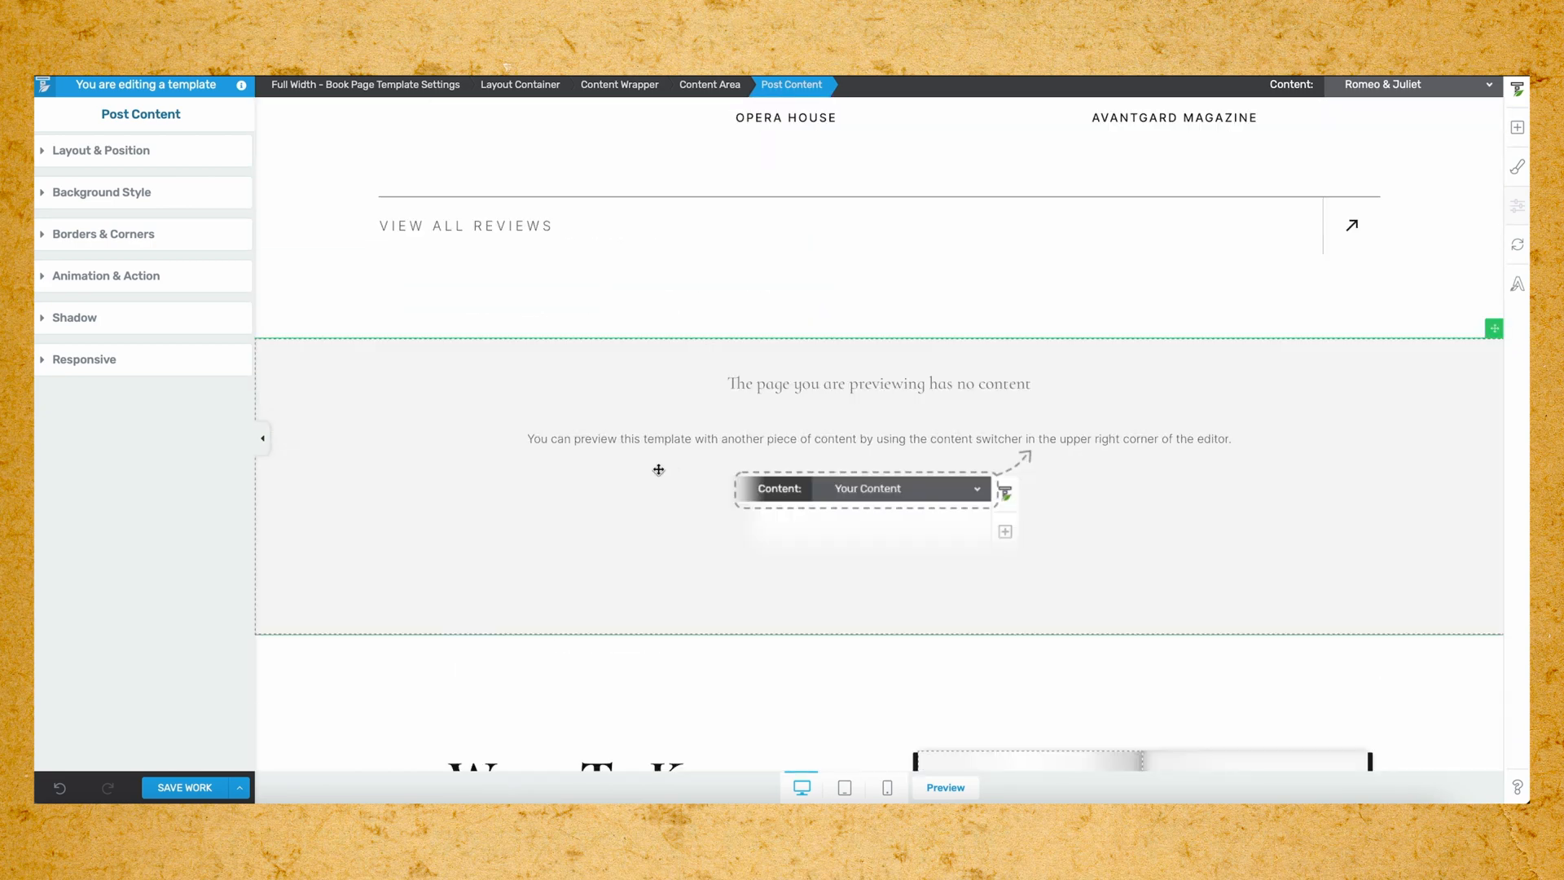
{"action": "scroll", "coordinate": [664, 452], "scroll_direction": "up", "scroll_amount": 12}
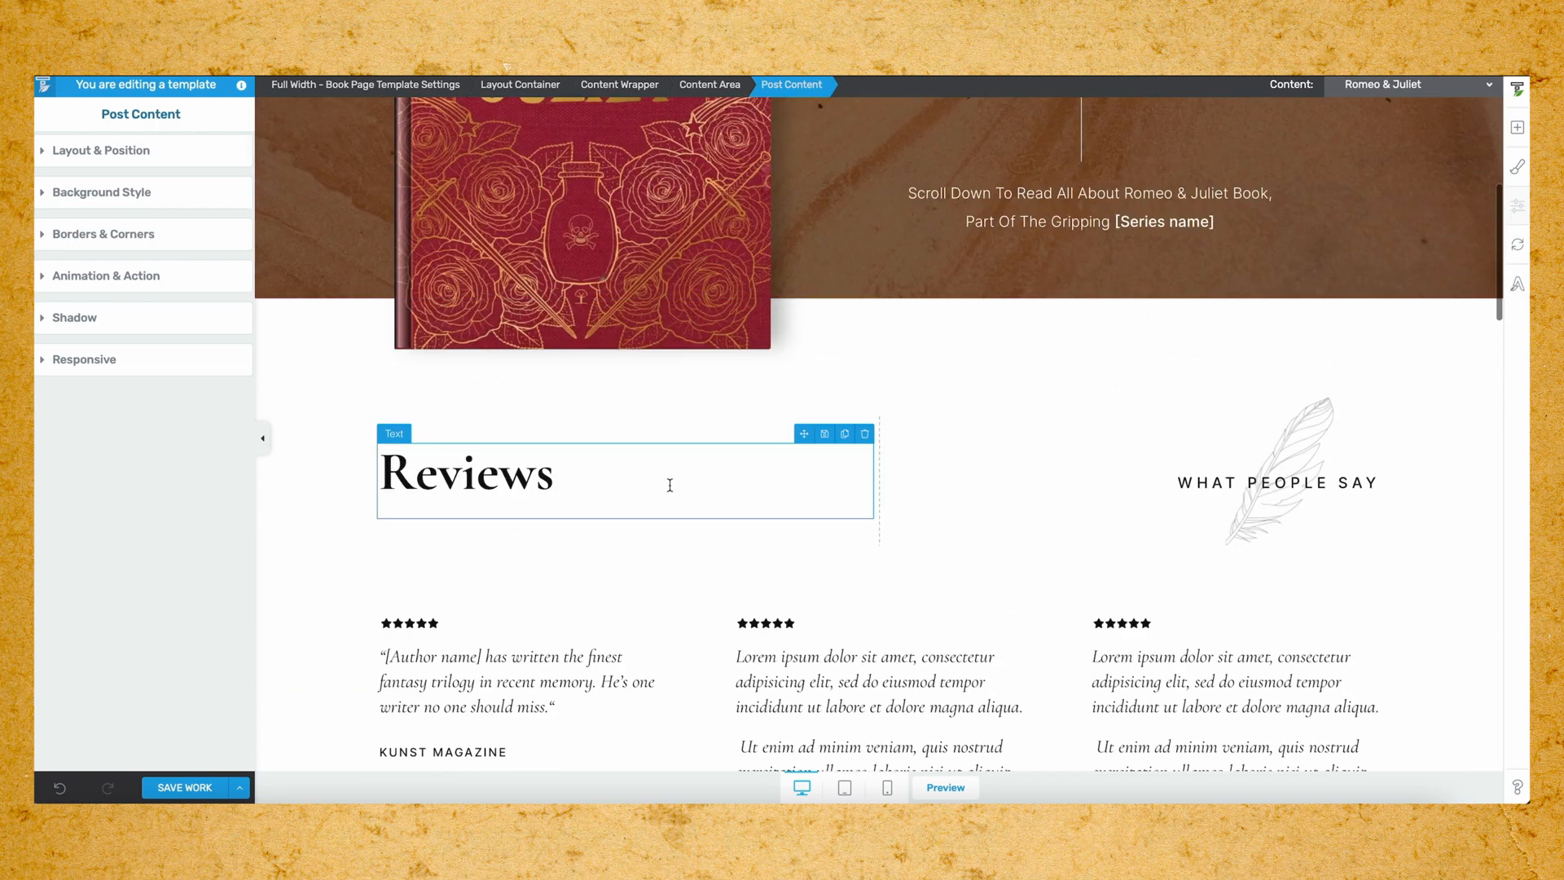
{"action": "scroll", "coordinate": [670, 481], "scroll_direction": "down", "scroll_amount": 10}
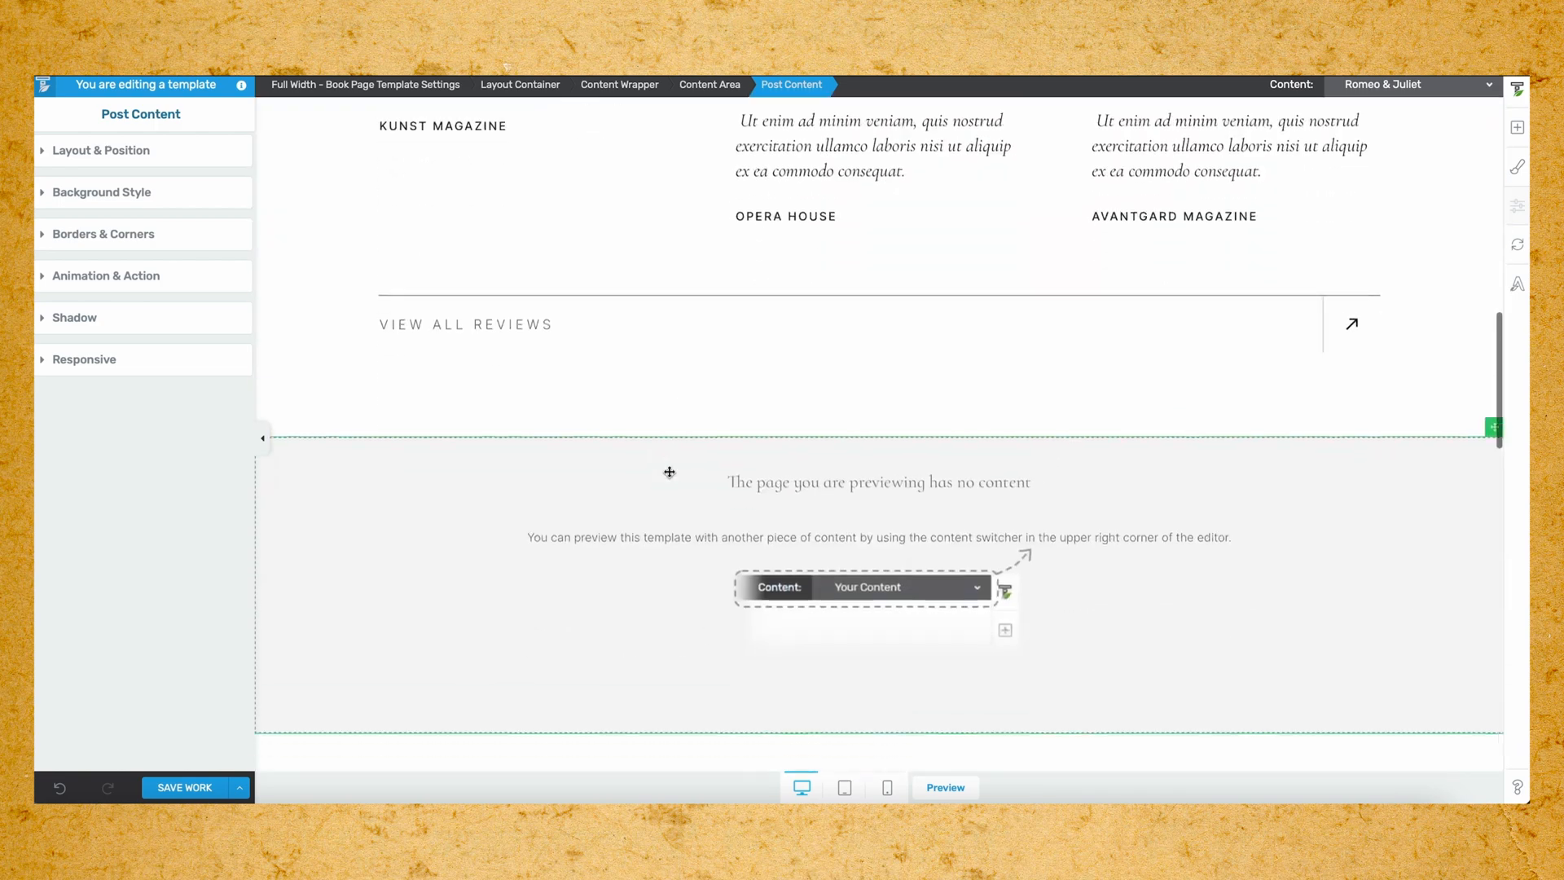
{"action": "scroll", "coordinate": [670, 472], "scroll_direction": "down", "scroll_amount": 3}
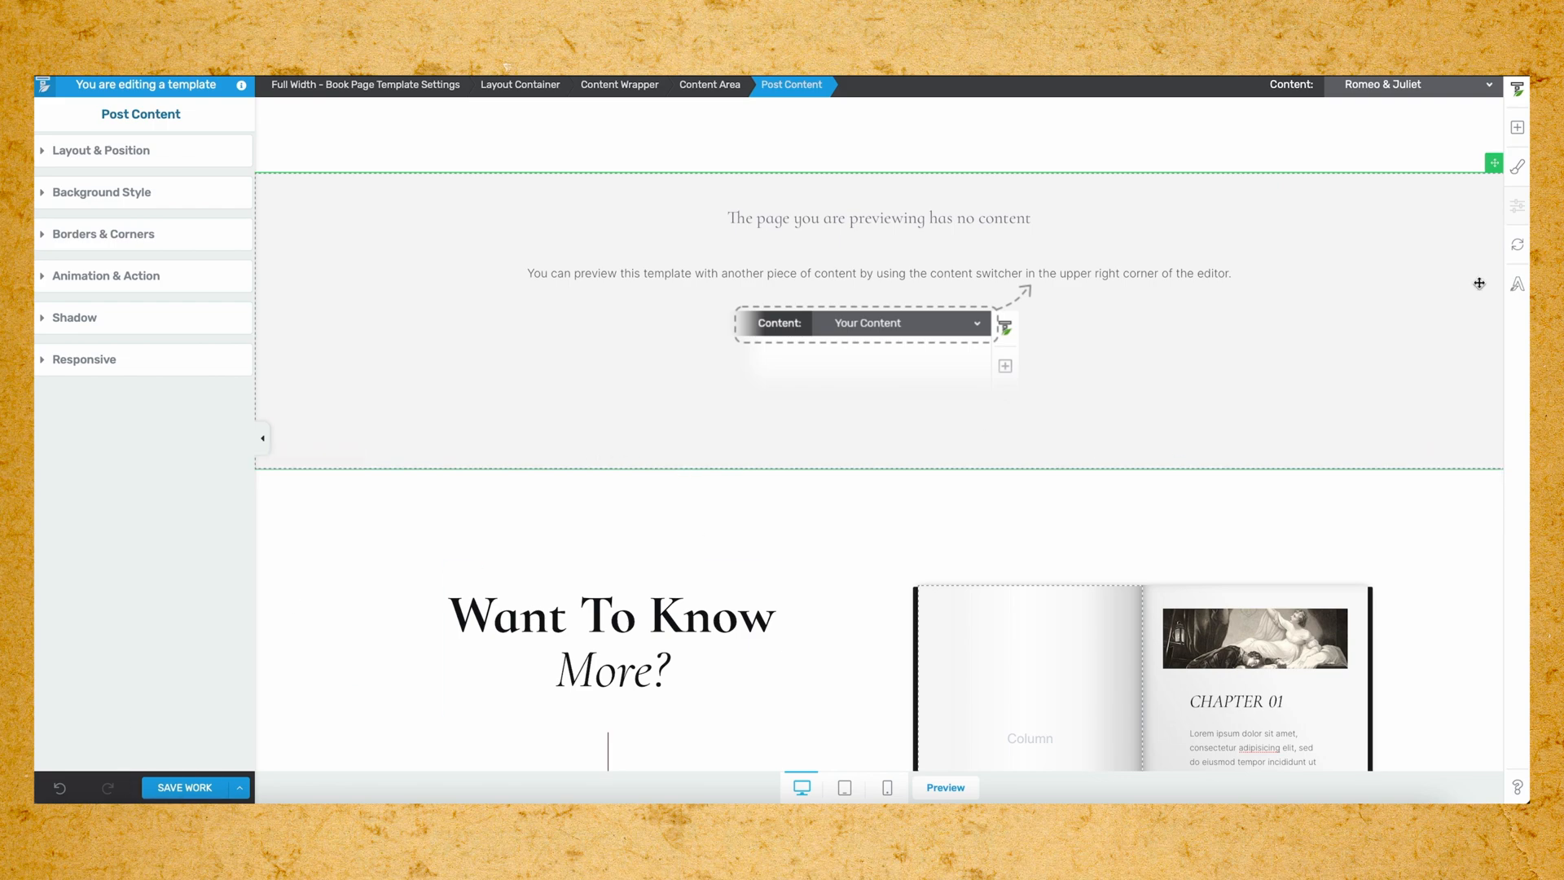
Save the template, switch to the page's content in Thrive Architect and insert the Bookwise CTA block "Buy Your Copy Now!".
{"action": "left_click", "coordinate": [1520, 283]}
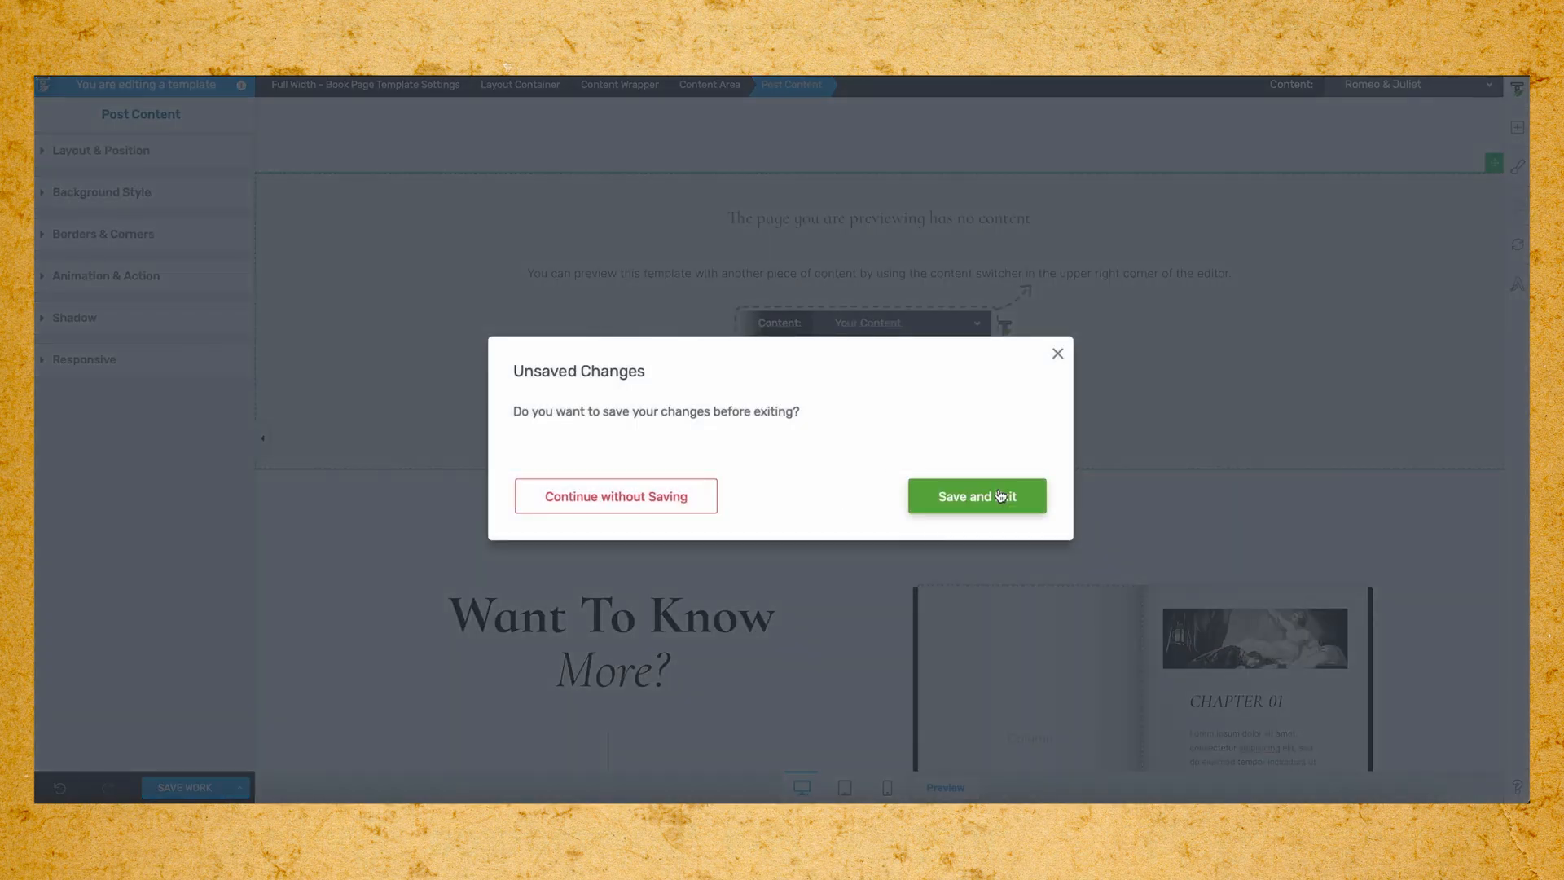
{"action": "left_click", "coordinate": [555, 564]}
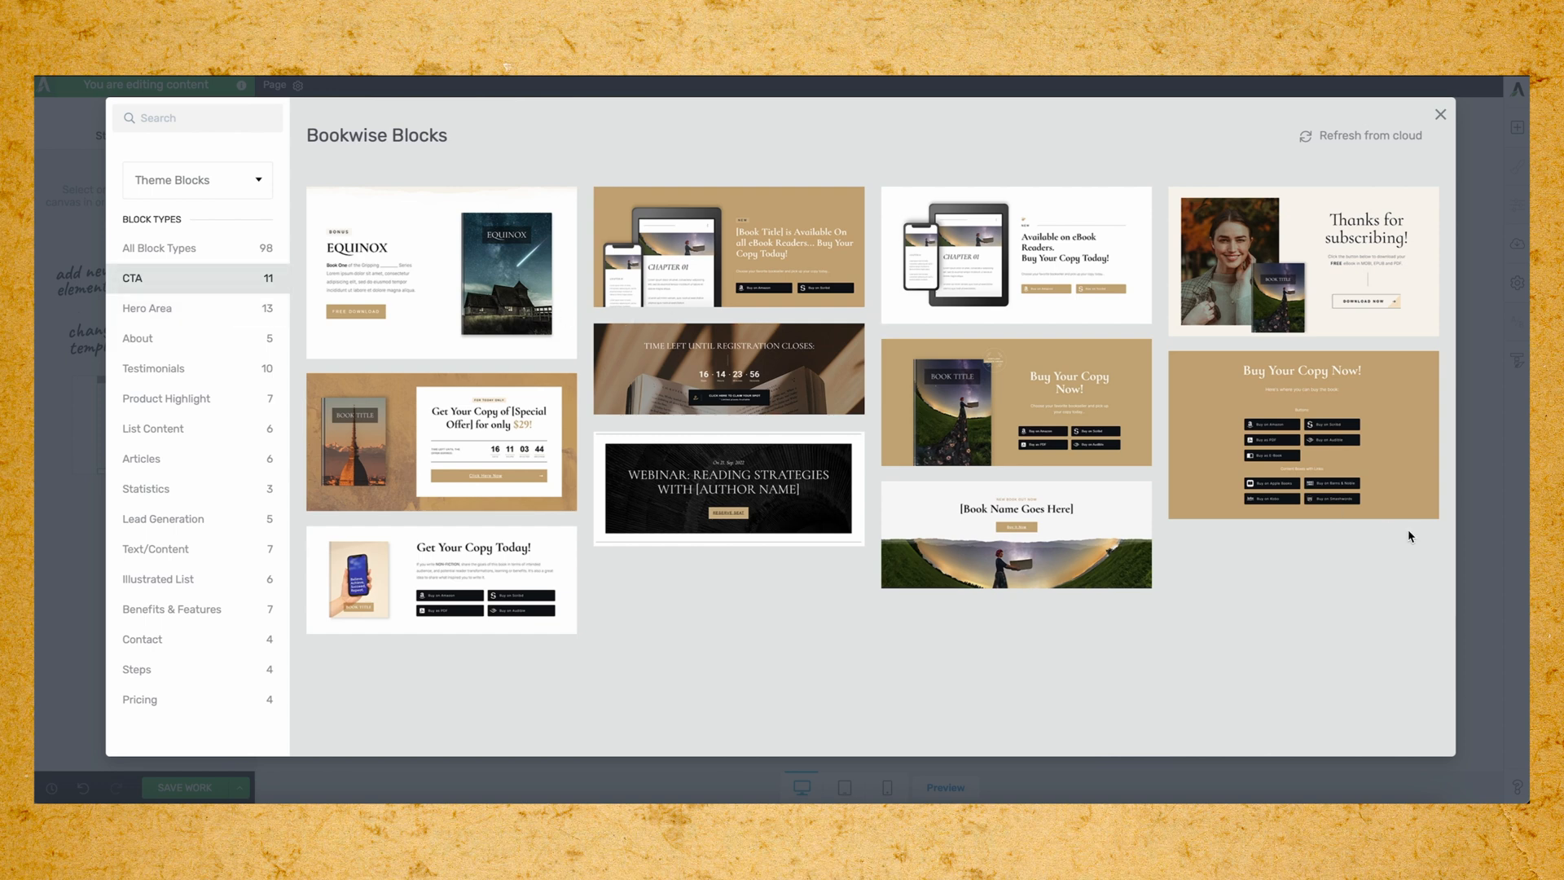
{"action": "left_click", "coordinate": [1244, 465]}
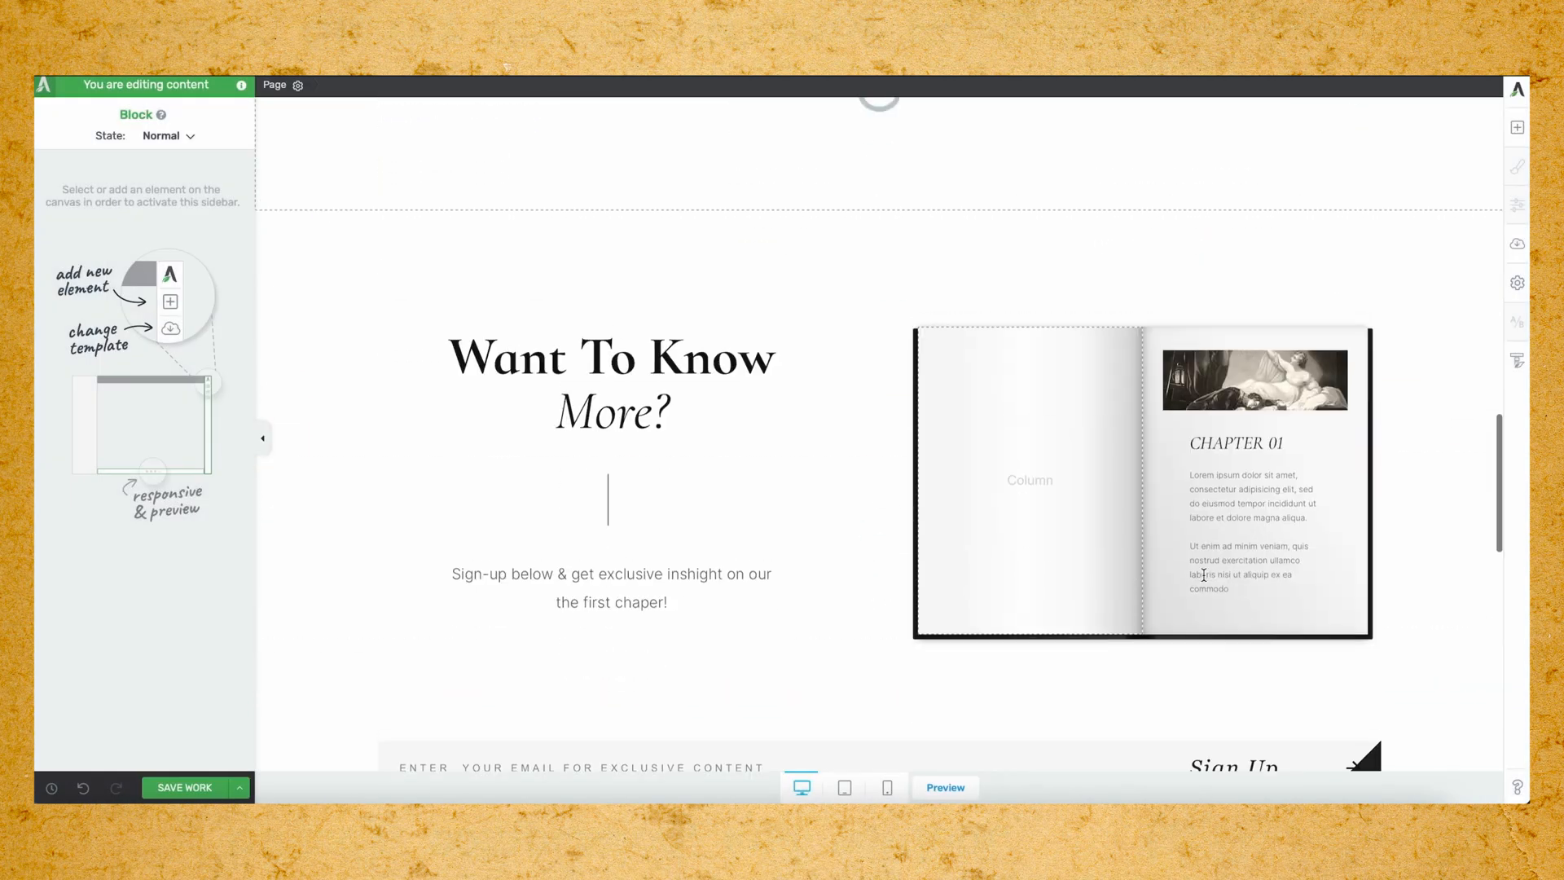
Check the Buy Your Copy Now block and its store buttons within the whole Romeo & Juliet page.
{"action": "scroll", "coordinate": [1204, 576], "scroll_direction": "down", "scroll_amount": 4}
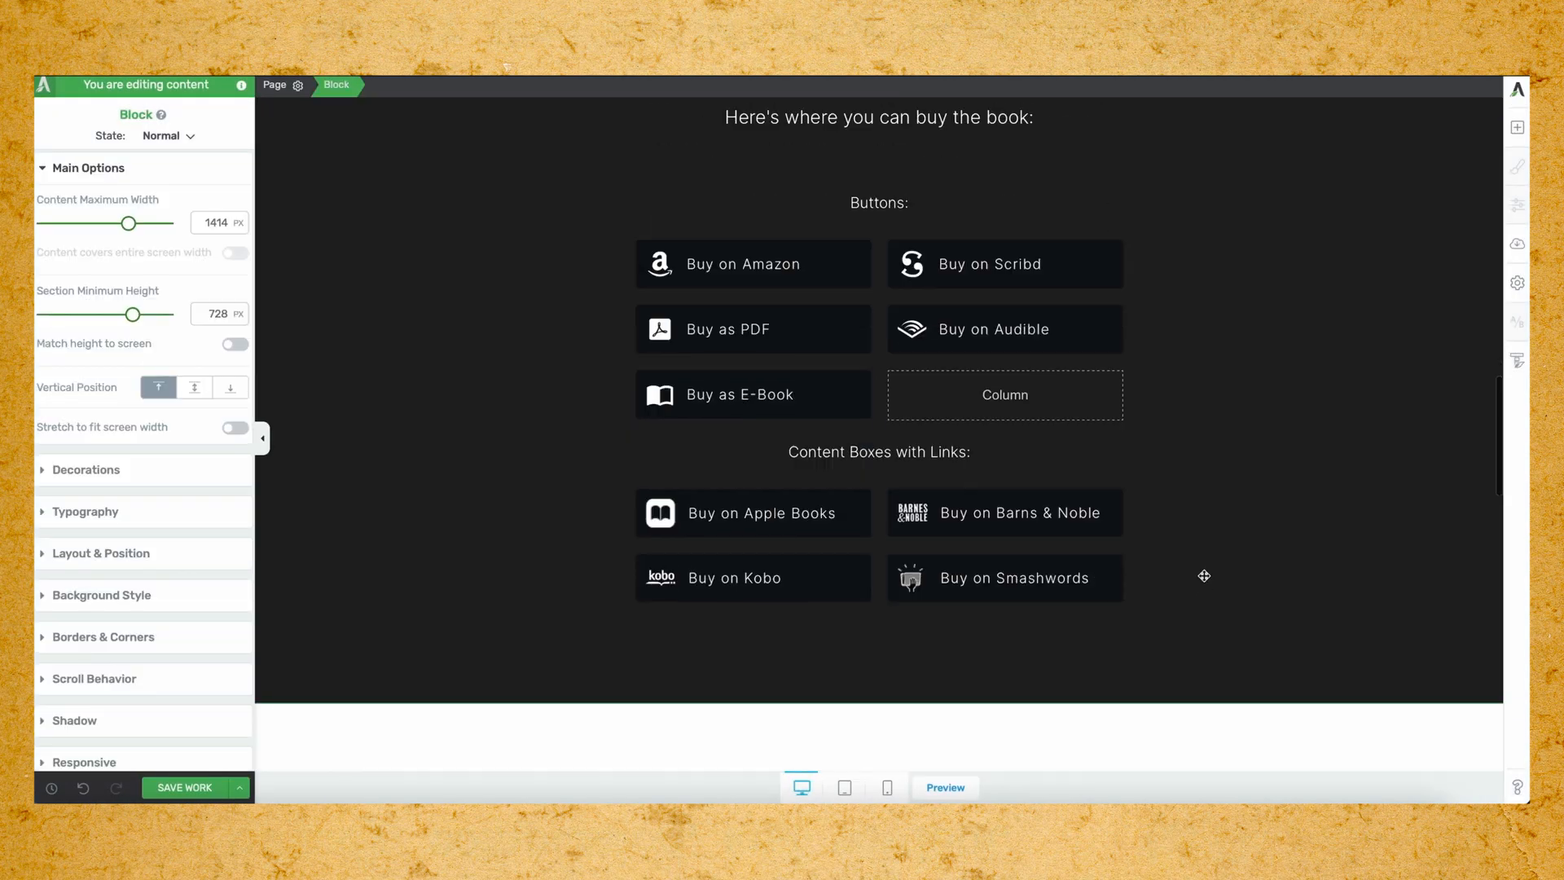
{"action": "scroll", "coordinate": [1202, 574], "scroll_direction": "up", "scroll_amount": 7}
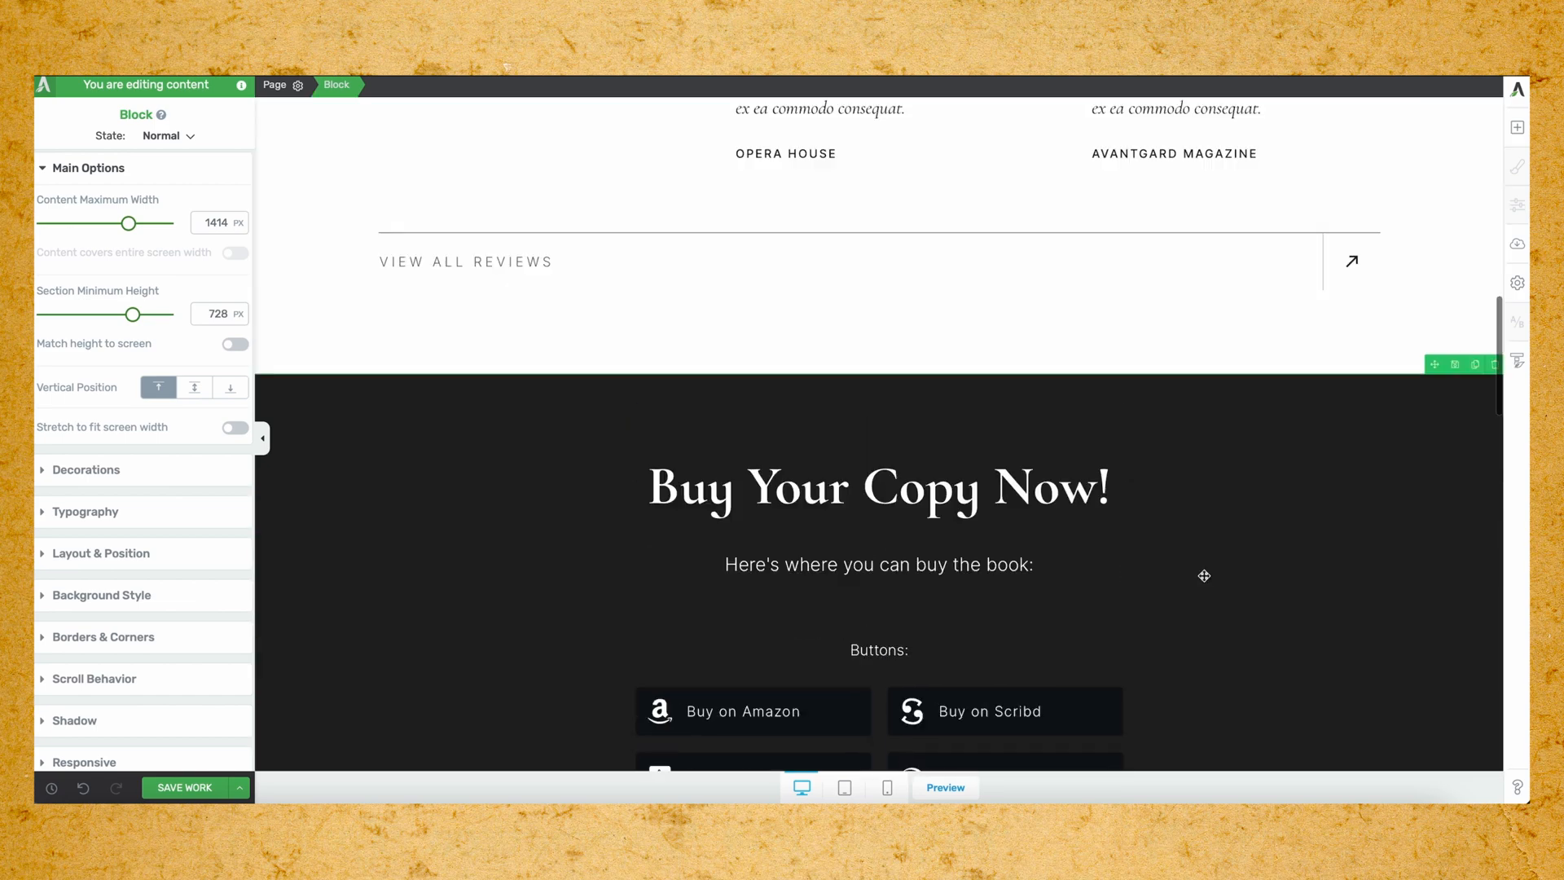
{"action": "scroll", "coordinate": [1206, 562], "scroll_direction": "down", "scroll_amount": 3}
{"action": "scroll", "coordinate": [1246, 554], "scroll_direction": "up", "scroll_amount": 6}
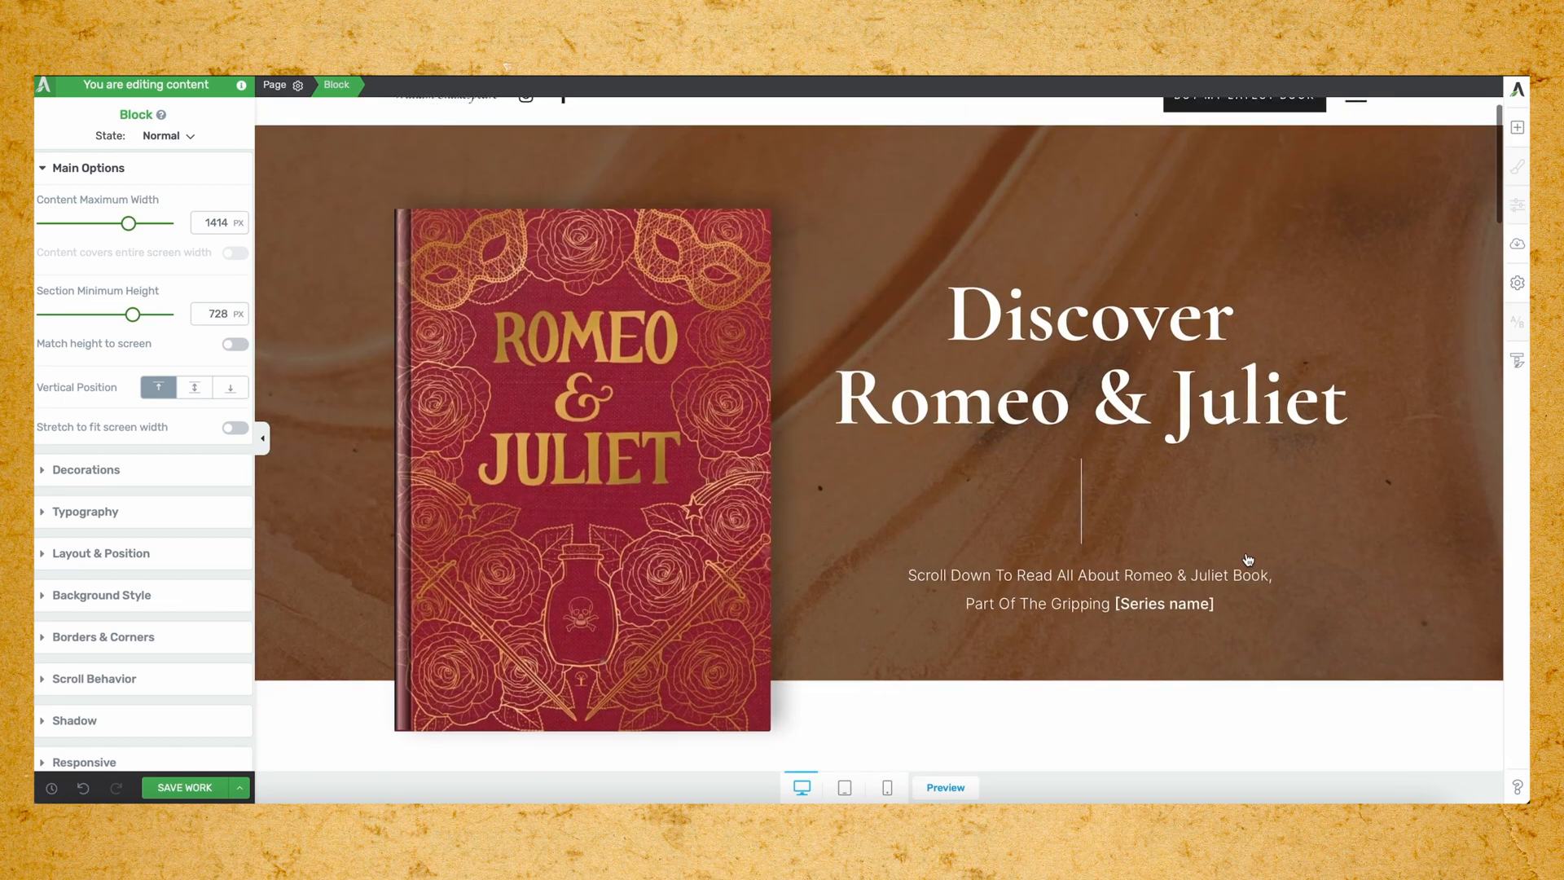
{"action": "scroll", "coordinate": [1247, 554], "scroll_direction": "down", "scroll_amount": 7}
{"action": "scroll", "coordinate": [1246, 554], "scroll_direction": "down", "scroll_amount": 6}
{"action": "scroll", "coordinate": [1247, 558], "scroll_direction": "up", "scroll_amount": 10}
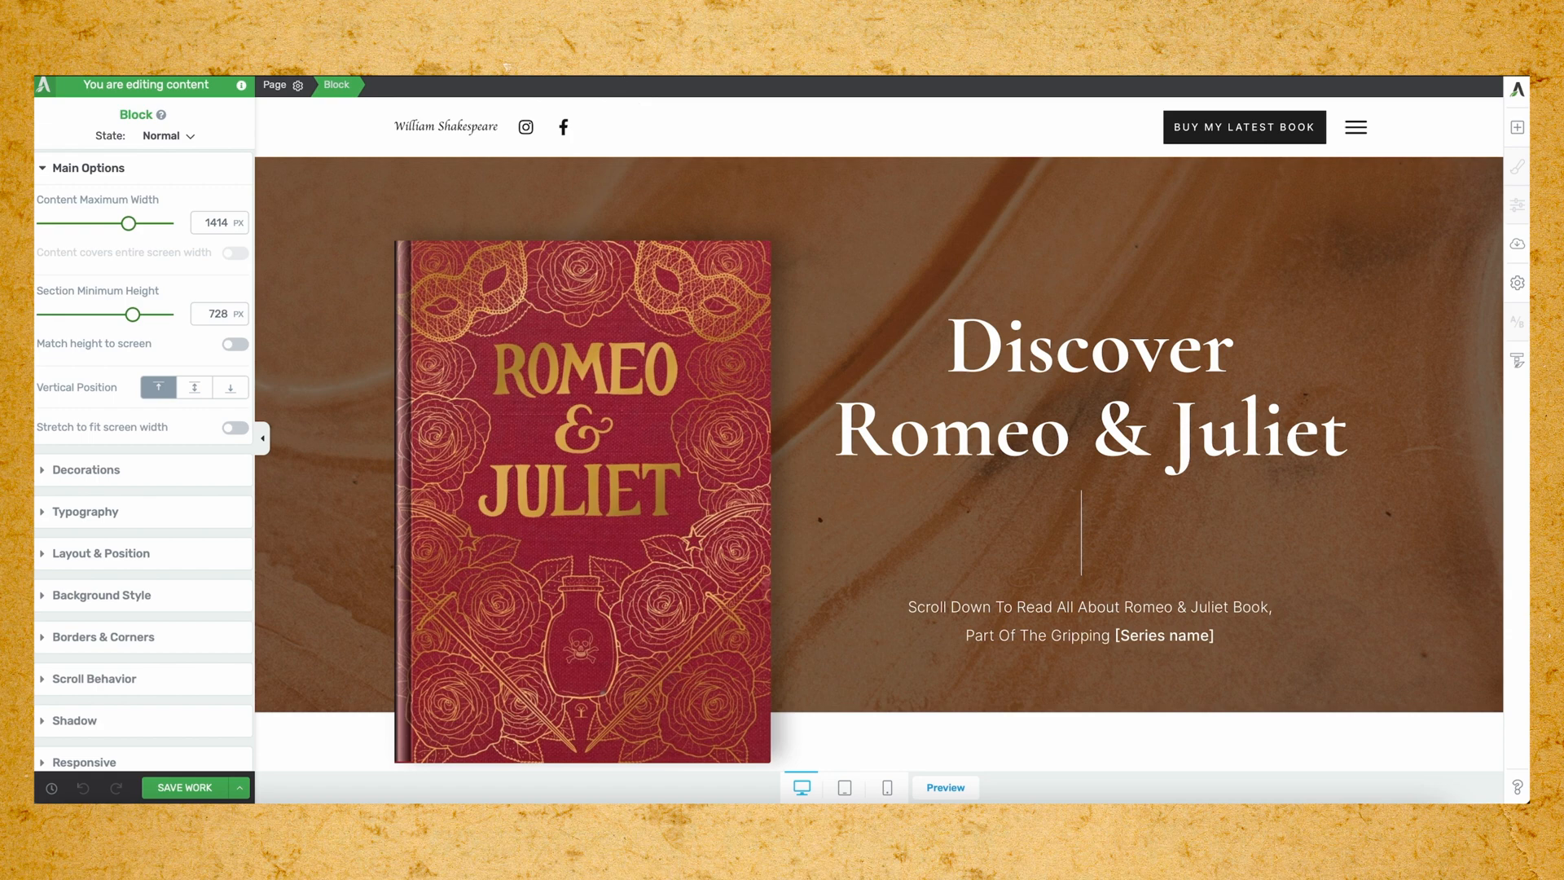
Title the new WordPress page "Webinar" and publish it.
{"action": "left_click", "coordinate": [603, 64]}
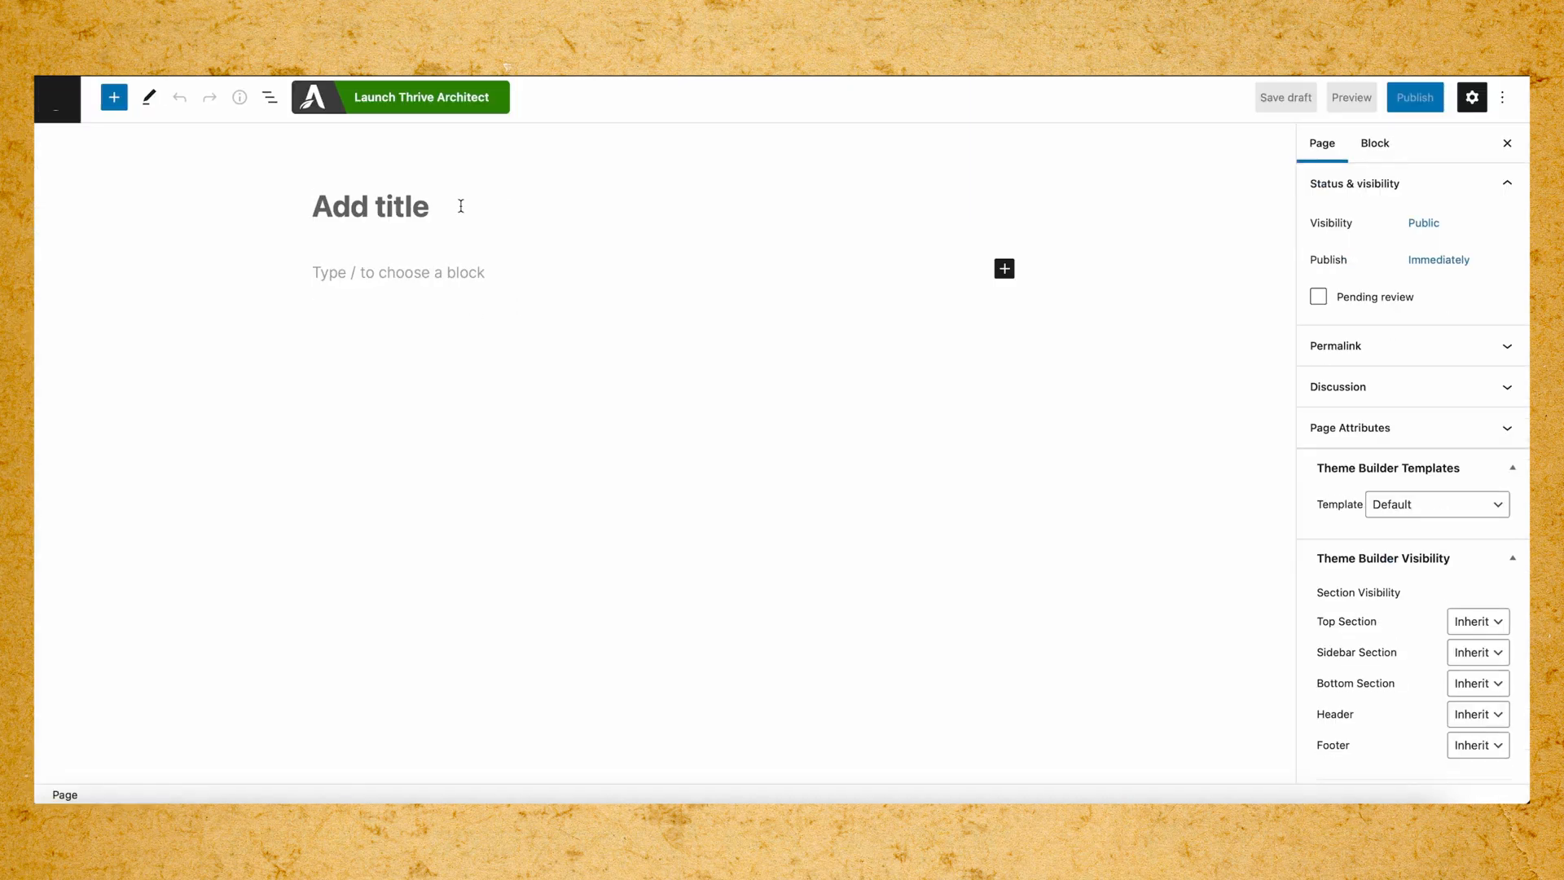
{"action": "type", "text": "Webinar"}
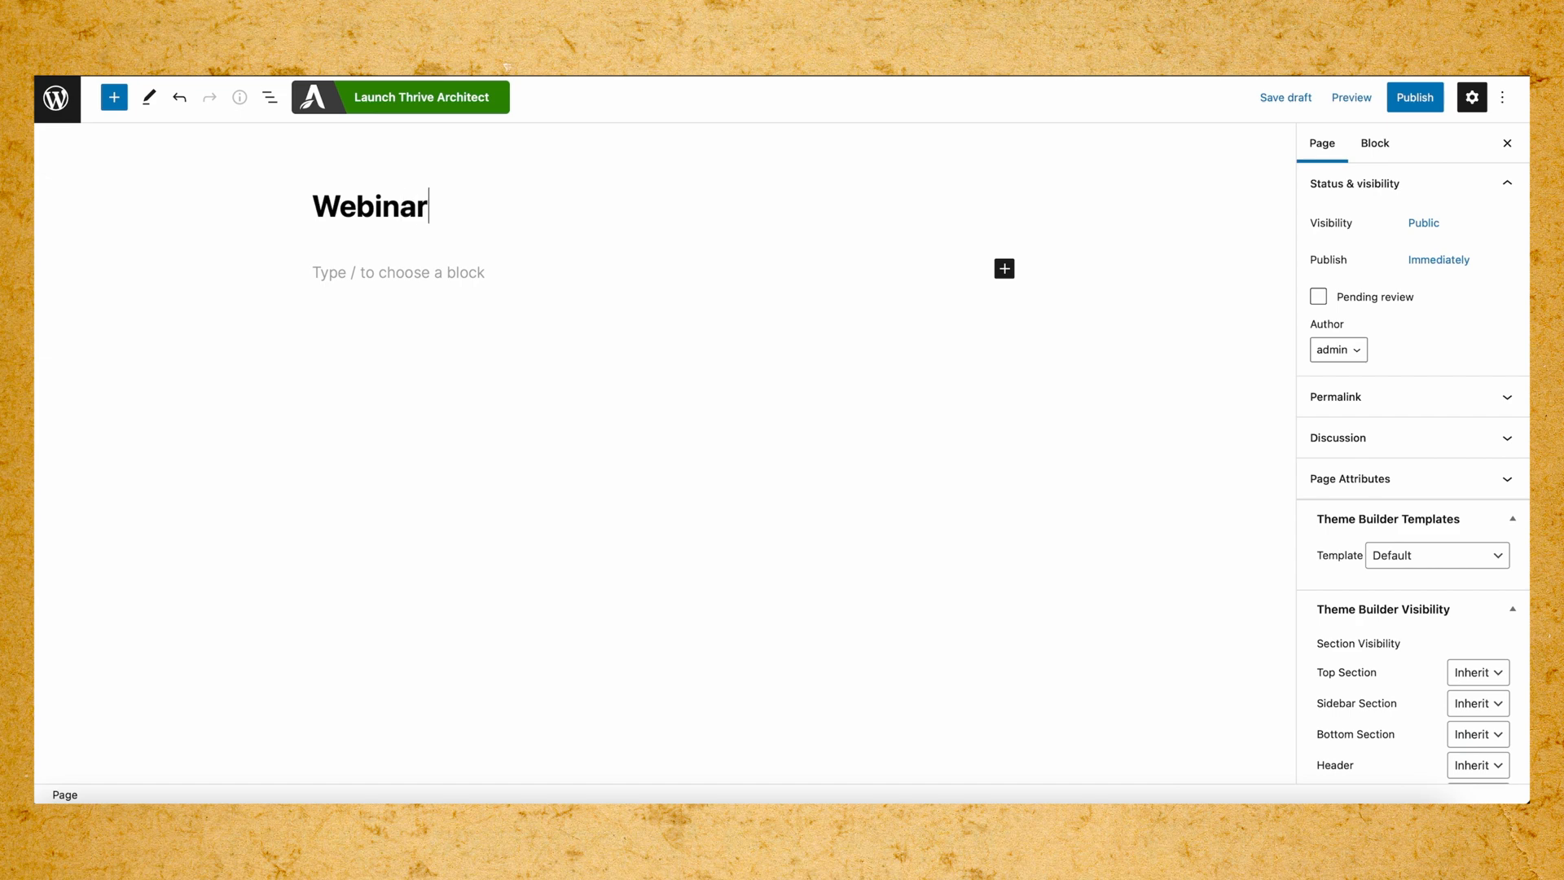
{"action": "left_click", "coordinate": [1421, 99]}
{"action": "left_click", "coordinate": [1360, 97]}
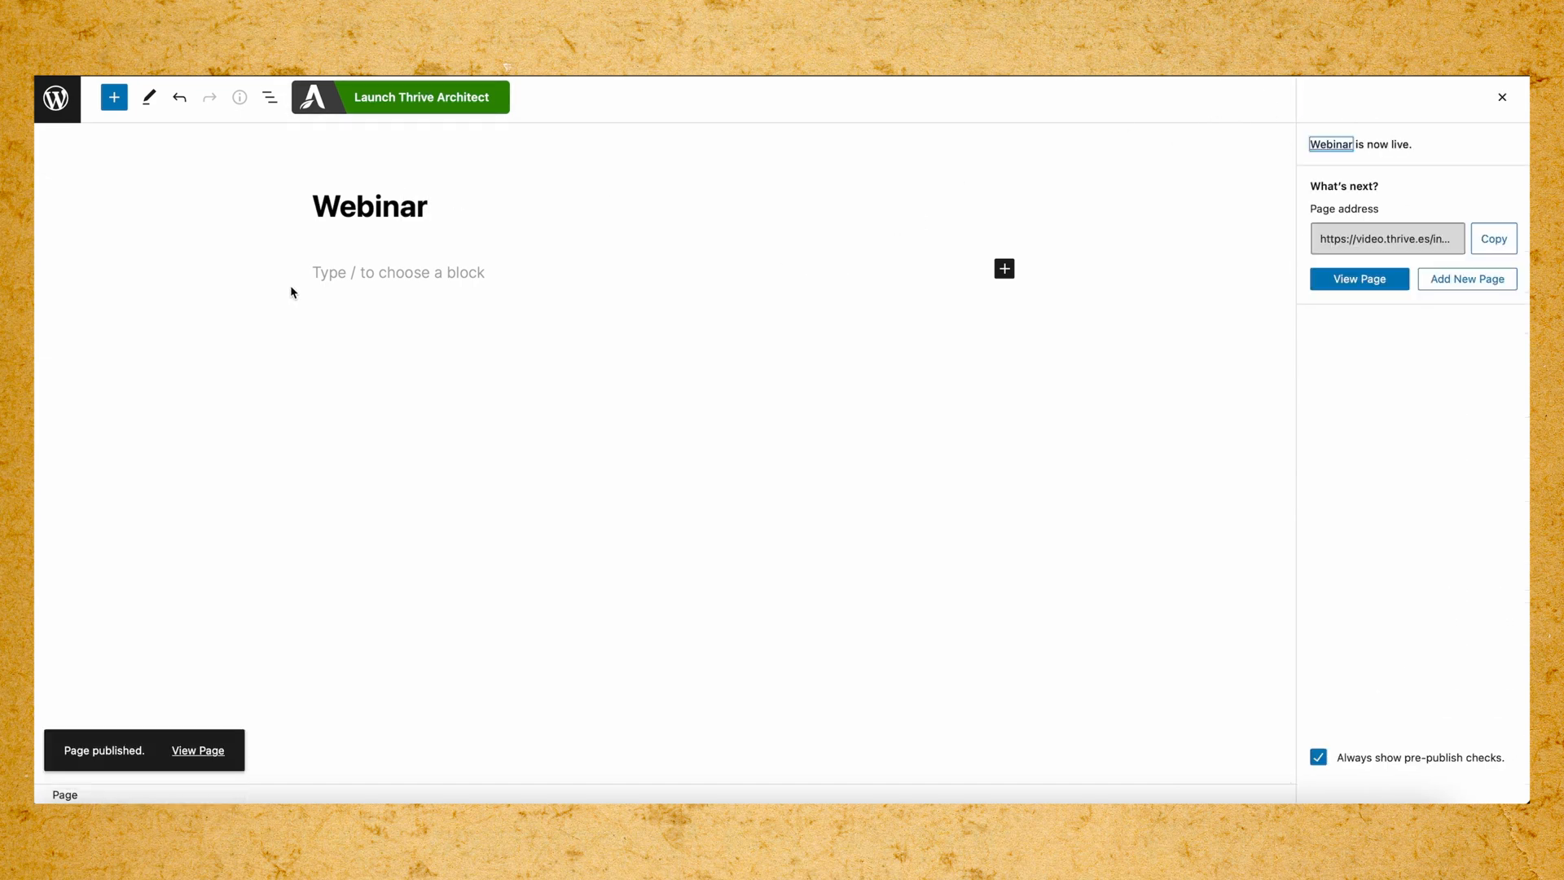
Open the page in Thrive Architect and apply the pre-built Bookwise webinar landing page headed "Writing Believable Characters".
{"action": "left_click", "coordinate": [414, 97]}
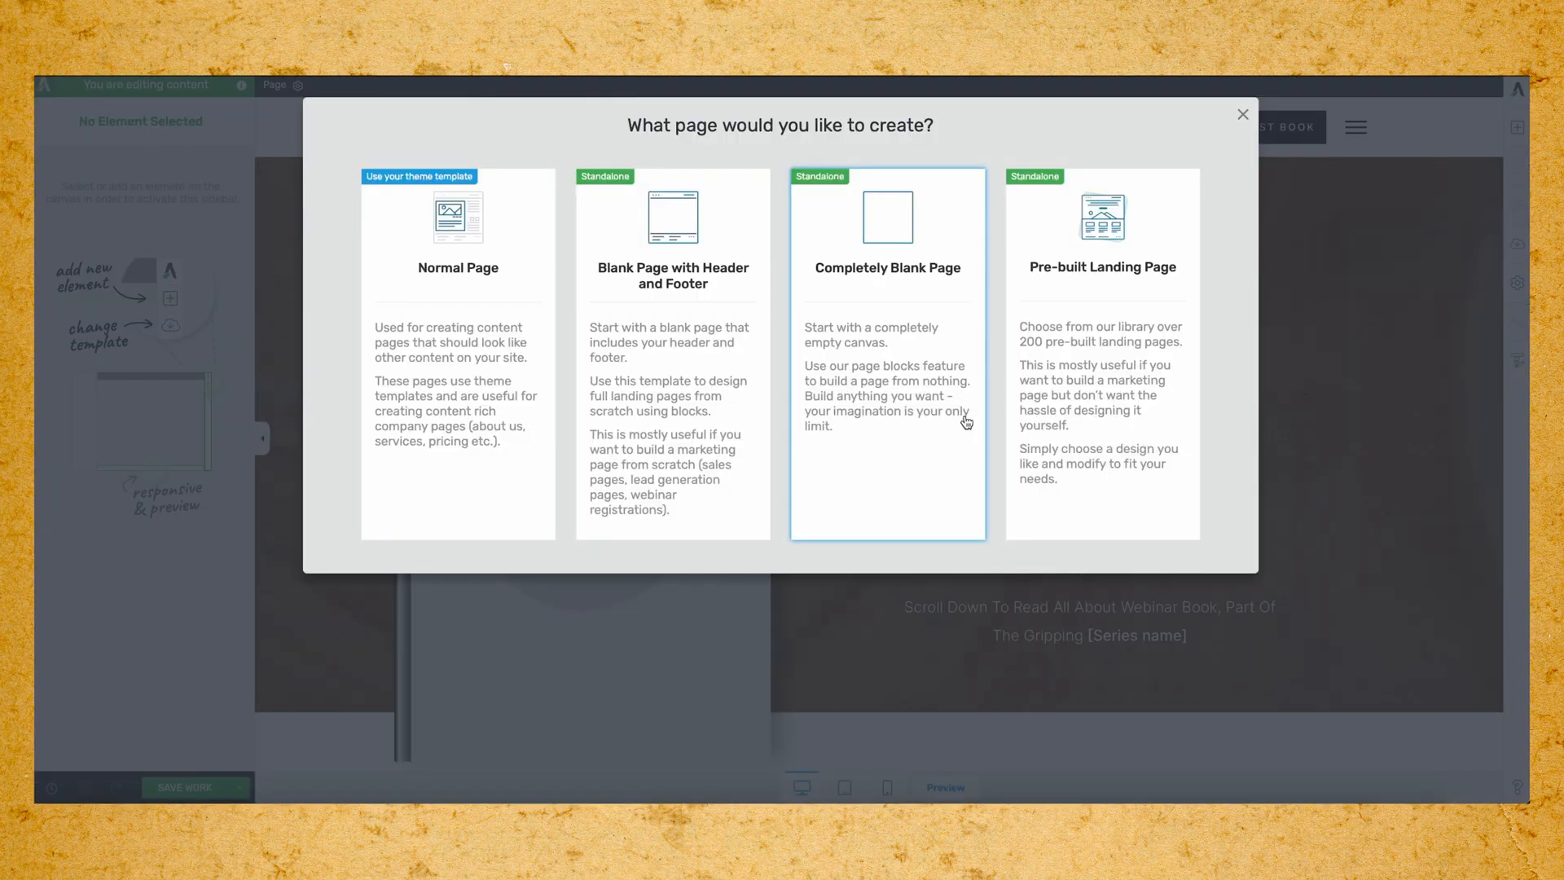
{"action": "left_click", "coordinate": [1159, 308]}
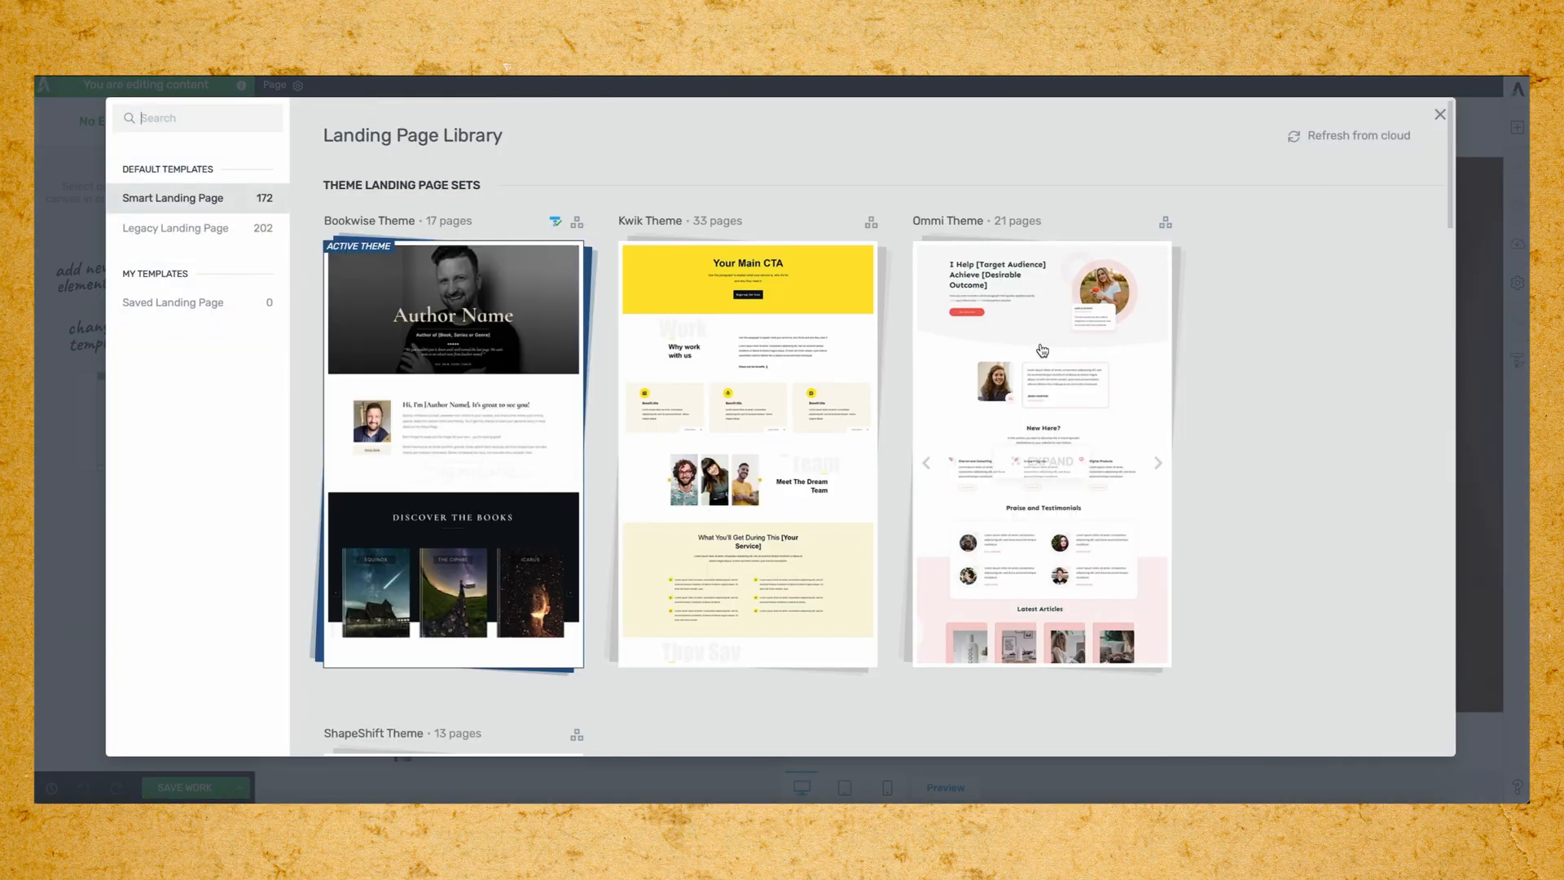
{"action": "left_click", "coordinate": [460, 458]}
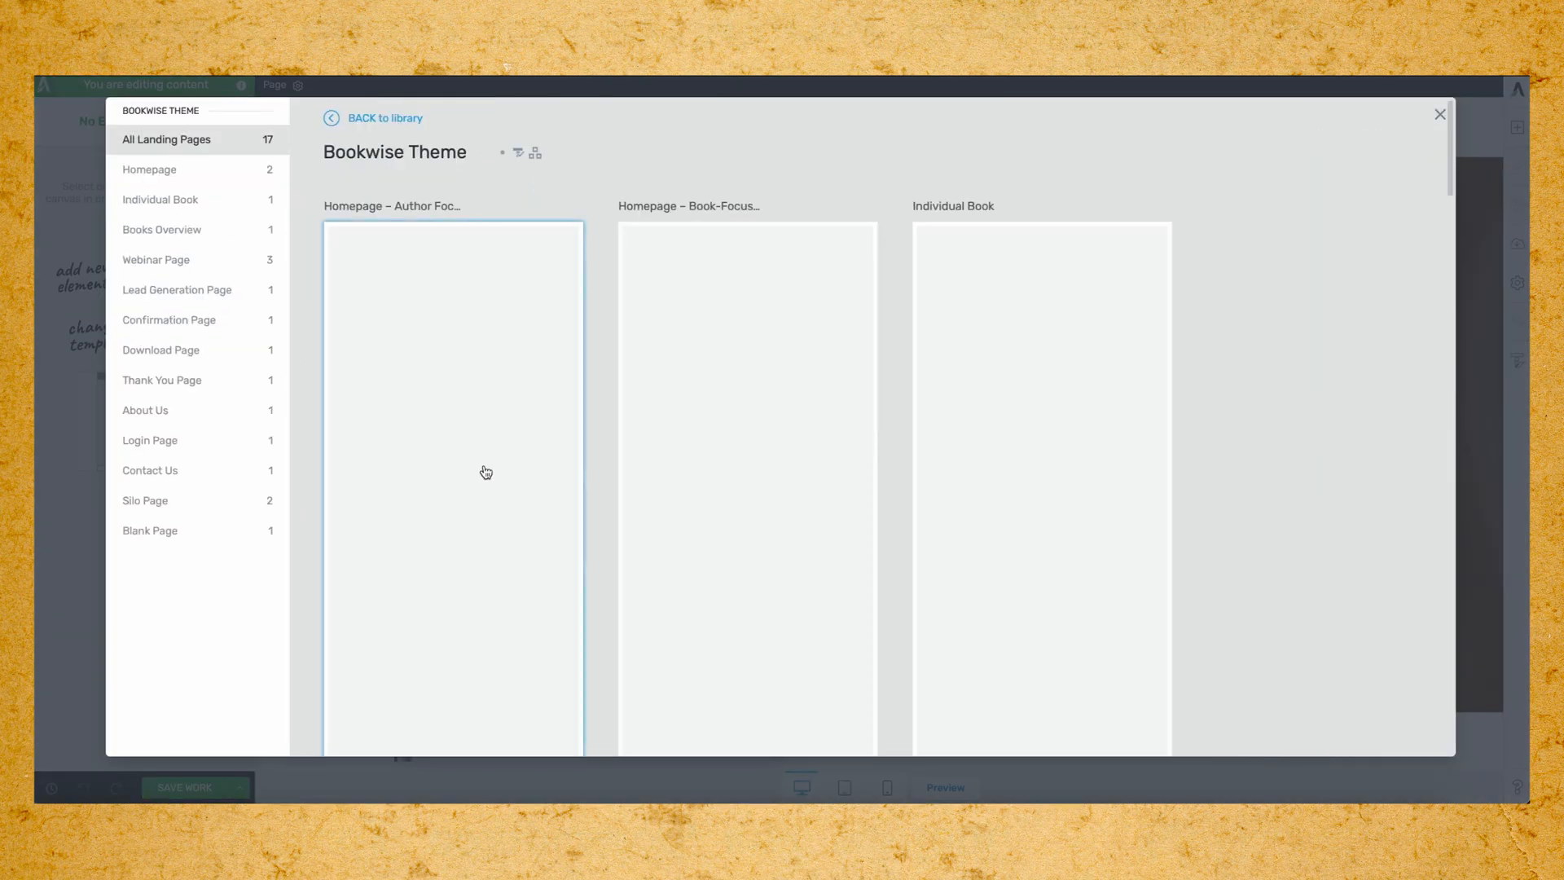
{"action": "left_click", "coordinate": [215, 259]}
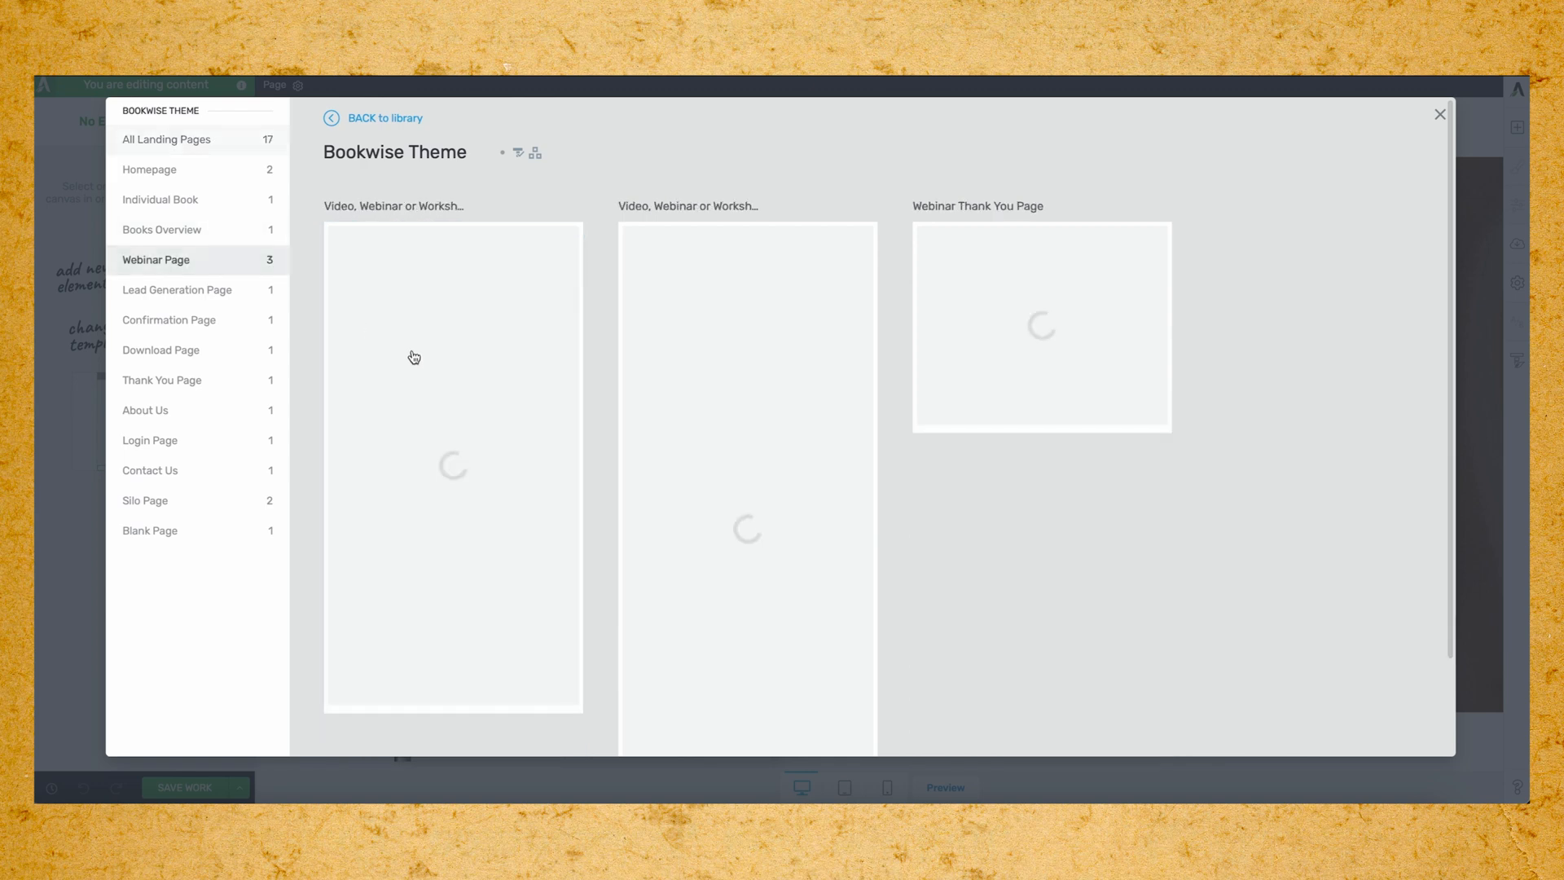
{"action": "left_click", "coordinate": [507, 376]}
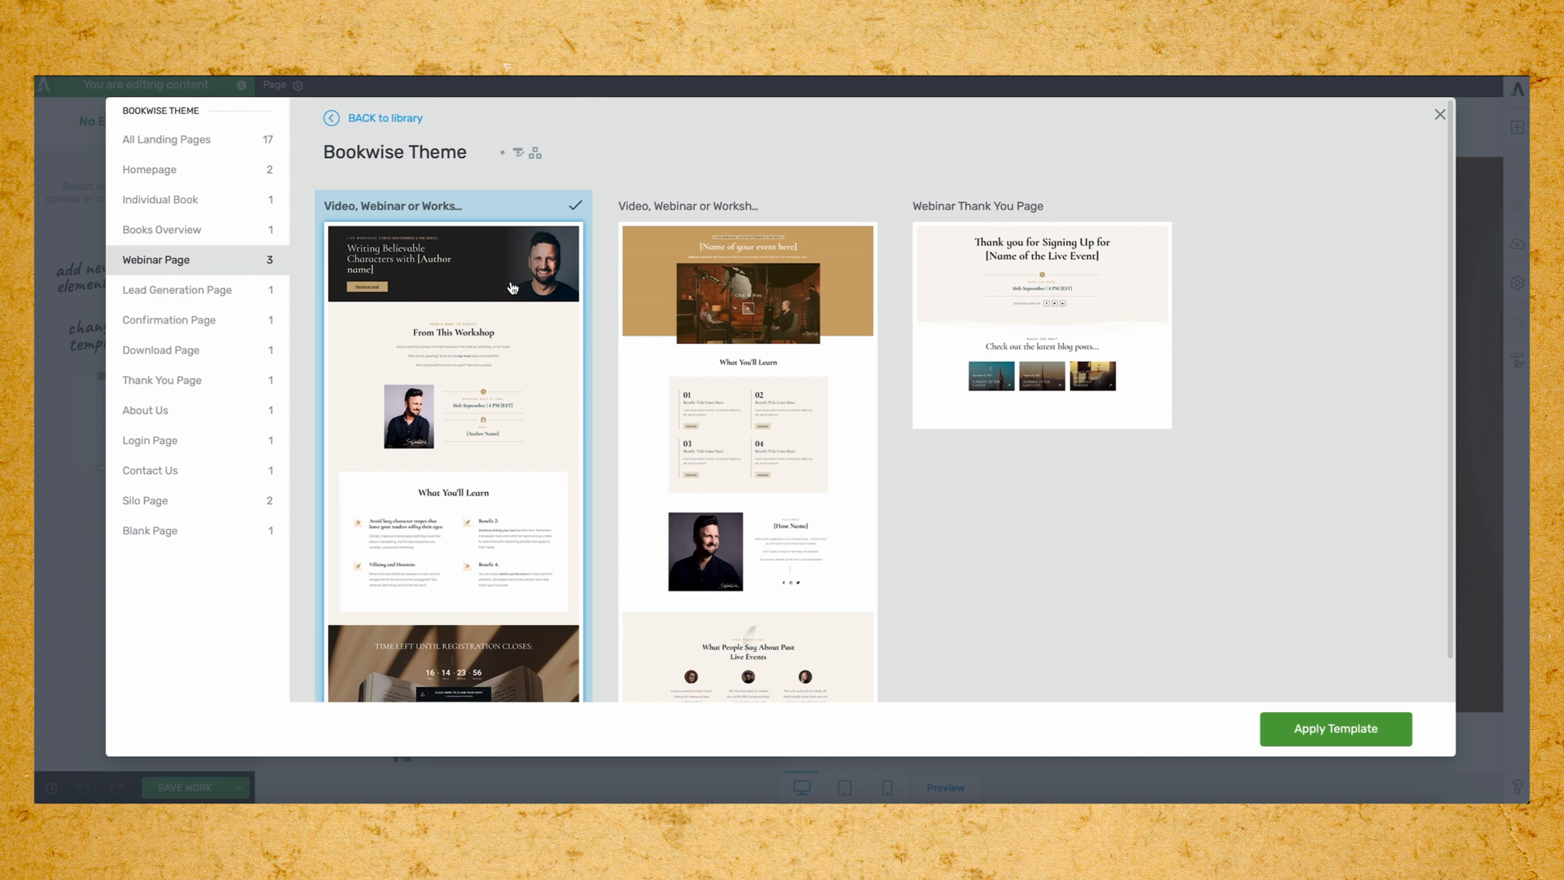
{"action": "scroll", "coordinate": [573, 446], "scroll_direction": "down", "scroll_amount": 1}
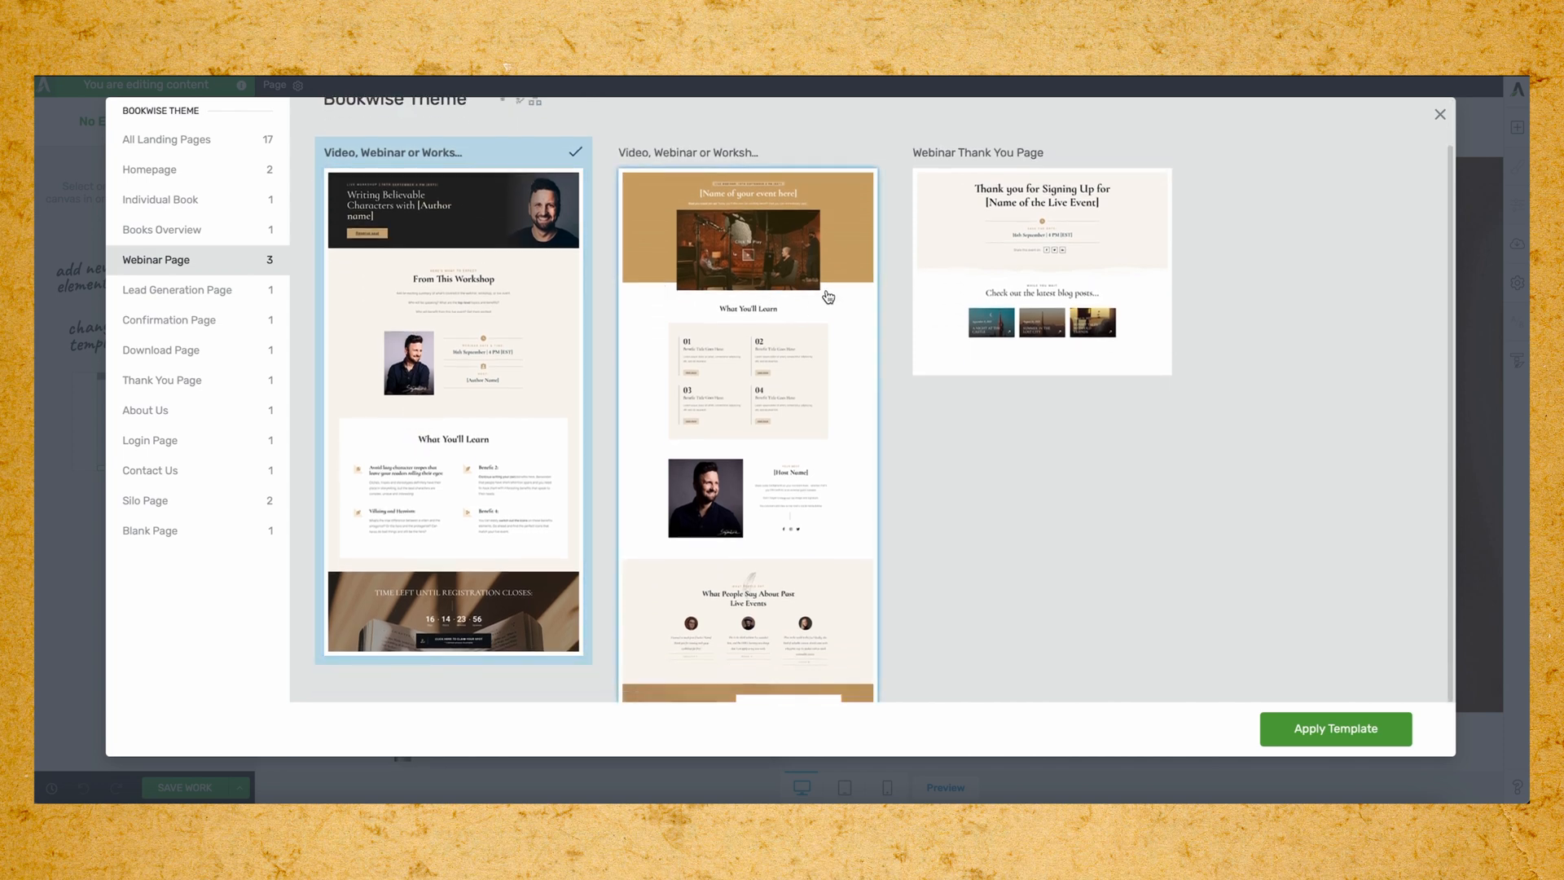
{"action": "left_click", "coordinate": [1395, 729]}
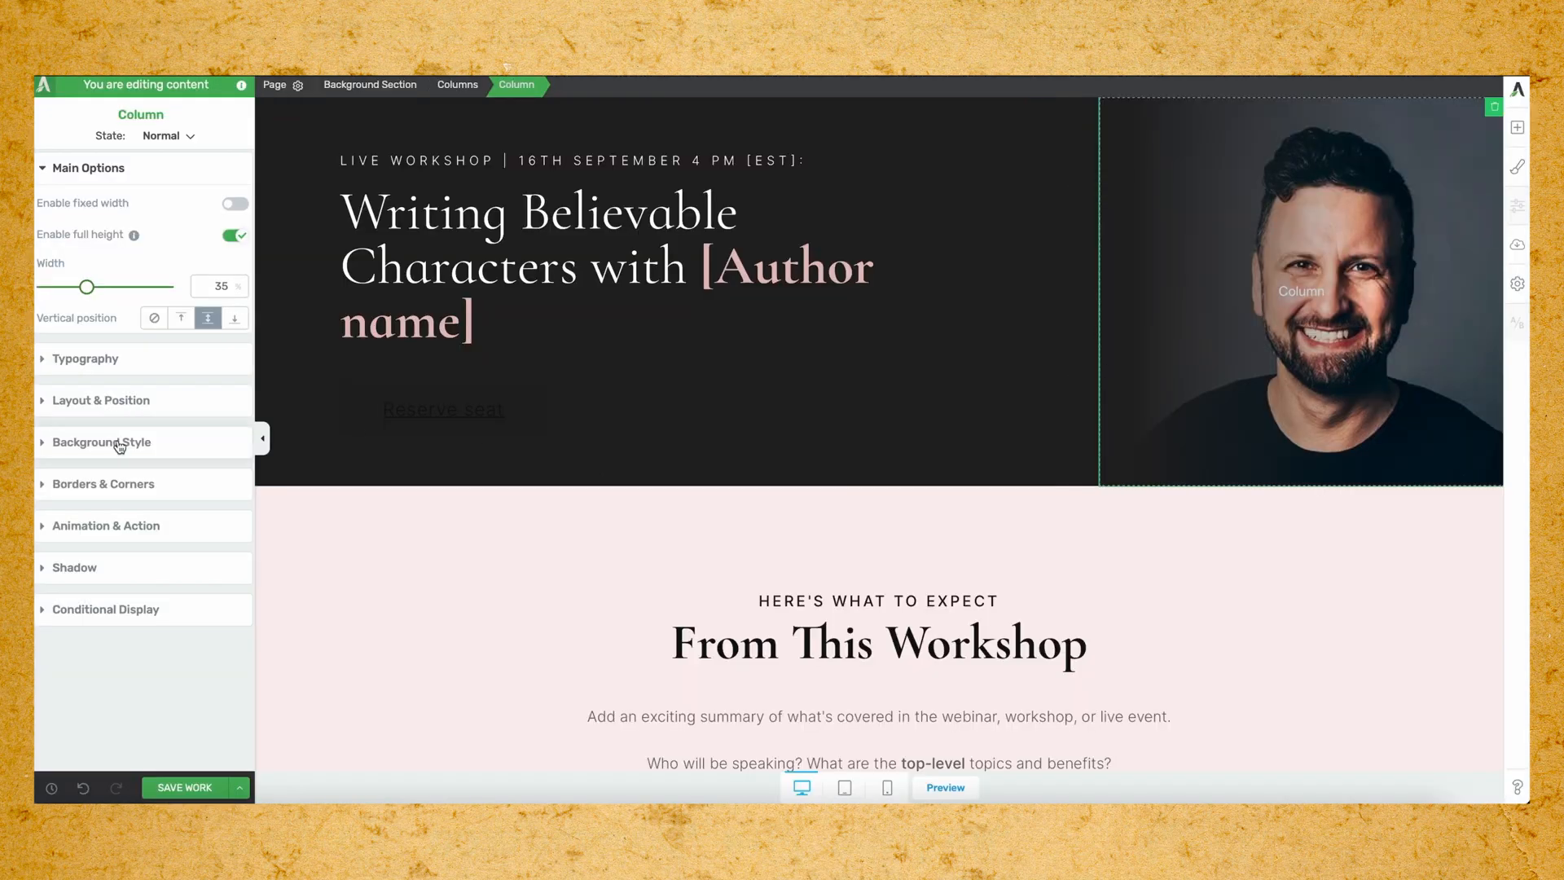
Replace the hero column's background image with the shakespeare portrait from the media library and apply it.
{"action": "left_click", "coordinate": [120, 444]}
{"action": "left_click", "coordinate": [123, 391]}
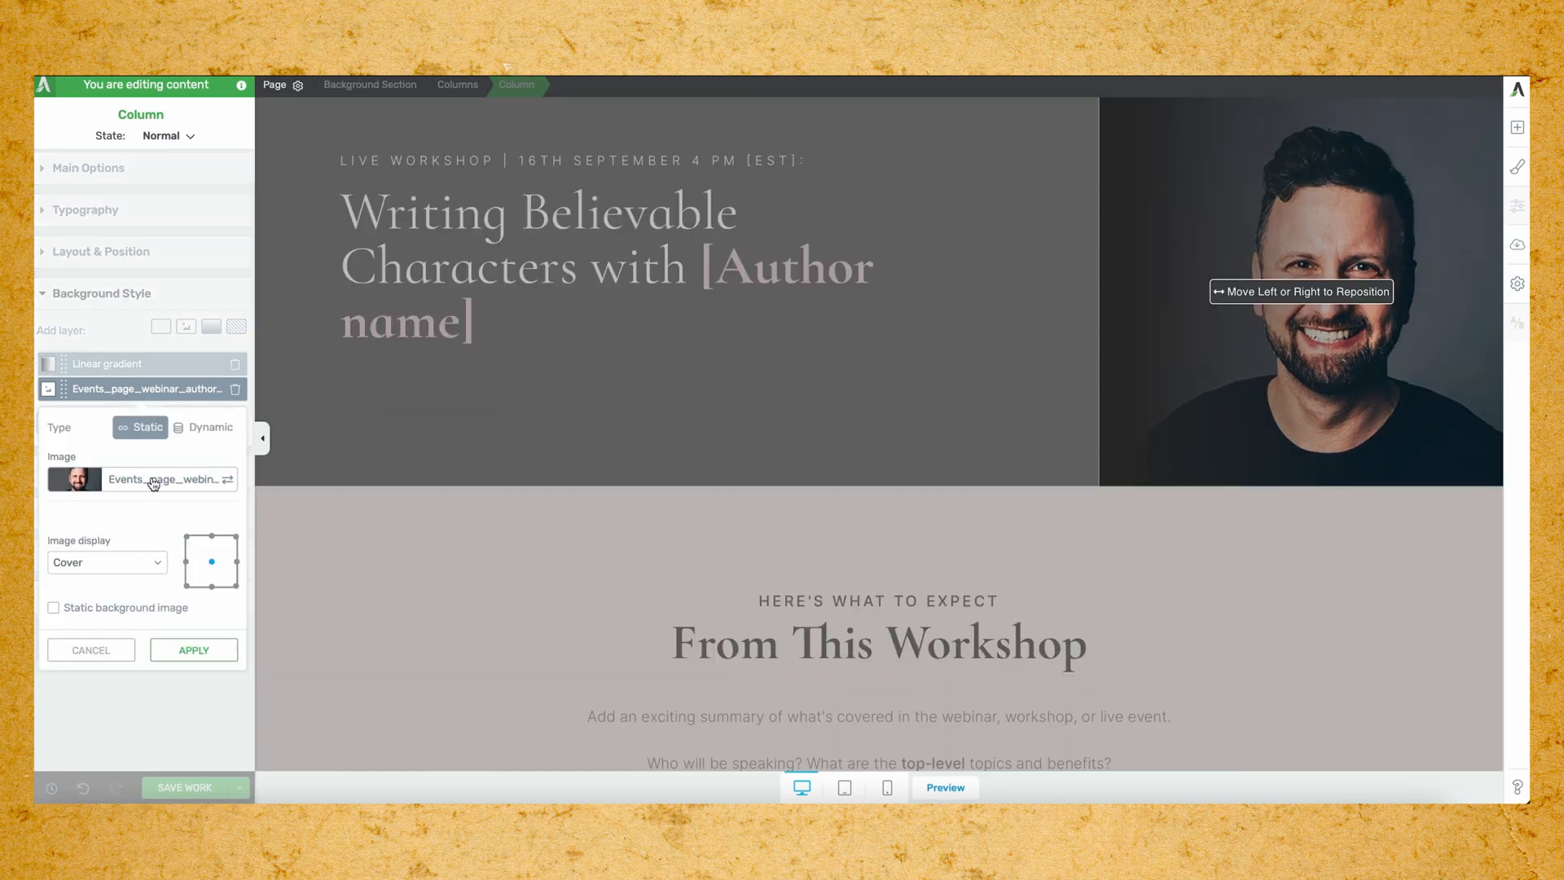
{"action": "left_click", "coordinate": [153, 483]}
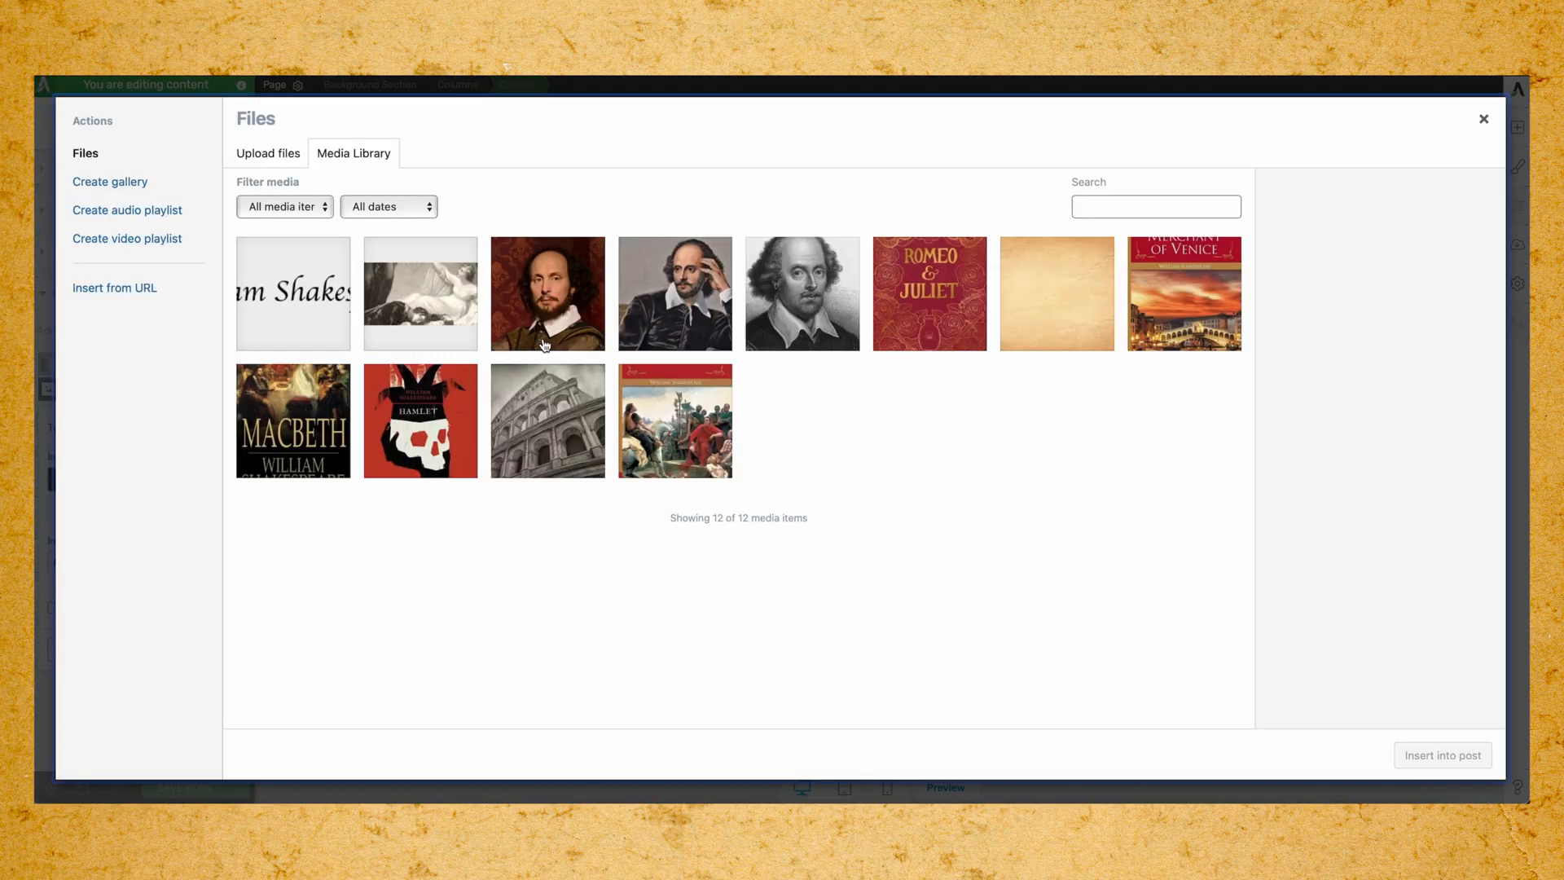
{"action": "left_click", "coordinate": [1442, 755]}
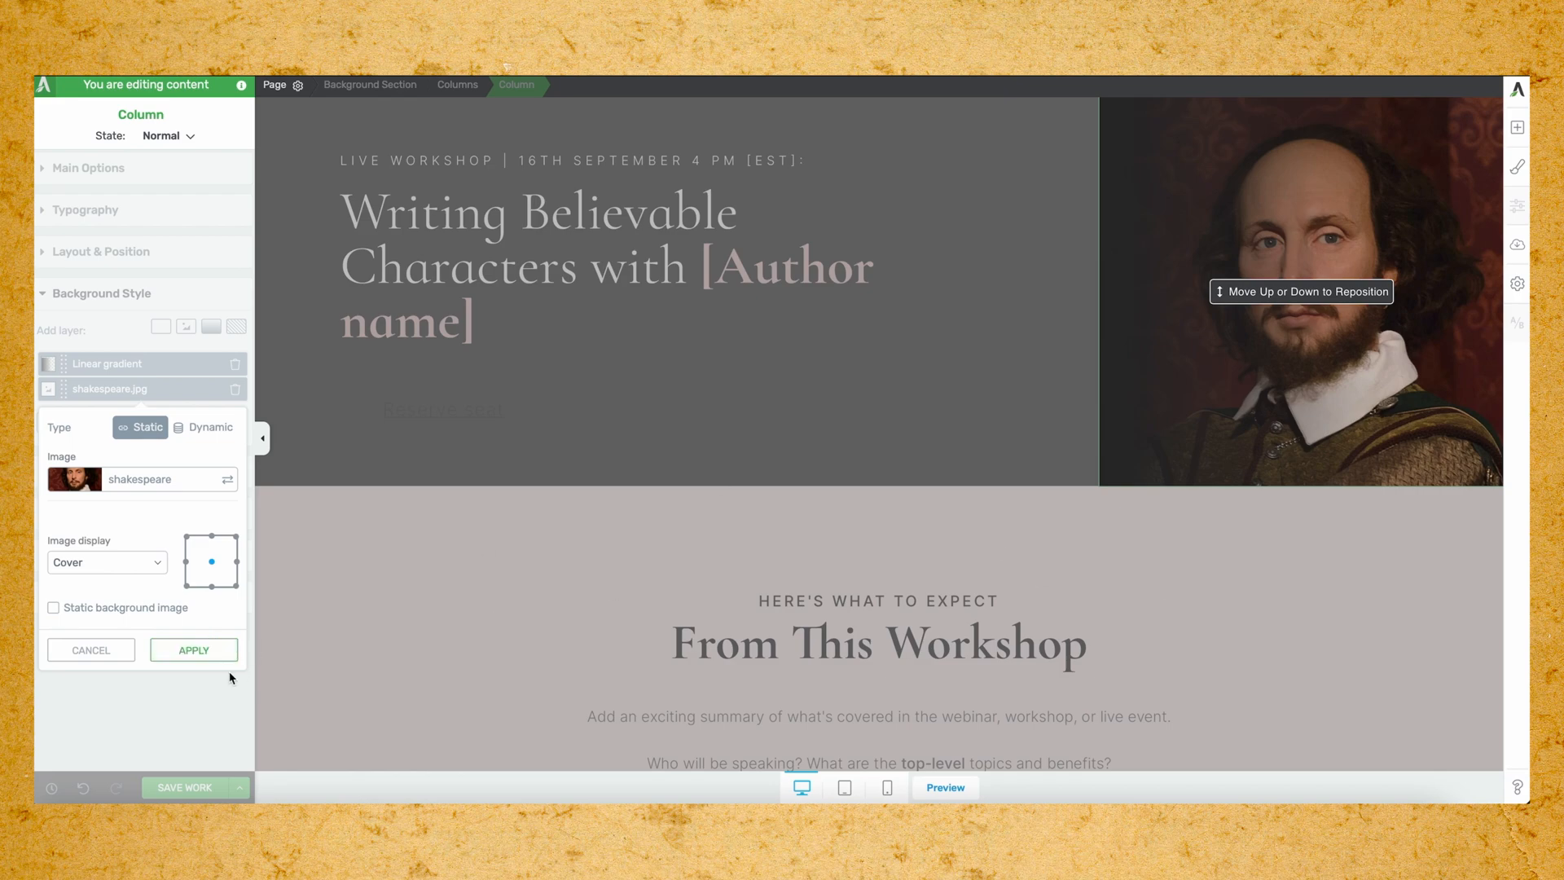
{"action": "left_click", "coordinate": [213, 651]}
Set the Reserve seat button's background to the saved beige colour #d2baa1.
{"action": "left_click", "coordinate": [498, 457]}
{"action": "left_click", "coordinate": [517, 418]}
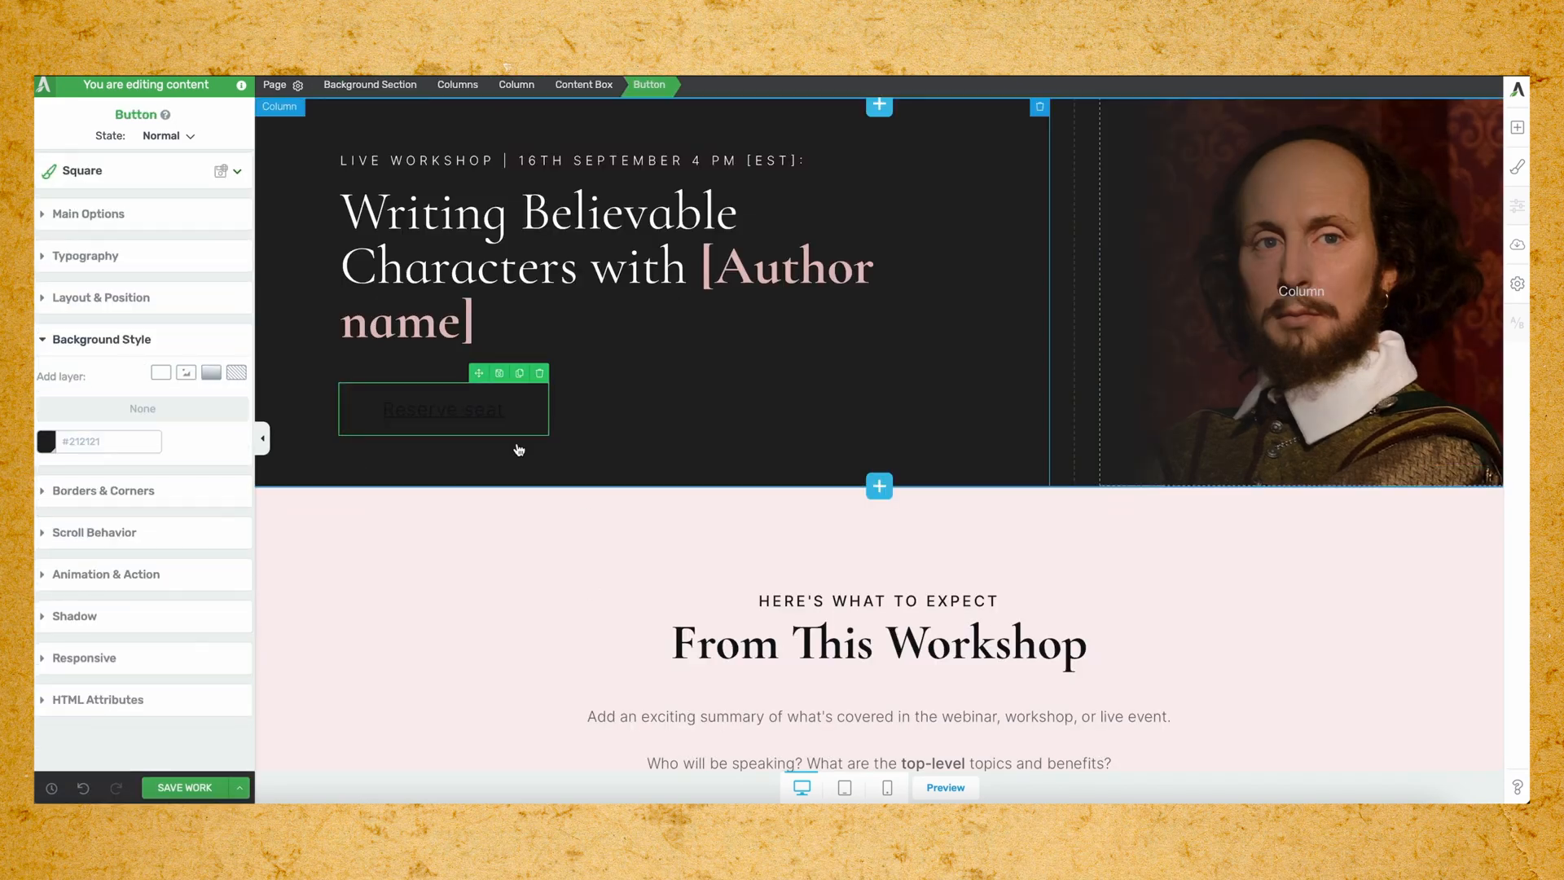
{"action": "left_click", "coordinate": [46, 441]}
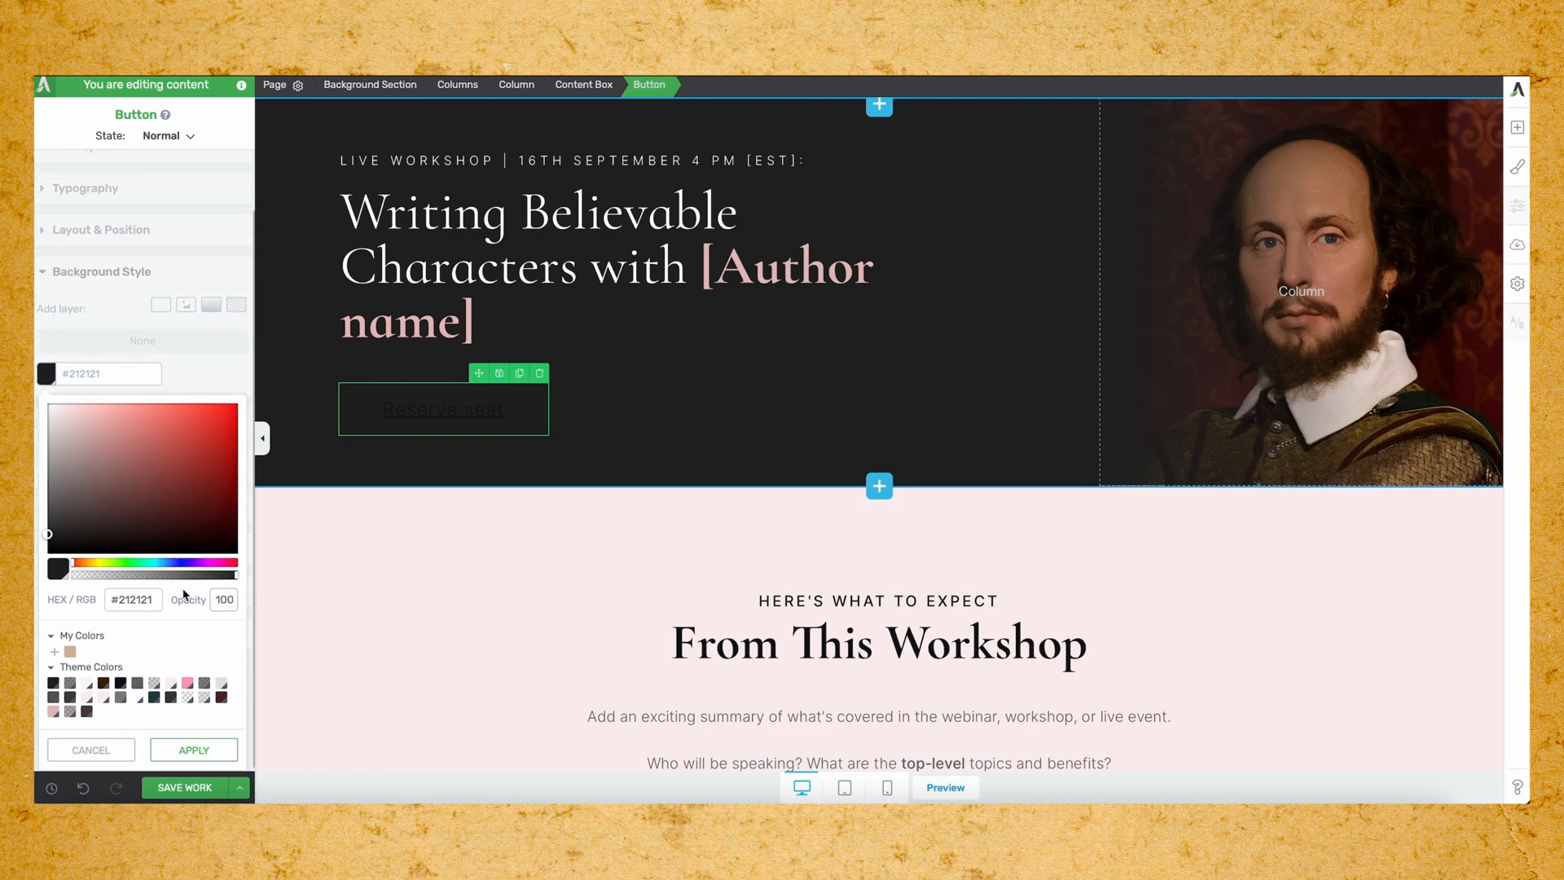
{"action": "left_click", "coordinate": [69, 652]}
{"action": "left_click", "coordinate": [204, 748]}
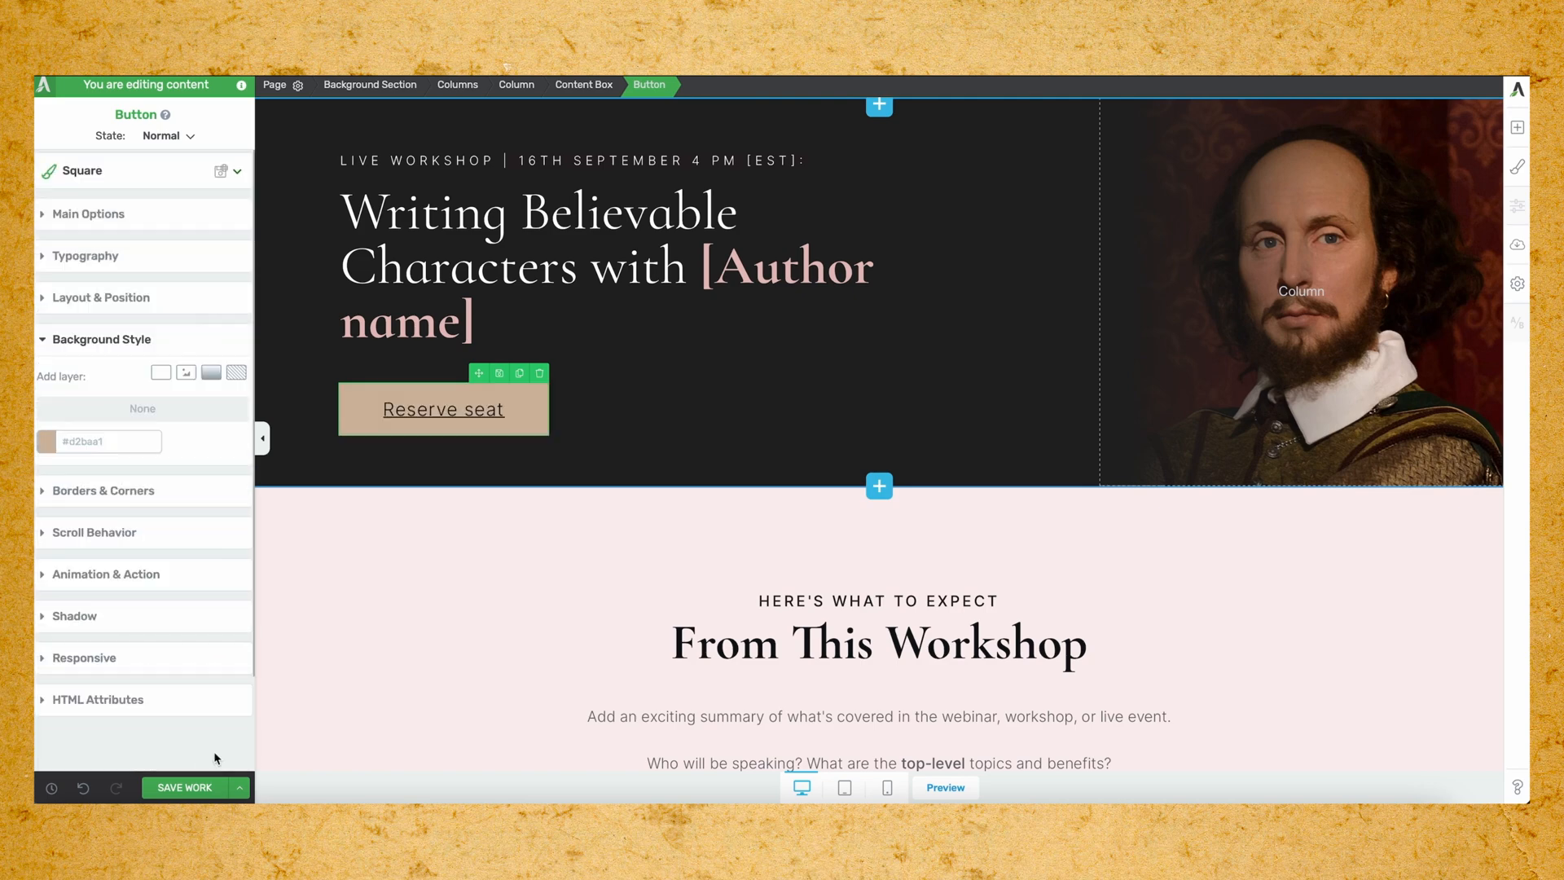
Recolour the "[Author name]" placeholder in the hero heading to the saved colour #d2baa1.
{"action": "left_click", "coordinate": [699, 587]}
{"action": "left_click", "coordinate": [649, 359]}
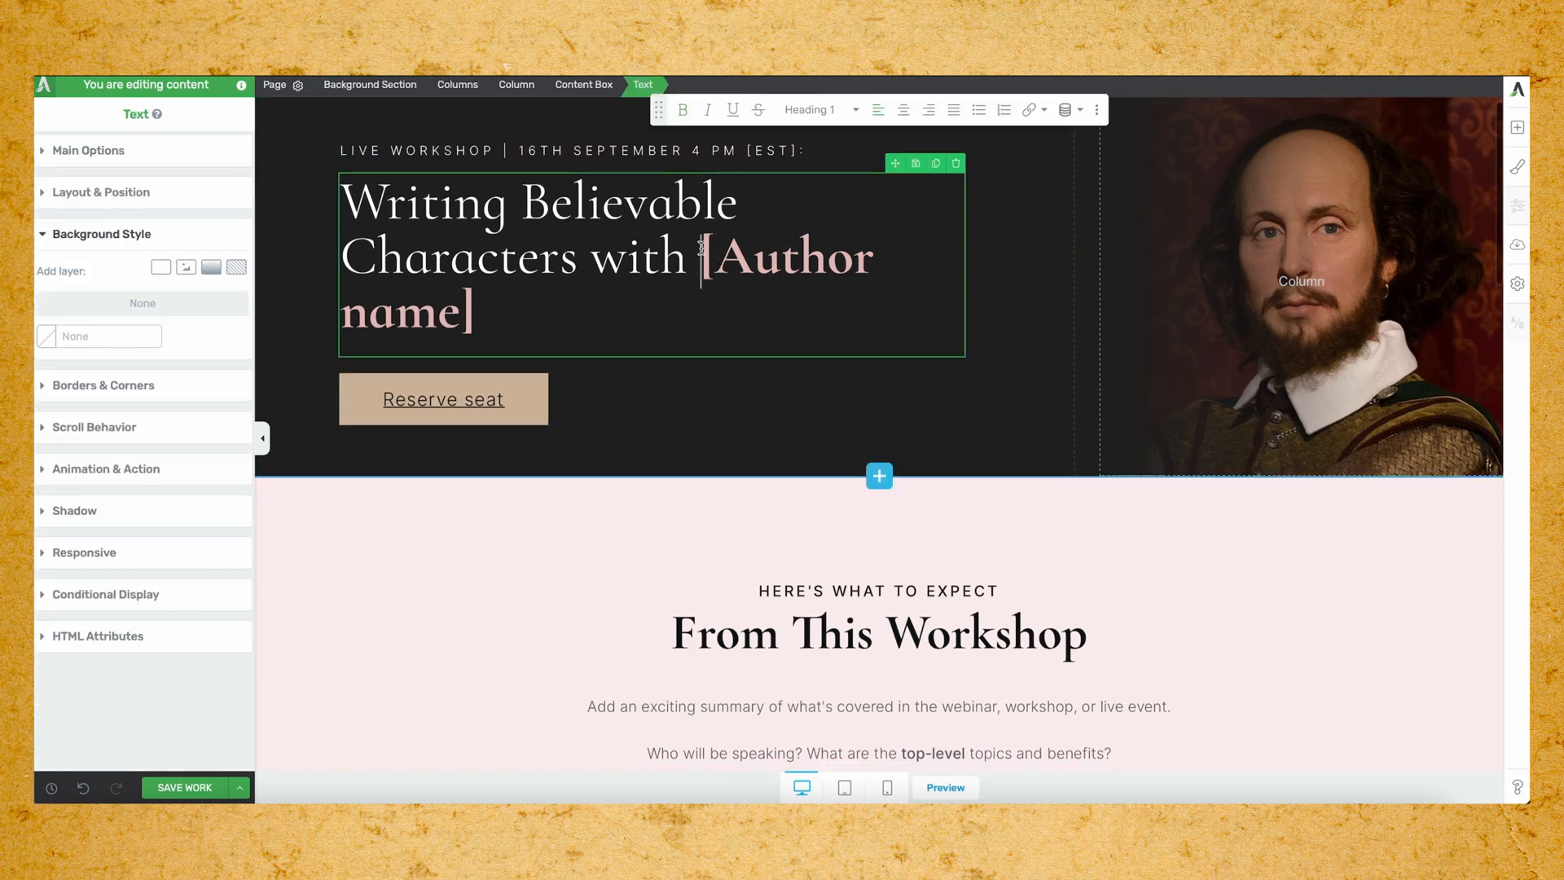
{"action": "left_click_drag", "start_coordinate": [706, 267], "coordinate": [804, 309]}
{"action": "left_click", "coordinate": [88, 150]}
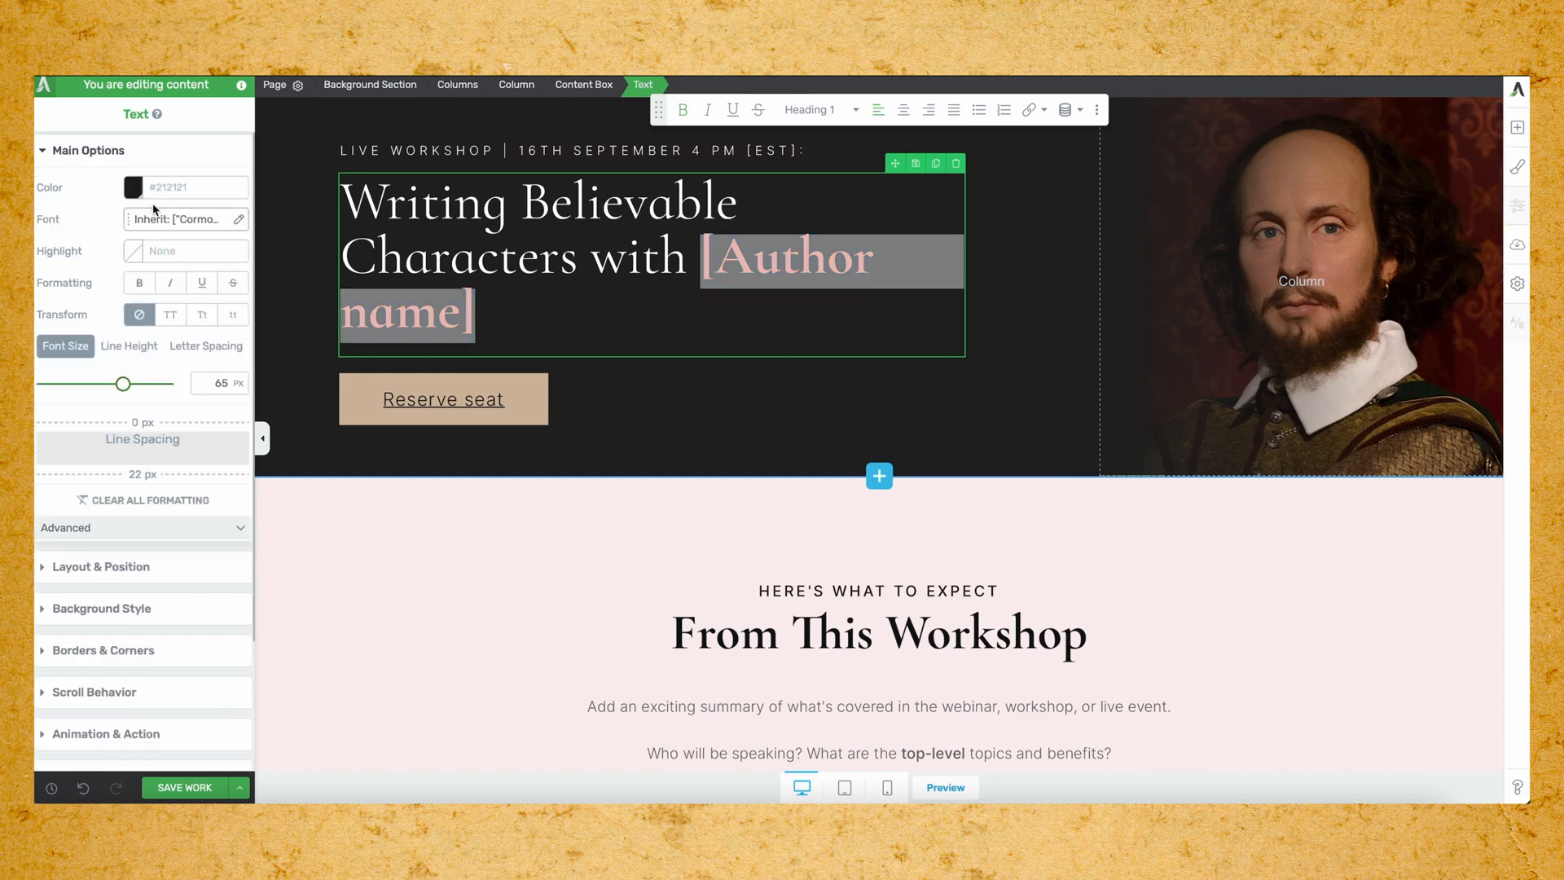
{"action": "left_click", "coordinate": [132, 187]}
{"action": "left_click", "coordinate": [70, 465]}
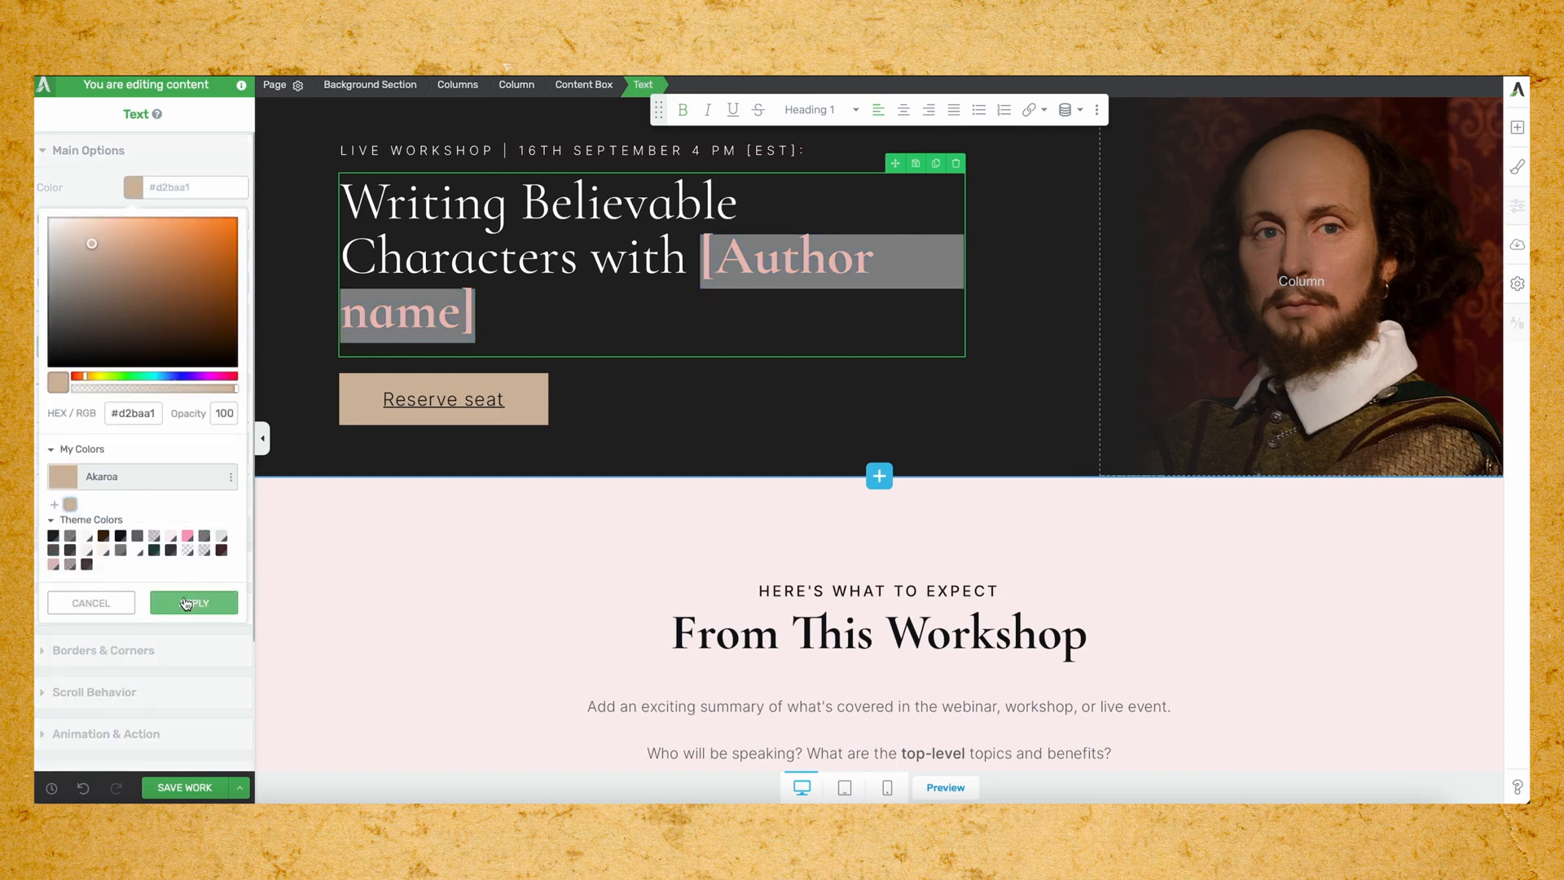
{"action": "left_click", "coordinate": [194, 603]}
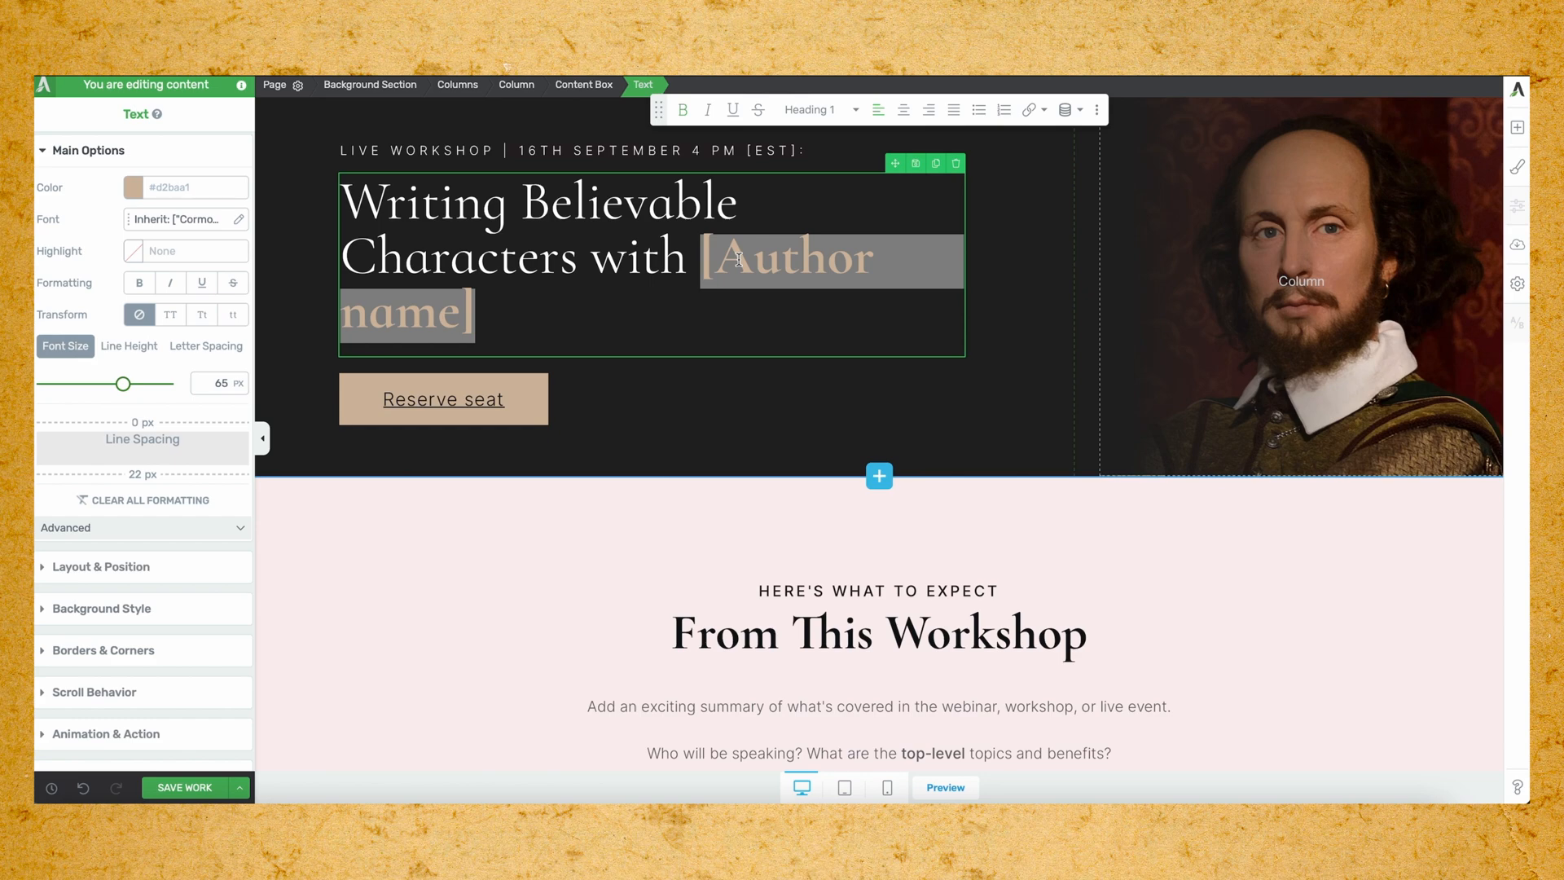
Replace the "[Author name]" placeholder in the hero heading with "William Shakespeare".
{"action": "left_click", "coordinate": [739, 260]}
{"action": "left_click_drag", "start_coordinate": [704, 241], "coordinate": [879, 352]}
{"action": "type", "text": "William"}
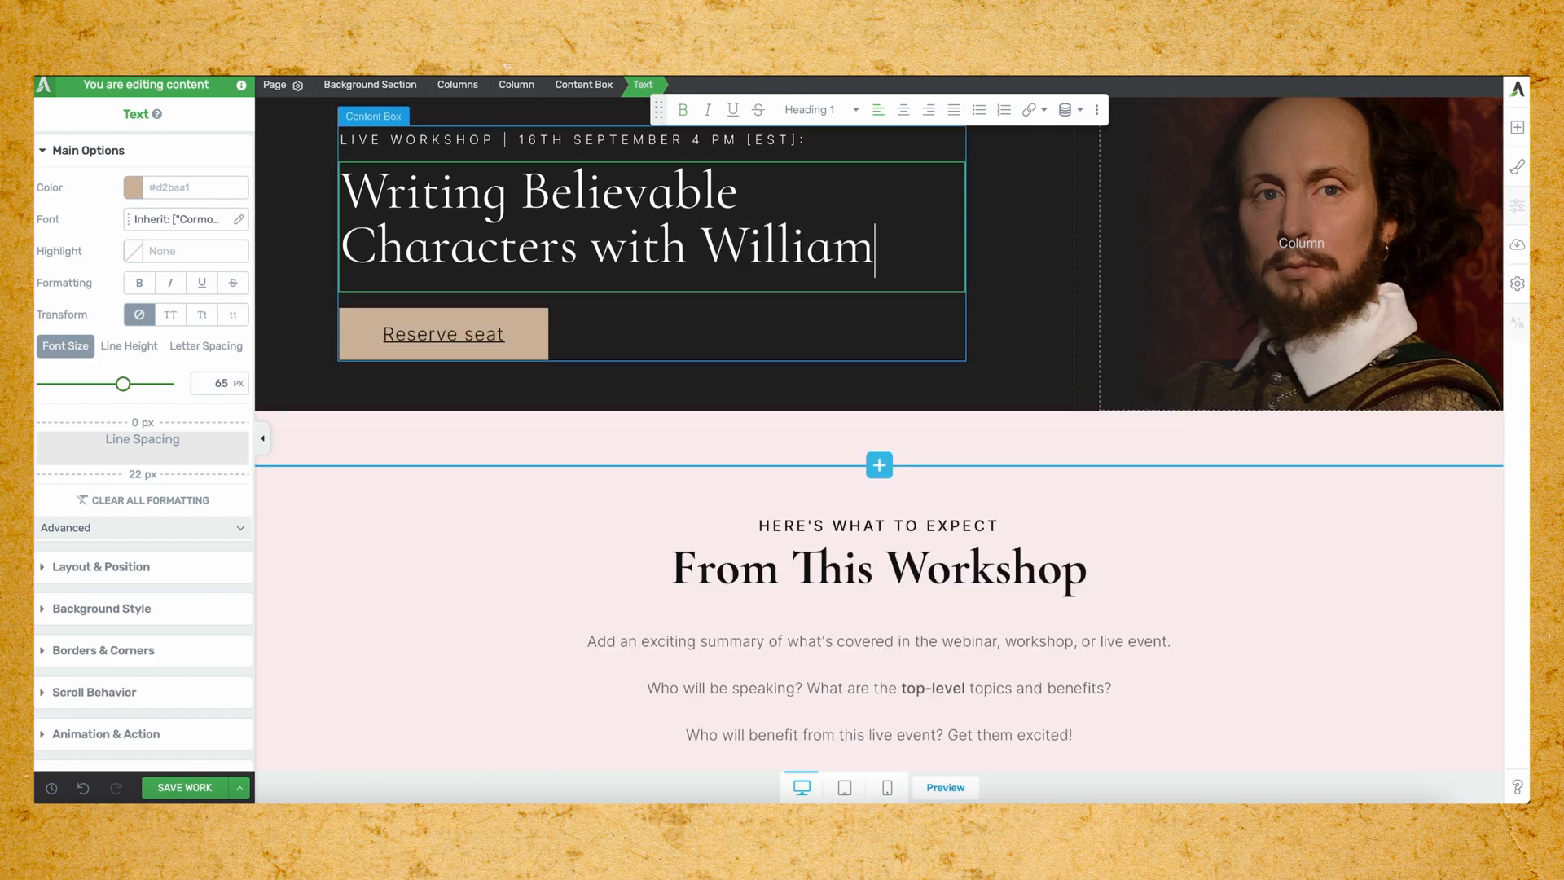
{"action": "type", "text": " Shakespeare"}
Make "William Shakespeare" in the hero heading bold and italic and colour it #d2baa1.
{"action": "left_click_drag", "start_coordinate": [703, 275], "coordinate": [800, 296]}
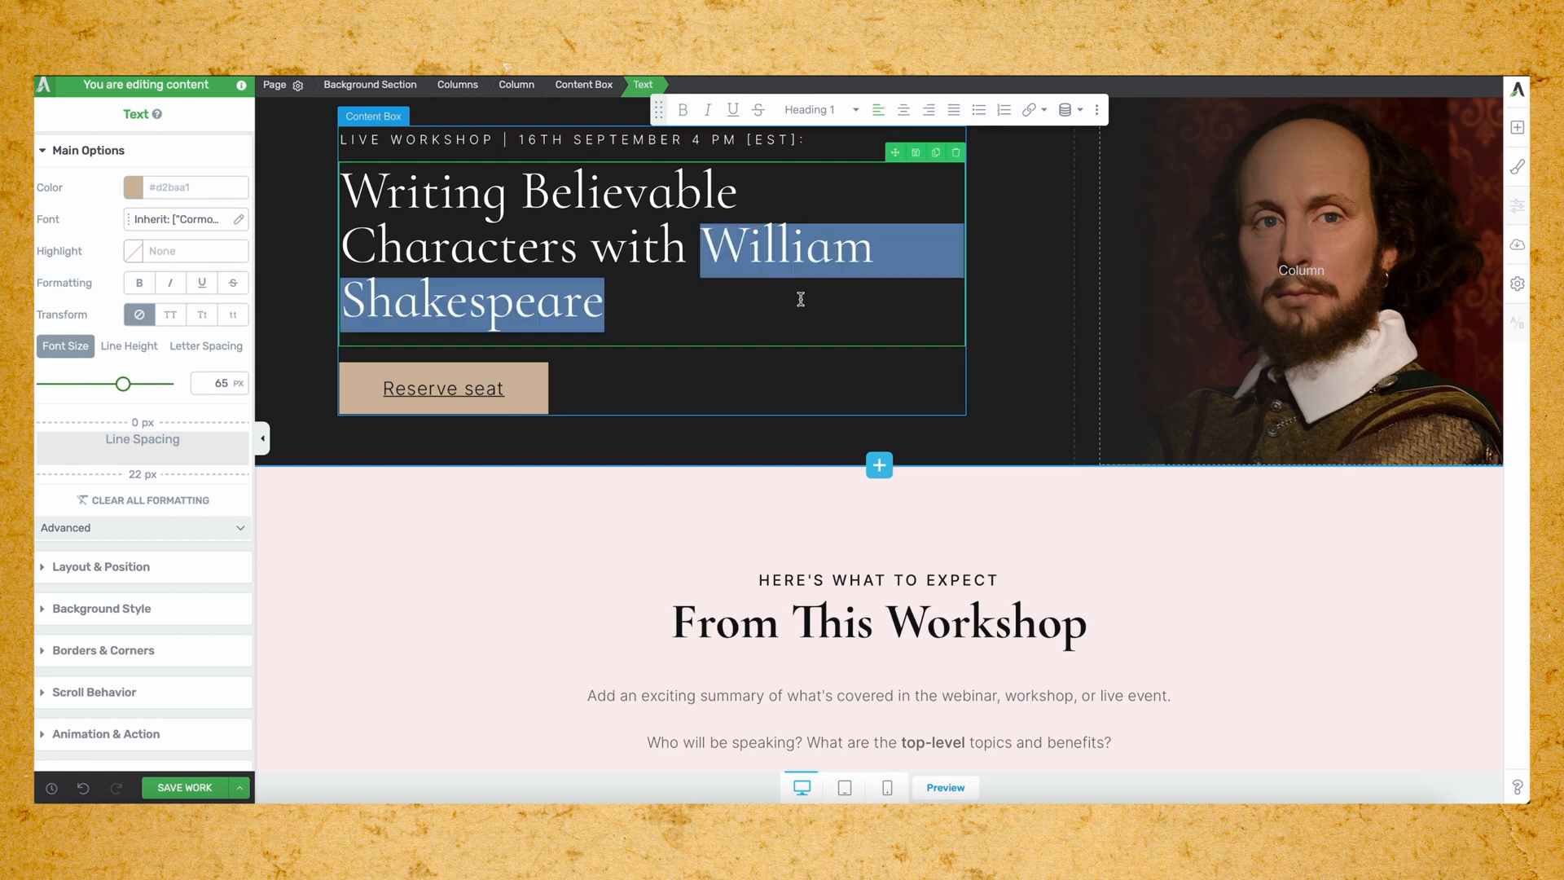
{"action": "left_click", "coordinate": [683, 110]}
{"action": "left_click", "coordinate": [708, 110]}
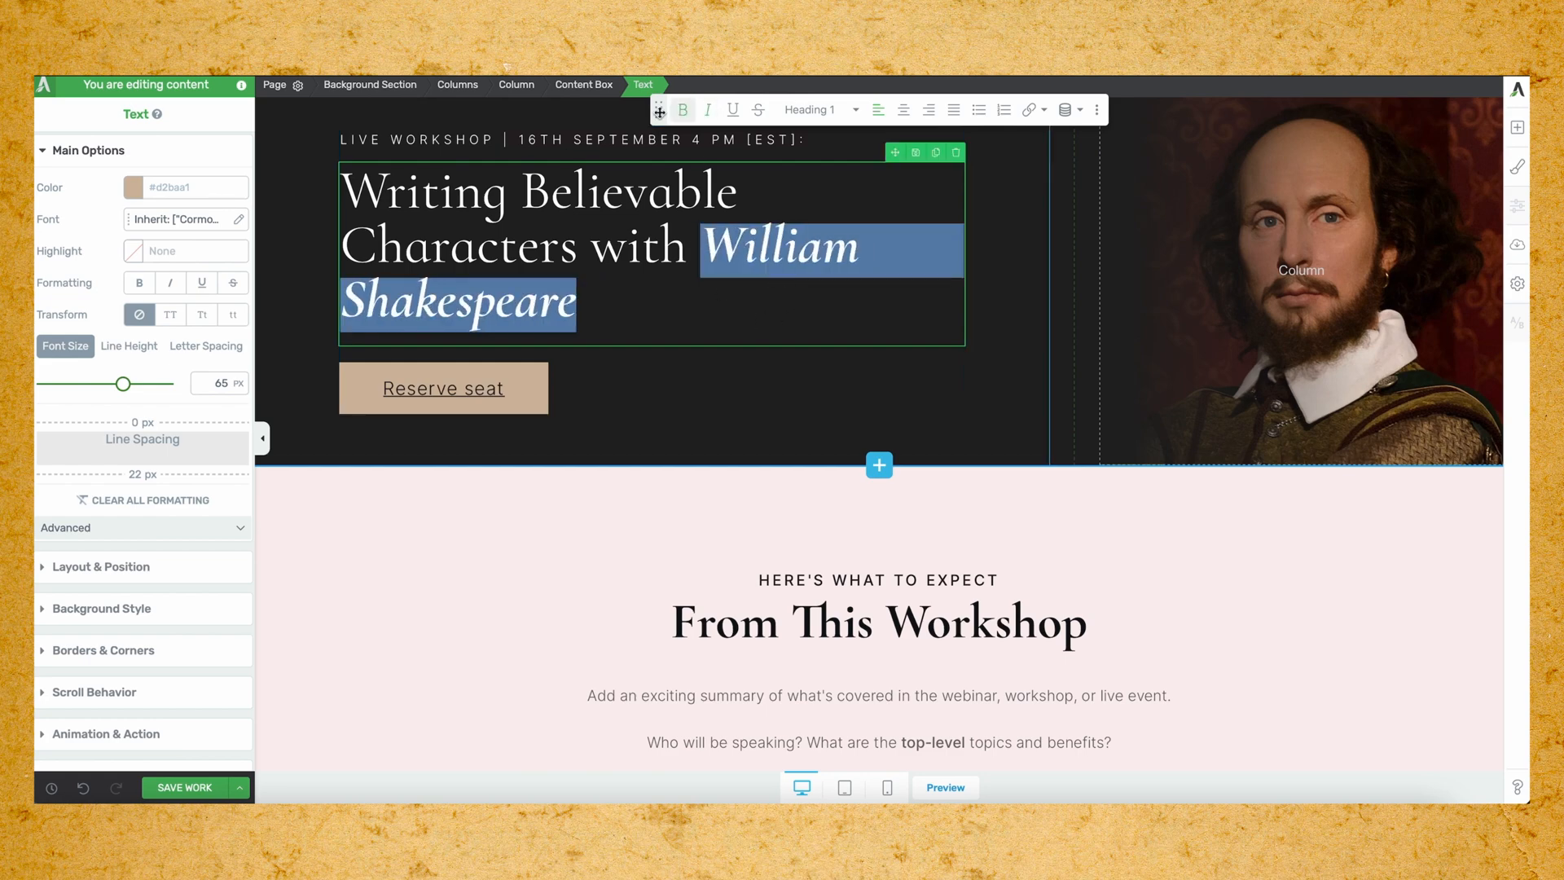
{"action": "left_click", "coordinate": [135, 188]}
{"action": "left_click", "coordinate": [70, 465]}
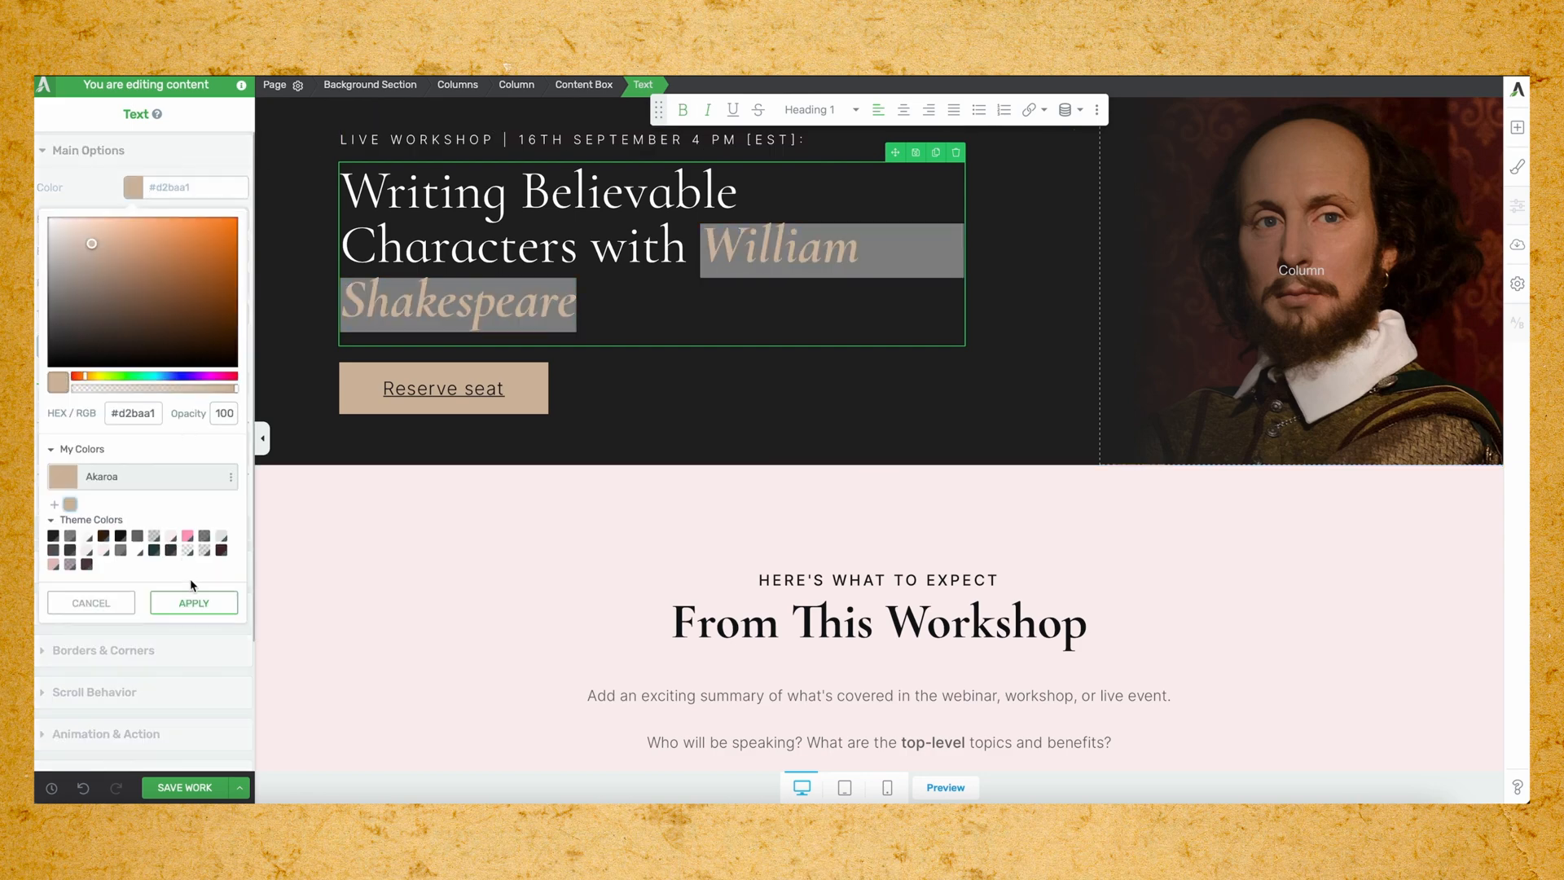
{"action": "left_click", "coordinate": [191, 597]}
{"action": "left_click", "coordinate": [757, 400]}
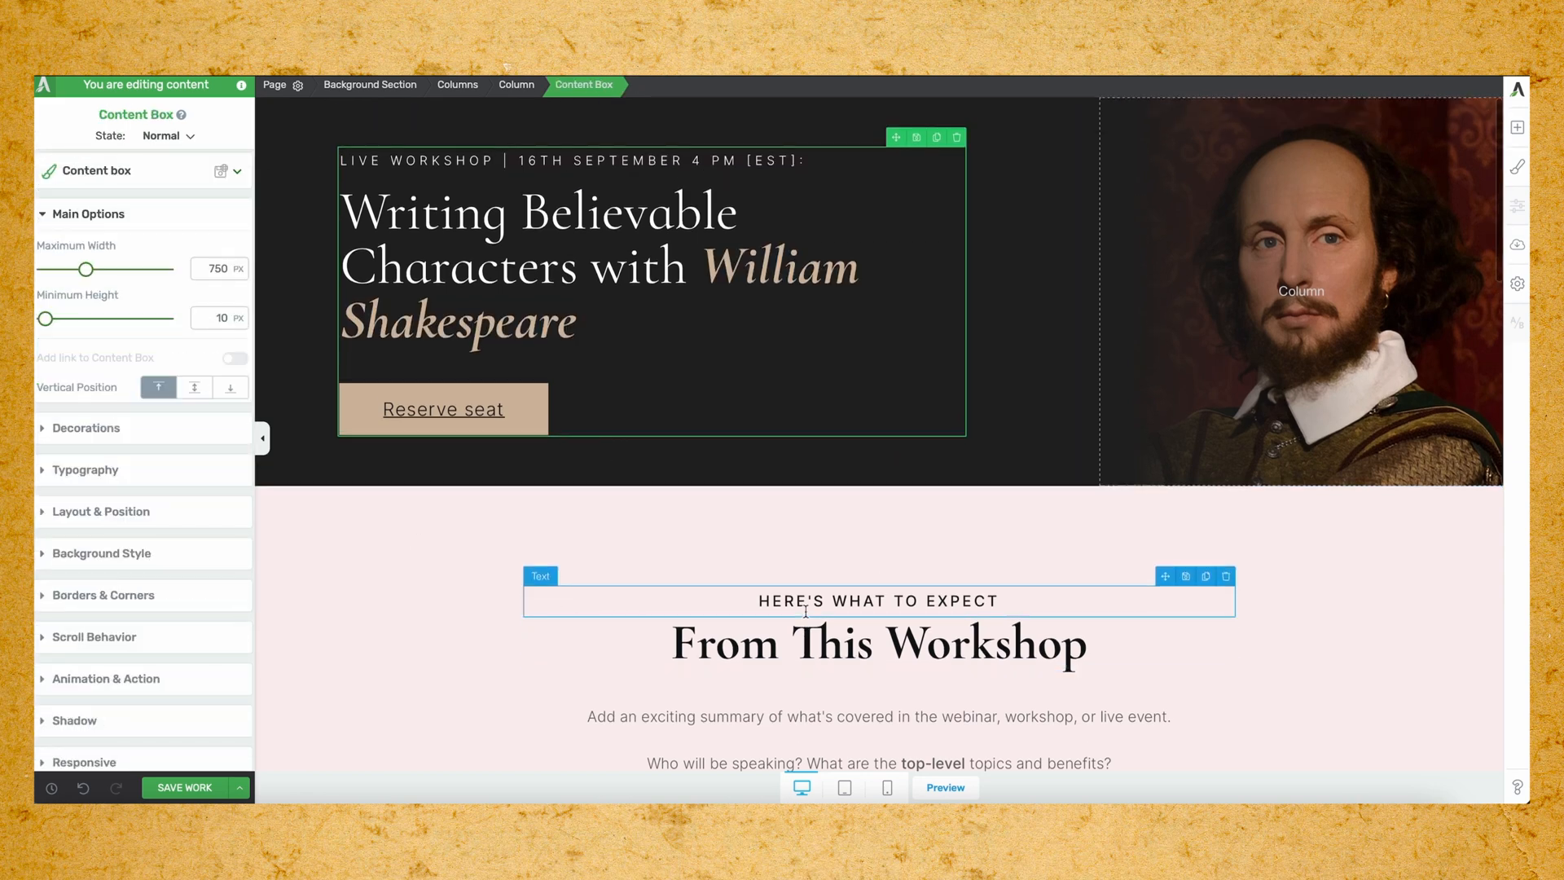
Replace the host photo beside the webinar date and time with the Shakespeare portrait on the red background.
{"action": "scroll", "coordinate": [875, 453], "scroll_direction": "down", "scroll_amount": 3}
{"action": "scroll", "coordinate": [875, 453], "scroll_direction": "down", "scroll_amount": 4}
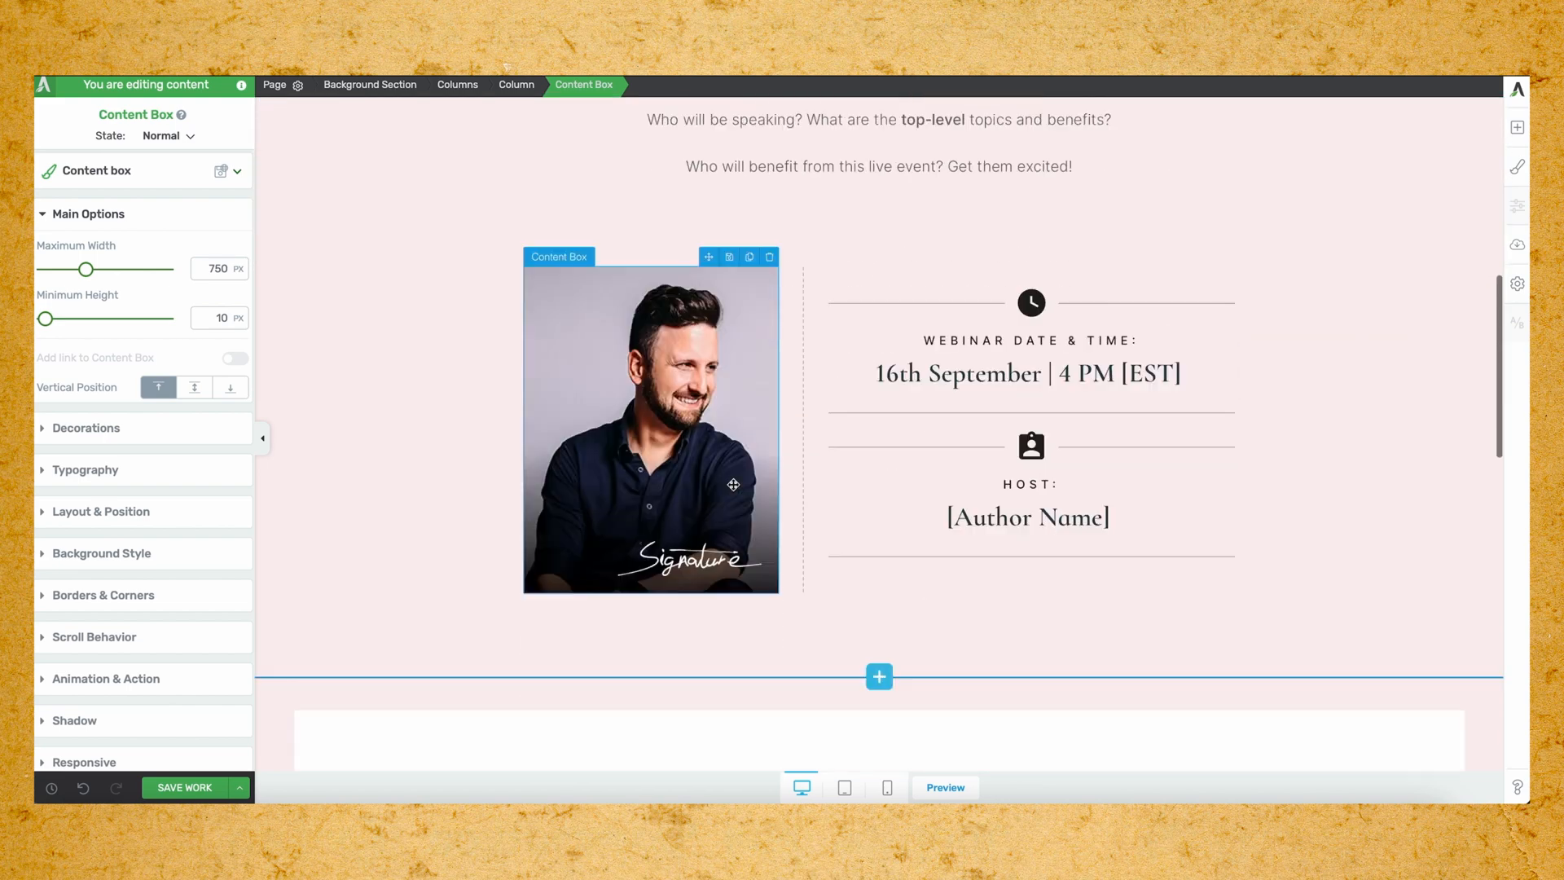
{"action": "left_click", "coordinate": [676, 403]}
{"action": "left_click", "coordinate": [192, 455]}
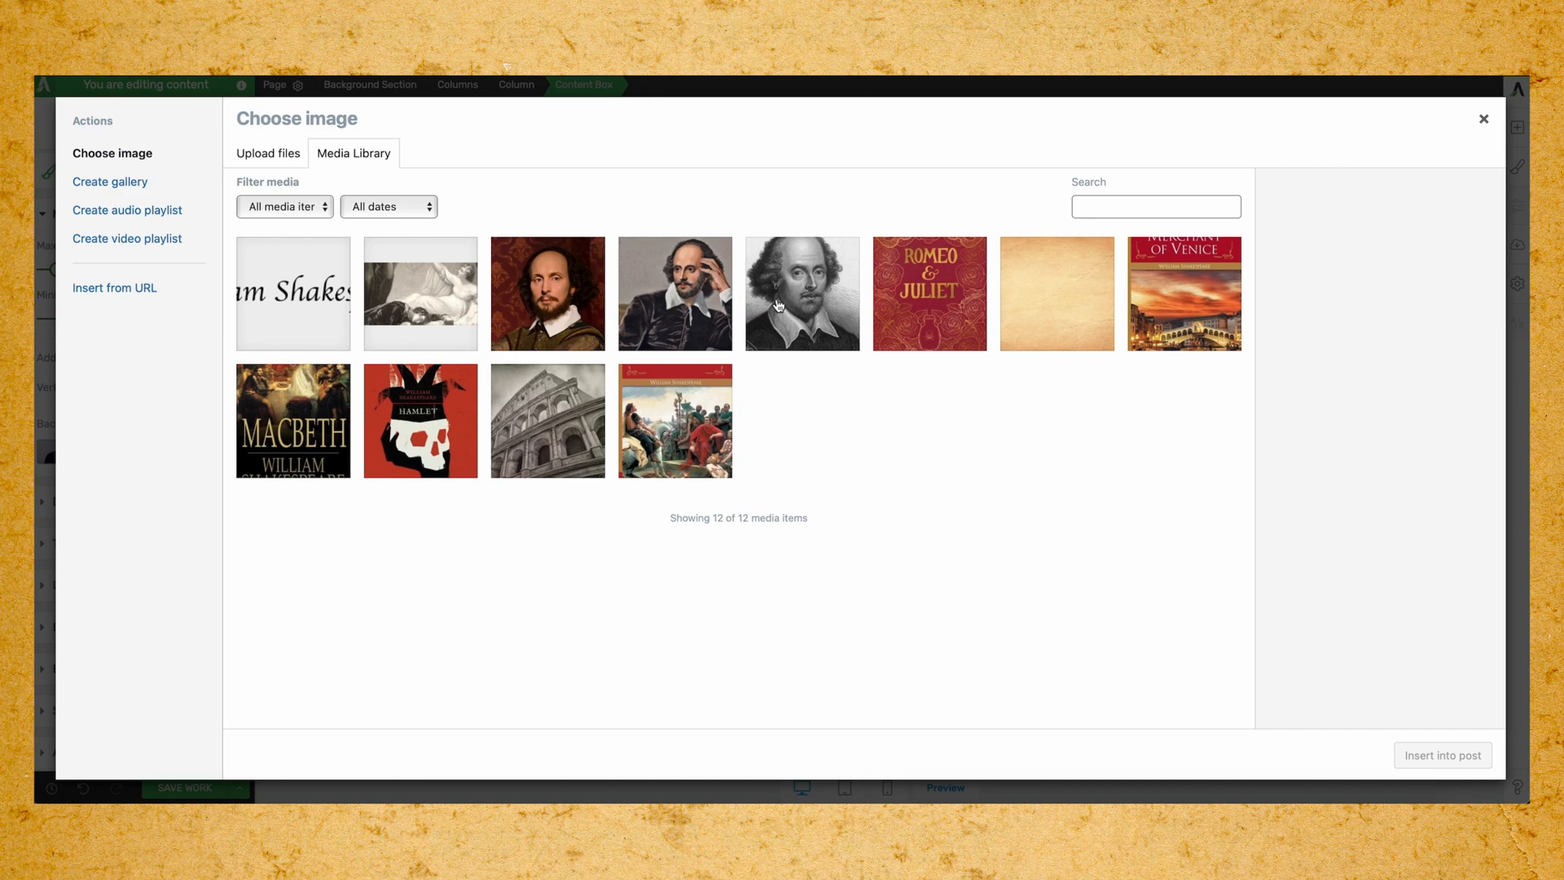
{"action": "left_click", "coordinate": [551, 318]}
{"action": "left_click", "coordinate": [1442, 755]}
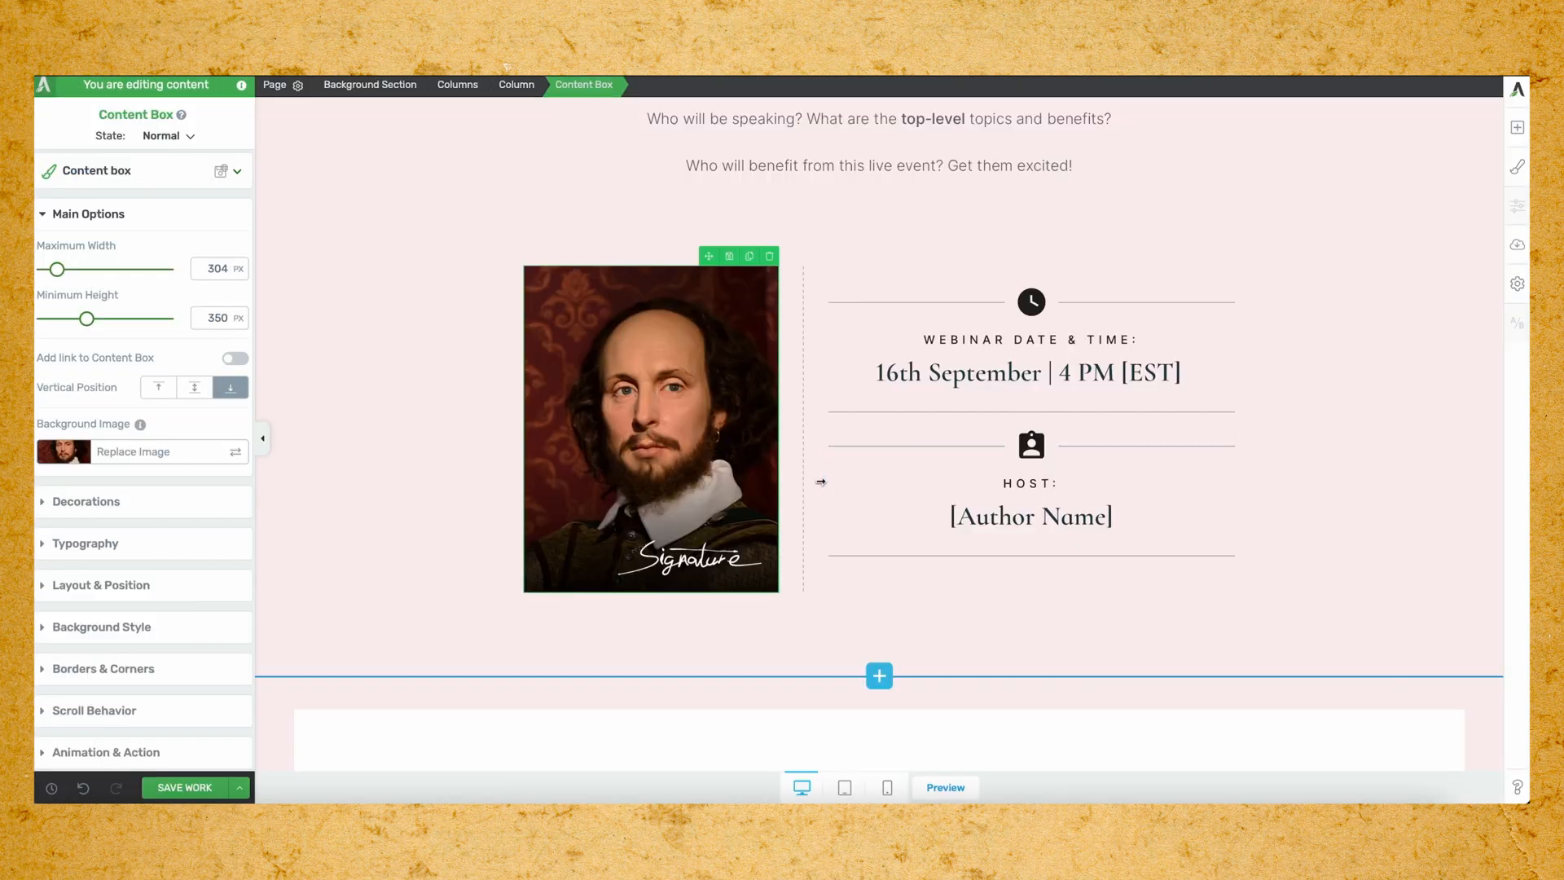
Replace the Signature image on the host photo with the william-shakespeare signature from the media library.
{"action": "left_click", "coordinate": [669, 562]}
{"action": "left_click", "coordinate": [113, 259]}
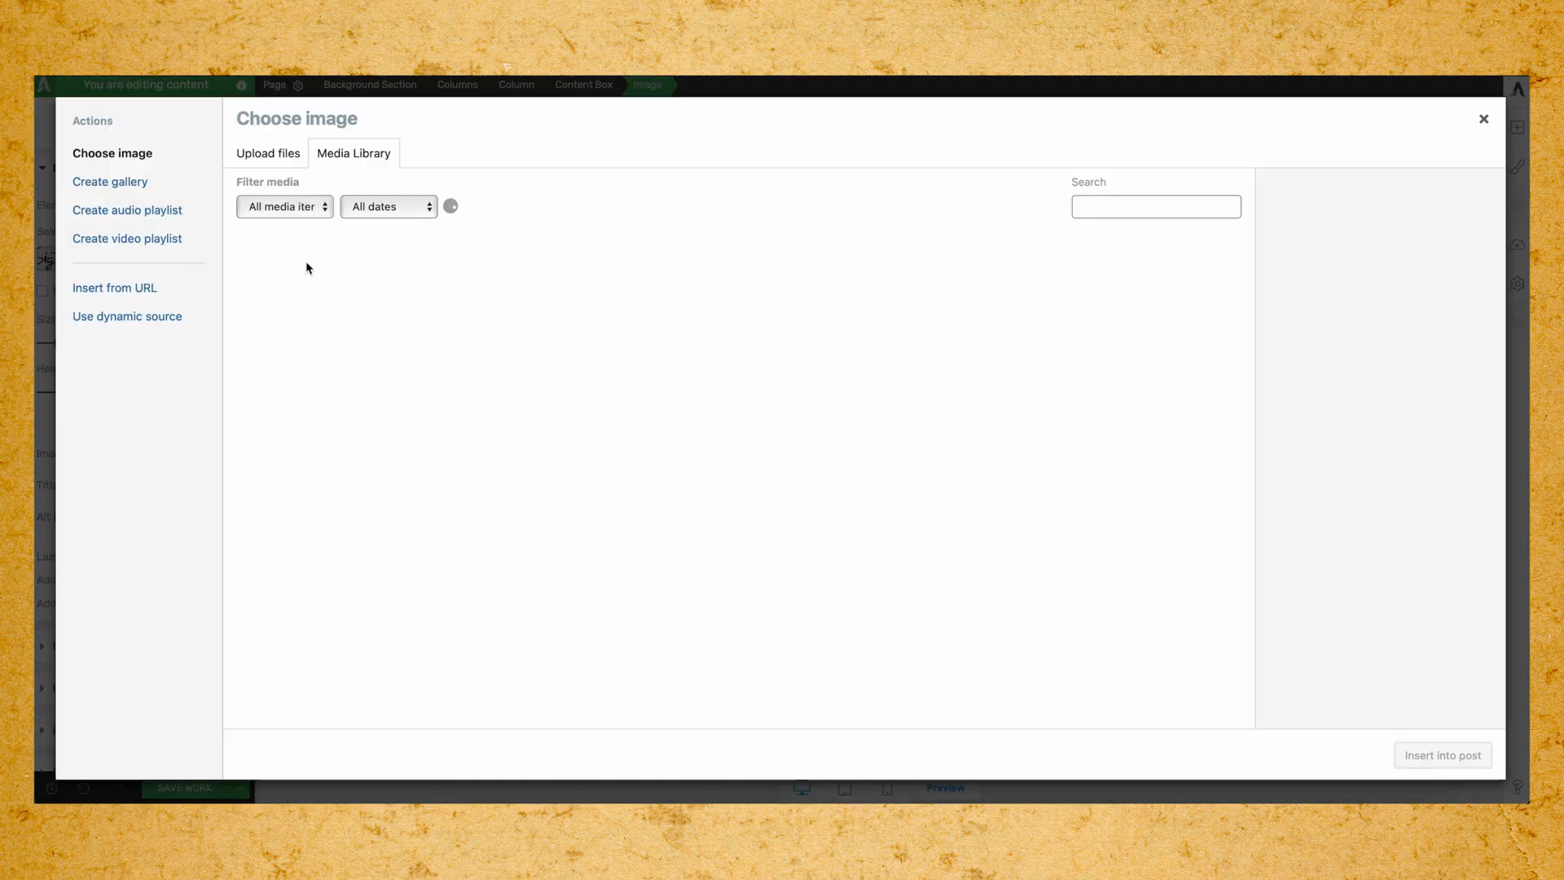
{"action": "left_click", "coordinate": [306, 261]}
{"action": "left_click", "coordinate": [1443, 755]}
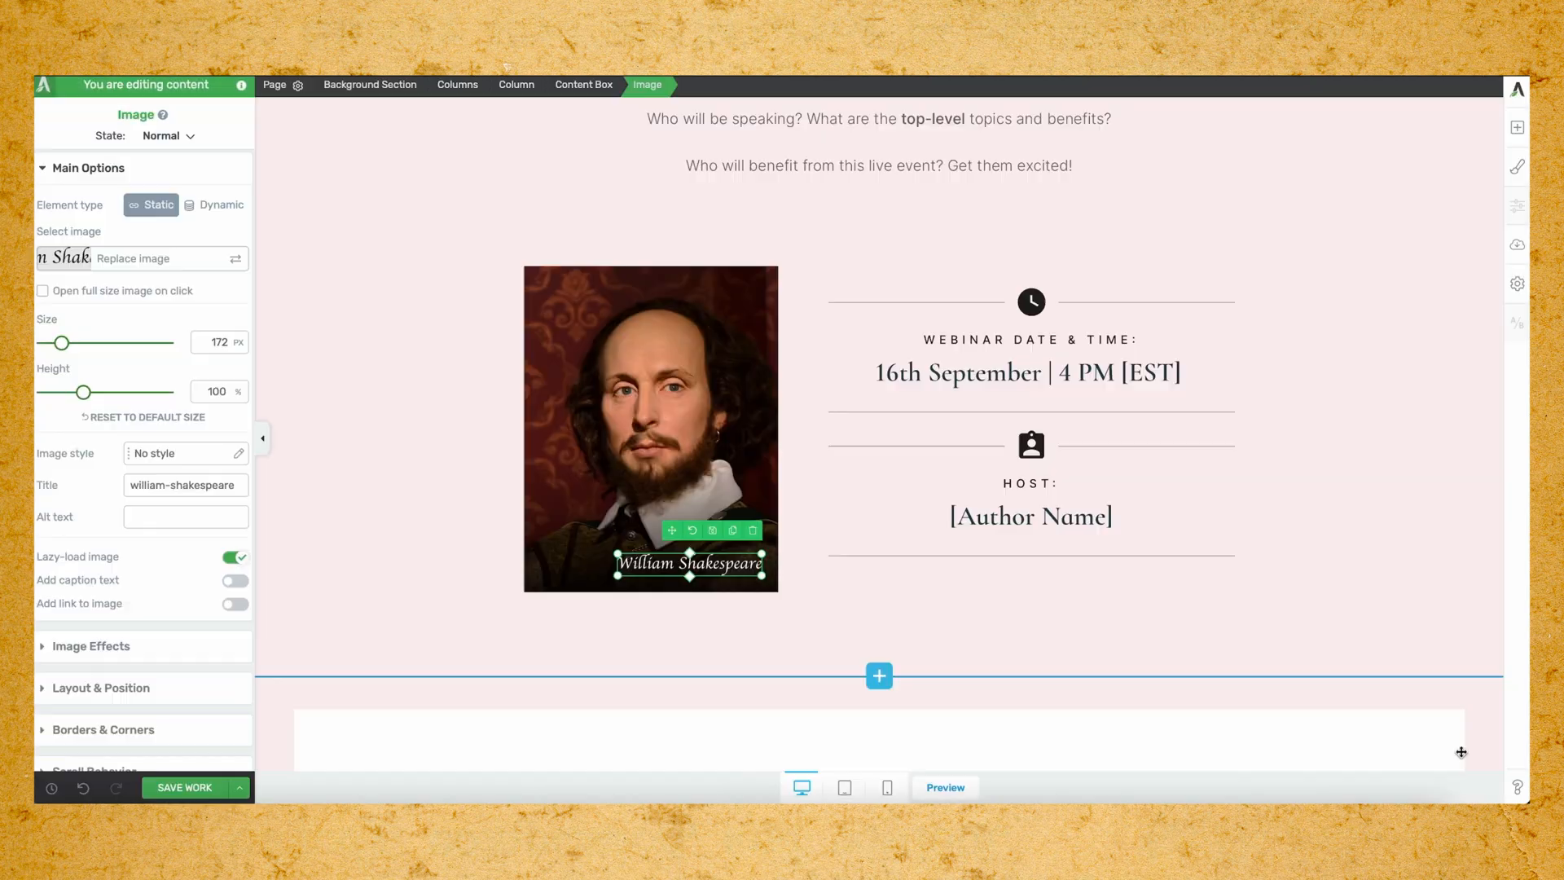
{"action": "left_click", "coordinate": [981, 622]}
Review the webinar page's hero, host details, What You'll Learn section and registration countdown.
{"action": "scroll", "coordinate": [982, 624], "scroll_direction": "up", "scroll_amount": 1}
{"action": "scroll", "coordinate": [982, 627], "scroll_direction": "down", "scroll_amount": 1}
{"action": "scroll", "coordinate": [982, 626], "scroll_direction": "down", "scroll_amount": 2}
{"action": "left_click", "coordinate": [730, 508]}
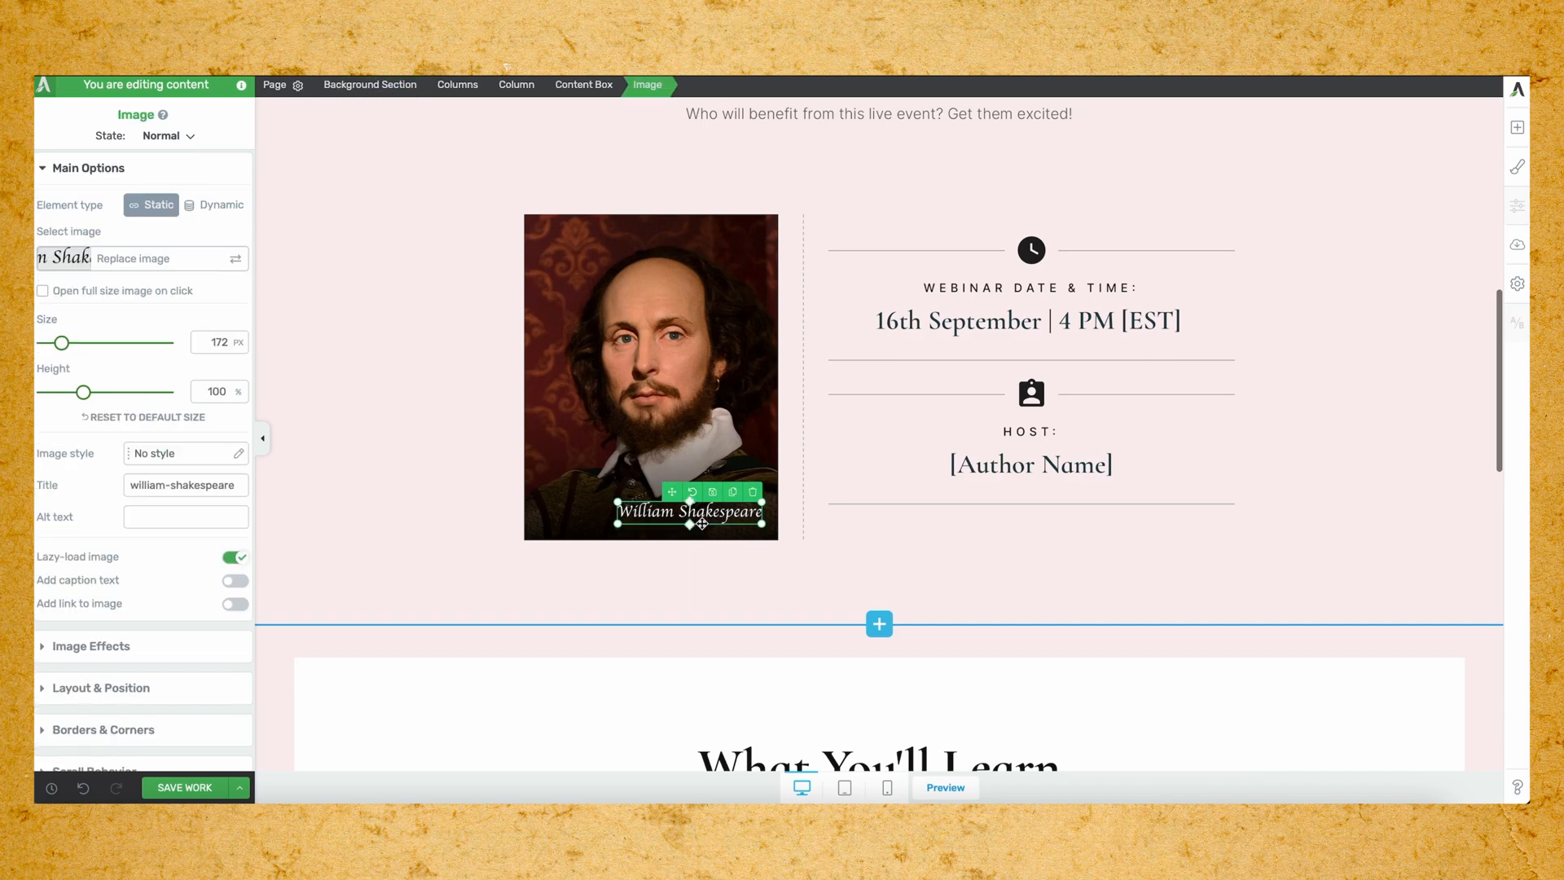
{"action": "scroll", "coordinate": [452, 542], "scroll_direction": "up", "scroll_amount": 8}
{"action": "scroll", "coordinate": [452, 542], "scroll_direction": "down", "scroll_amount": 7}
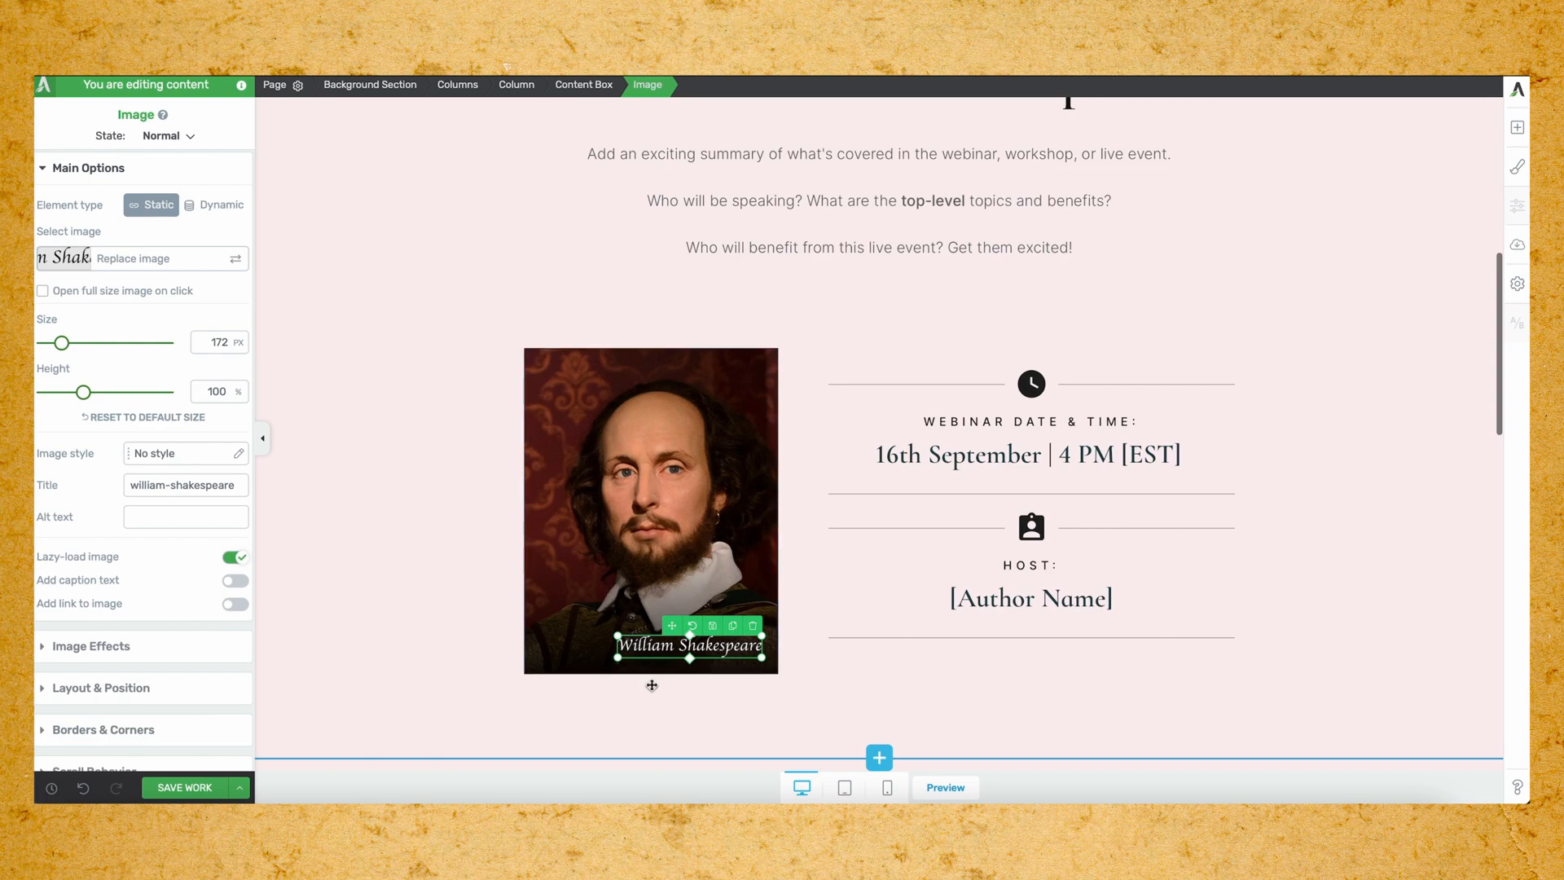
{"action": "scroll", "coordinate": [641, 638], "scroll_direction": "down", "scroll_amount": 1}
{"action": "scroll", "coordinate": [640, 638], "scroll_direction": "down", "scroll_amount": 4}
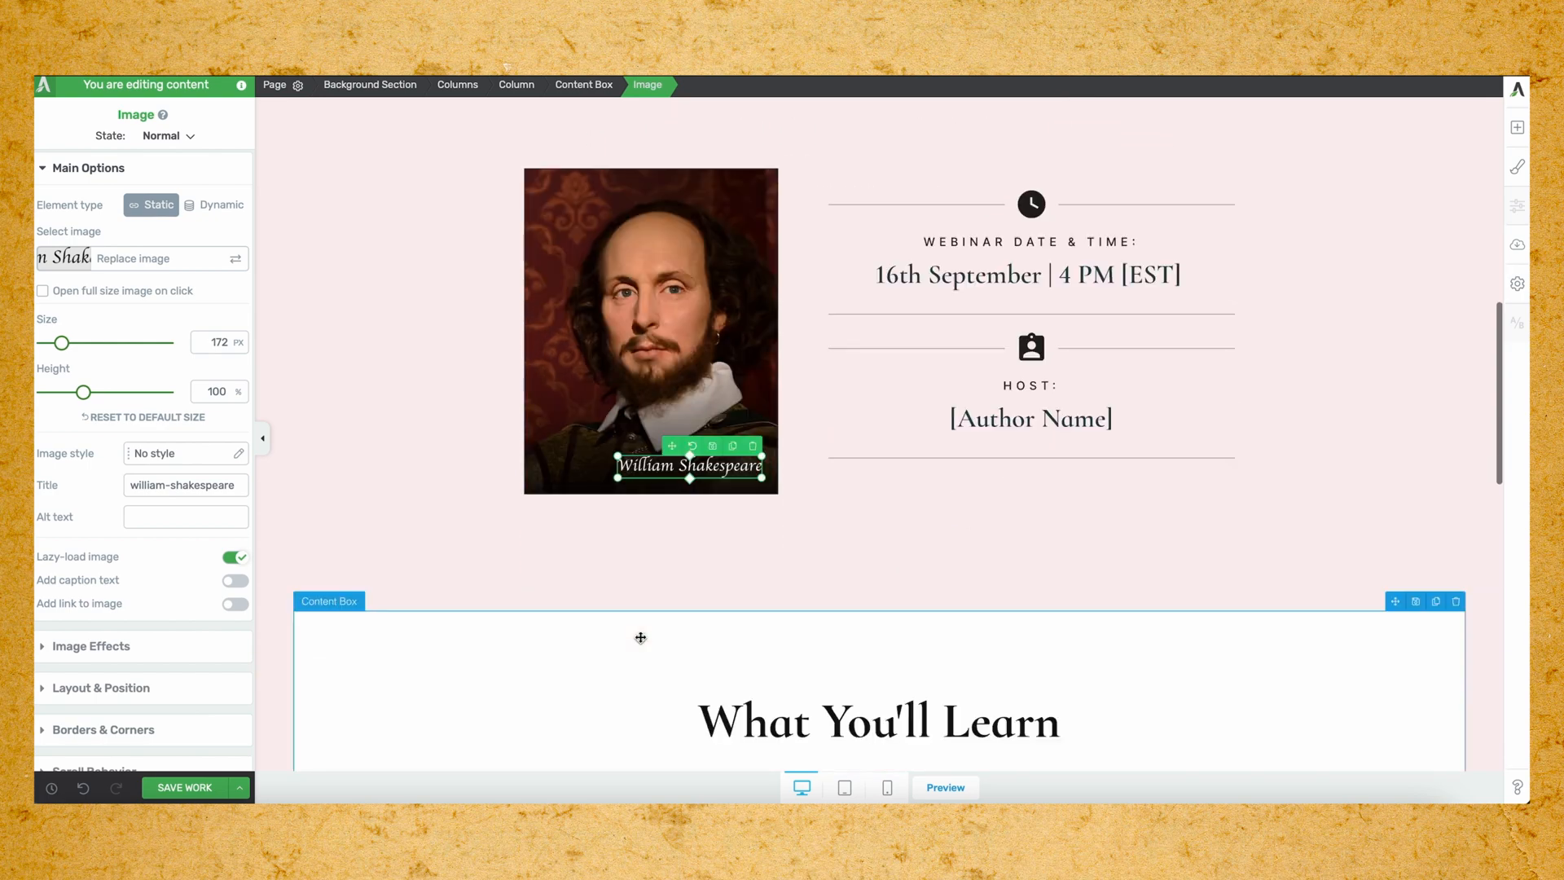
{"action": "scroll", "coordinate": [640, 637], "scroll_direction": "down", "scroll_amount": 5}
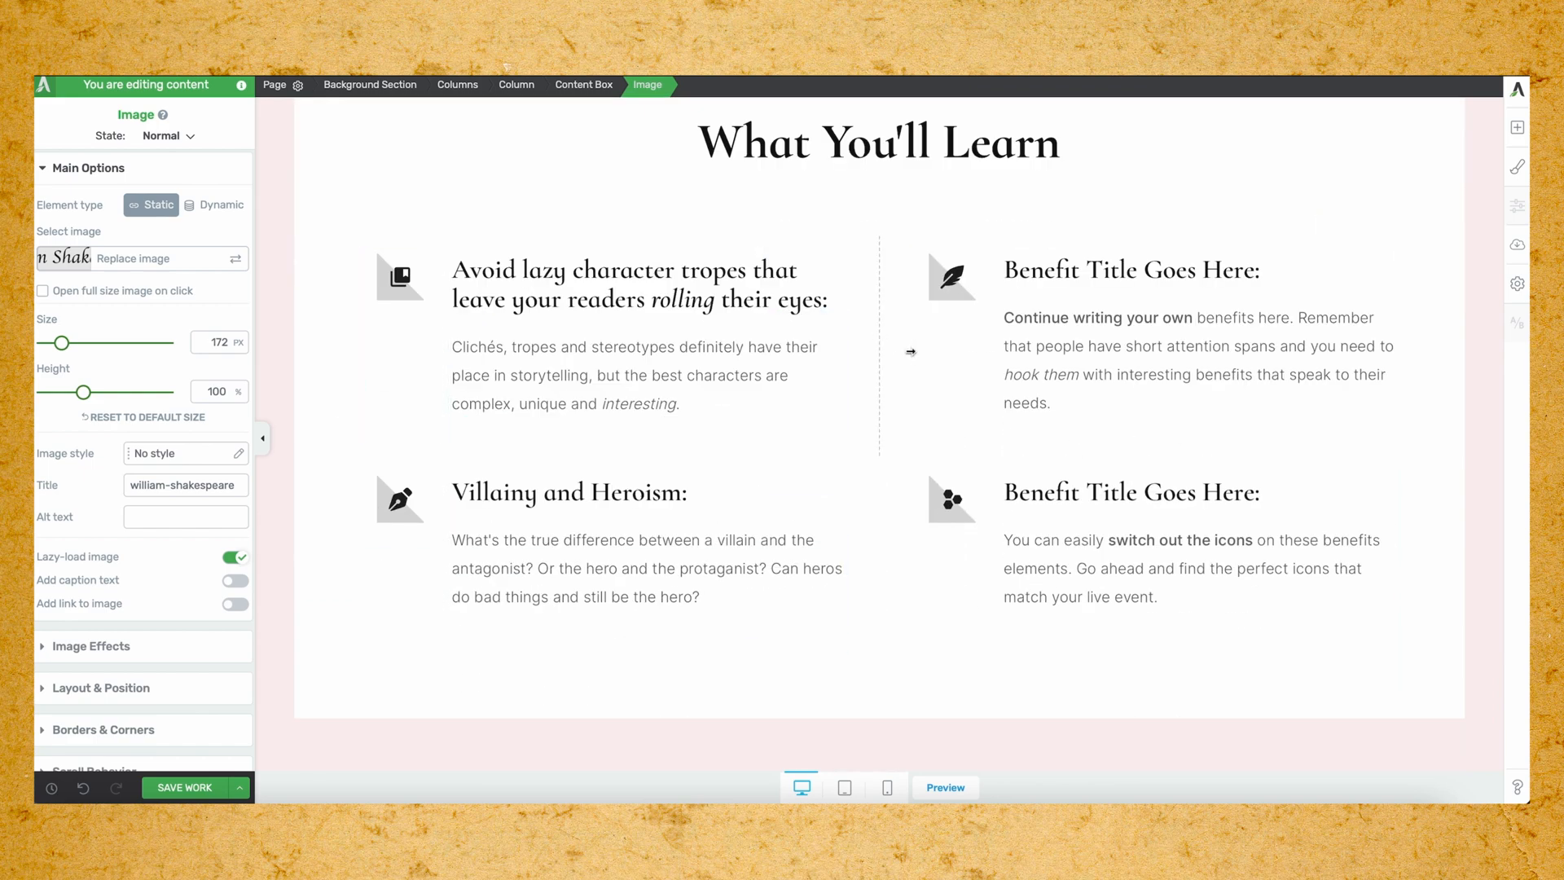
{"action": "scroll", "coordinate": [599, 603], "scroll_direction": "down", "scroll_amount": 6}
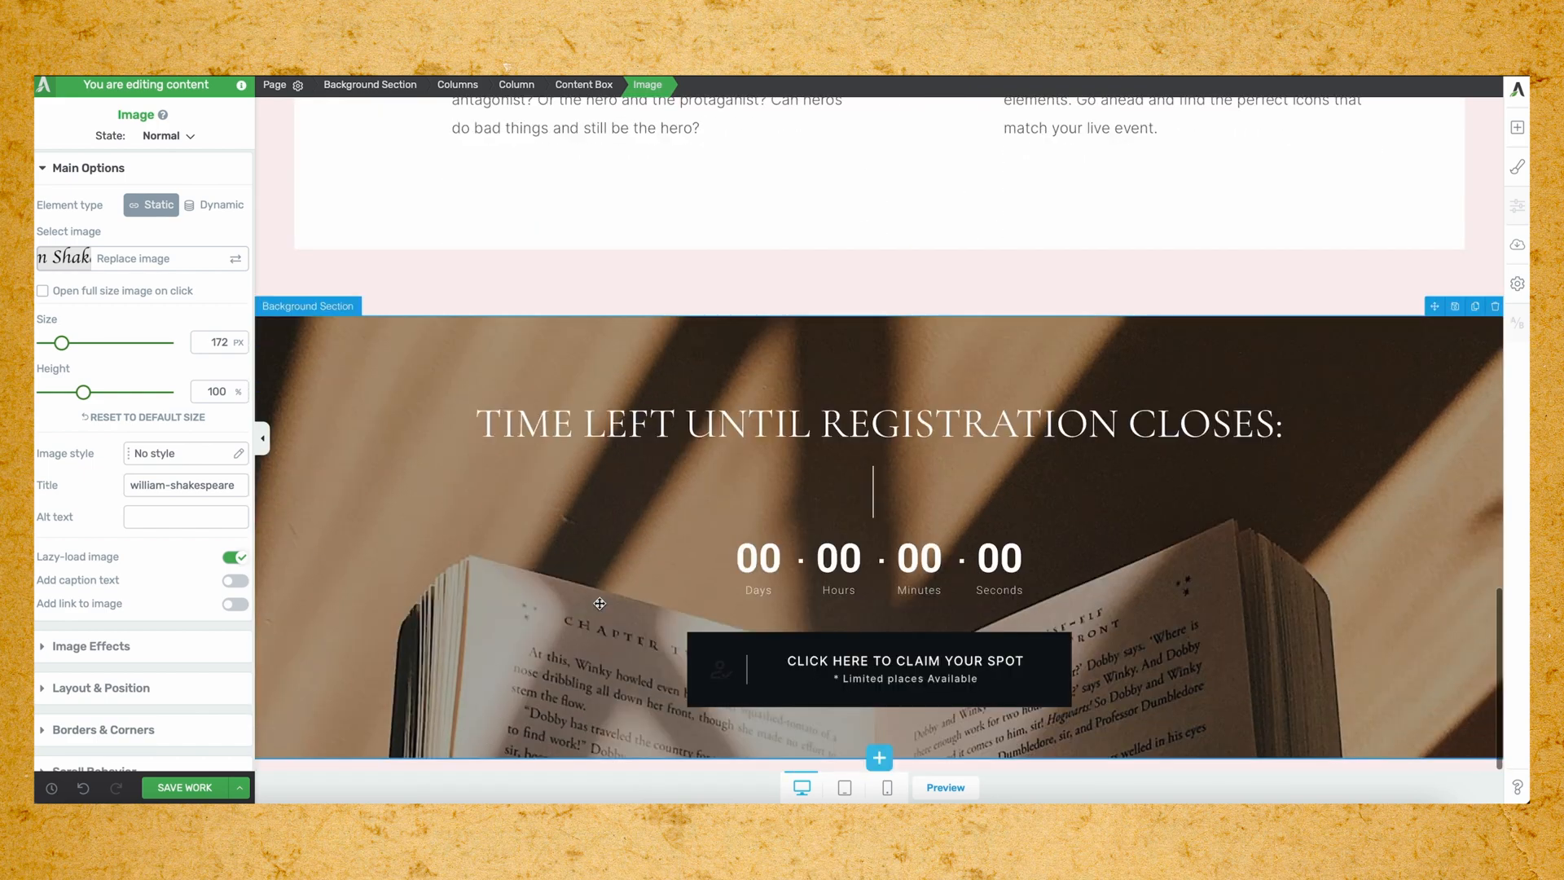
Replace the registration countdown section's background image with the old paper texture and apply it.
{"action": "scroll", "coordinate": [783, 381], "scroll_direction": "up", "scroll_amount": 1}
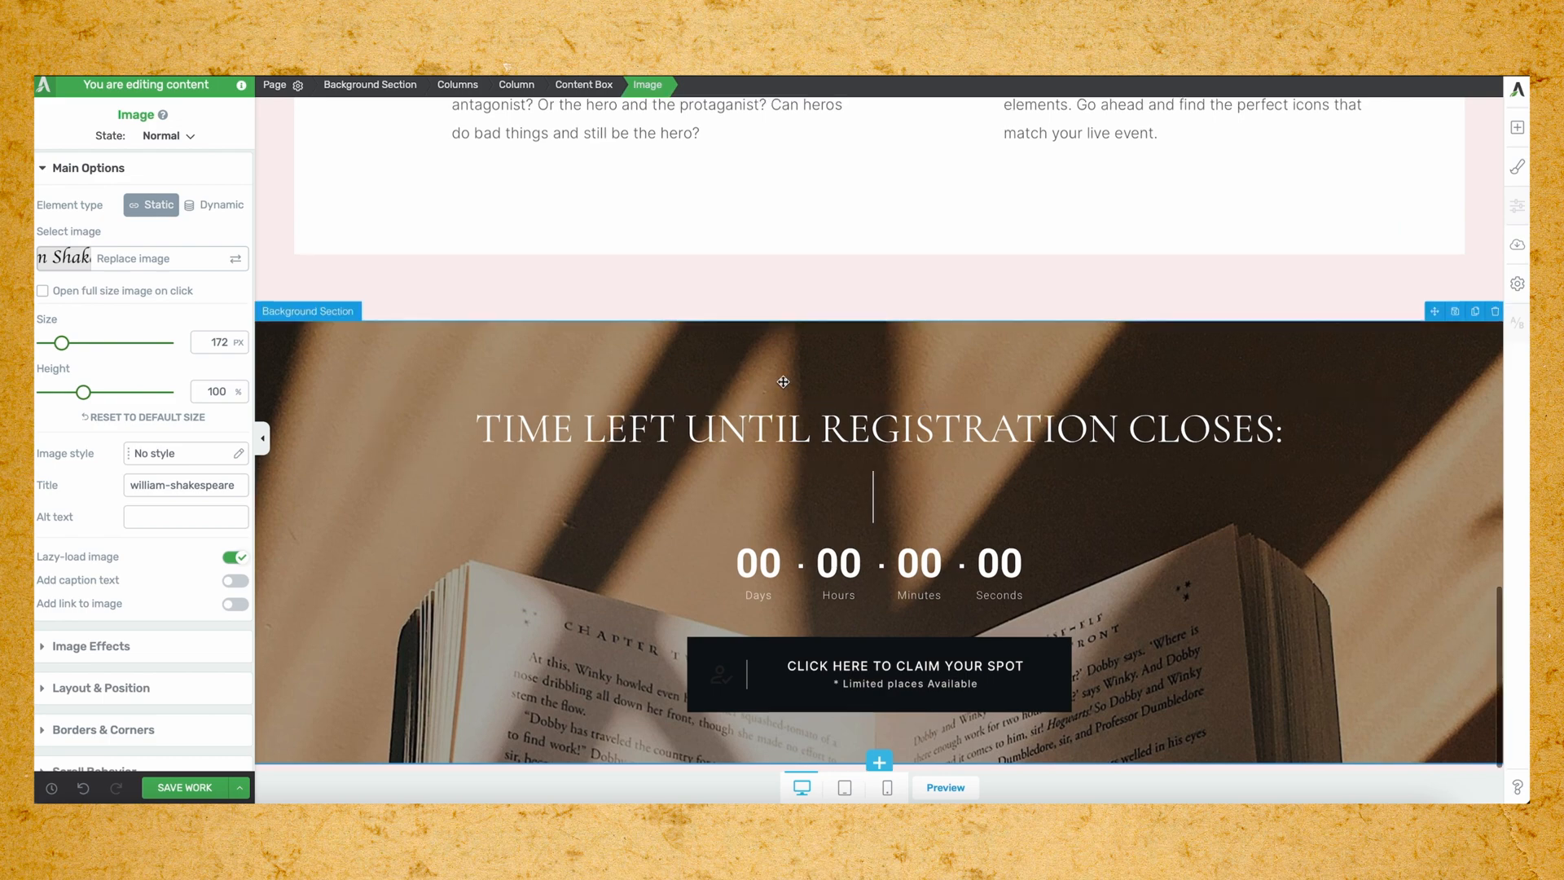
{"action": "left_click", "coordinate": [778, 371]}
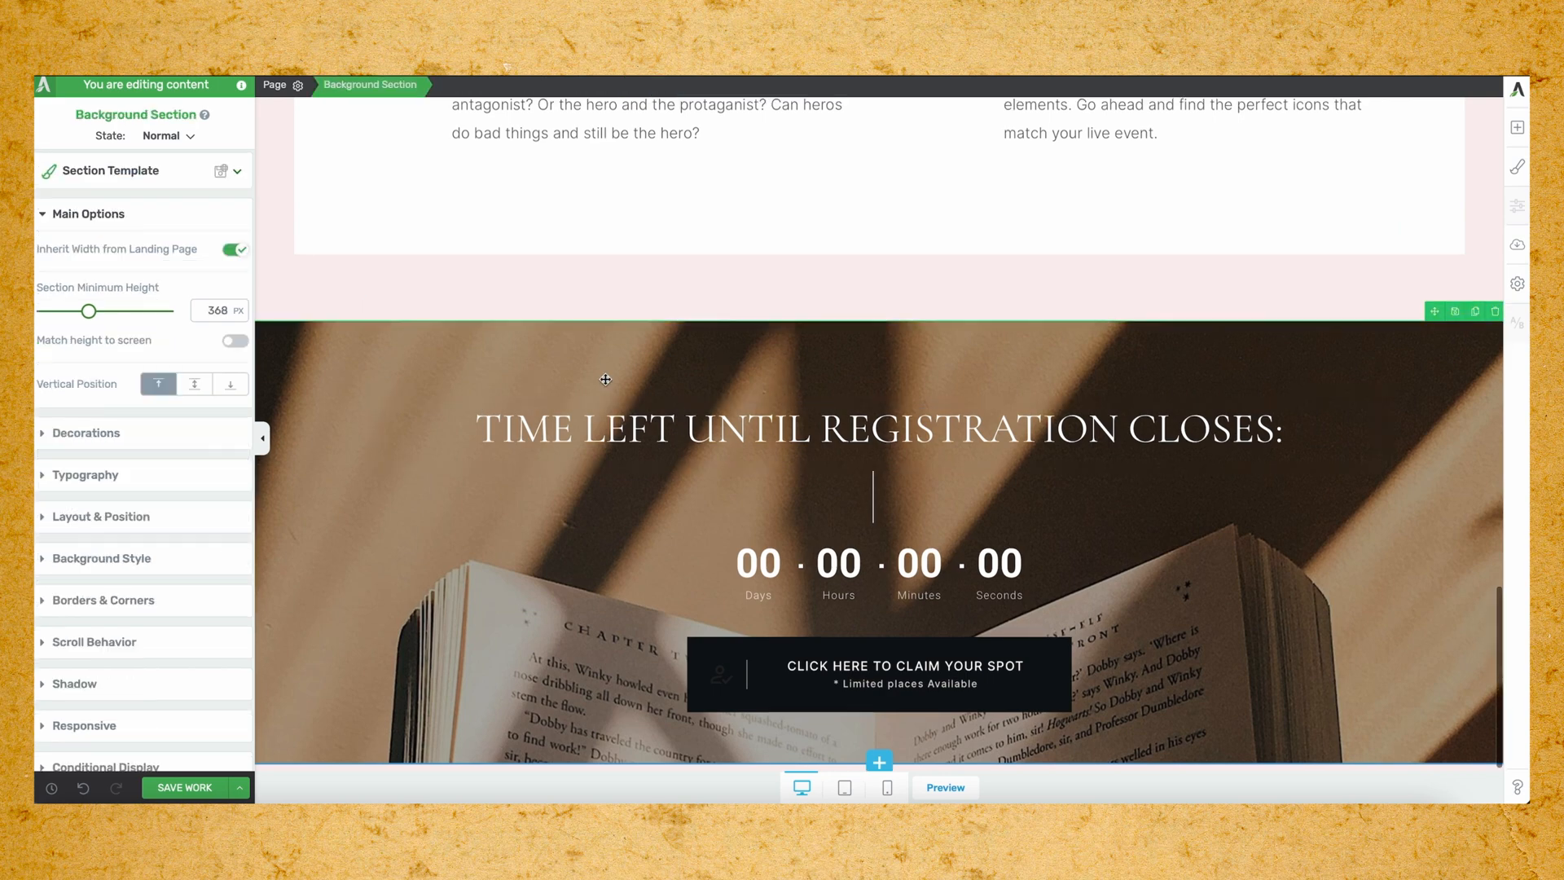
{"action": "left_click", "coordinate": [157, 559]}
{"action": "left_click", "coordinate": [152, 480]}
{"action": "left_click", "coordinate": [155, 565]}
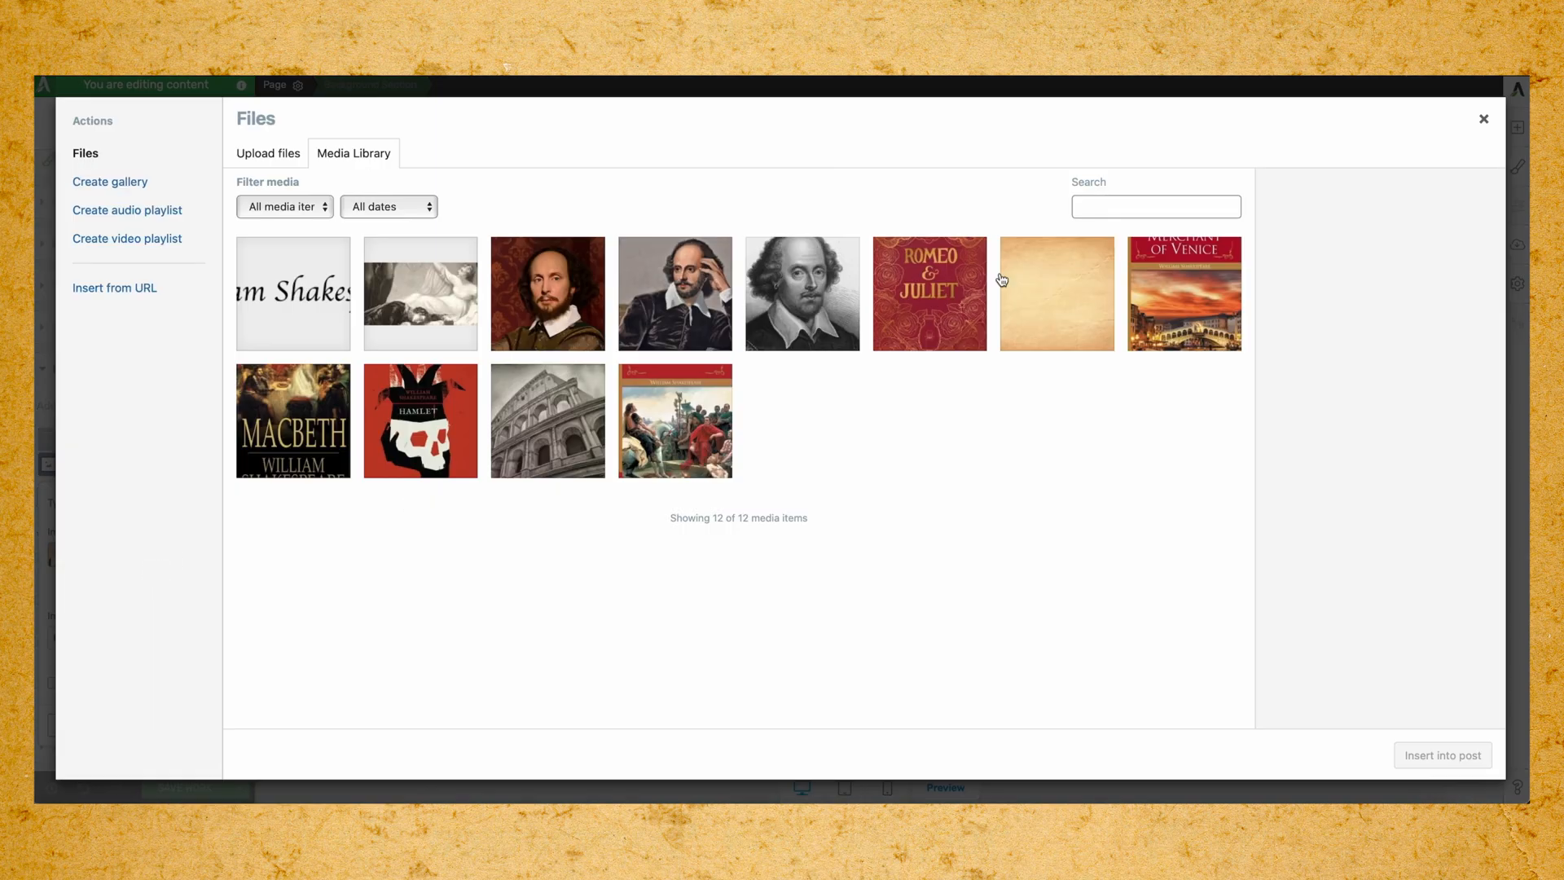
{"action": "left_click", "coordinate": [1059, 292]}
{"action": "left_click", "coordinate": [1443, 755]}
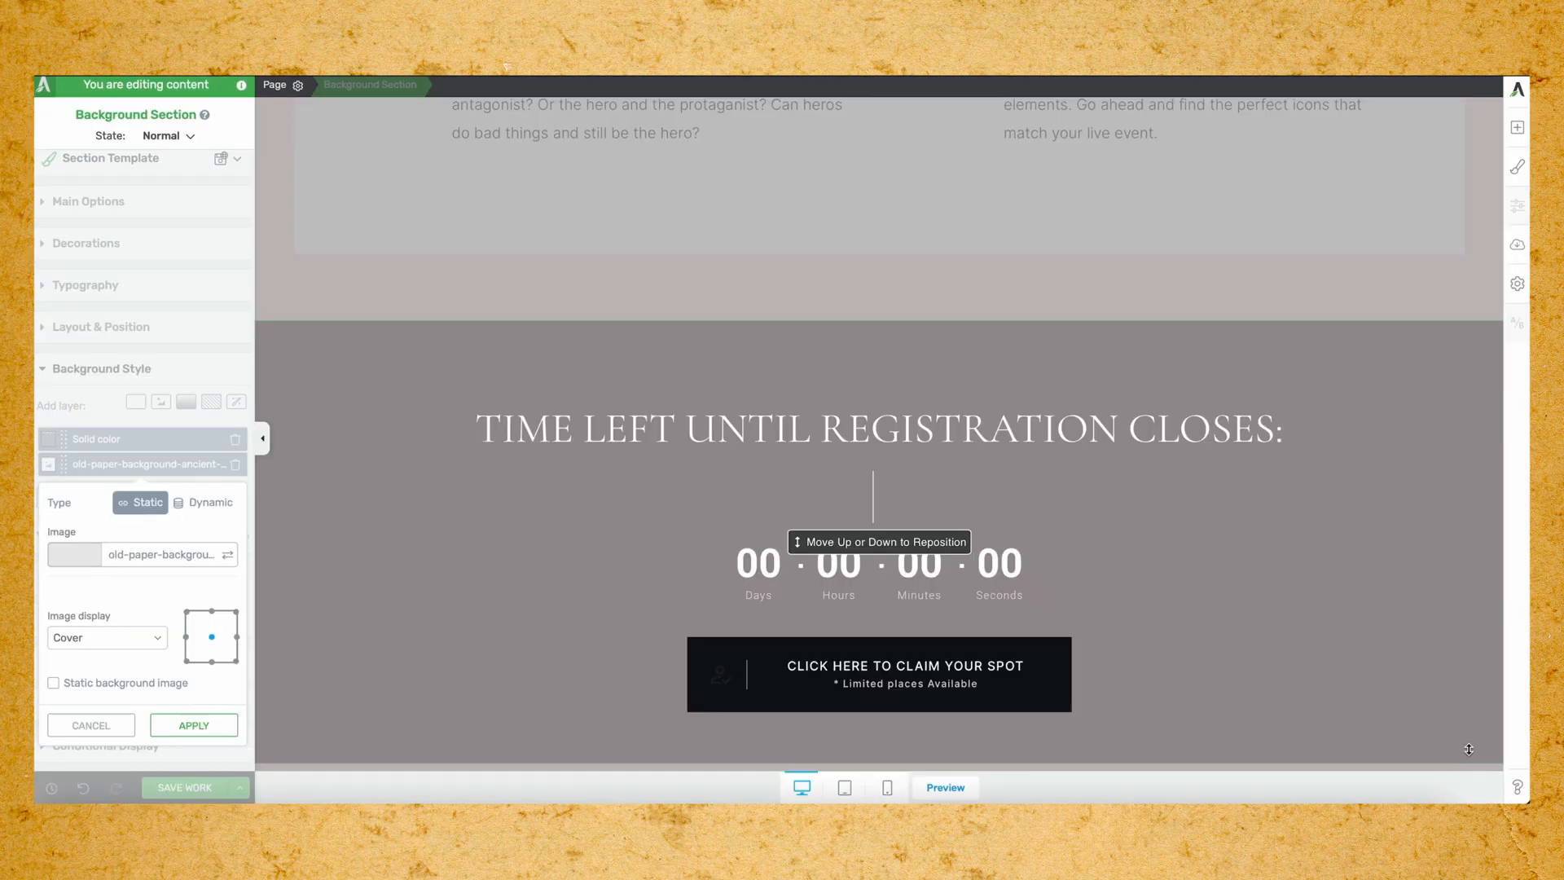
{"action": "left_click", "coordinate": [200, 754]}
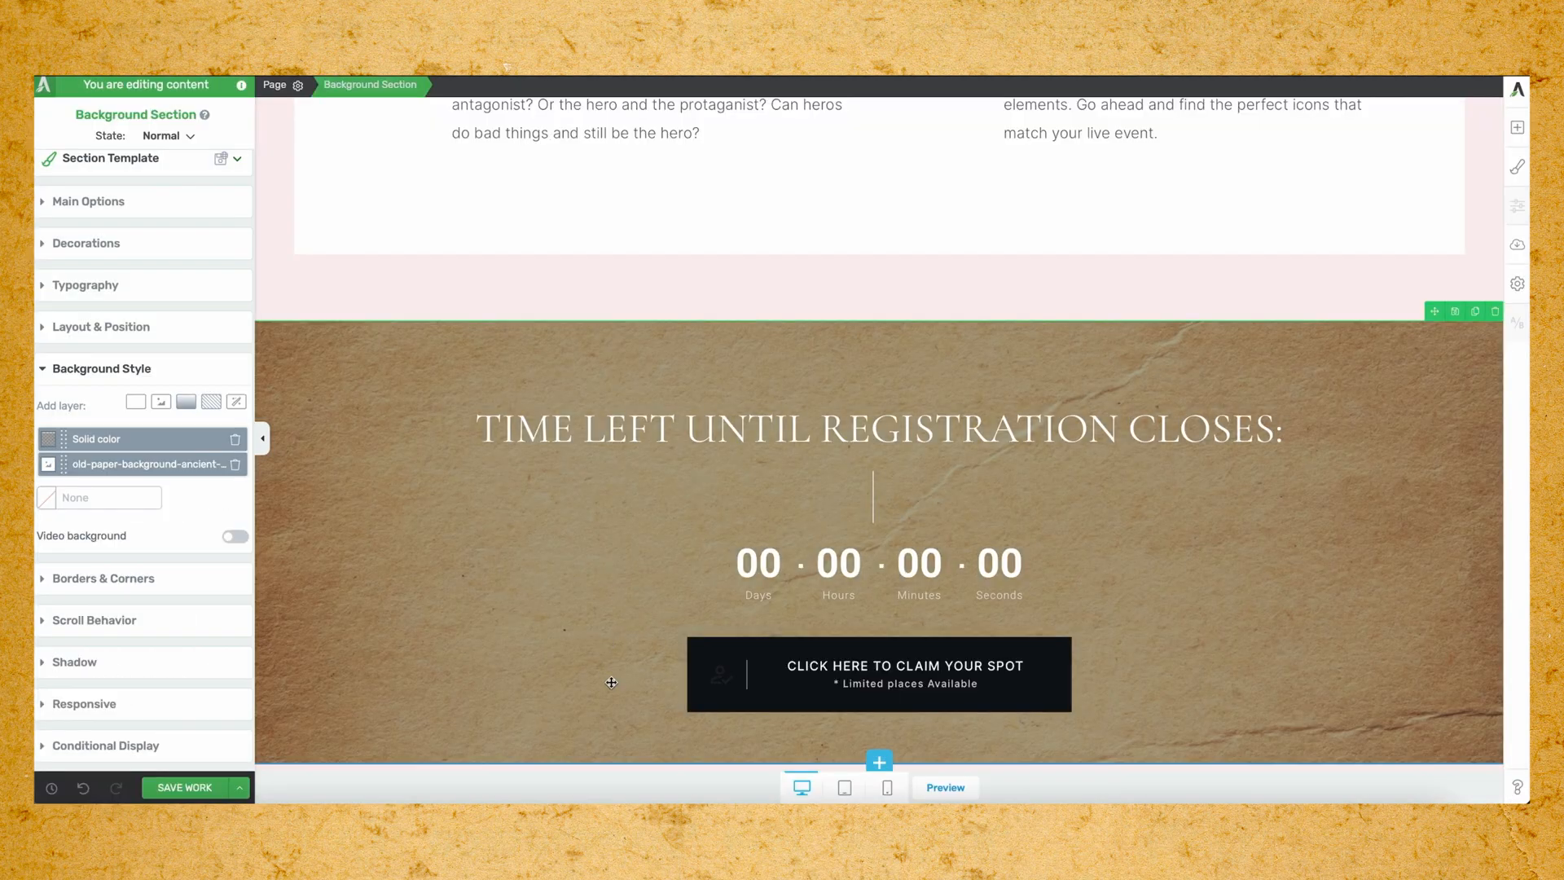
Undo the latest edit and check the webinar page from the countdown section back up to the hero.
{"action": "scroll", "coordinate": [611, 683], "scroll_direction": "down", "scroll_amount": 1}
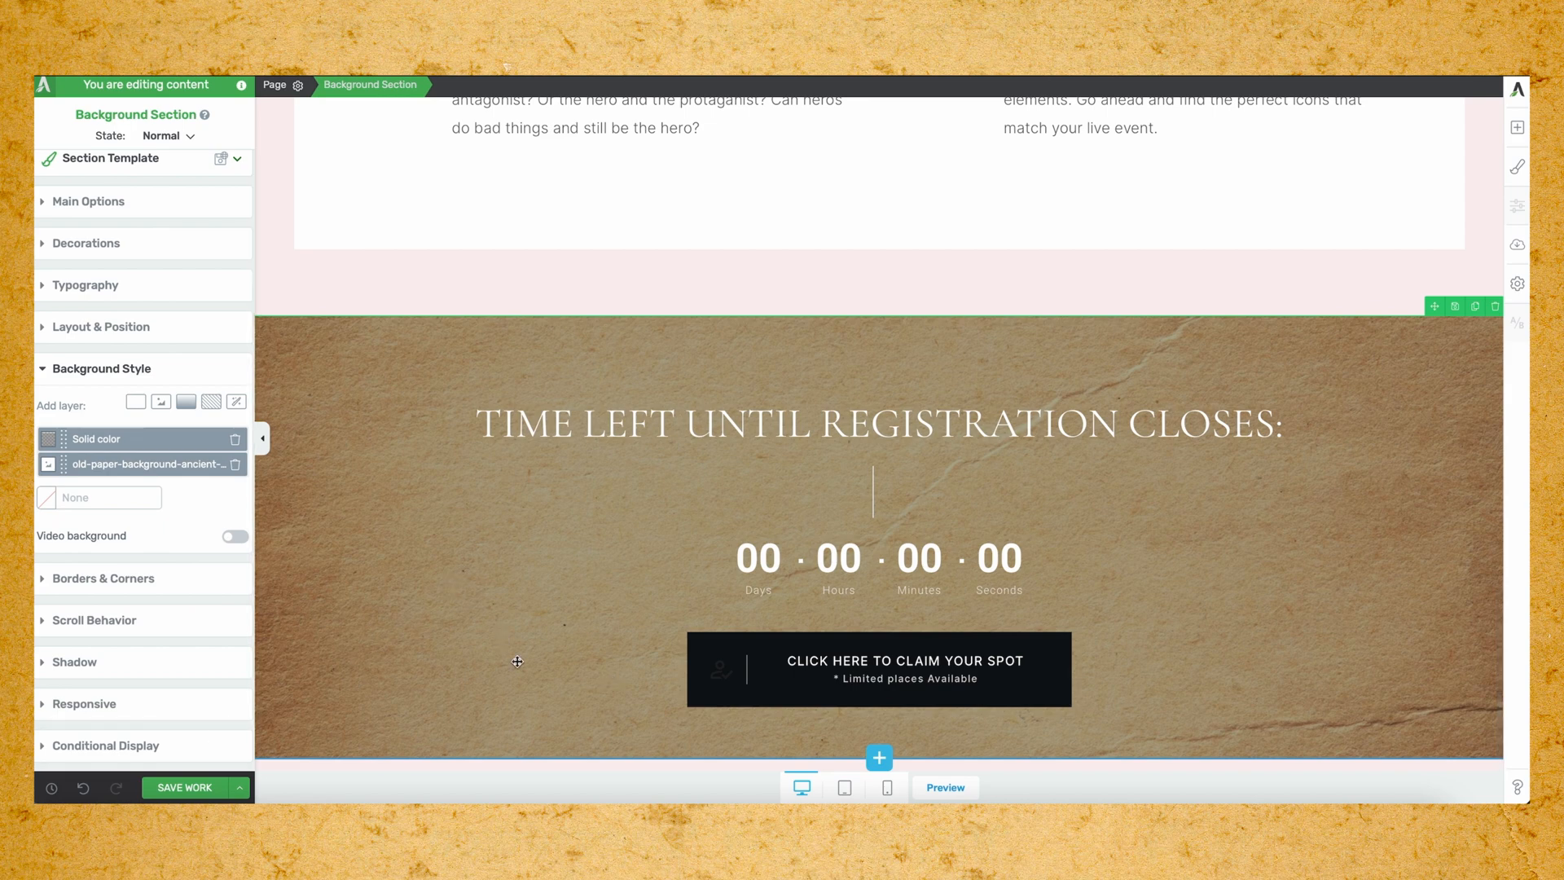
{"action": "left_click", "coordinate": [90, 791]}
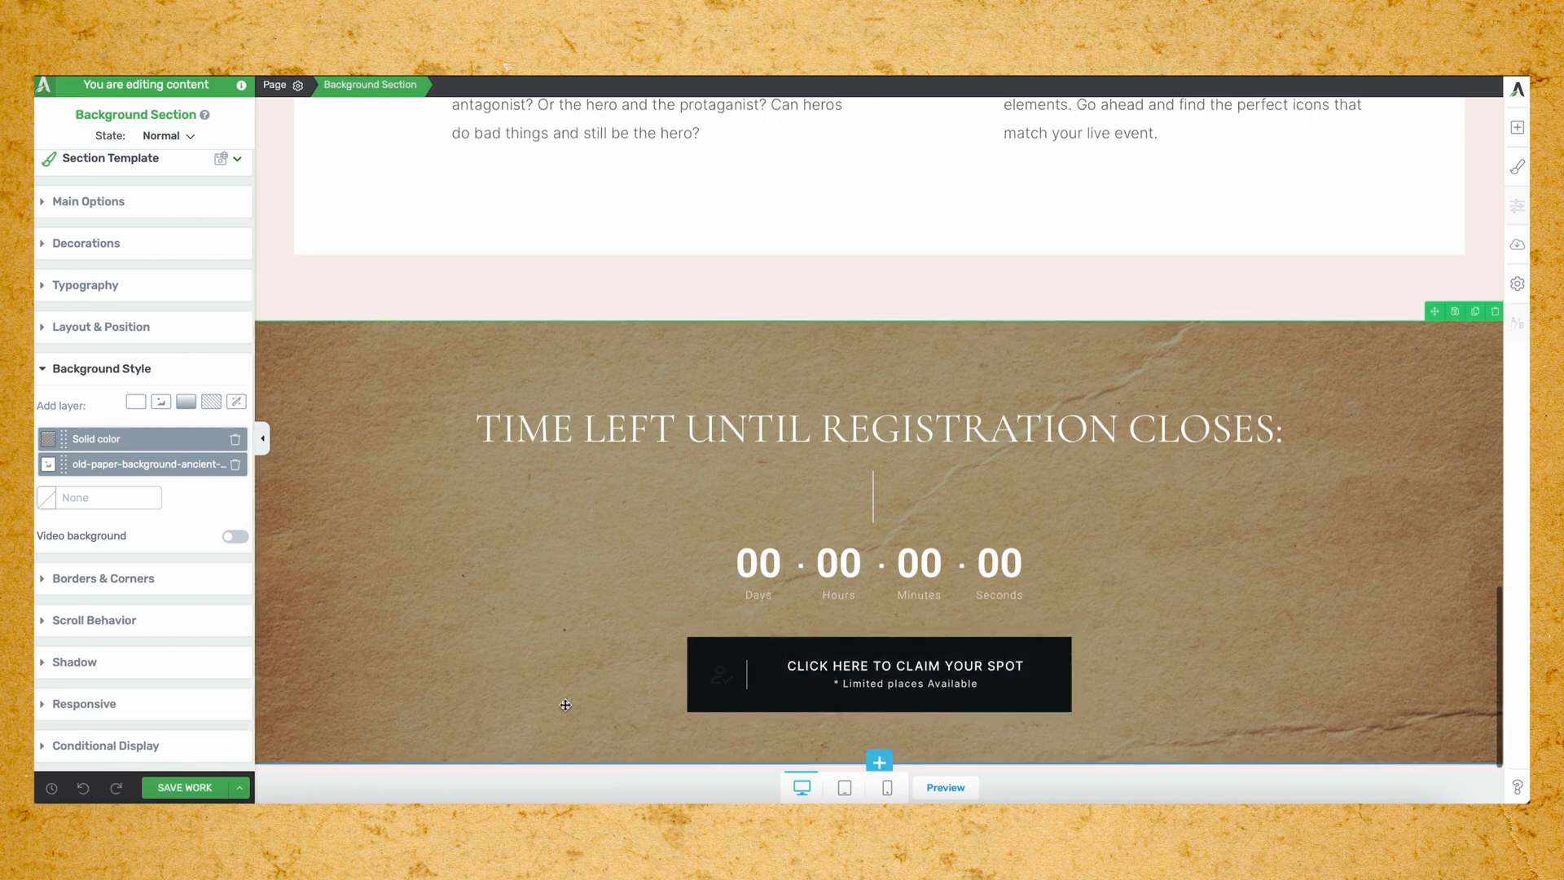
{"action": "scroll", "coordinate": [565, 704], "scroll_direction": "up", "scroll_amount": 10}
{"action": "scroll", "coordinate": [565, 704], "scroll_direction": "up", "scroll_amount": 5}
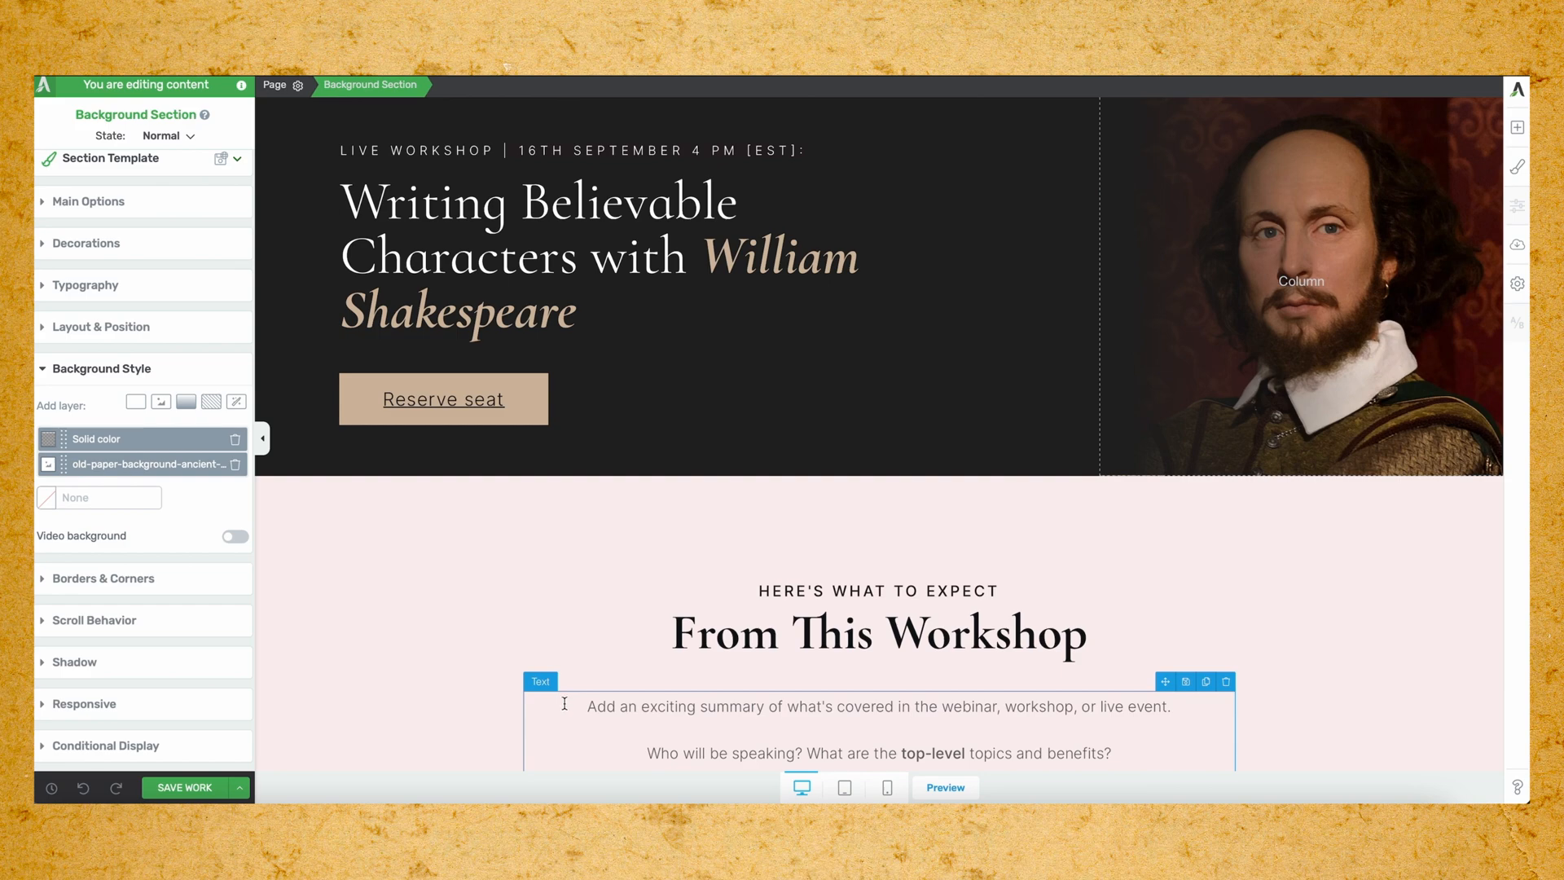
{"action": "scroll", "coordinate": [564, 703], "scroll_direction": "down", "scroll_amount": 1}
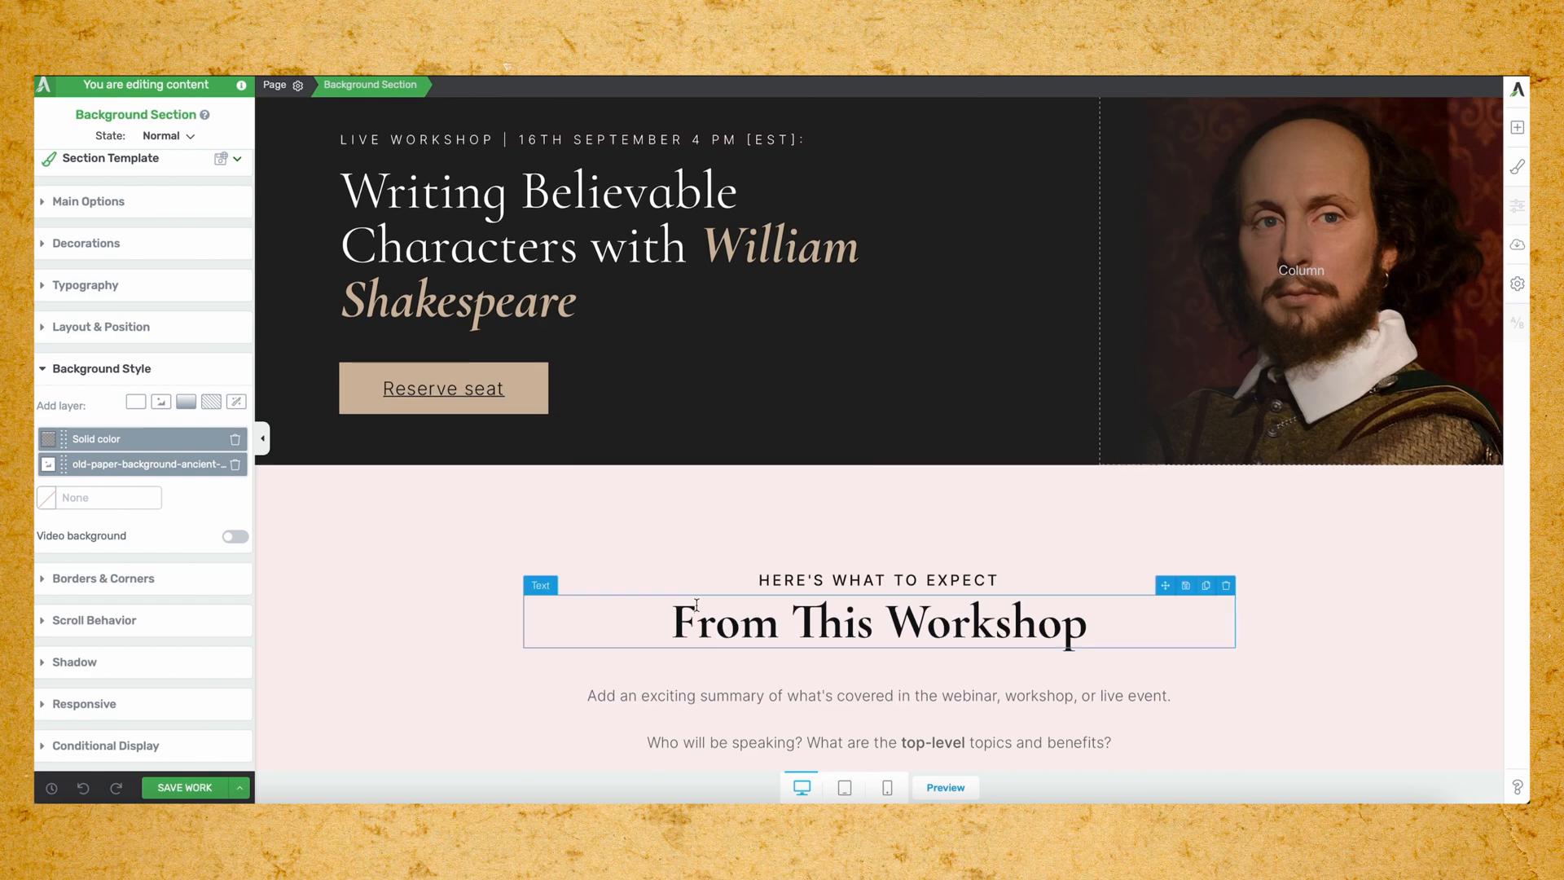